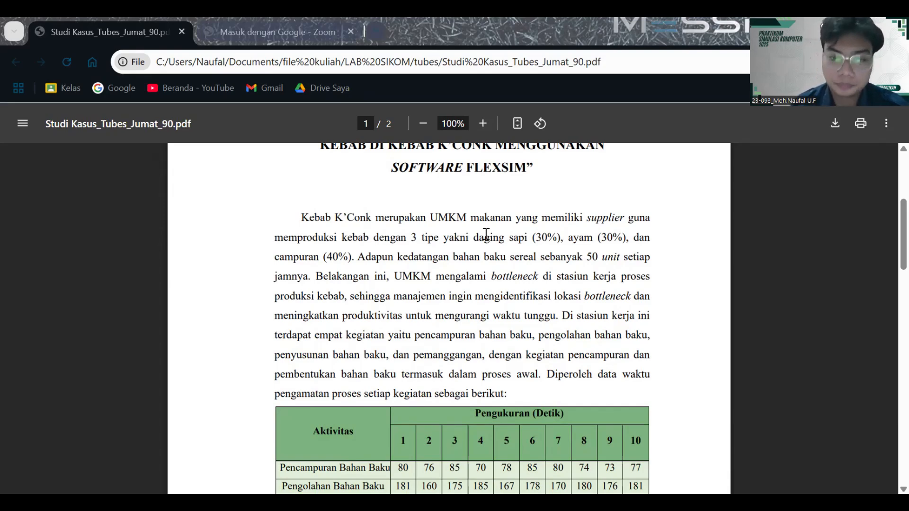
- Read the Kebab K'Conk case study through to page 2, covering material types, arrivals, activity time measurements, process flow and operating hours
scroll(542, 364, "down", 2)
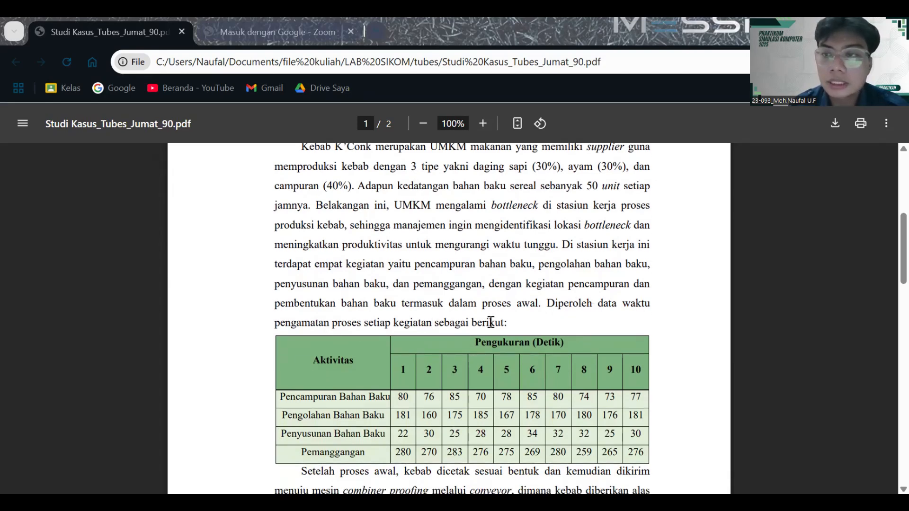
scroll(492, 321, "down", 1)
scroll(492, 321, "down", 3)
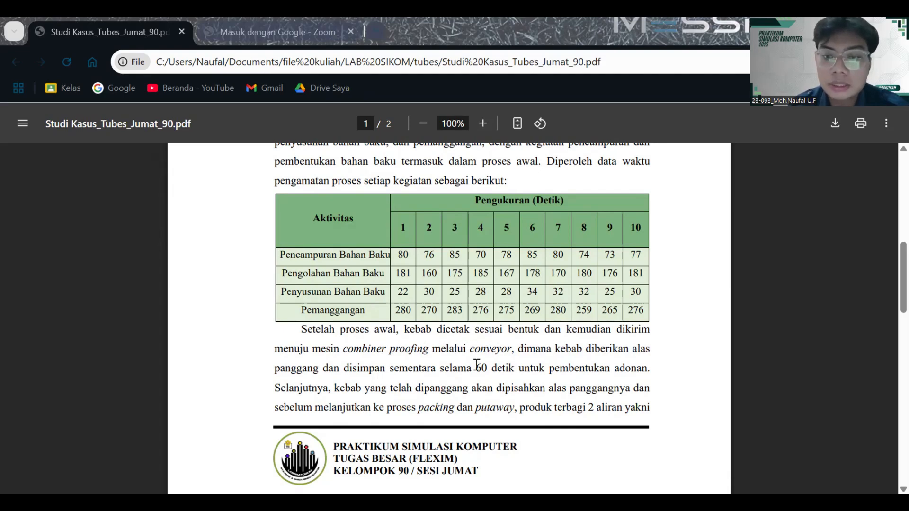
scroll(530, 364, "down", 2)
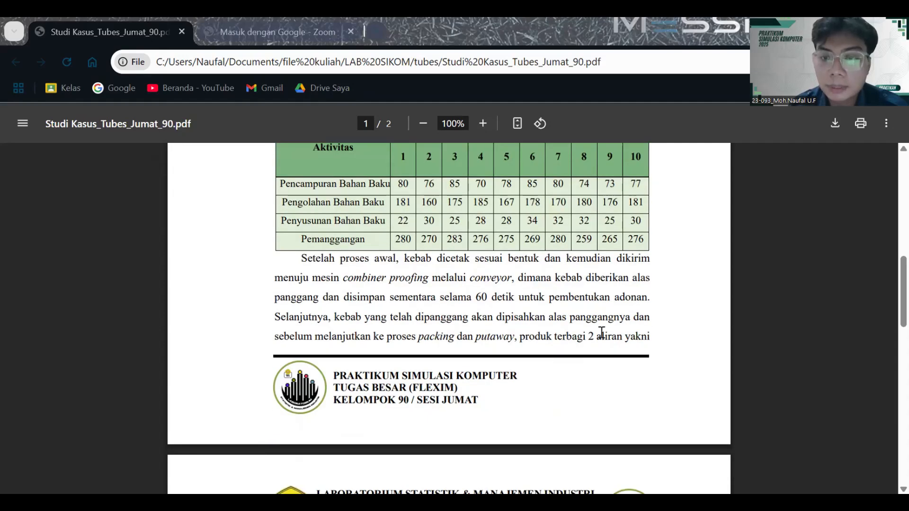
scroll(591, 345, "down", 5)
scroll(334, 363, "down", 1)
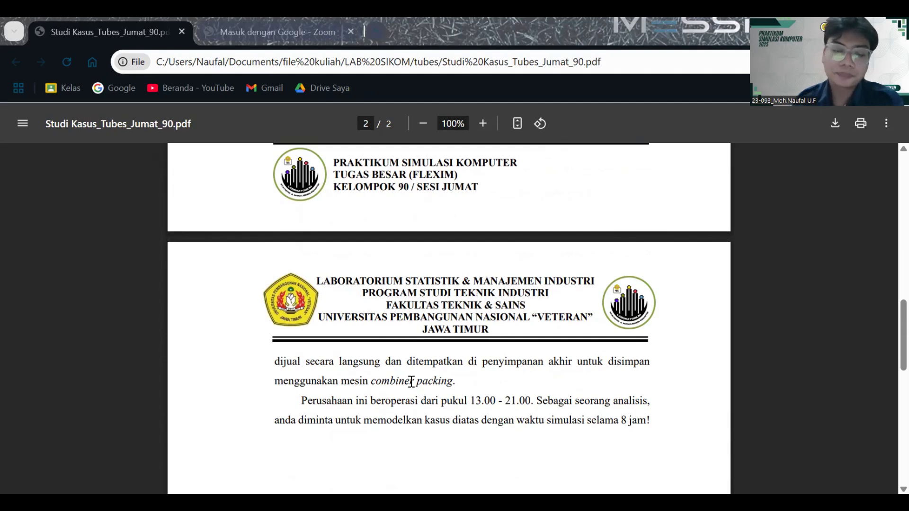
scroll(411, 381, "down", 2)
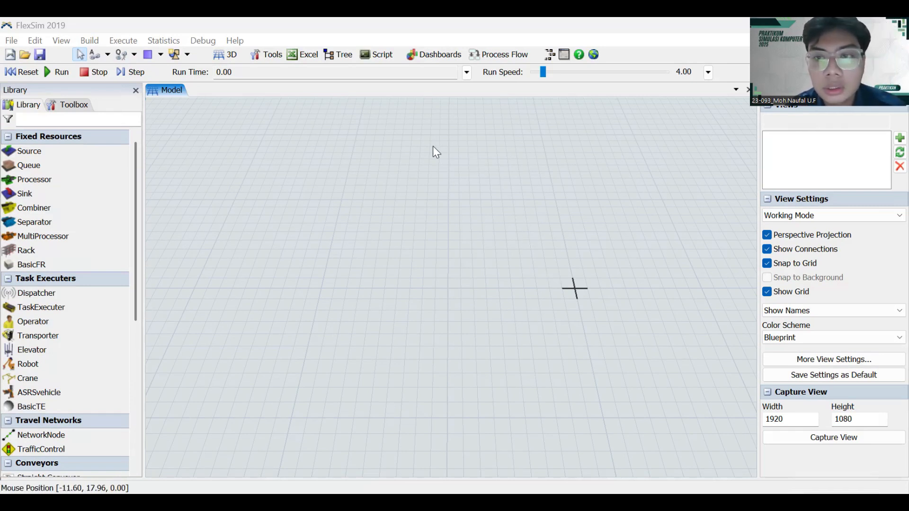
- In FlexSim, place a Source in the empty model and name it Kedatangan Bahan Baku
left_click_drag(410, 279, 490, 253)
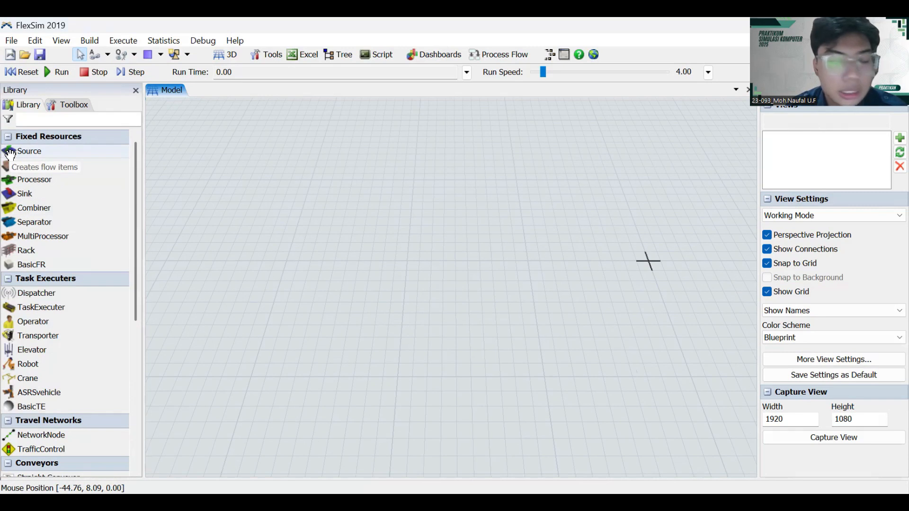
left_click_drag(9, 154, 304, 268)
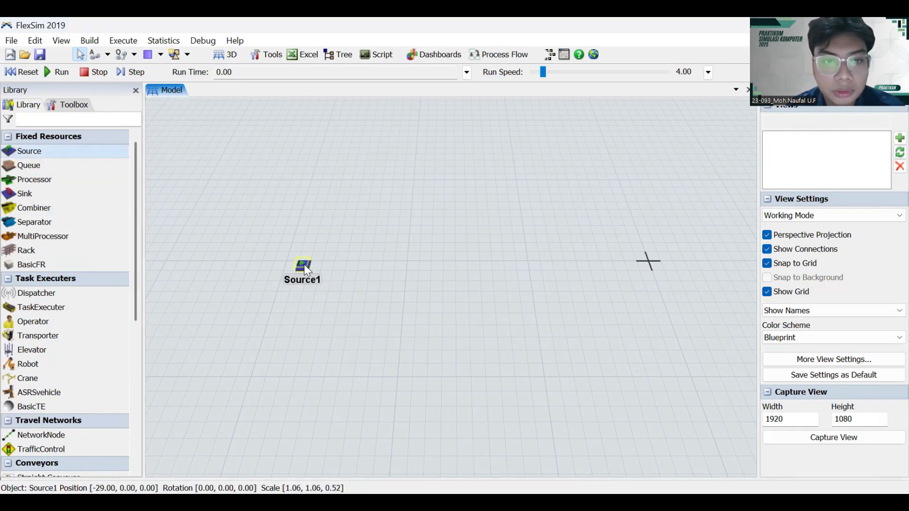
left_click(304, 264)
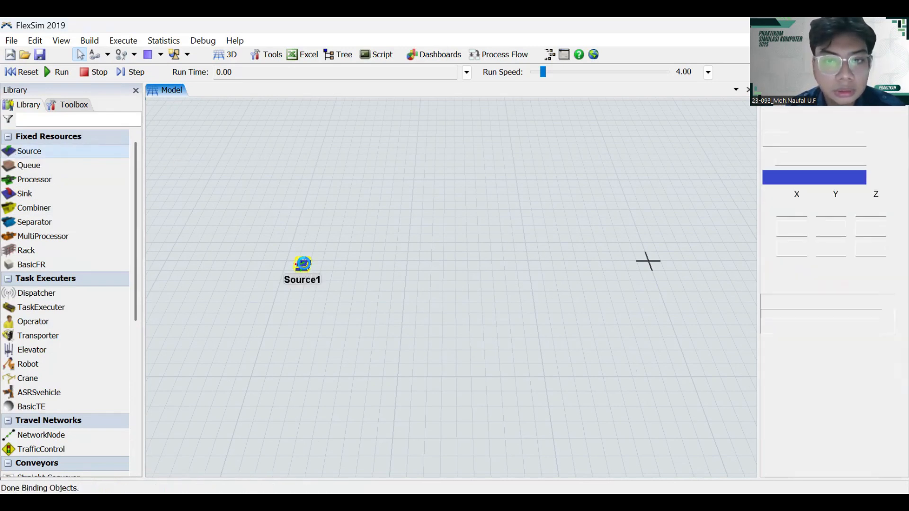
double_click(302, 263)
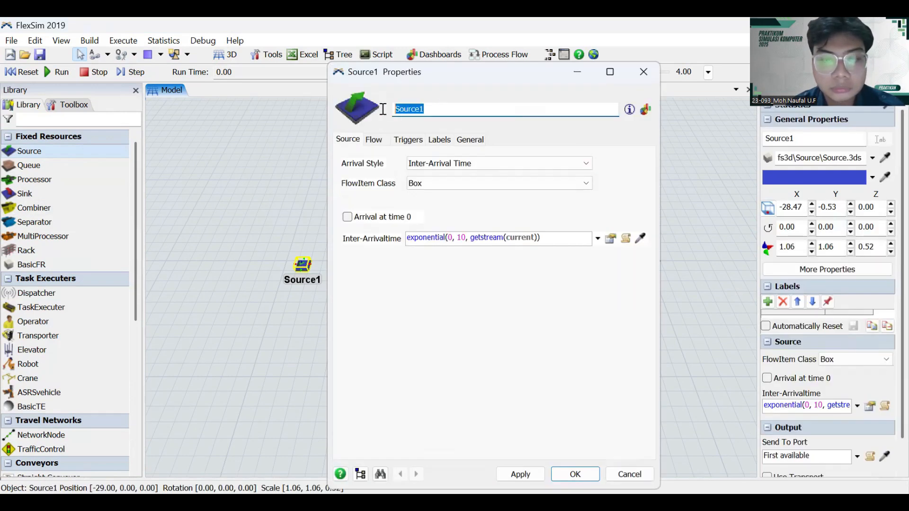
key("BackSpace")
type("Kedat")
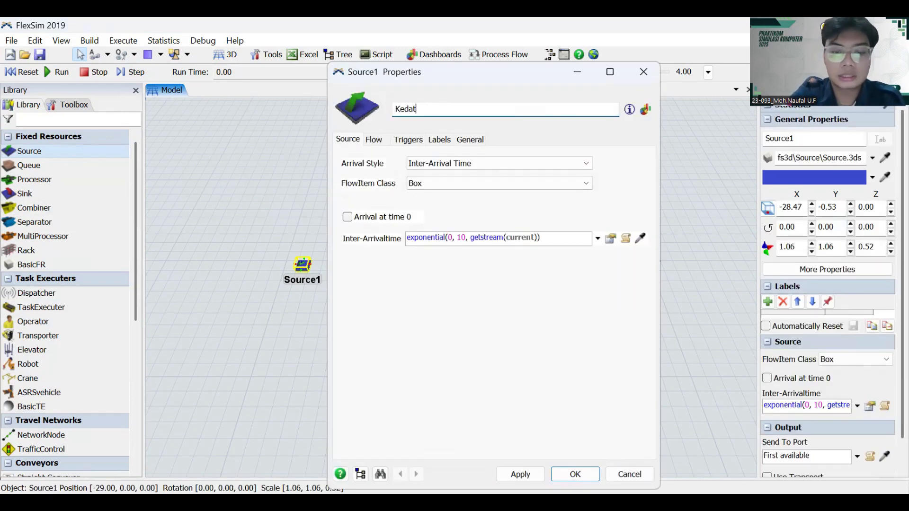
type("angan Bahan Baku")
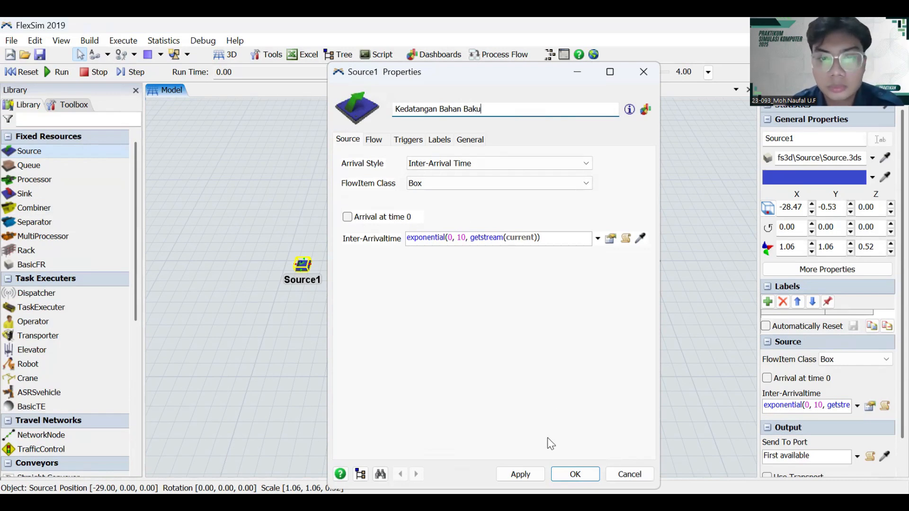
left_click(520, 475)
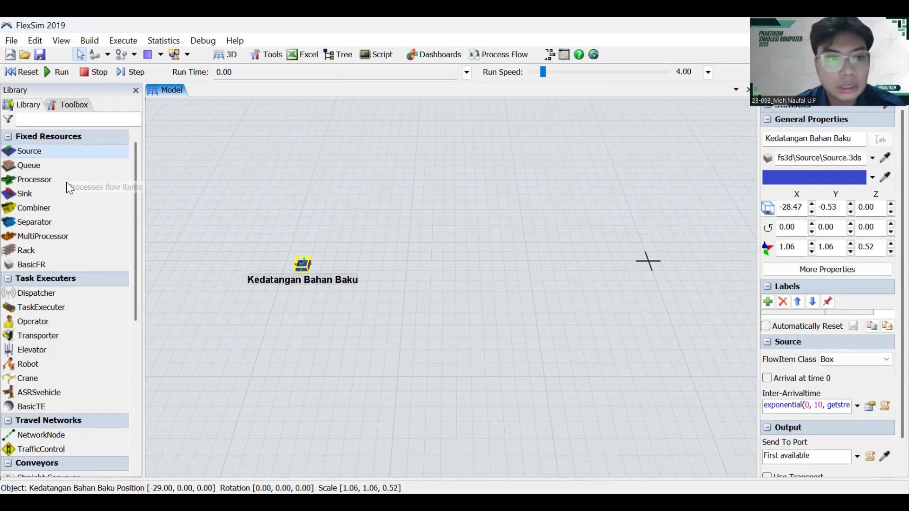
- Add a Queue to the model, up and to the right of the Kedatangan Bahan Baku source
left_click_drag(31, 165, 376, 230)
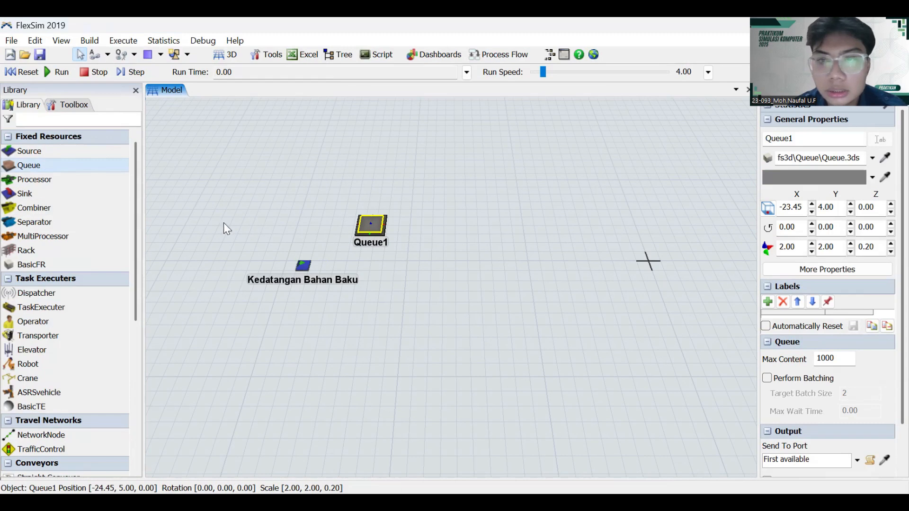
left_click_drag(59, 176, 378, 282)
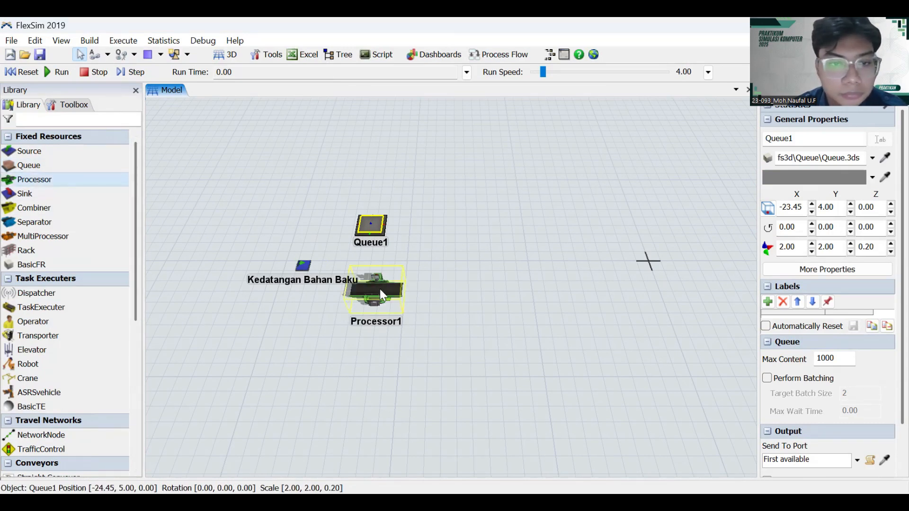
left_click(380, 289)
right_click(380, 289)
left_click(373, 289)
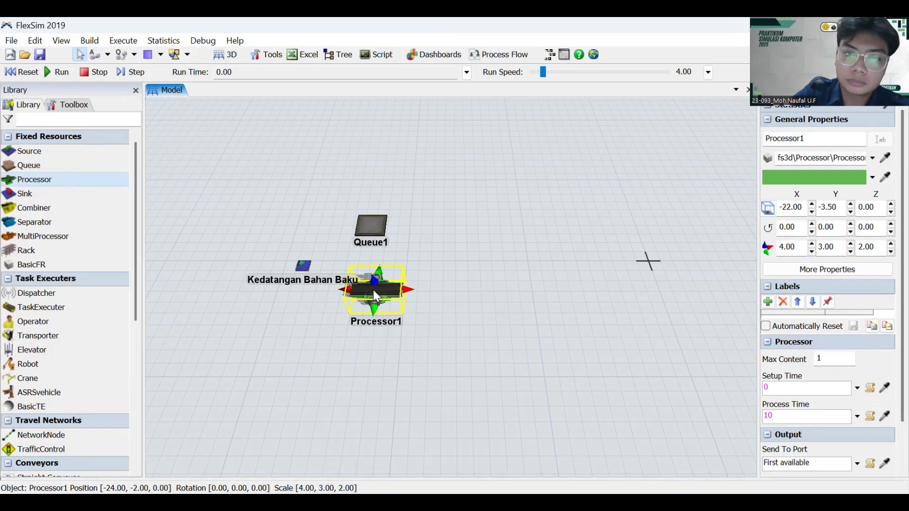
key("Delete")
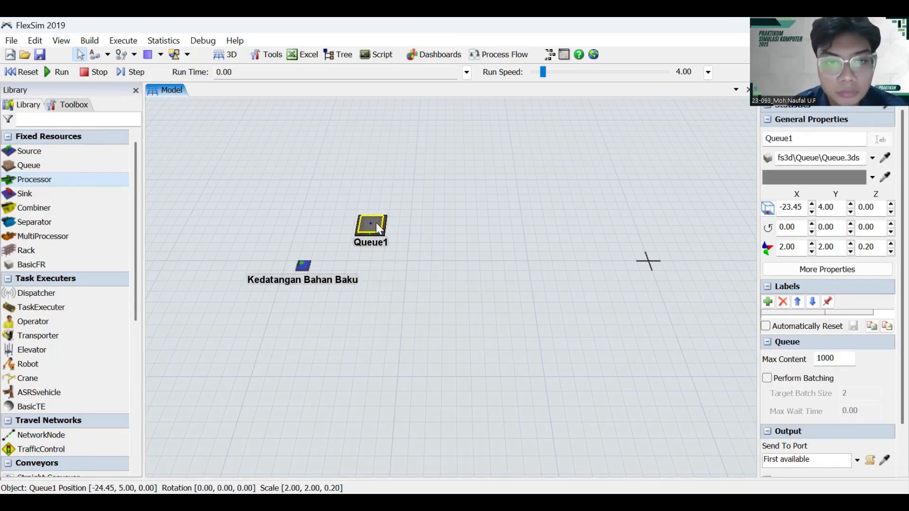
- Shift the first queue farther from the source and add two more Queues below it, forming a column of three
left_click_drag(379, 229, 400, 211)
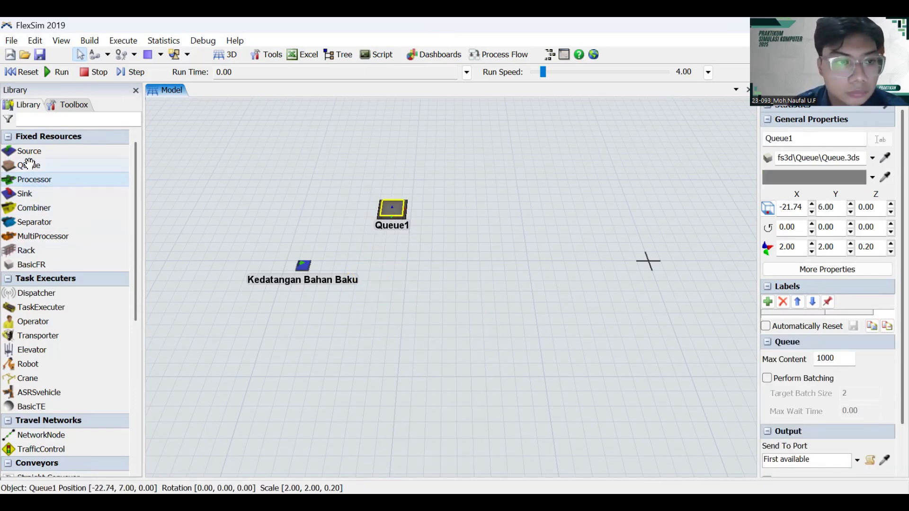
left_click_drag(29, 164, 385, 274)
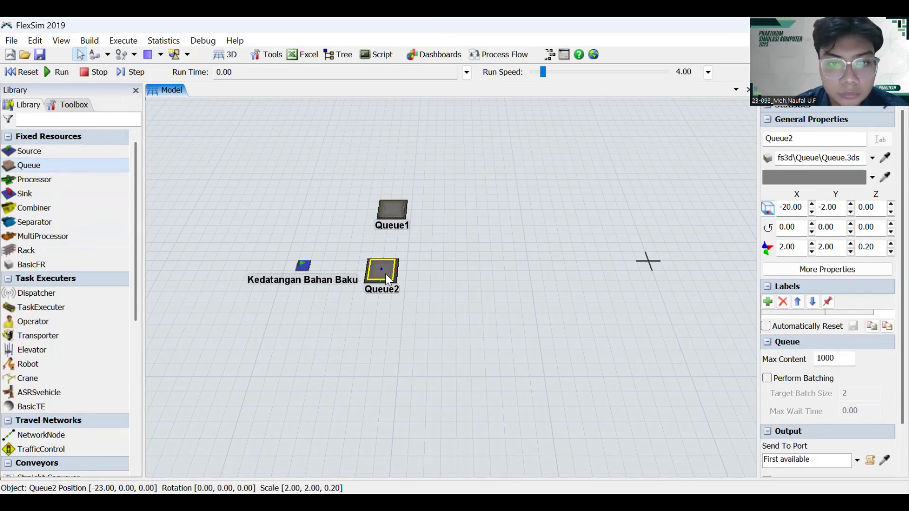
left_click_drag(66, 170, 376, 337)
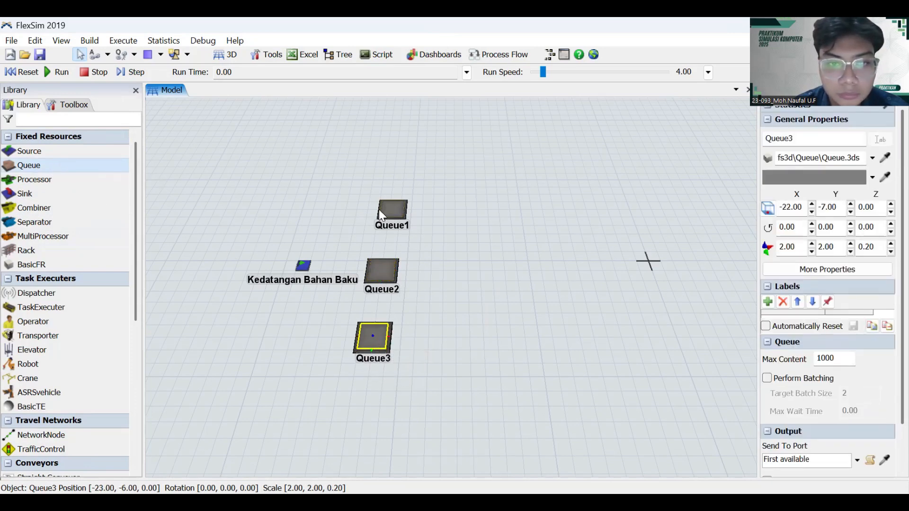
- Rename the uppermost queue as Daging sapi and apply the change
left_click_drag(382, 216, 392, 213)
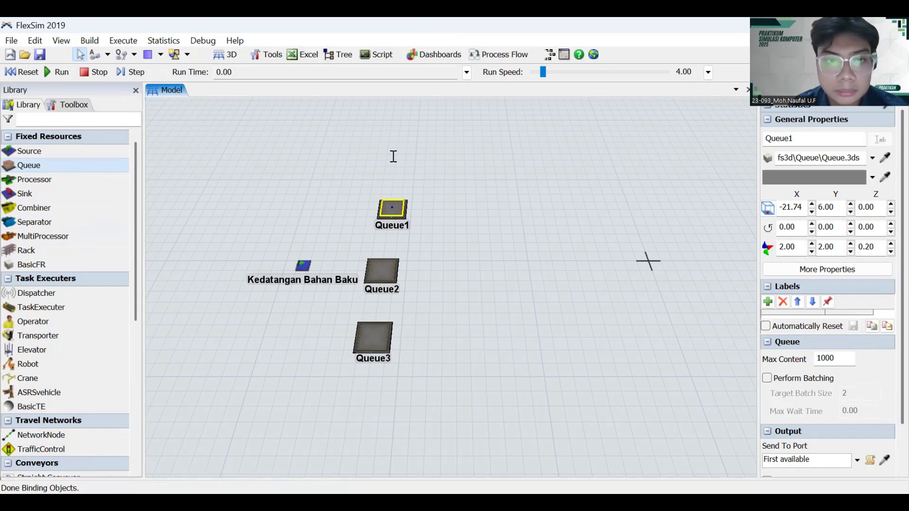
left_click_drag(341, 110, 263, 109)
key("BackSpace")
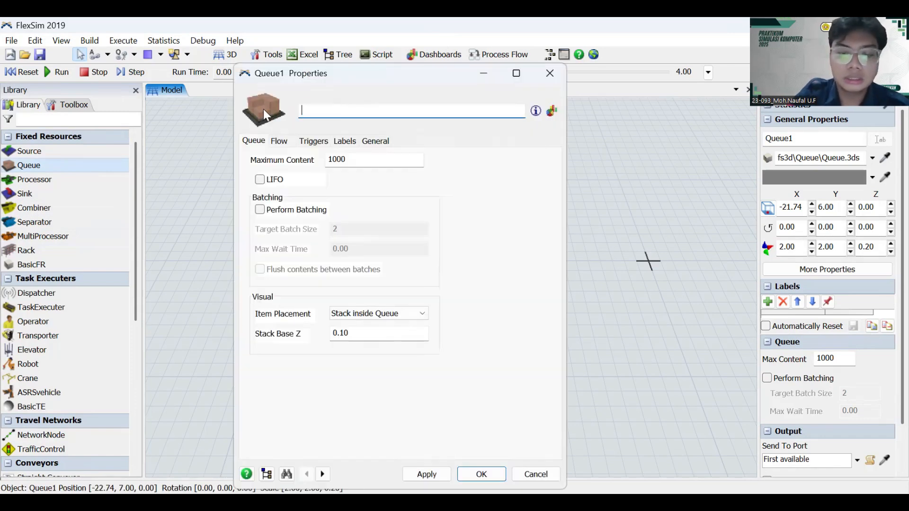
type("Daging sapi")
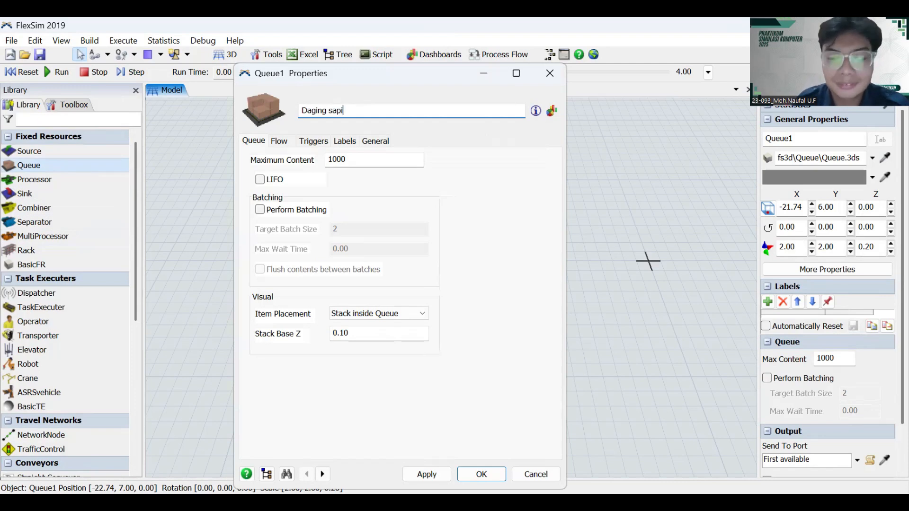
left_click(423, 472)
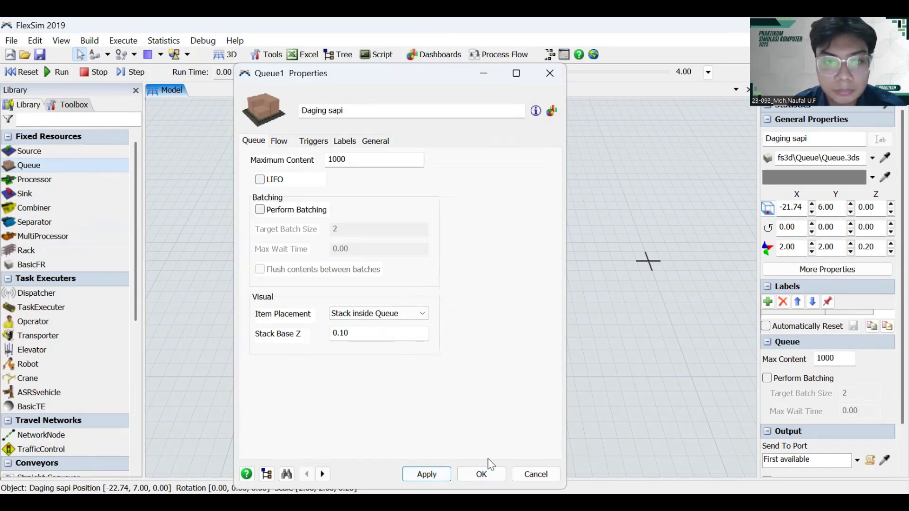
left_click(369, 161)
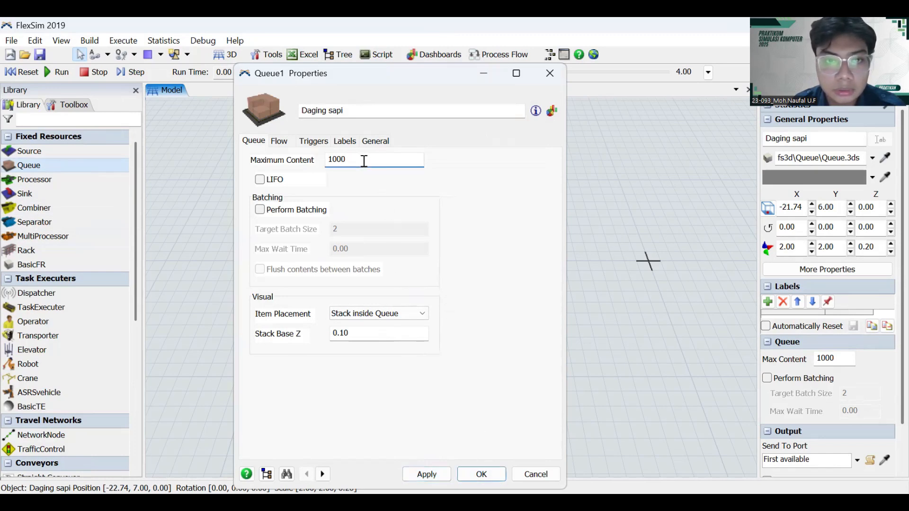
double_click(362, 160)
left_click(480, 473)
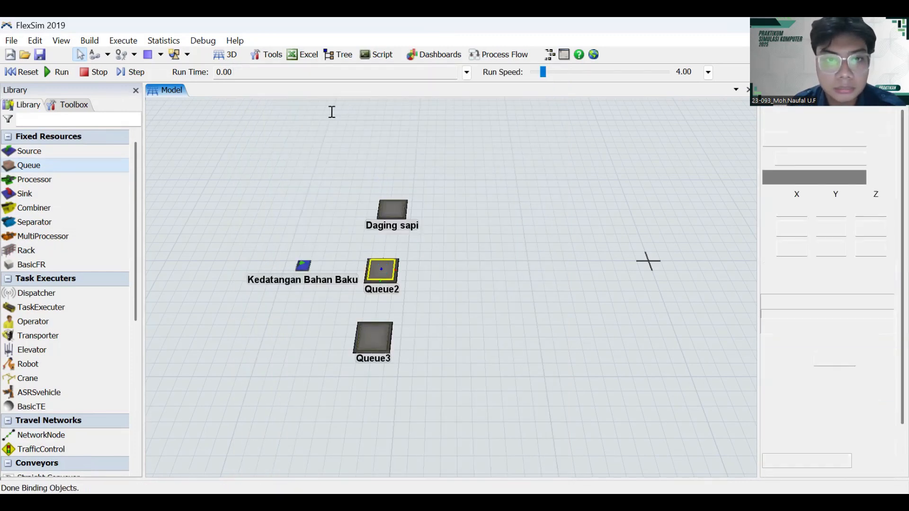
- Rename the middle queue, Queue2, as Daging Ayam
type("Dagi")
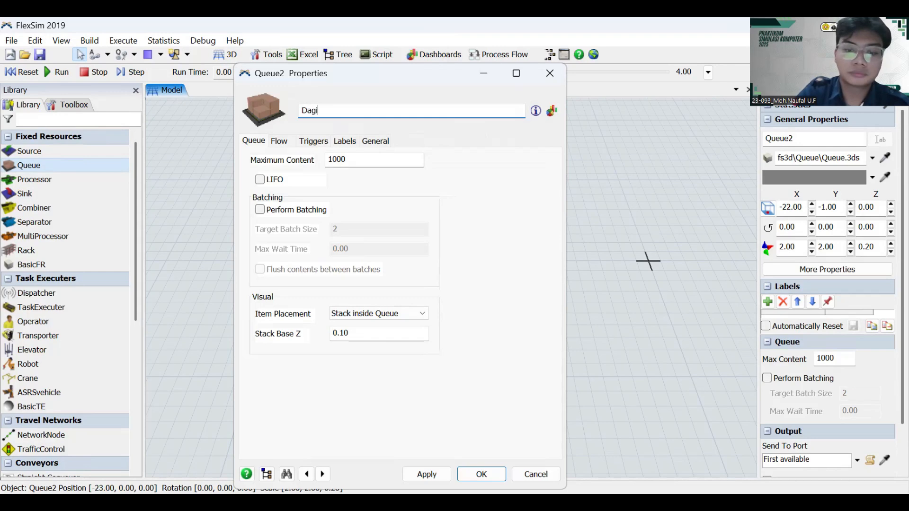
type("ng Ayam")
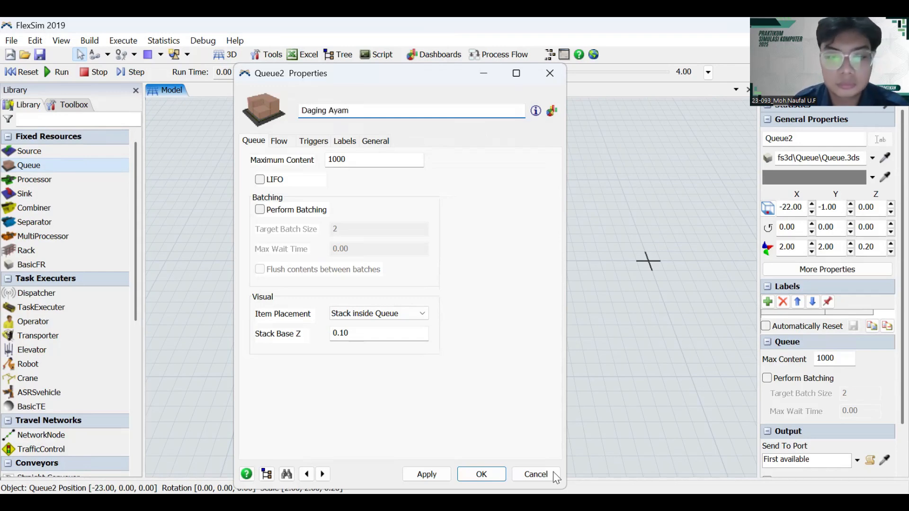
left_click(428, 474)
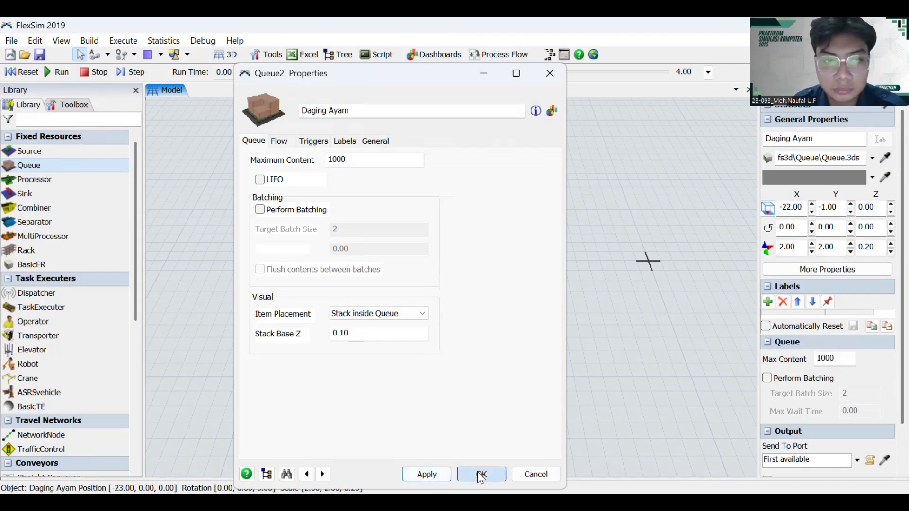
left_click(481, 474)
- Rename the lowest queue, Queue3, as Daging Campuran
left_click(378, 336)
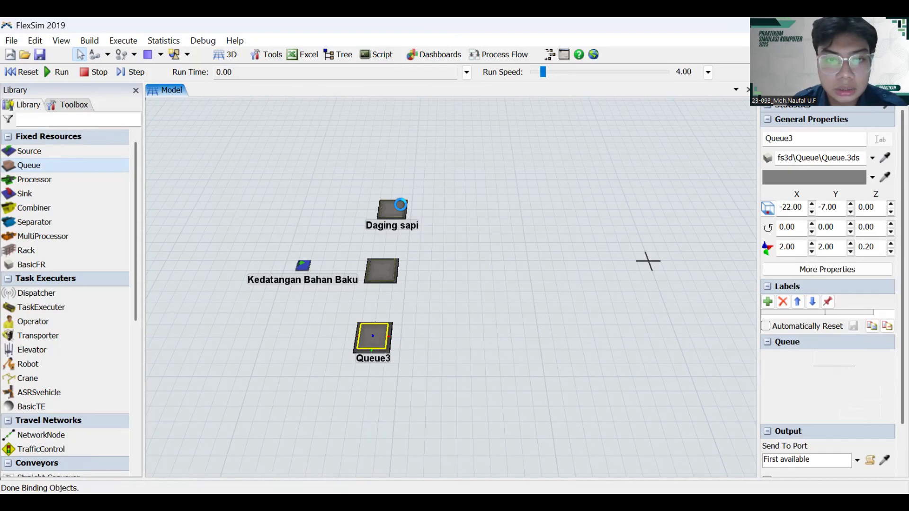
left_click_drag(331, 111, 253, 111)
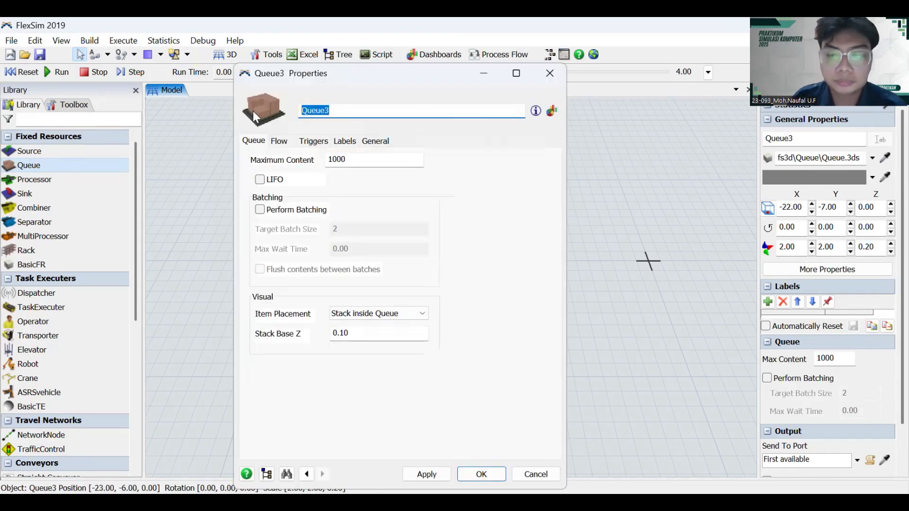
key("BackSpace")
type("Daging Campuran")
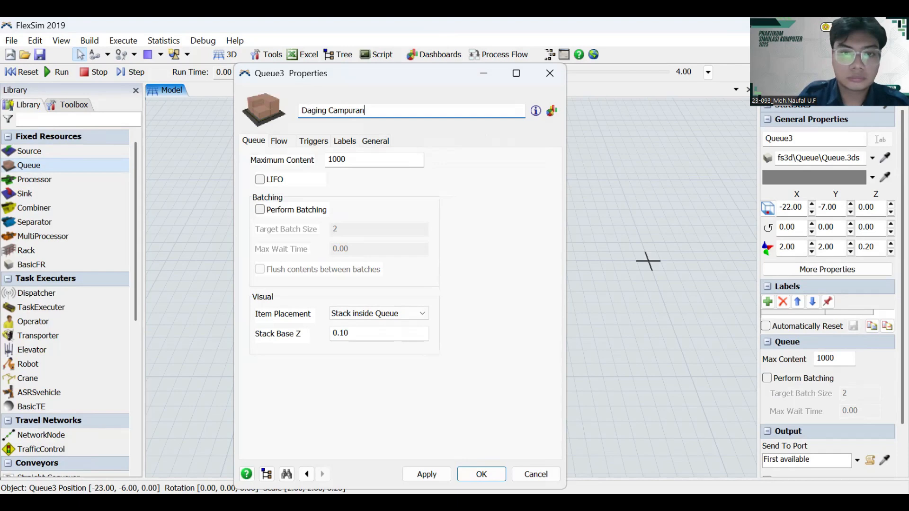
left_click(424, 472)
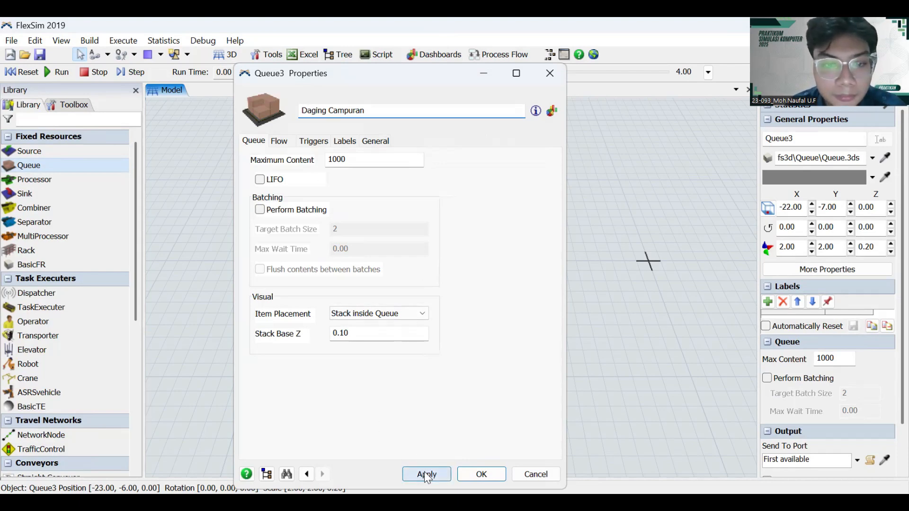
left_click(476, 474)
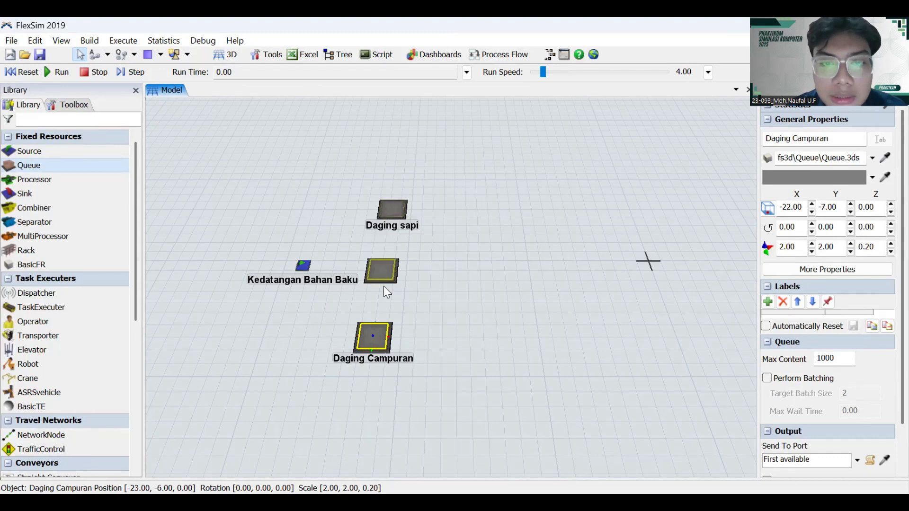
- Shift the Daging Ayam, Daging Campuran and Daging sapi queues slightly away from the source to line them up in a column
left_click_drag(391, 279, 403, 280)
left_click_drag(378, 337, 391, 337)
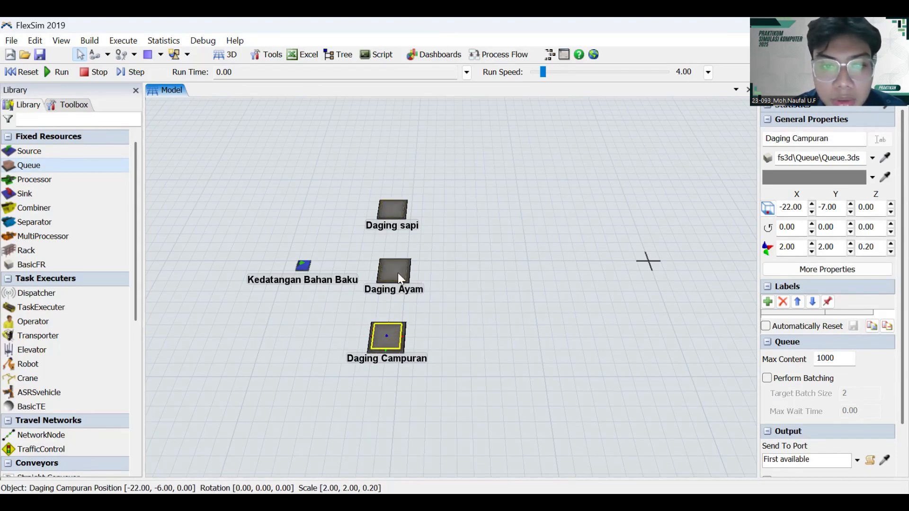
left_click_drag(401, 218, 408, 218)
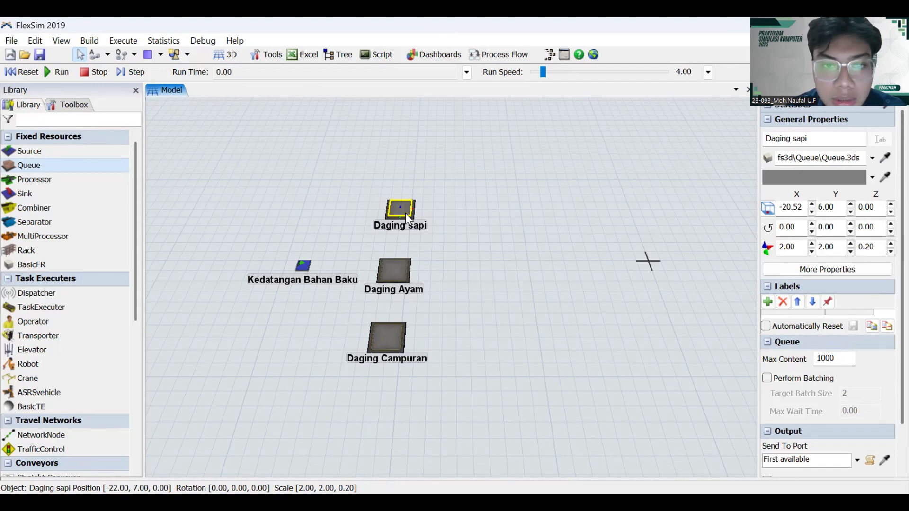
- Place a MultiProcessor beside the Daging Ayam queue, on the side away from the source, and name it Proses Awal
left_click_drag(570, 334, 534, 309)
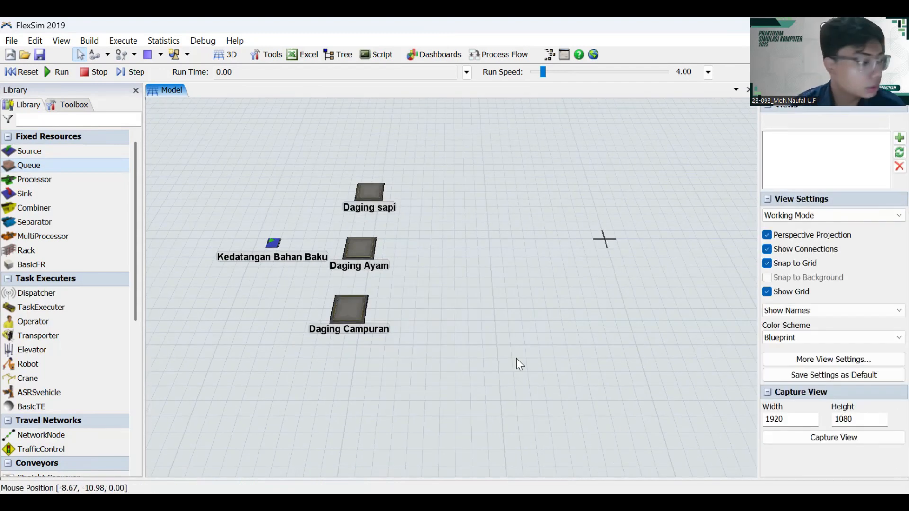
left_click_drag(501, 346, 490, 335)
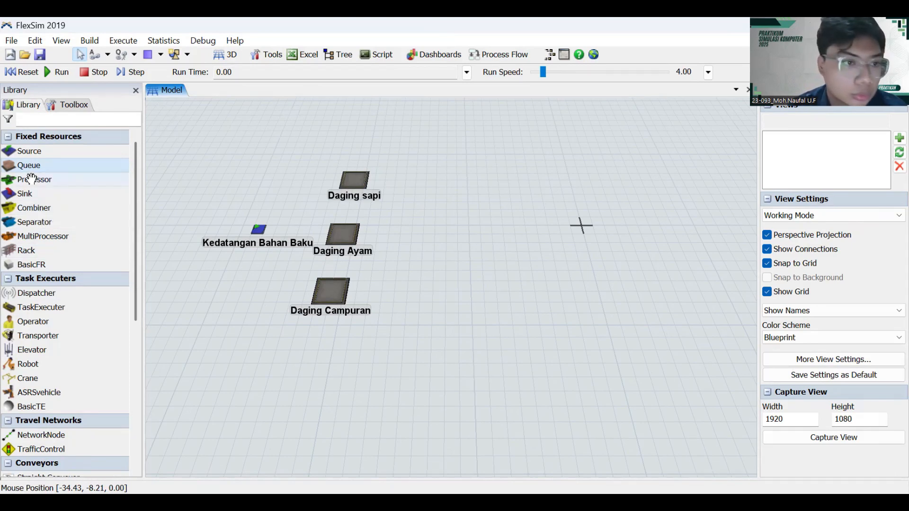
left_click_drag(43, 236, 443, 231)
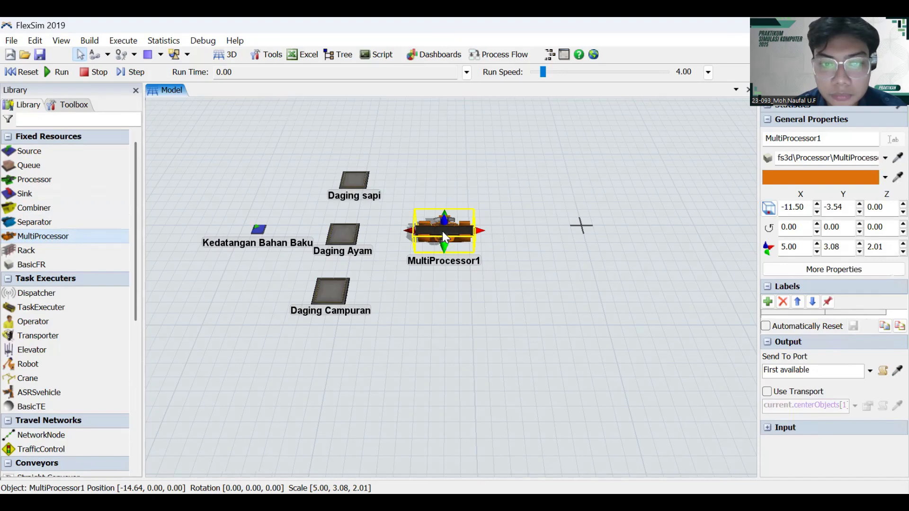
left_click_drag(540, 266, 537, 294)
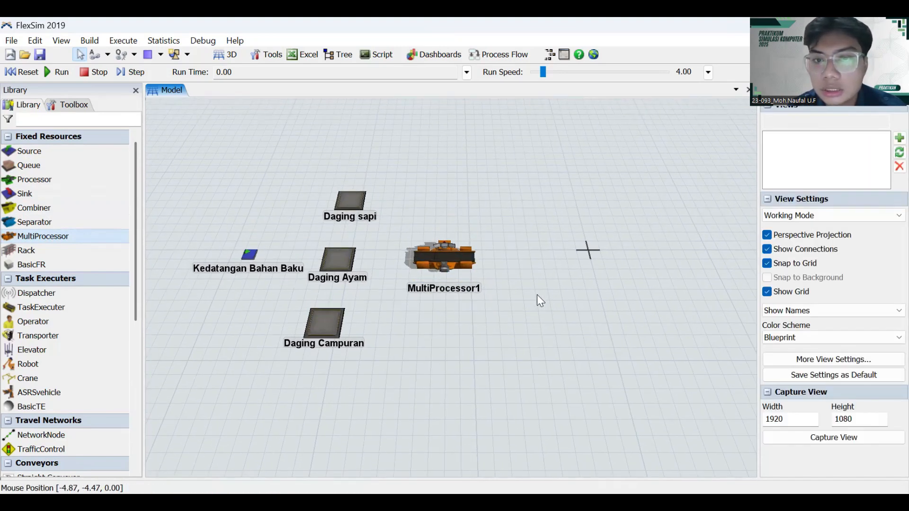
left_click(453, 257)
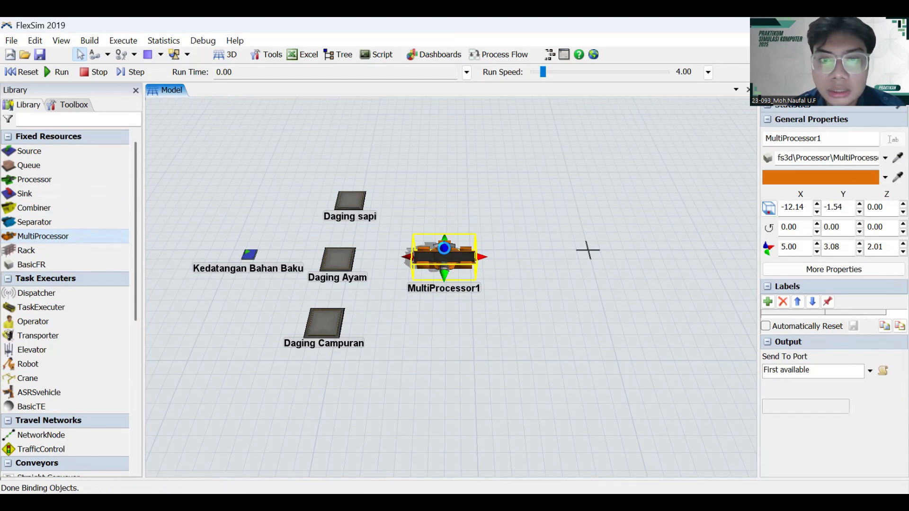
double_click(445, 248)
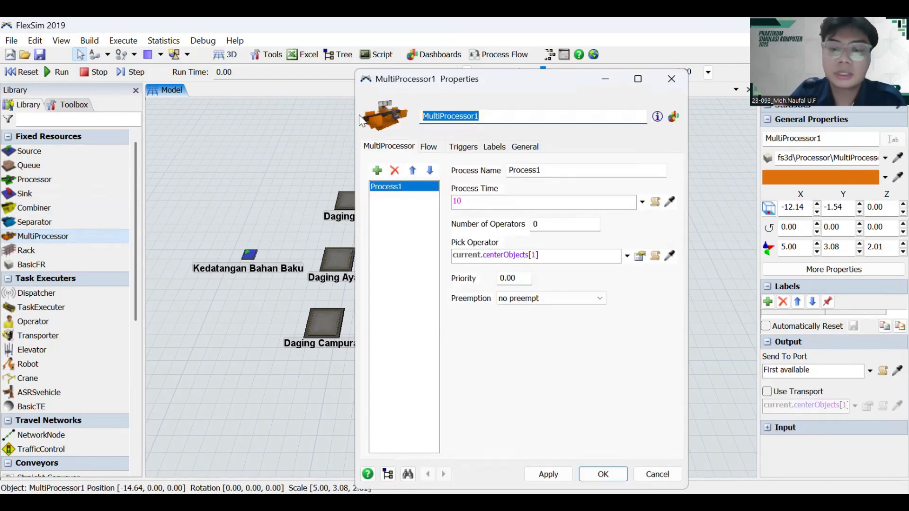
type("Proses Awal")
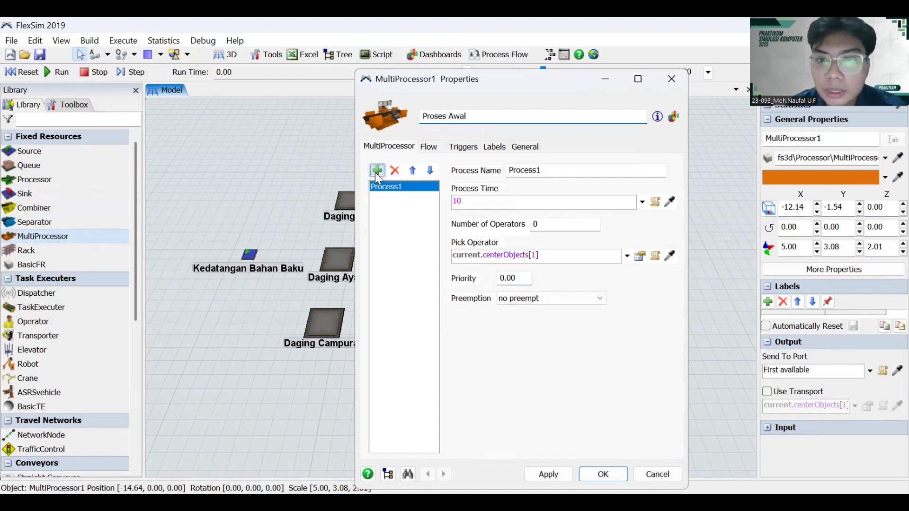
- Add a second process to the Proses Awal MultiProcessor and rename the first process as Proses Pencampuran Bahan Baku
left_click(376, 171)
left_click(396, 188)
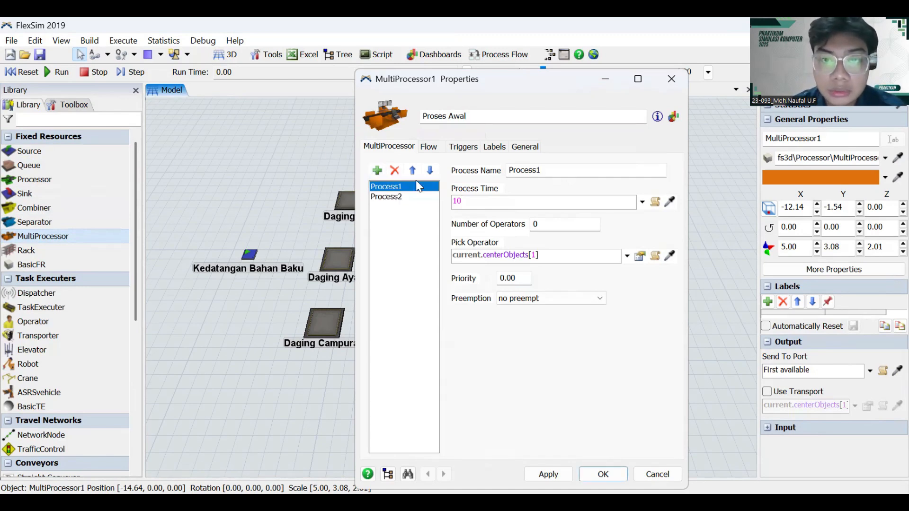
left_click_drag(543, 172, 482, 172)
type("P")
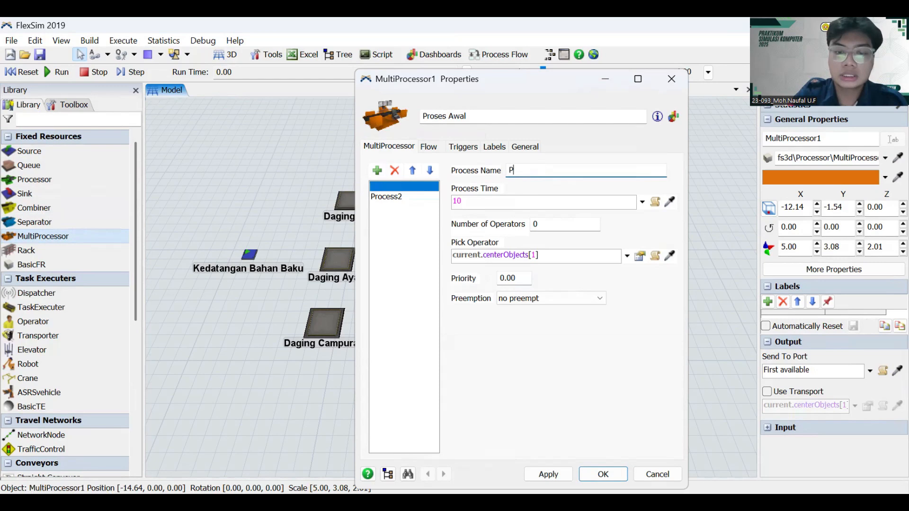
type("roses Pe")
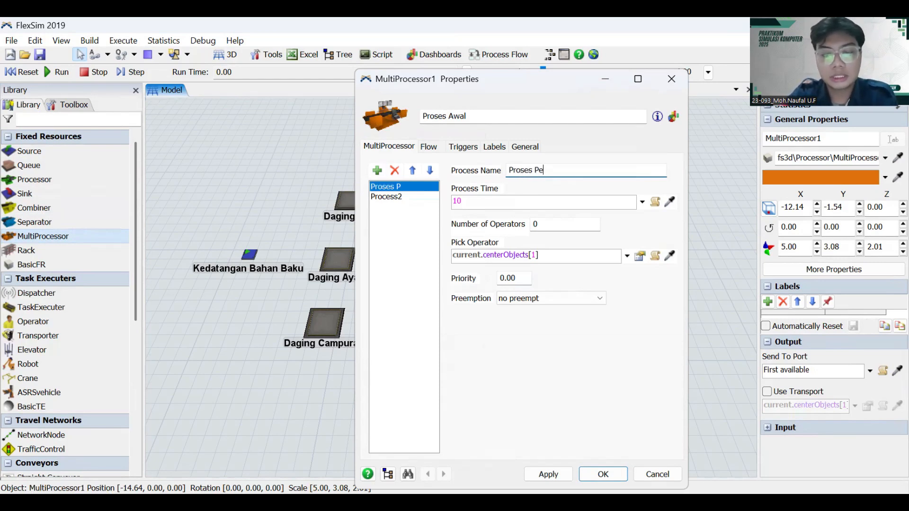
type("ncampuran")
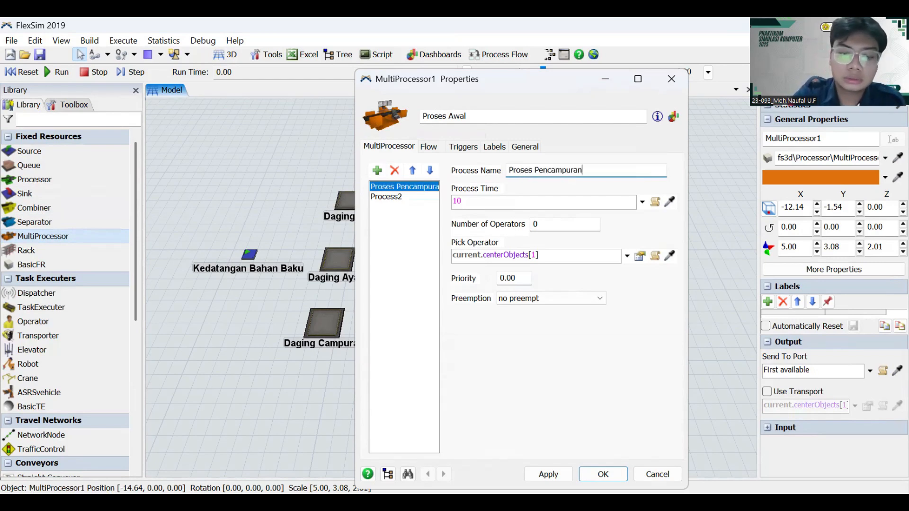
type(" Bahan ")
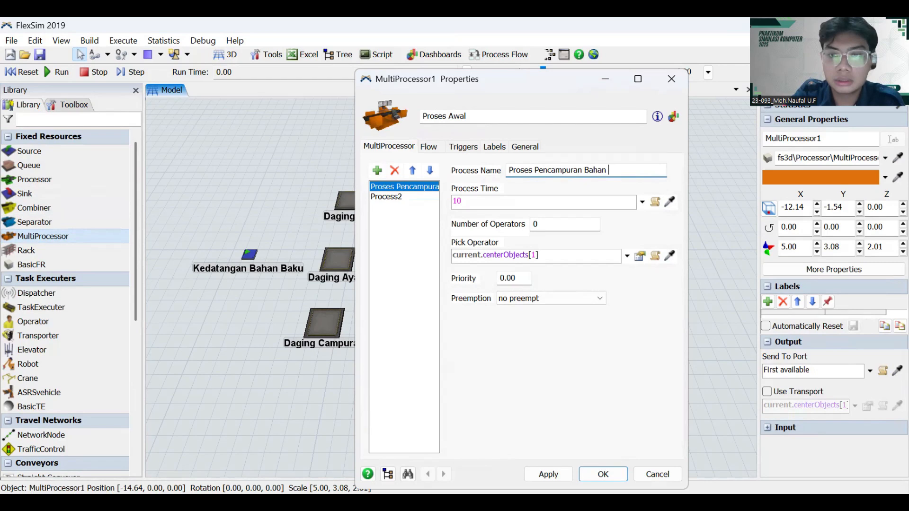
type("BA")
key("BackSpace")
key("BackSpace")
key("BackSpace")
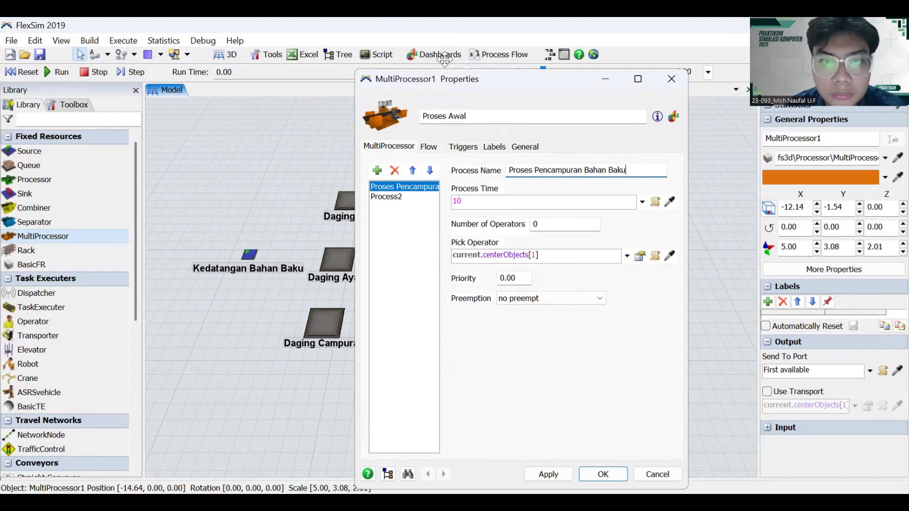
- Rename the second process of Proses Awal as Proses Pengolahan Bahan Baku and accept the MultiProcessor's properties
left_click(420, 197)
left_click_drag(544, 171, 504, 174)
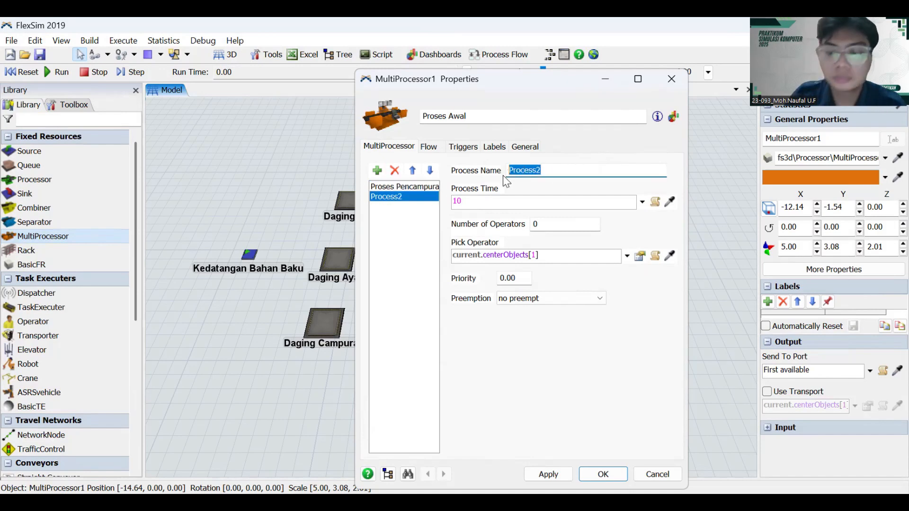
key("BackSpace")
type("Proses")
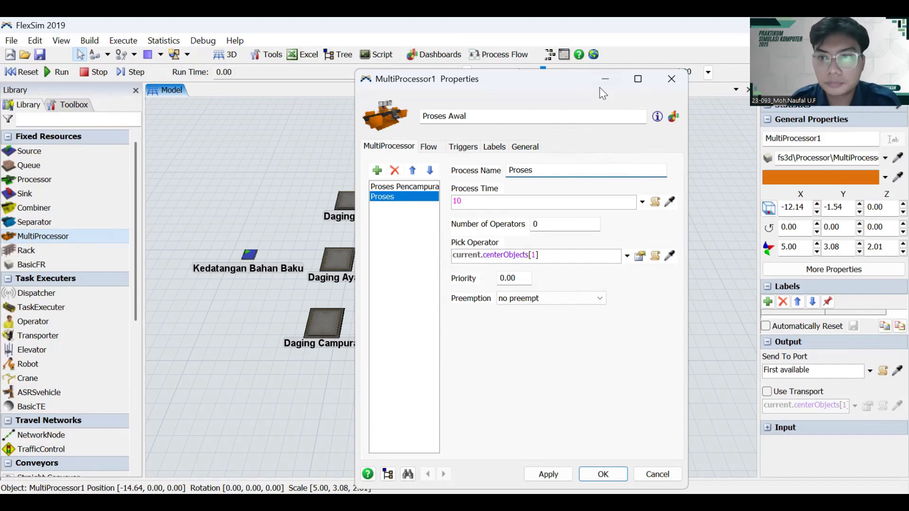
type(" Pen")
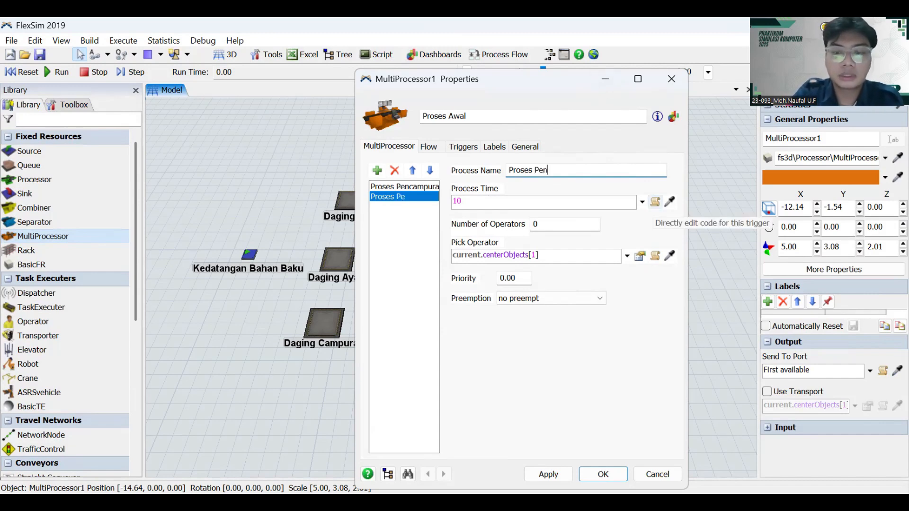
type("golahan B")
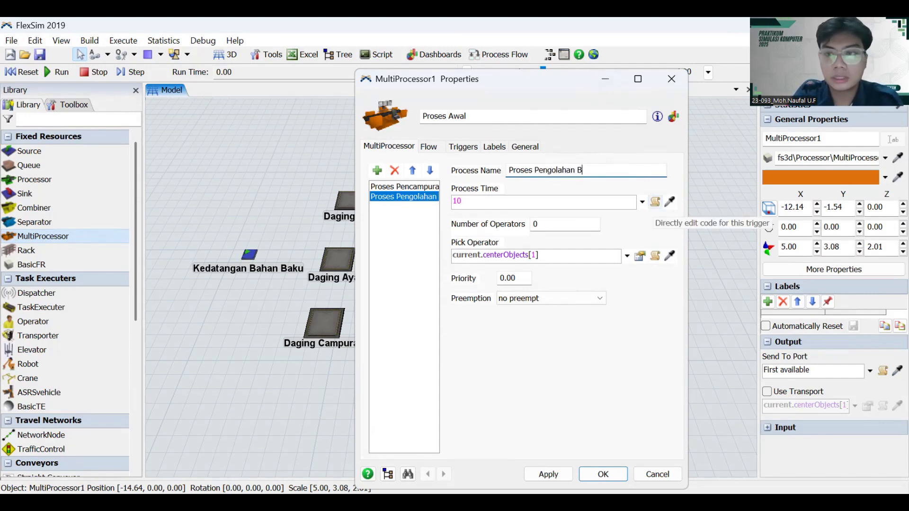
type("ahan Baku")
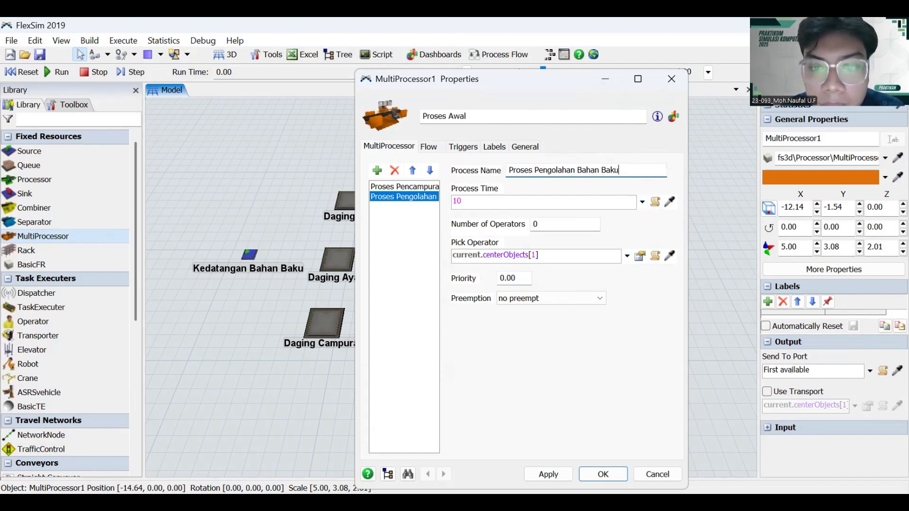
left_click(544, 474)
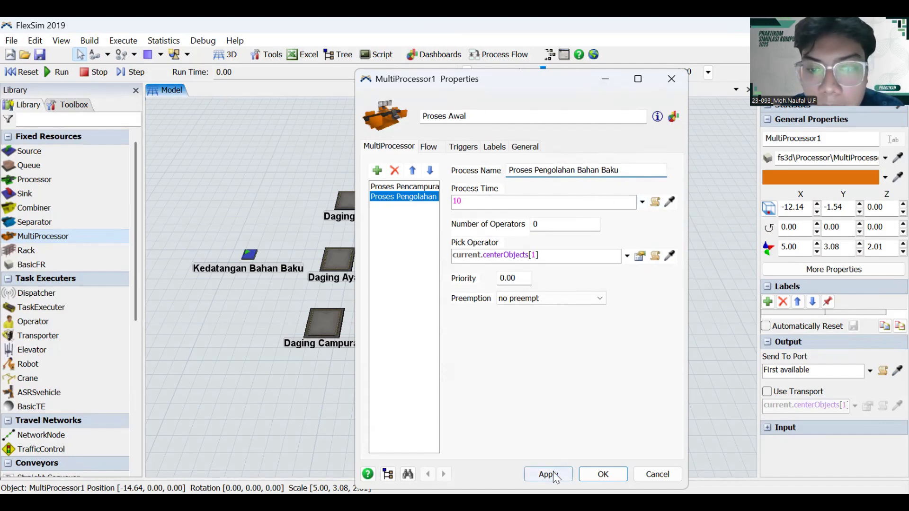
left_click(591, 467)
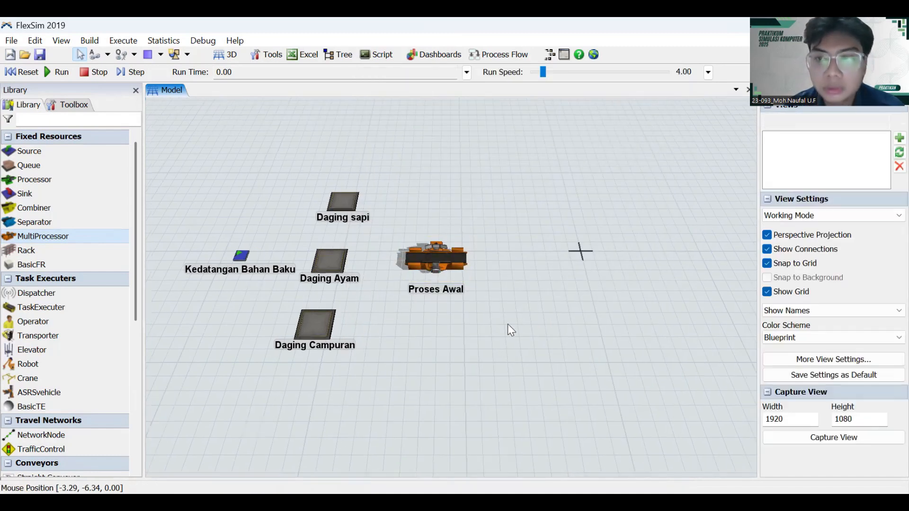
- Place a queue after the Proses Awal MultiProcessor and name it Menuju Penyimpanan Sementara
left_click_drag(488, 327, 421, 338)
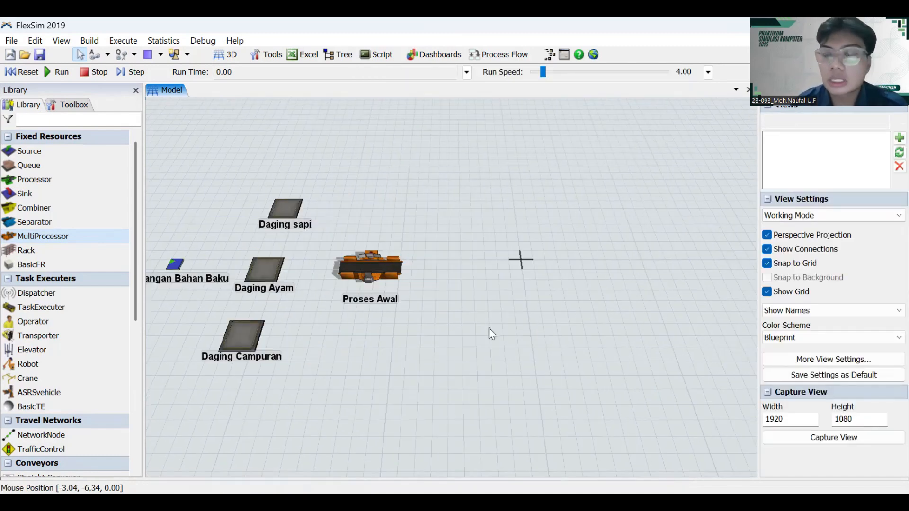
left_click(29, 165)
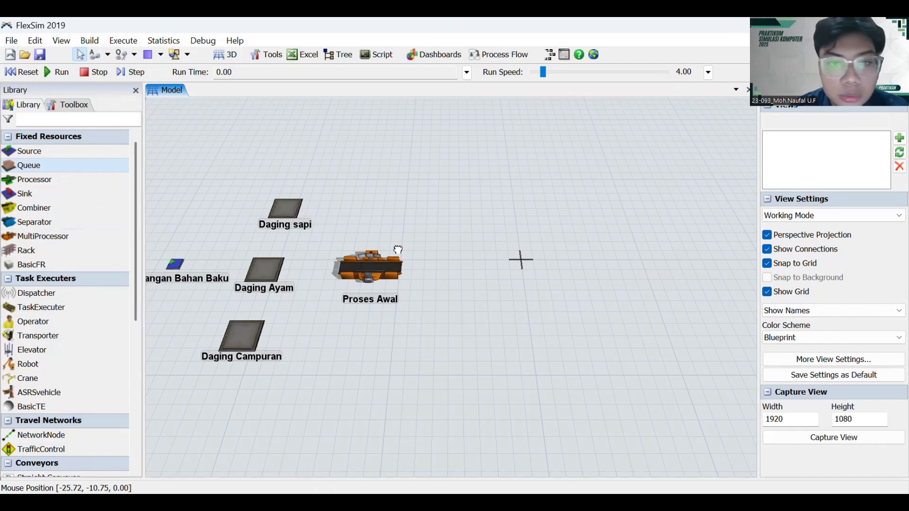
left_click(462, 271)
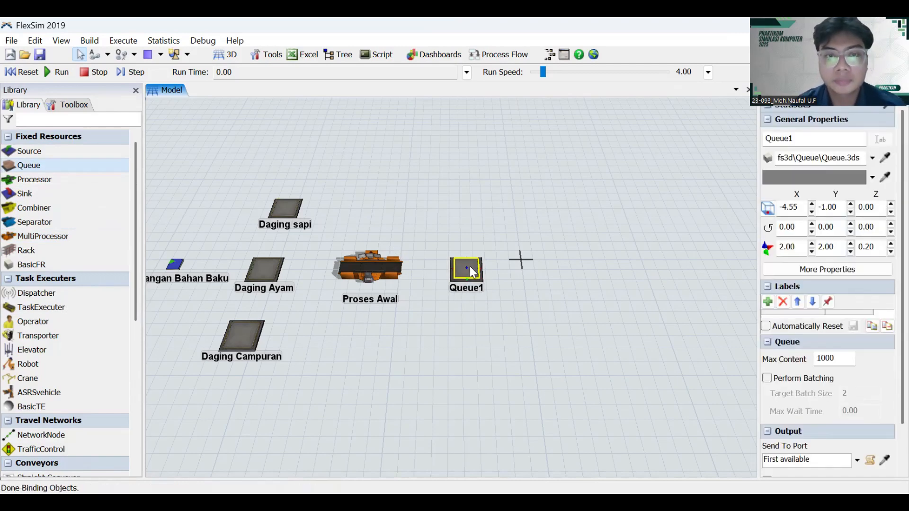
double_click(469, 266)
key("BackSpace")
type("M")
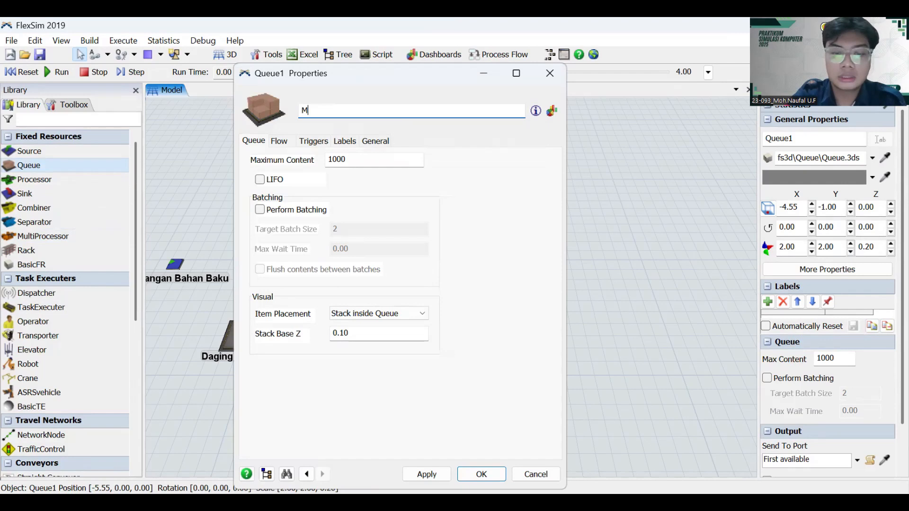
type("enuju Penyimpanan ")
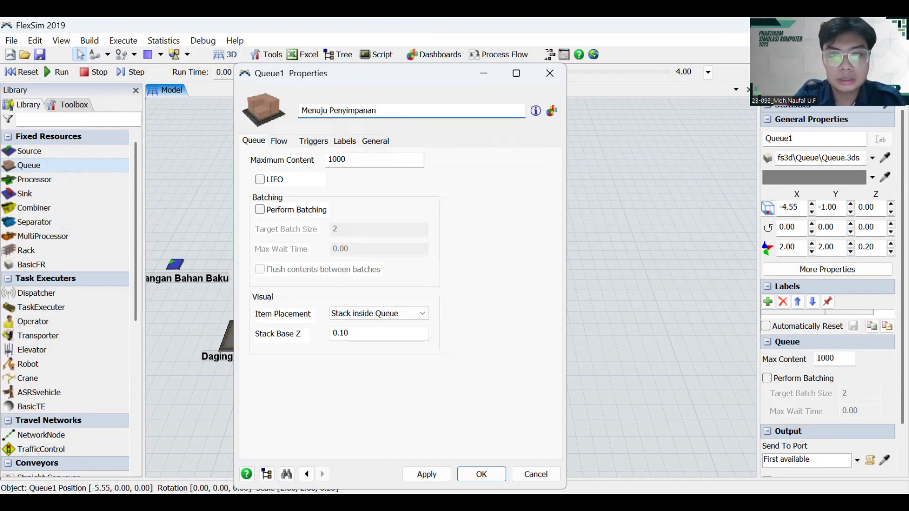
type("Sement")
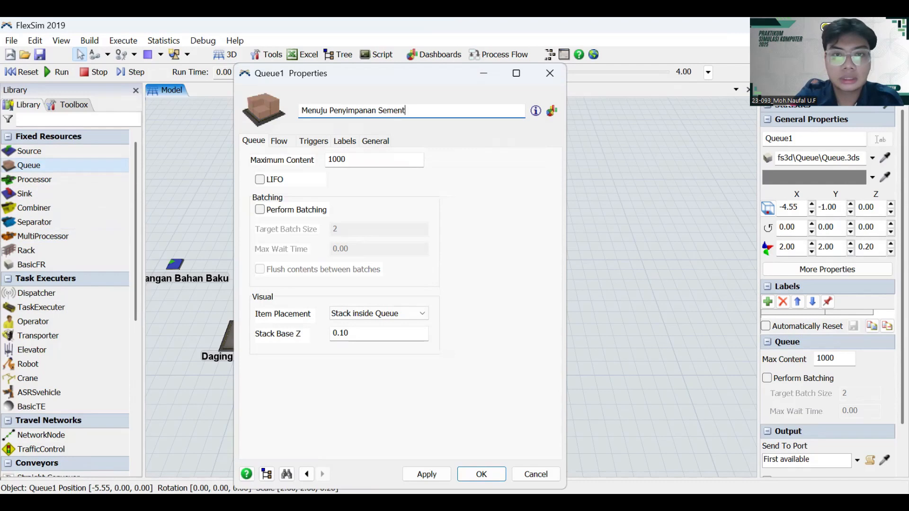
type("ara")
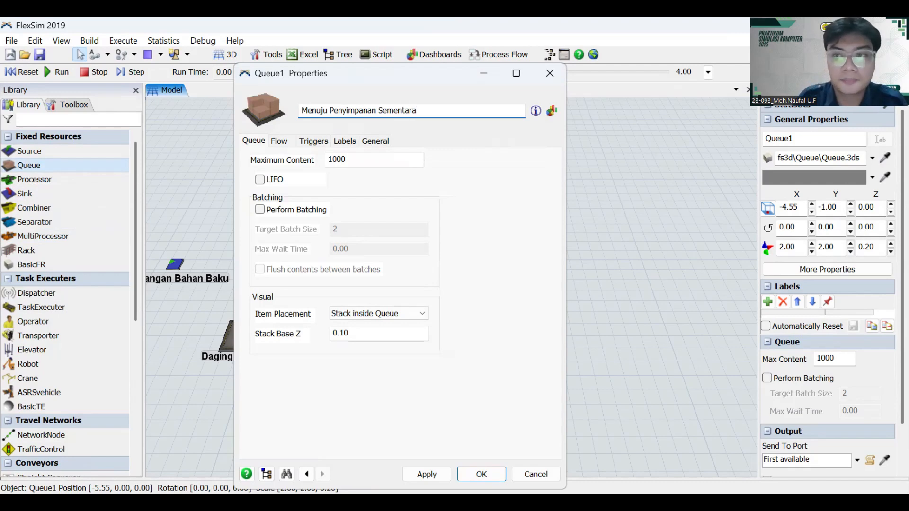
left_click(443, 472)
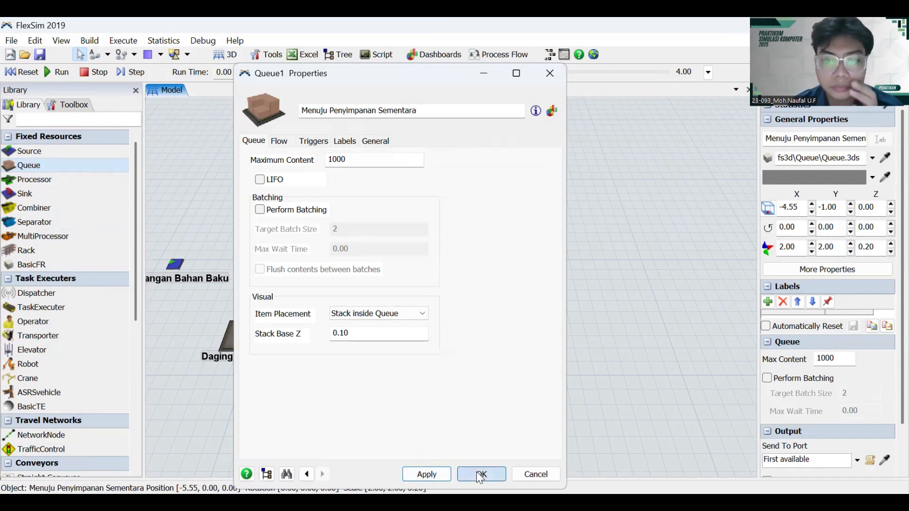
left_click(476, 472)
- Place a Processor after the Menuju Penyimpanan Sementara queue, name it Proses Penyusunan Bahan Baku and apply the change
left_click_drag(558, 324, 480, 342)
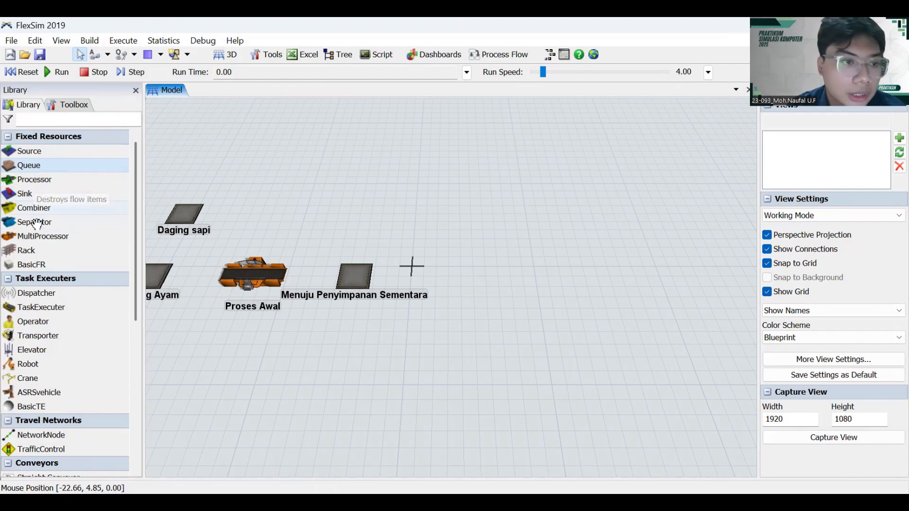
left_click_drag(34, 180, 471, 276)
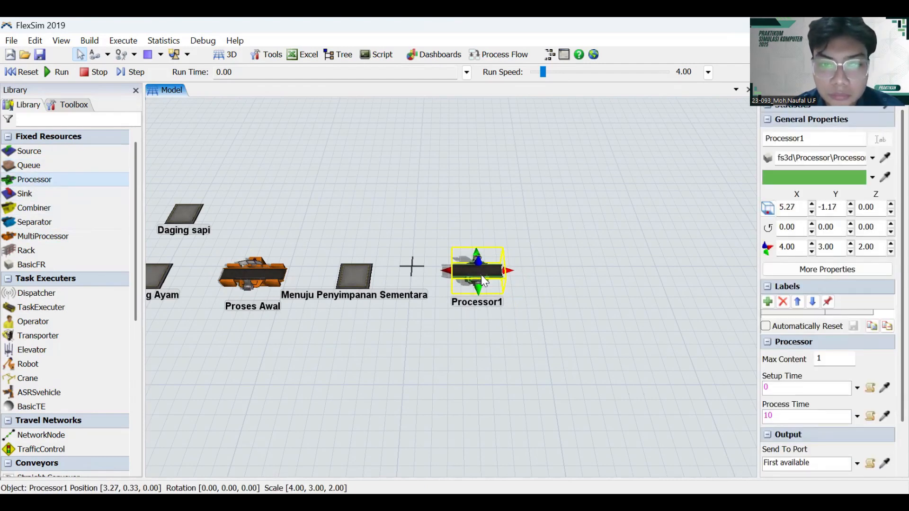
double_click(481, 275)
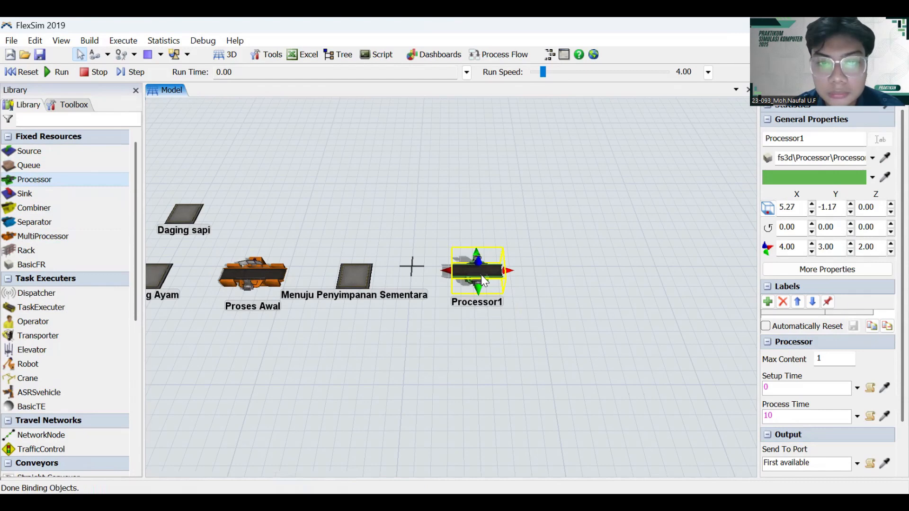
key("BackSpace")
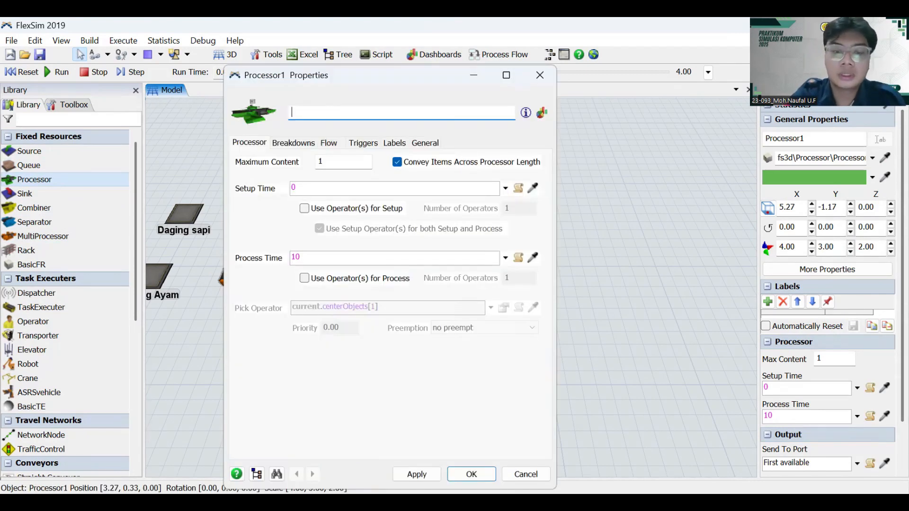
type("Proses P")
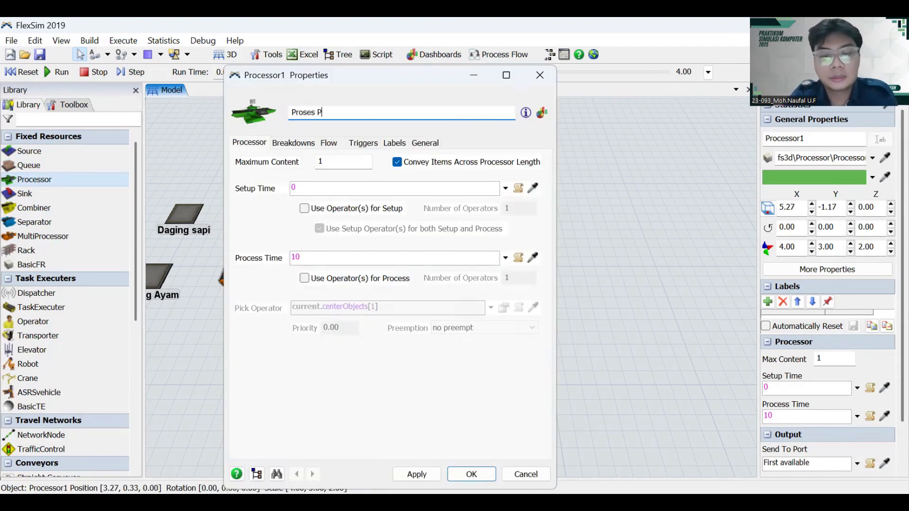
type("enyusunan Bahan Baku")
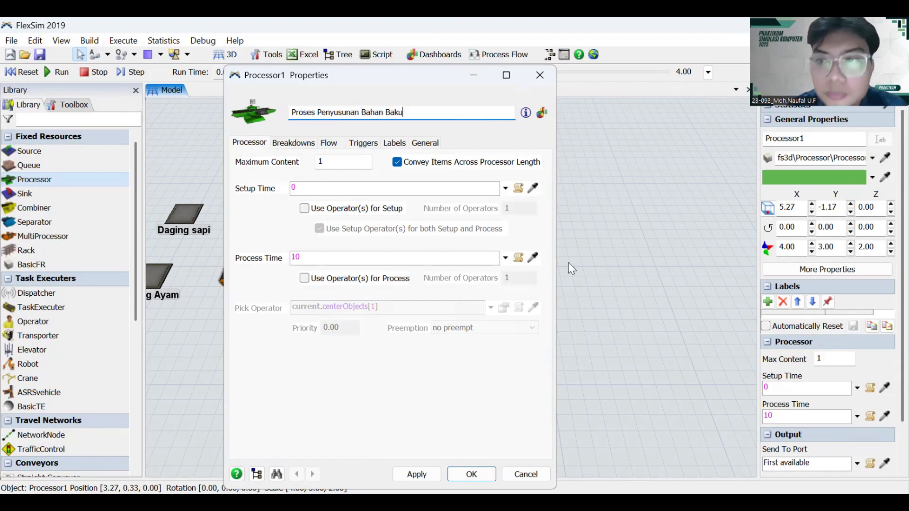
left_click(416, 472)
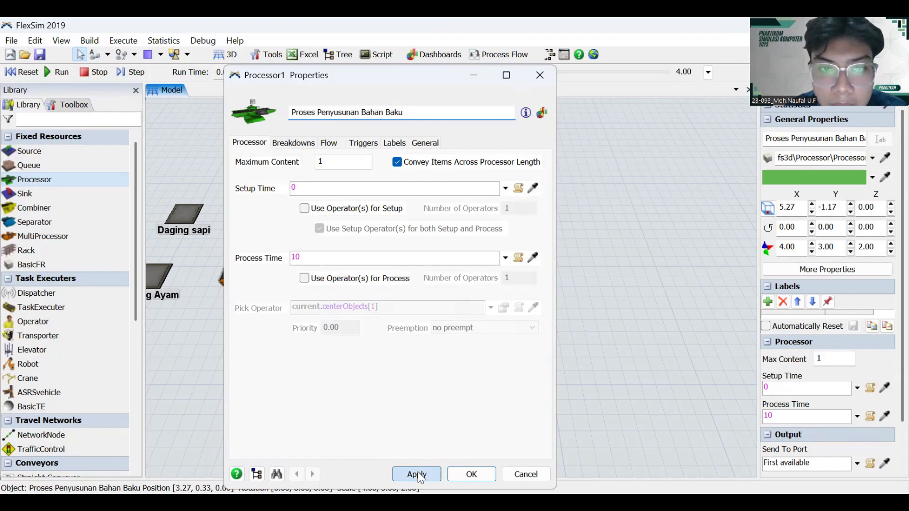
- Accept the properties of Proses Penyusunan Bahan Baku and place another Processor after it
left_click(464, 471)
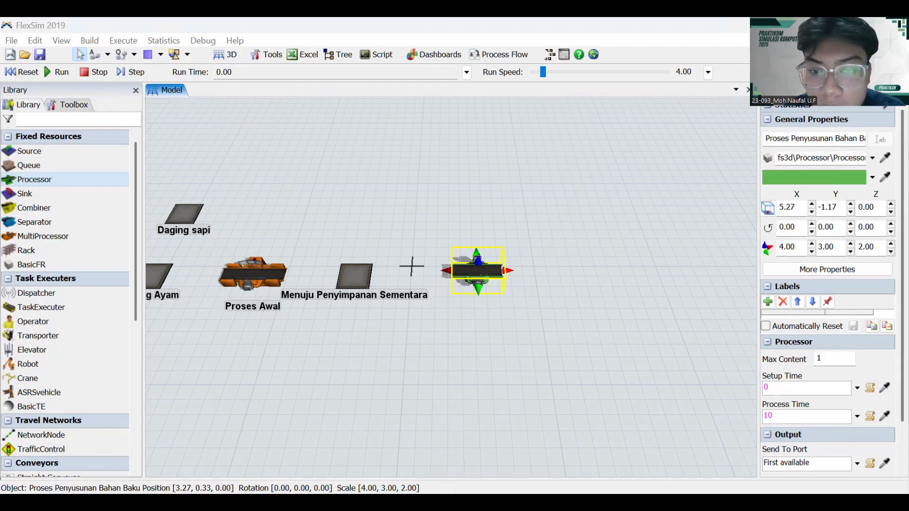
left_click(543, 438)
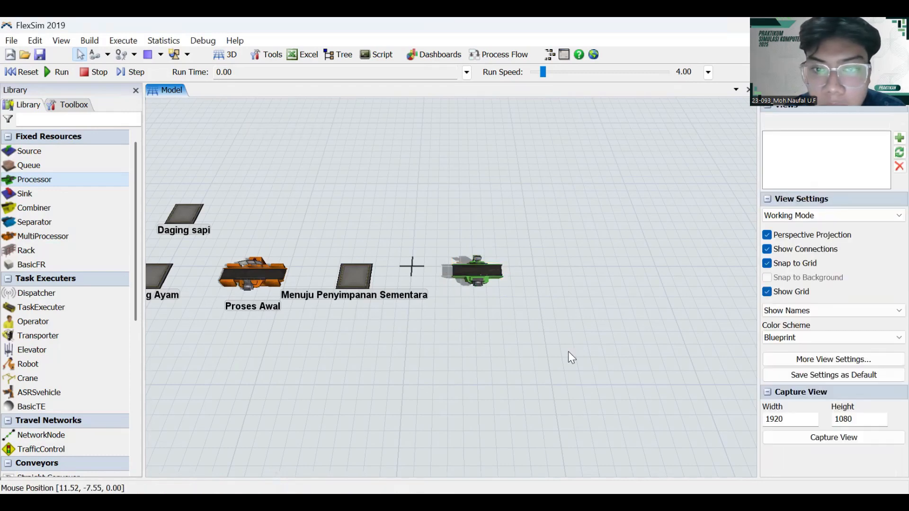
left_click_drag(568, 351, 502, 351)
left_click_drag(411, 279, 501, 284)
left_click_drag(497, 341, 418, 350)
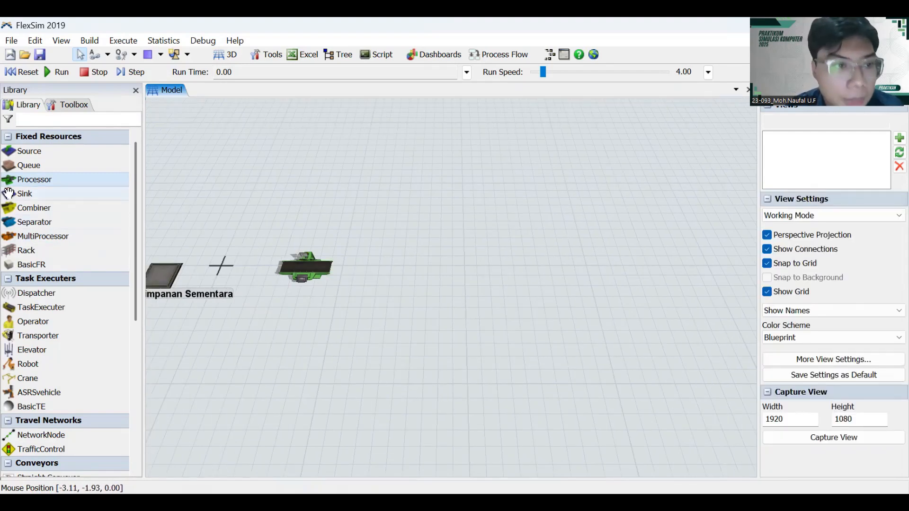
left_click_drag(239, 222, 423, 263)
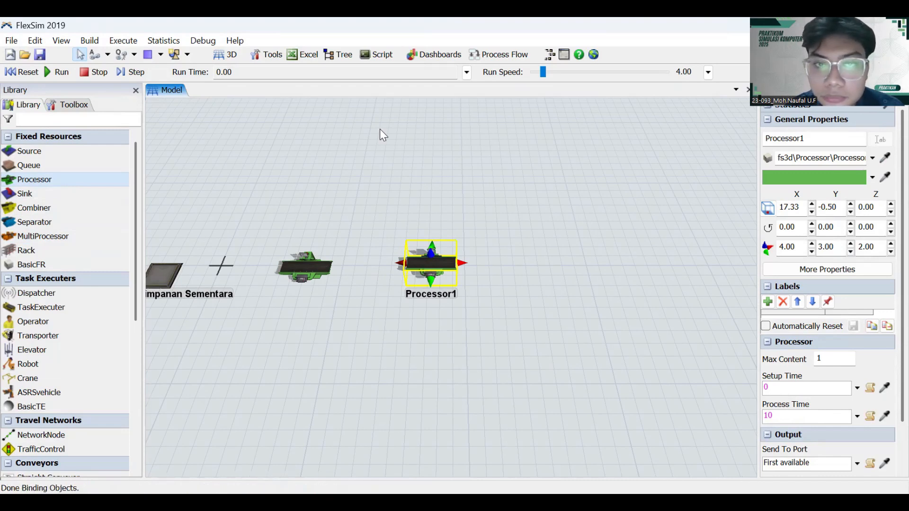
- Name the newly placed Processor Proses Pemanggangan and accept its properties
double_click(430, 263)
type("P")
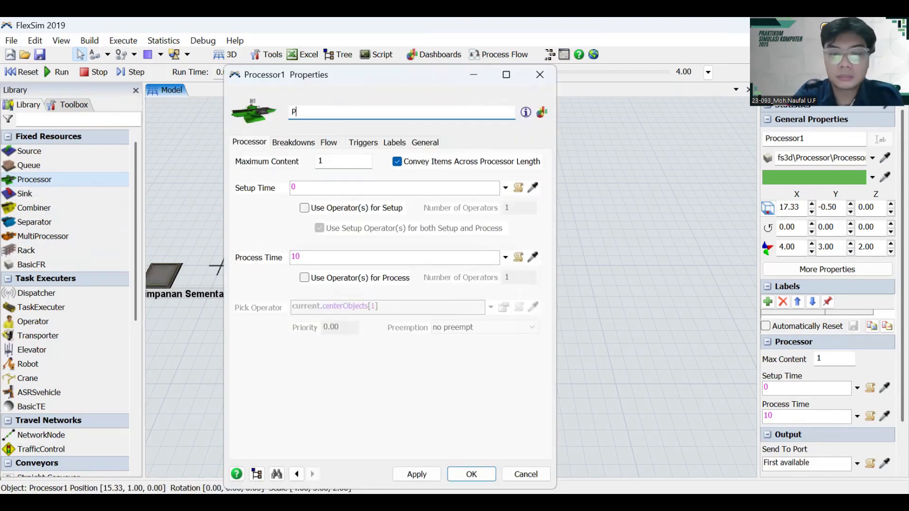
type("roses P")
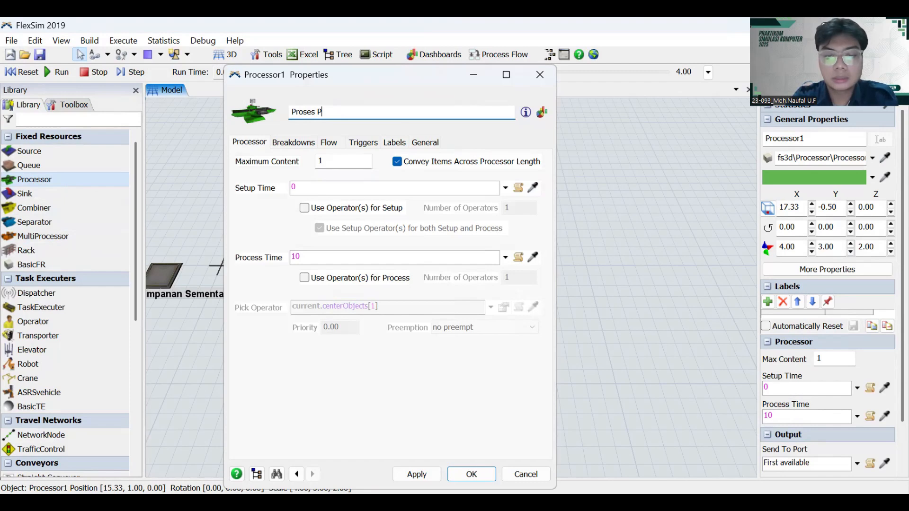
type("emanggangan")
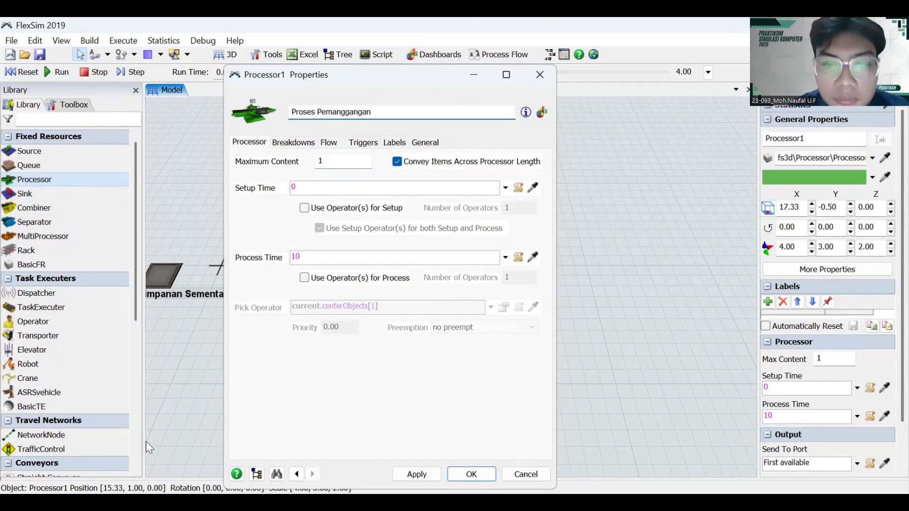
left_click(405, 471)
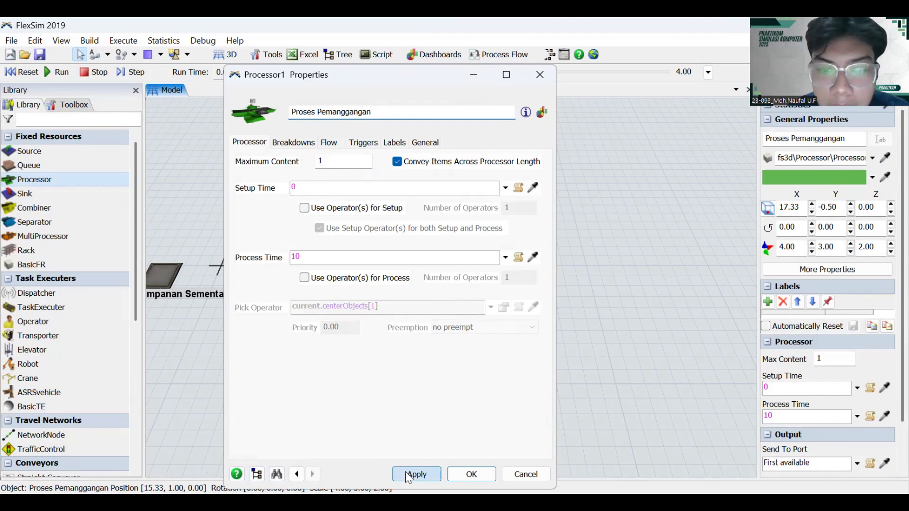
left_click(489, 472)
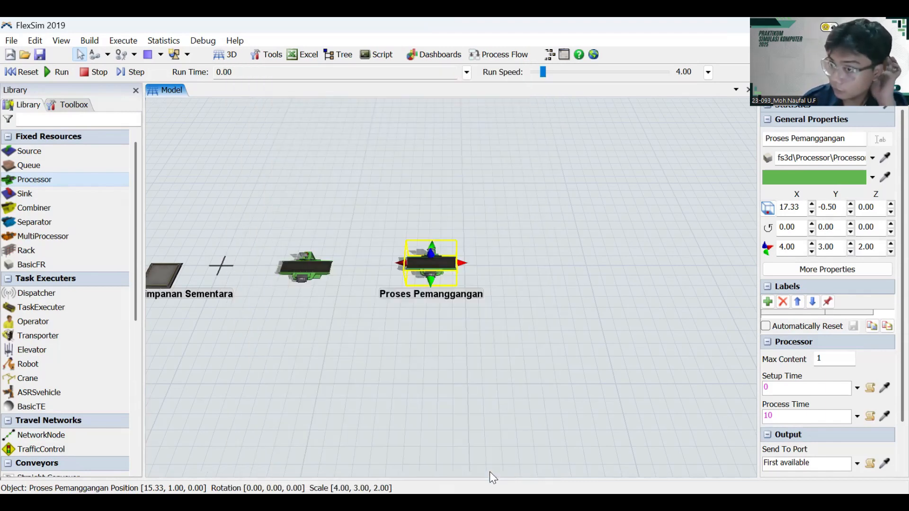
- Place a straight conveyor 10 m long directly after the Proses Pemanggangan processor, in line with it
left_click_drag(493, 358, 462, 332)
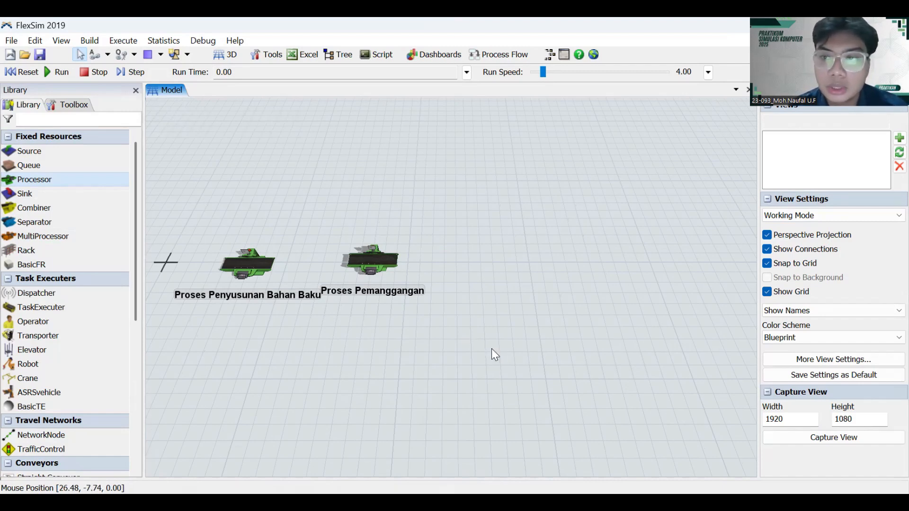
scroll(70, 377, "down", 4)
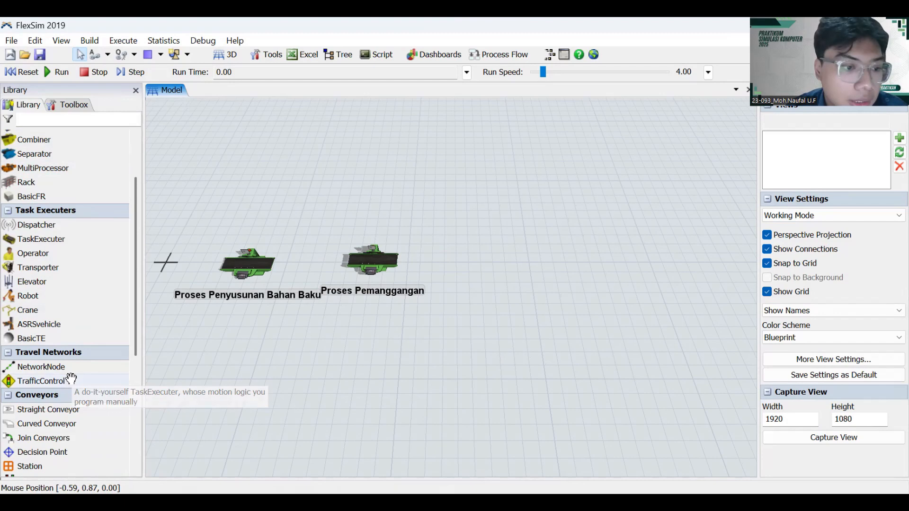
left_click(54, 387)
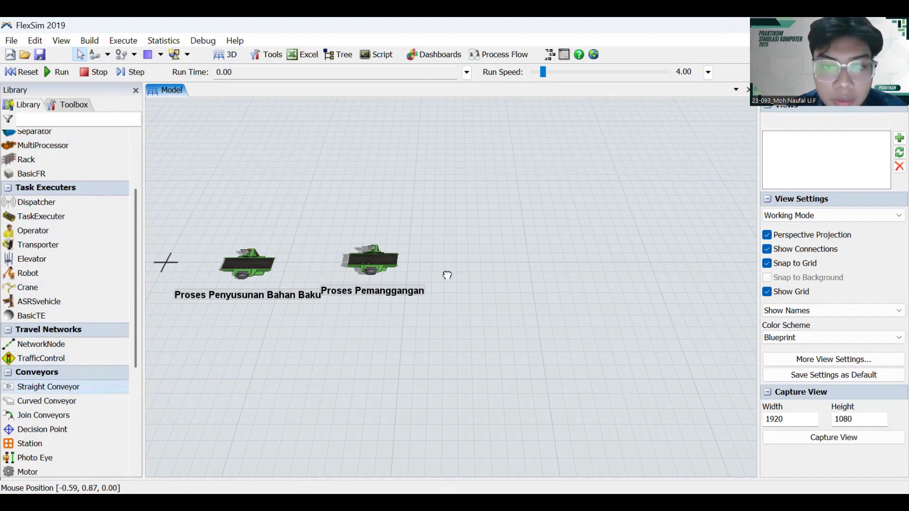
left_click(459, 261)
mouse_move(498, 252)
left_mouse_down()
mouse_move(464, 260)
mouse_move(485, 258)
left_mouse_up()
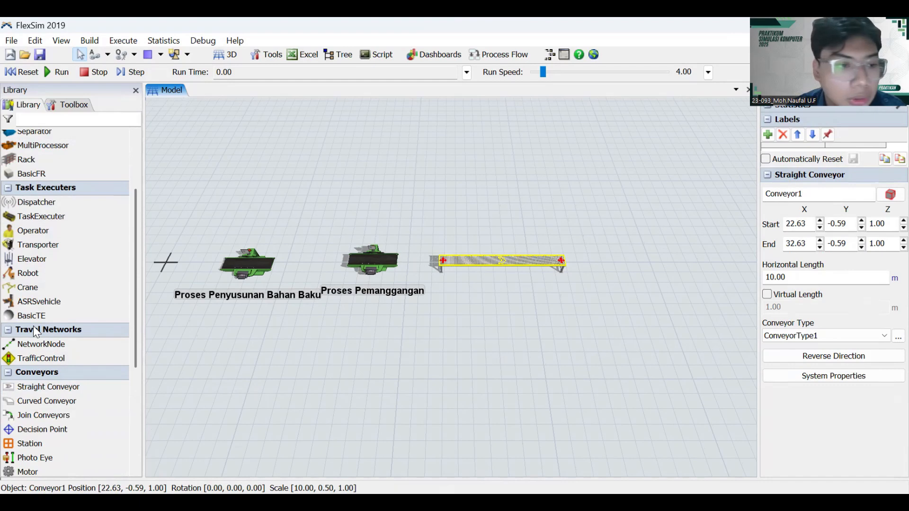
- Place a second 10 m straight conveyor beyond the first conveyor's end and lower the first conveyor to a Z of 0.88
left_click(46, 387)
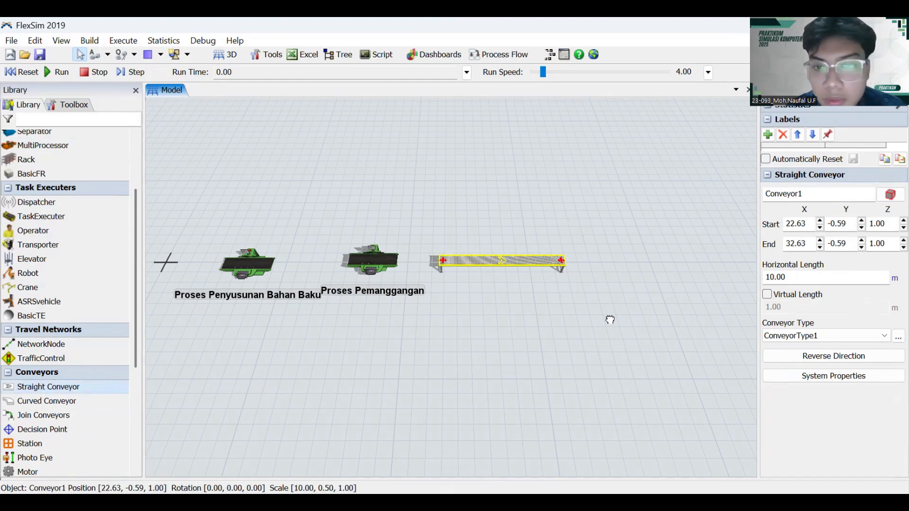
scroll(629, 369, "down", 2)
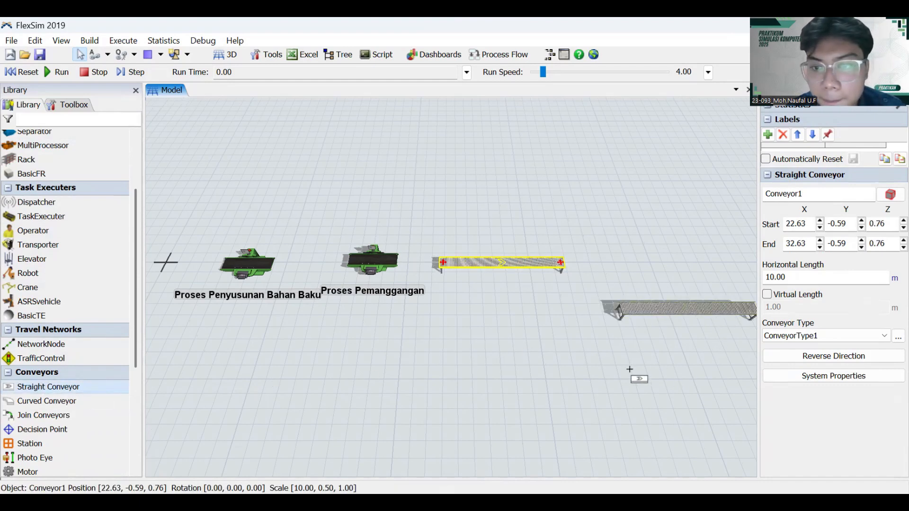
scroll(628, 367, "up", 1)
left_click(629, 368)
left_click(650, 313)
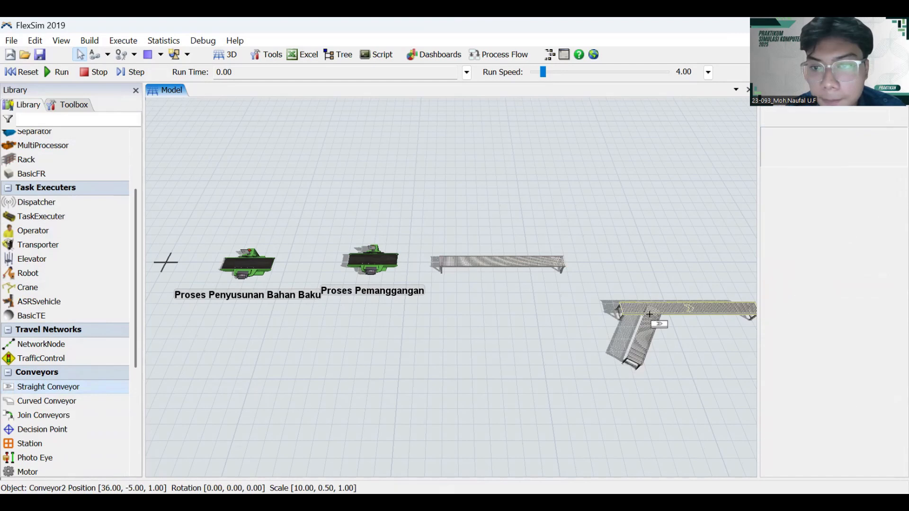
key("Escape")
left_click(639, 357)
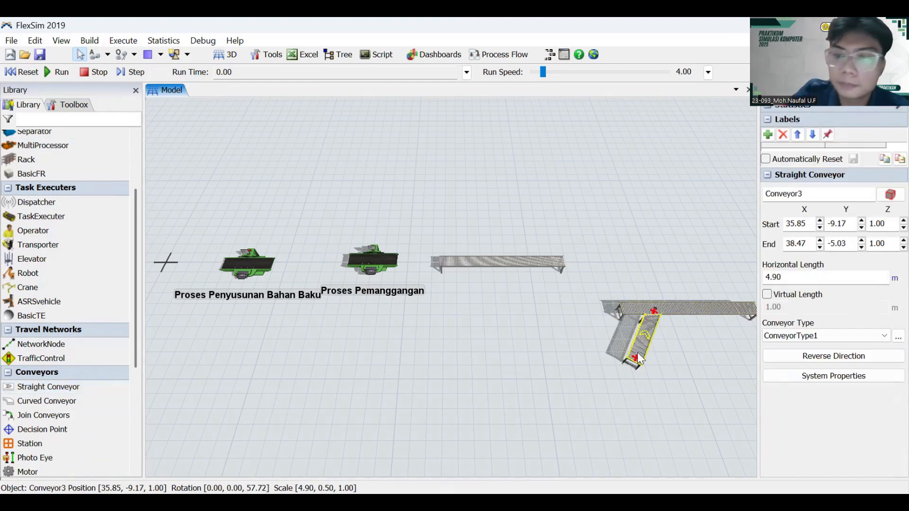
key("ctrl+z")
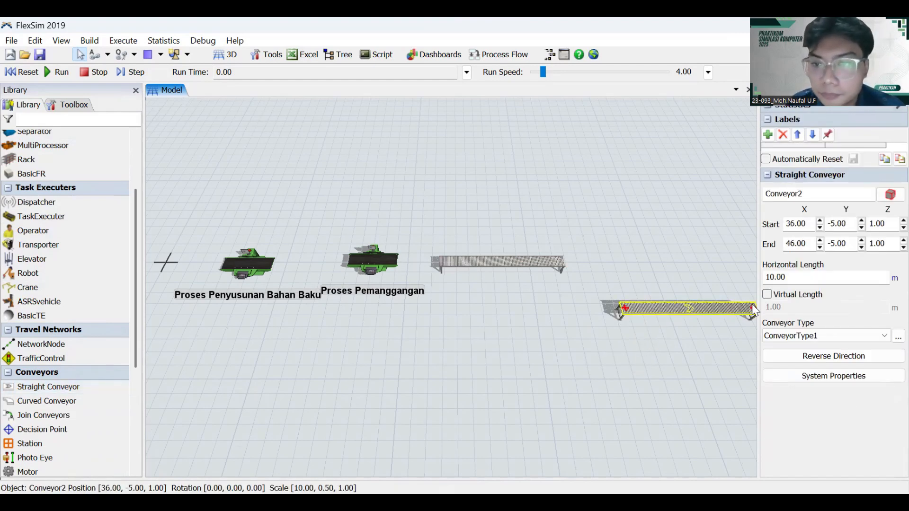
- Reorient the second conveyor perpendicular to the first, running about 8.47 m along Y from just beyond the first conveyor's end
left_click_drag(753, 309, 574, 420)
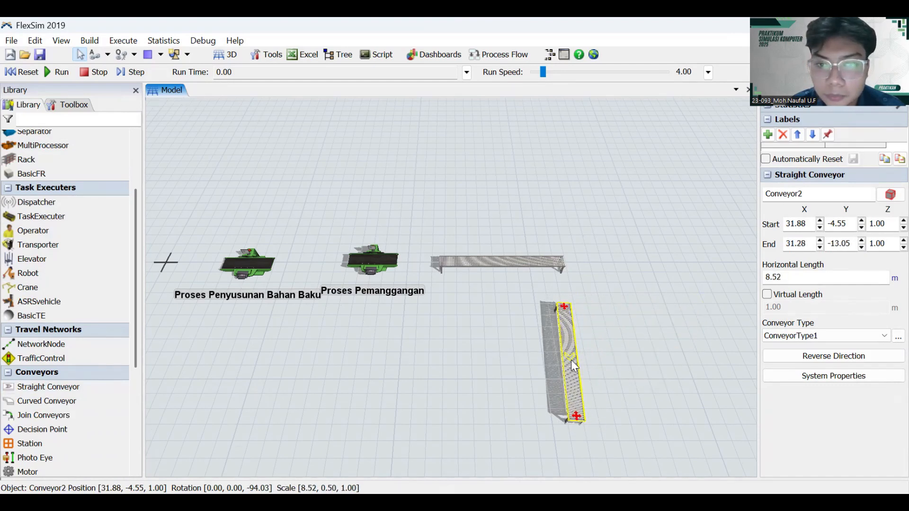
left_click_drag(571, 360, 601, 331)
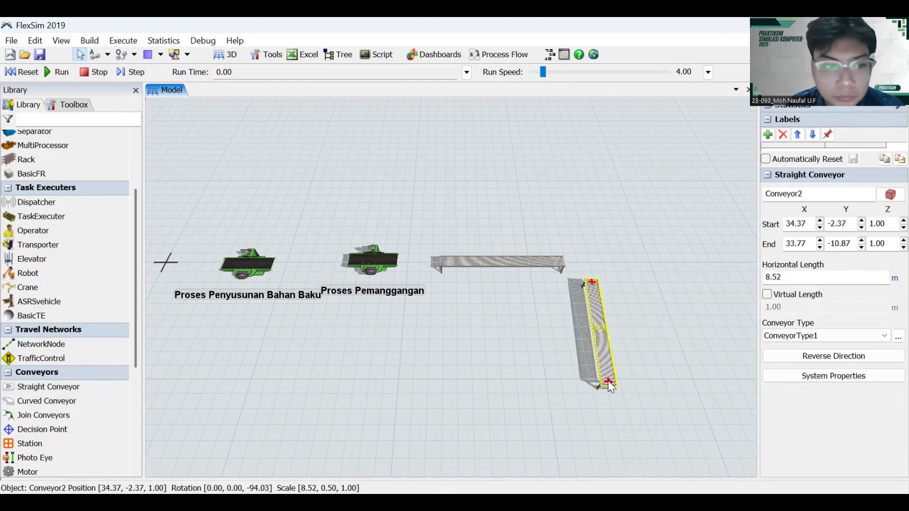
left_click_drag(608, 382, 618, 381)
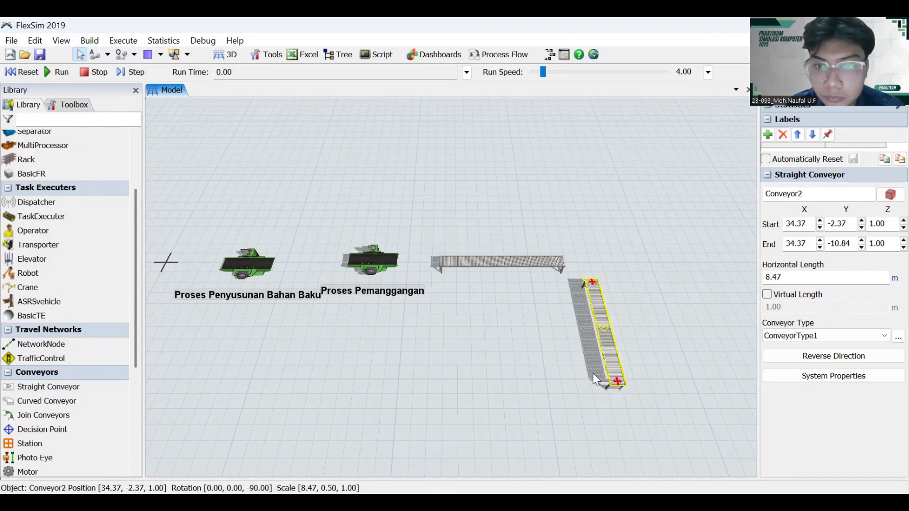
- Place a third straight conveyor parallel to the first, about 7.57 m long, ending against the middle of the perpendicular conveyor
left_click(47, 387)
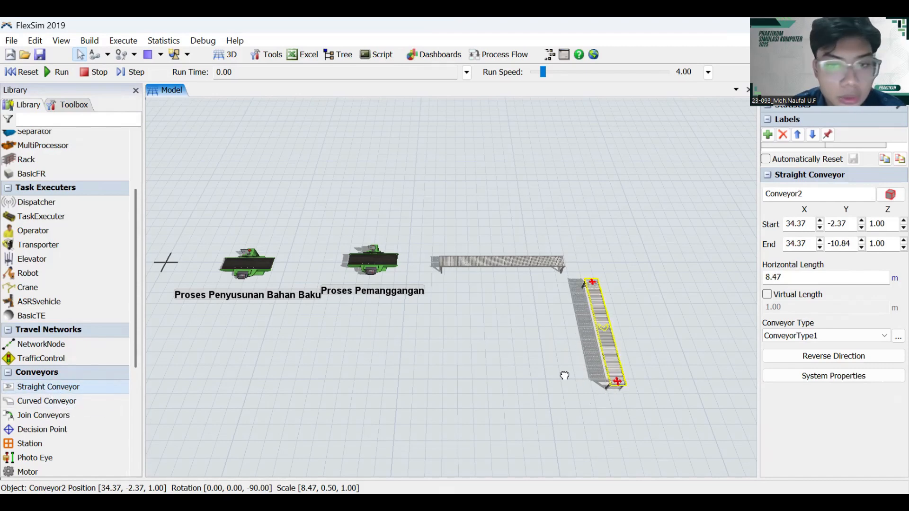
left_click(560, 327)
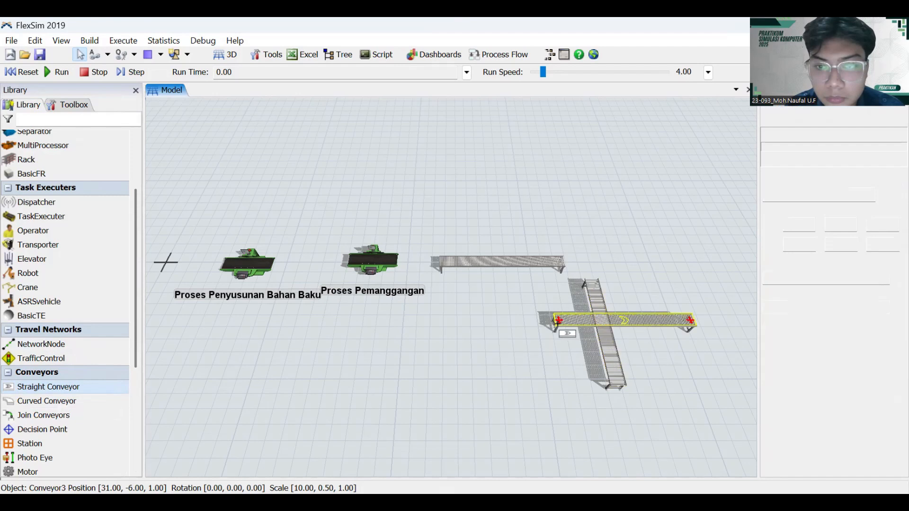
left_click_drag(583, 323, 496, 333)
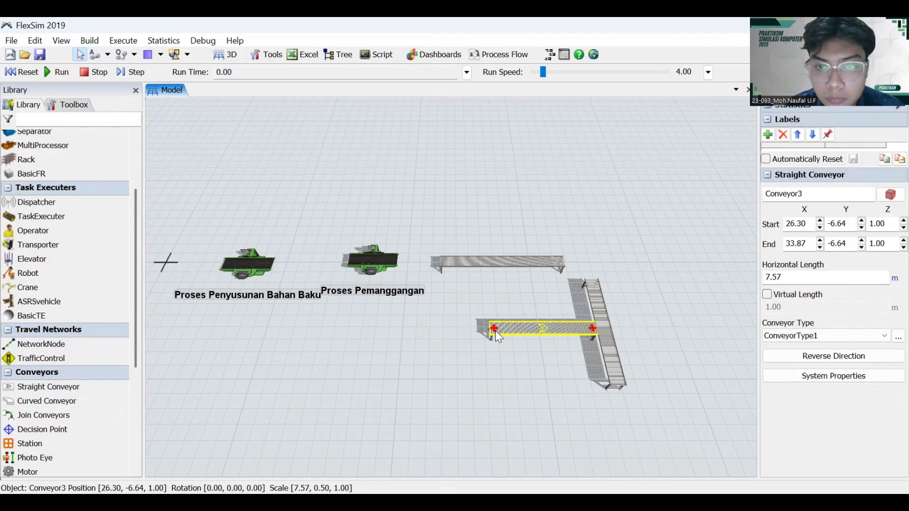
- Join the end of the first straight conveyor to the start of the perpendicular conveyor with Join Conveyors
left_click(546, 257)
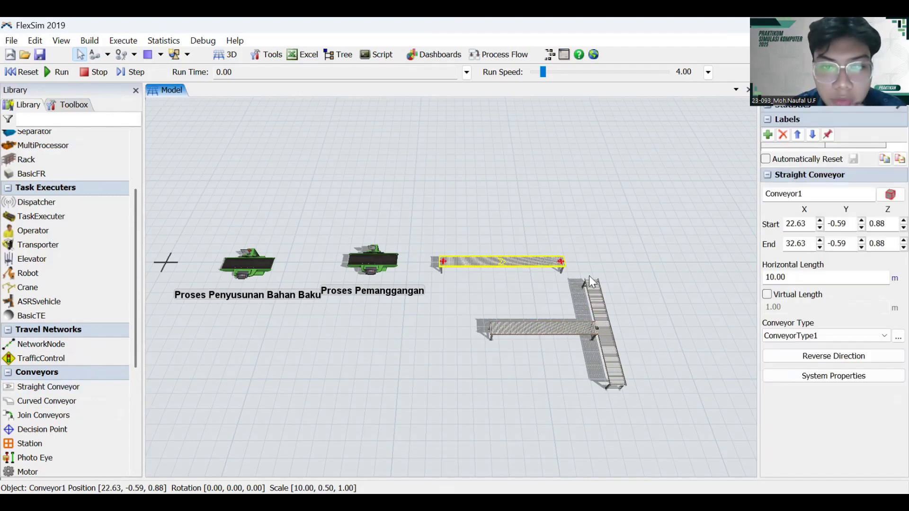
left_click(604, 302)
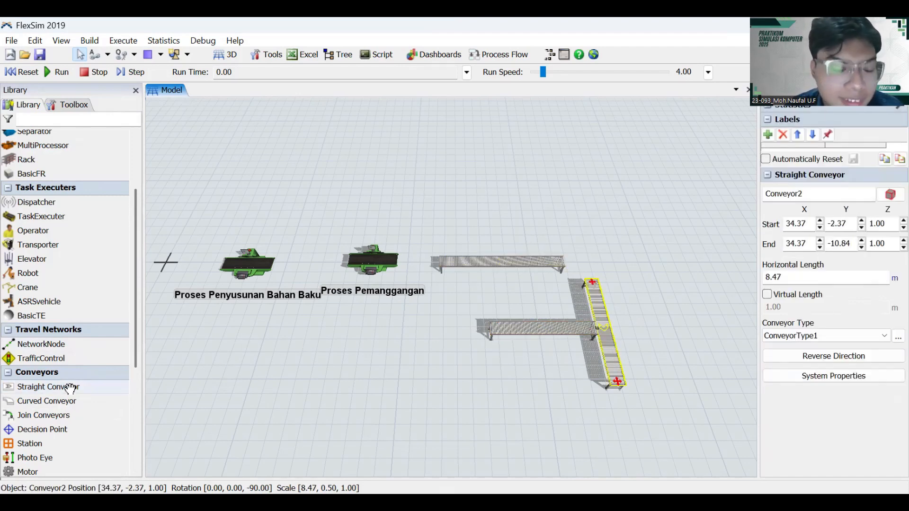
left_click(43, 401)
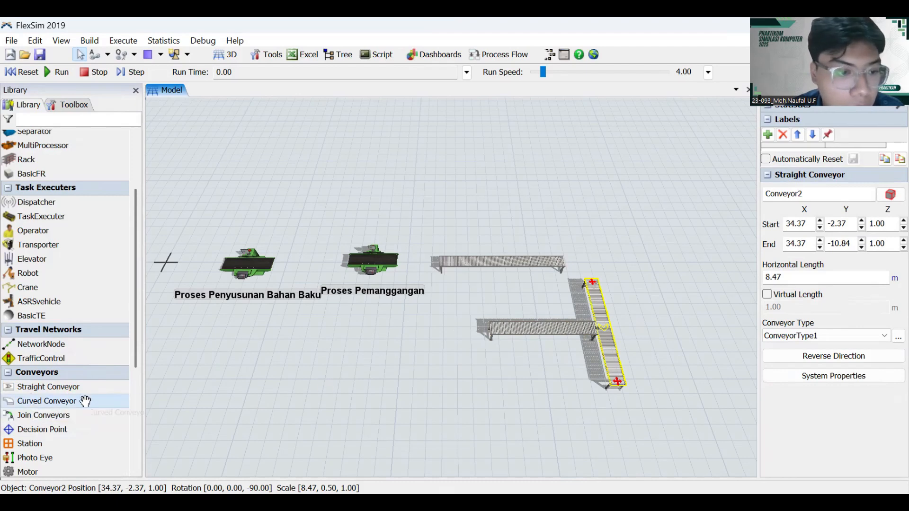
left_click(65, 417)
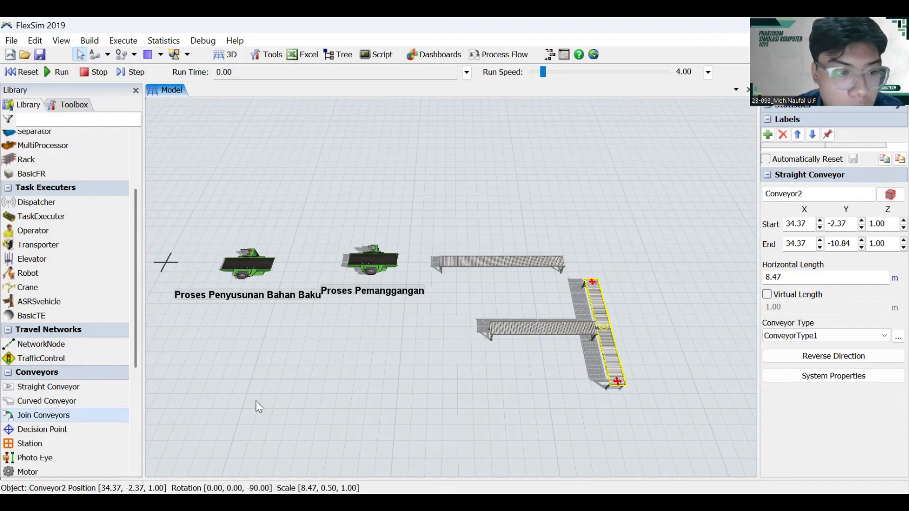
left_click(554, 263)
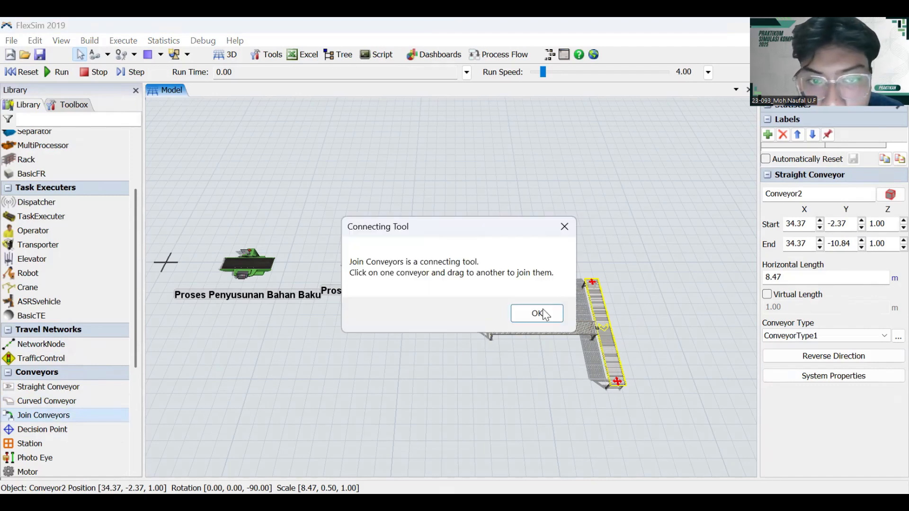
left_click(539, 316)
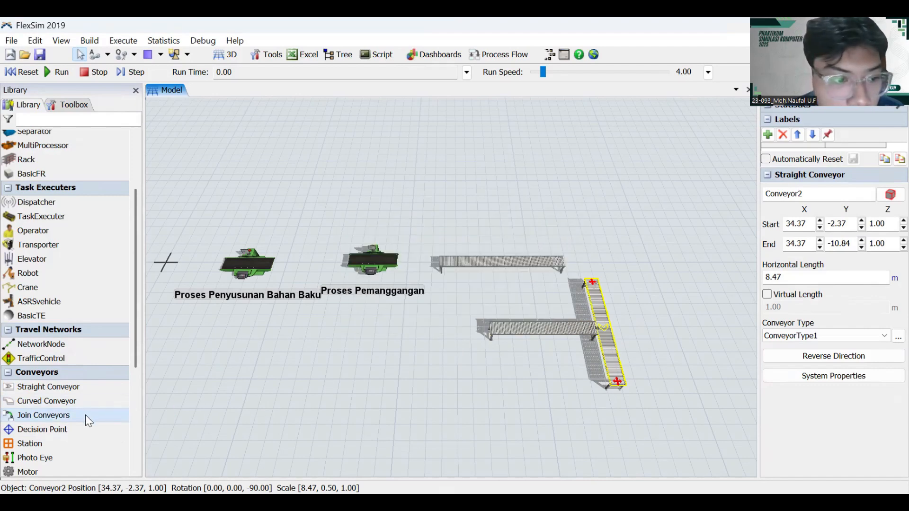
left_click(544, 263)
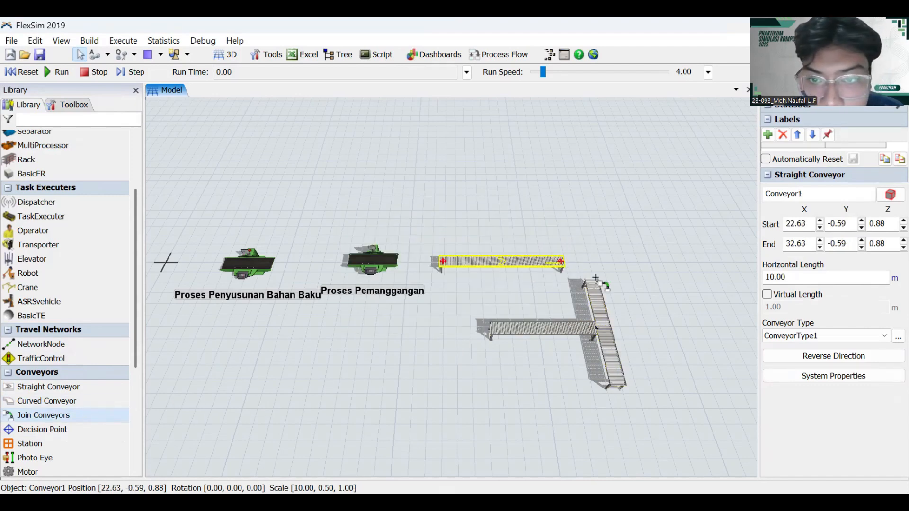
left_click(605, 299)
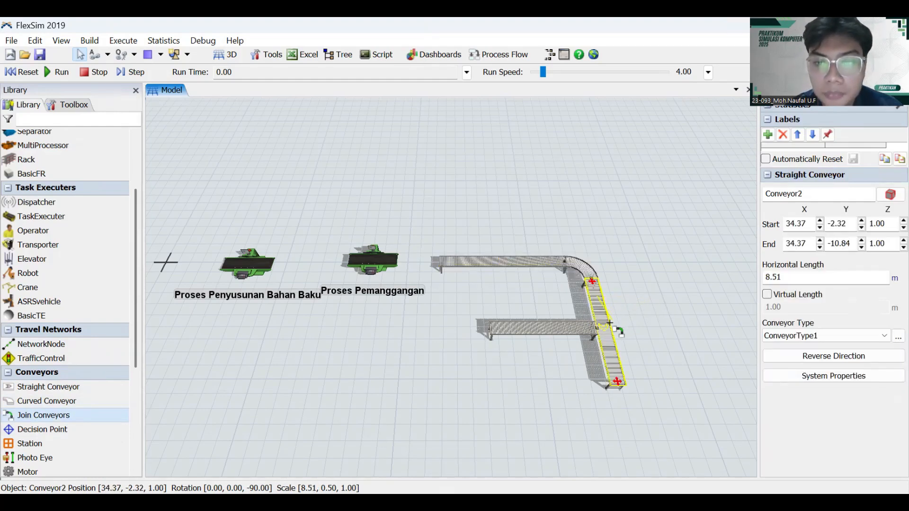
- Try to join the third straight conveyor with the perpendicular conveyor and leave the joining tool
left_click(577, 329)
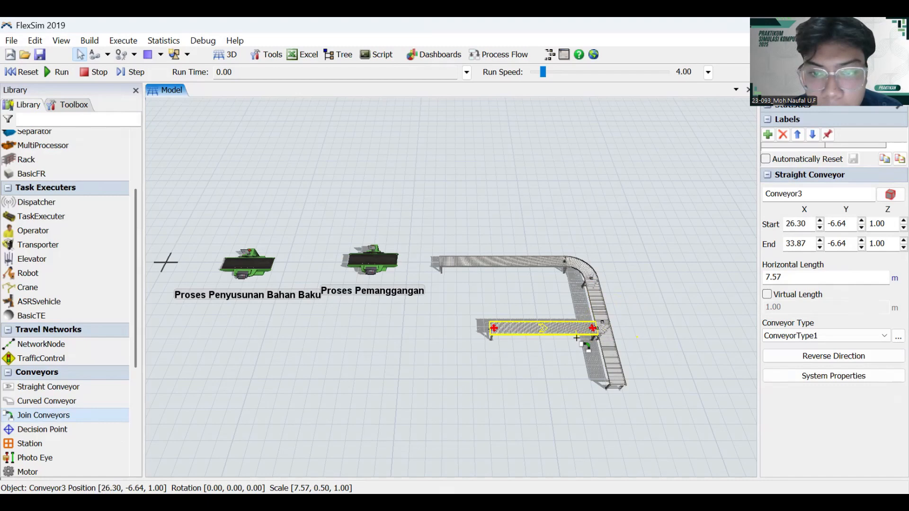
left_click(576, 334)
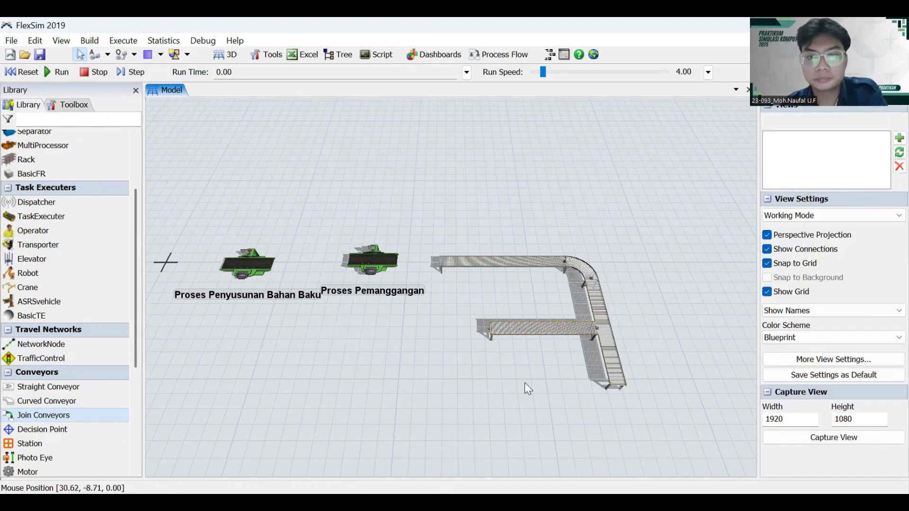
scroll(81, 199, "up", 3)
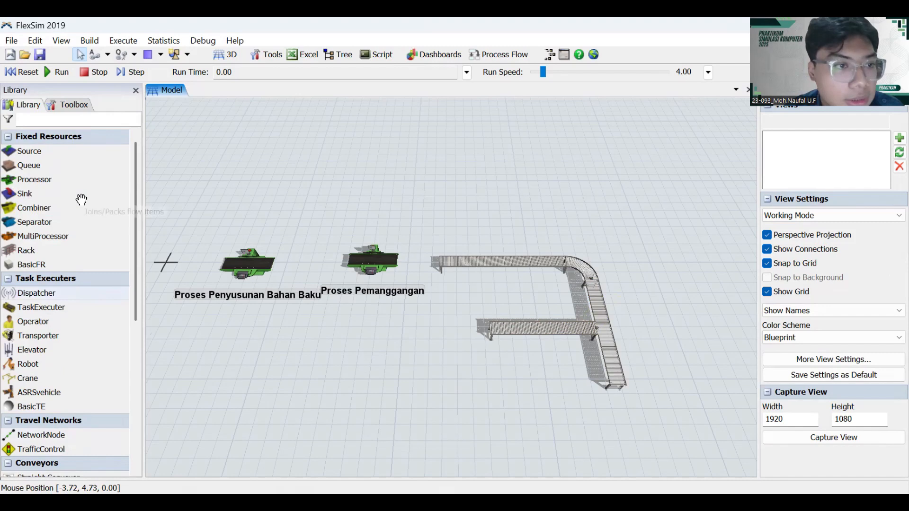
- Place a sink at the free end of the third straight conveyor, at about X 24.53, Y -6.53, and name it Penjualan Langsung
left_click(81, 194)
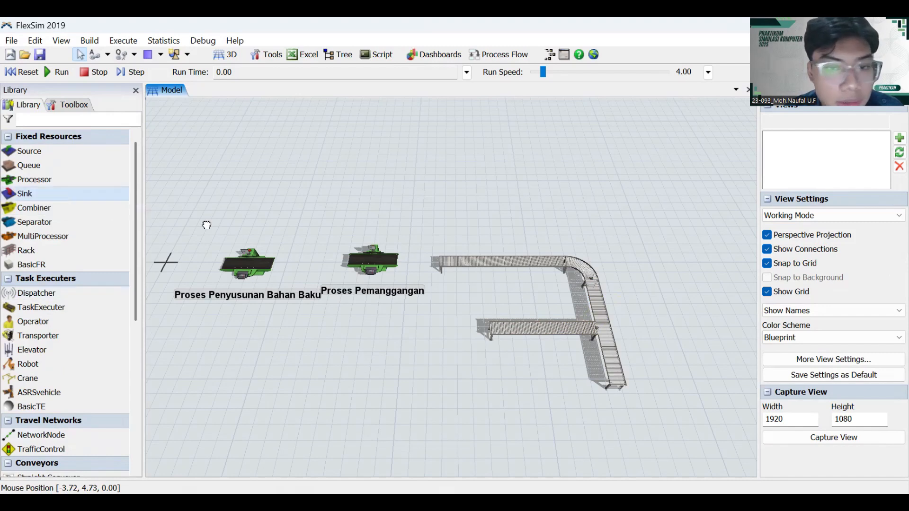
left_click(468, 337)
left_click(465, 338)
left_click_drag(464, 338, 463, 331)
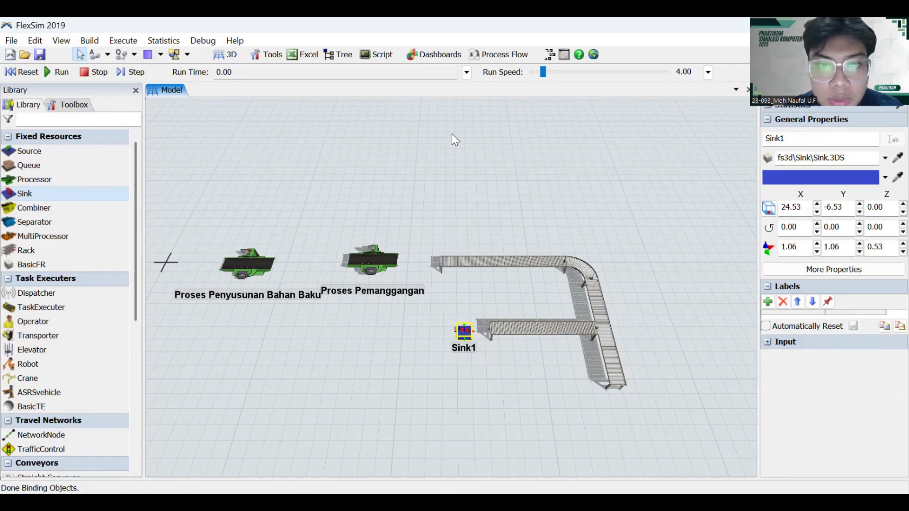
left_click_drag(447, 118, 367, 120)
key("BackSpace")
type("Penjualan Langsung")
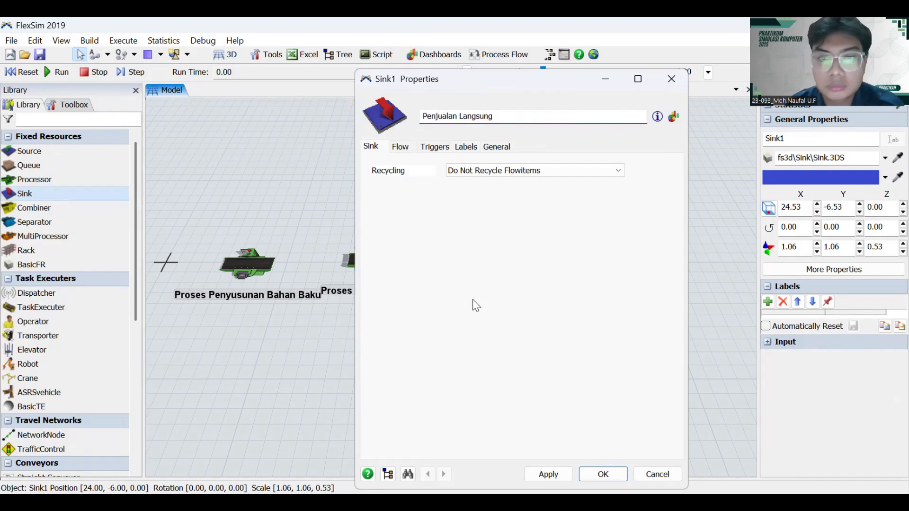
left_click(553, 473)
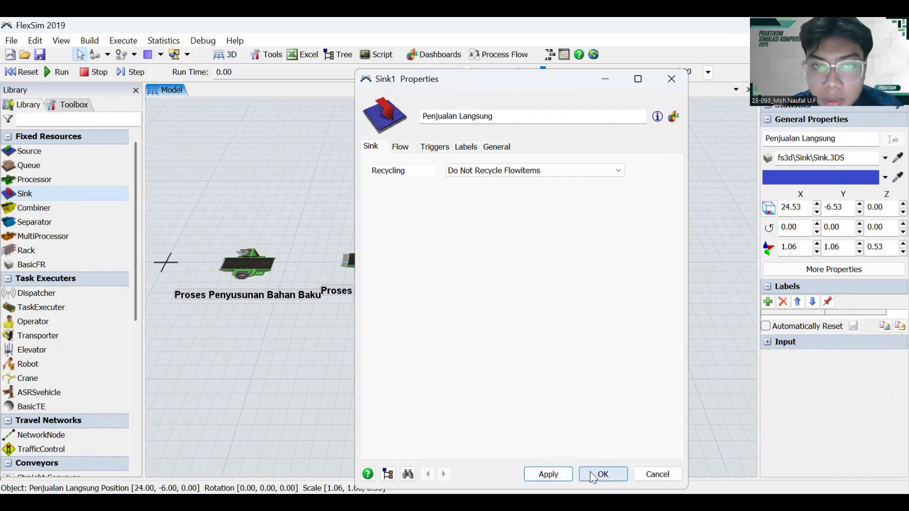
- Place a second sink just beyond the perpendicular conveyor's end, at about X 34.53, Y -12.02, and name it Penjualan Ojek Online
left_click_drag(26, 194, 621, 416)
double_click(621, 408)
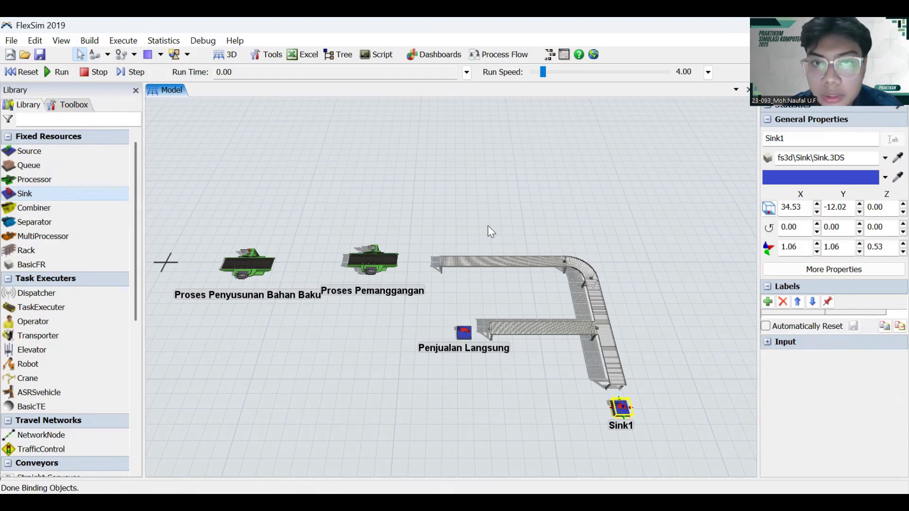
type("Penjualan Ojek Online")
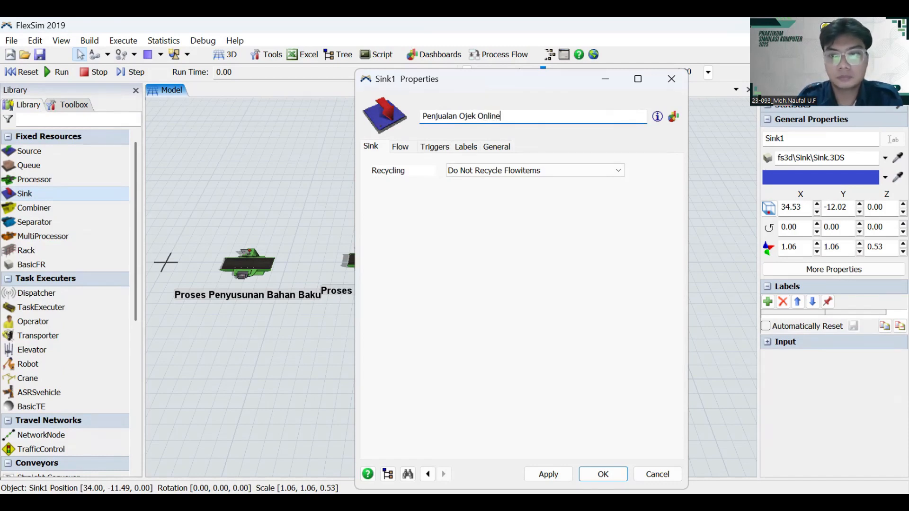
left_click(559, 473)
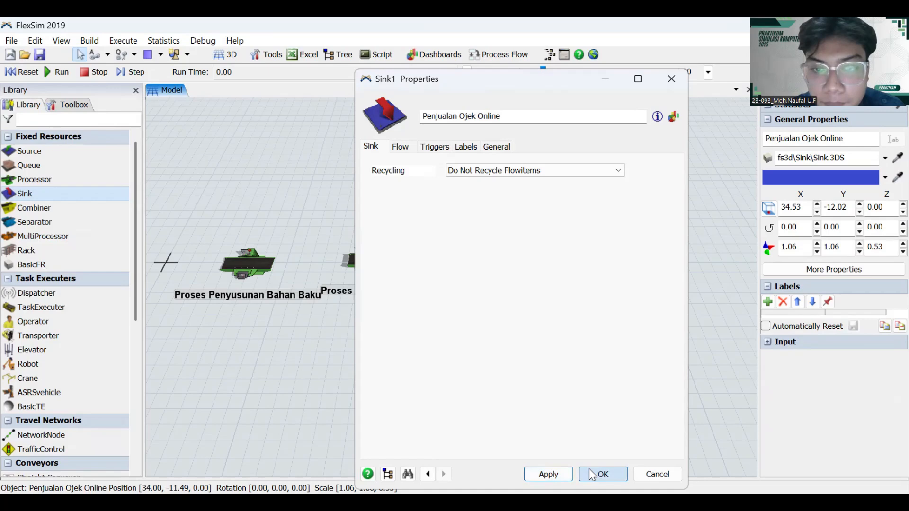
left_click(588, 474)
- Place a dispatcher and an operator in the open area behind the process line, near Proses Penyusunan Bahan Baku
left_click_drag(509, 394, 611, 386)
left_click_drag(417, 425, 535, 350)
scroll(351, 280, "down", 2)
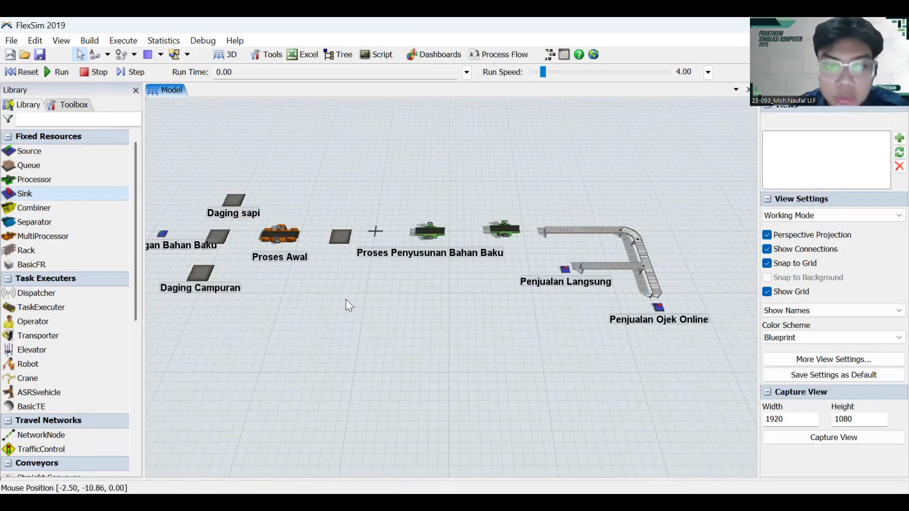
scroll(435, 355, "up", 3)
left_click_drag(503, 253, 444, 327)
left_click_drag(58, 293, 516, 232)
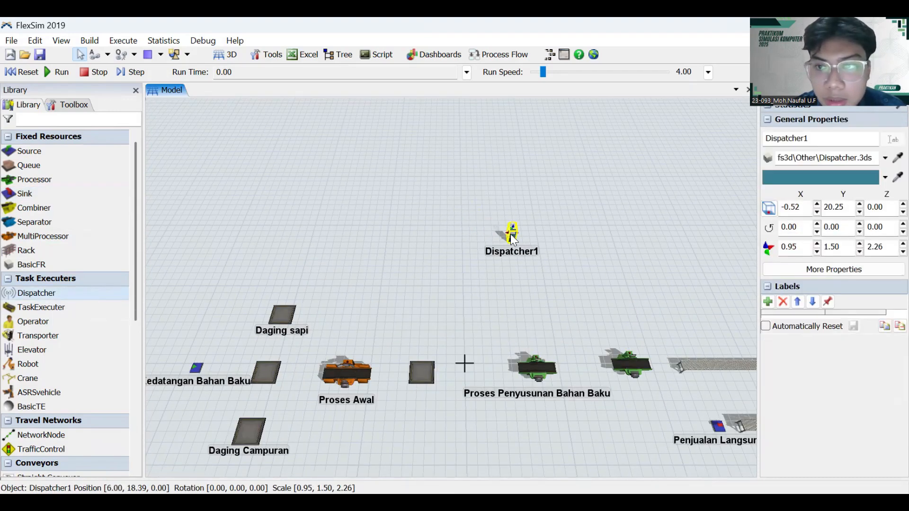
left_click(537, 281)
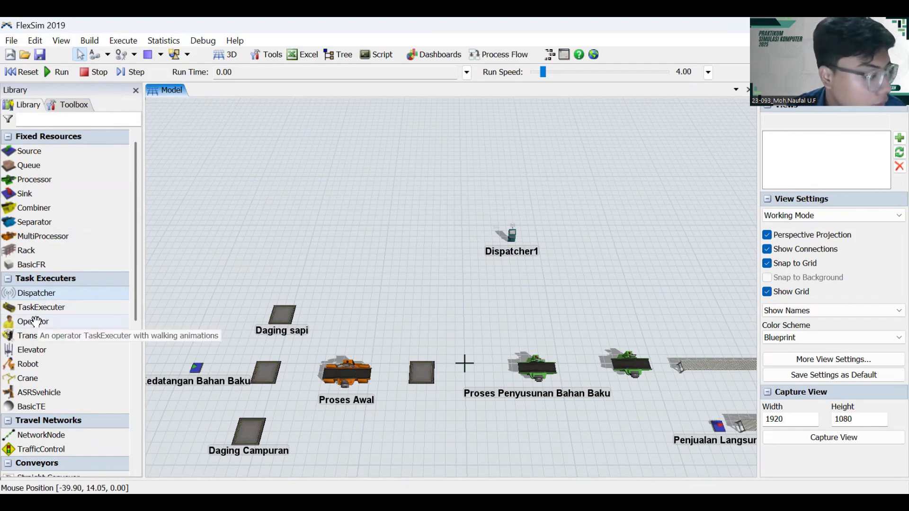
left_click_drag(35, 321, 471, 276)
left_click(582, 297)
- Place decision points on the perpendicular conveyor at 2.00 and 6.00 along it, and on the third straight conveyor at 7.00, beside the junction
left_click_drag(582, 298, 460, 266)
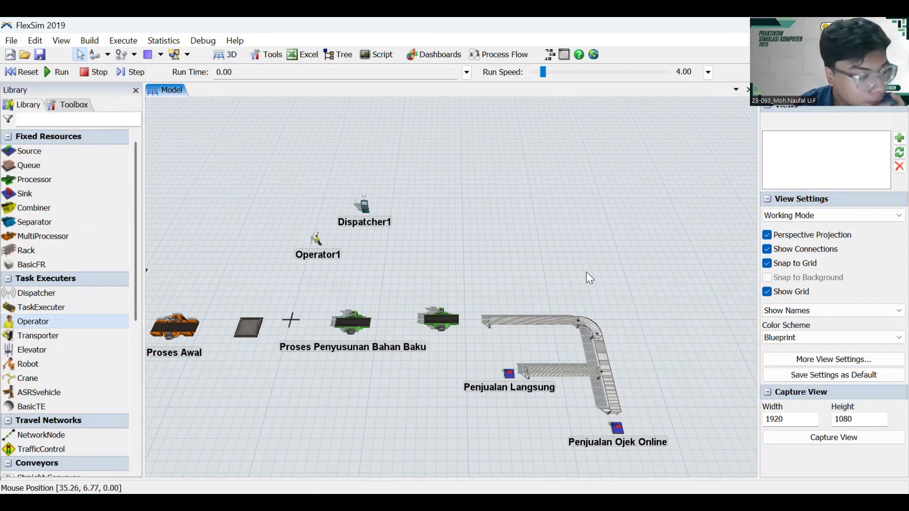
left_click_drag(653, 361, 592, 327)
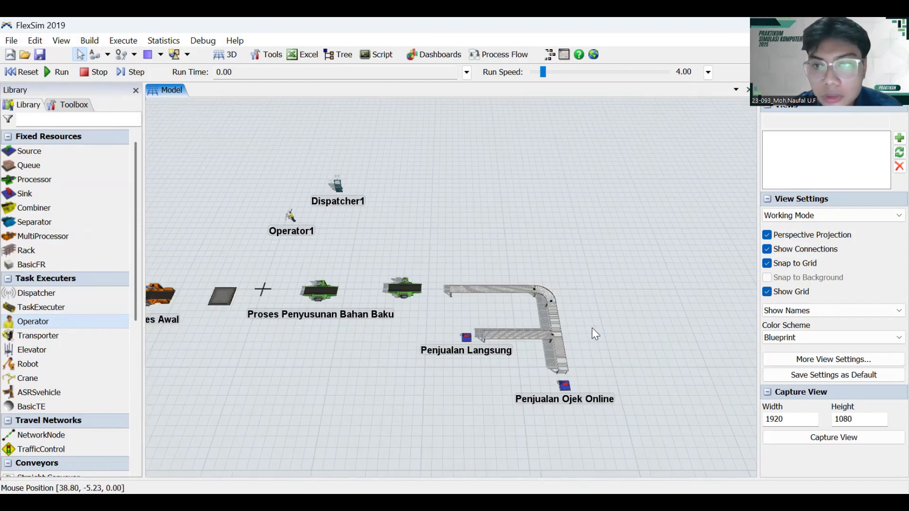
scroll(563, 360, "up", 3)
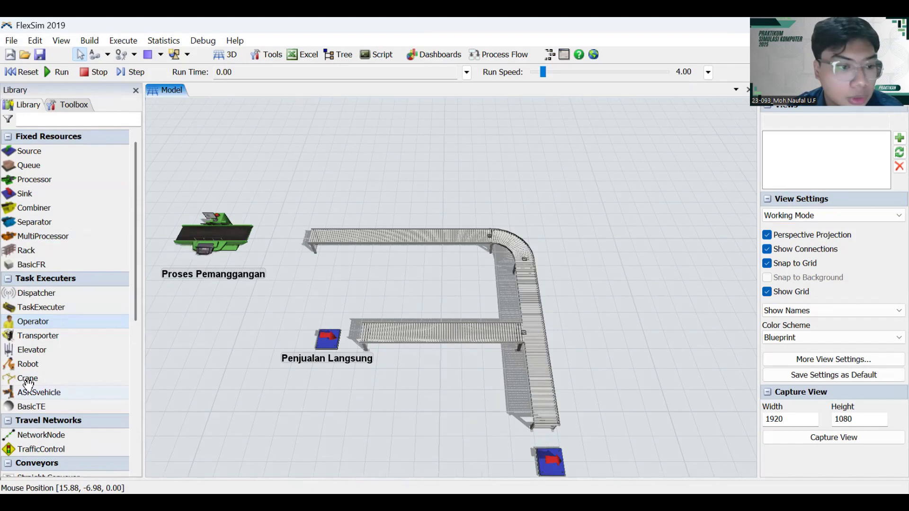
scroll(28, 386, "down", 1)
scroll(29, 386, "down", 2)
scroll(43, 377, "down", 1)
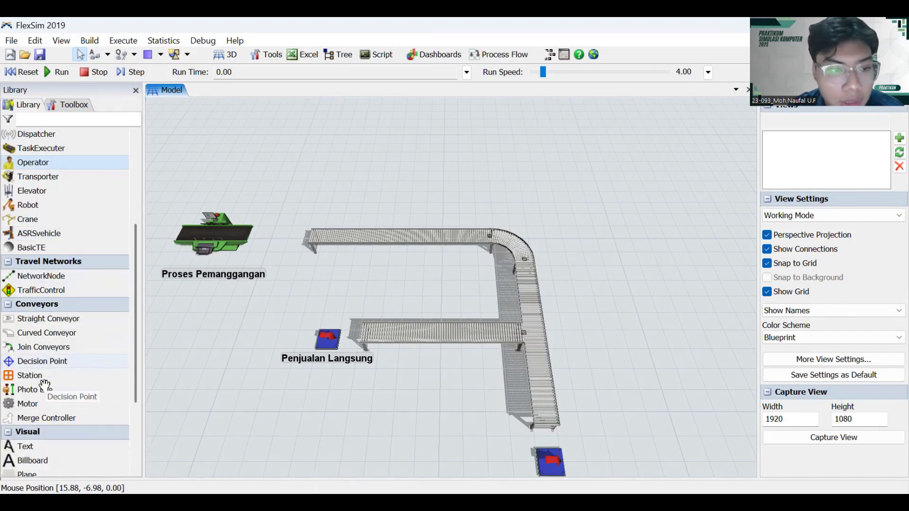
mouse_move(43, 362)
left_mouse_down()
mouse_move(473, 331)
mouse_move(529, 291)
left_mouse_up()
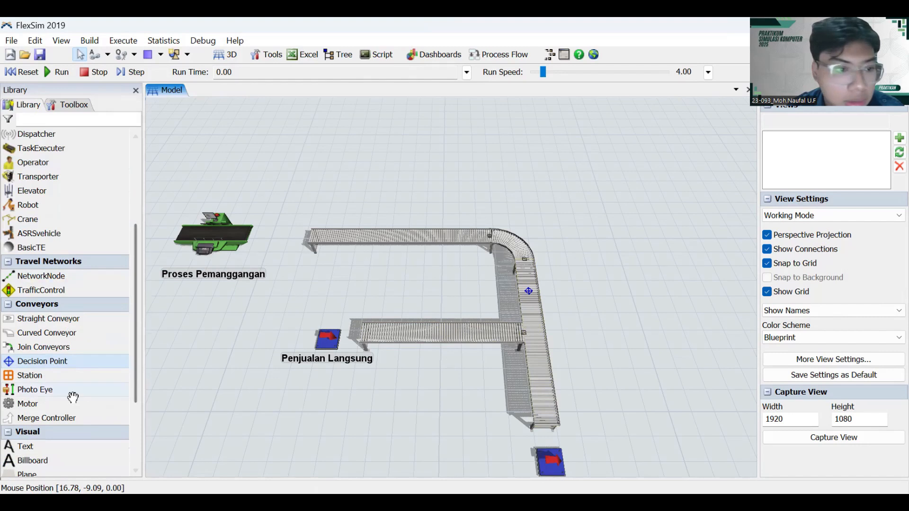
left_click_drag(24, 364, 472, 355)
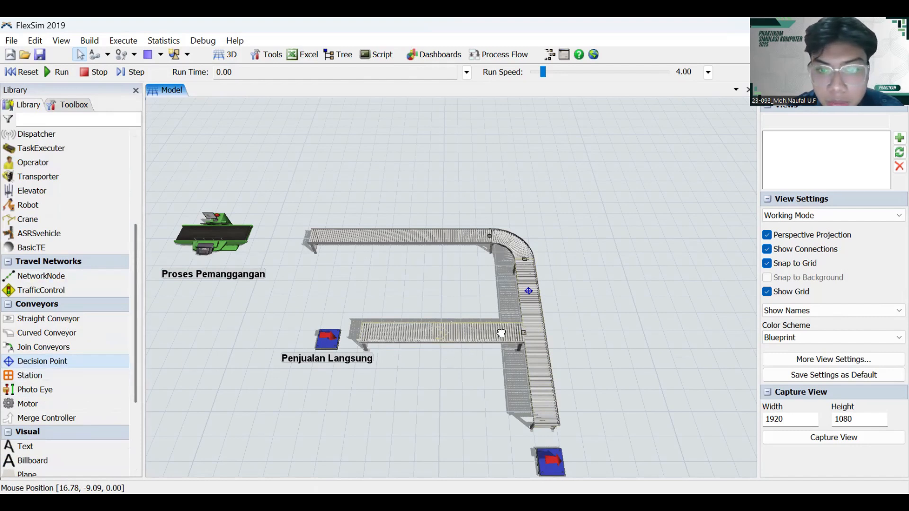
left_click_drag(29, 362, 536, 362)
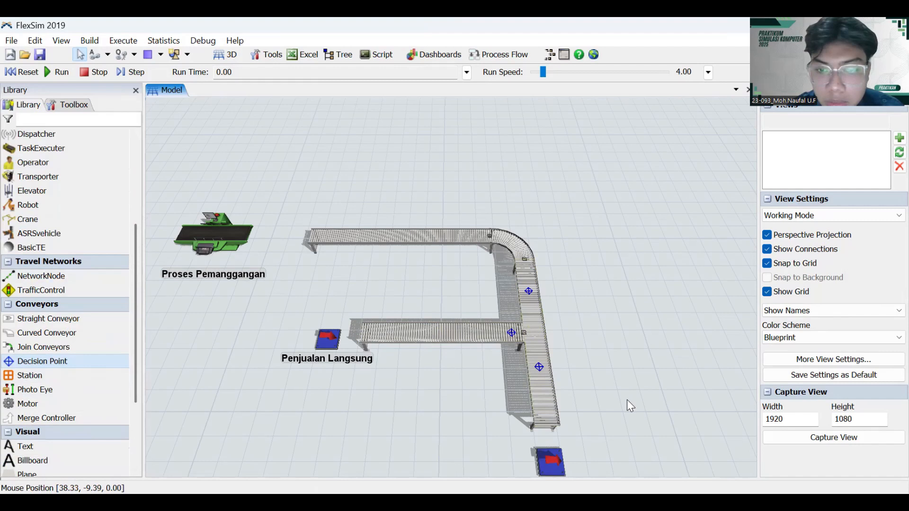
scroll(616, 366, "down", 2)
left_click_drag(616, 367, 617, 365)
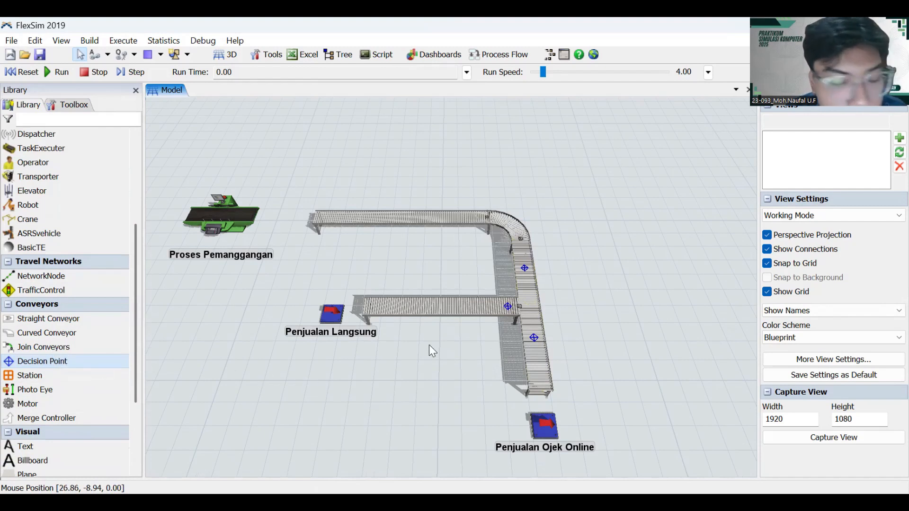
left_click(524, 267)
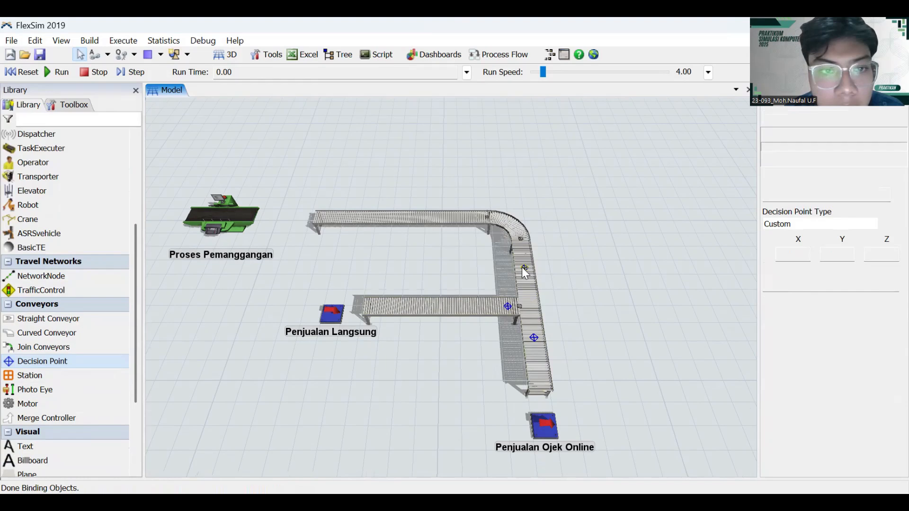
double_click(522, 267)
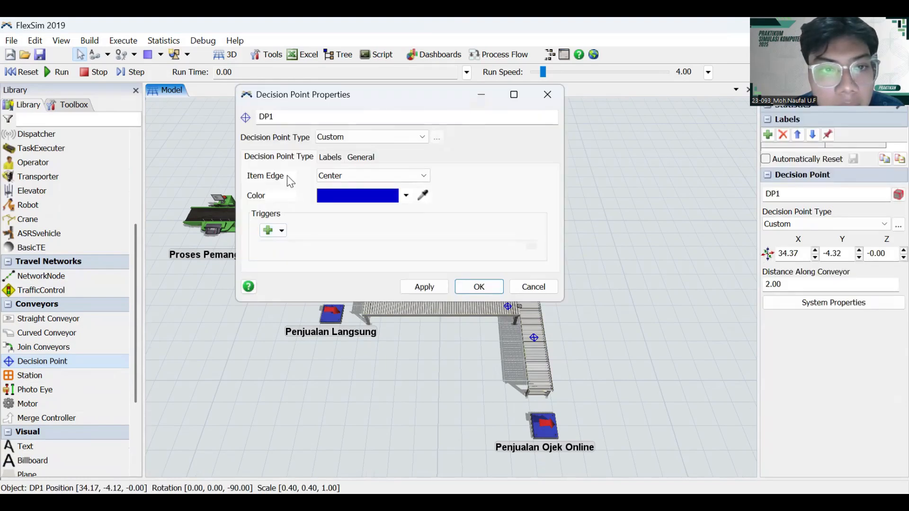
left_click(557, 96)
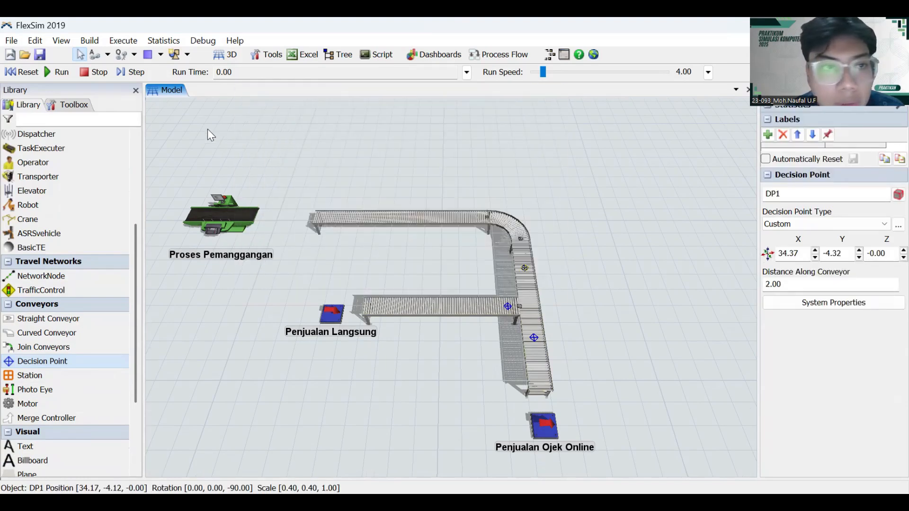
- Connect the upstream decision point first to the third straight conveyor's decision point and second to the downstream one on the perpendicular conveyor
left_click(110, 59)
left_click(116, 72)
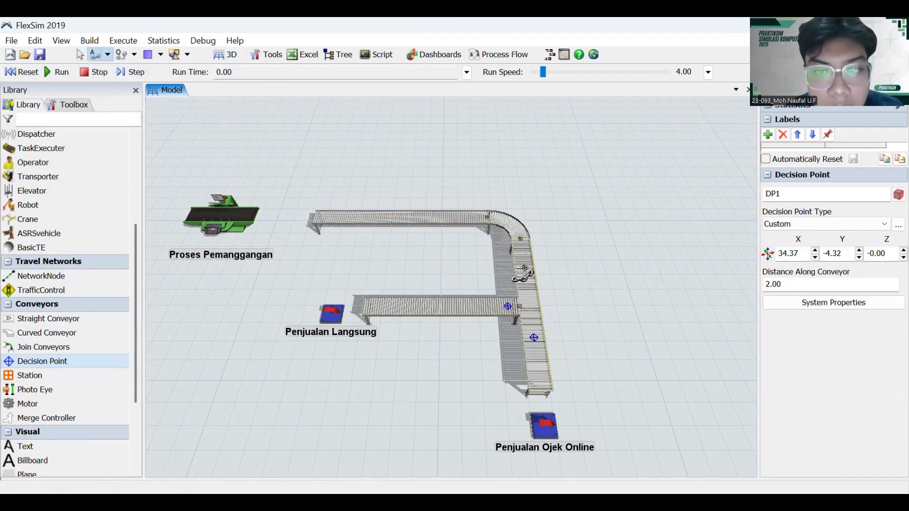
left_click(524, 268)
left_click(508, 307)
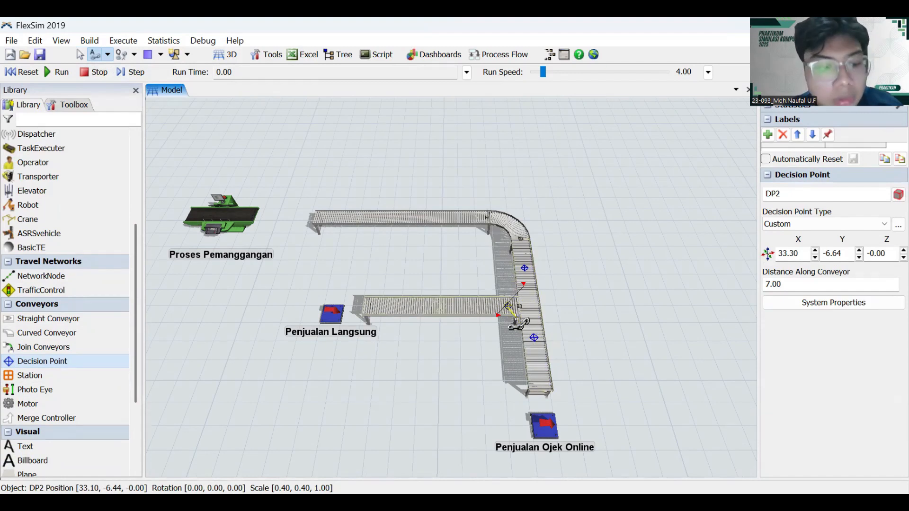
left_click(524, 268)
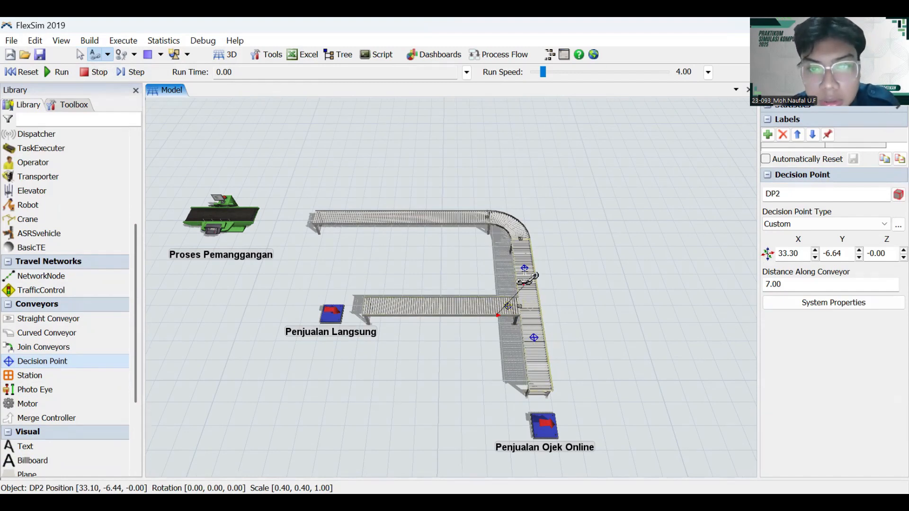
left_click(534, 338)
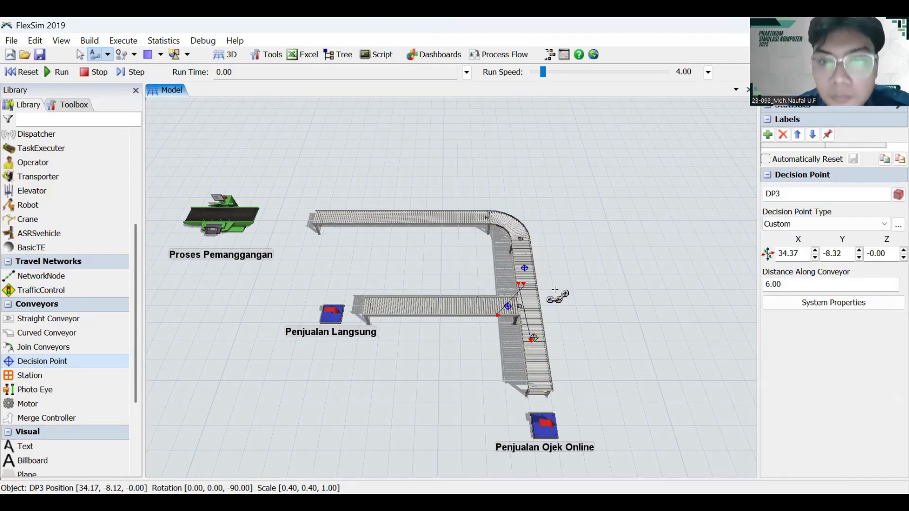
key("Escape")
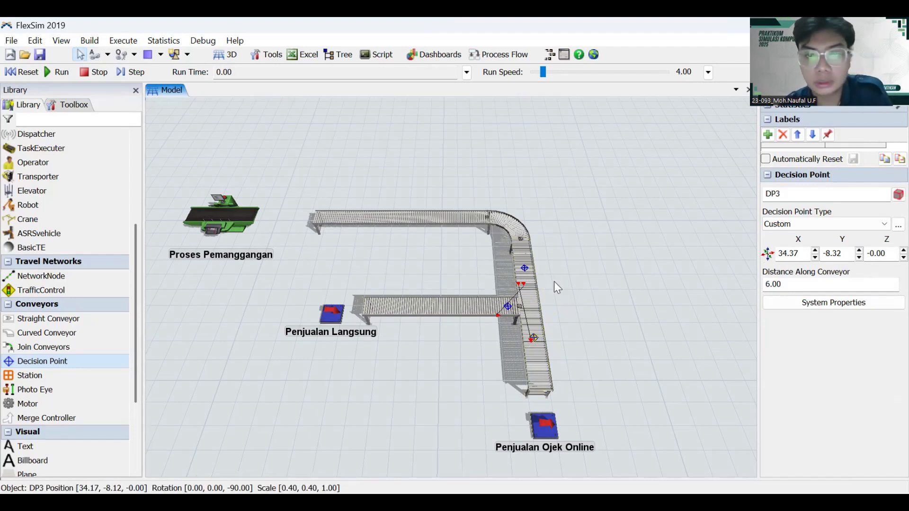
- Give DP1 an On Arrival trigger that sends items by case on item.Type, case 1 to current.outObjects[1] and case 2 to current.outObjects[2]
left_click(525, 267)
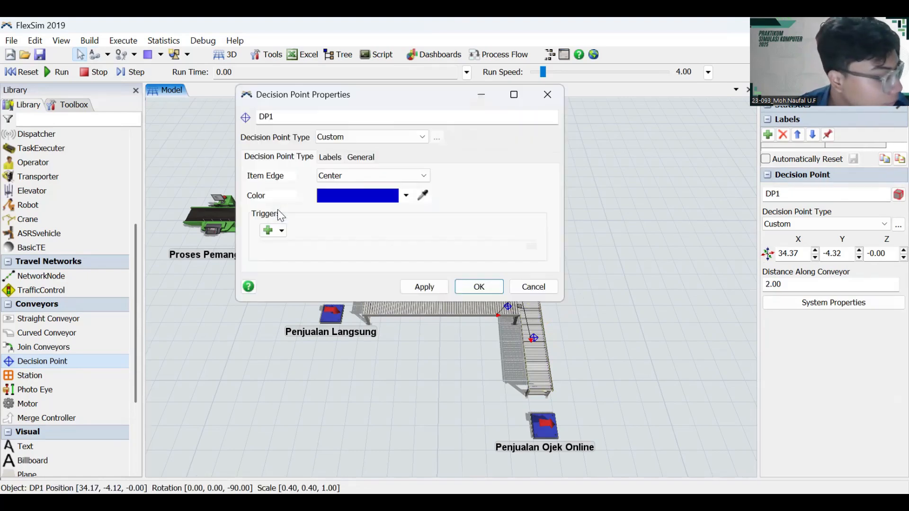
left_click(267, 231)
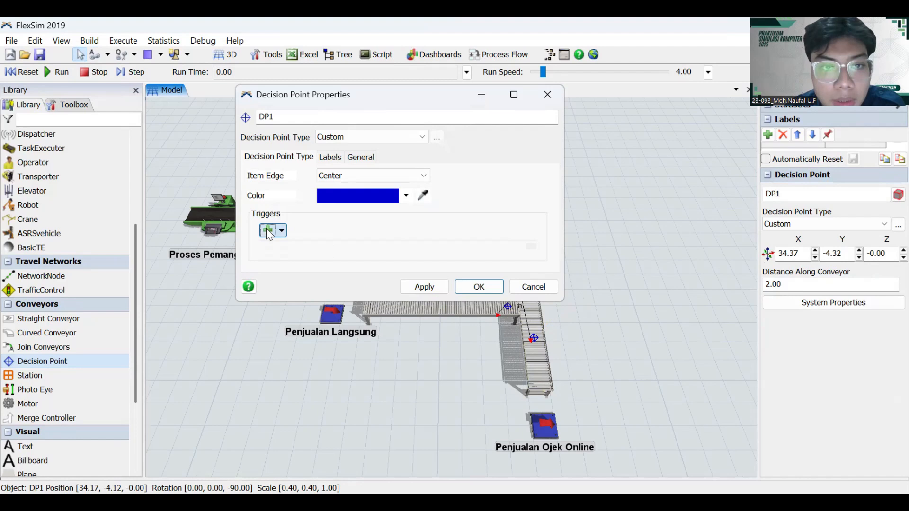
left_click(307, 246)
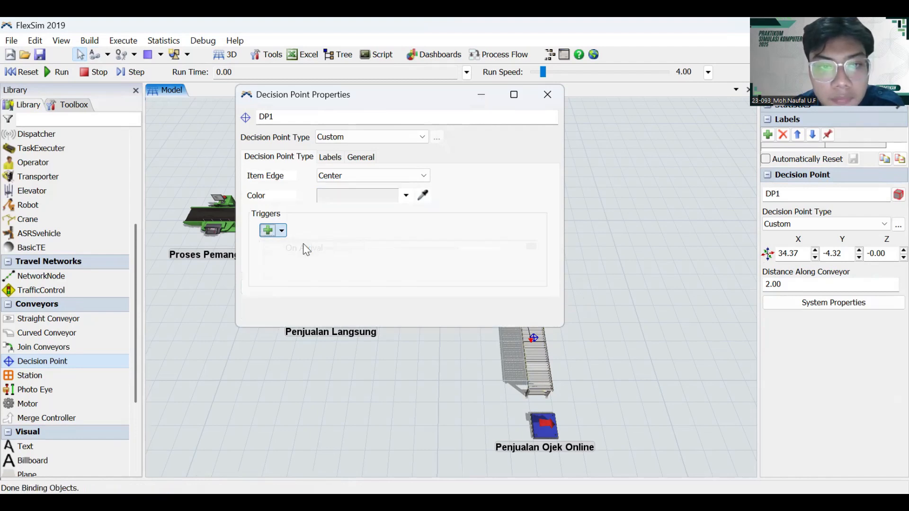
left_click(466, 255)
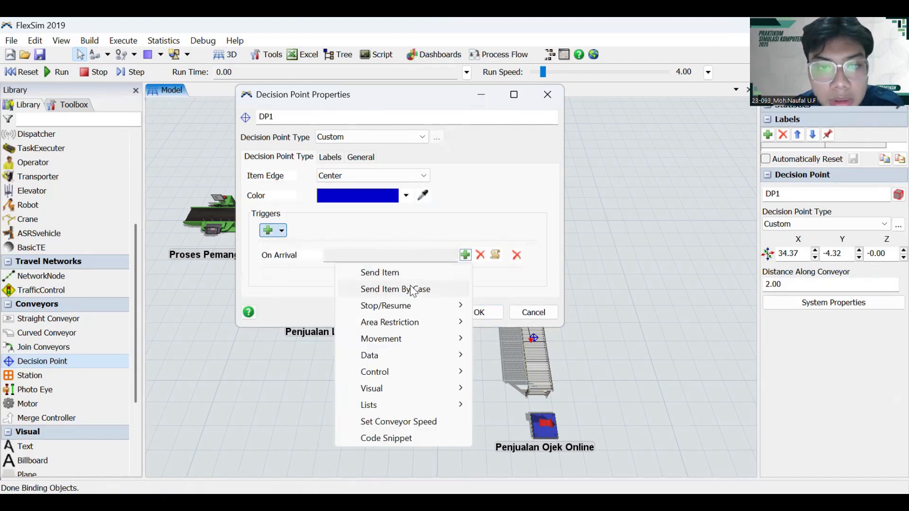
left_click(410, 285)
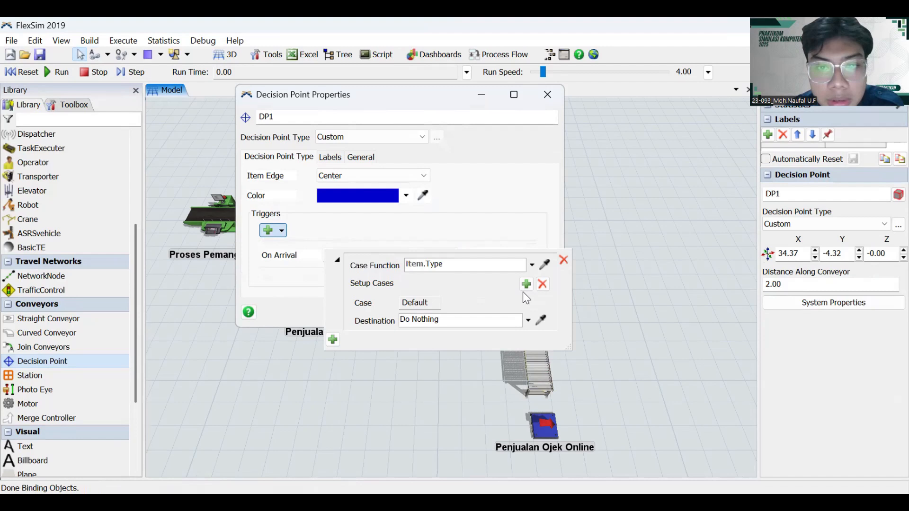
left_click(525, 284)
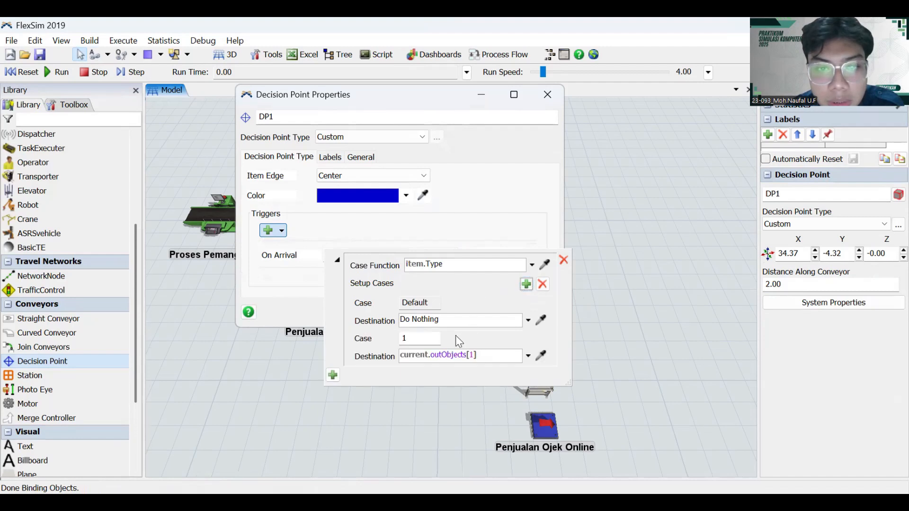
left_click(526, 284)
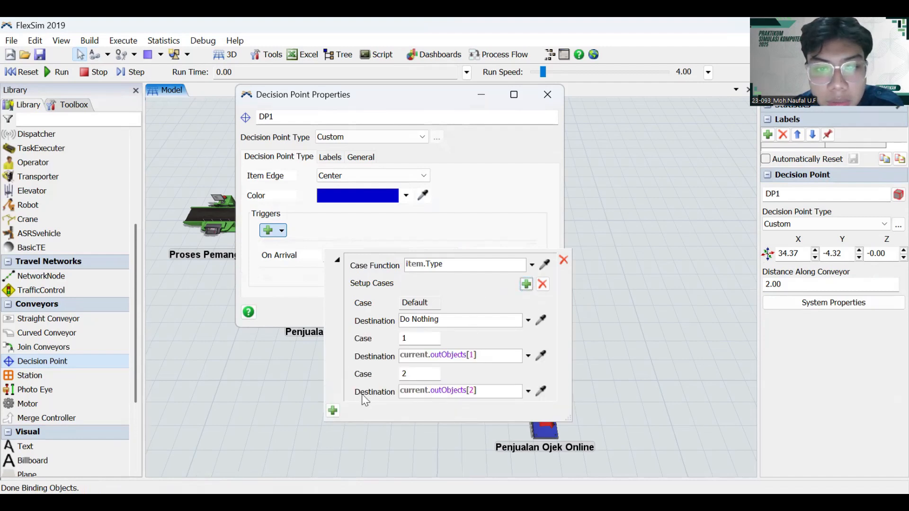
left_click(479, 244)
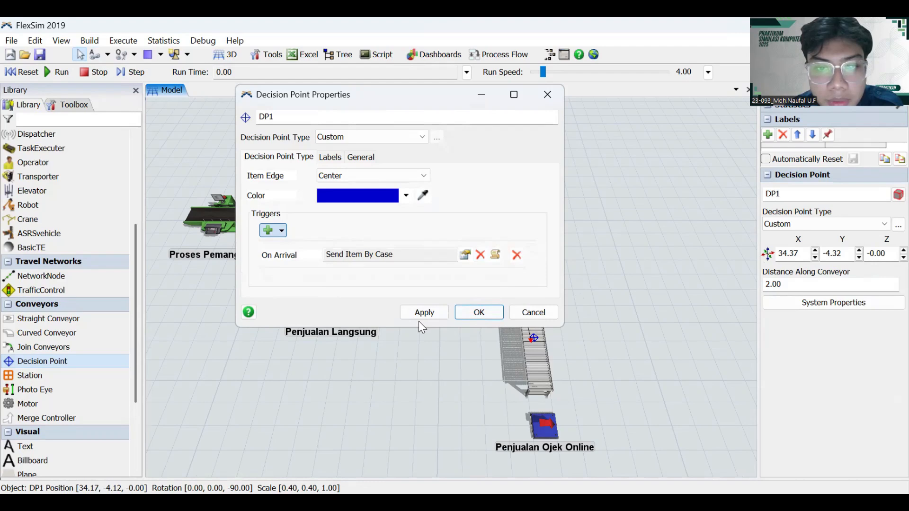
left_click(478, 313)
scroll(363, 264, "down", 10)
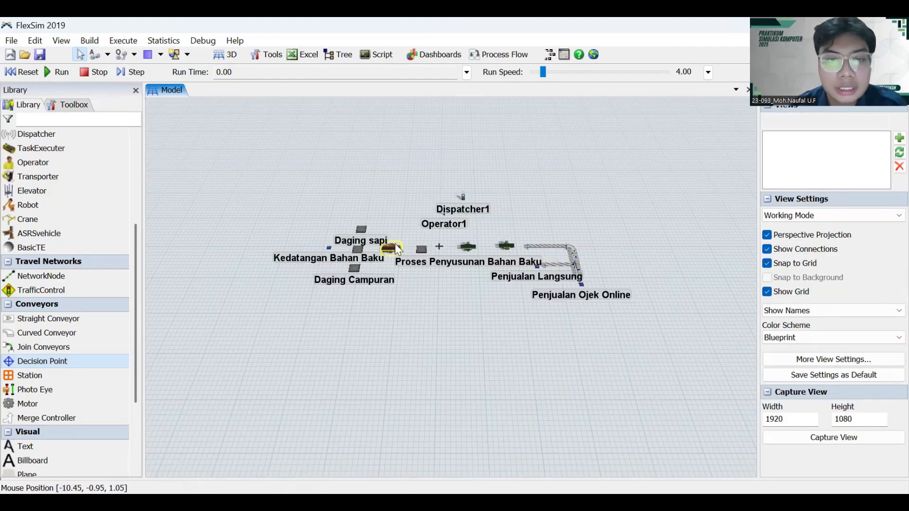
- Connect the Kedatangan Bahan Baku source to the Daging sapi, Daging Ayam and Daging Campuran queues, in that order
scroll(454, 356, "up", 5)
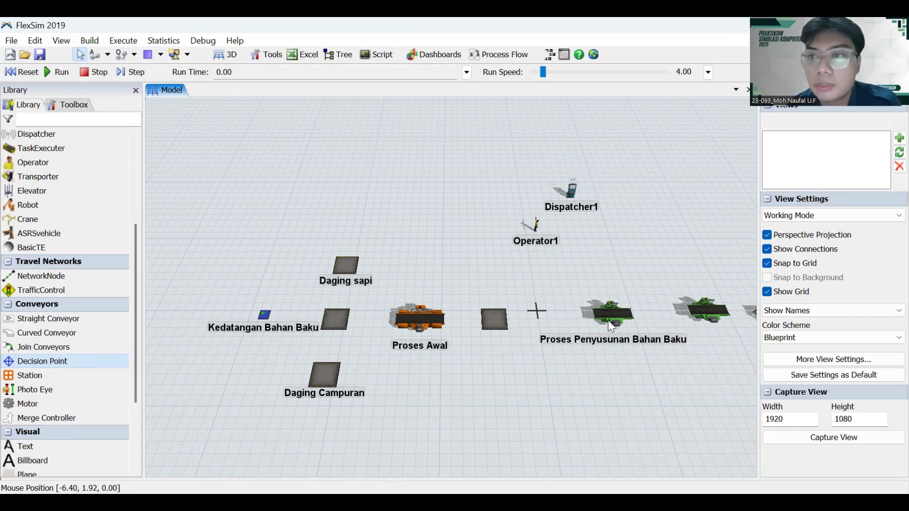
left_click_drag(648, 259, 590, 243)
scroll(529, 307, "down", 5)
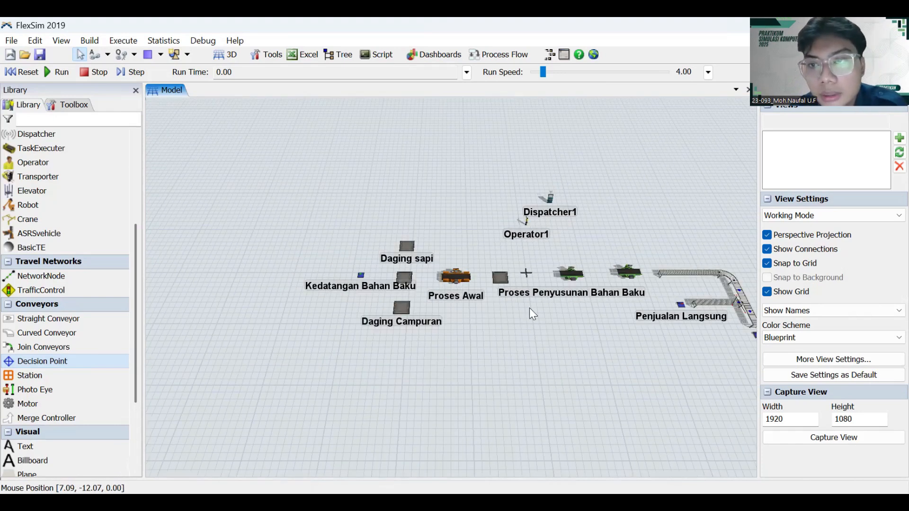
scroll(530, 309, "up", 5)
scroll(553, 180, "down", 3)
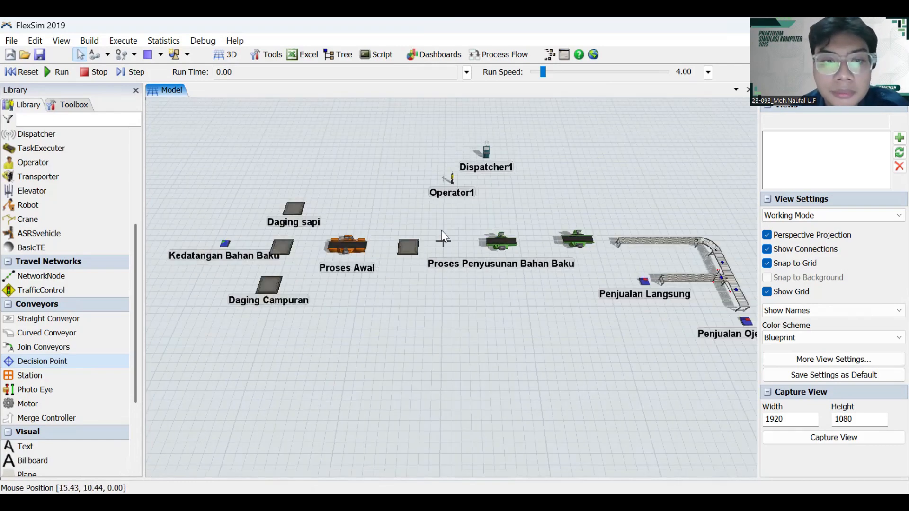
left_click_drag(441, 329, 519, 339)
scroll(90, 176, "up", 3)
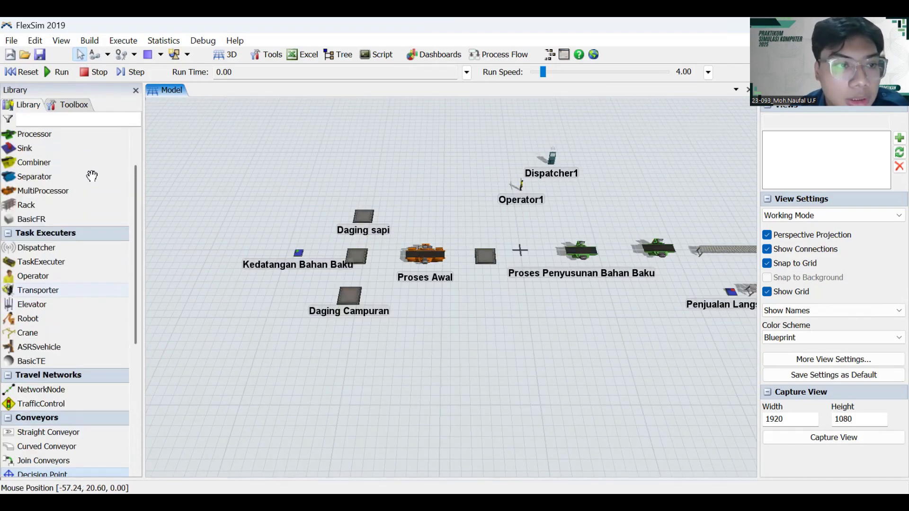
left_click(96, 54)
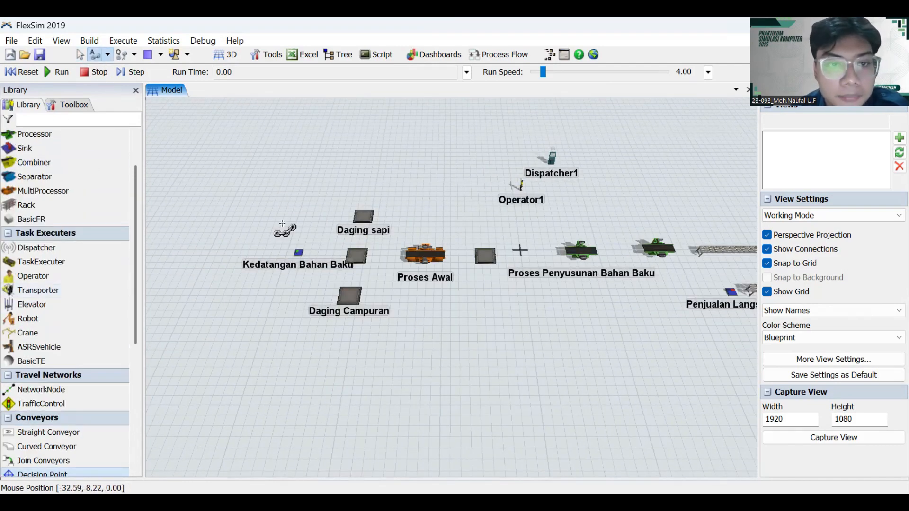
left_click(299, 253)
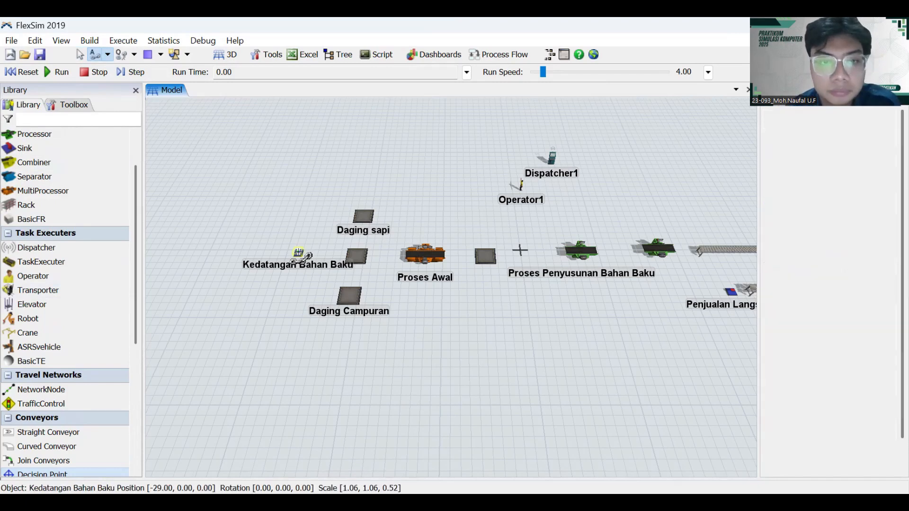
left_click(363, 216)
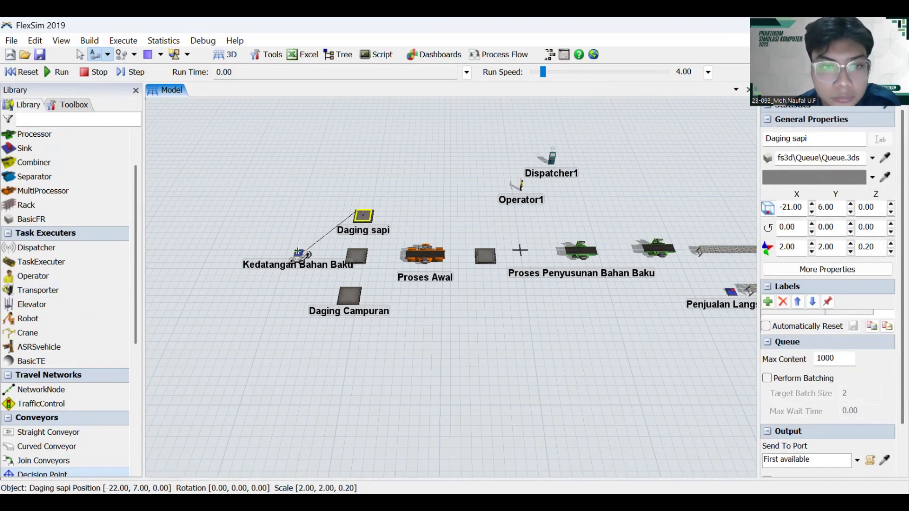
left_click(299, 252)
left_click(357, 256)
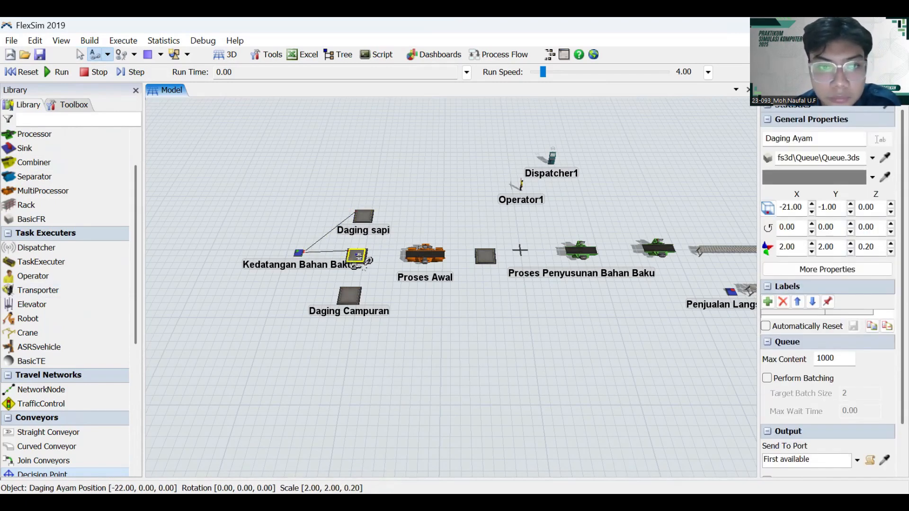
left_click(299, 253)
left_click(349, 295)
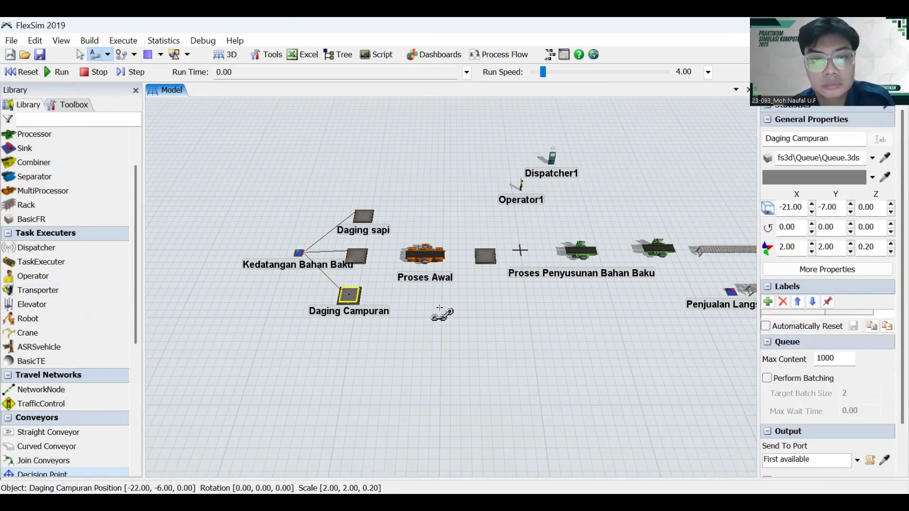
- Connect the Daging sapi, Daging Ayam and Daging Campuran queues each to Proses Awal
left_click(364, 216)
left_click(425, 256)
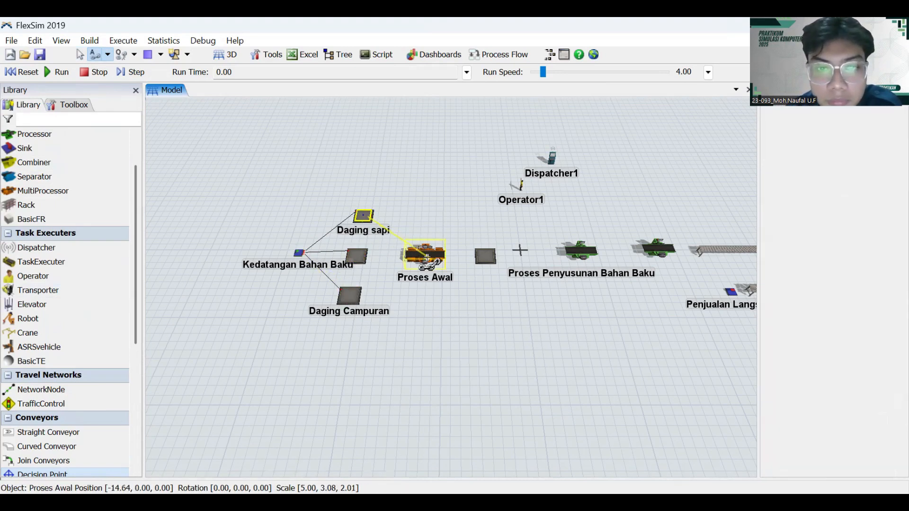
left_click(356, 256)
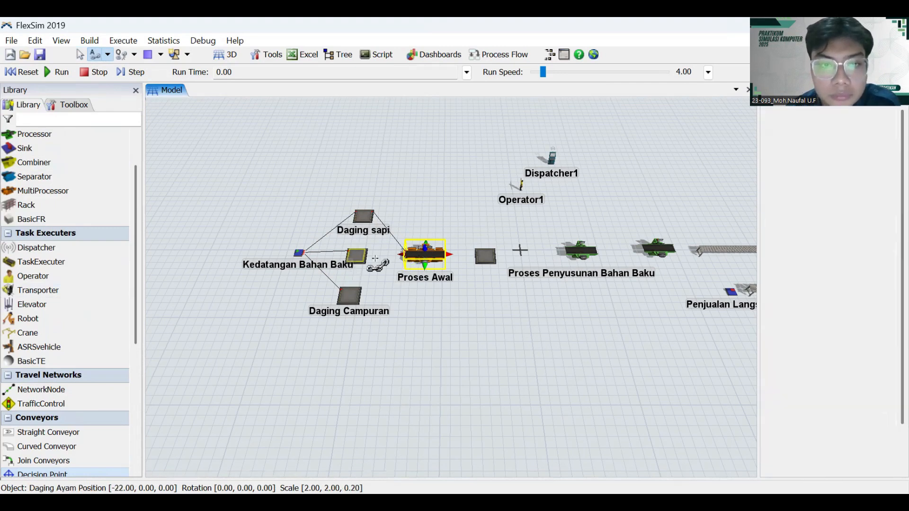
left_click(425, 256)
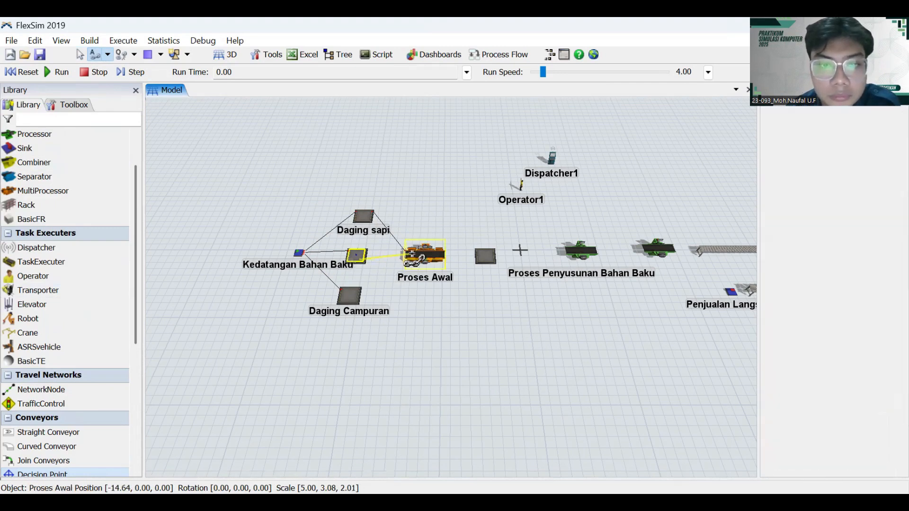
left_click(354, 298)
left_click(425, 255)
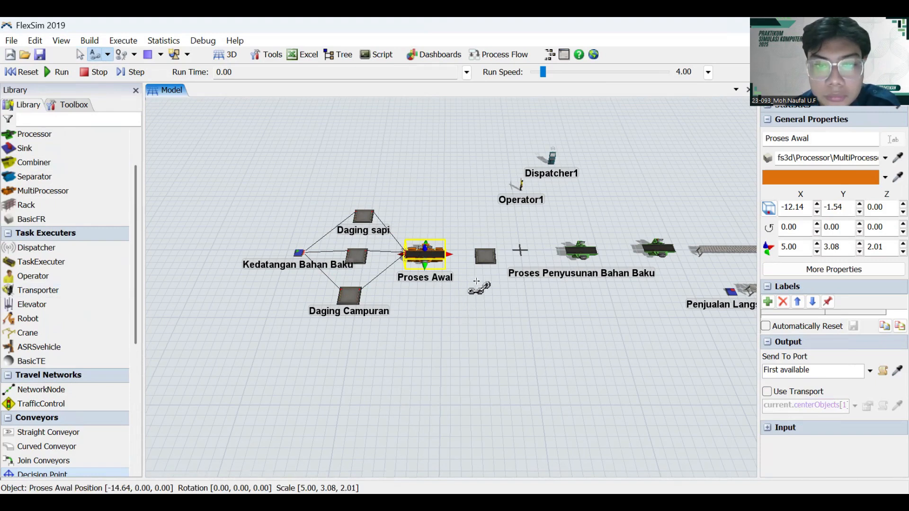
- Connect Proses Awal to the Menuju Penyimpanan Sementara queue, and that queue to Proses Penyusunan Bahan Baku
left_click(426, 255)
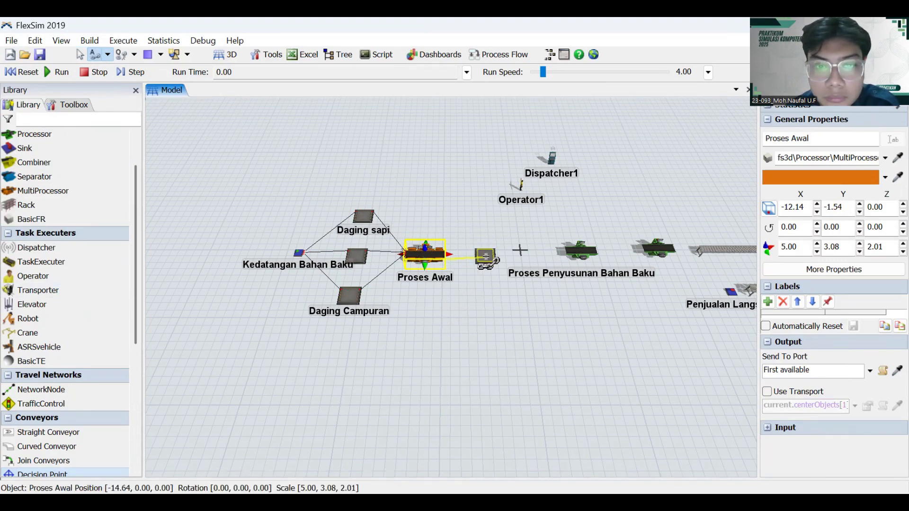
left_click(485, 256)
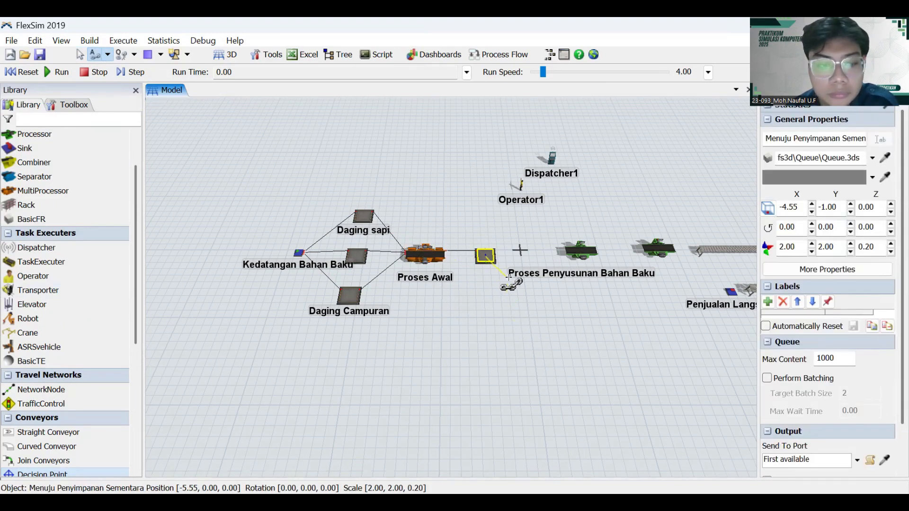
left_click(570, 255)
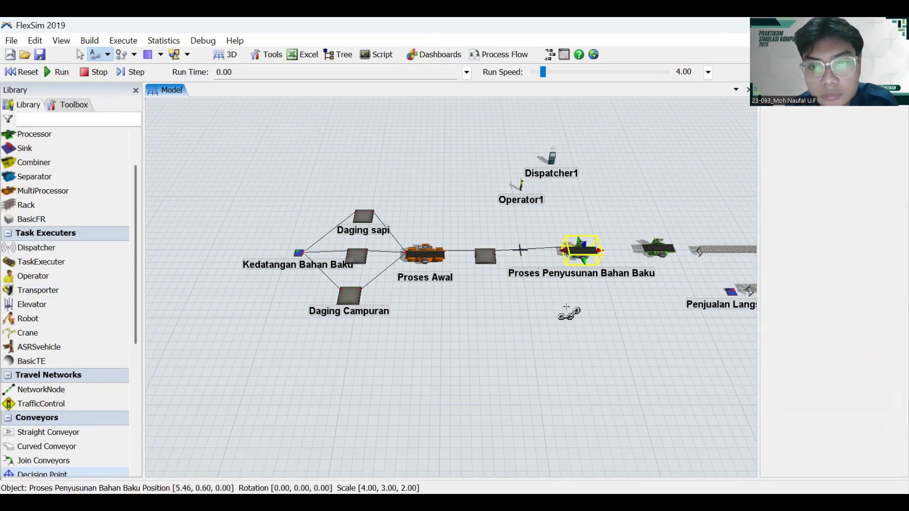
- Connect Proses Penyusunan Bahan Baku to the Proses Pemanggangan processor beside it
left_click_drag(566, 307, 520, 314)
double_click(524, 312)
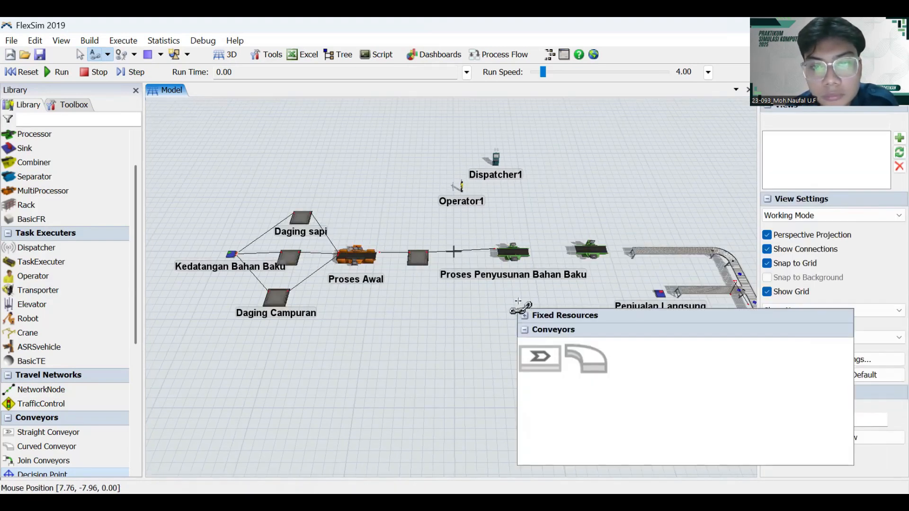
left_click_drag(543, 290, 431, 304)
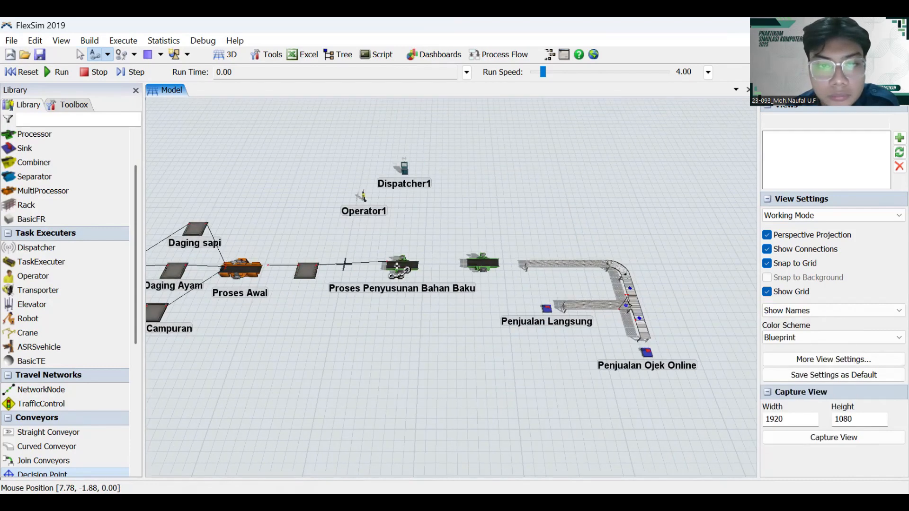
left_click(398, 265)
left_click(481, 265)
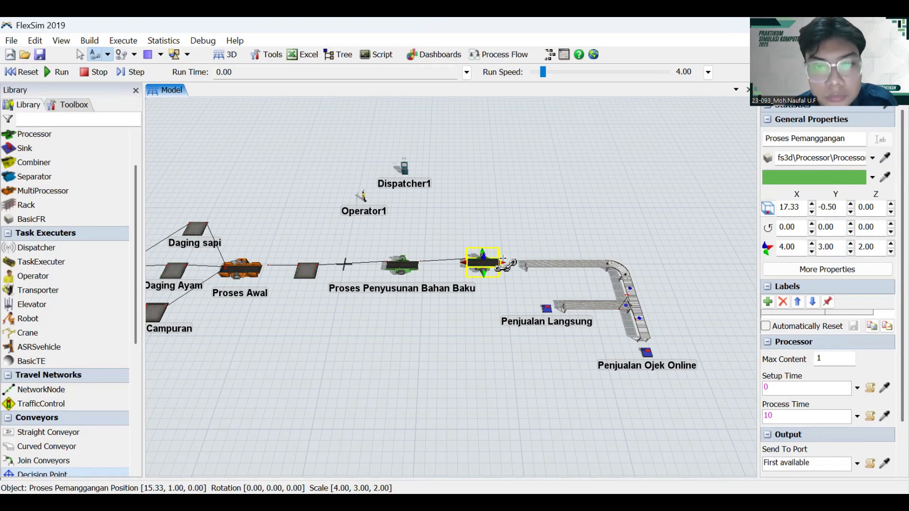
- Try linking Proses Pemanggangan and the conveyors in sequence with center port connections, and undo the connections
left_click(108, 54)
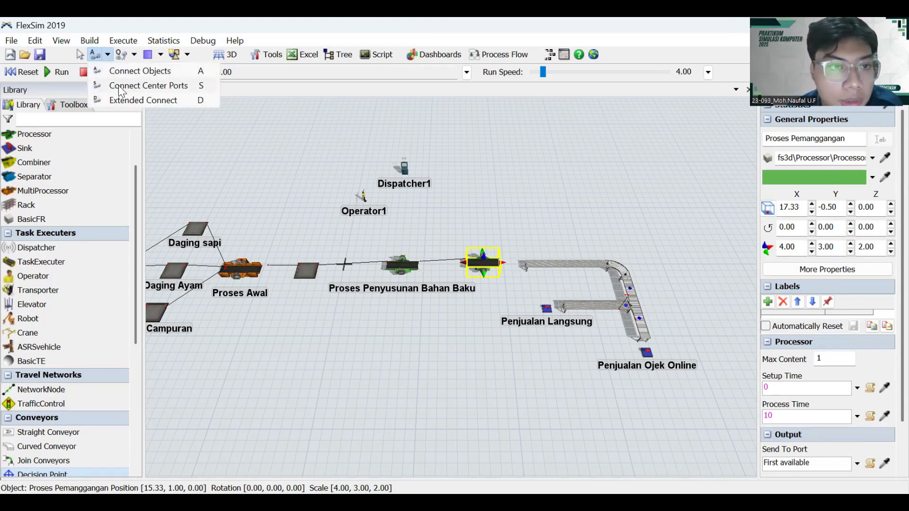
left_click(121, 87)
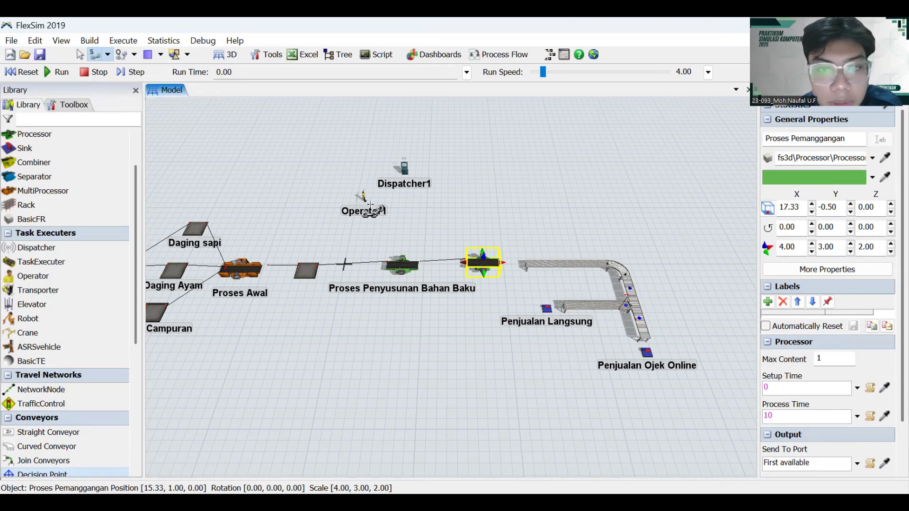
left_click_drag(546, 263, 547, 264)
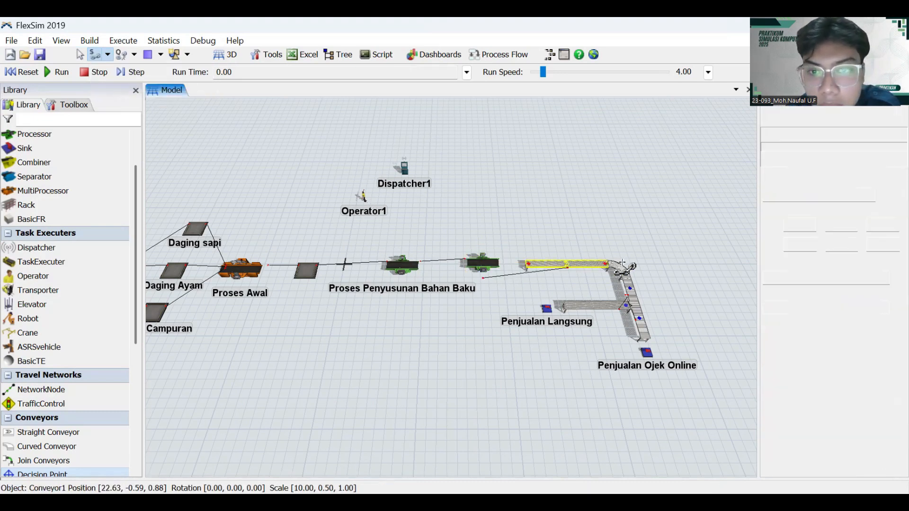
left_click(625, 275)
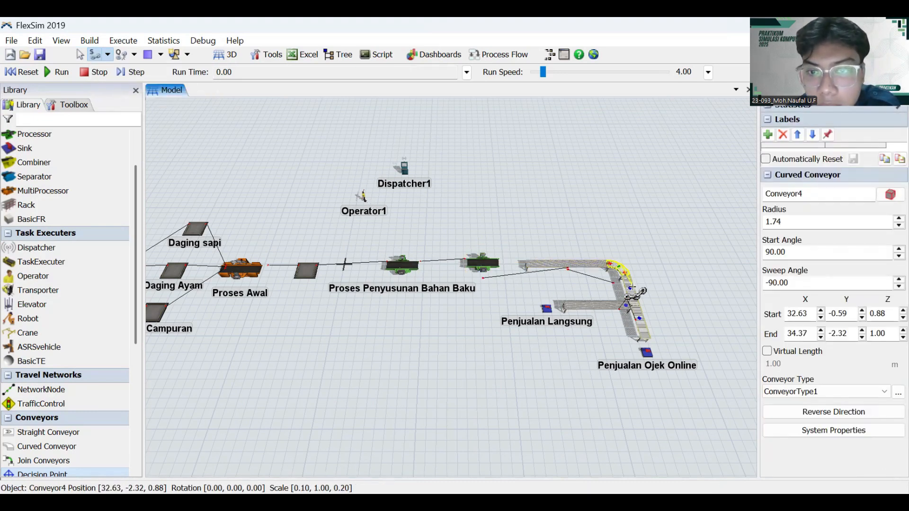
left_click(629, 297)
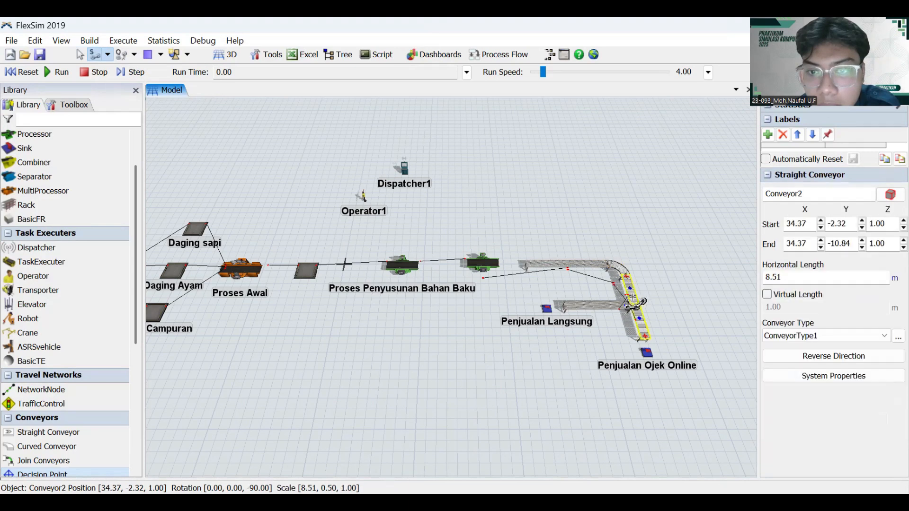
left_click(609, 304)
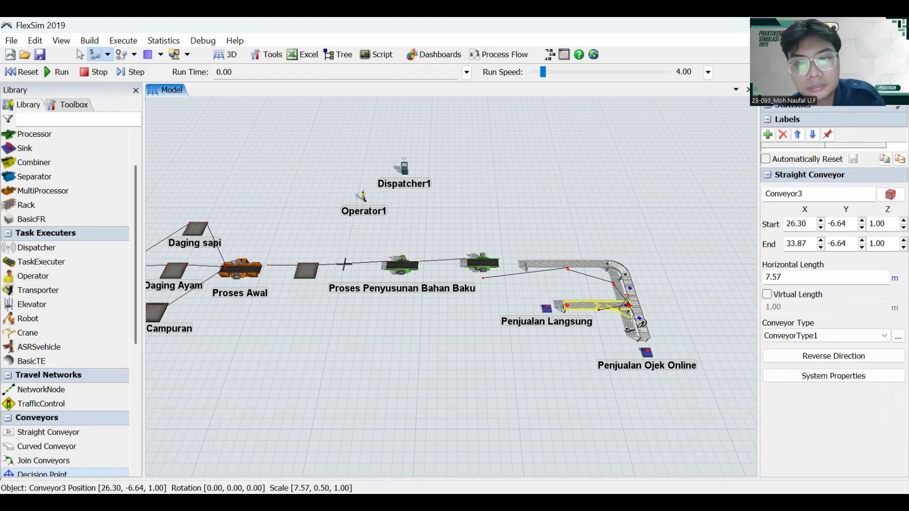
key("ctrl+z")
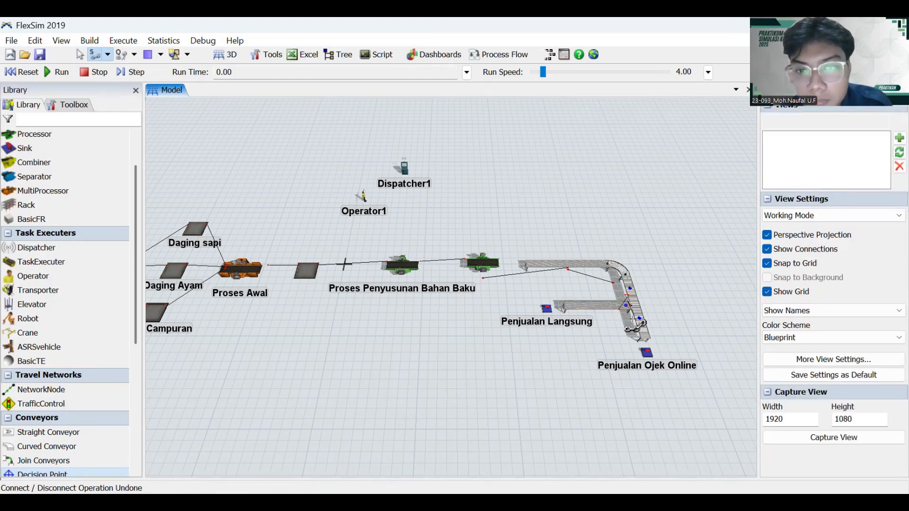
key("ctrl+z")
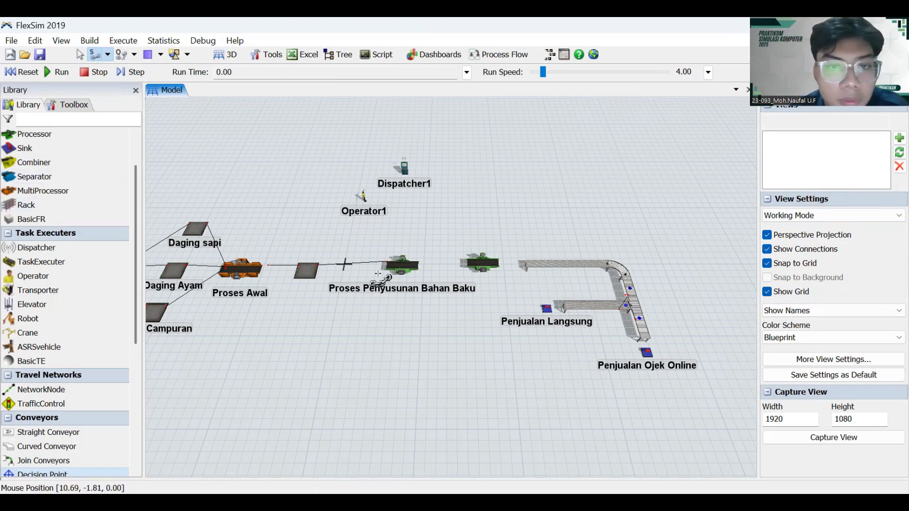
- Restore the object connection from Proses Penyusunan Bahan Baku to Proses Pemanggangan
left_click(107, 55)
left_click(124, 81)
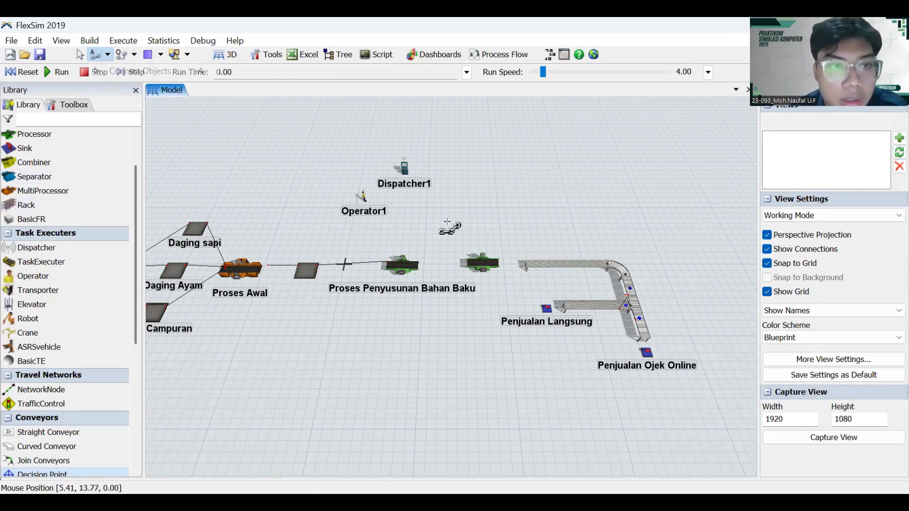
left_click(402, 266)
left_click(481, 262)
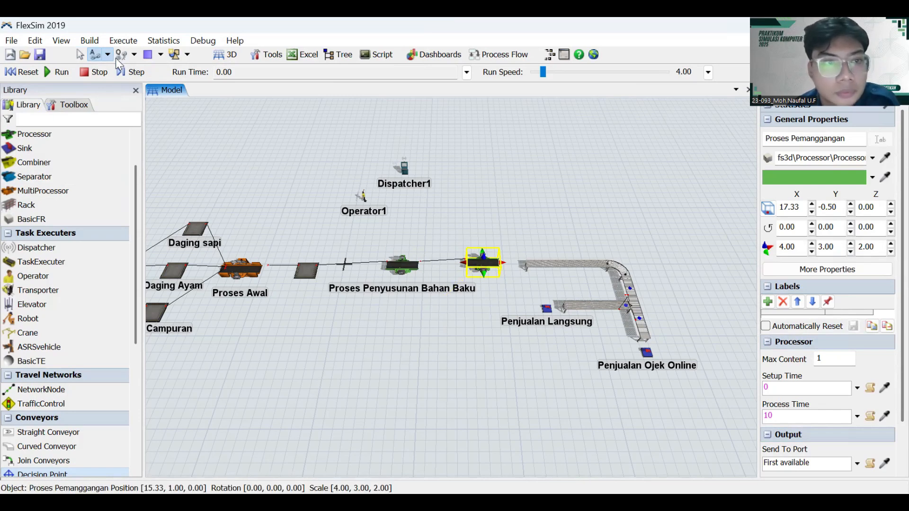
- Connect the center ports of Proses Pemanggangan and the first straight conveyor
left_click(107, 55)
left_click(123, 91)
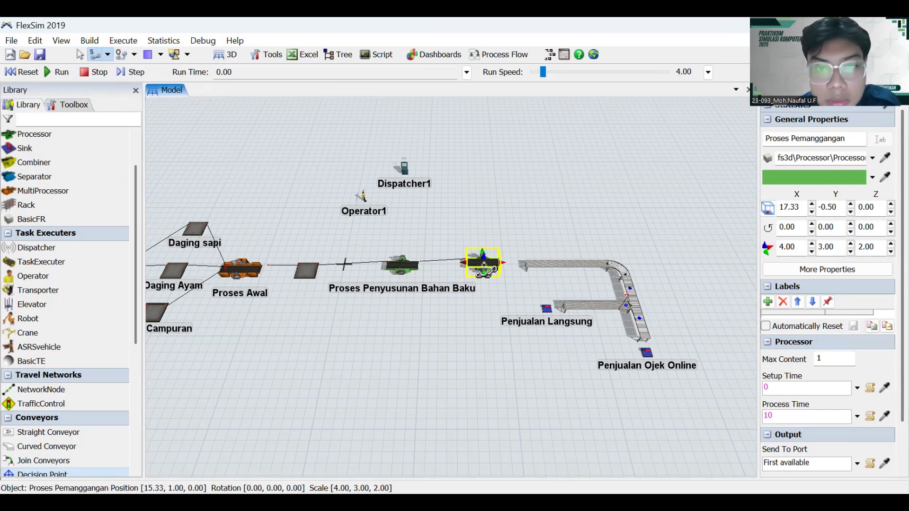
left_click(579, 268)
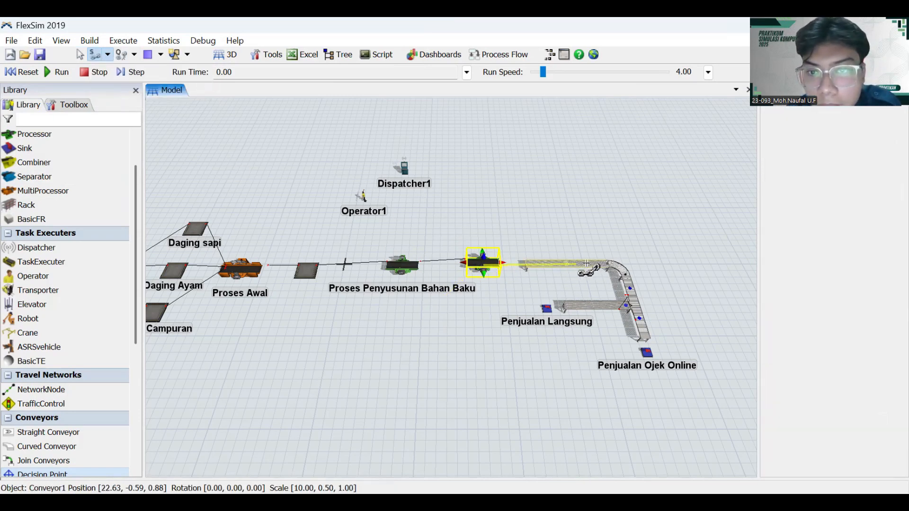
- Try center port connections from the first straight conveyor through the curved and perpendicular conveyors, and undo them
left_click(621, 271)
left_click(625, 285)
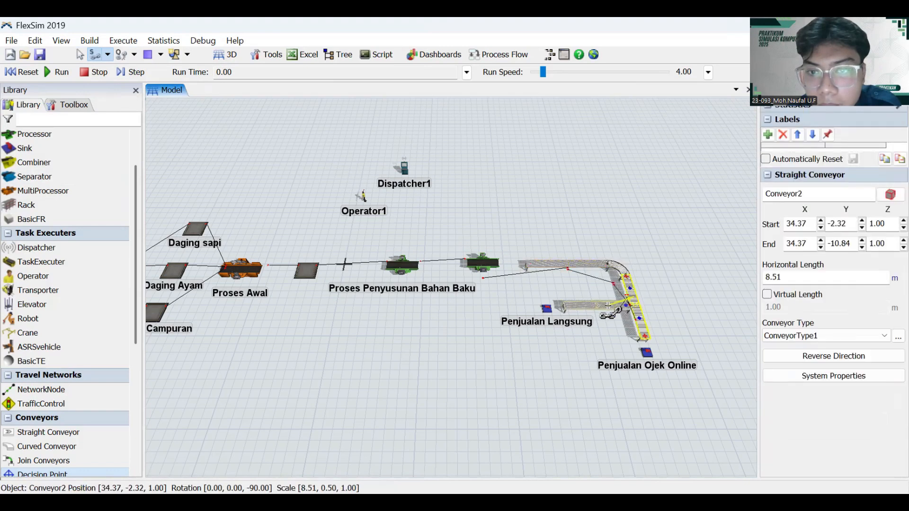
key("ctrl+z")
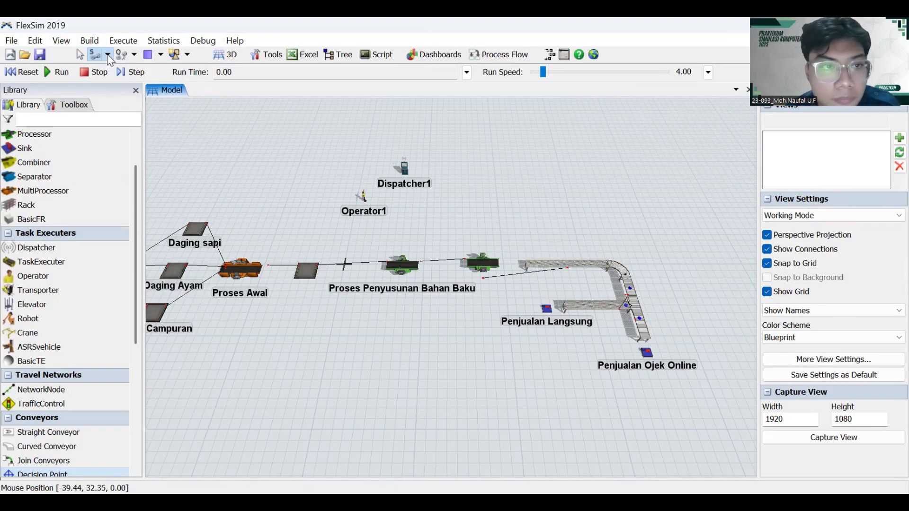
- Connect the conveyors in sequence with object connections, from the first straight one through the curved one to the third straight one
left_click(588, 264)
left_click(624, 277)
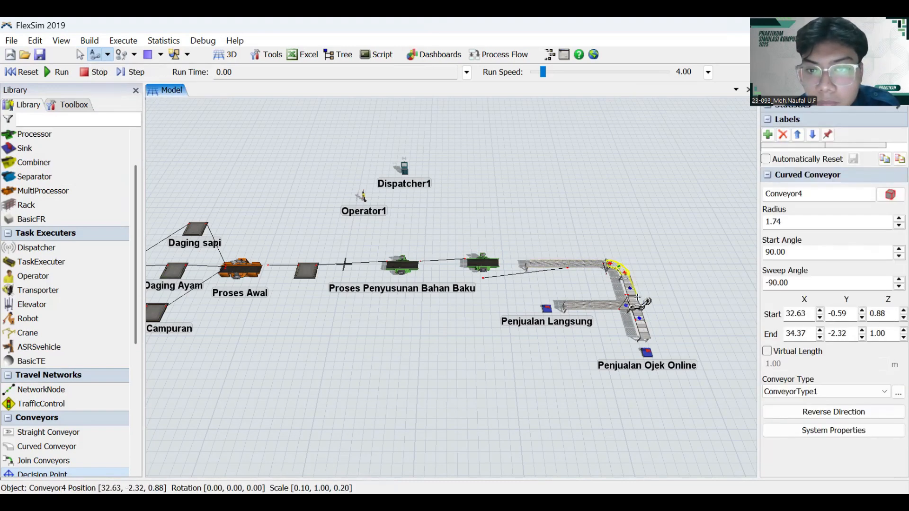
left_click(633, 306)
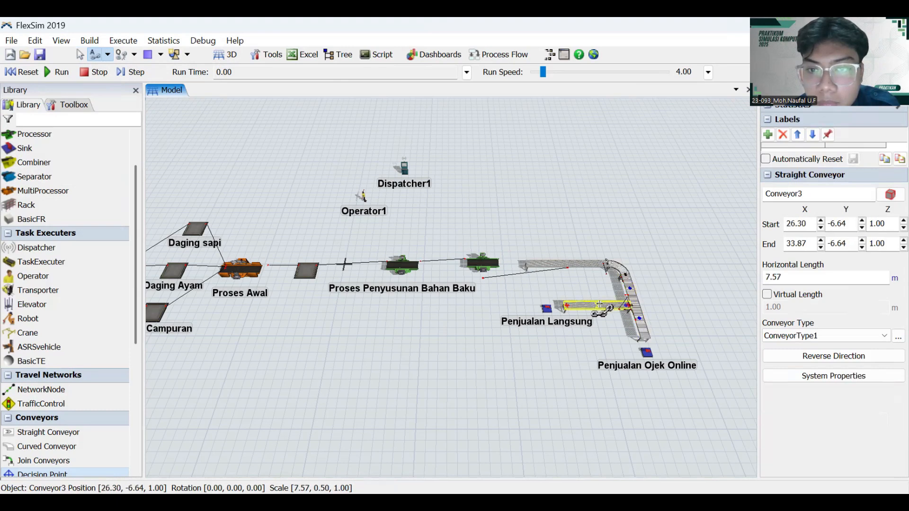
- Connect the center ports of Conveyor3 to Penjualan Langsung and of Conveyor2 to Penjualan Ojek Online
left_click_drag(512, 303, 244, 160)
left_click(108, 54)
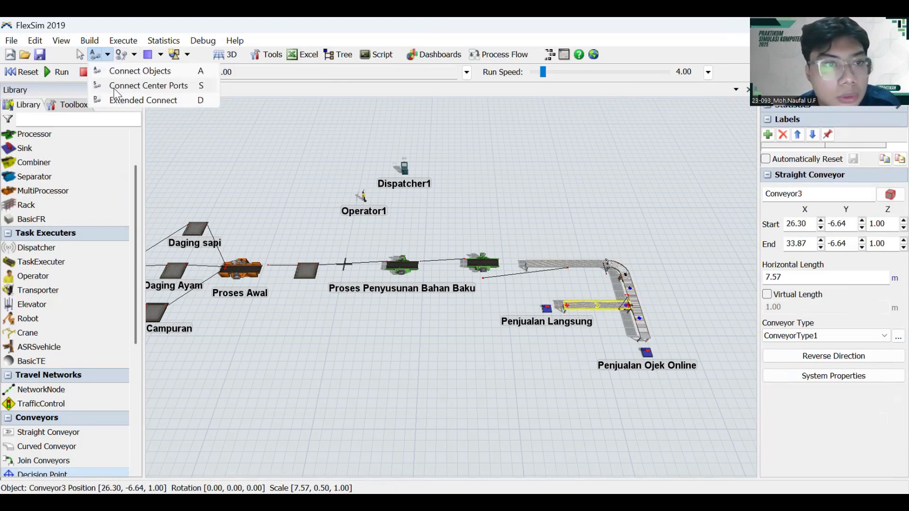
left_click(119, 86)
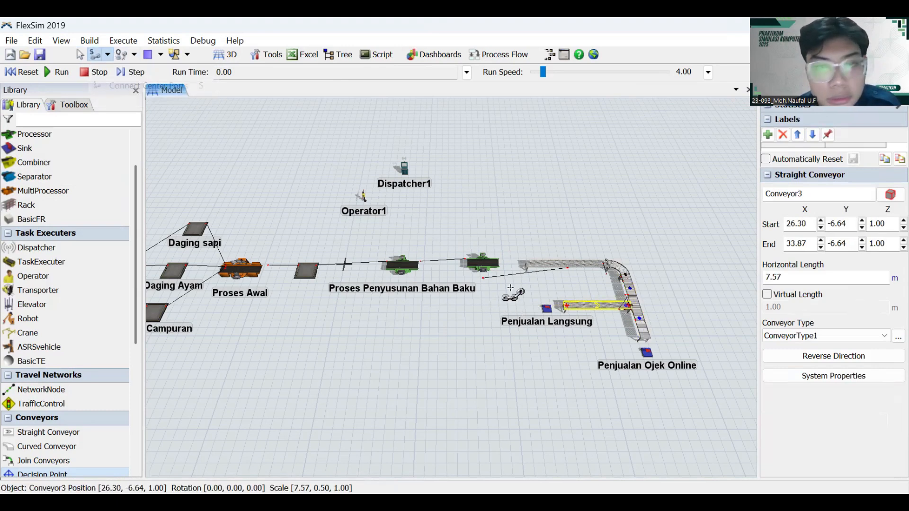
left_click(543, 307)
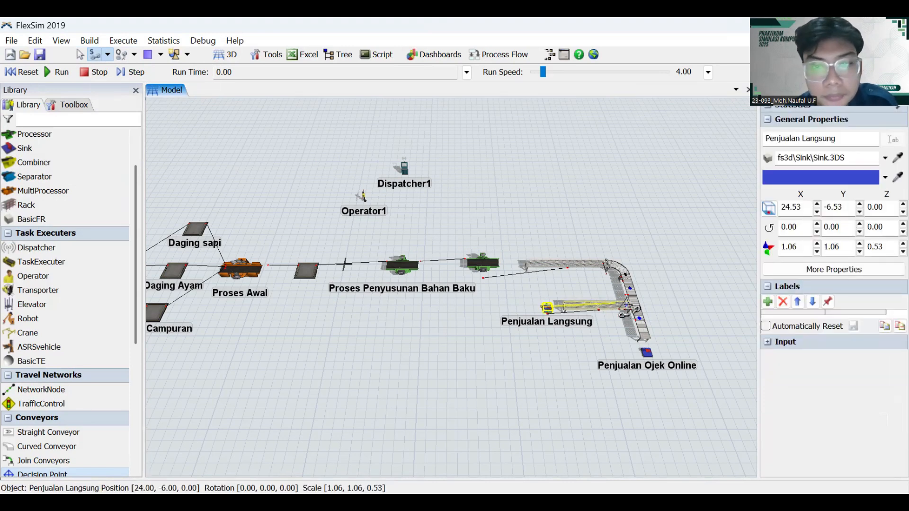
left_click(635, 326)
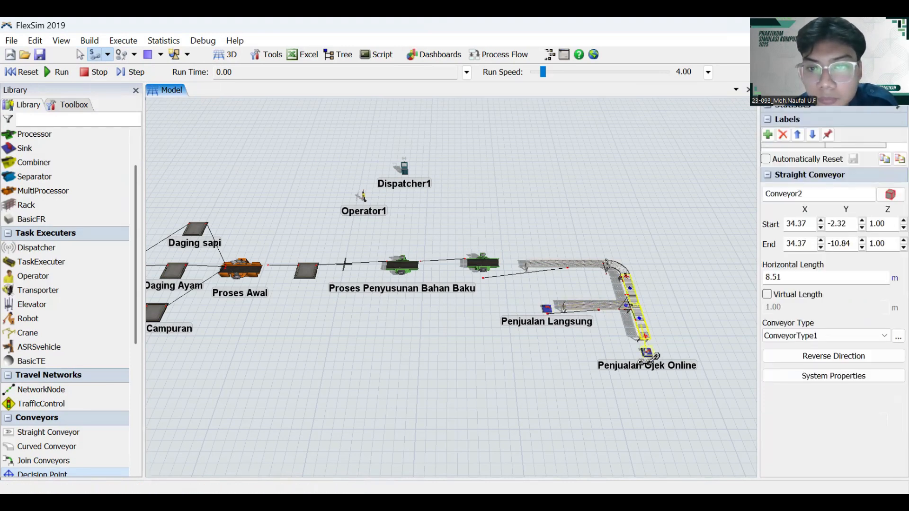
left_click(647, 352)
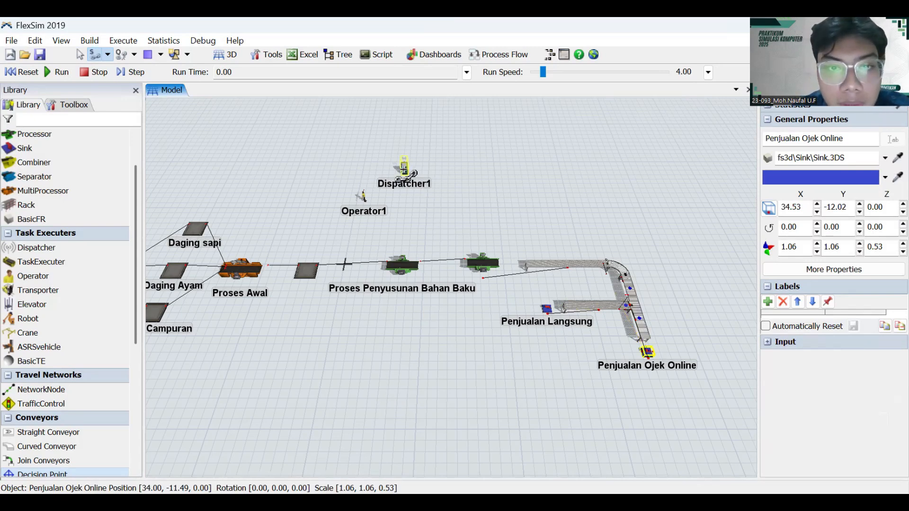
- Connect the center ports of Dispatcher1 to Kedatangan Bahan Baku and the queues Daging sapi, Daging Ayam and Daging Campuran
left_click_drag(390, 325, 416, 323)
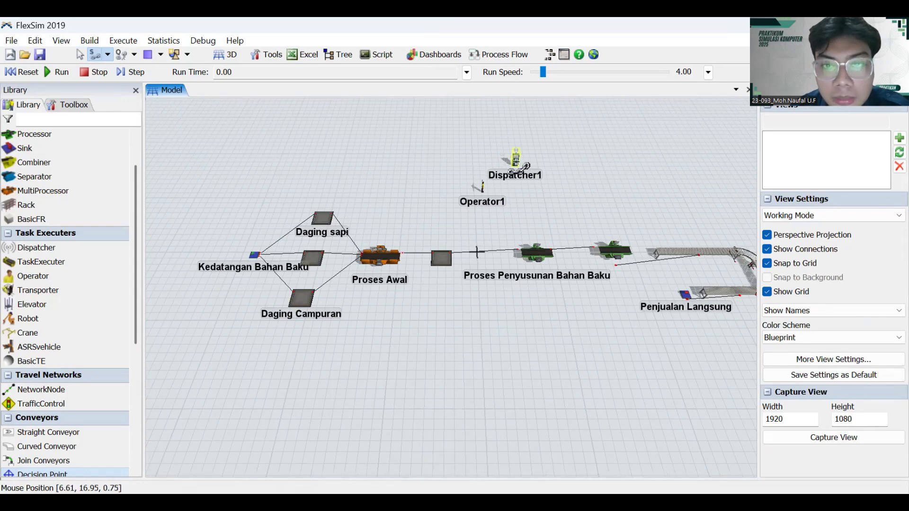
left_click_drag(514, 159, 259, 257)
left_click(257, 254)
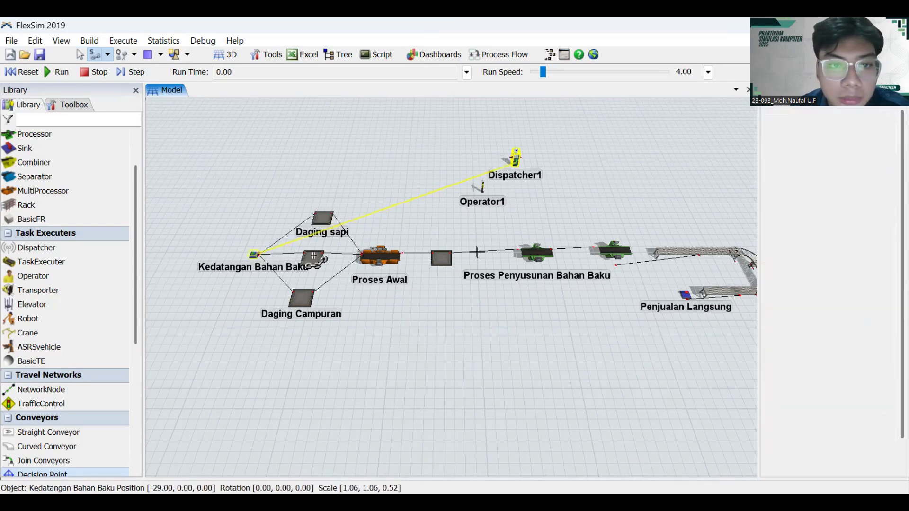
left_click(508, 174)
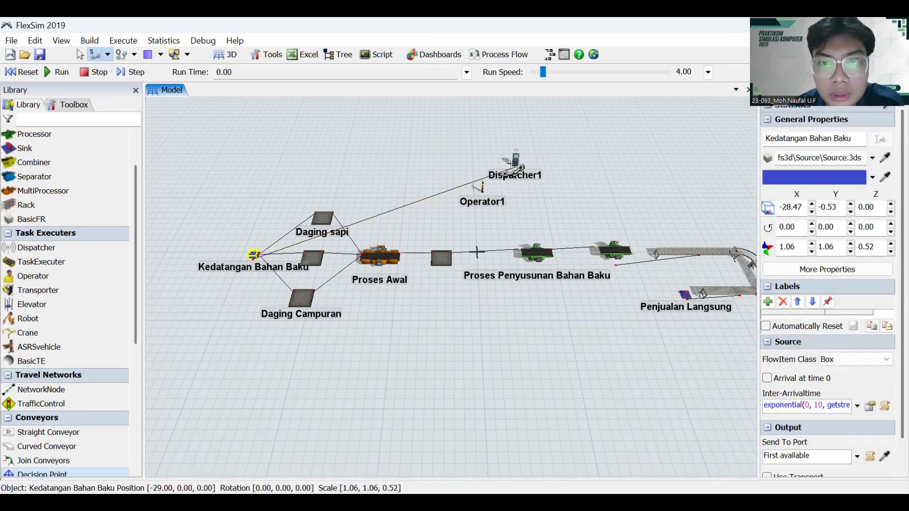
left_click(515, 160)
left_click(328, 219)
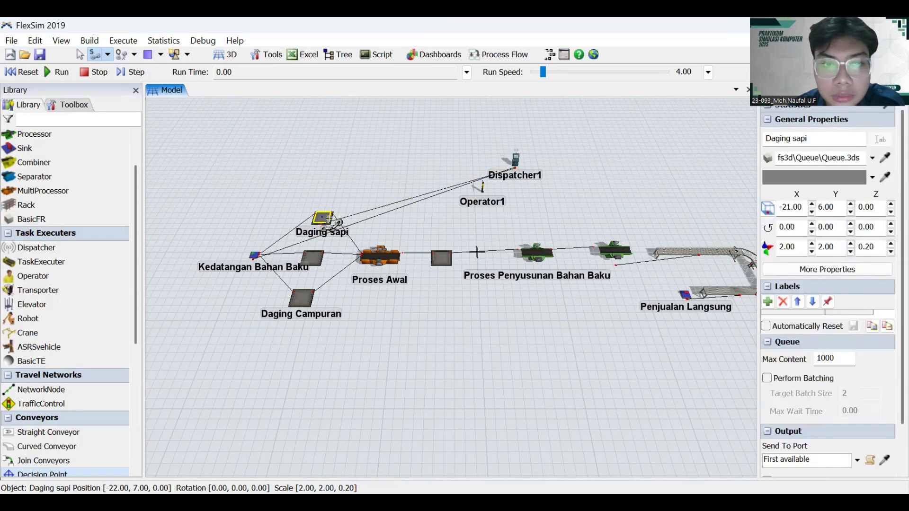
left_click(513, 162)
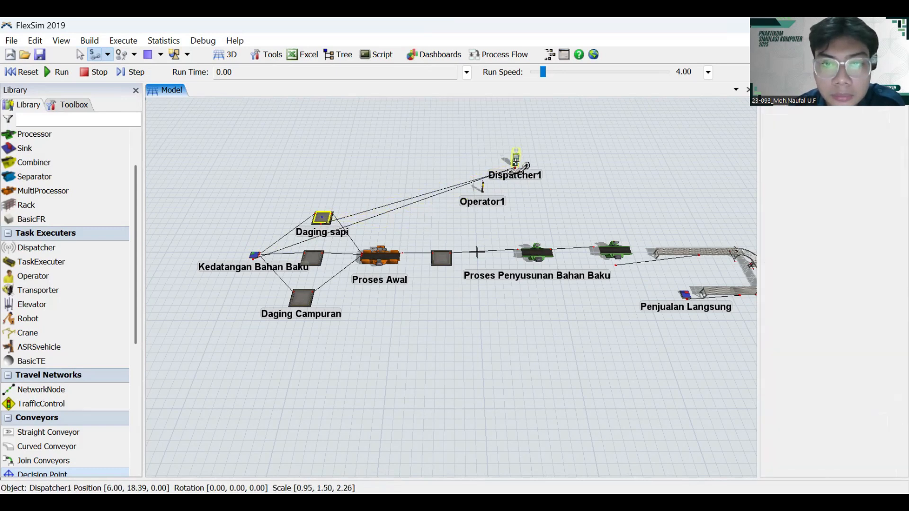
left_click(314, 258)
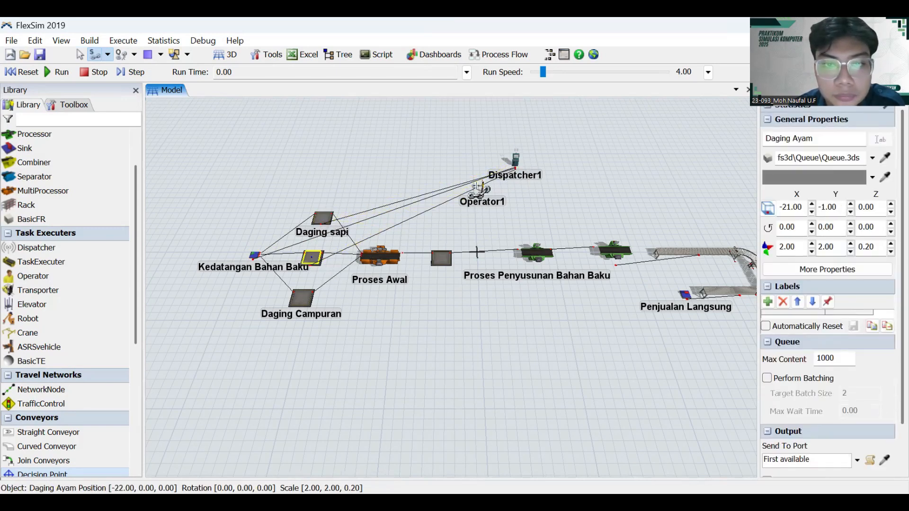
left_click(514, 160)
left_click(306, 297)
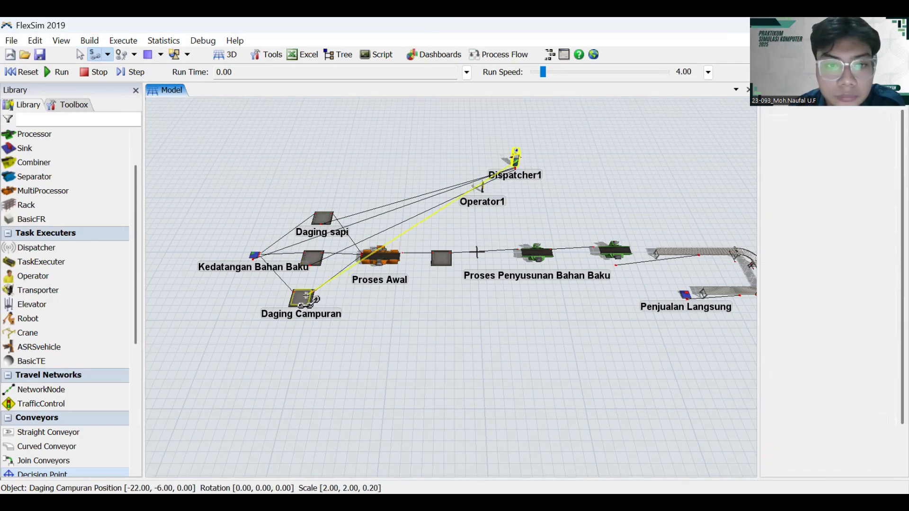
- Connect the center ports of Dispatcher1 to Proses Awal, Menuju Penyimpanan Sementara, Proses Penyusunan Bahan Baku and Proses Pemanggangan
left_click(514, 162)
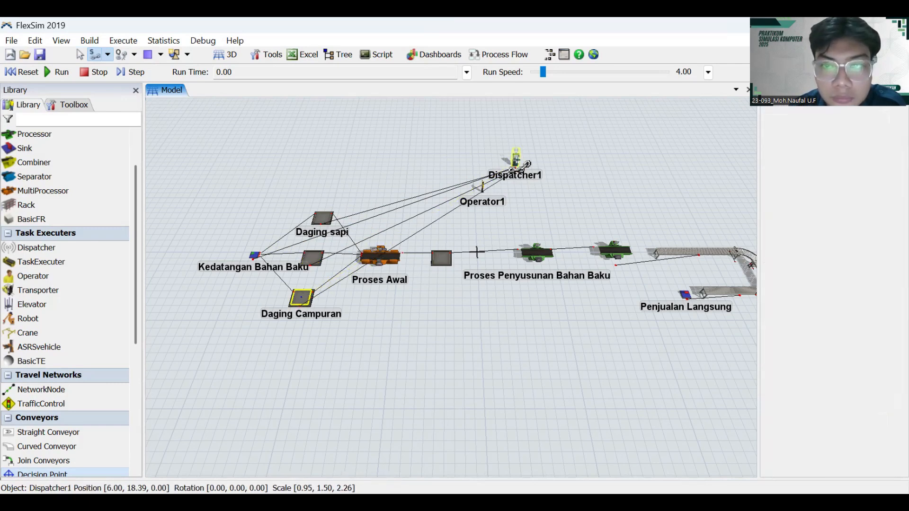
left_click(392, 258)
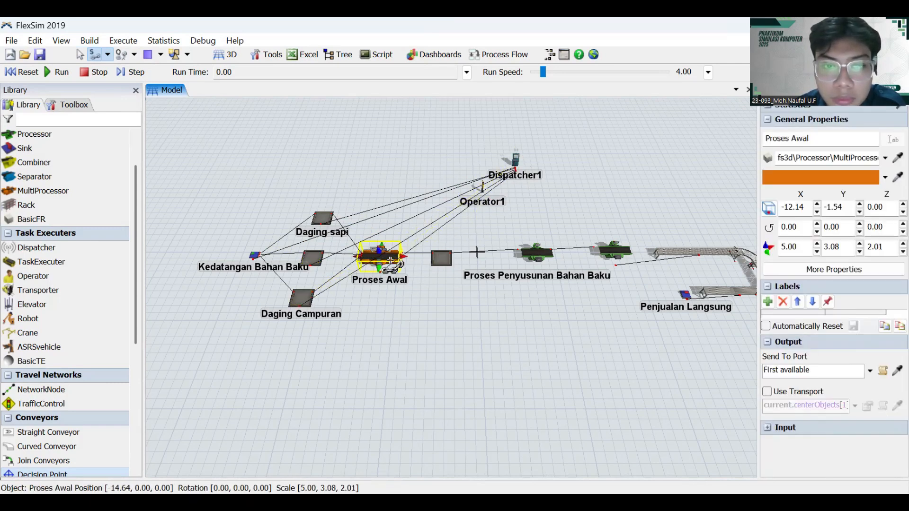
left_click(515, 163)
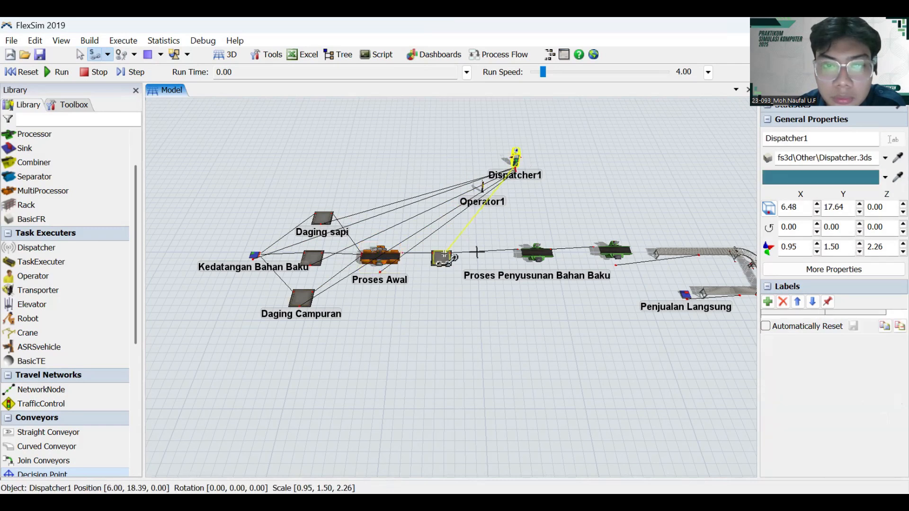
left_click(444, 257)
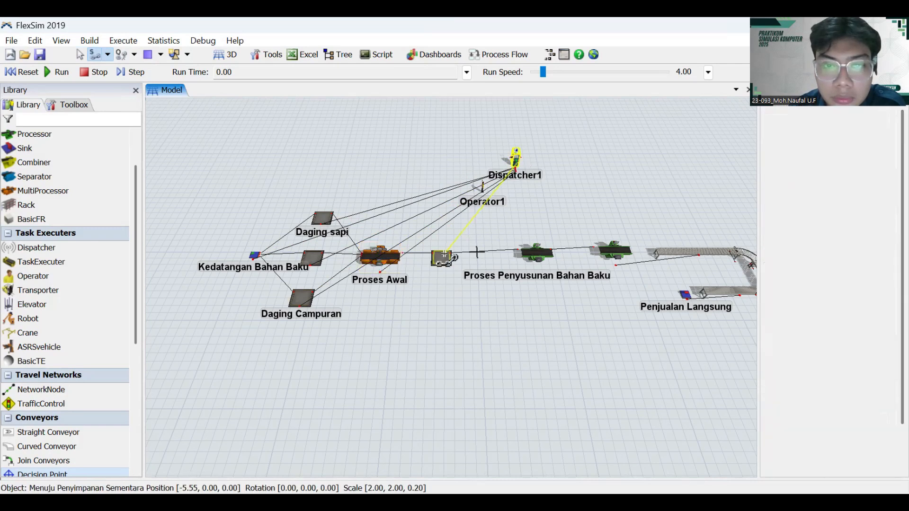
left_click(517, 160)
left_click(536, 253)
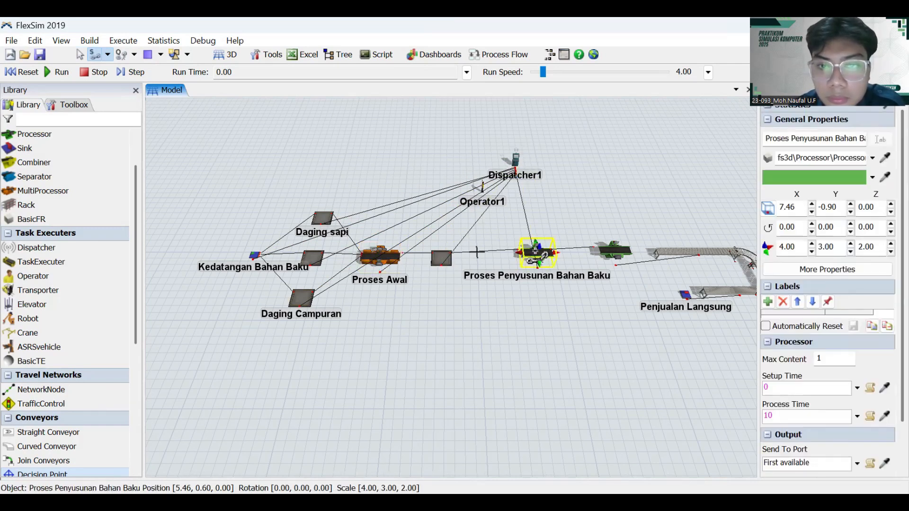
left_click(516, 159)
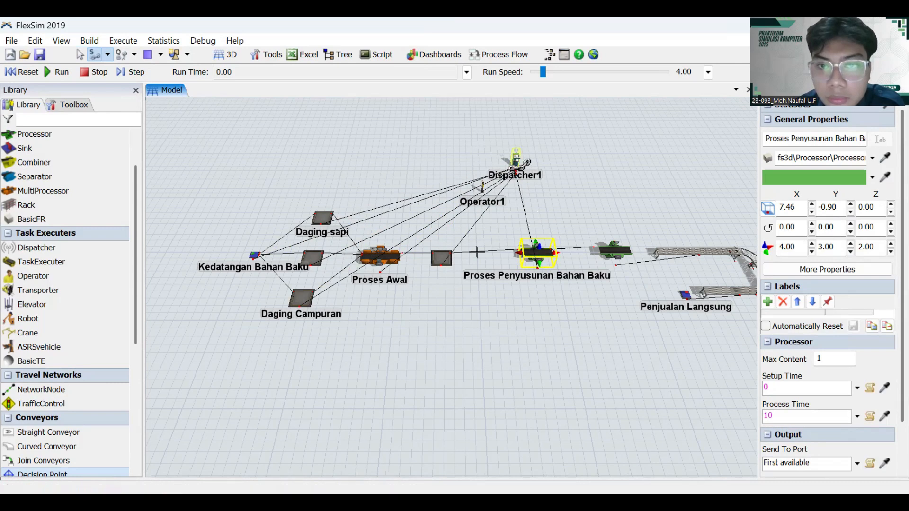
left_click(611, 248)
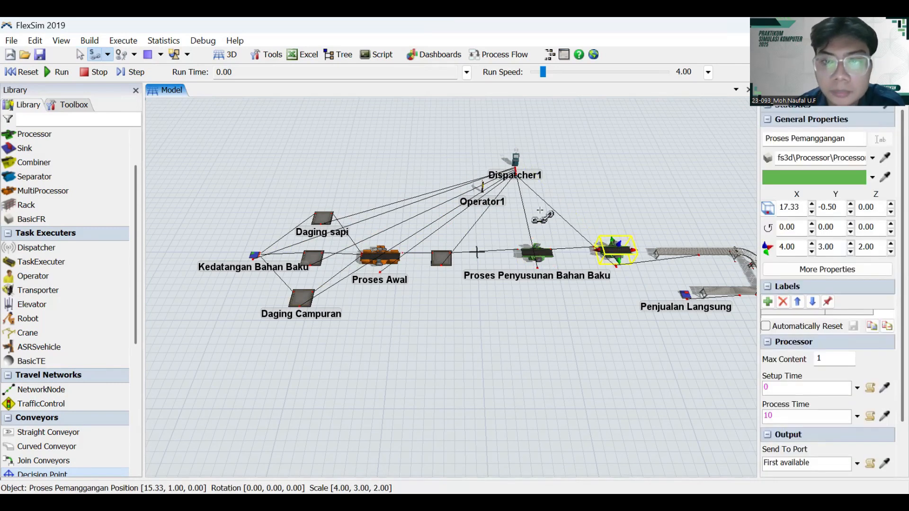
- Connect Dispatcher1 to Operator1 with an object connection
left_click(108, 56)
left_click(120, 74)
left_click(516, 164)
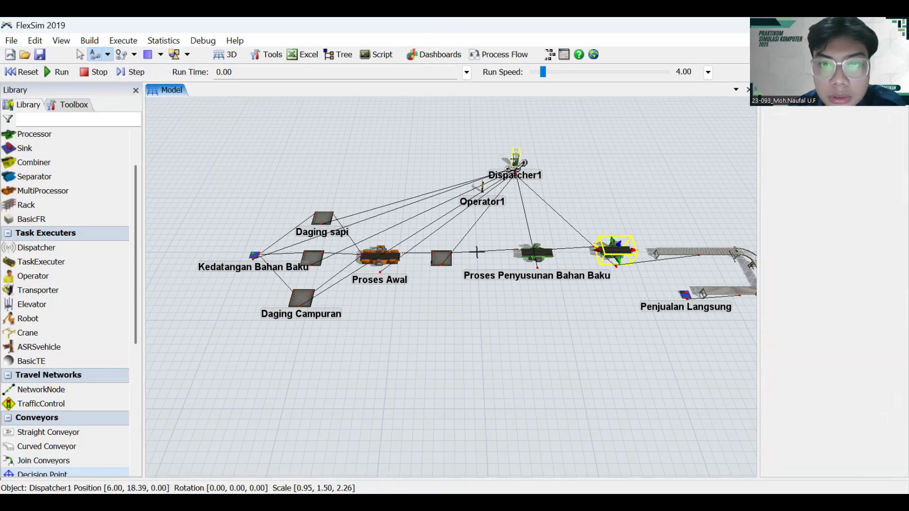
left_click(481, 186)
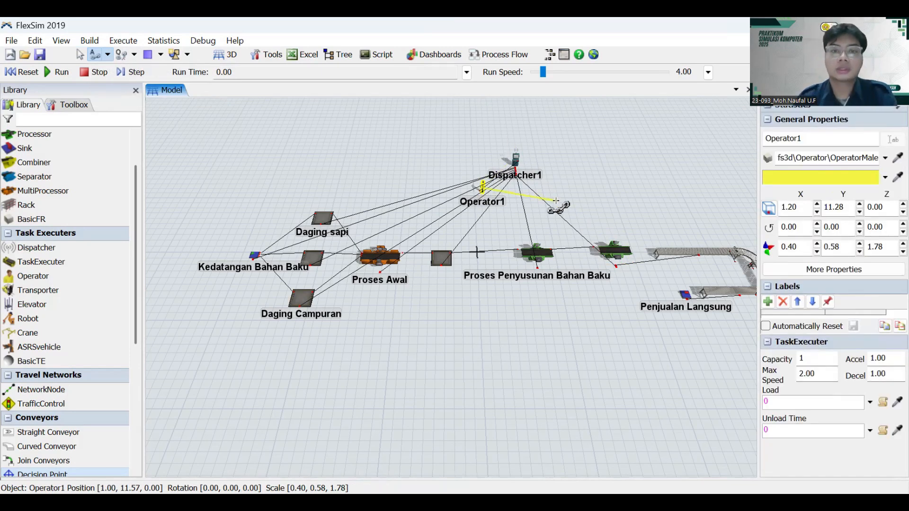
left_click_drag(541, 316, 597, 329)
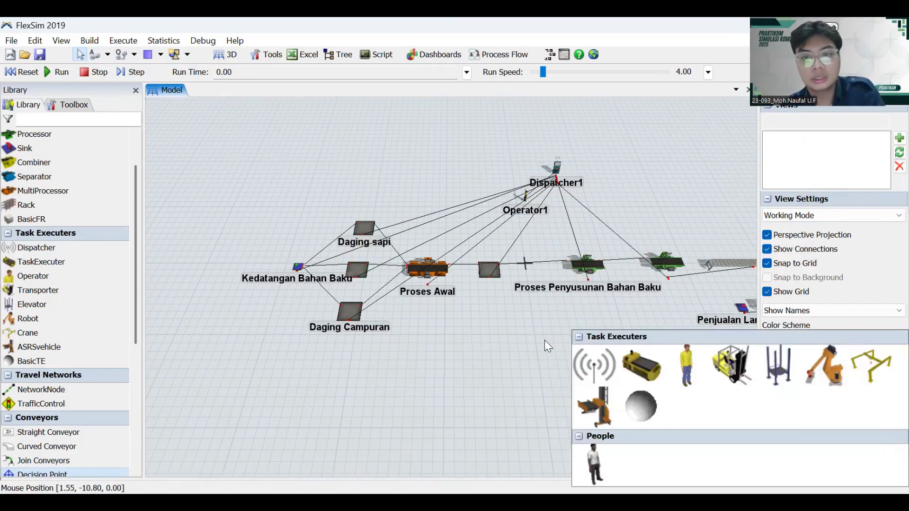
left_click(507, 335)
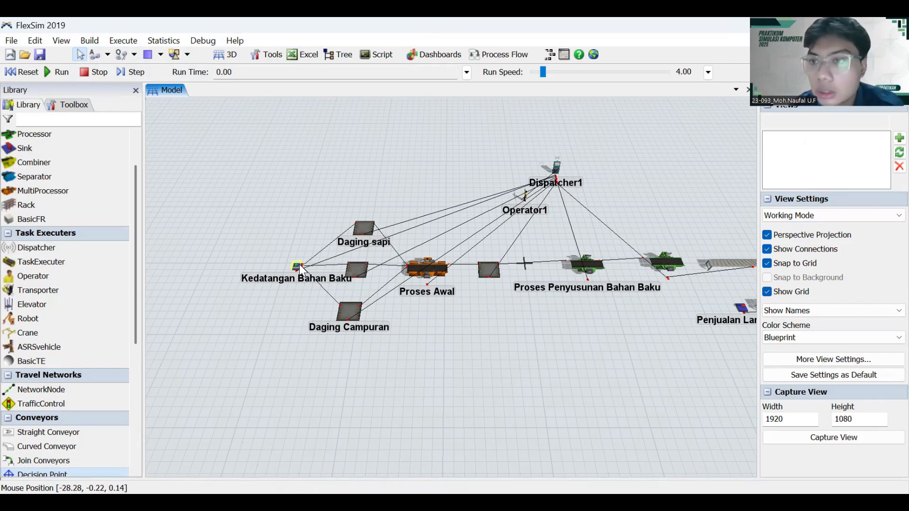
- In the properties of Kedatangan Bahan Baku, choose Box as the FlowItem class and enable arrival at time 0
left_click(299, 268)
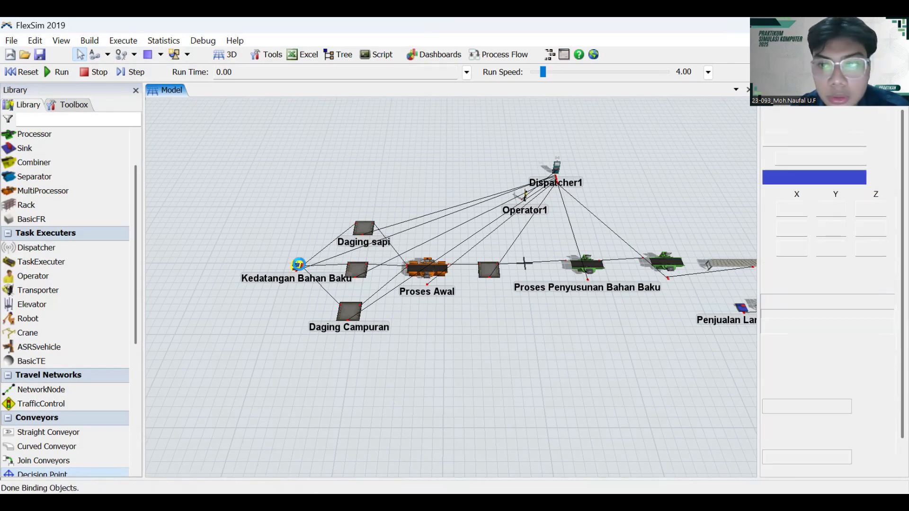
double_click(298, 267)
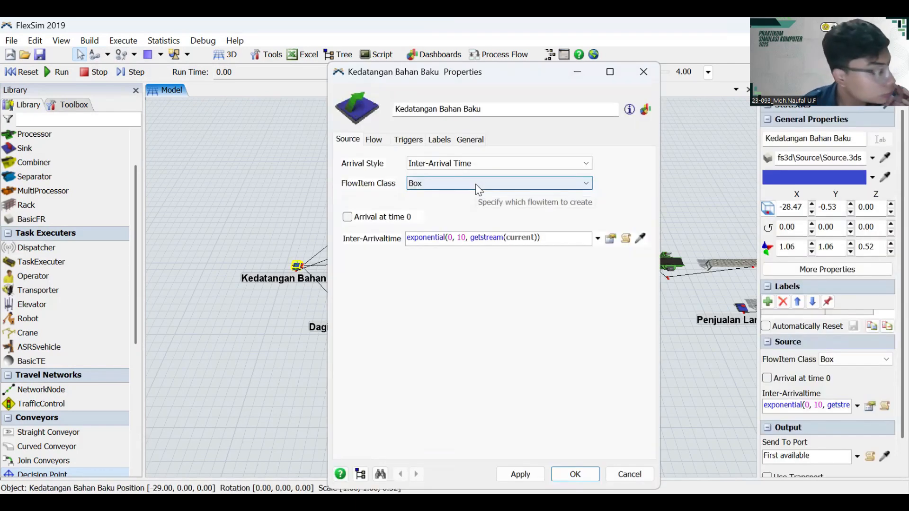
left_click(449, 182)
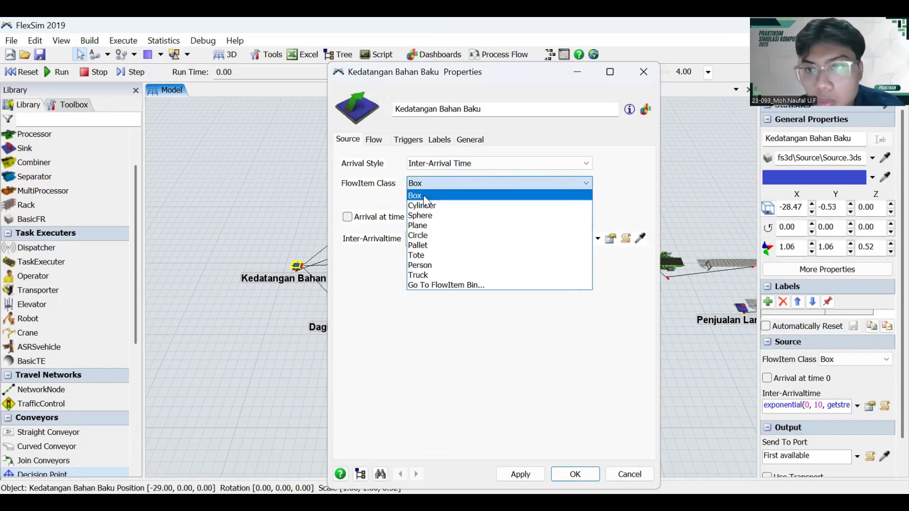
left_click(423, 195)
left_click(352, 220)
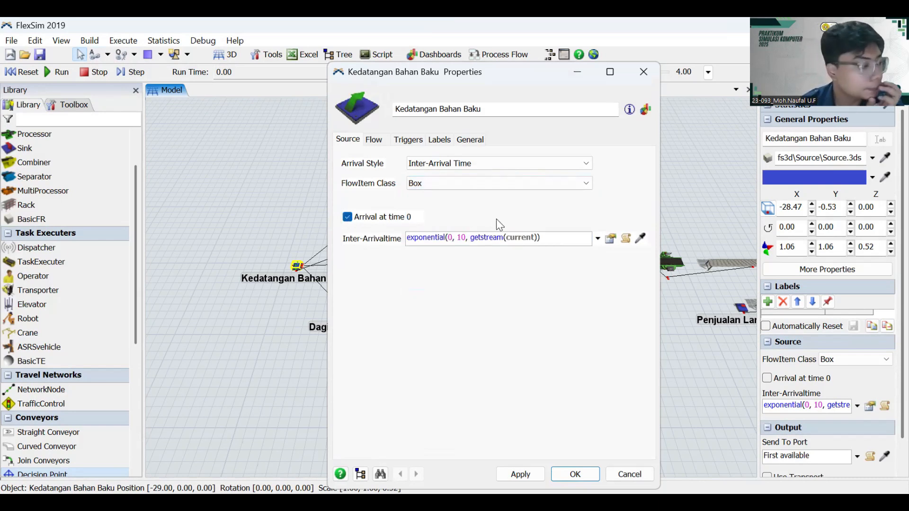
- Base the Inter-Arrivaltime of Kedatangan Bahan Baku on the periodic rate option Hourly Rates, Custom Daily Repeat
left_click(597, 239)
left_click(610, 237)
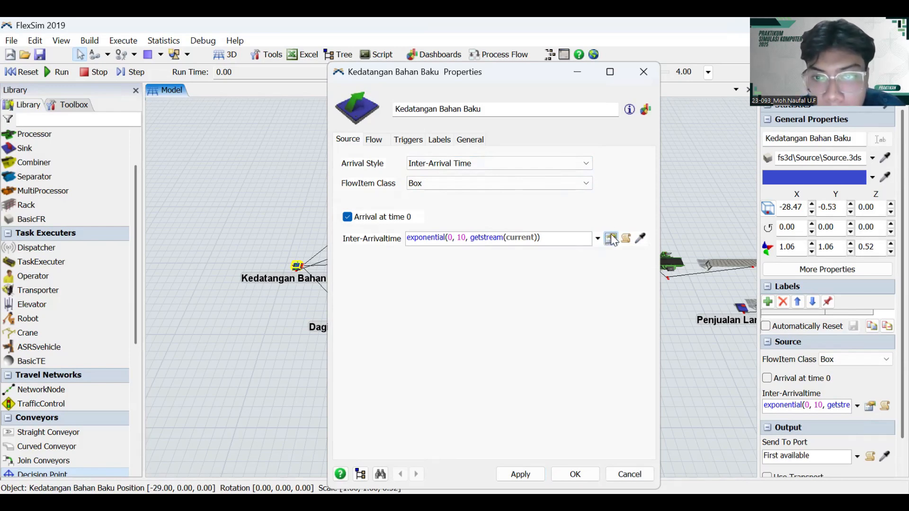
left_click(596, 239)
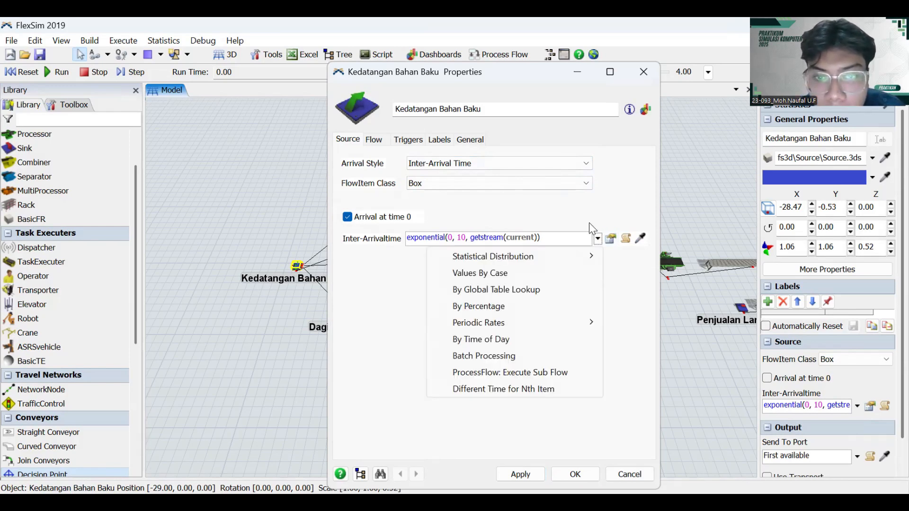
mouse_move(492, 327)
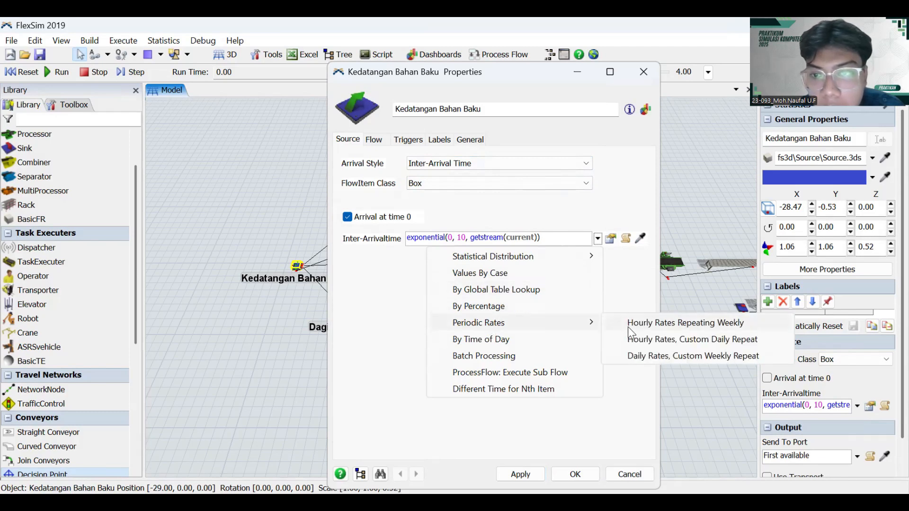
left_click(668, 339)
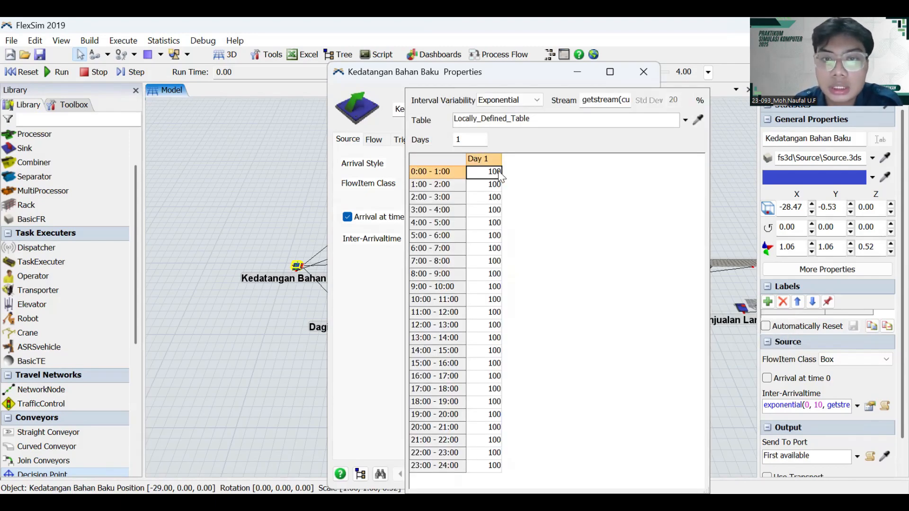
- Set all 24 hourly rates of Day 1, from 0:00 to 24:00, to 50 in the Inter-Arrivaltime table of Kedatangan Bahan Baku
double_click(498, 171)
type("5")
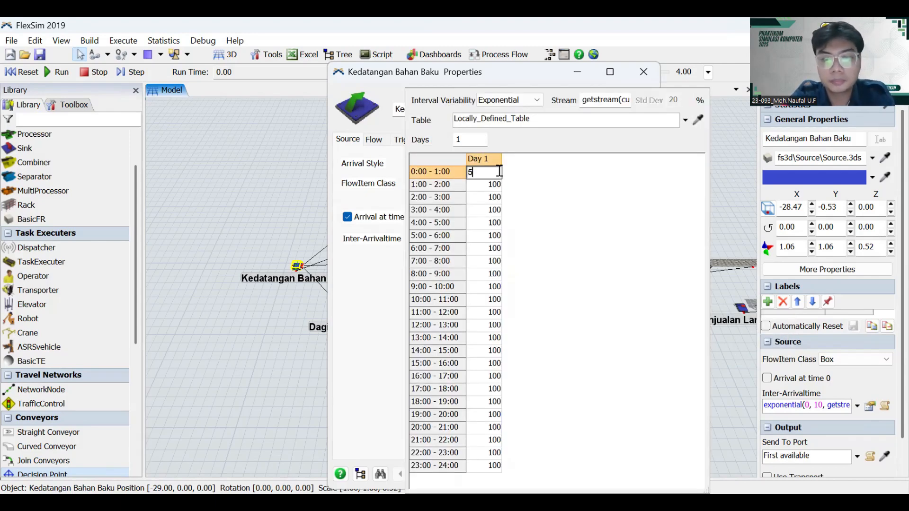
type("0")
key("Return")
type("50")
key("Return")
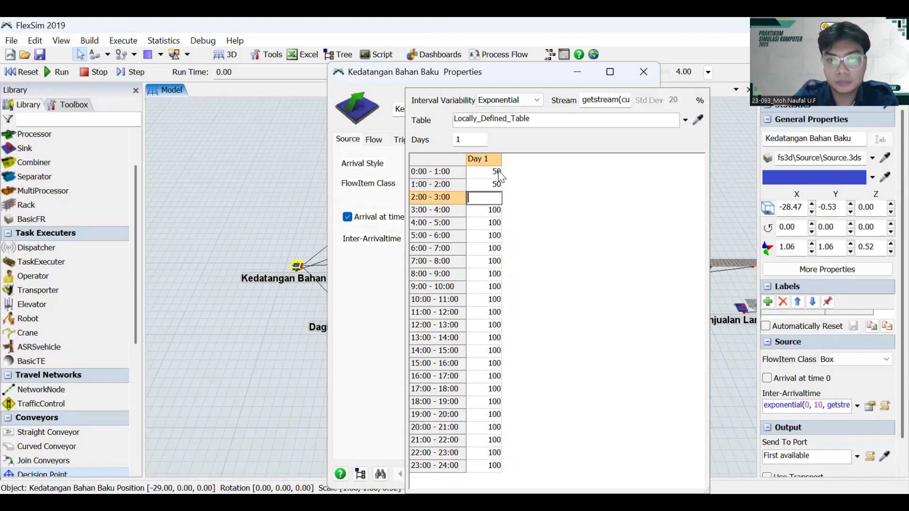
type("50")
key("Return")
type("50")
key("Return")
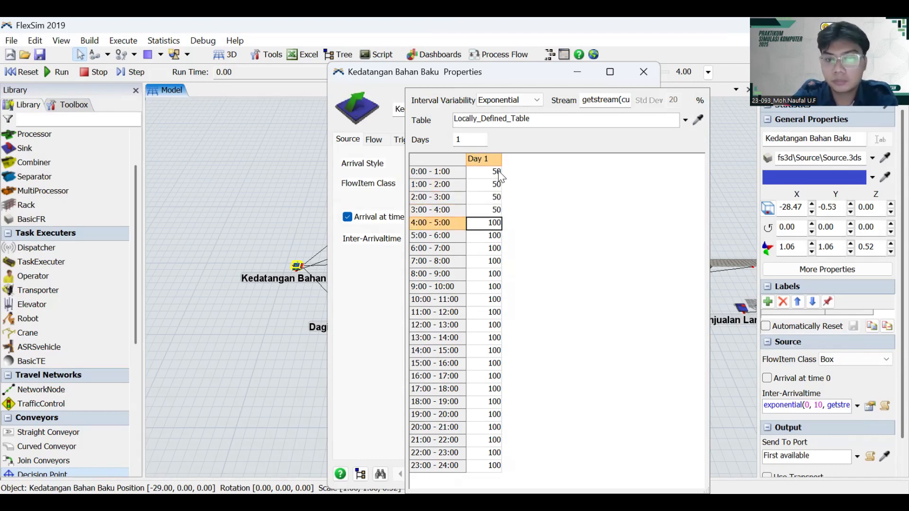
type("50")
key("Return")
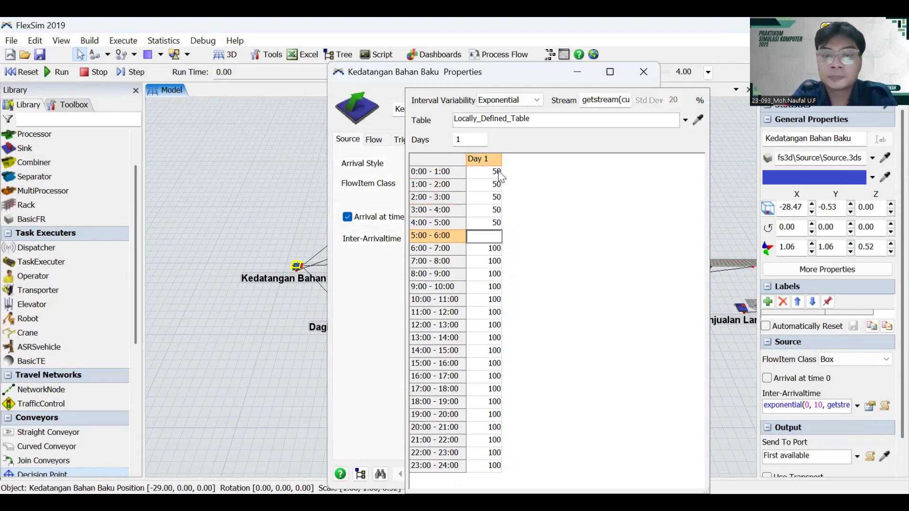
type("50")
key("Return")
type("50")
key("Return")
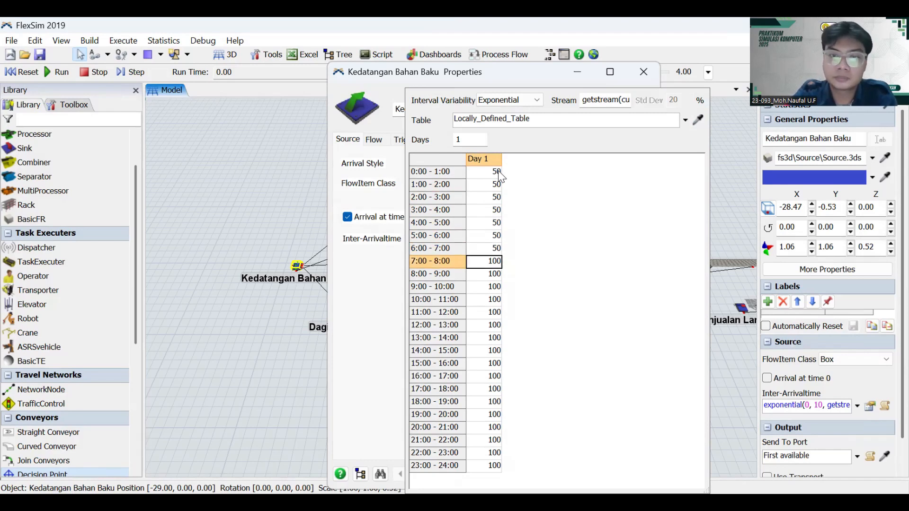
type("50")
key("Return")
type("50")
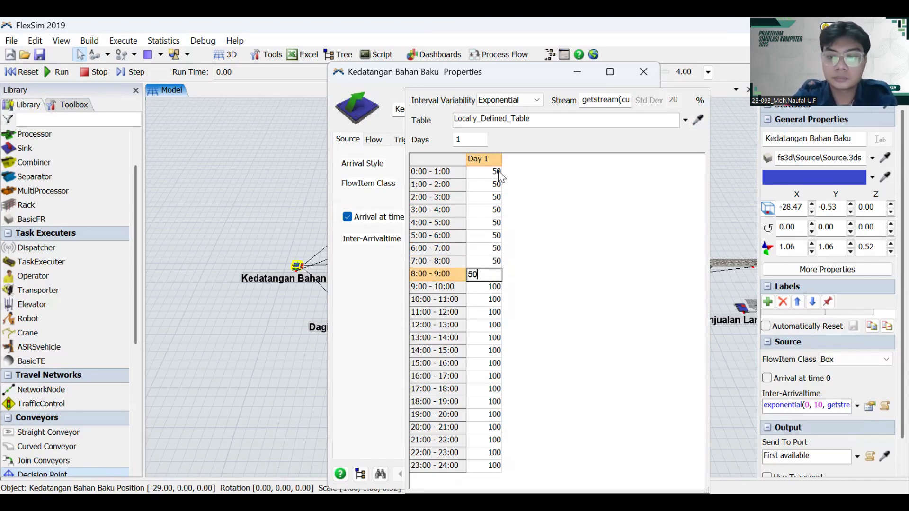
key("Return")
type("50")
key("Return")
type("5")
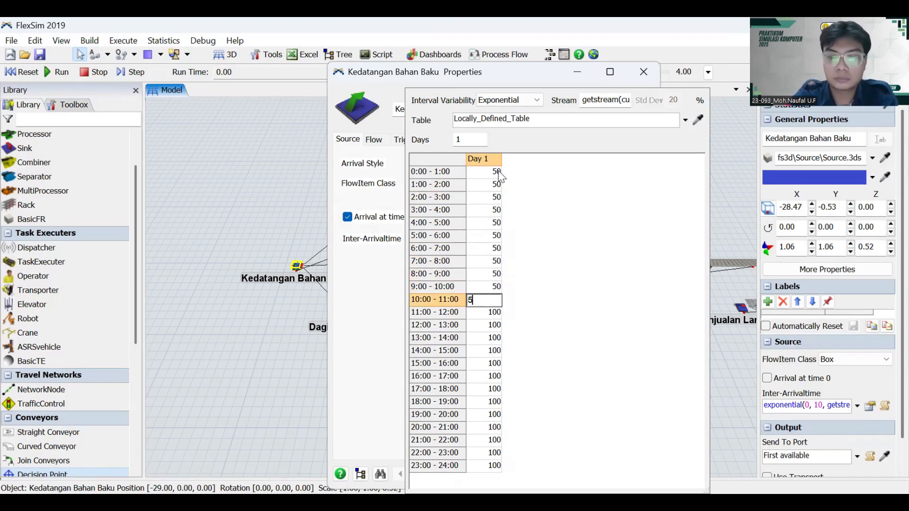
type("0")
key("Return")
type("50")
key("Return")
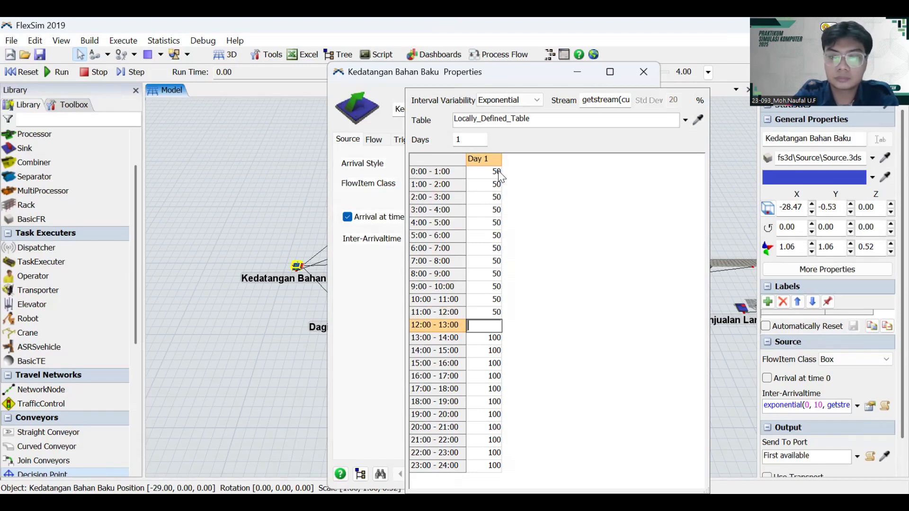
type("50")
key("Return")
type("50")
key("Return")
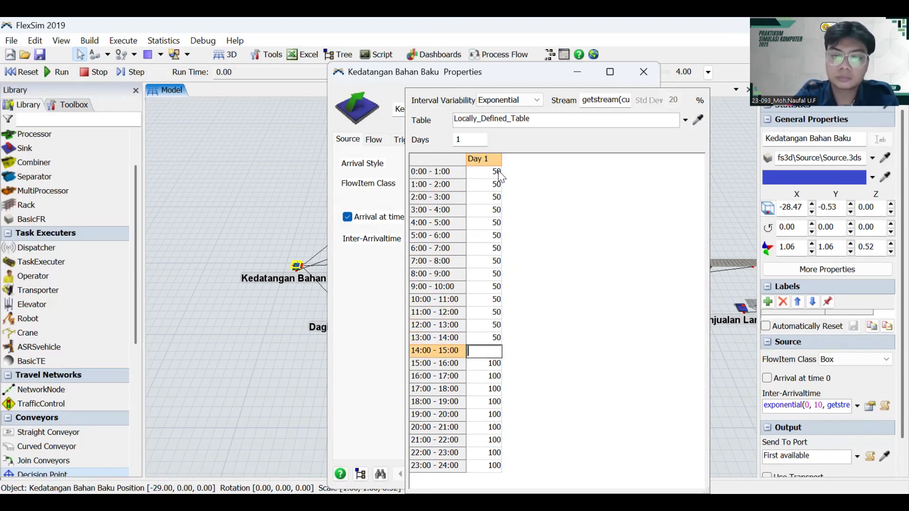
type("50")
key("Return")
type("50")
key("Return")
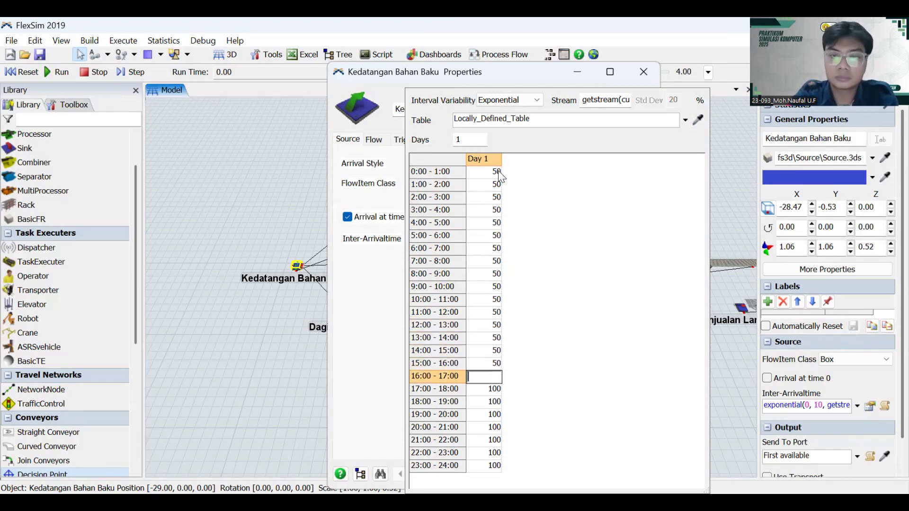
type("50")
key("Return")
type("50")
key("Return")
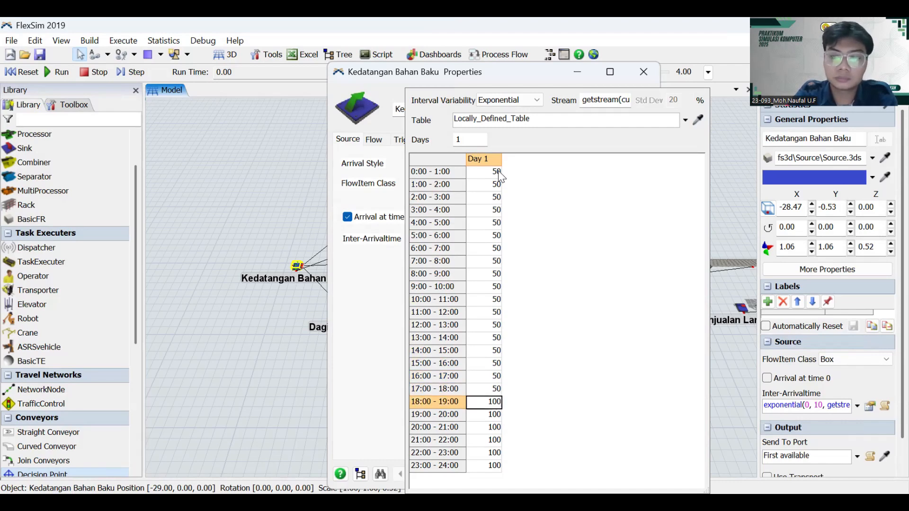
key("Return")
type("5")
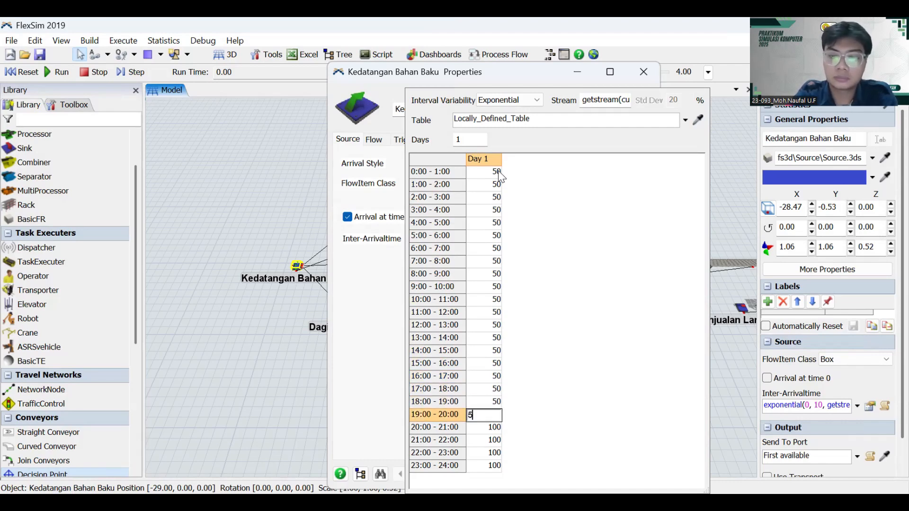
type("0")
key("Return")
type("50")
key("Return")
type("5")
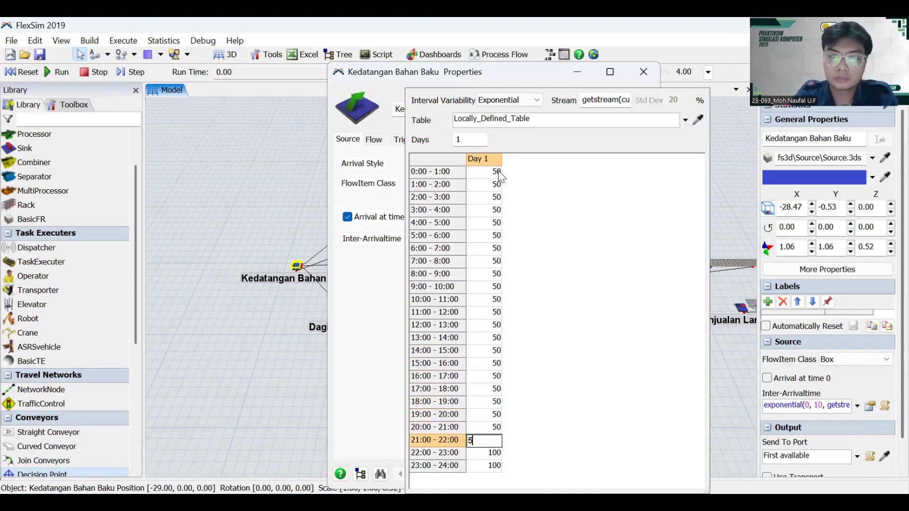
type("0")
key("Return")
type("50")
key("Return")
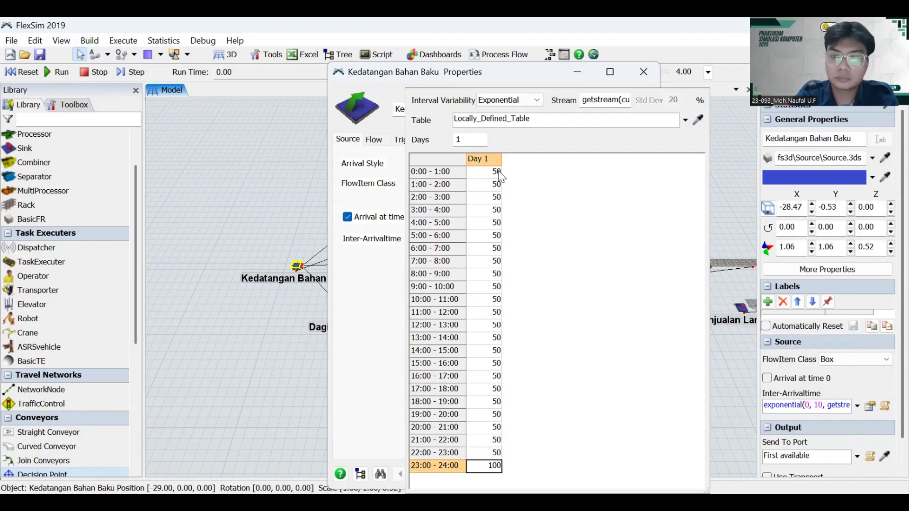
type("50")
key("Return")
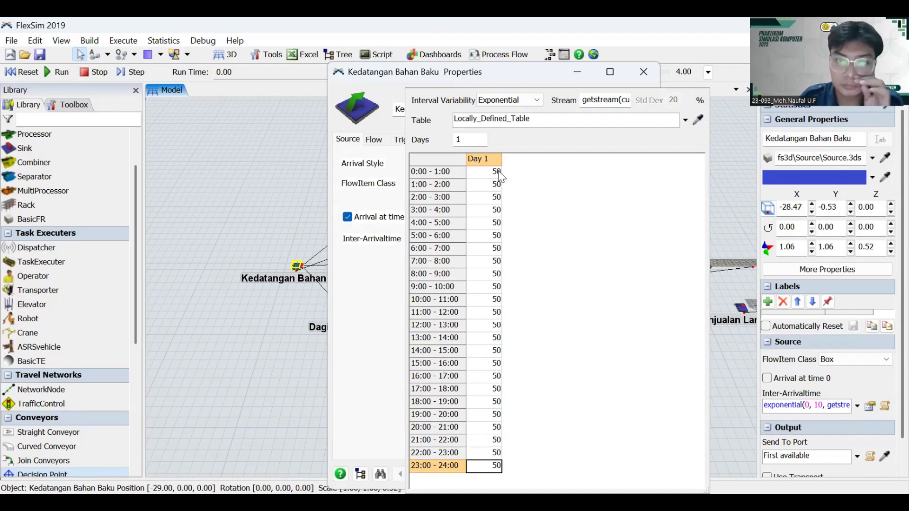
left_click(377, 273)
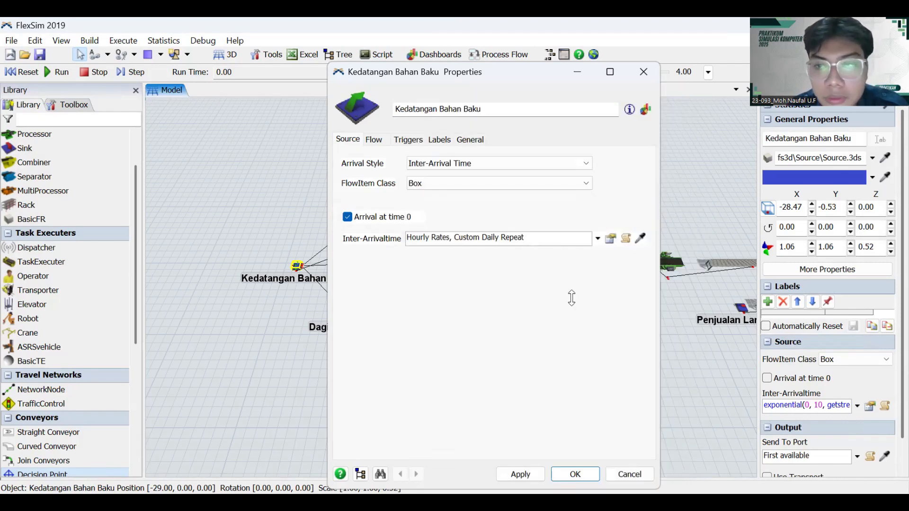
- Enable Use Transport in the output flow of Kedatangan Bahan Baku, keeping the object connected to center port 1
left_click(373, 139)
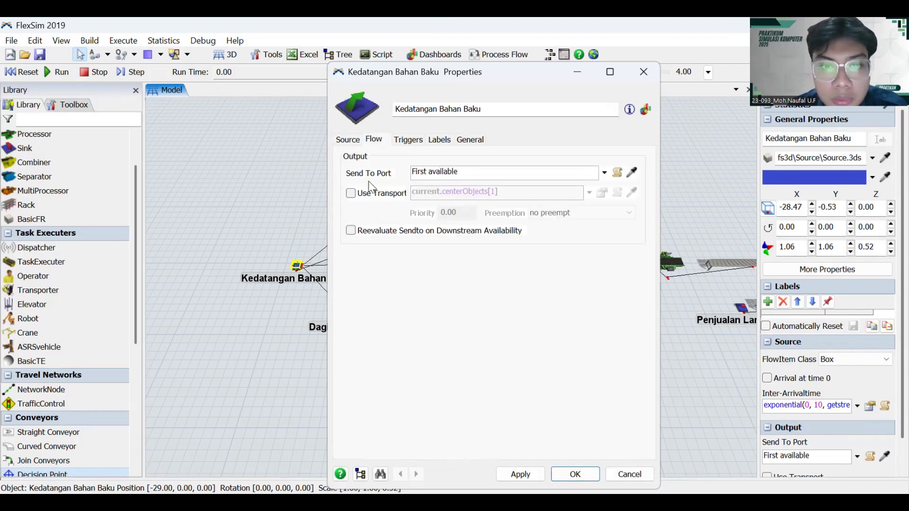
left_click(350, 194)
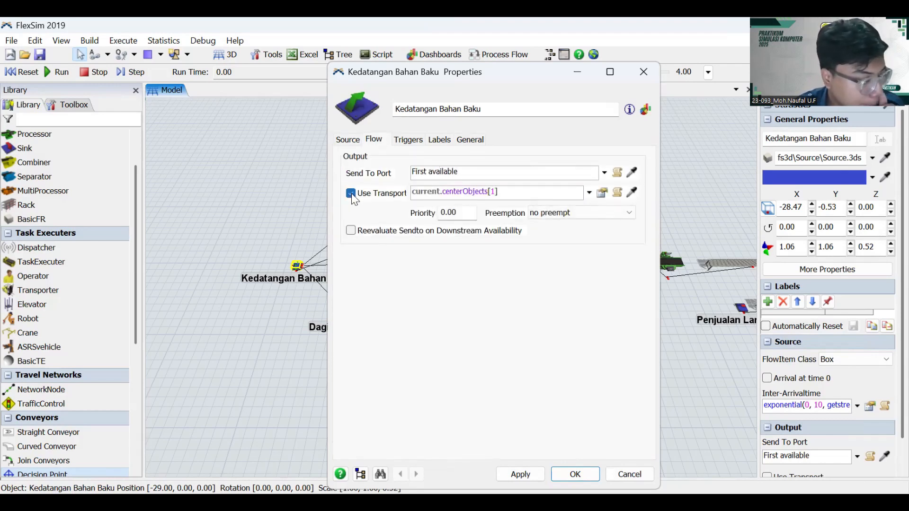
left_click(589, 193)
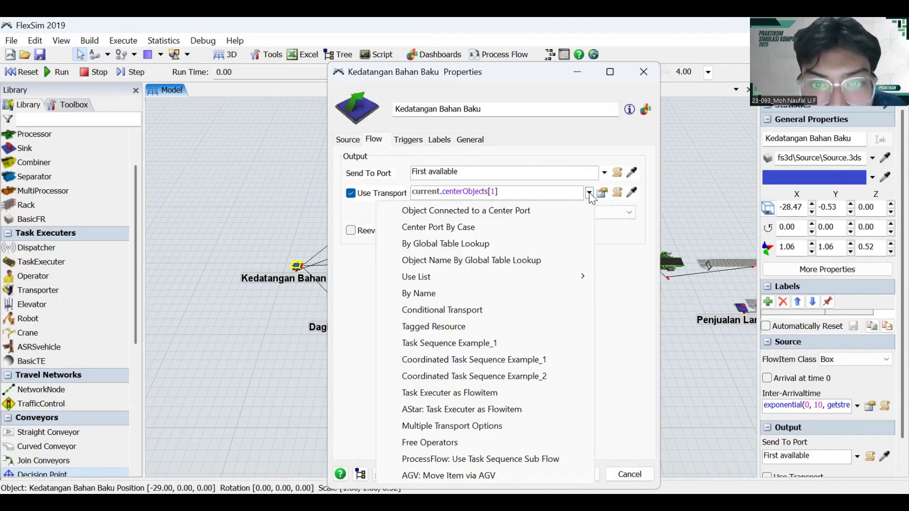
left_click(602, 198)
left_click(601, 195)
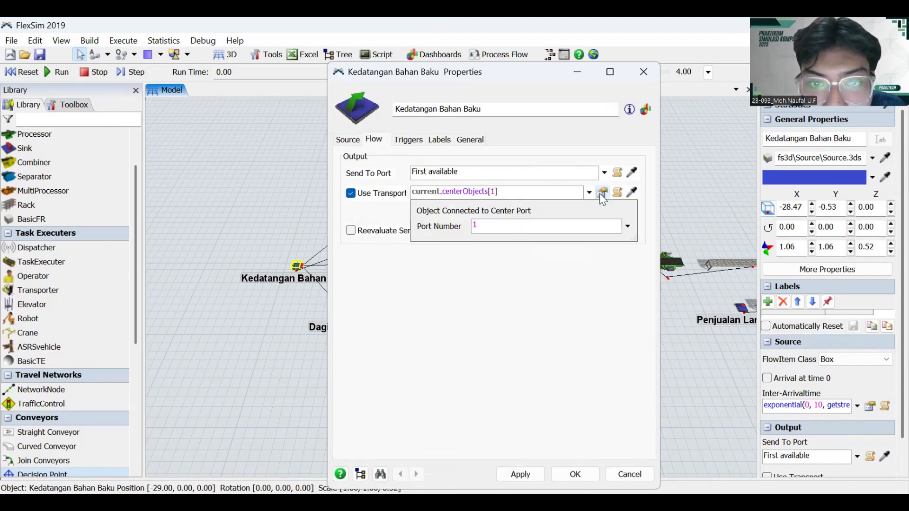
left_click(525, 263)
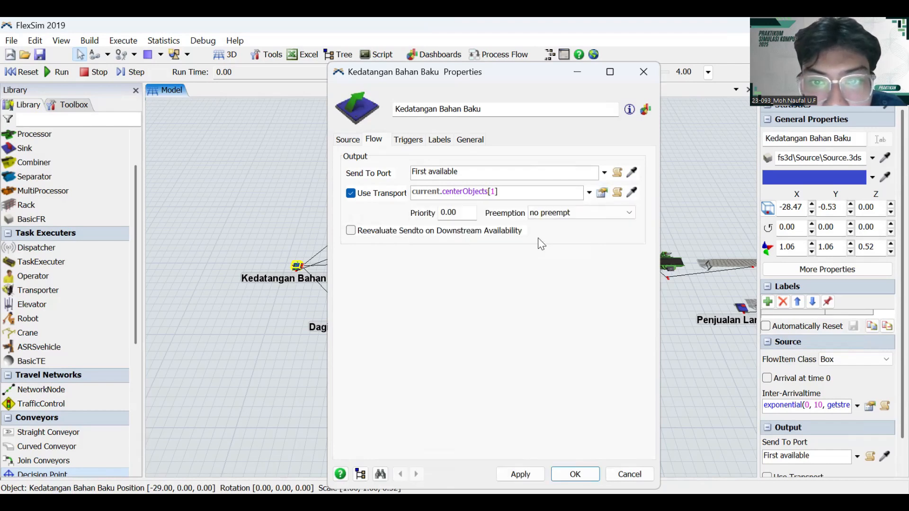
- Set Send To Port to Port By Case with cases 1, 2 and 3 added, sending case 2 to port 2
left_click(604, 173)
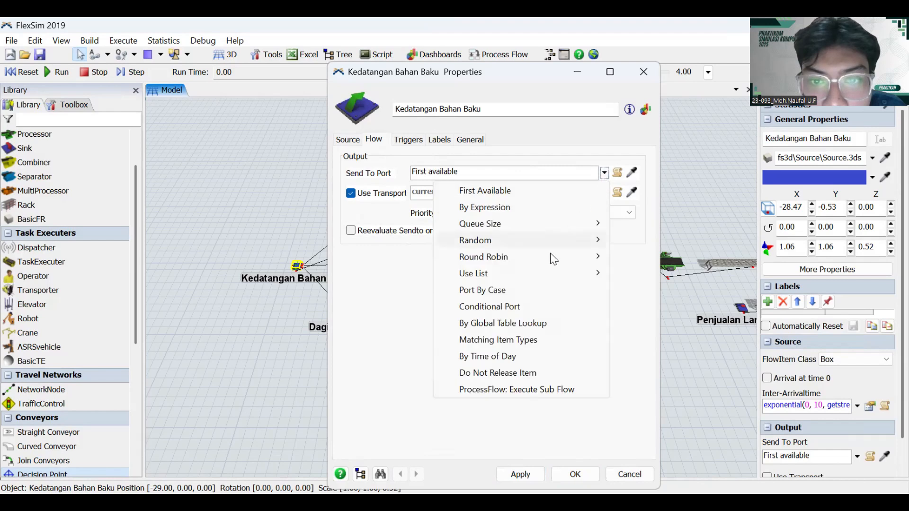
left_click(508, 290)
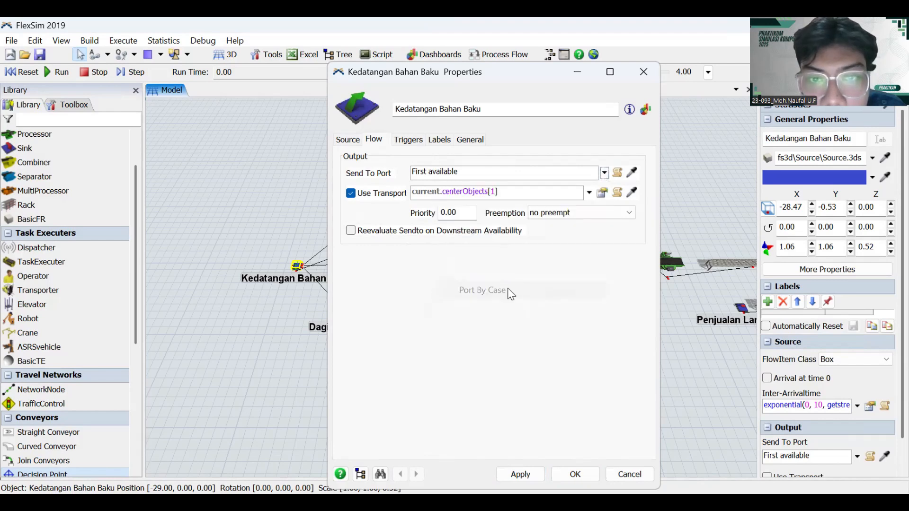
left_click(606, 211)
left_click(606, 211)
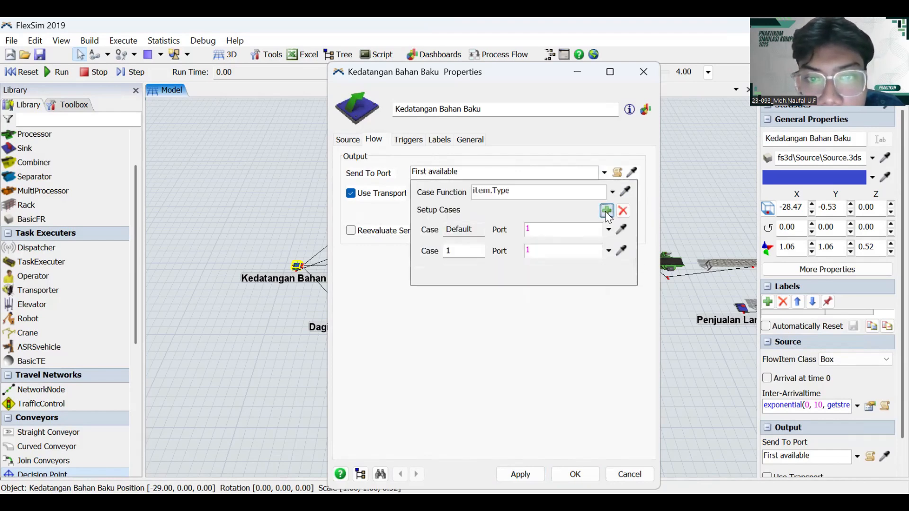
left_click(606, 211)
left_click(530, 272)
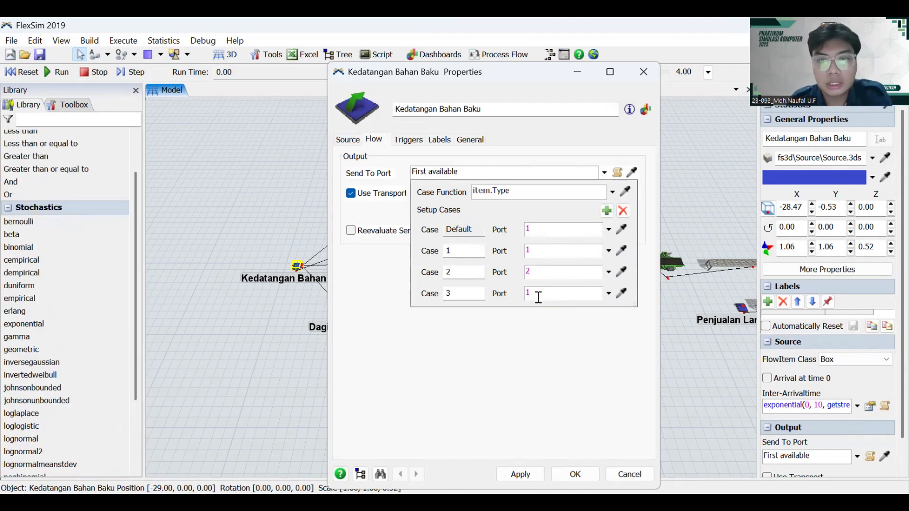
left_click(552, 353)
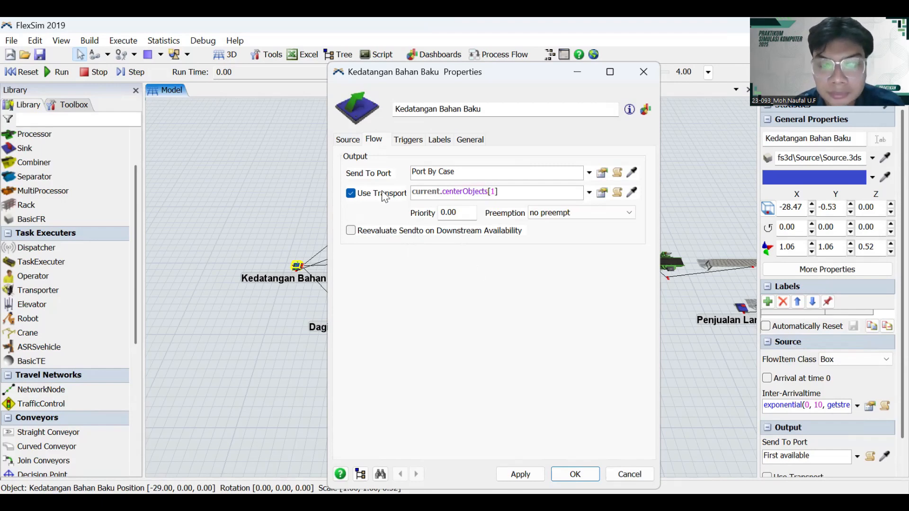
- Add an On Creation trigger to Kedatangan Bahan Baku with the Set Label data action
left_click(408, 142)
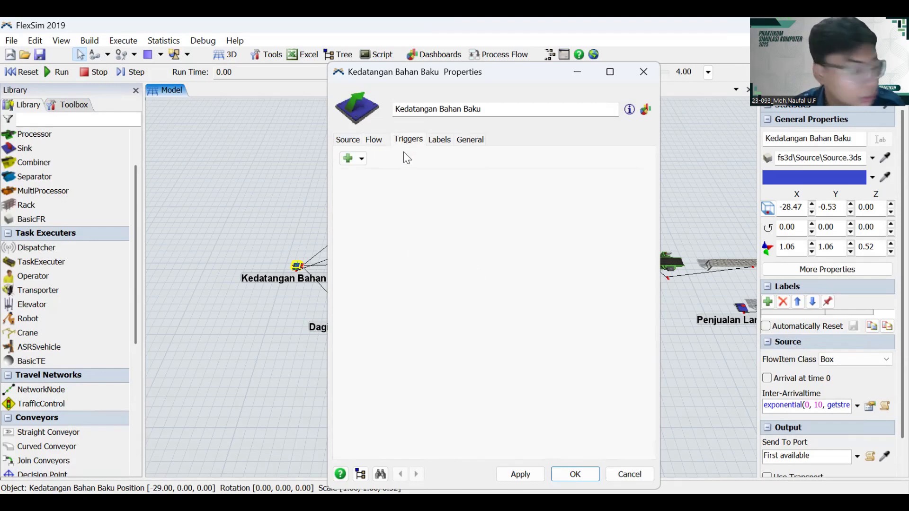
left_click(347, 160)
left_click(391, 175)
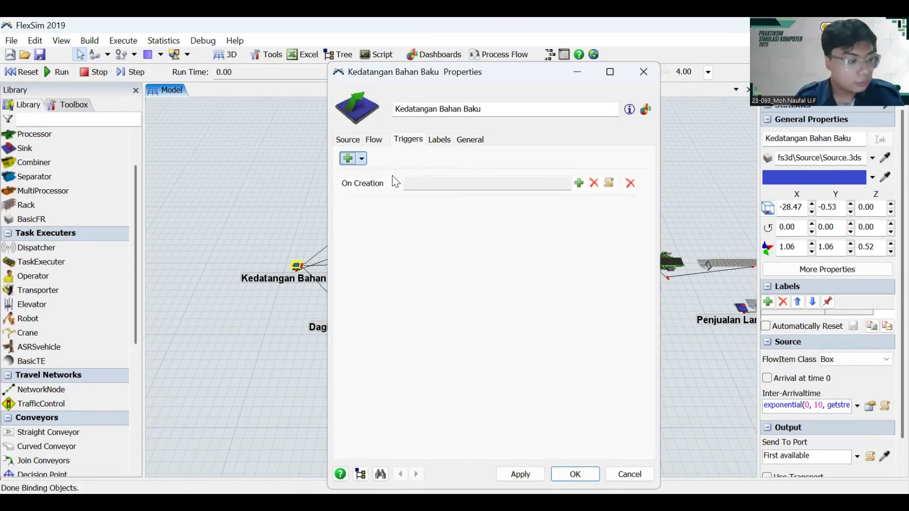
left_click(579, 183)
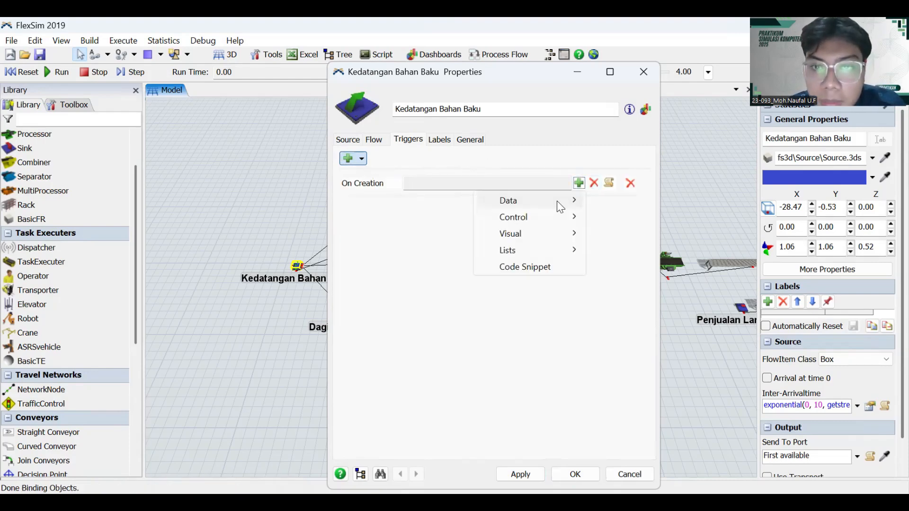
mouse_move(556, 201)
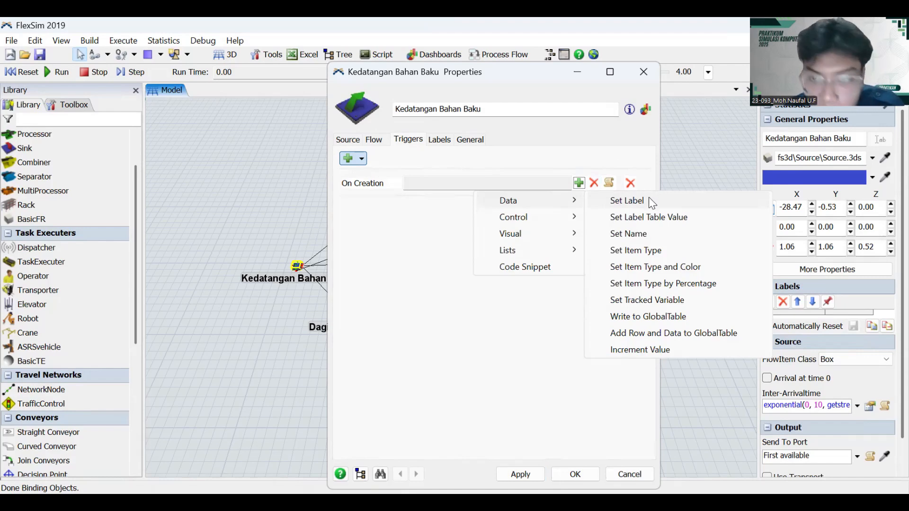
left_click(646, 202)
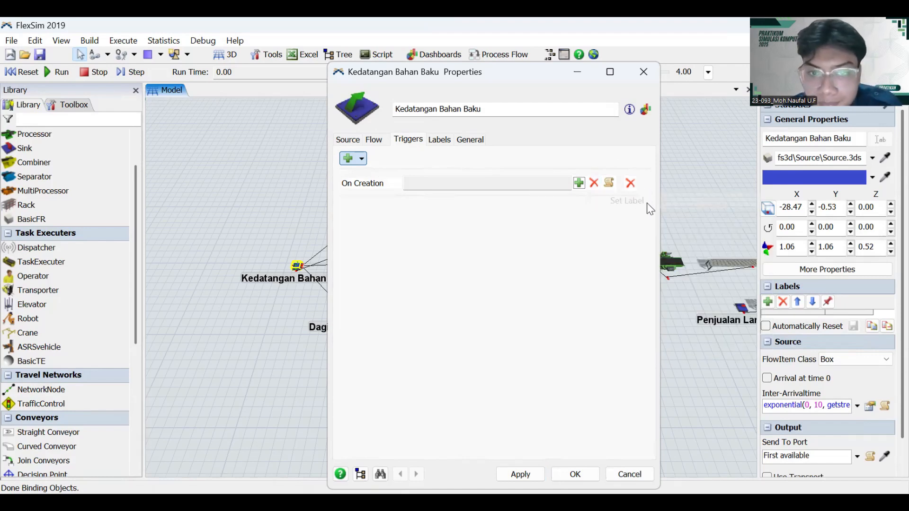
- Name the label in the On Creation trigger's Set Label action "ProductType"
left_click(497, 231)
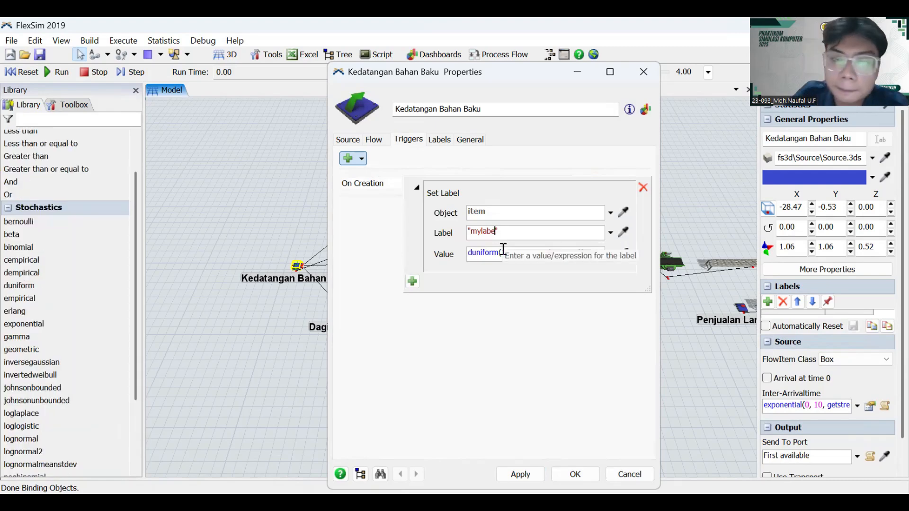
key("BackSpace")
key("BackSpace")
key("BackSpace")
key("BackSpace")
key("BackSpace")
key("BackSpace")
key("BackSpace")
type("Product")
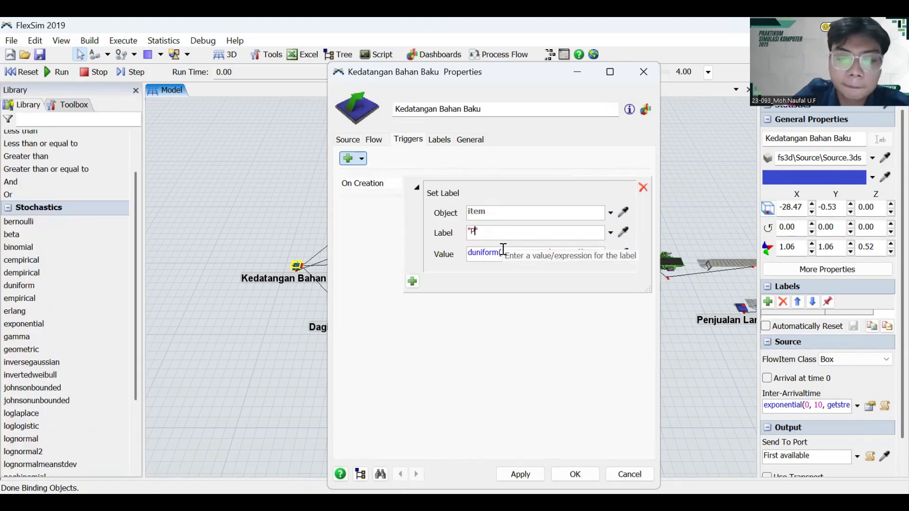
type("Type")
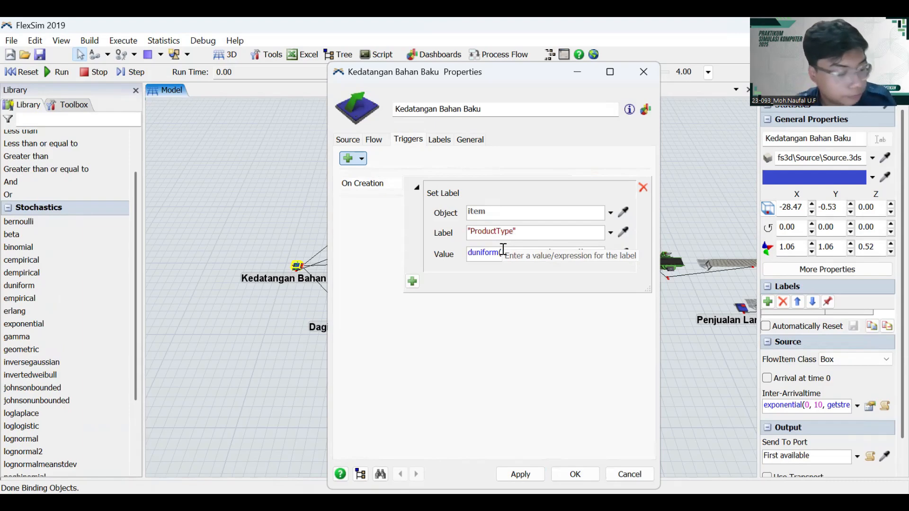
left_click(480, 305)
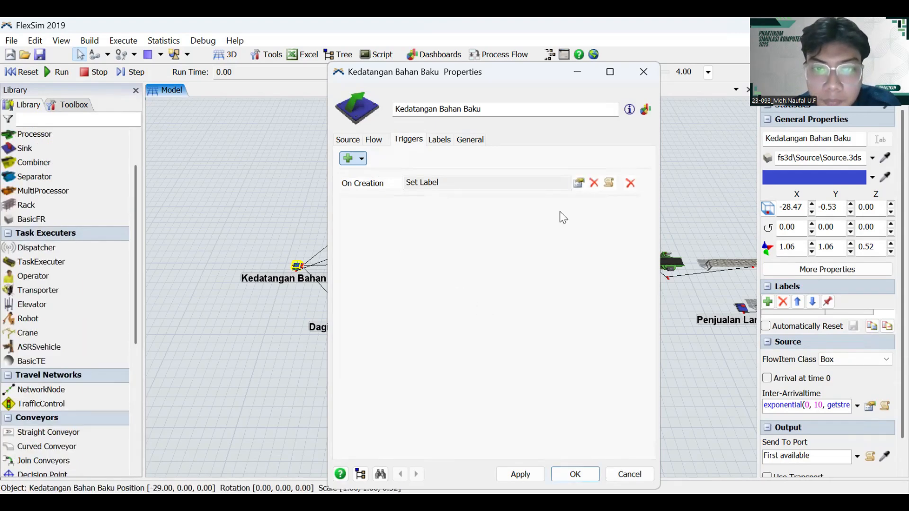
left_click(578, 184)
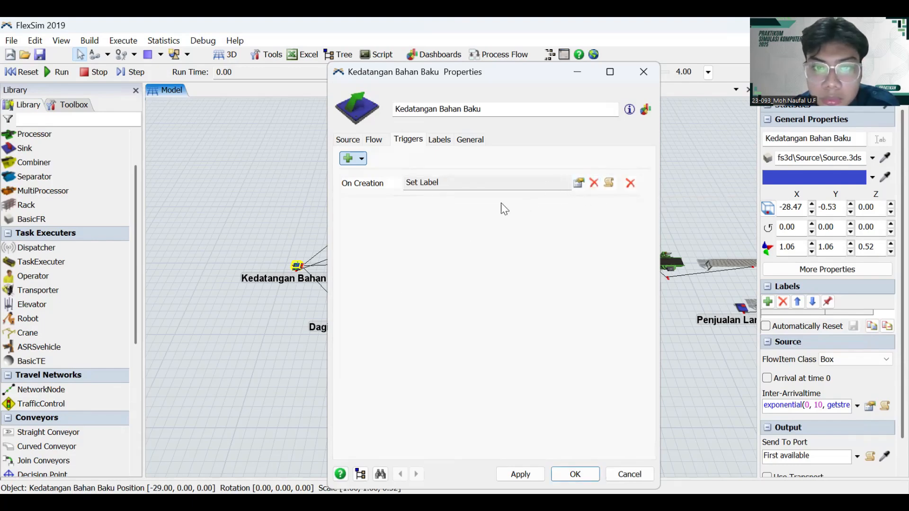
left_click(349, 159)
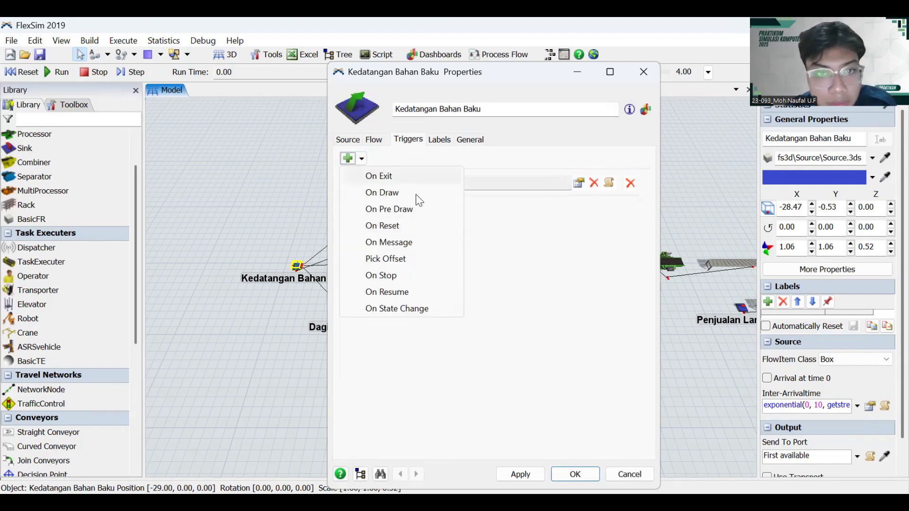
left_click(489, 252)
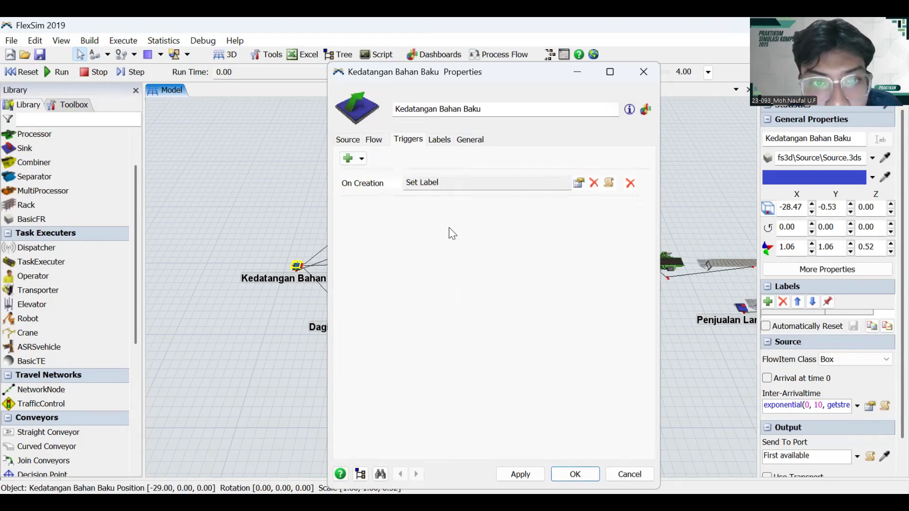
left_click(363, 161)
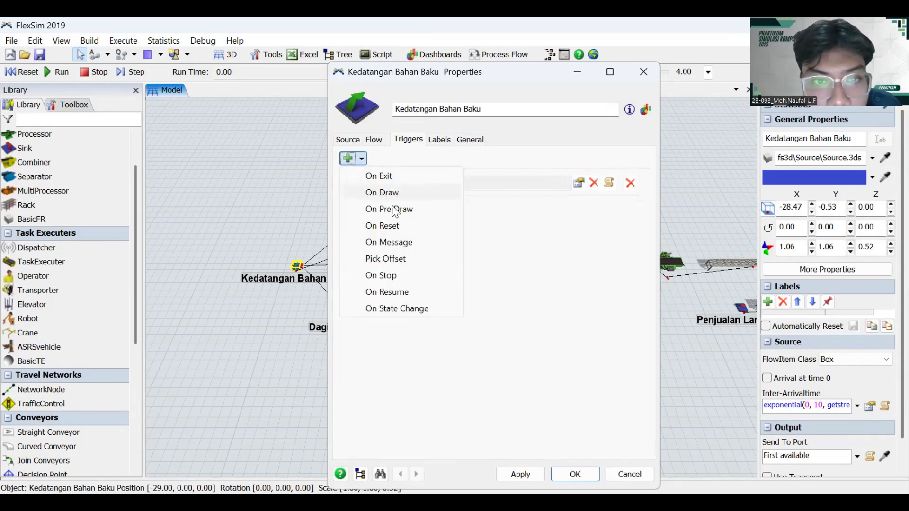
left_click(497, 263)
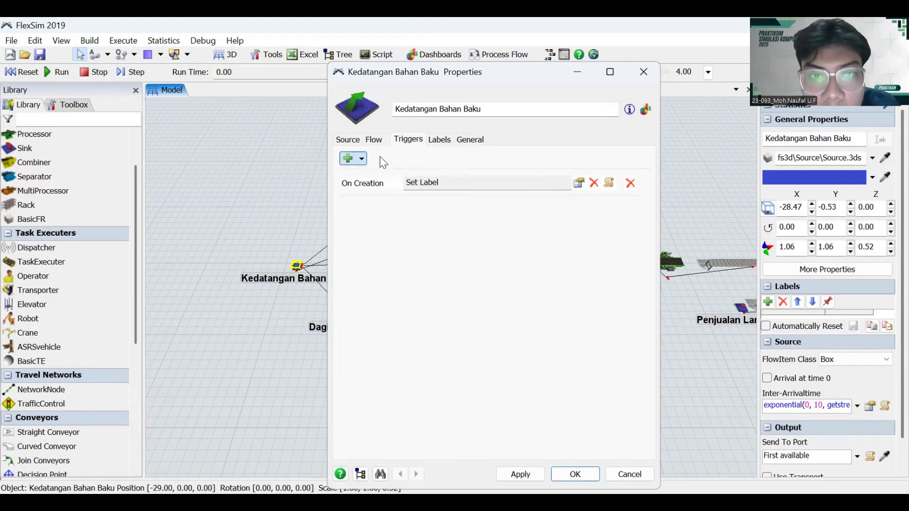
- Add a Set Color By Case action with three cases to the On Creation trigger of Kedatangan Bahan Baku
left_click(578, 184)
left_click(411, 281)
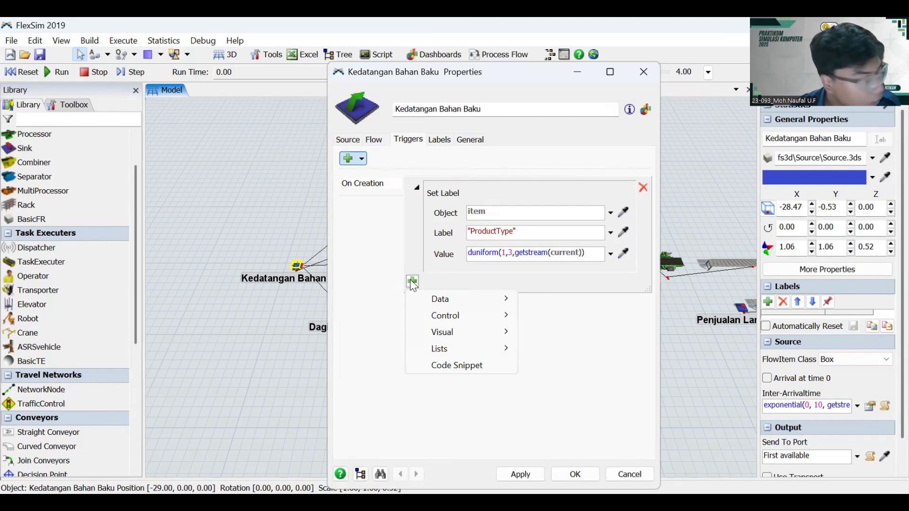
mouse_move(477, 338)
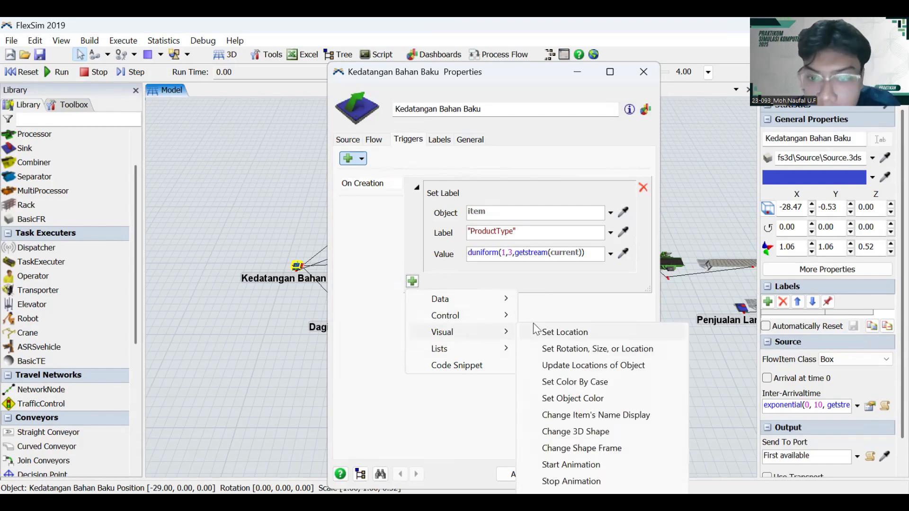
left_click(594, 384)
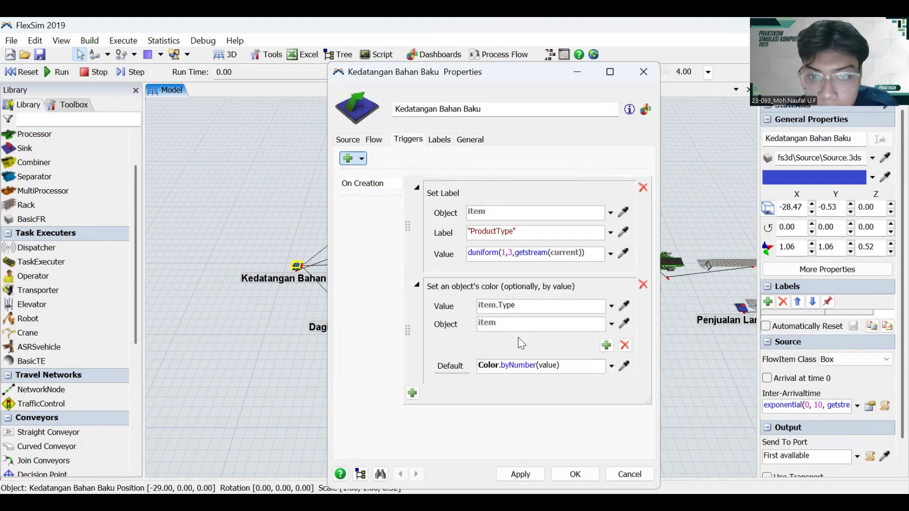
left_click(607, 345)
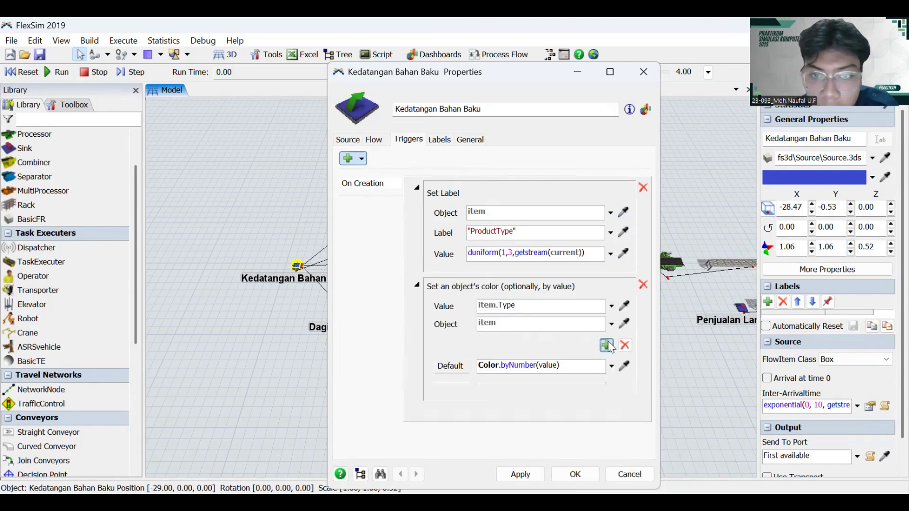
left_click(607, 345)
left_click(606, 345)
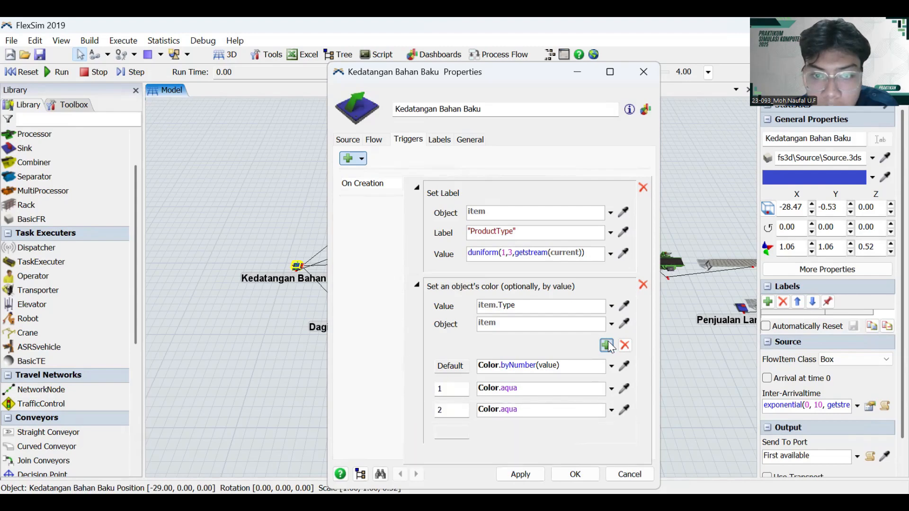
- Set the case colors to pink for 1, red for 2 and blue for 3, and apply the Kedatangan Bahan Baku properties
left_click(611, 389)
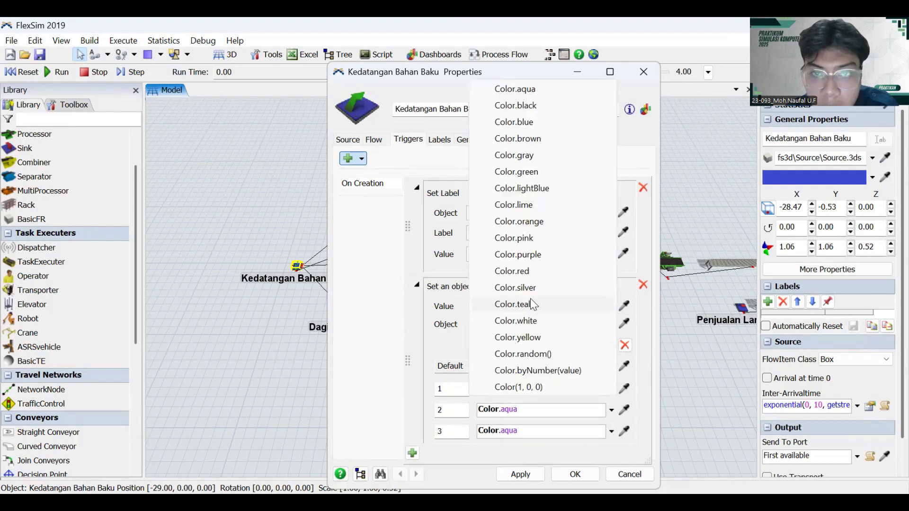
left_click(543, 234)
left_click(611, 409)
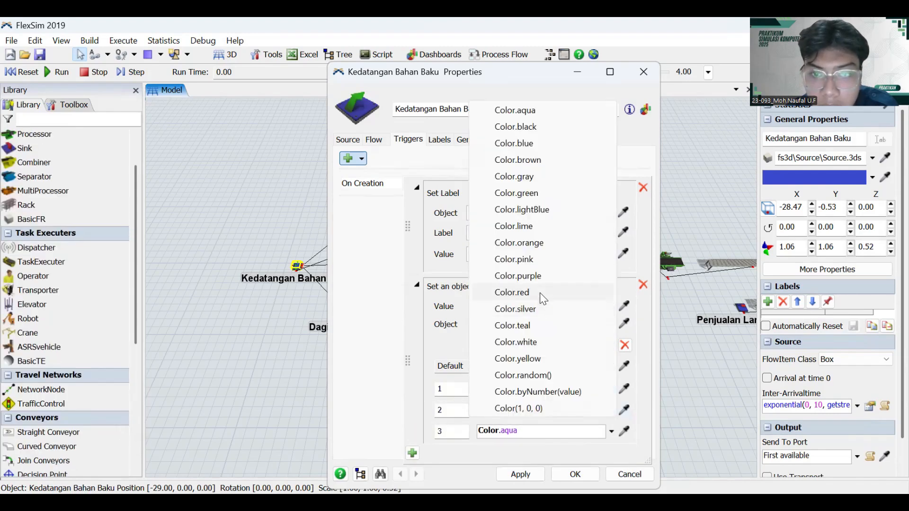
left_click(504, 292)
left_click(612, 431)
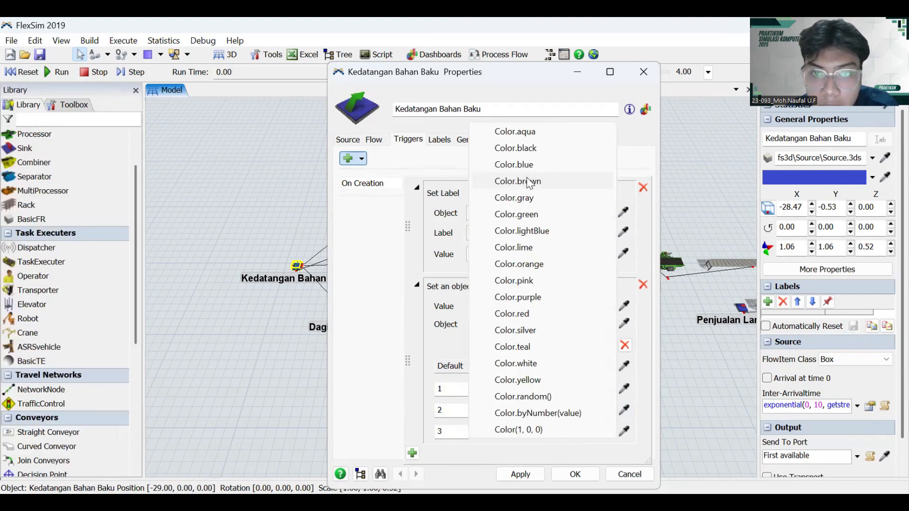
left_click(511, 164)
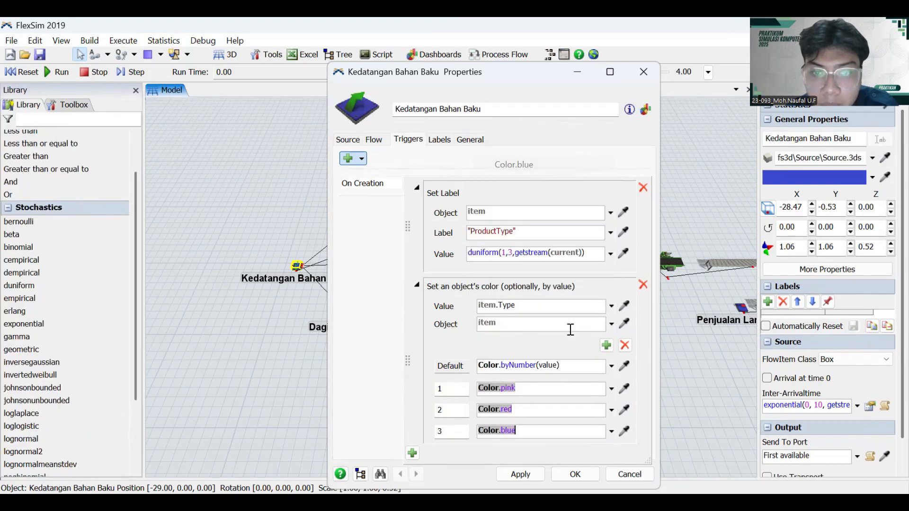
left_click(383, 385)
left_click(429, 155)
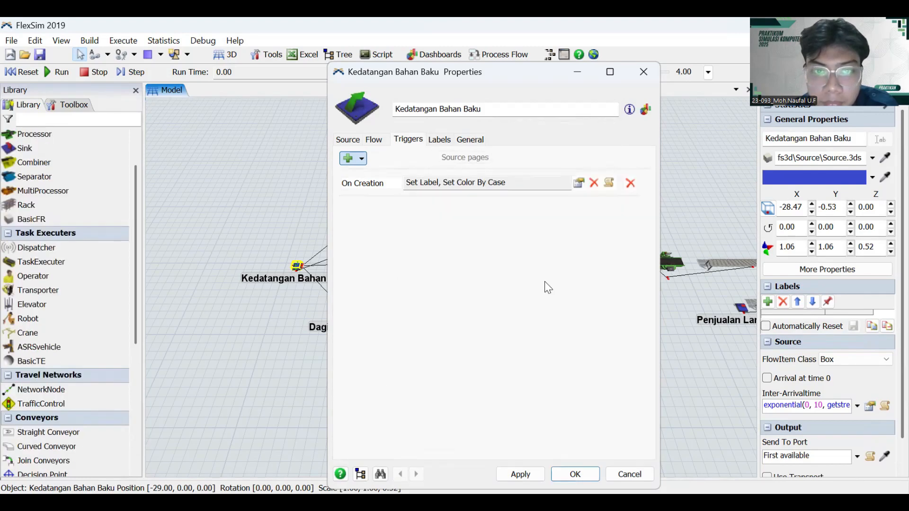
left_click(519, 473)
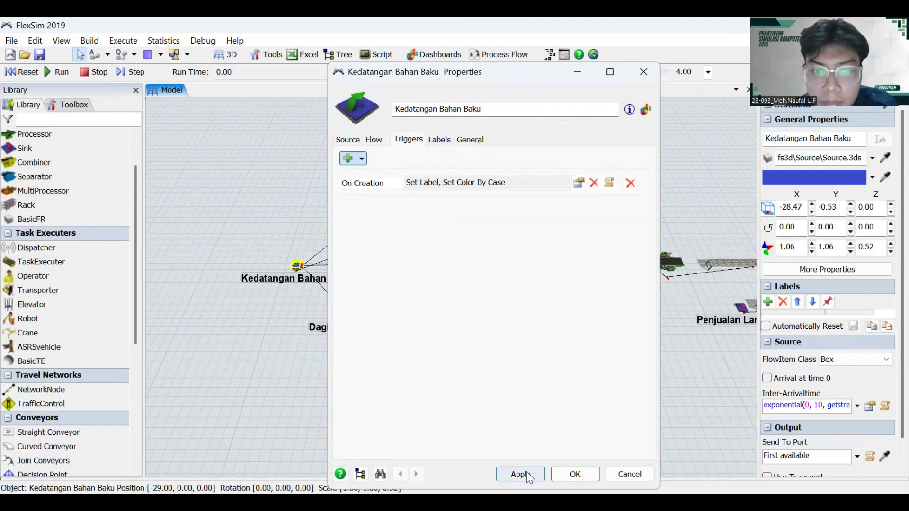
left_click(577, 474)
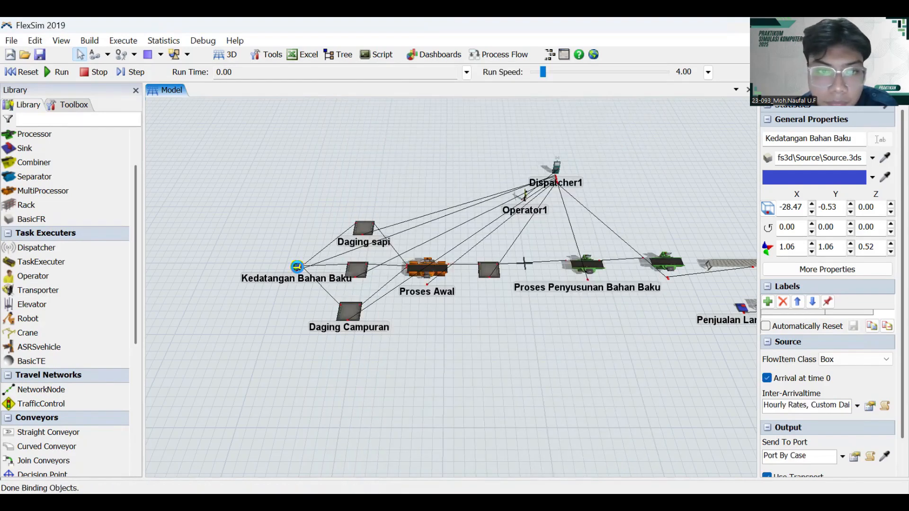
- Check the arrival, output flow and trigger settings of Kedatangan Bahan Baku
double_click(297, 267)
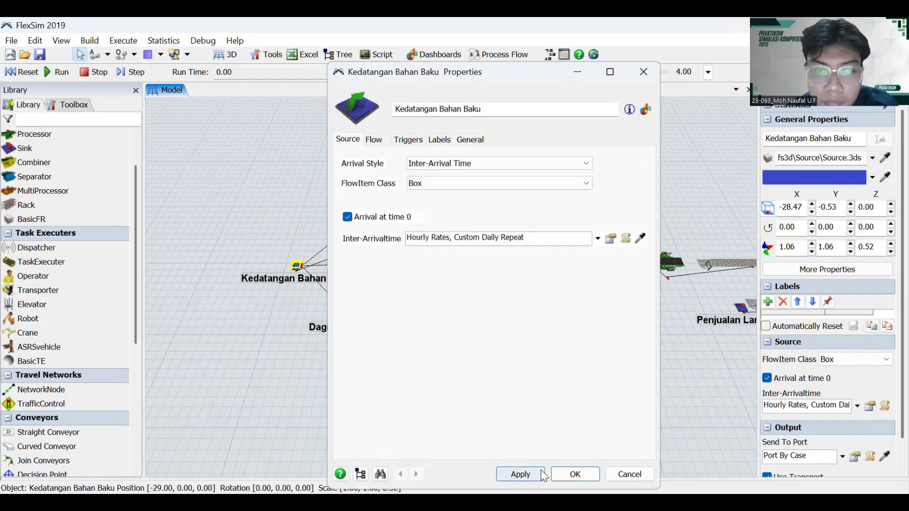
left_click(373, 139)
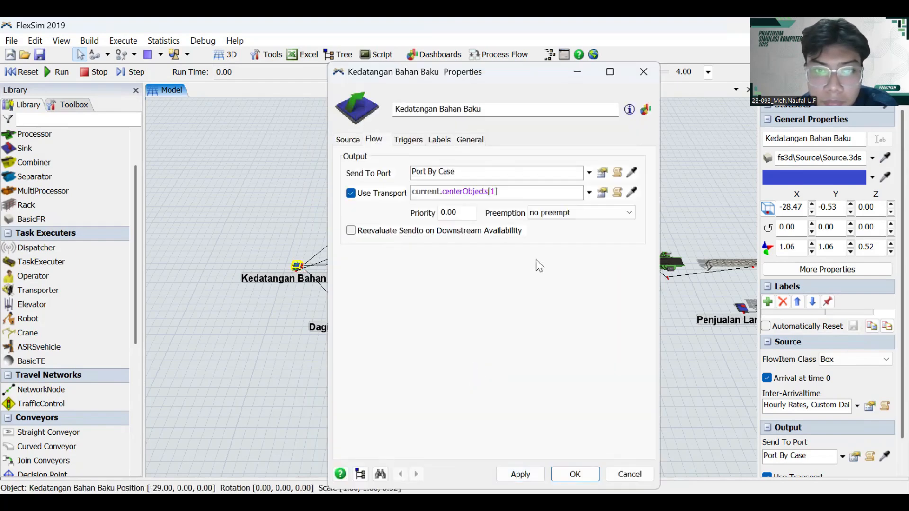
left_click(407, 139)
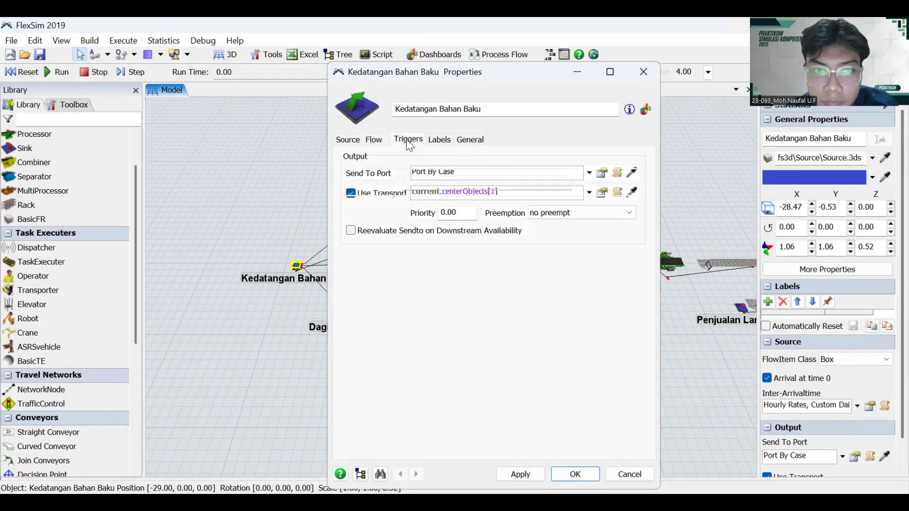
left_click(518, 473)
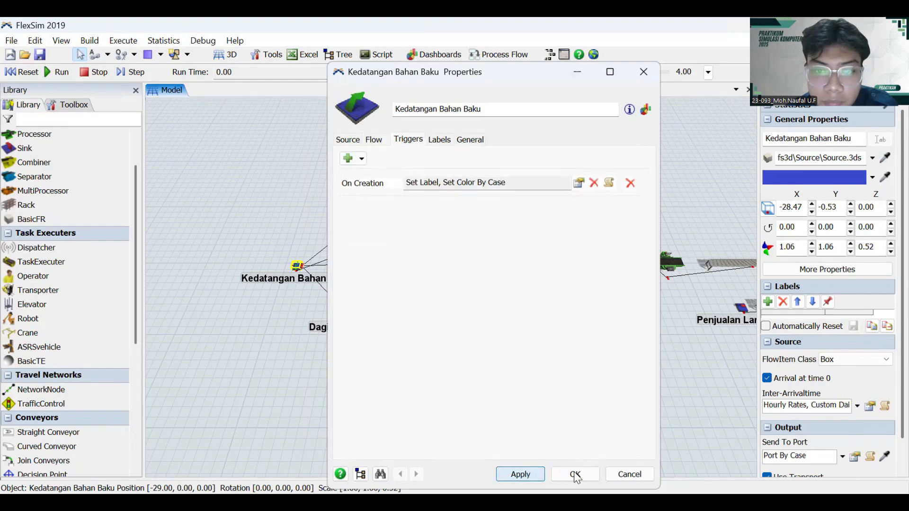
left_click(575, 474)
- Set the Maximum Content of the Daging sapi queue to 30
left_click(363, 229)
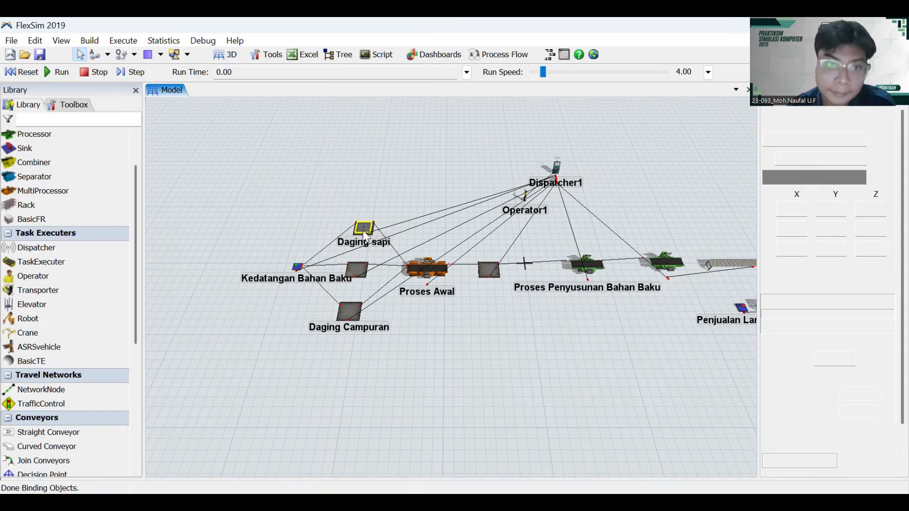
double_click(362, 230)
double_click(353, 160)
key("BackSpace")
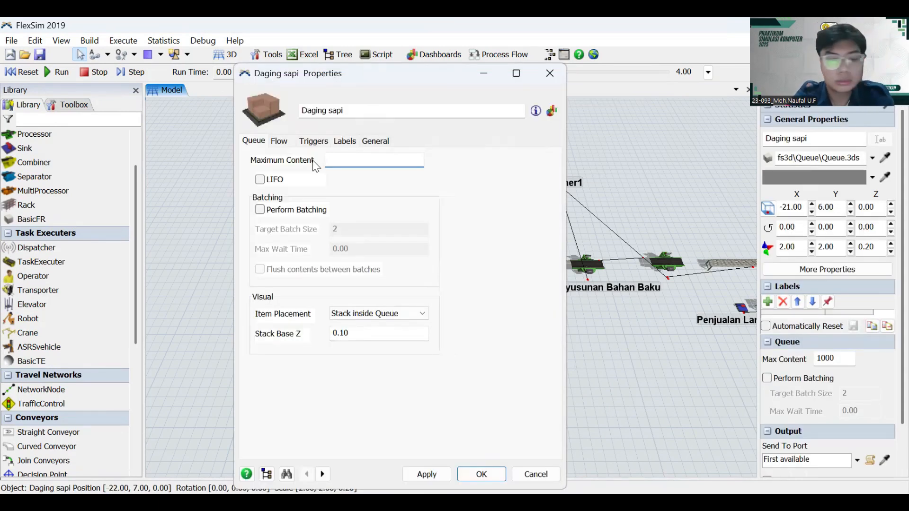
type("30")
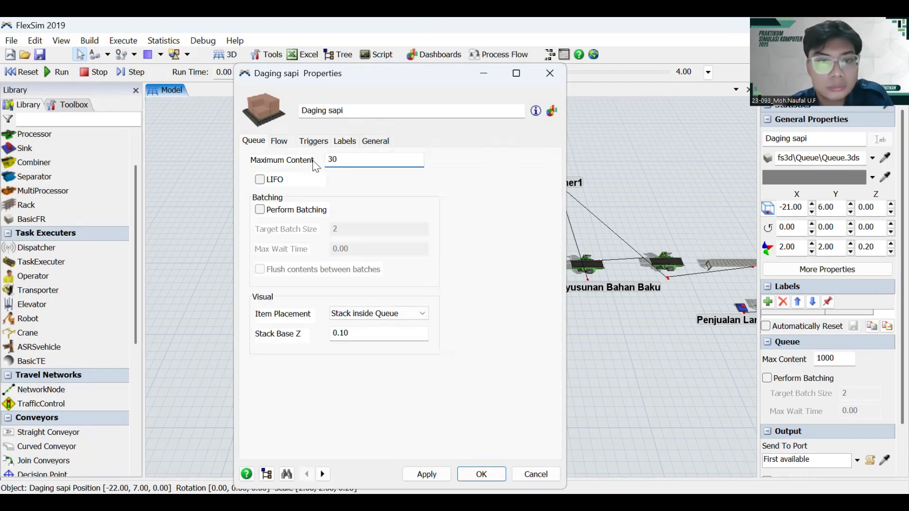
- Enable Use Transport in the output flow of the Daging sapi queue
left_click(278, 142)
left_click(257, 194)
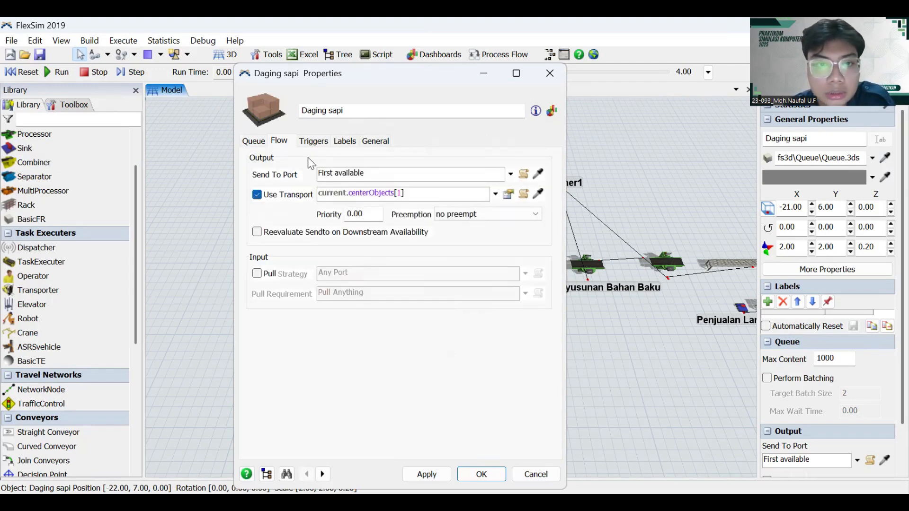
left_click(312, 141)
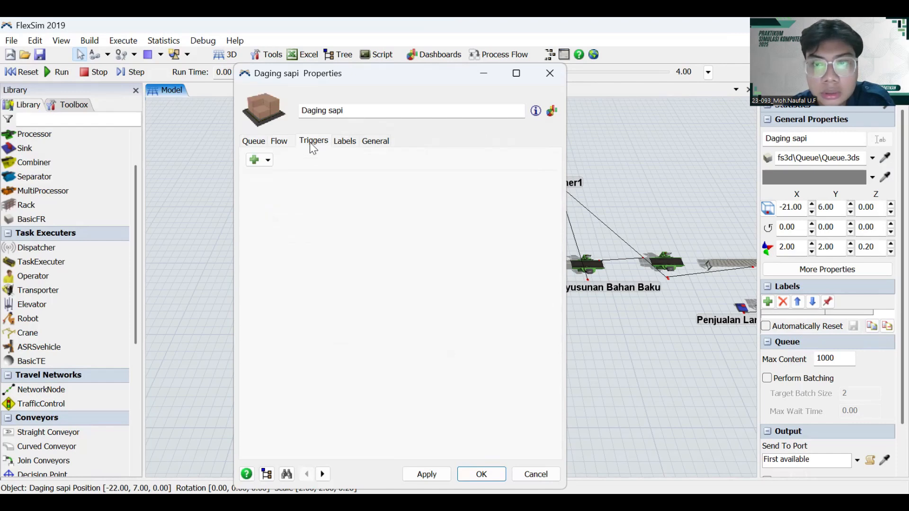
- Enable Perform Batching for Daging sapi with a Target Batch Size of 5 and apply the properties
left_click(251, 145)
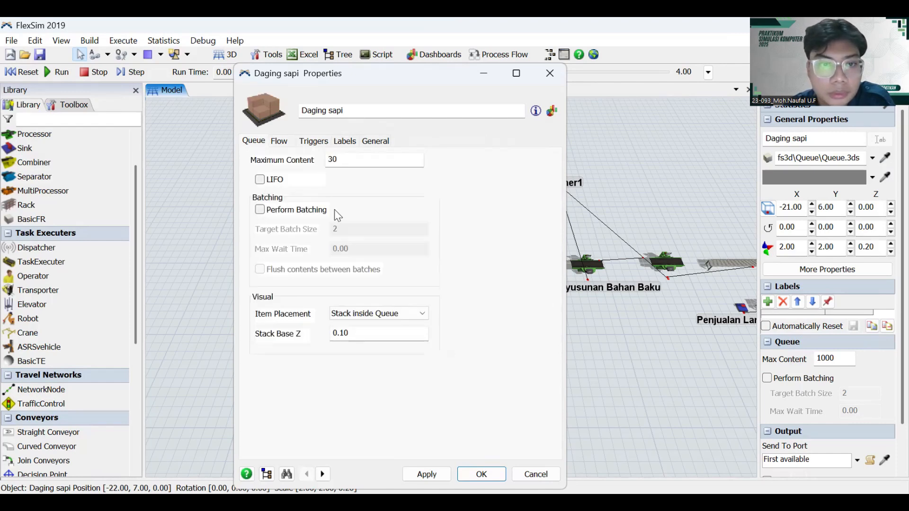
left_click(263, 212)
left_click(351, 228)
type("5")
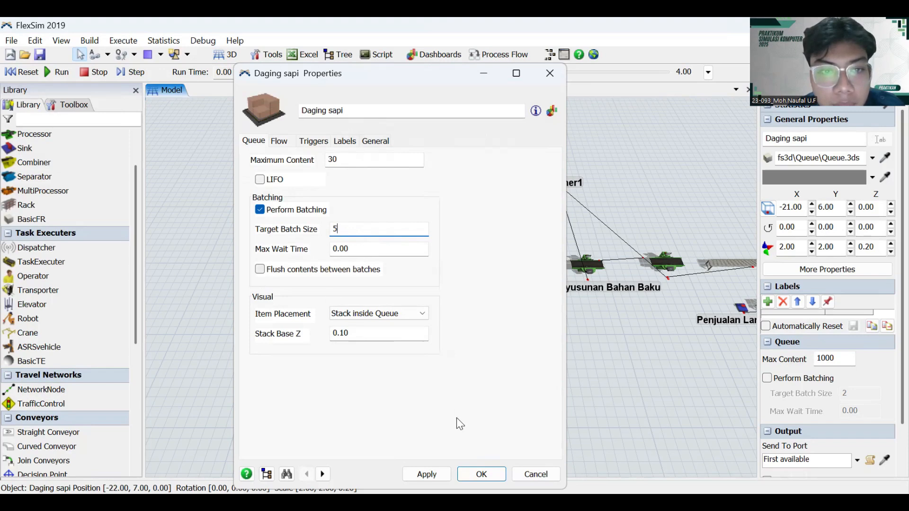
left_click(428, 473)
left_click(479, 473)
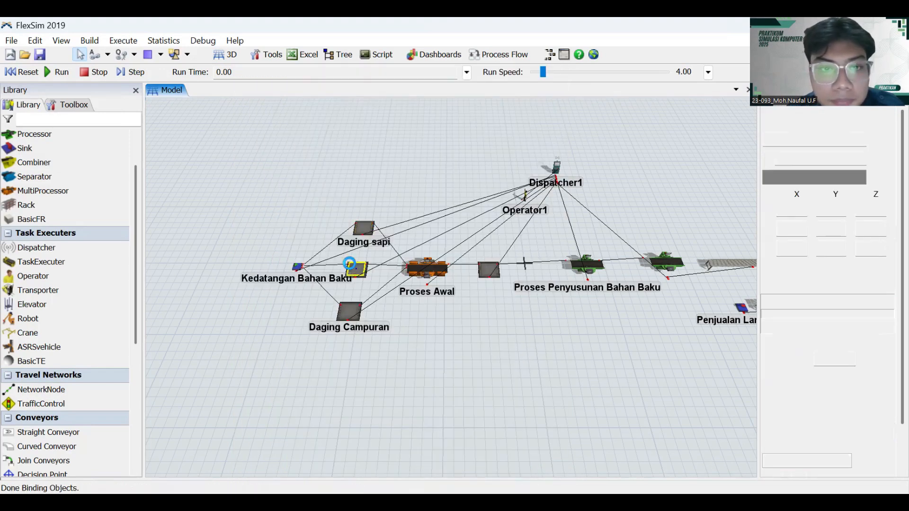
- Set Daging Ayam's Maximum Content to 30 and enable Perform Batching with a Target Batch Size of 5
double_click(350, 263)
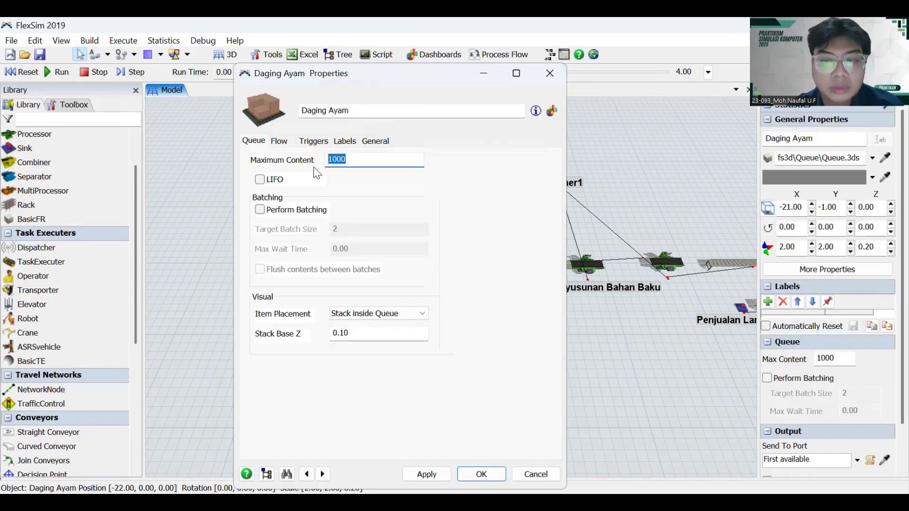
type("30")
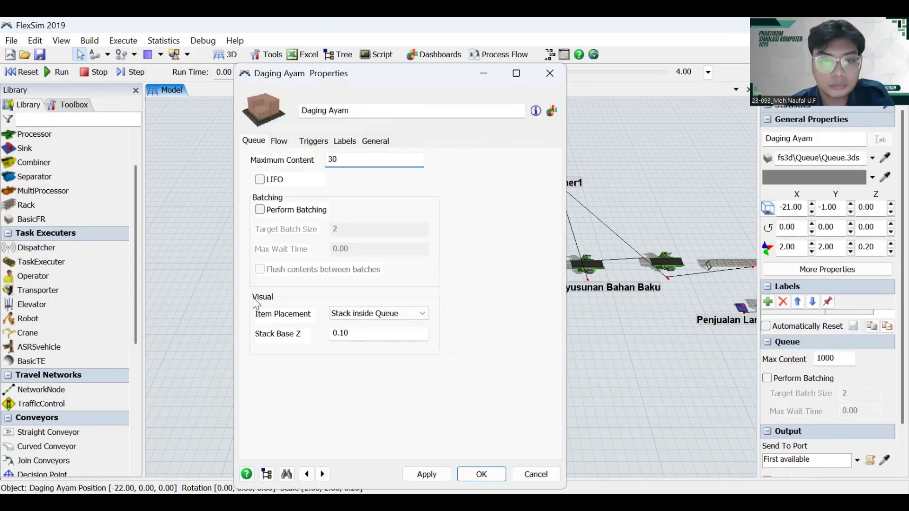
left_click(259, 209)
double_click(363, 230)
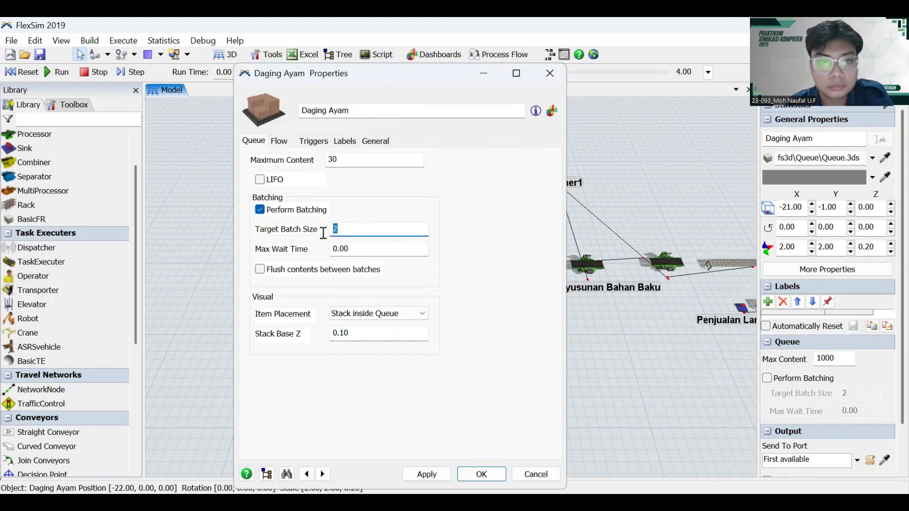
type("5")
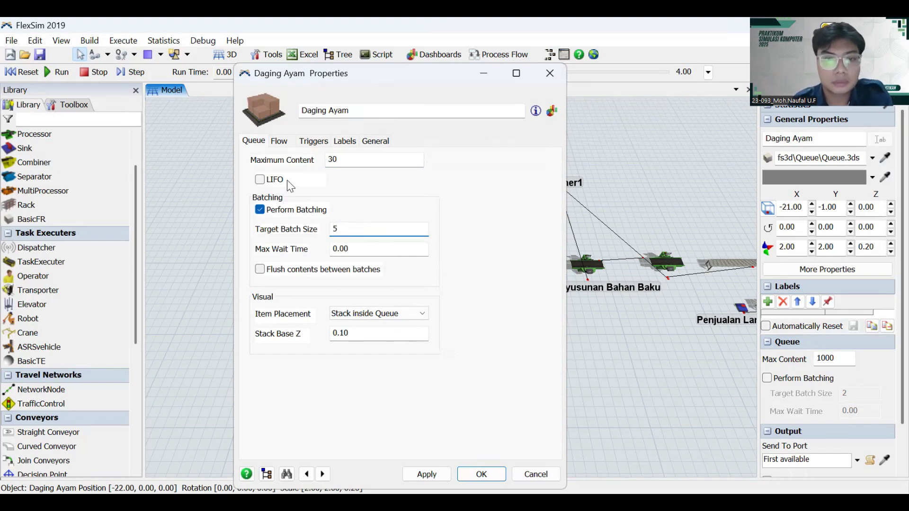
- Enable Use Transport in the output flow of the Daging Ayam queue and apply the properties
left_click(279, 141)
left_click(257, 195)
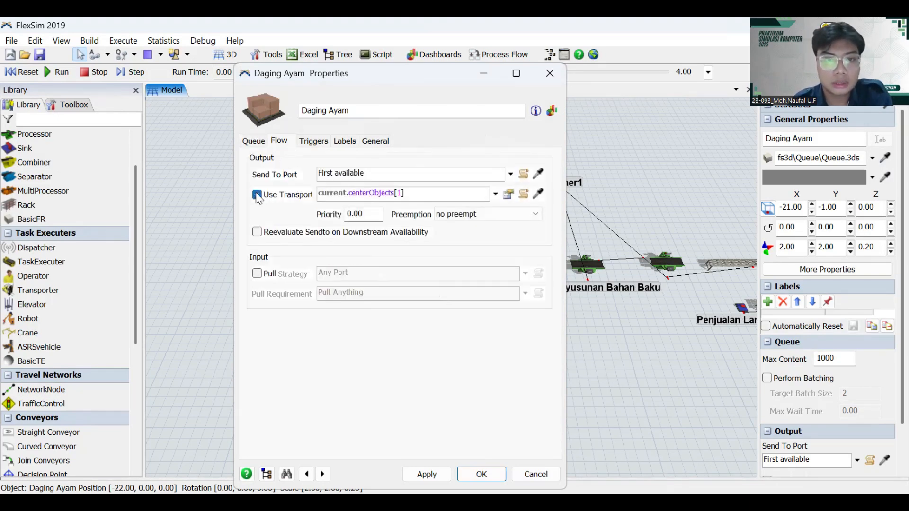
left_click(425, 473)
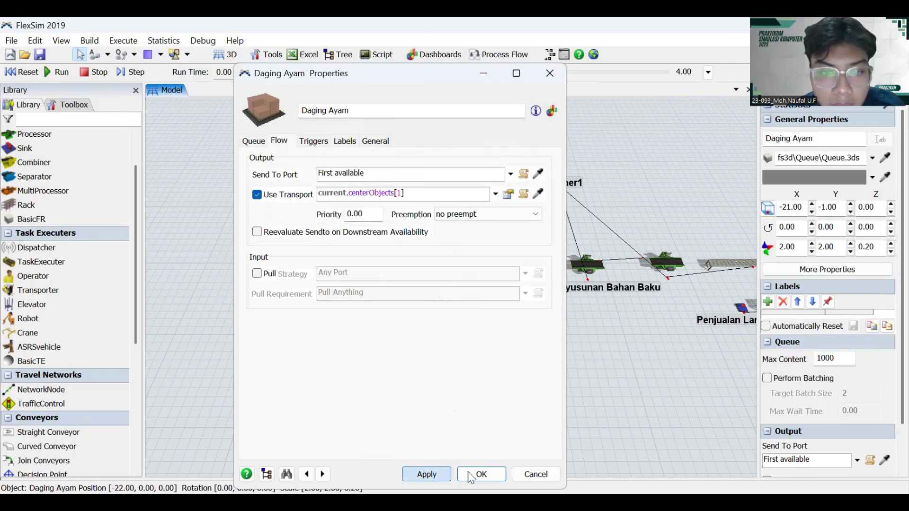
- Set Daging Campuran's Maximum Content to 40 and enable Perform Batching with a Target Batch Size of 5
left_click(481, 473)
left_click(347, 316)
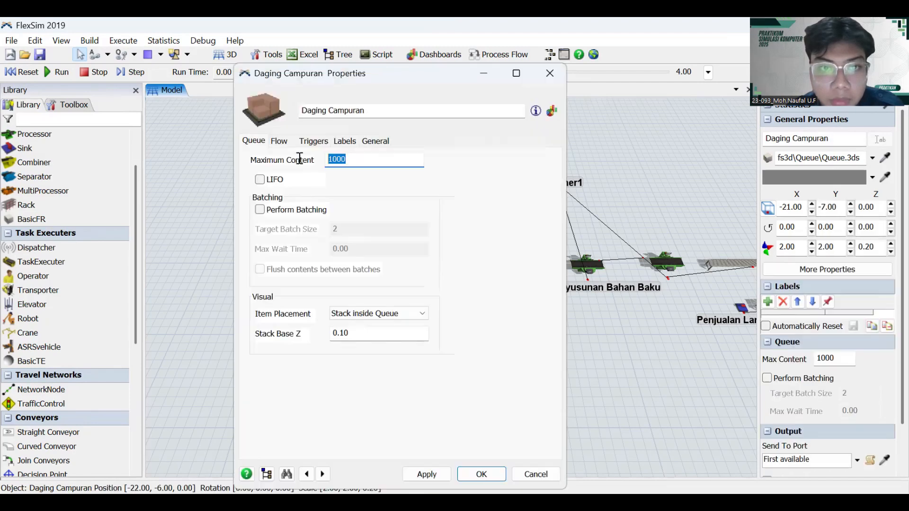
type("40")
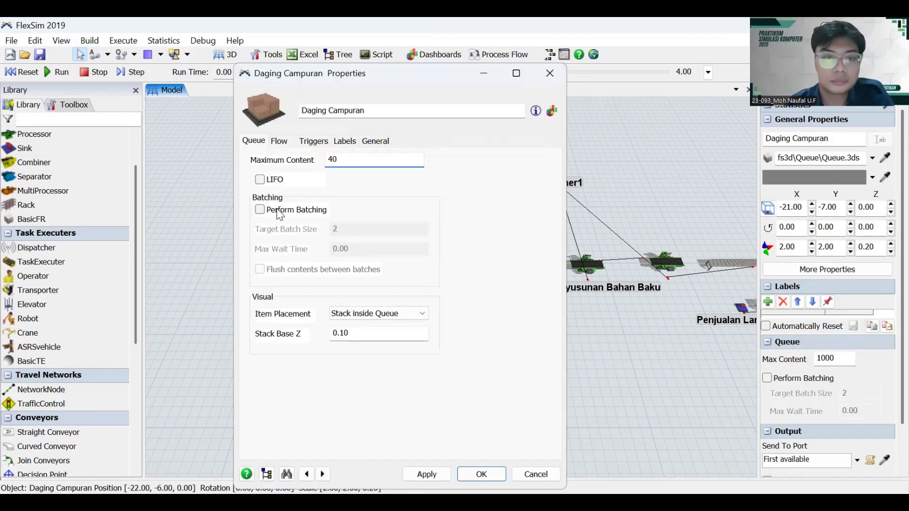
left_click(260, 209)
double_click(398, 228)
type("5")
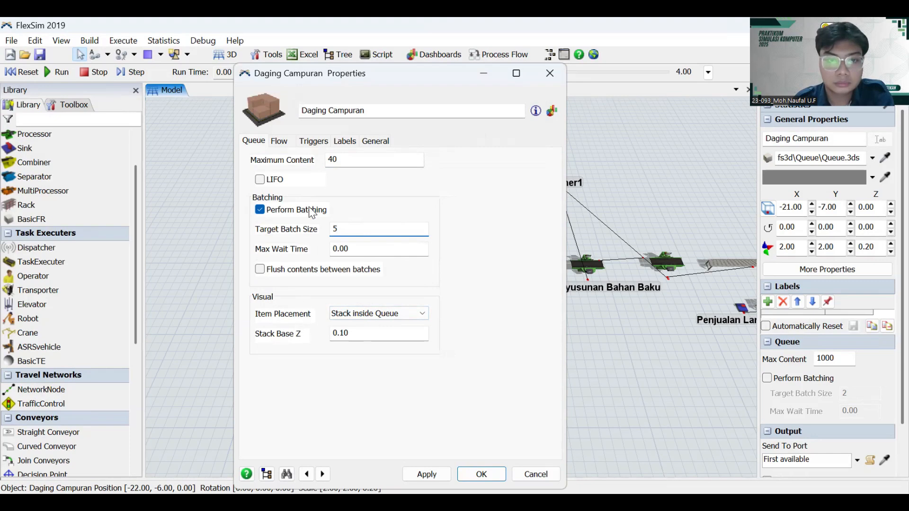
- Enable Use Transport in the output flow of the Daging Campuran queue and accept the properties
left_click(278, 141)
left_click(257, 194)
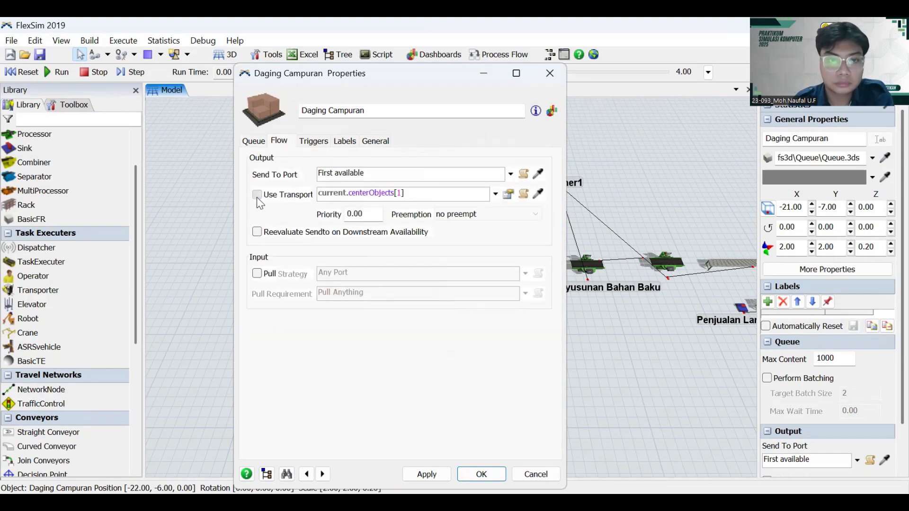
left_click(478, 475)
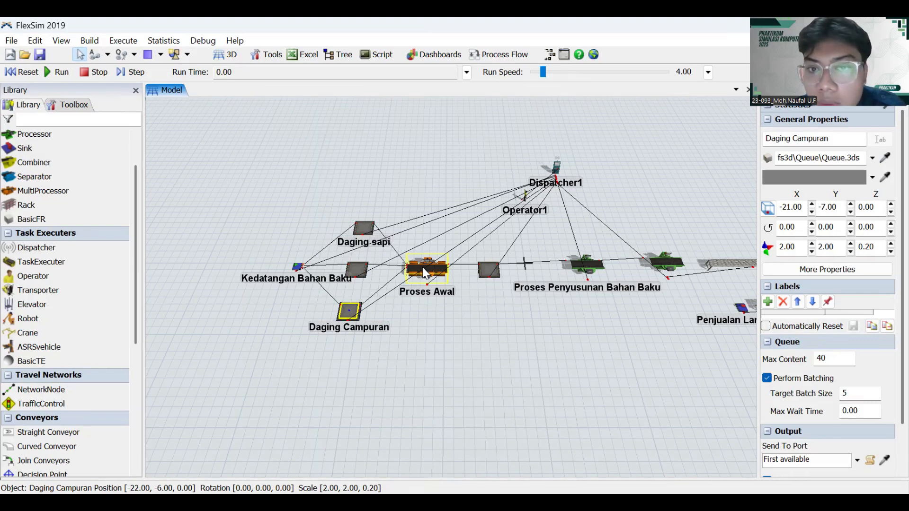
- Open the Proses Awal properties at the process time of Proses Pencampuran Bahan Baku
left_click(424, 272)
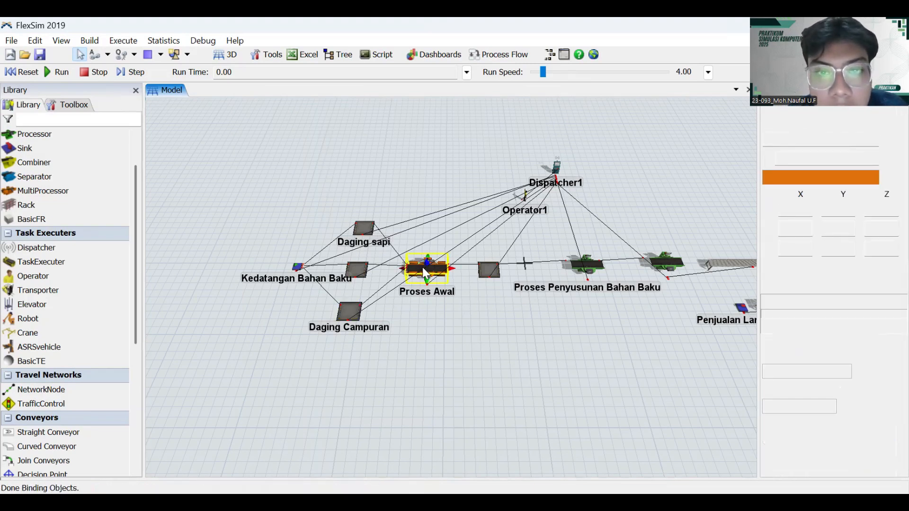
double_click(422, 267)
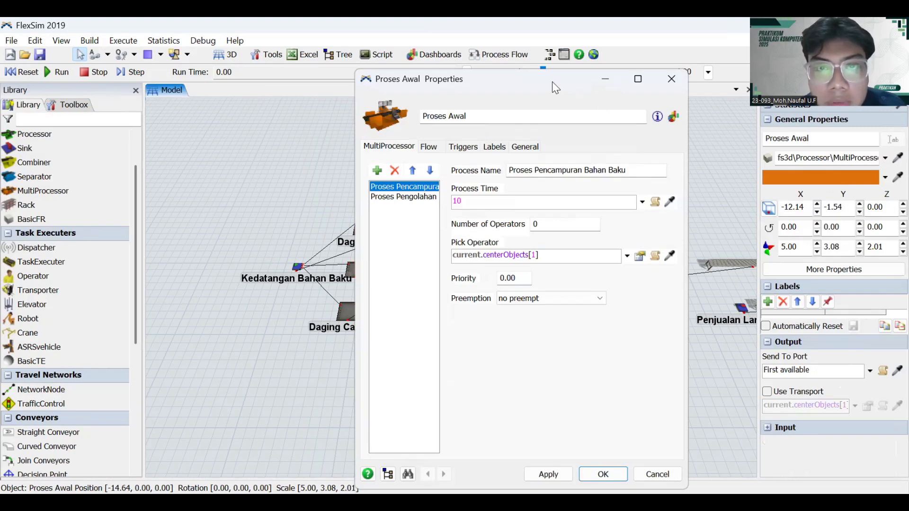
left_click_drag(556, 88, 459, 71)
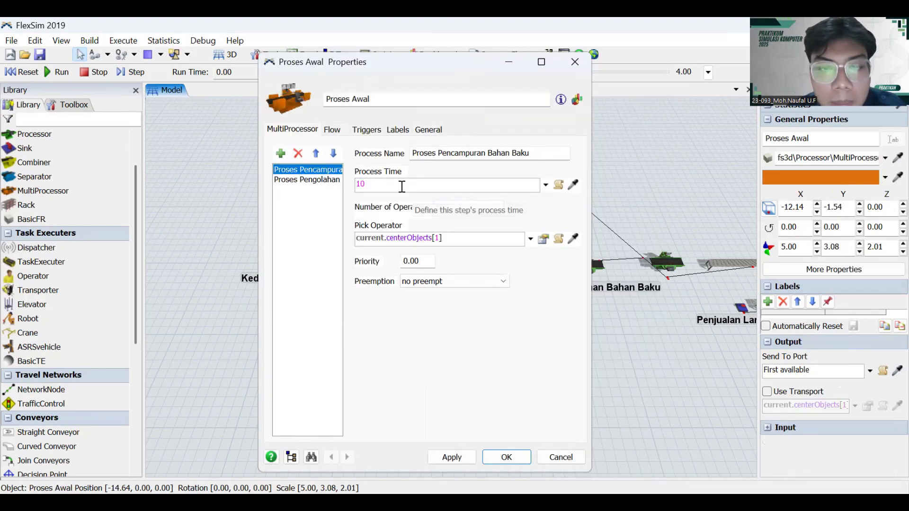
double_click(385, 184)
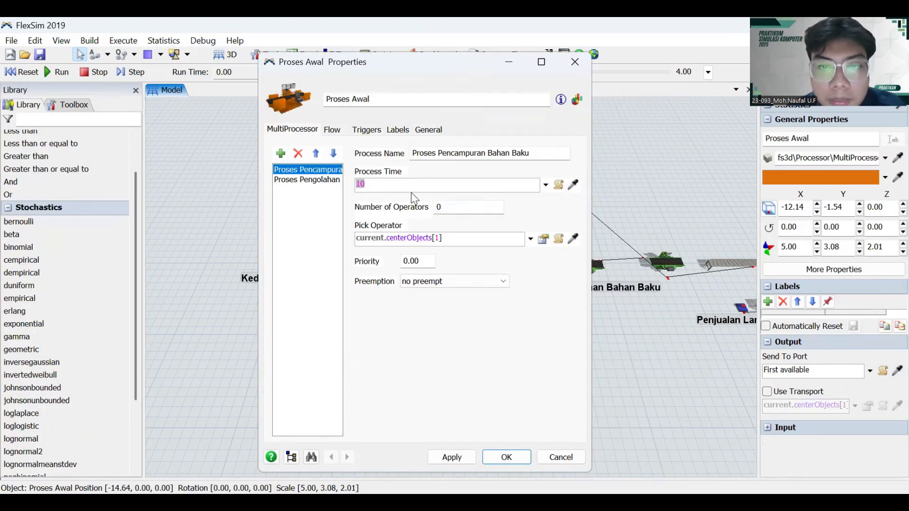
left_click(634, 356)
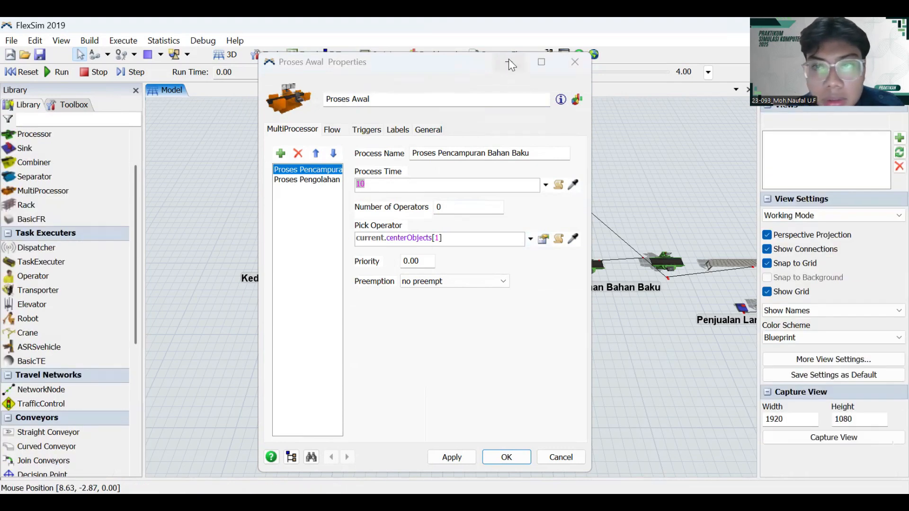
- Launch ExpertFit to obtain a distribution expression for the Proses Pencampuran Bahan Baku process time
left_click(149, 42)
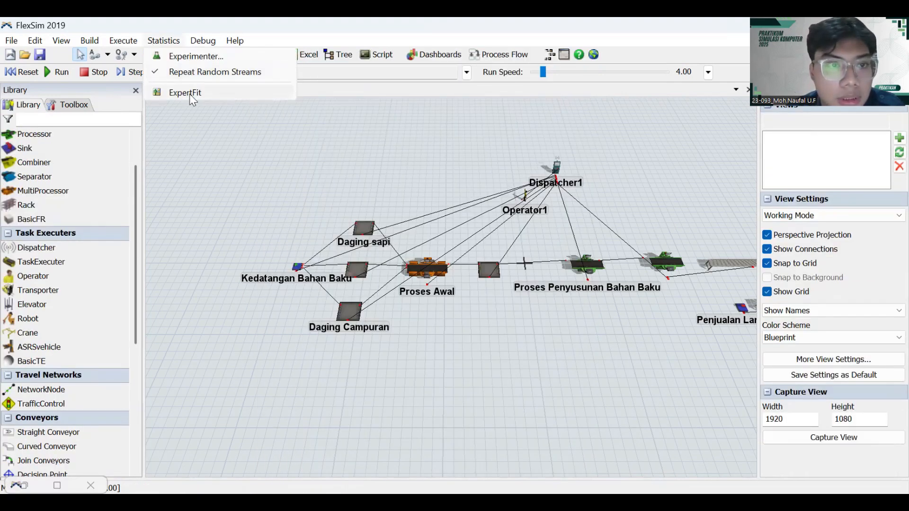
left_click(189, 93)
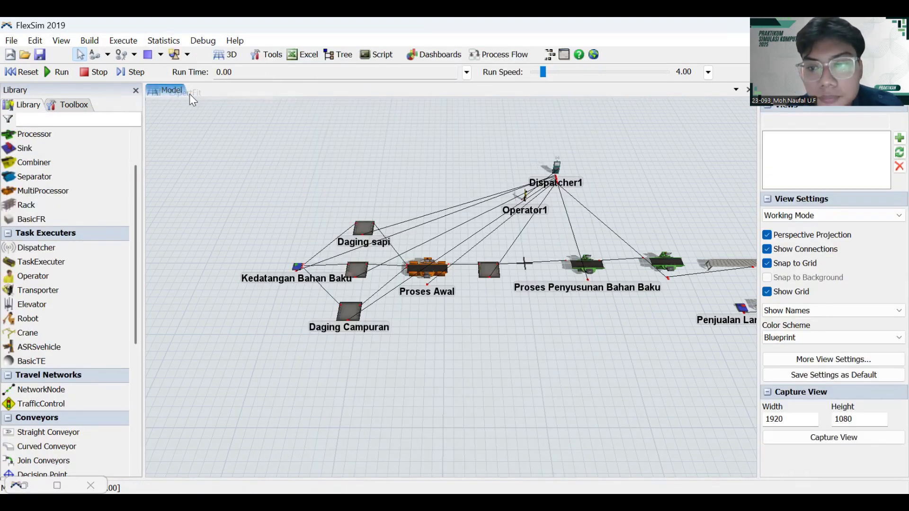
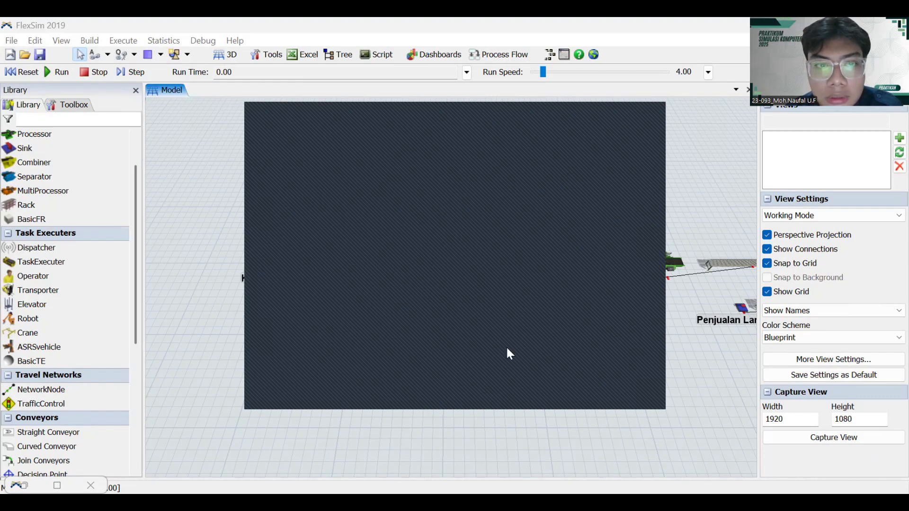
left_click(587, 383)
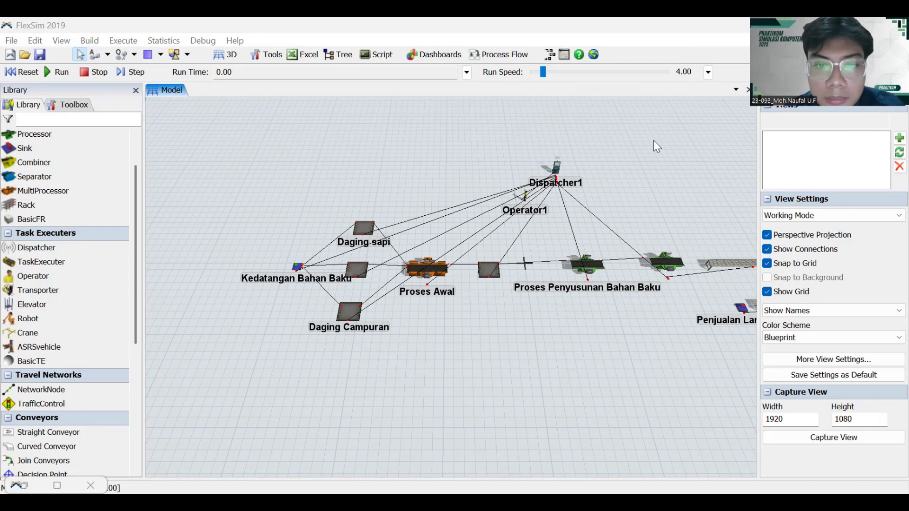
double_click(290, 270)
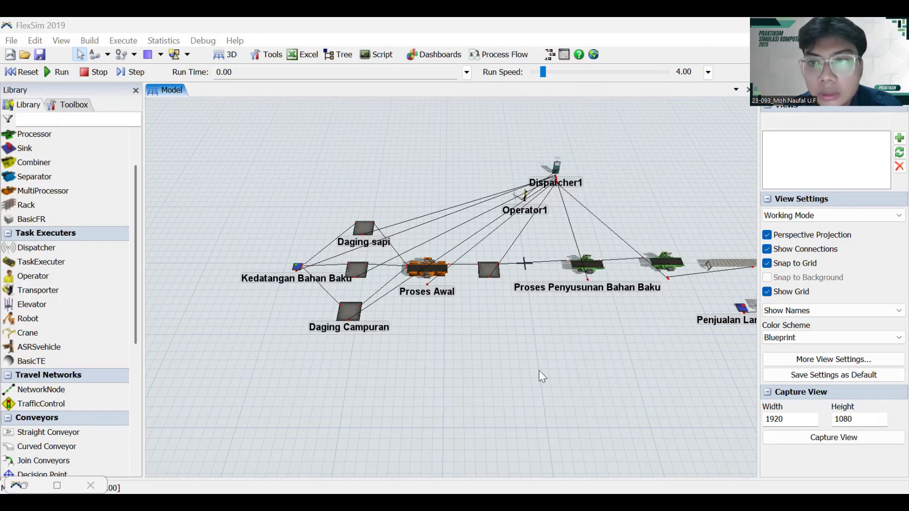
- Replace the process time of Proses Pencampuran Bahan Baku in Proses Awal with the copied expression gamma( 57.373339, 1.088174, 18.771507, <stream>)
left_click(432, 274)
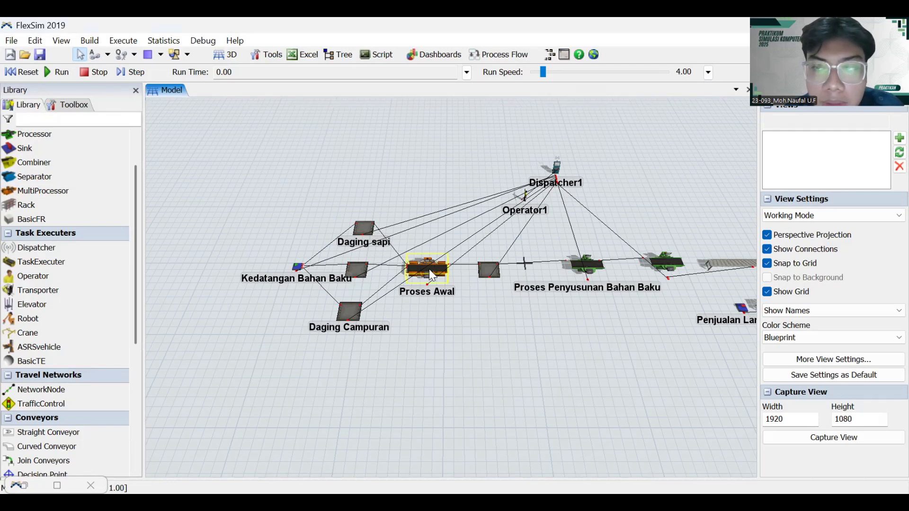
double_click(431, 274)
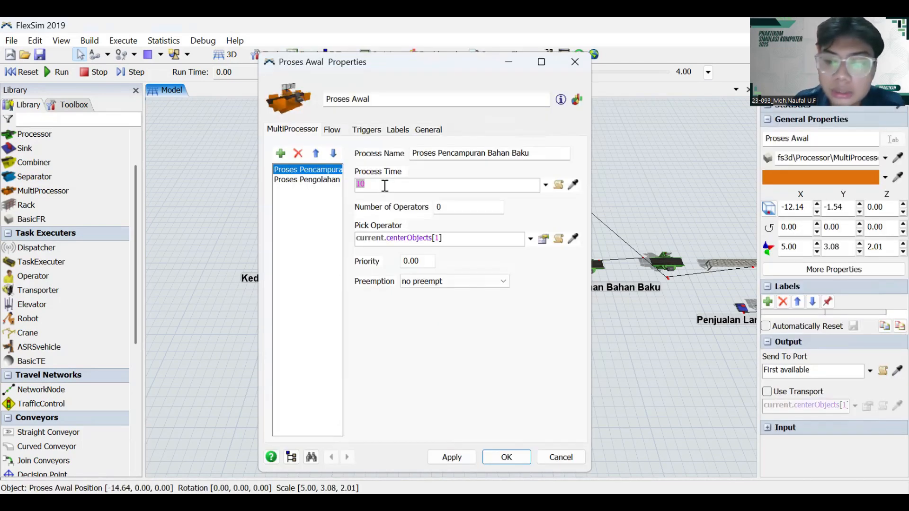
left_click_drag(380, 189, 348, 189)
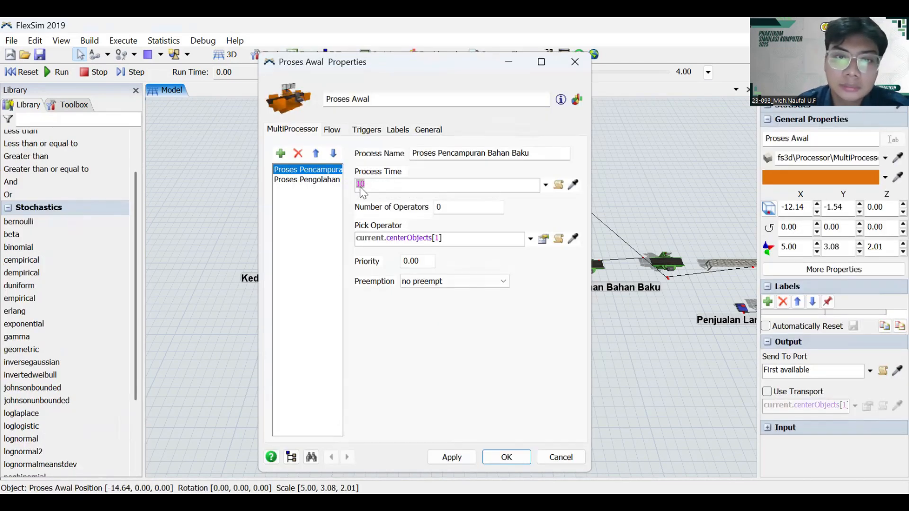
key("BackSpace")
right_click(367, 186)
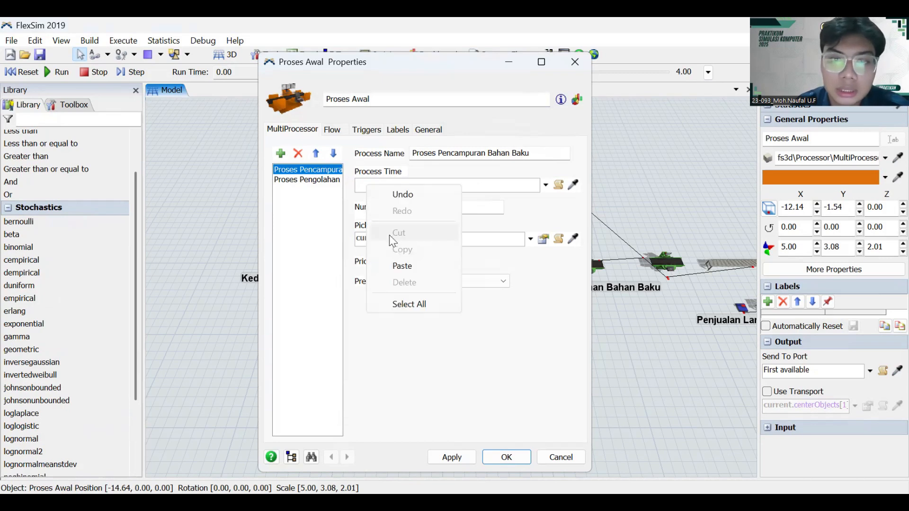
left_click(402, 265)
- Replace the <stream> placeholder in the gamma process time expression with getstream(current) and review the full expression
double_click(492, 184)
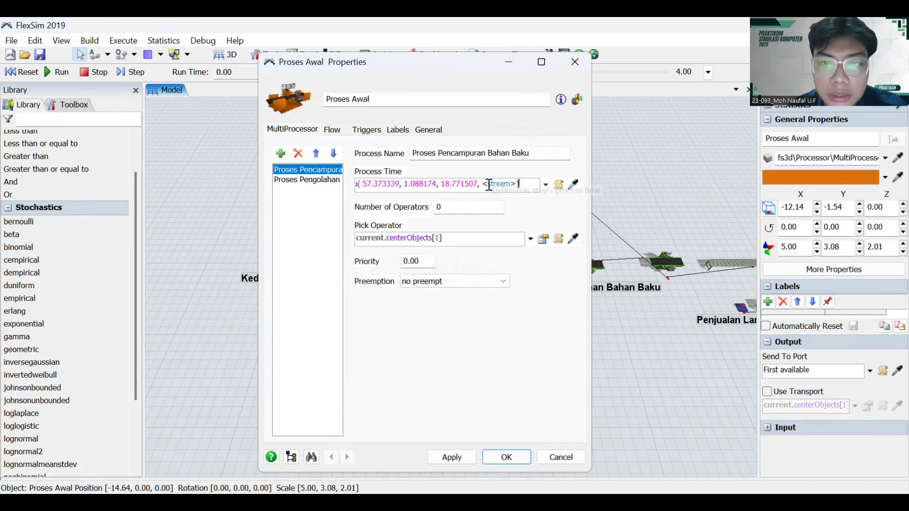
left_click(489, 185)
key("BackSpace")
type("g")
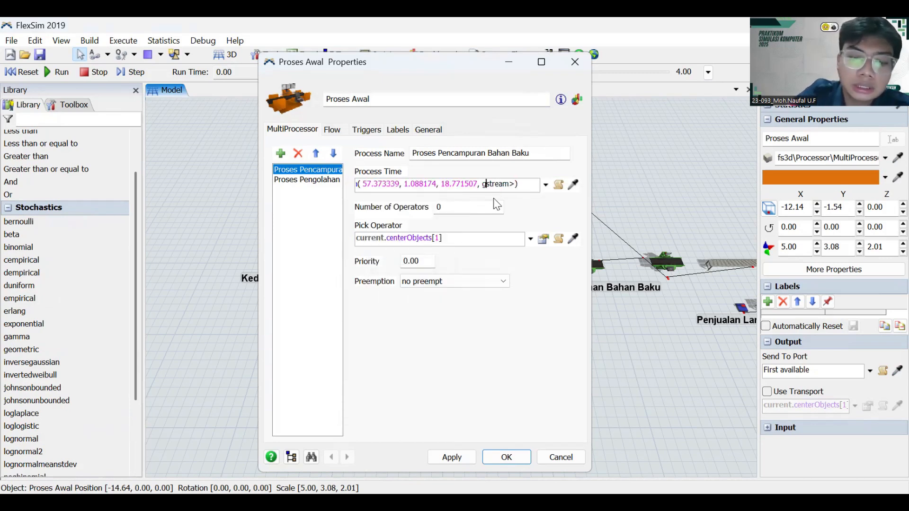
type("et")
key("Escape")
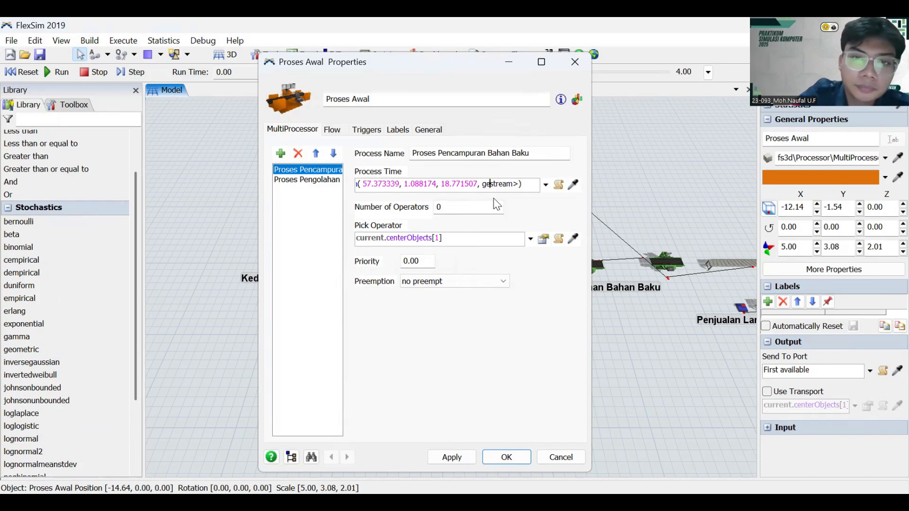
type("t")
left_click(521, 185)
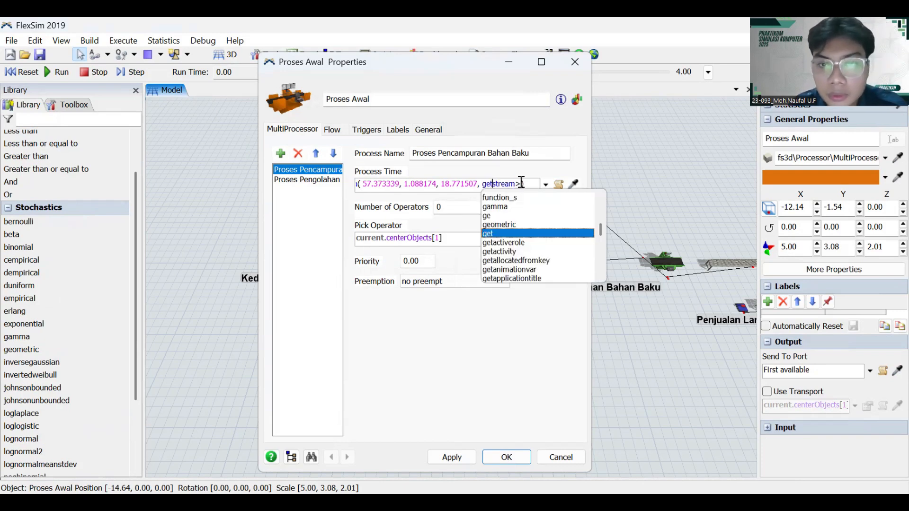
key("BackSpace")
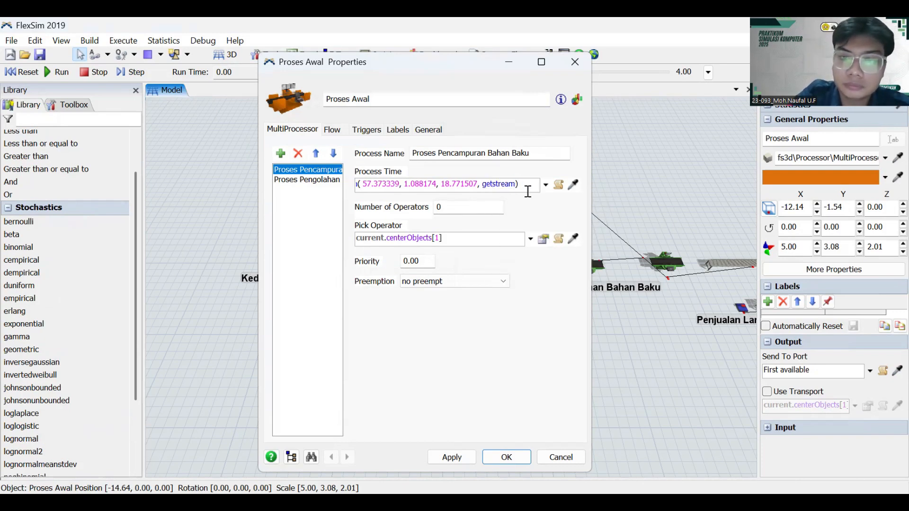
type("(")
type("curren")
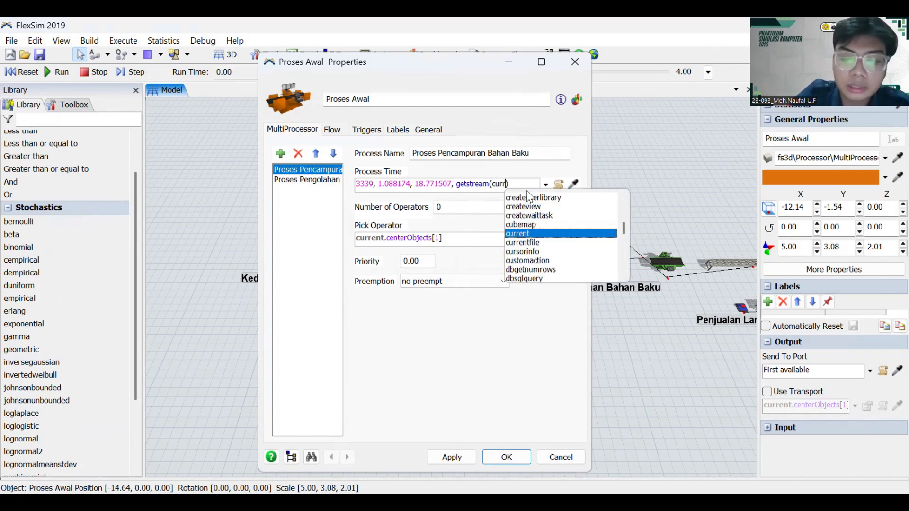
type("t")
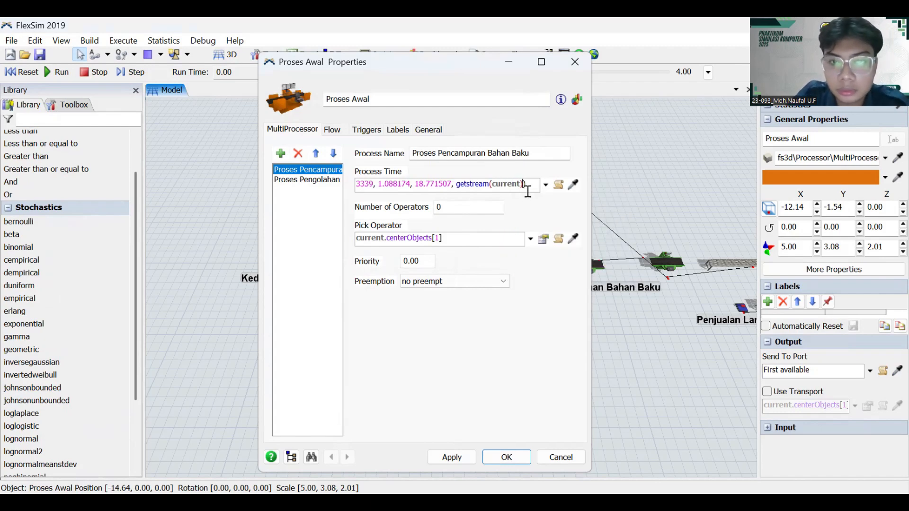
left_click_drag(527, 185, 337, 190)
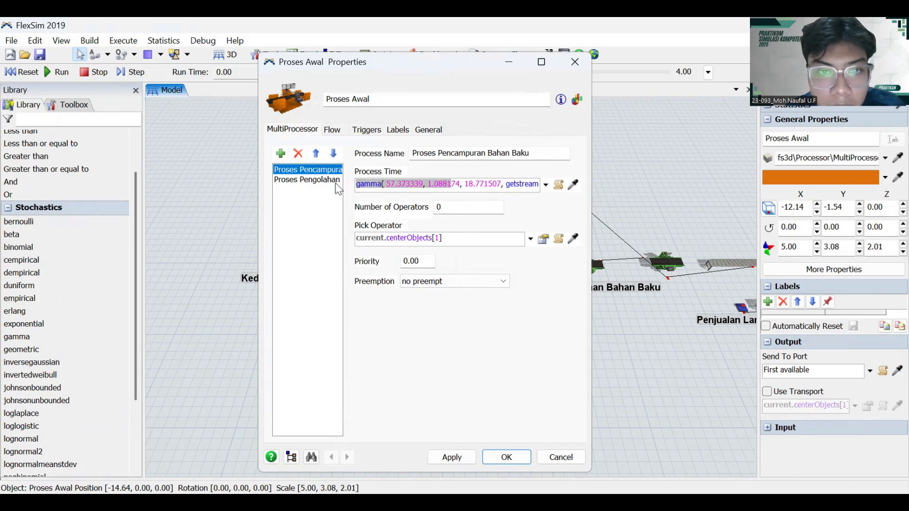
left_click(454, 169)
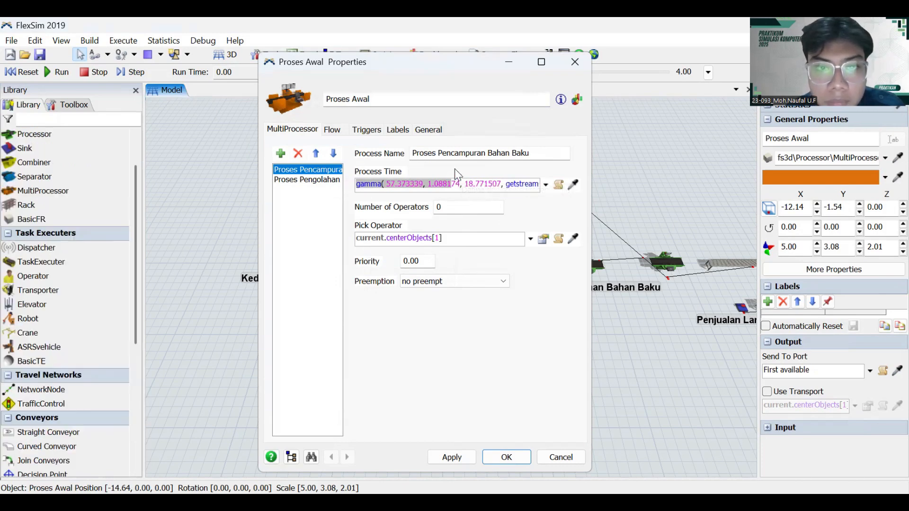
- Select the Proses Pengolahan Bahan Baku process of Proses Awal and minimize the properties window
left_click(332, 131)
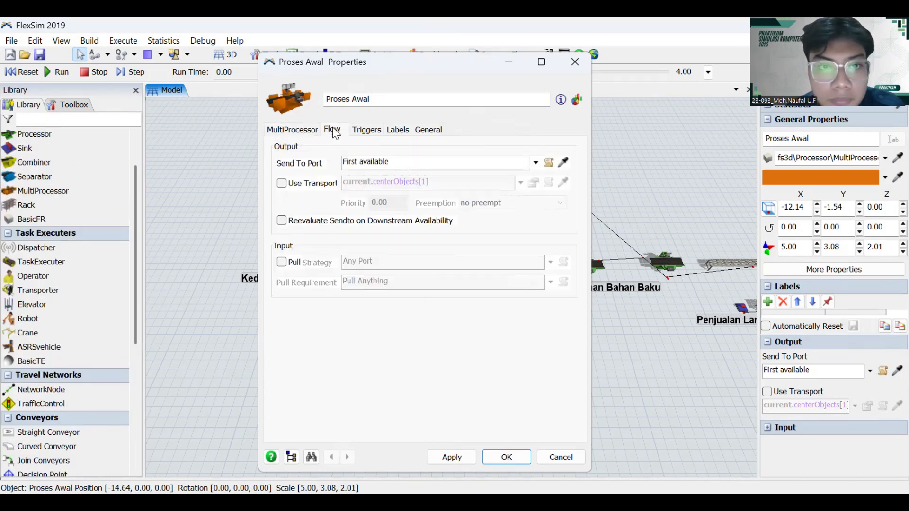
left_click(293, 133)
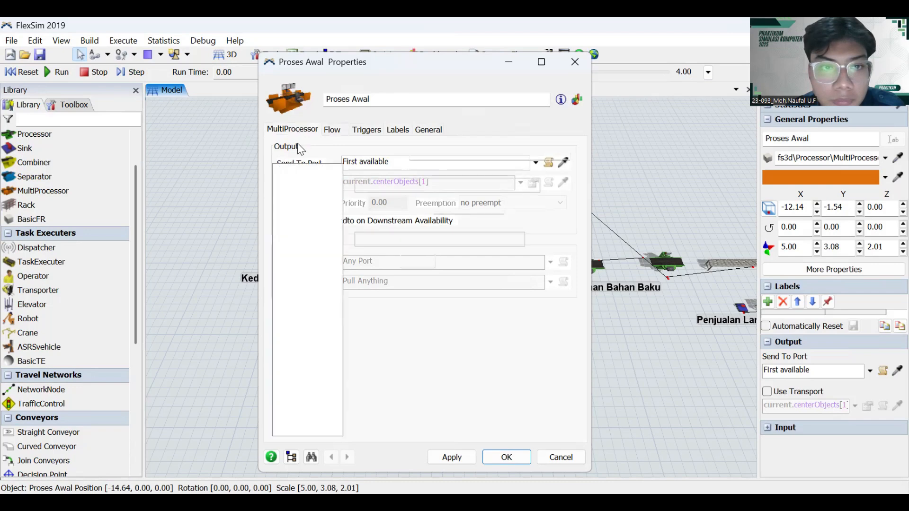
left_click(300, 182)
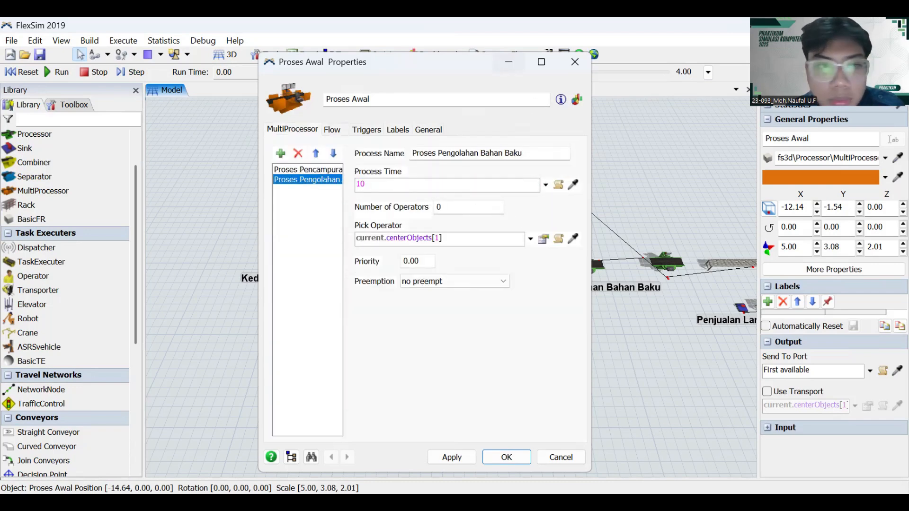
left_click(508, 62)
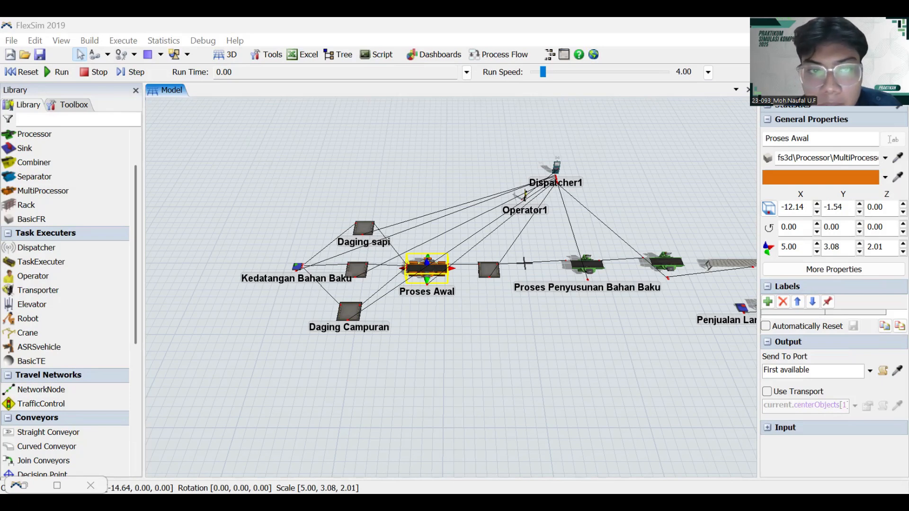
- Switch to ExpertFit and obtain a distribution expression for the Proses Pengolahan Bahan Baku process time
key("alt+Tab")
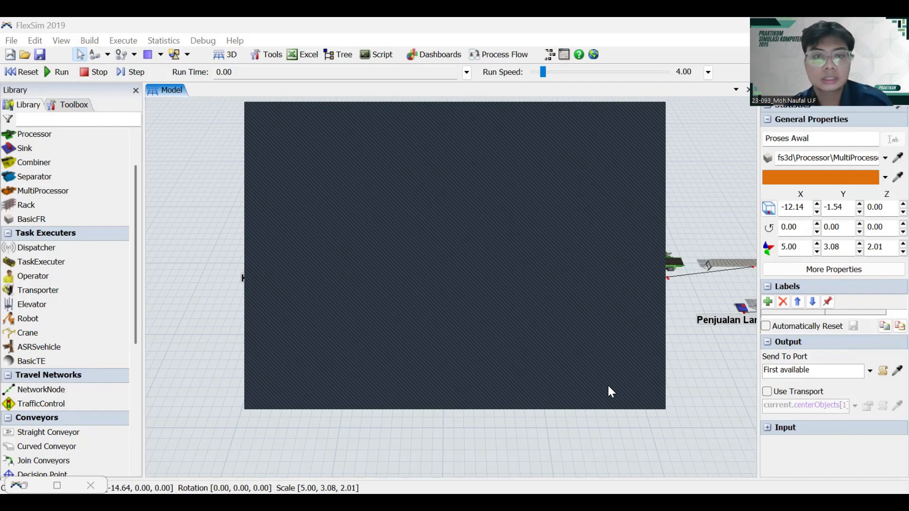
left_click(595, 134)
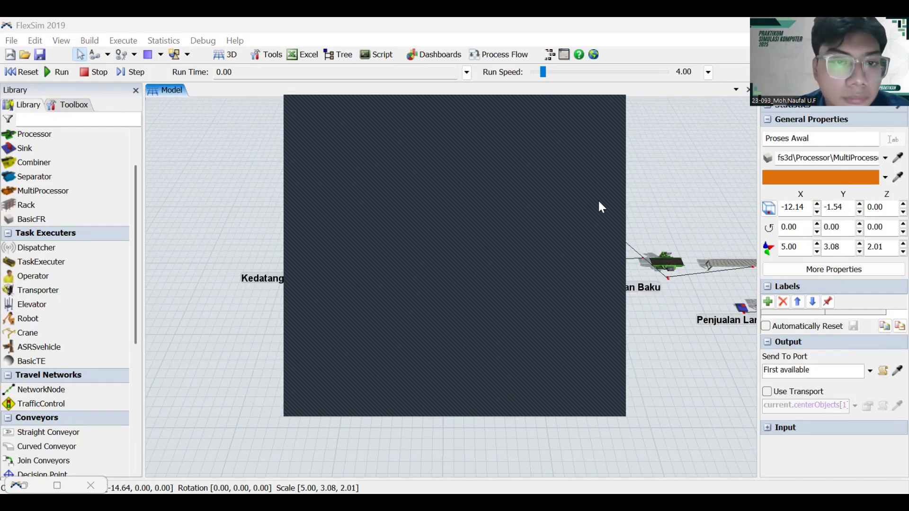
left_click(599, 202)
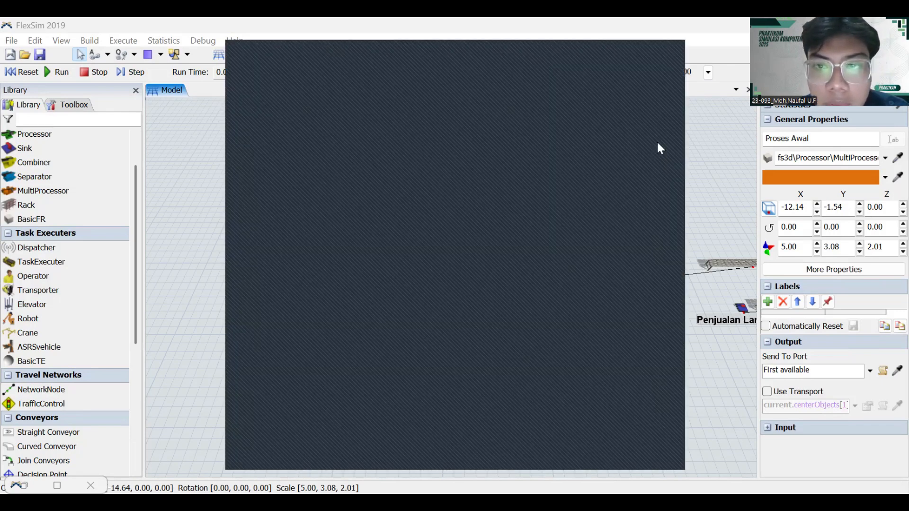
left_click(659, 139)
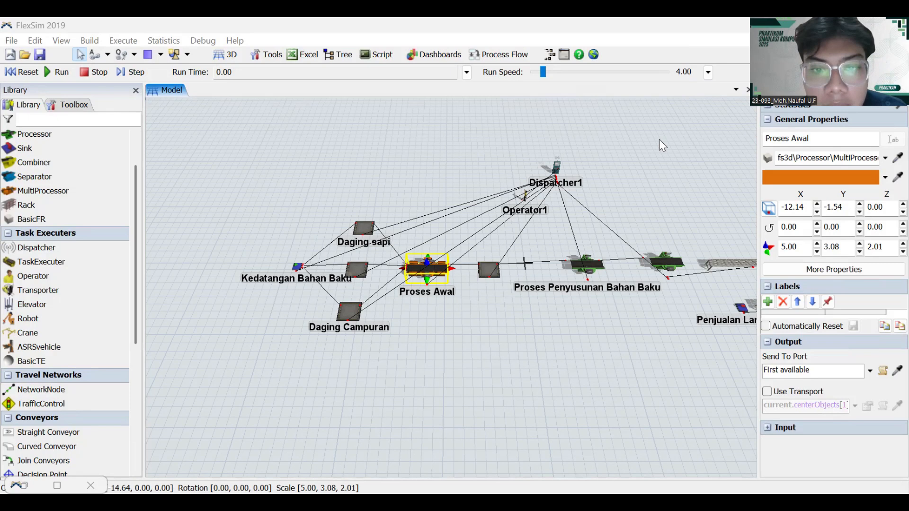
double_click(300, 268)
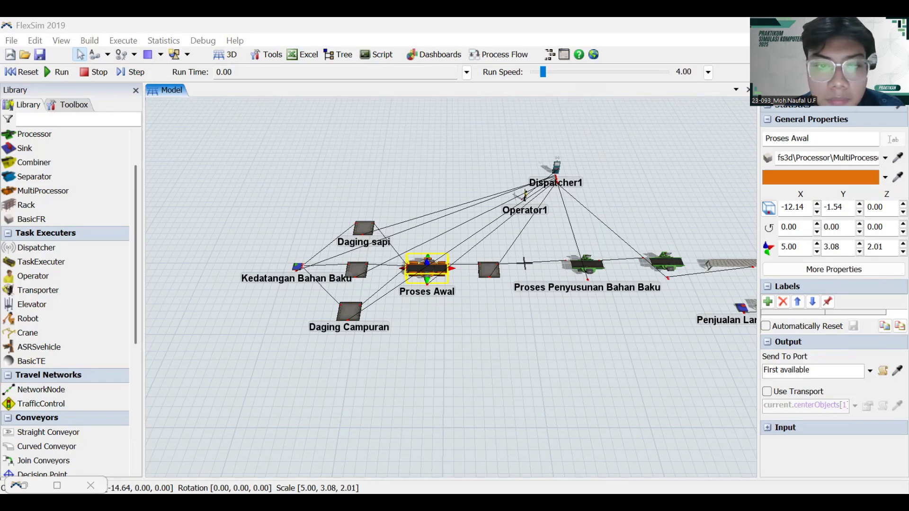
- Replace the process time of Proses Pengolahan Bahan Baku in Proses Awal with the copied johnsonbounded( 137.094249, 187.439249, -1.542803, 1.168019, <stream>) expression
double_click(426, 271)
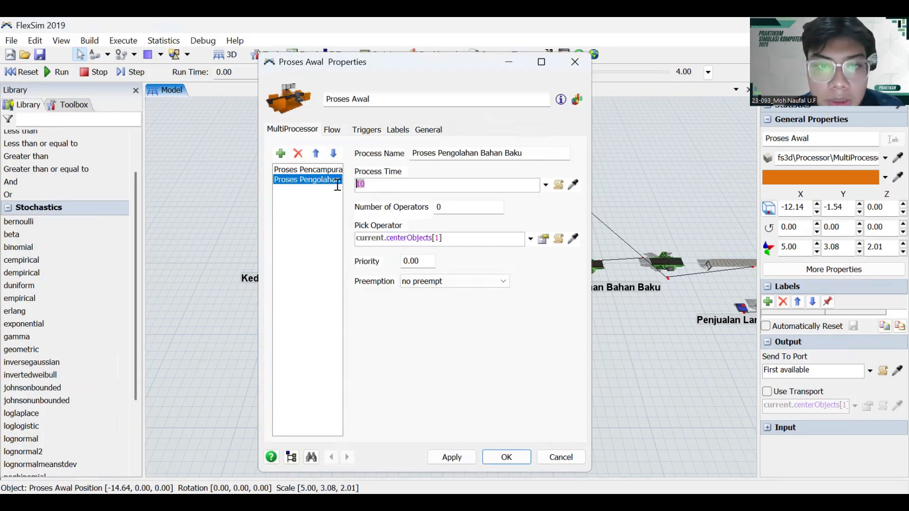
right_click(360, 185)
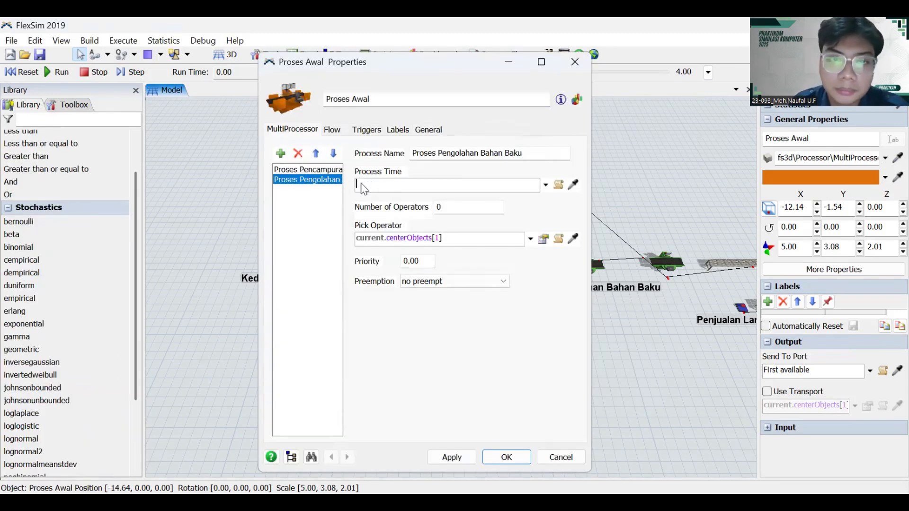
left_click(397, 265)
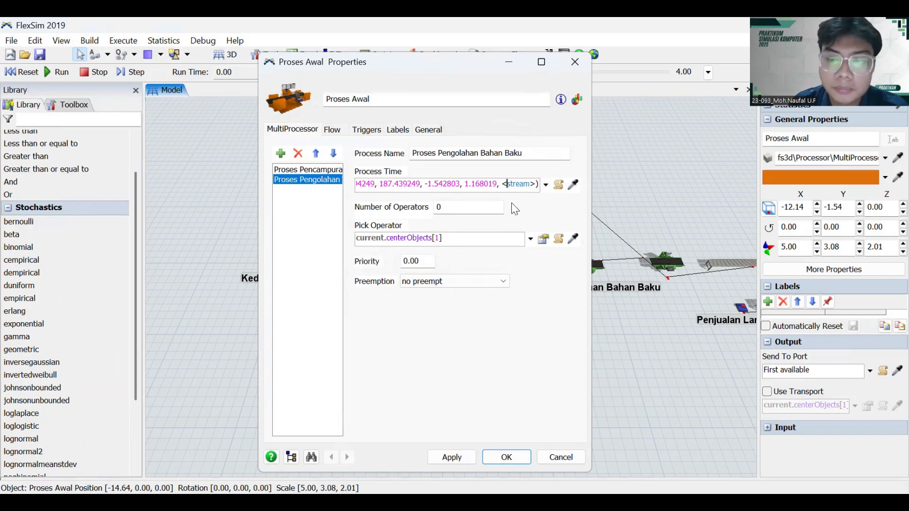
- Replace the <stream> placeholder in the johnsonbounded process time expression with getstream(current) and review the full expression
type("t")
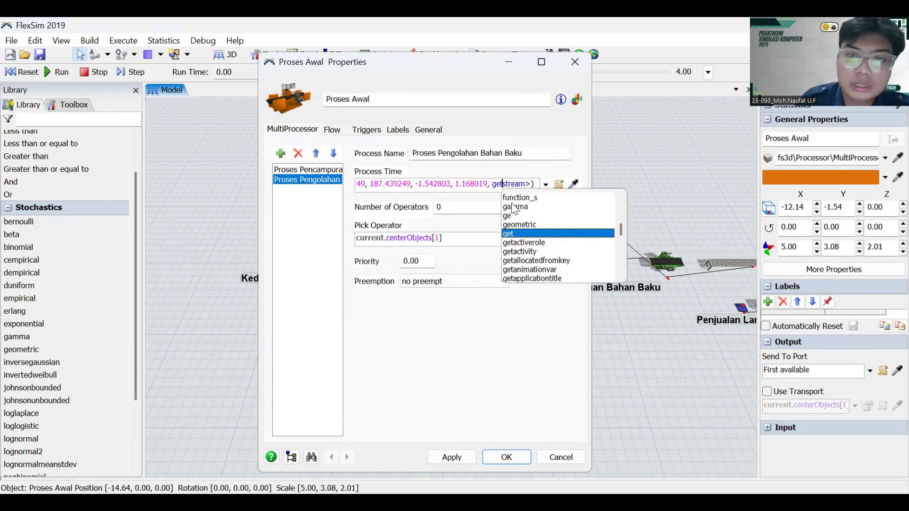
left_click(538, 189)
type("(curr")
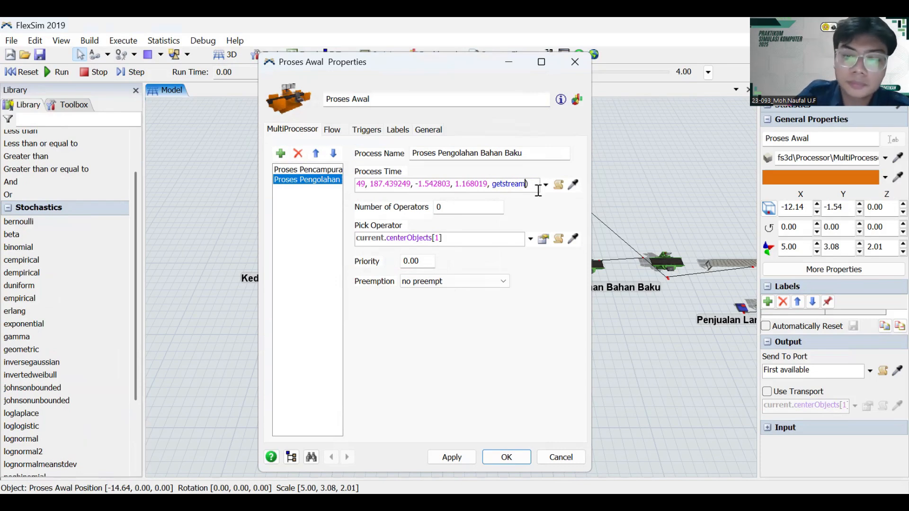
type("ent")
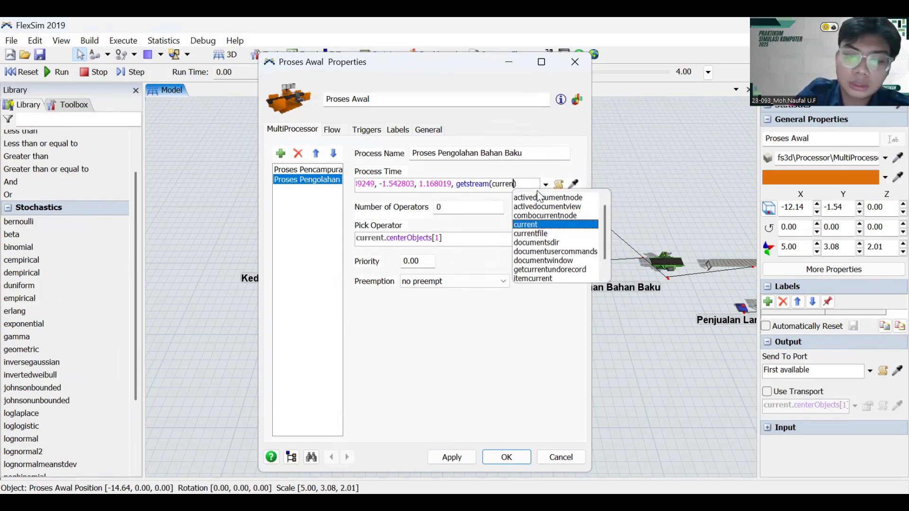
type(")")
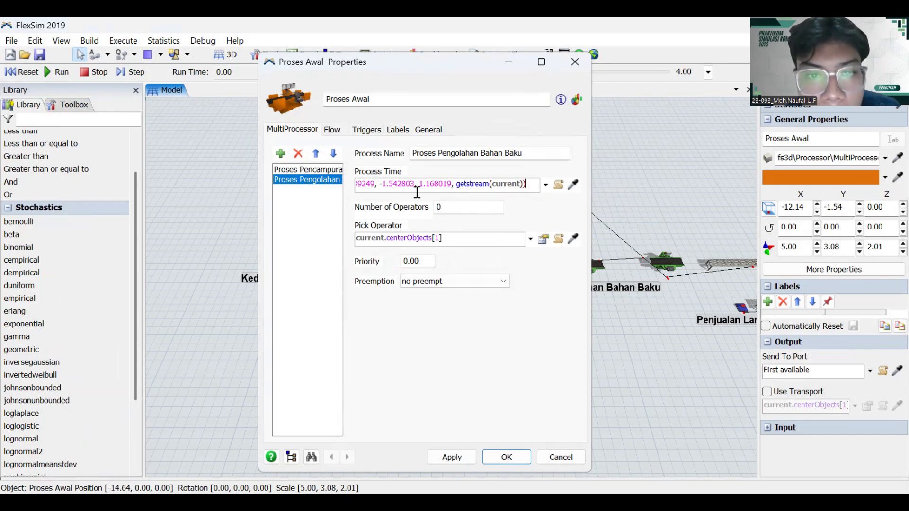
type(")")
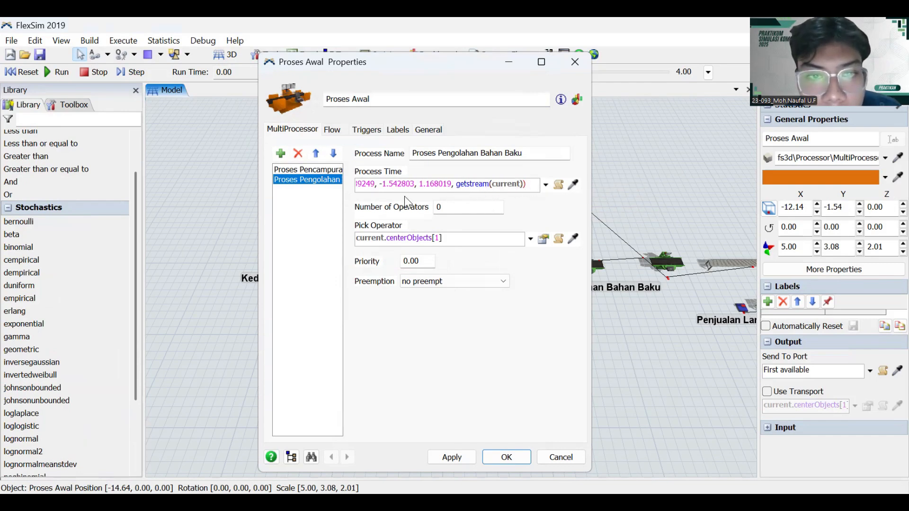
left_click_drag(424, 185, 348, 187)
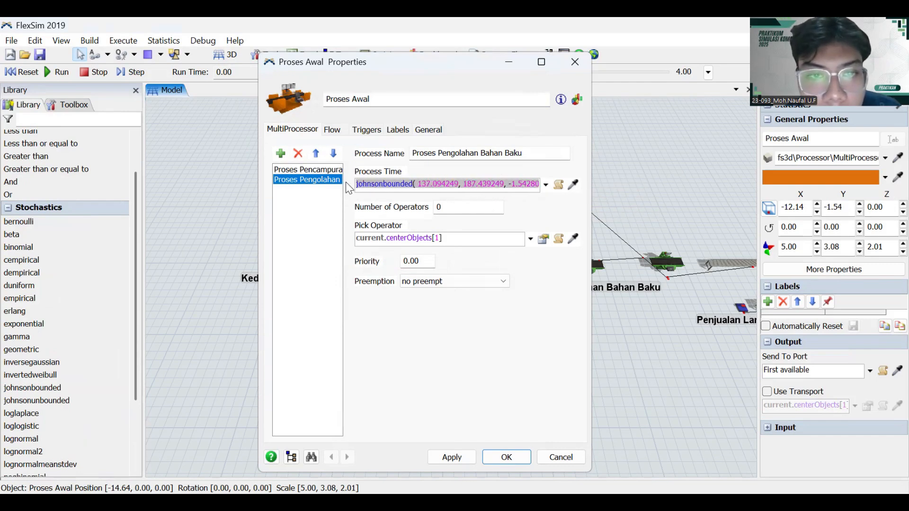
left_click(312, 170)
- Enable transport for the output of Proses Awal and add an On Process Finish trigger
left_click(331, 133)
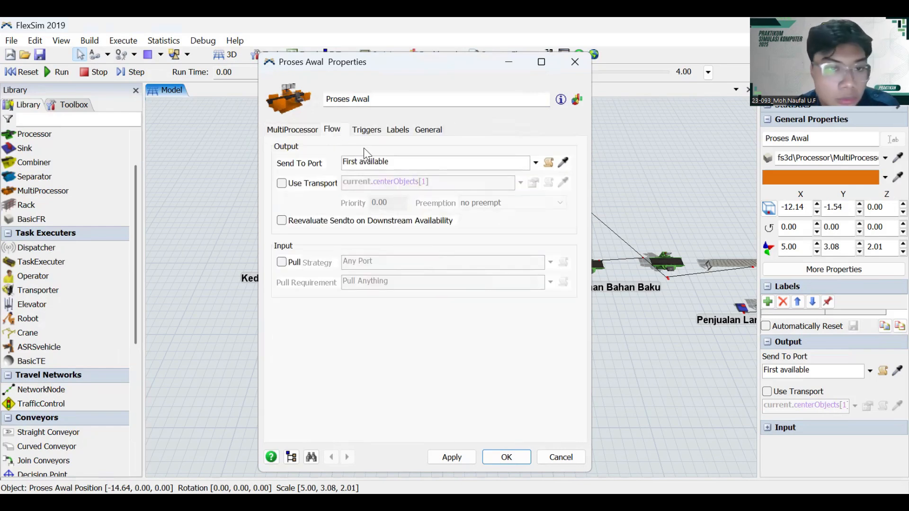
left_click(282, 184)
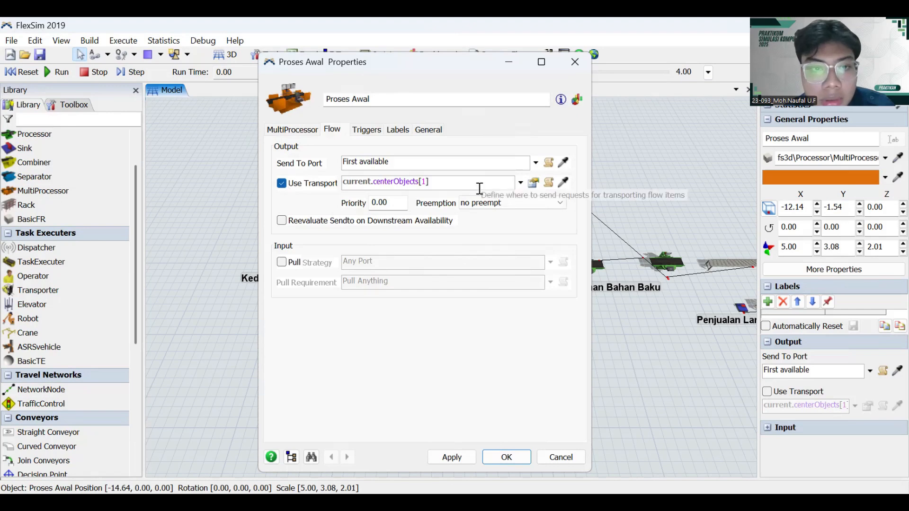
left_click(363, 133)
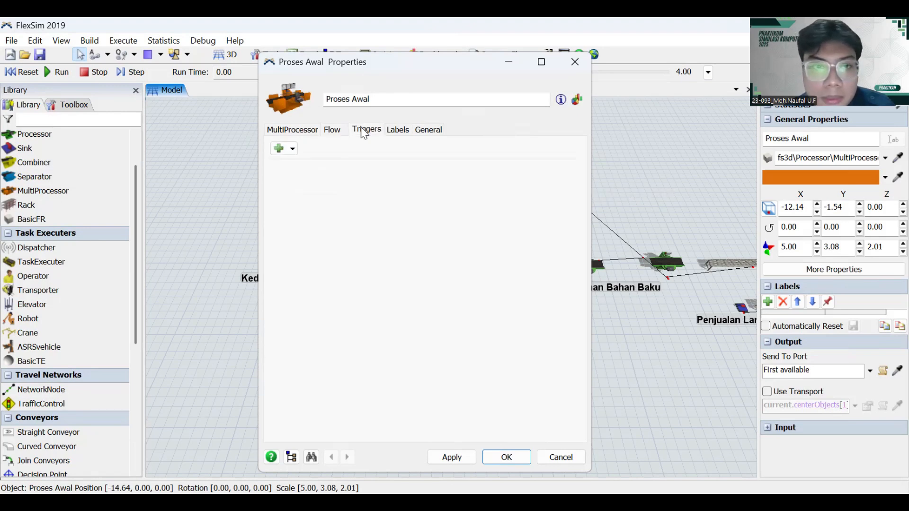
left_click(279, 148)
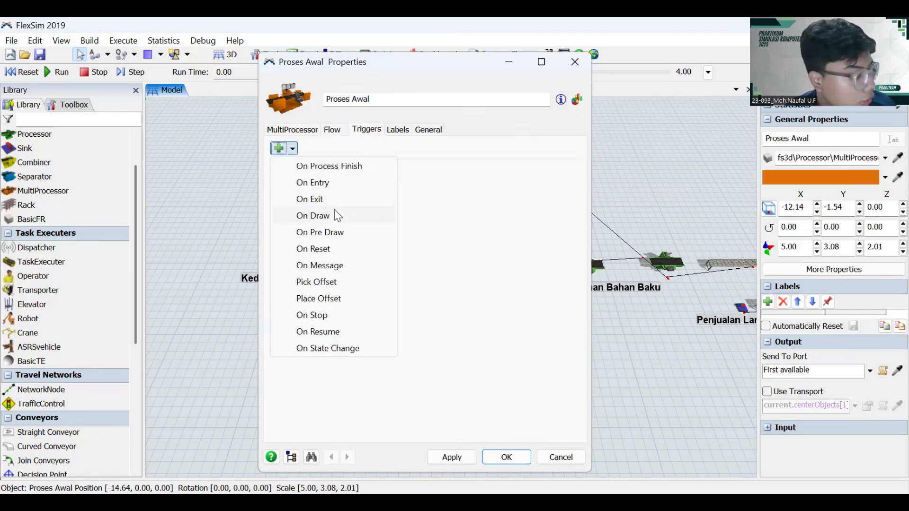
left_click(339, 167)
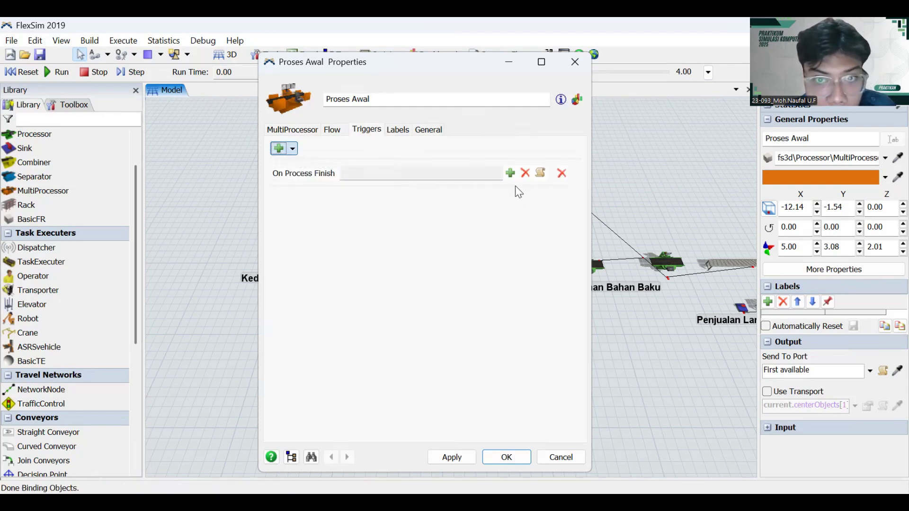
- Add a Set Label action for the label "Check" to the On Process Finish trigger and apply the Proses Awal properties
left_click(510, 173)
mouse_move(500, 191)
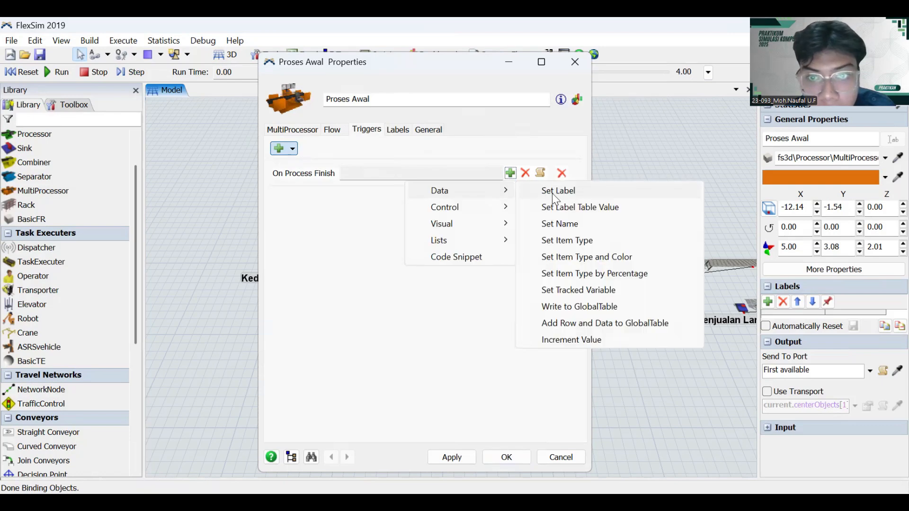
left_click(563, 193)
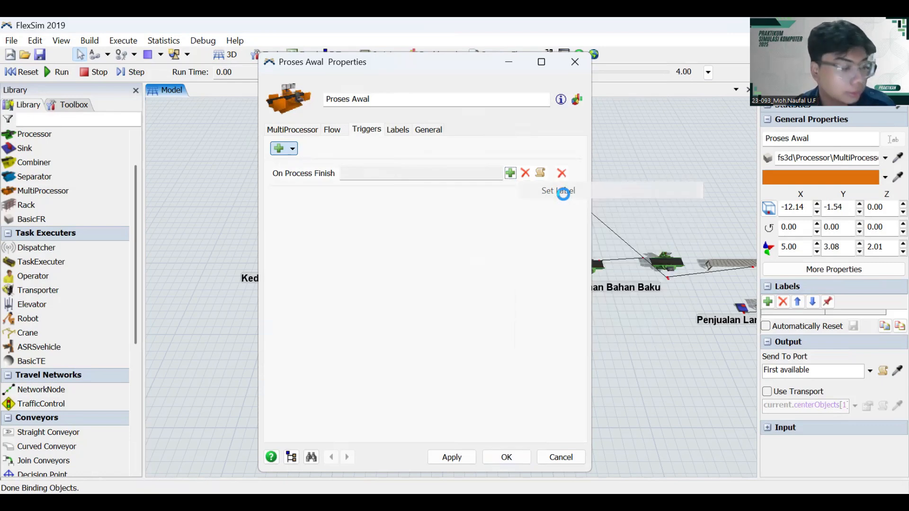
left_click(434, 221)
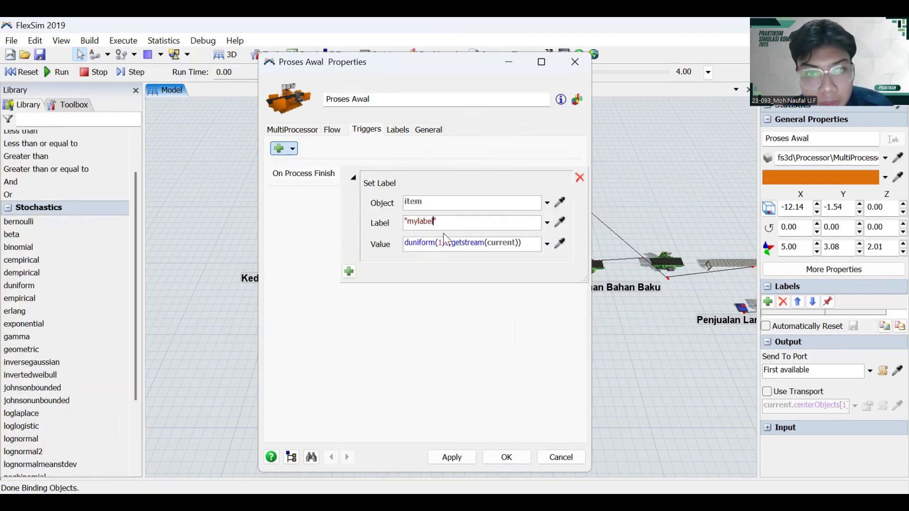
key("BackSpace")
key("BackSpace")
key("BackSpace")
key("BackSpace")
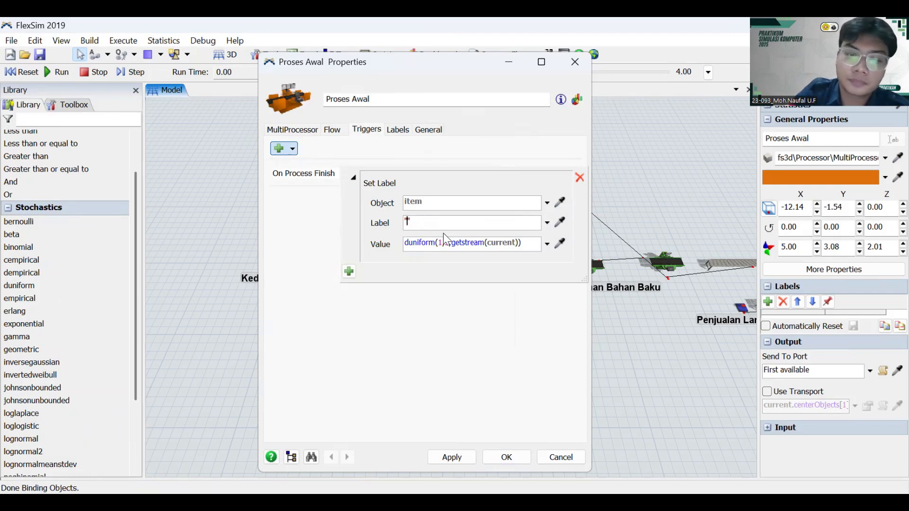
type("Check")
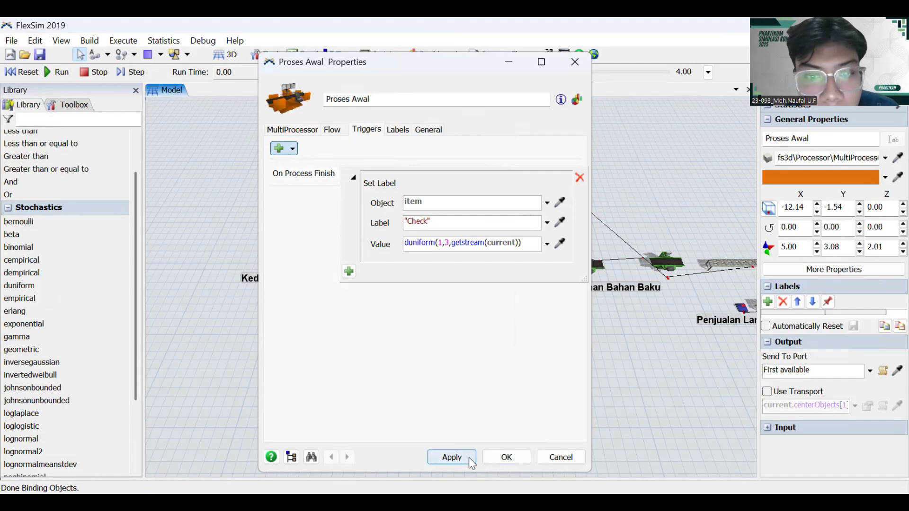
left_click(468, 457)
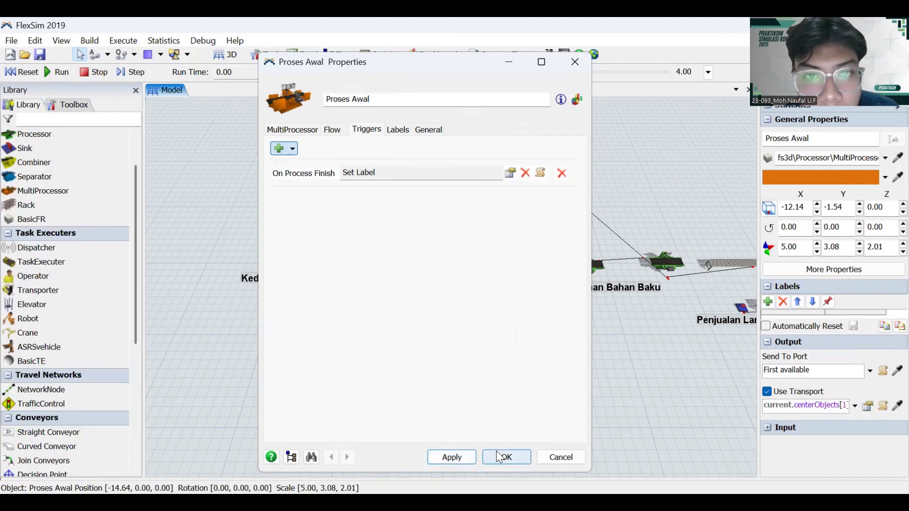
left_click(496, 454)
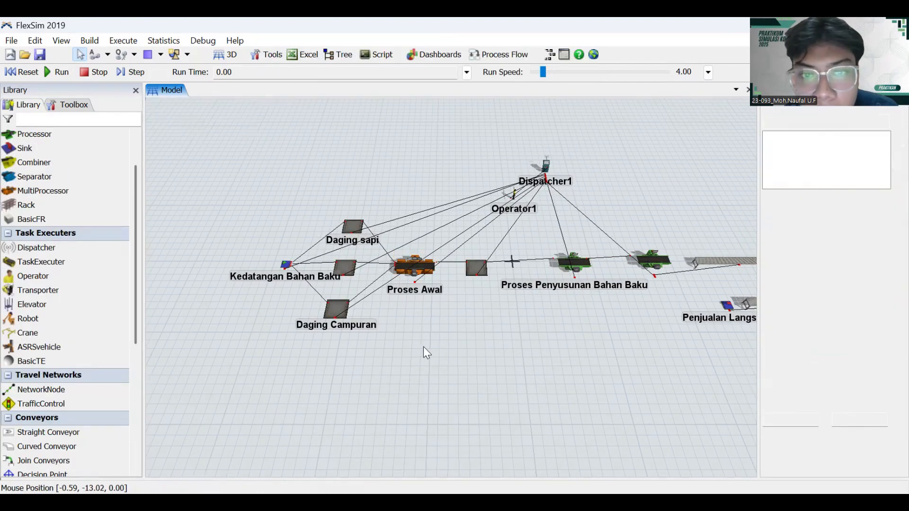
- Set the Menuju Penyimpanan Sementara queue to a maximum content of 500 and perform batching with a target batch size of 5
left_click_drag(423, 346, 391, 276)
left_click(391, 257)
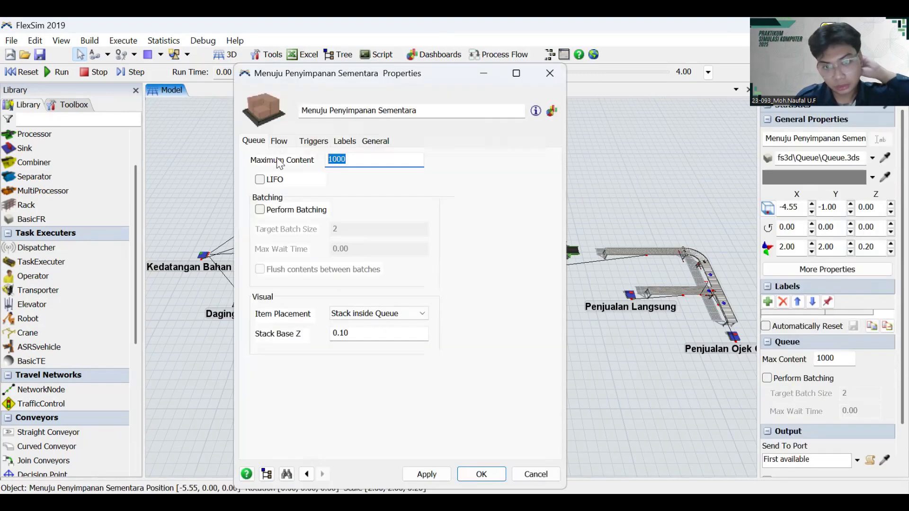
key("BackSpace")
type("500")
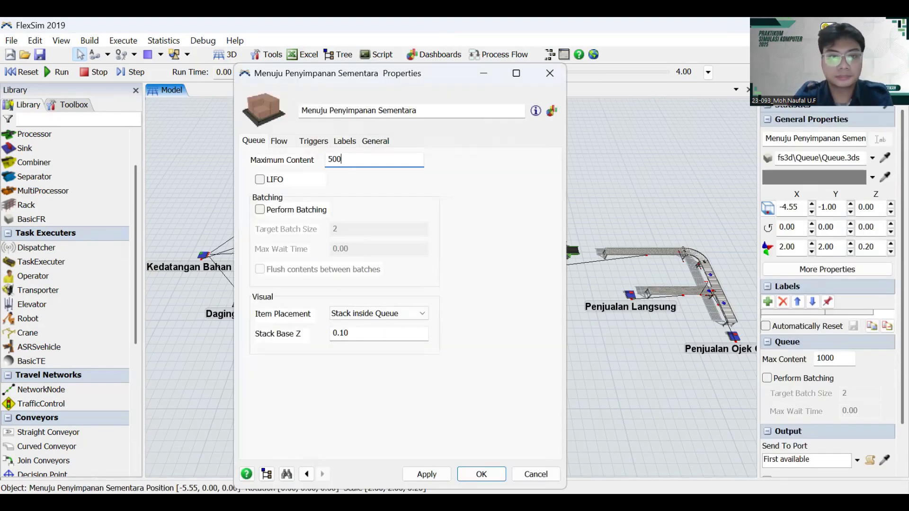
left_click(260, 210)
left_click(383, 229)
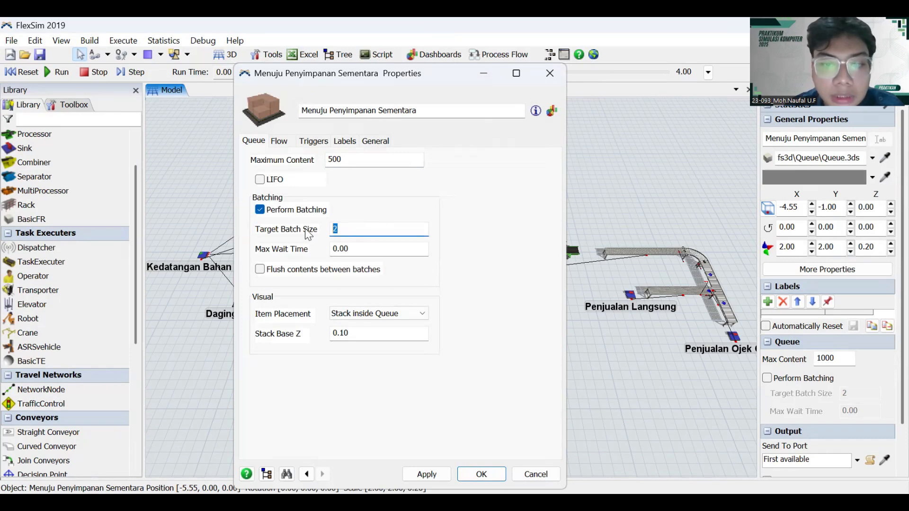
key("BackSpace")
type("5")
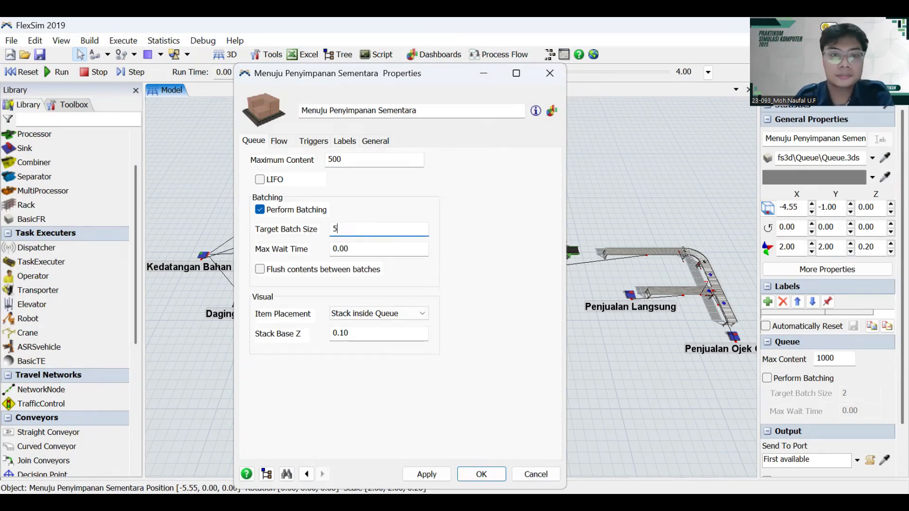
- Enable transport for the output of the Menuju Penyimpanan Sementara queue and accept its properties
left_click(275, 141)
left_click(256, 194)
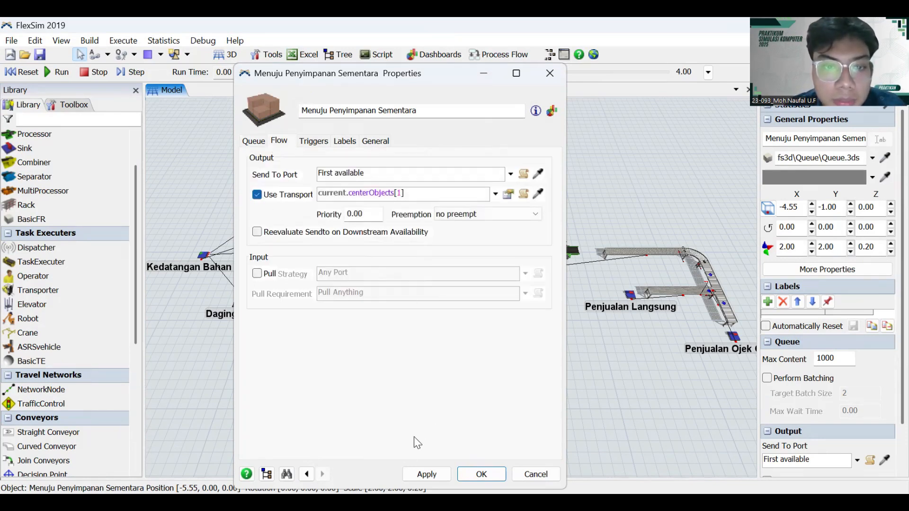
left_click(480, 474)
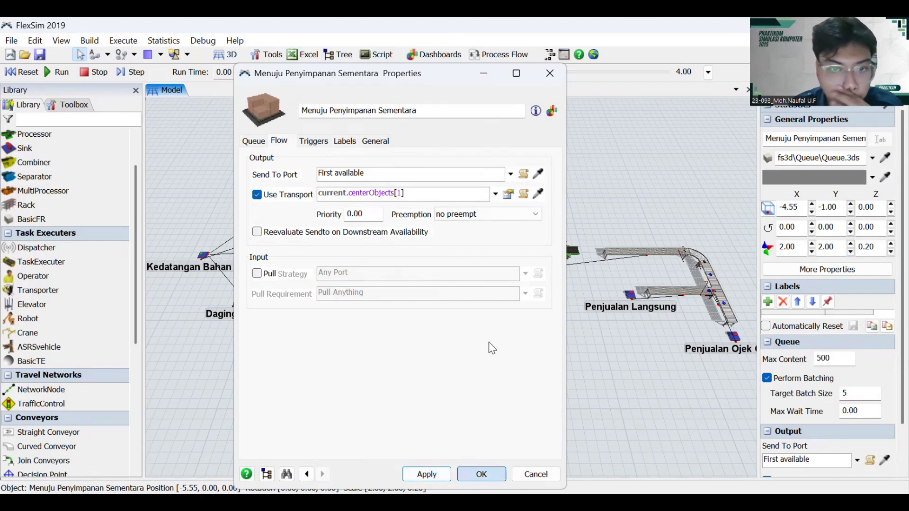
- Open the Proses Penyusunan Bahan Baku properties, enable the use of operators for the process and clear the Process Time
left_click_drag(488, 339, 435, 356)
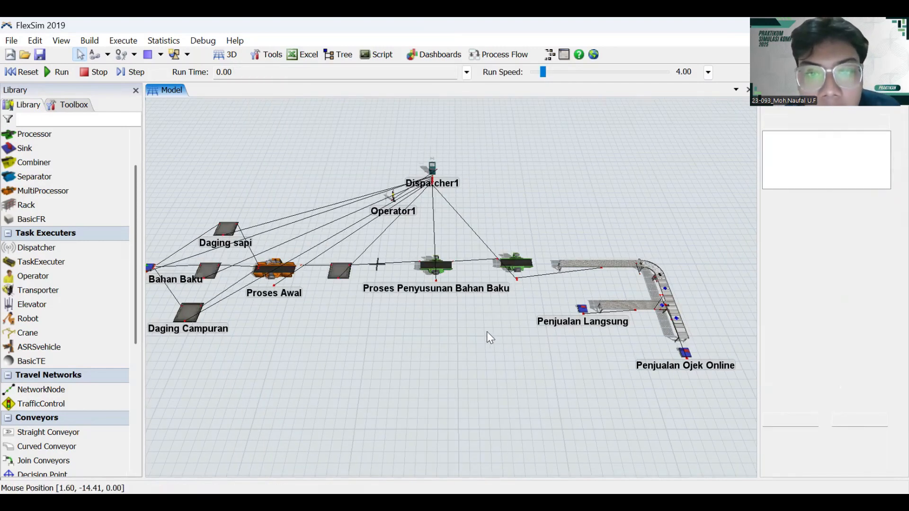
left_click(434, 265)
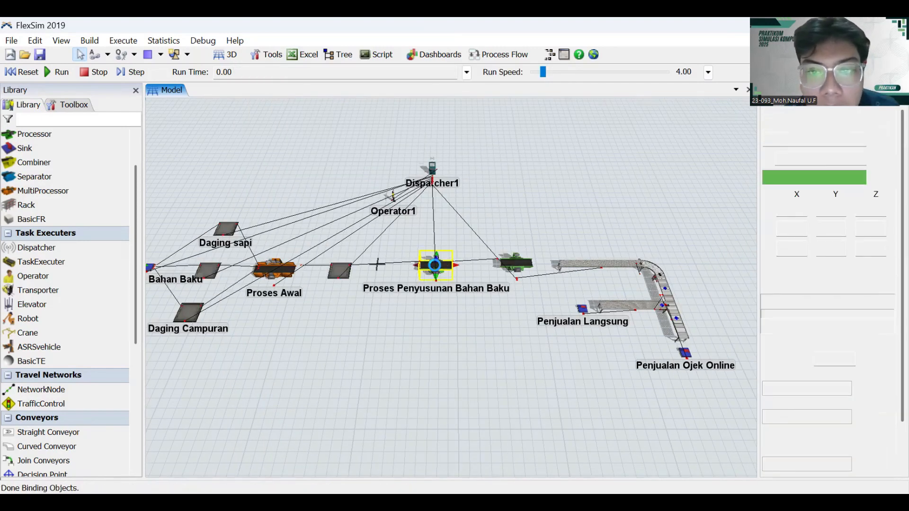
double_click(435, 266)
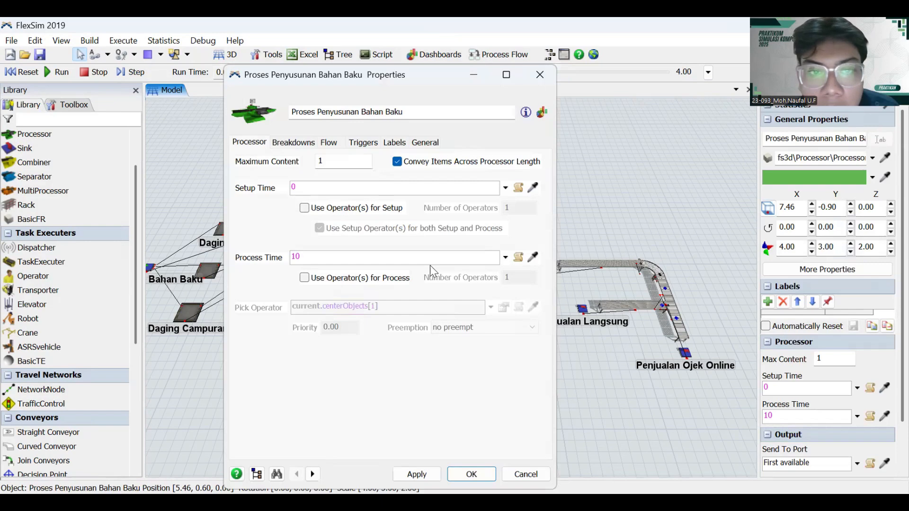
left_click(290, 144)
left_click(251, 143)
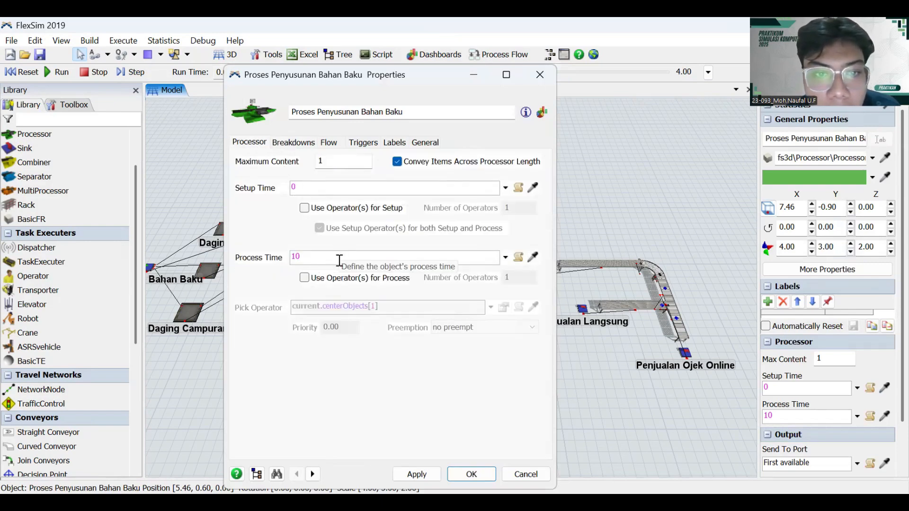
left_click(304, 280)
left_click_drag(308, 256, 280, 255)
key("BackSpace")
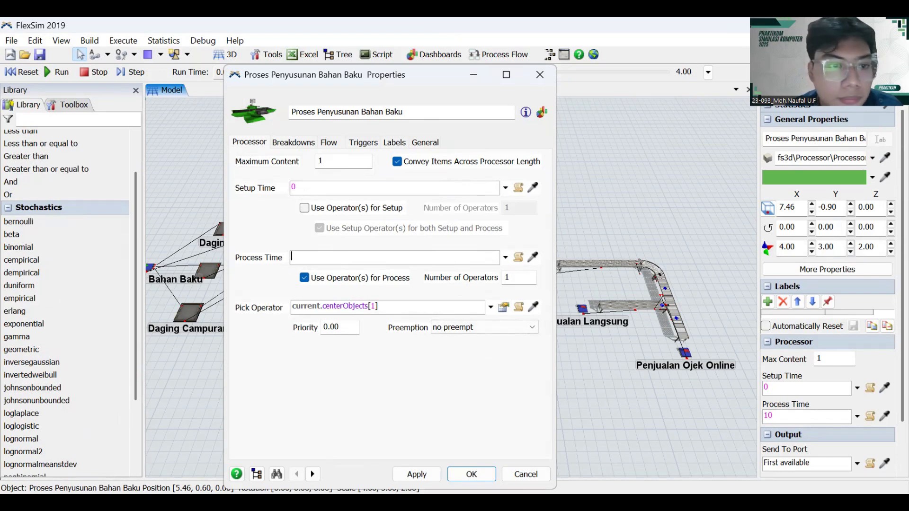
- Switch to ExpertFit to get the fitted distribution expression for the process time, and return to FlexSim
key("alt+Tab")
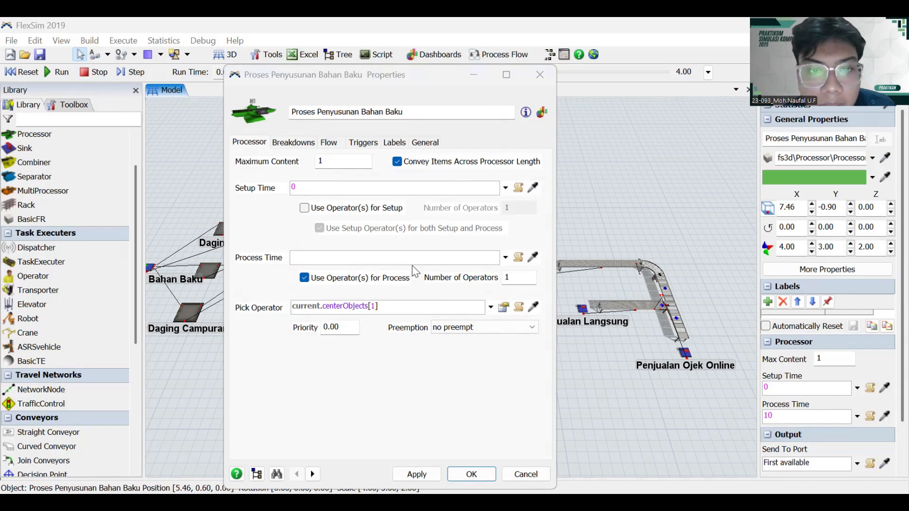
key("alt+Tab")
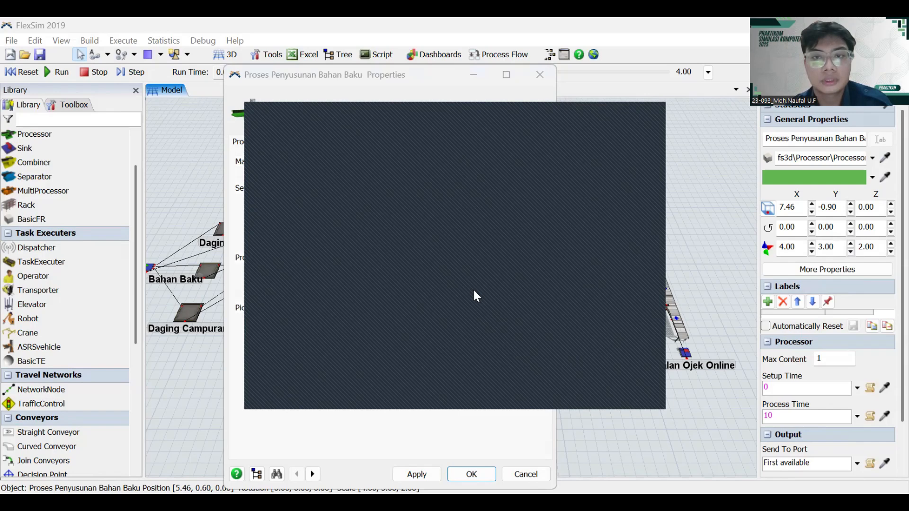
key("alt+Tab")
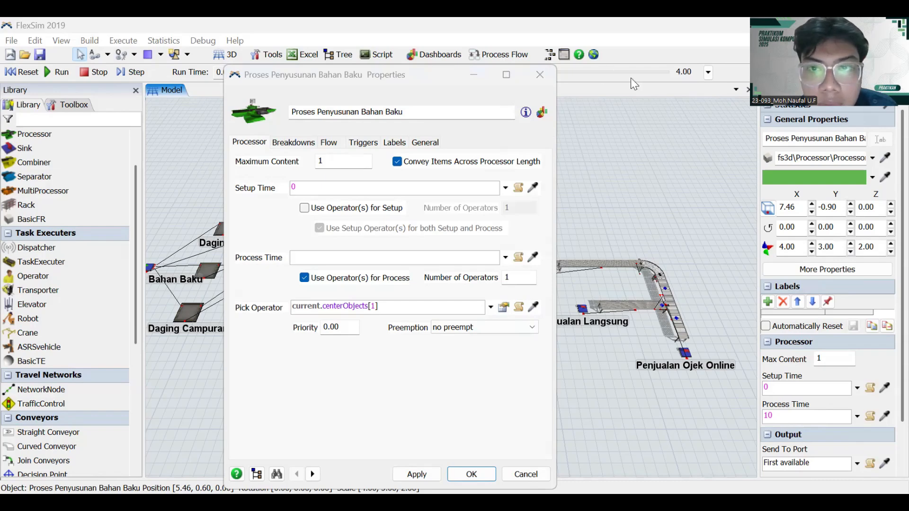
key("alt+Tab")
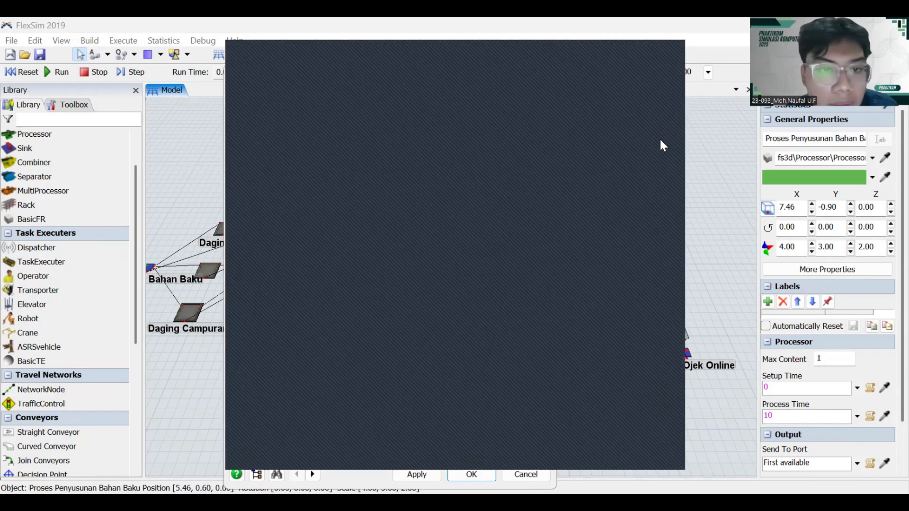
key("alt+Tab")
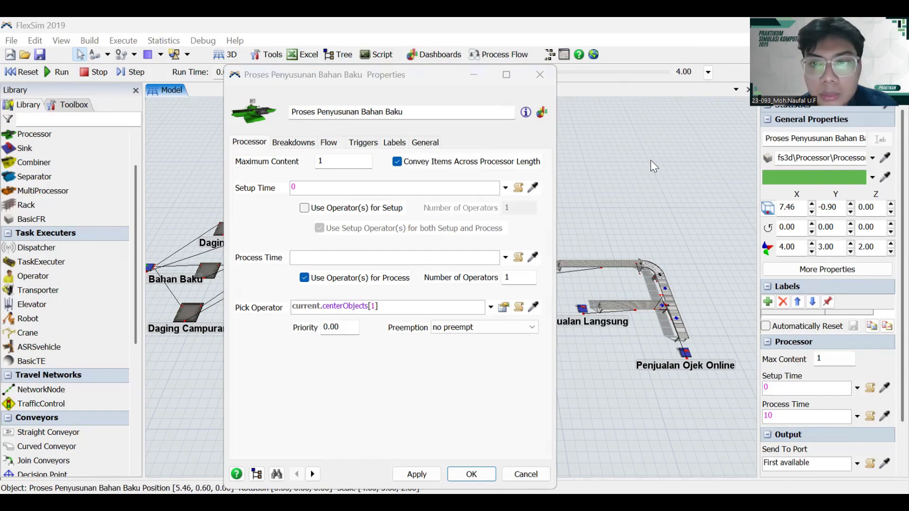
key("alt+Tab")
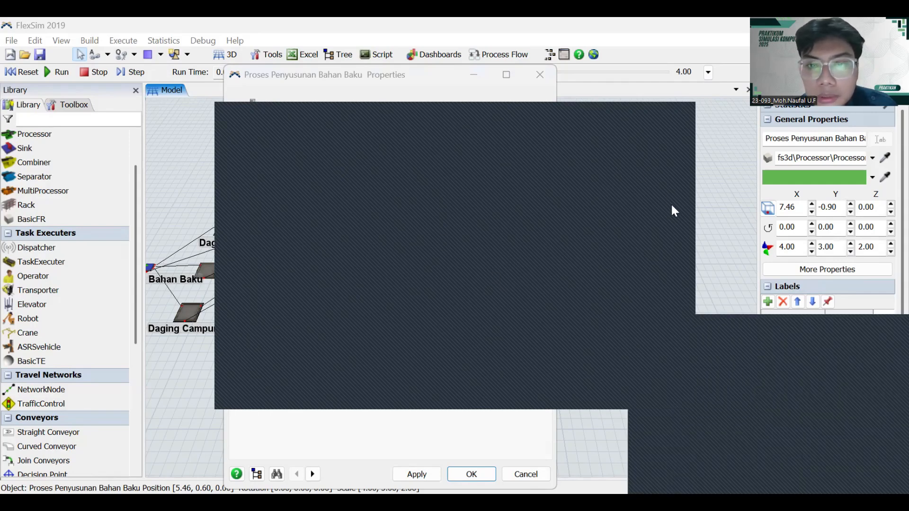
key("alt+Tab")
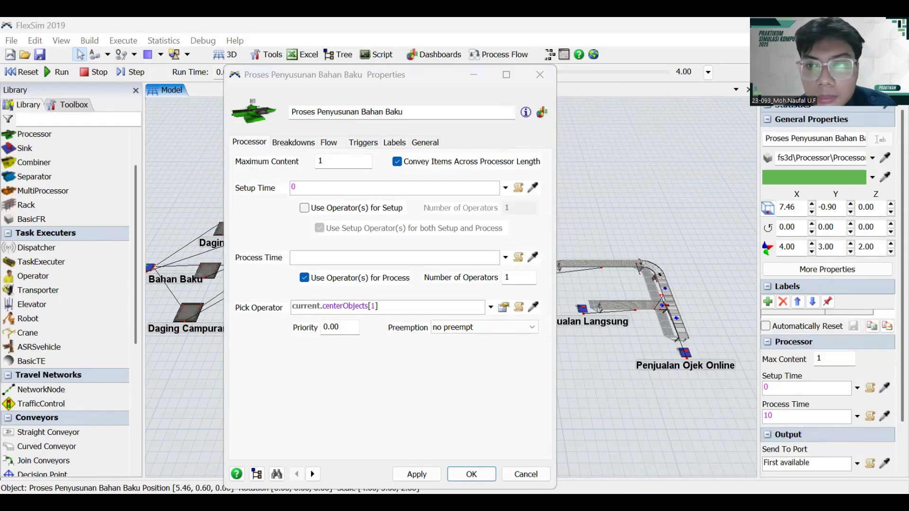
- Clear the Setup Time and paste erlang( 0.016113, 0.501472, 57.000000, <stream>) as the Process Time
left_click_drag(299, 187, 284, 191)
key("BackSpace")
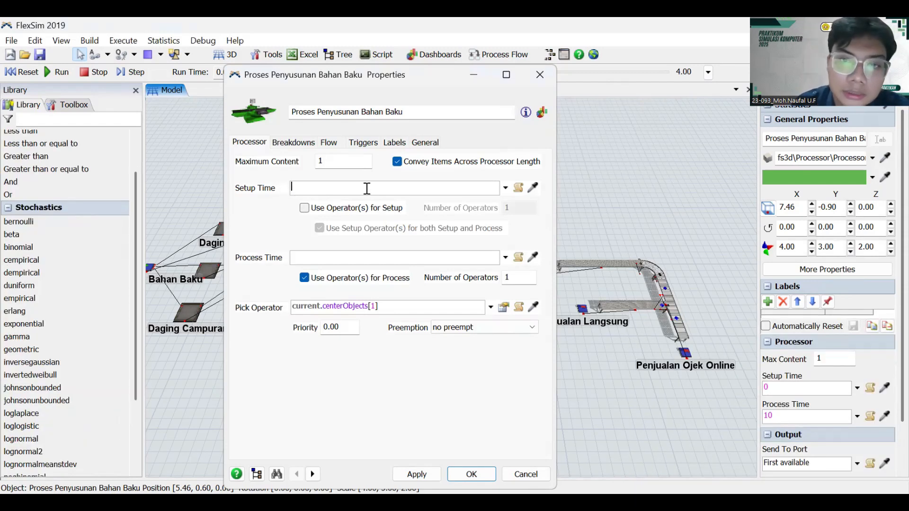
left_click(336, 259)
right_click(337, 258)
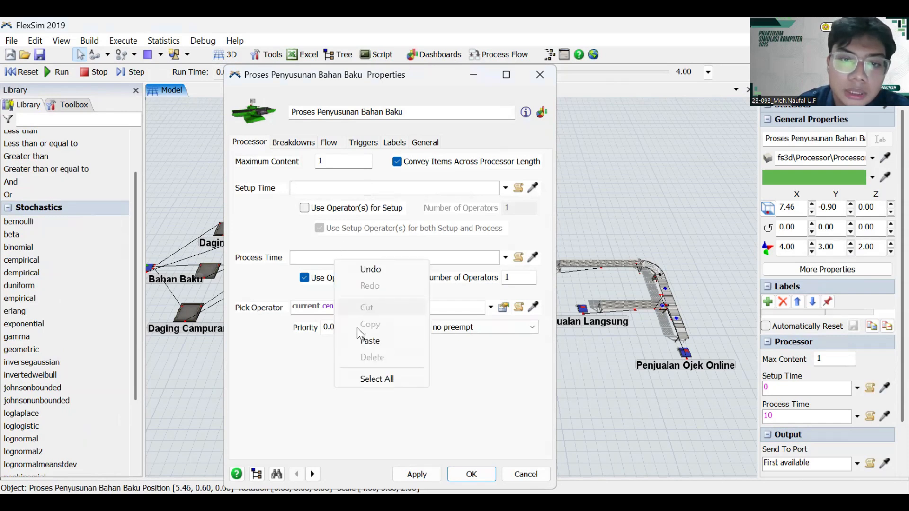
left_click(364, 340)
left_click_drag(401, 256, 291, 256)
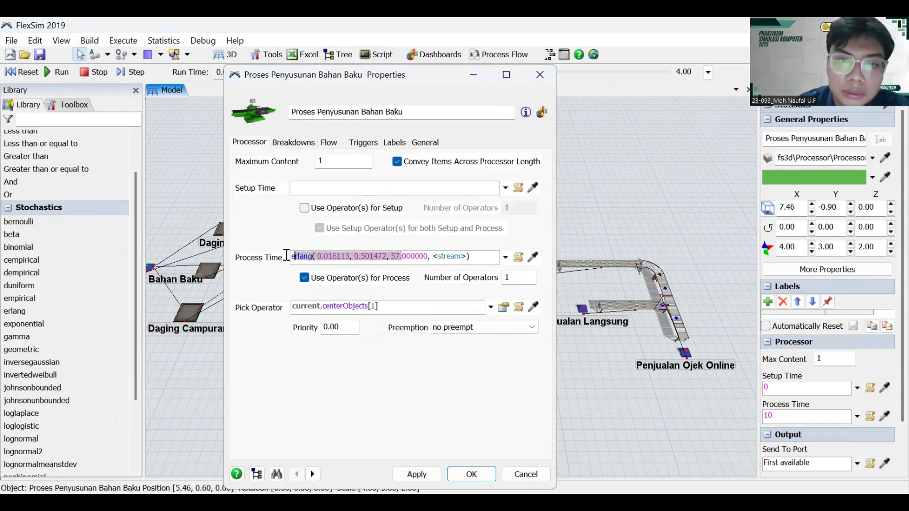
- Replace the <stream> placeholder in the Process Time expression with getstream(current)
left_click(434, 257)
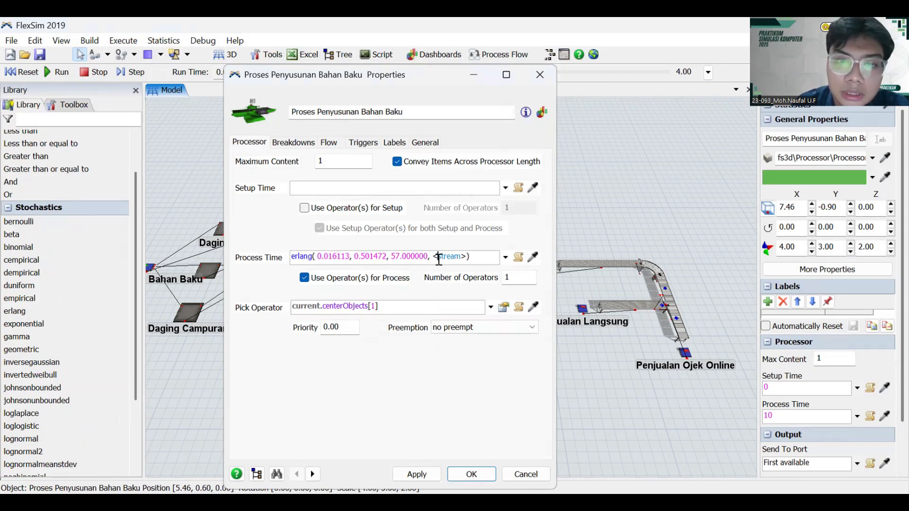
key("BackSpace")
type("ge")
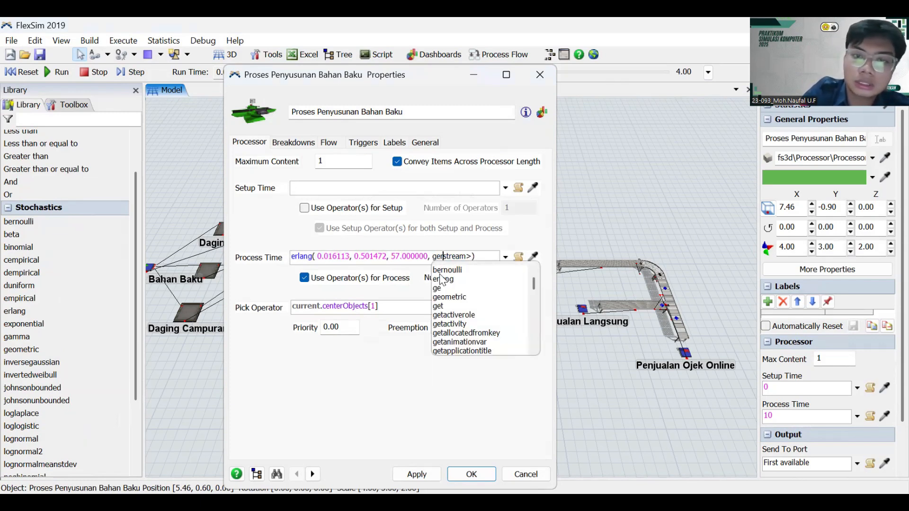
type("t")
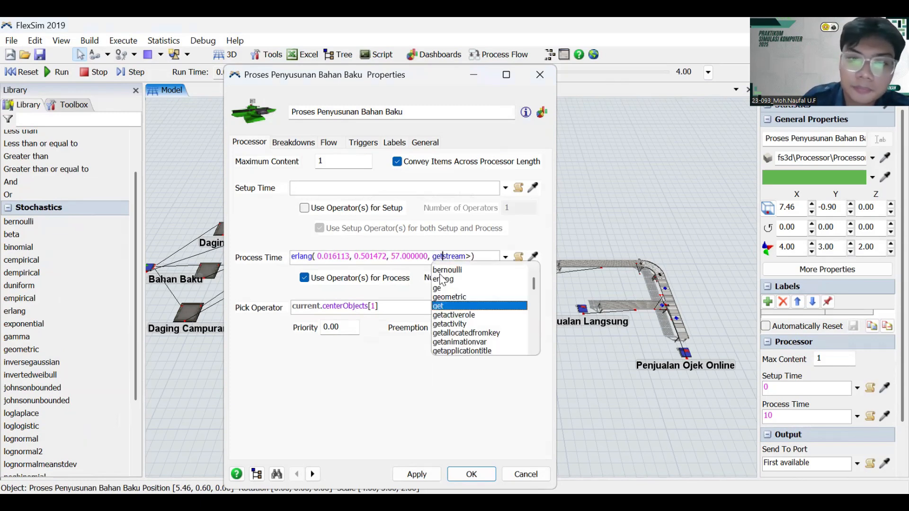
left_click(473, 258)
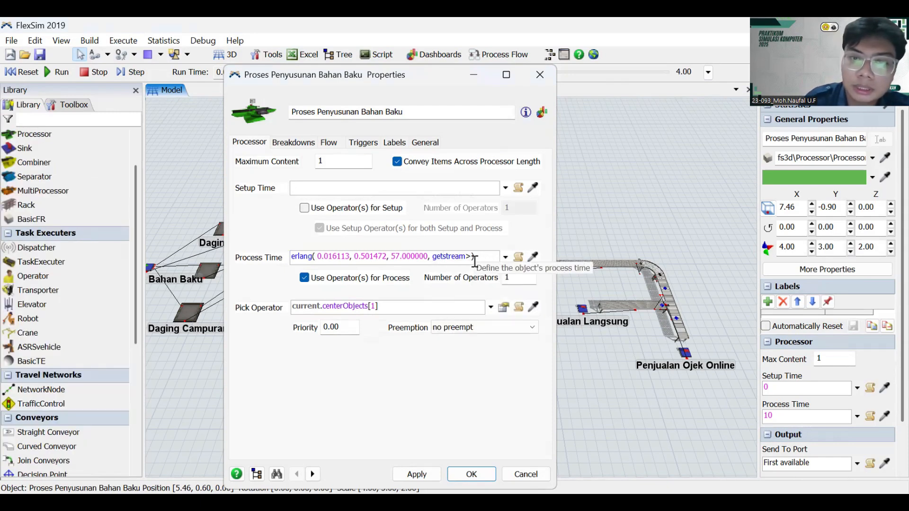
left_click(471, 257)
key("BackSpace")
type("(Cu")
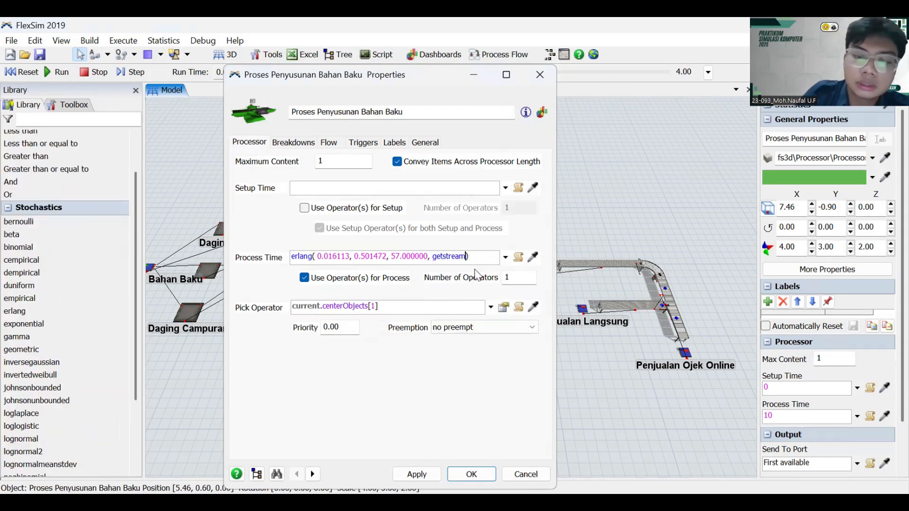
key("BackSpace")
key("BackSpace")
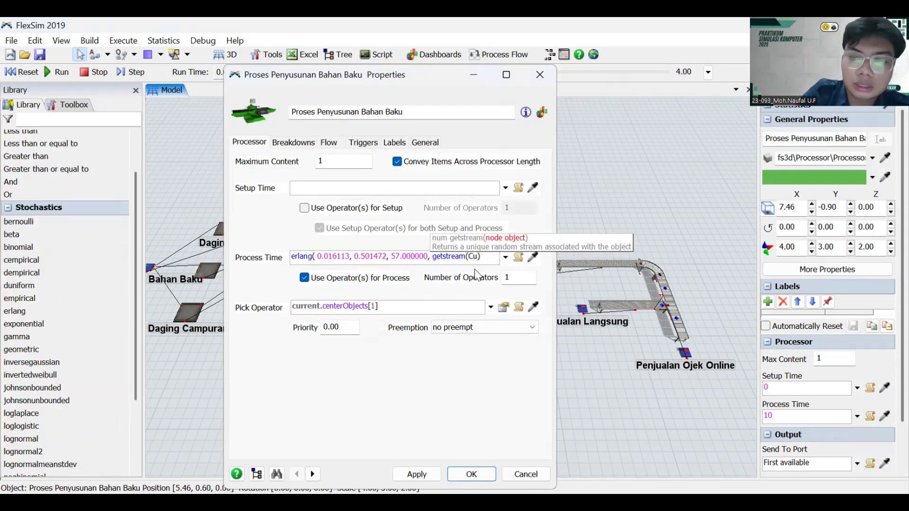
type("current")
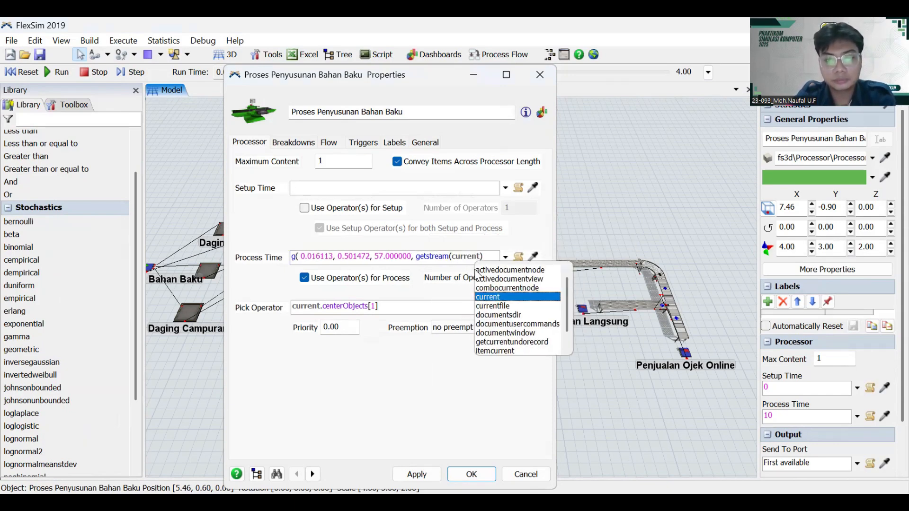
key("Return")
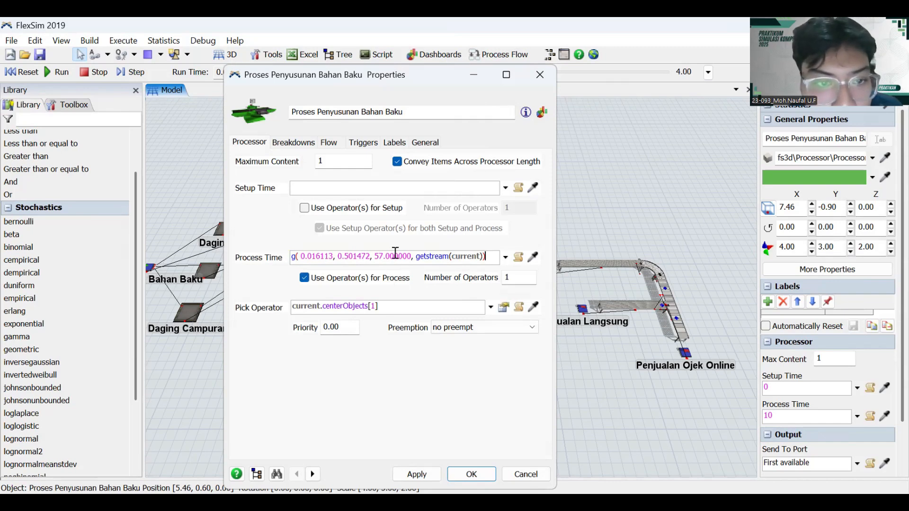
- Check the Process Time expression and the Breakdowns and Flow settings, and apply the processor's properties
left_click_drag(397, 257, 279, 261)
left_click_drag(393, 257, 358, 258)
left_click(297, 144)
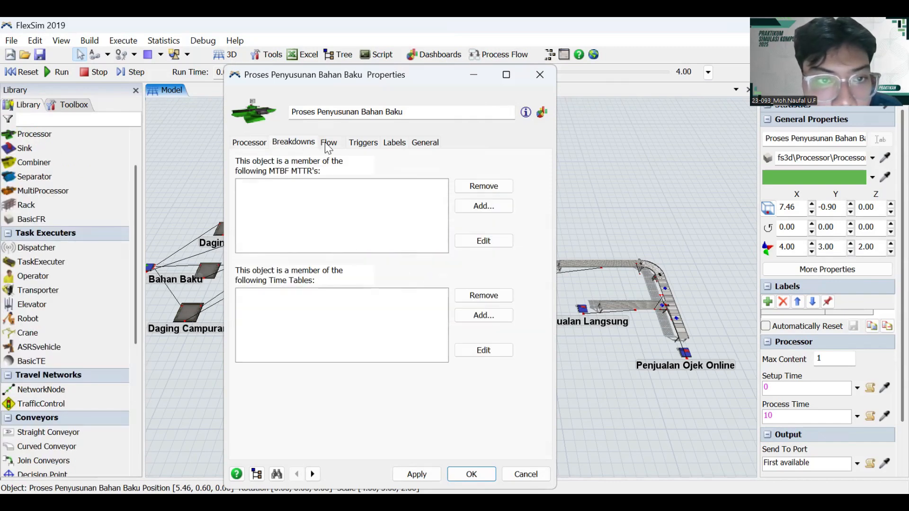
left_click(328, 143)
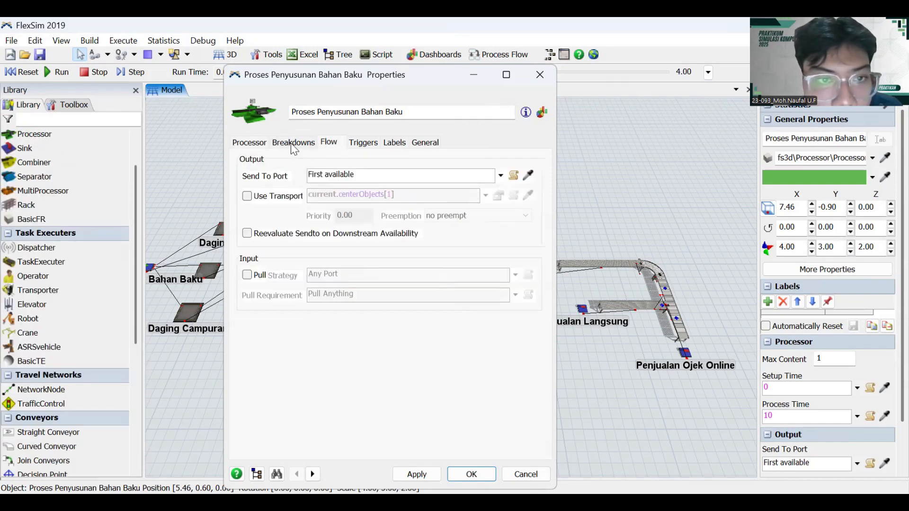
left_click(250, 142)
left_click_drag(330, 254, 285, 252)
left_click(426, 474)
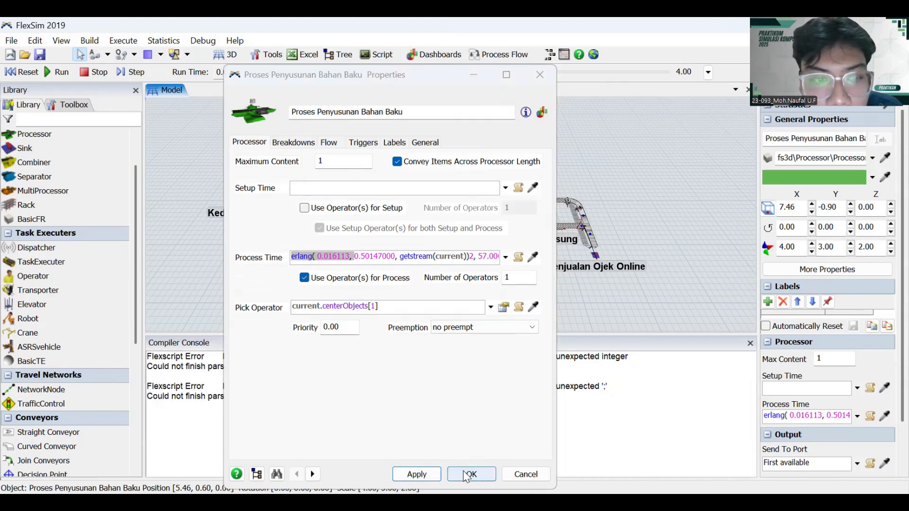
- Disable operator use for the process and transport for the output, accept the properties and close the compiler console
left_click(303, 281)
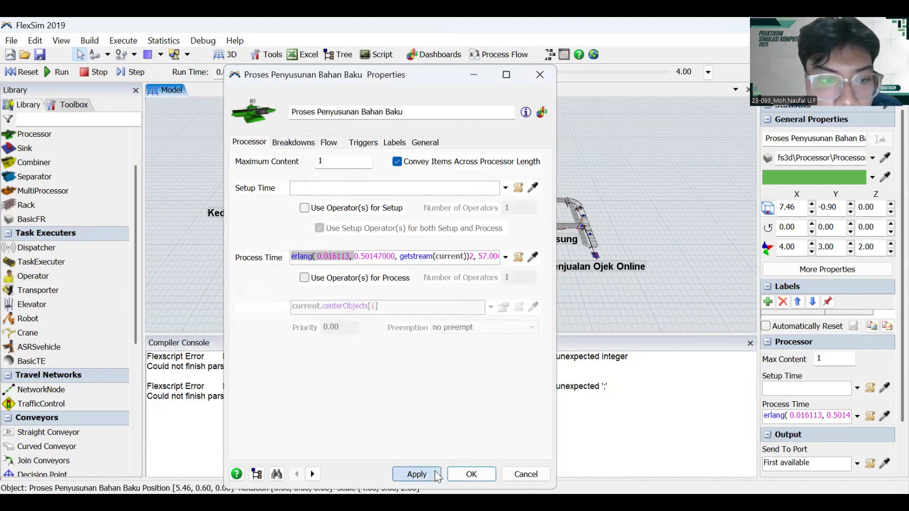
left_click(416, 474)
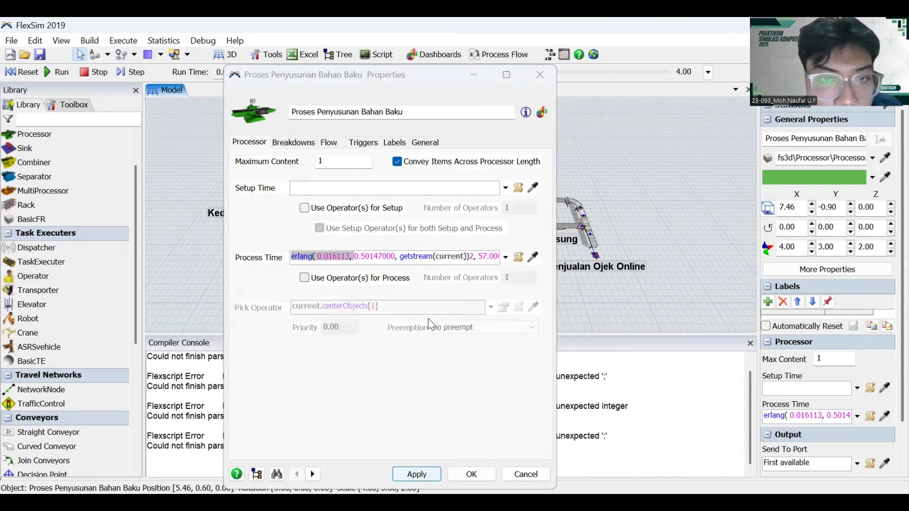
left_click(328, 143)
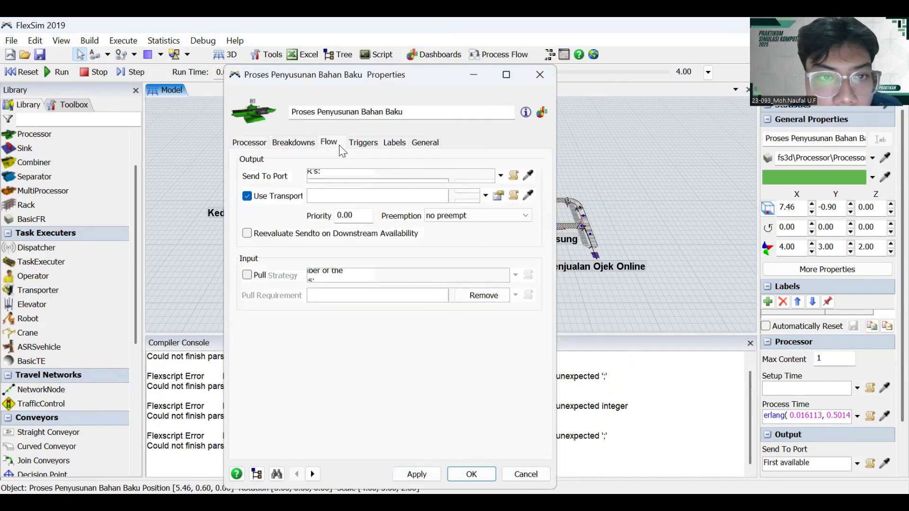
left_click(246, 196)
left_click(249, 142)
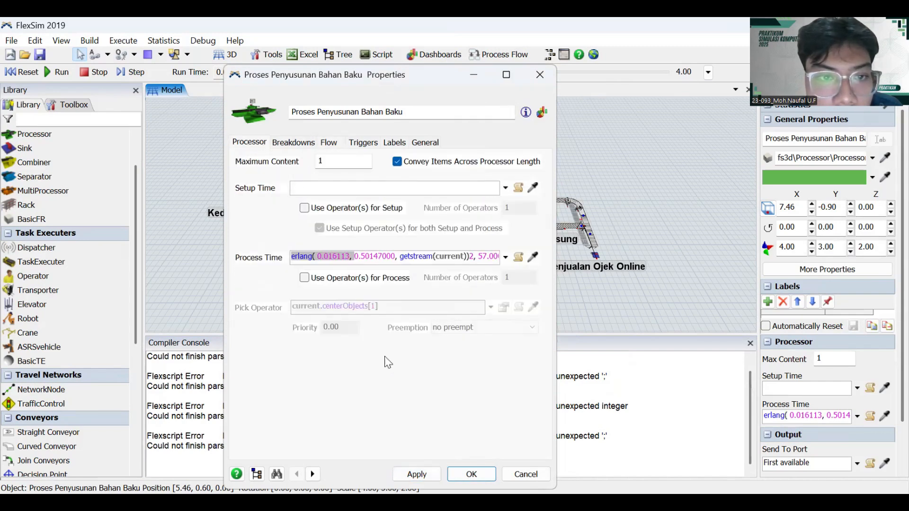
left_click(428, 474)
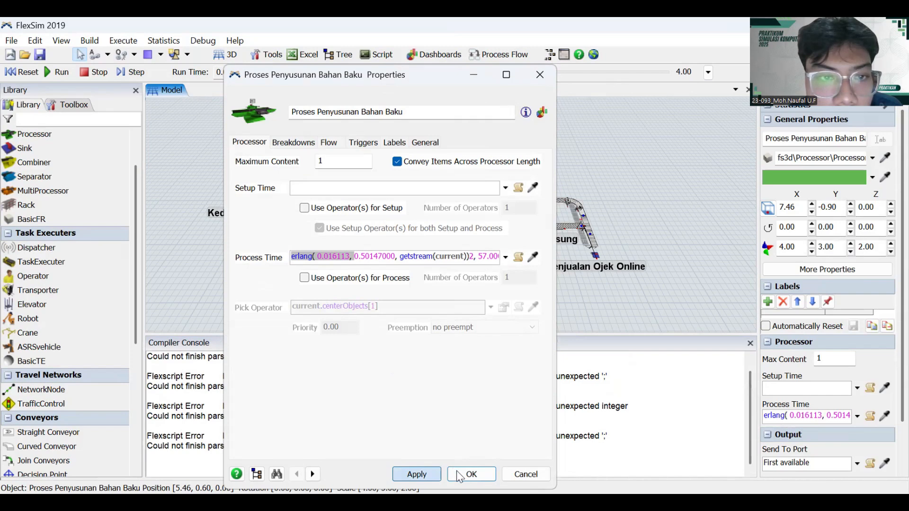
left_click(468, 475)
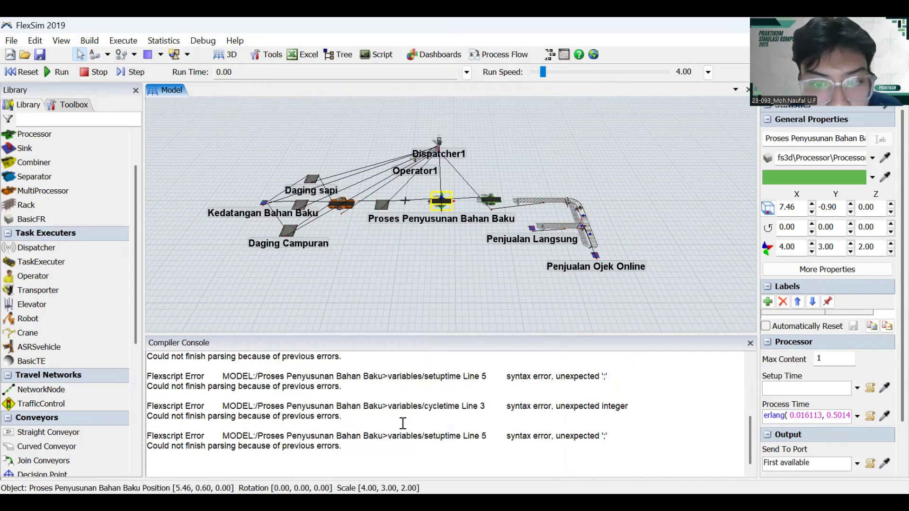
left_click(750, 343)
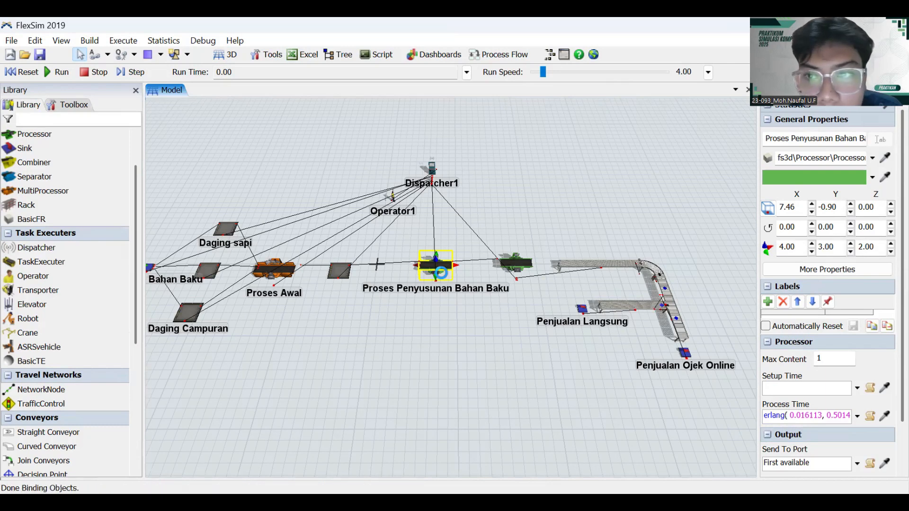
- Set the Setup Time of Proses Penyusunan Bahan Baku to 0, apply and accept its properties, and close the compiler console
double_click(443, 279)
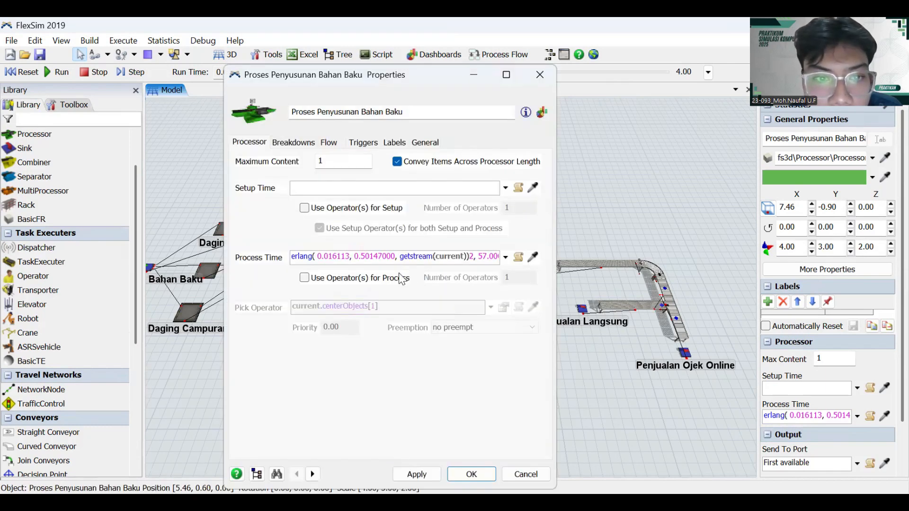
left_click(327, 188)
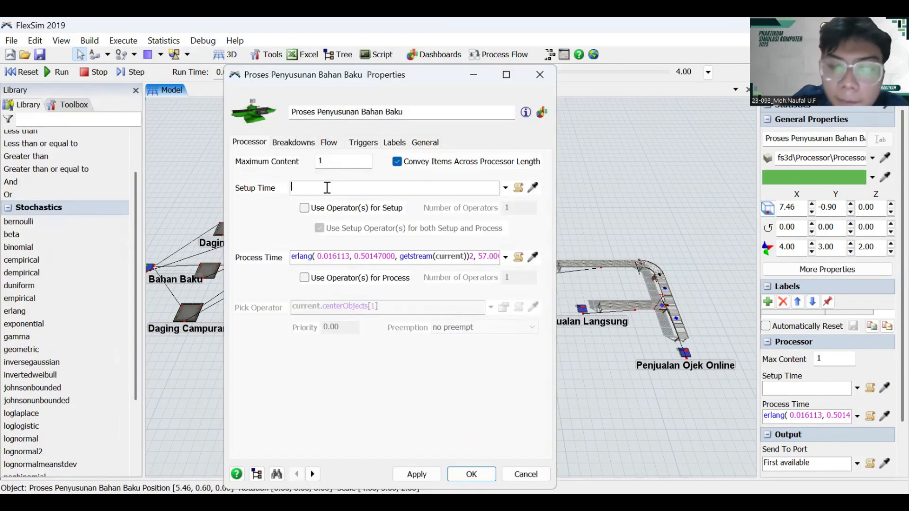
left_click(294, 142)
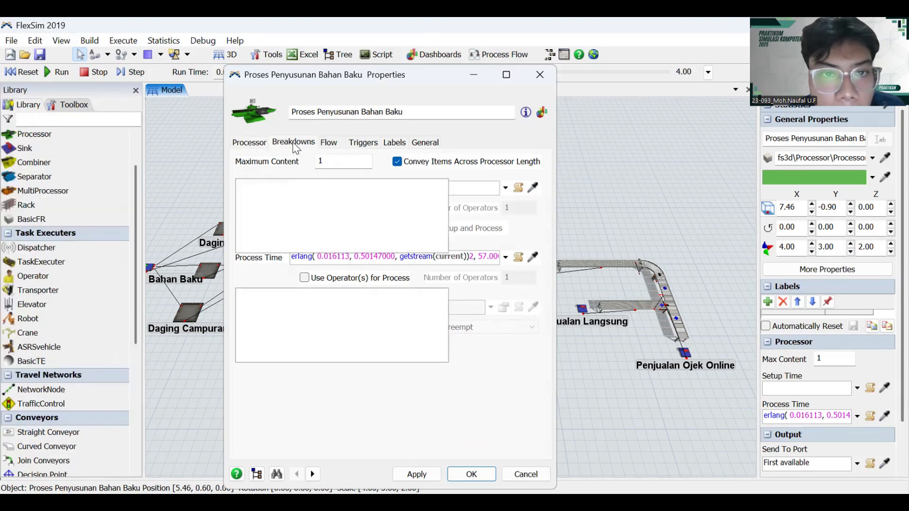
left_click(329, 145)
left_click(363, 142)
left_click(249, 142)
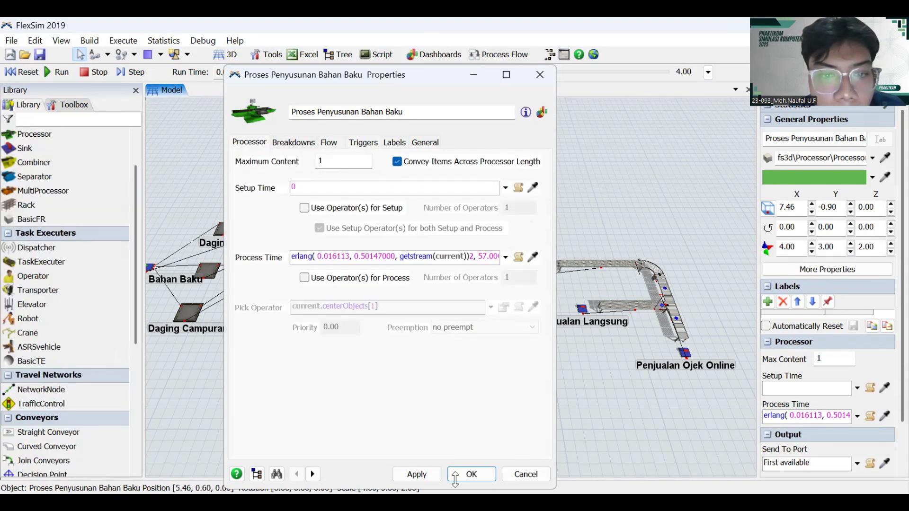
left_click(428, 473)
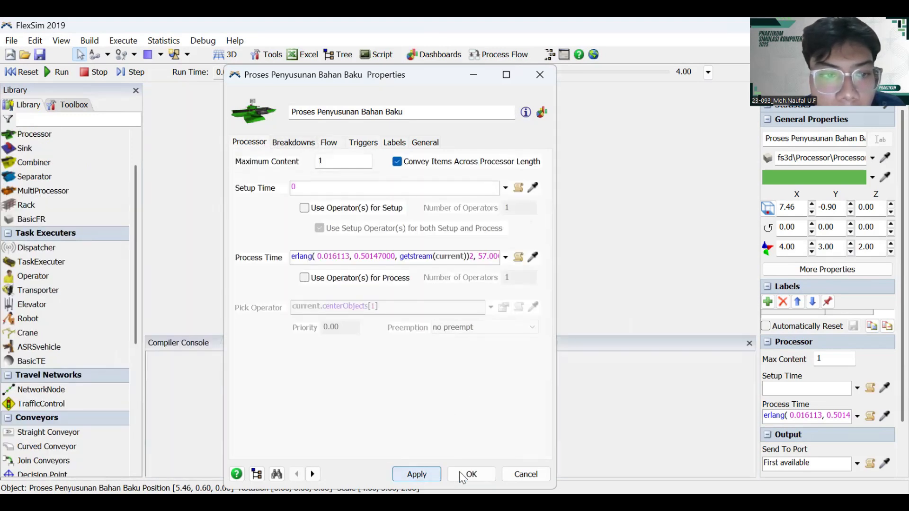
left_click(471, 475)
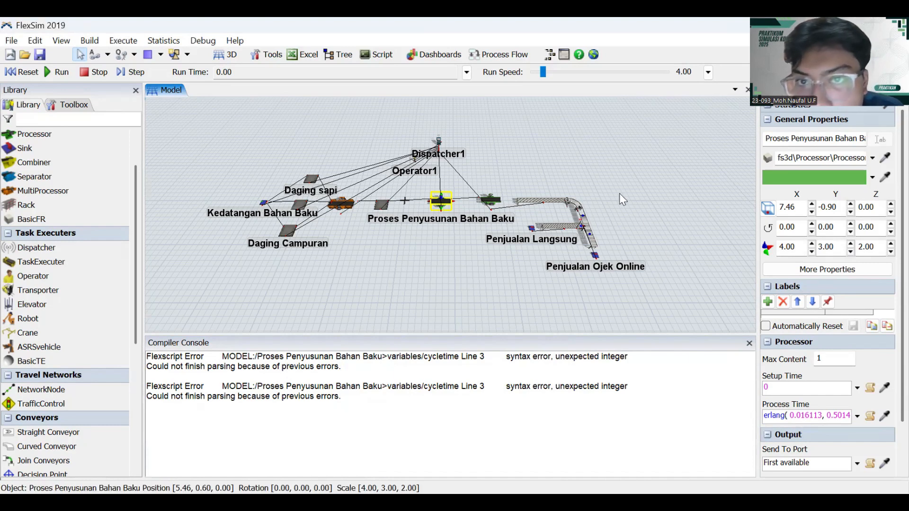
left_click(749, 343)
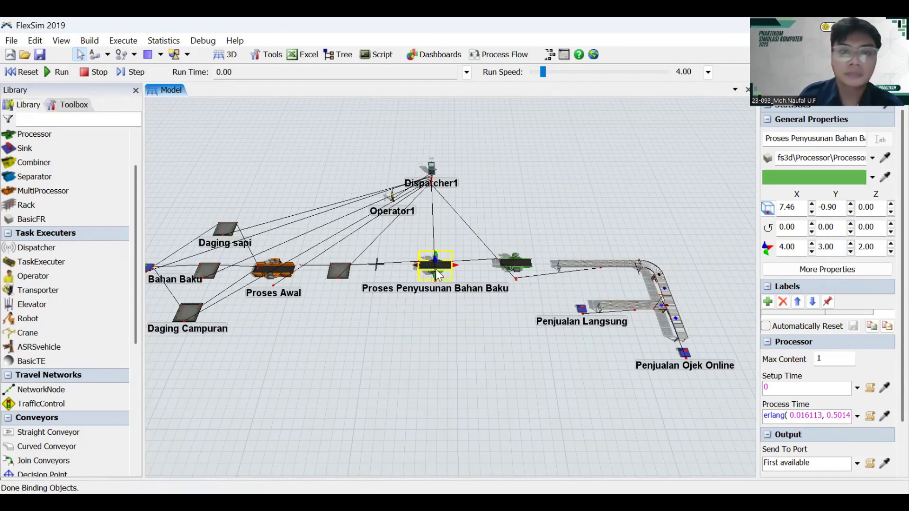
- Reopen the properties of Proses Penyusunan Bahan Baku and clear its entire malformed Process Time expression
double_click(438, 274)
left_click(474, 258)
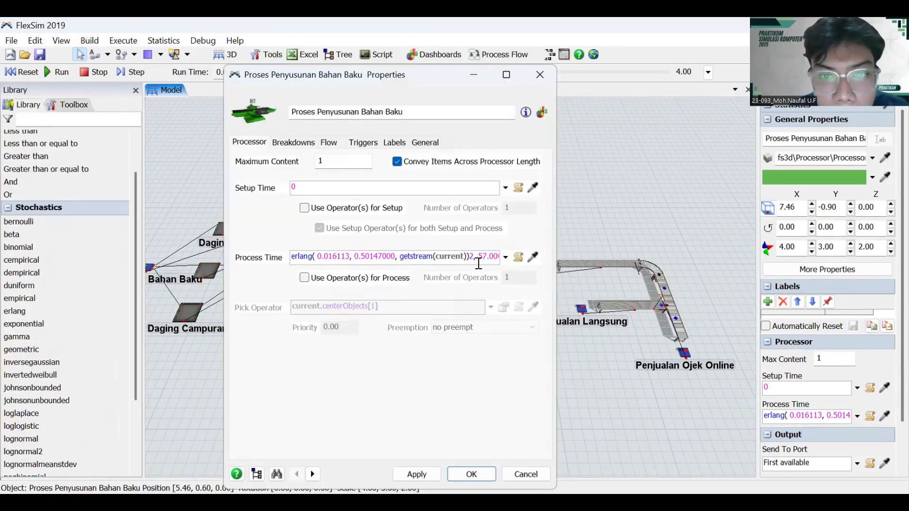
left_click_drag(487, 258, 448, 260)
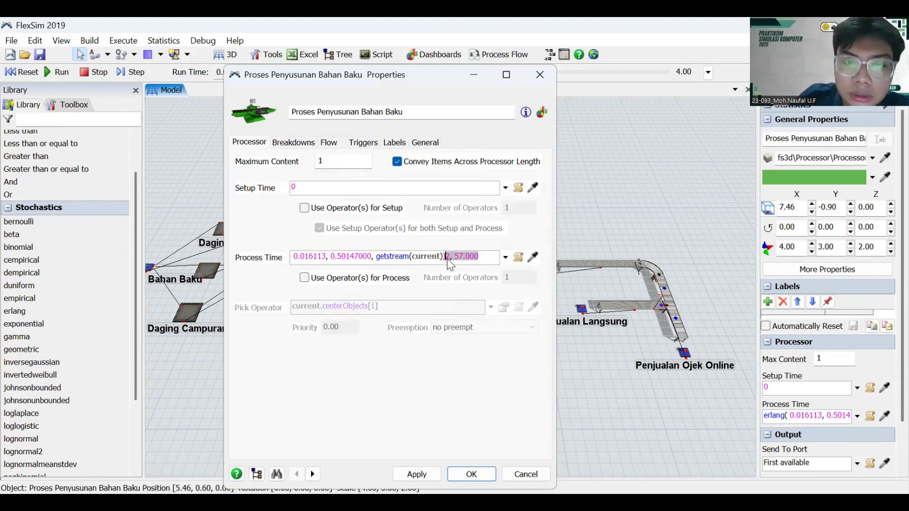
key("BackSpace")
key("BackSpace")
key("BackSpace")
key("BackSpace")
key("BackSpace")
key("BackSpace")
key("BackSpace")
key("BackSpace")
key("BackSpace")
key("BackSpace")
key("BackSpace")
key("BackSpace")
key("BackSpace")
key("BackSpace")
key("BackSpace")
key("BackSpace")
key("BackSpace")
key("BackSpace")
key("BackSpace")
key("BackSpace")
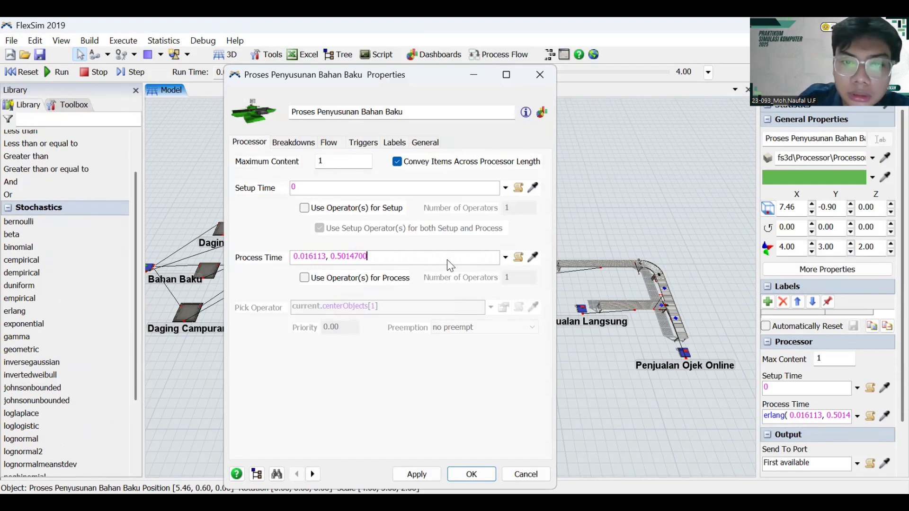
key("BackSpace")
key("BackSpace")
key("BackSpace")
key("BackSpace")
key("BackSpace")
key("BackSpace")
key("BackSpace")
key("BackSpace")
key("BackSpace")
key("BackSpace")
key("BackSpace")
key("BackSpace")
key("BackSpace")
key("BackSpace")
key("BackSpace")
key("BackSpace")
key("BackSpace")
key("BackSpace")
key("BackSpace")
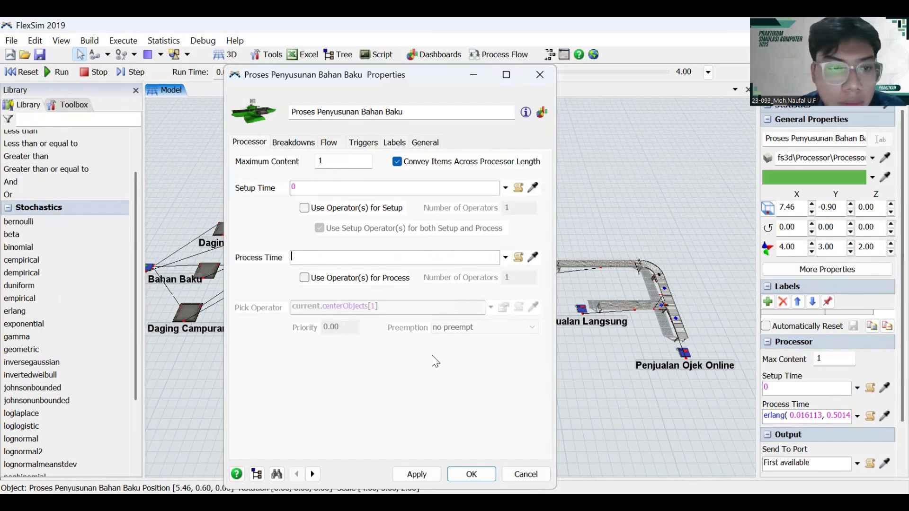
- Paste the expression erlang( 0.016113, 0.501472, 57.000000, <stream>) into the emptied Process Time of Proses Penyusunan Bahan Baku
key("alt+Tab")
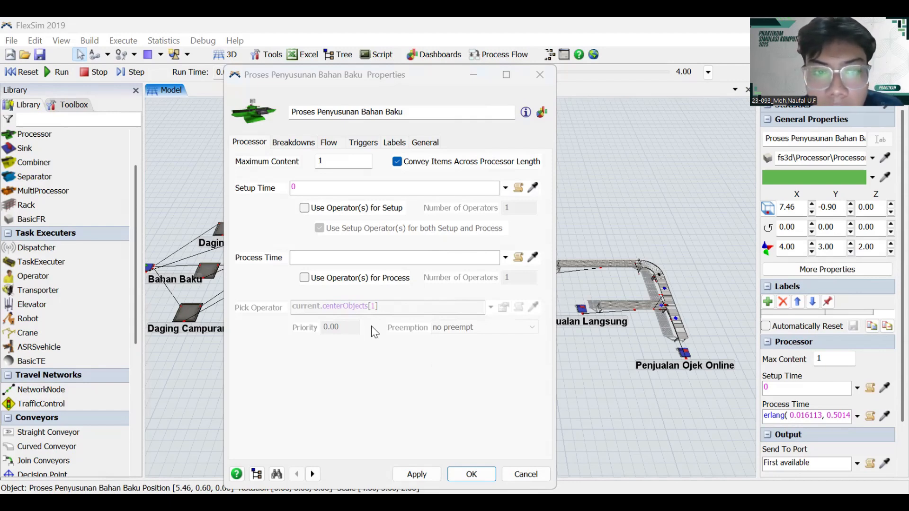
left_click(369, 257)
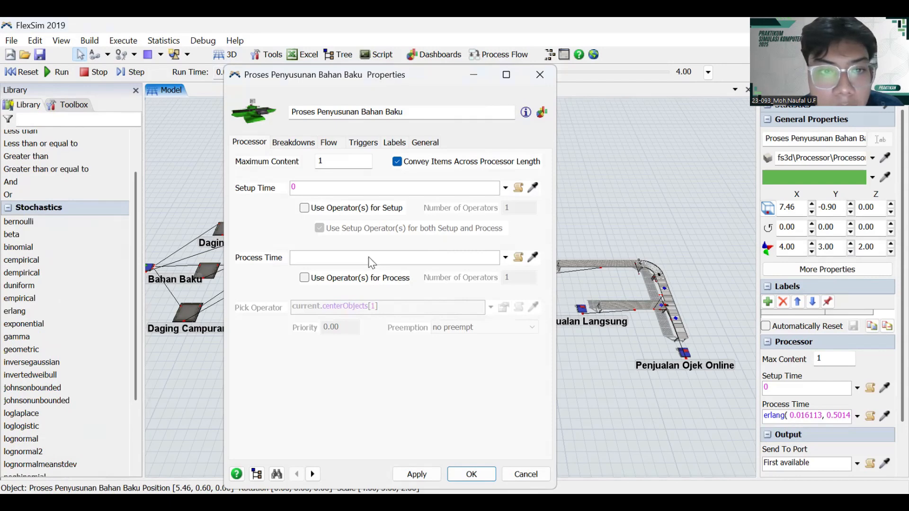
right_click(378, 258)
left_click(407, 338)
- Replace the <stream> placeholder in the erlang Process Time with getstream(current) and check the start of the expression
left_click(437, 256)
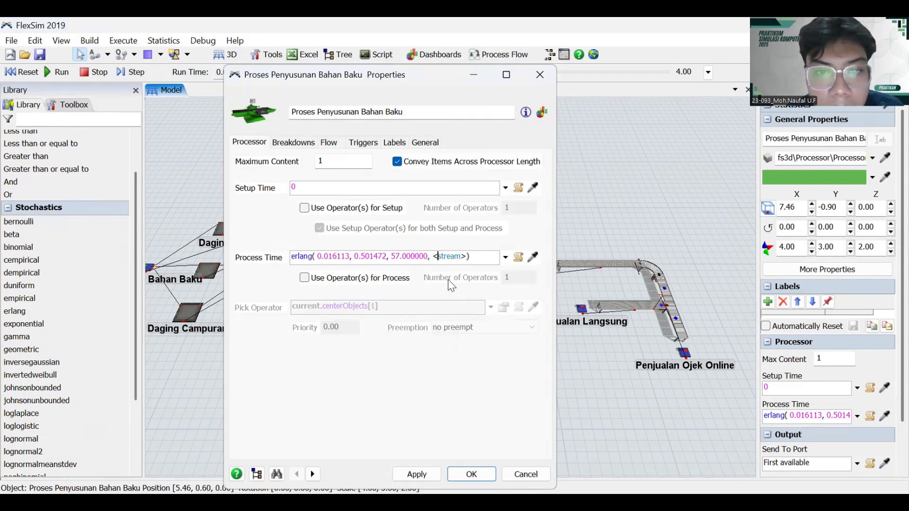
key("BackSpace")
type("get")
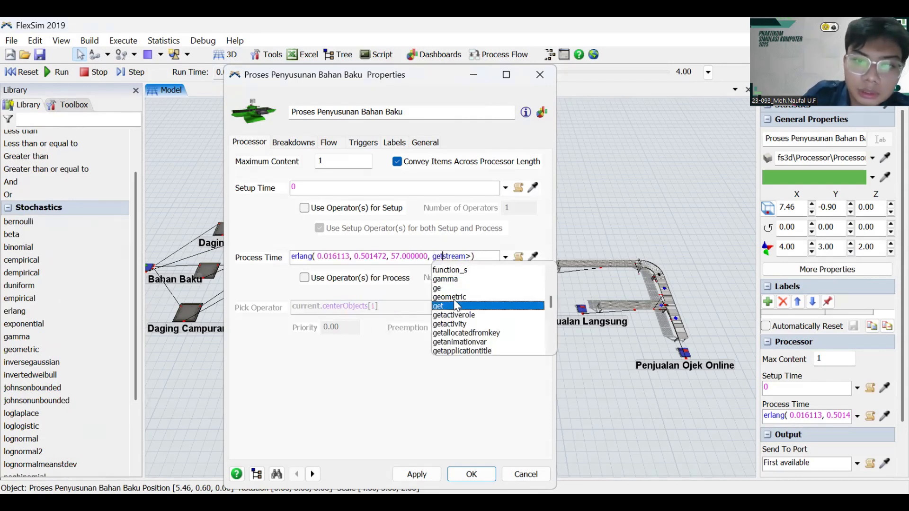
left_click(472, 257)
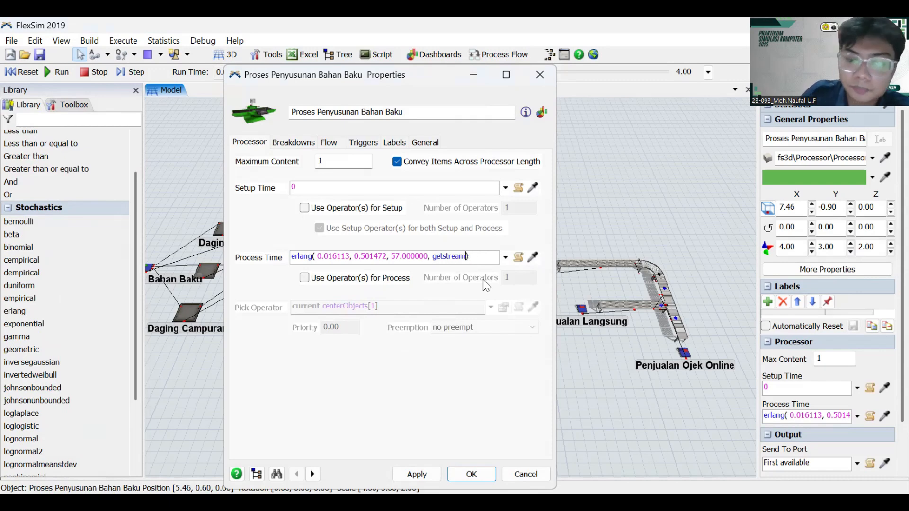
type("(current")
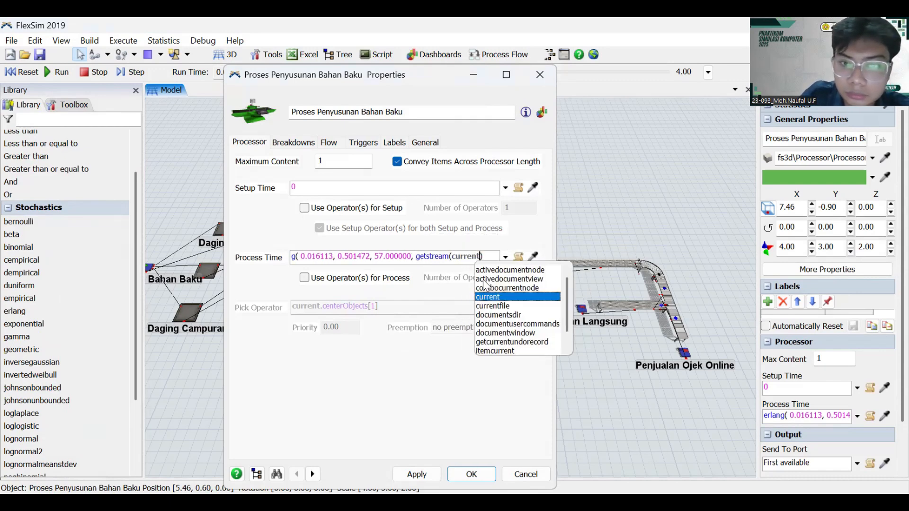
key("Escape")
left_click_drag(313, 258, 279, 253)
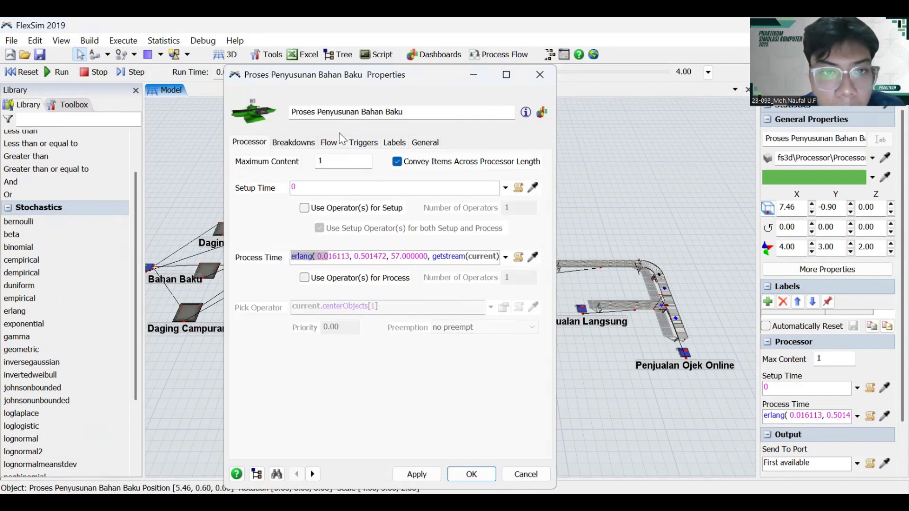
- Enable transport for the output of Proses Penyusunan Bahan Baku using current.centerObjects[1], and apply and accept the properties
left_click(331, 142)
left_click(246, 195)
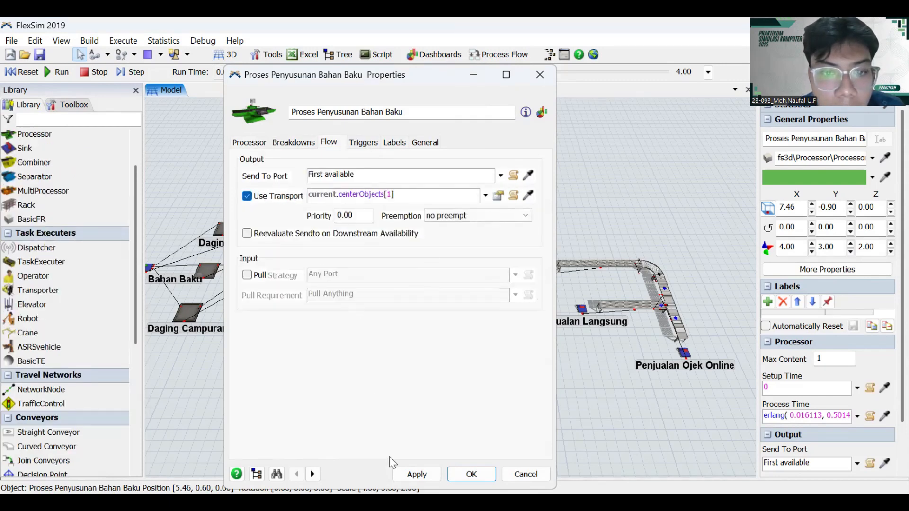
left_click(418, 473)
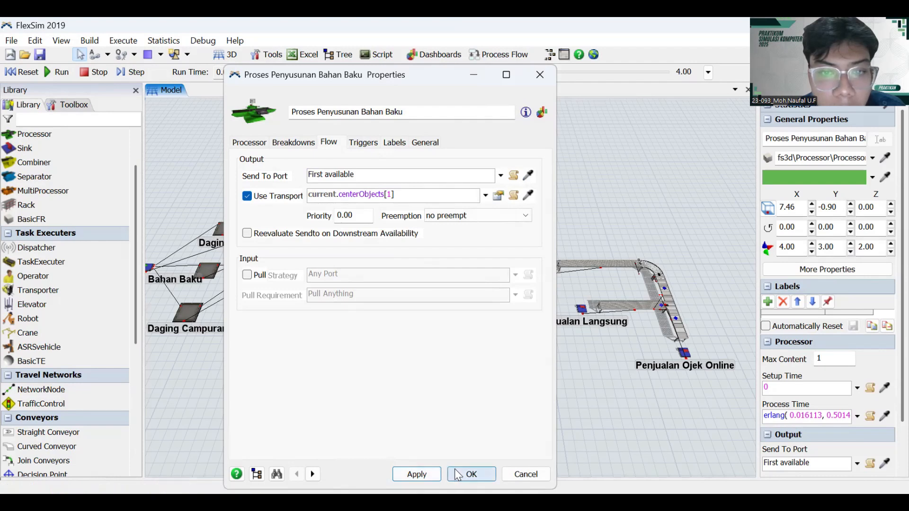
left_click(470, 473)
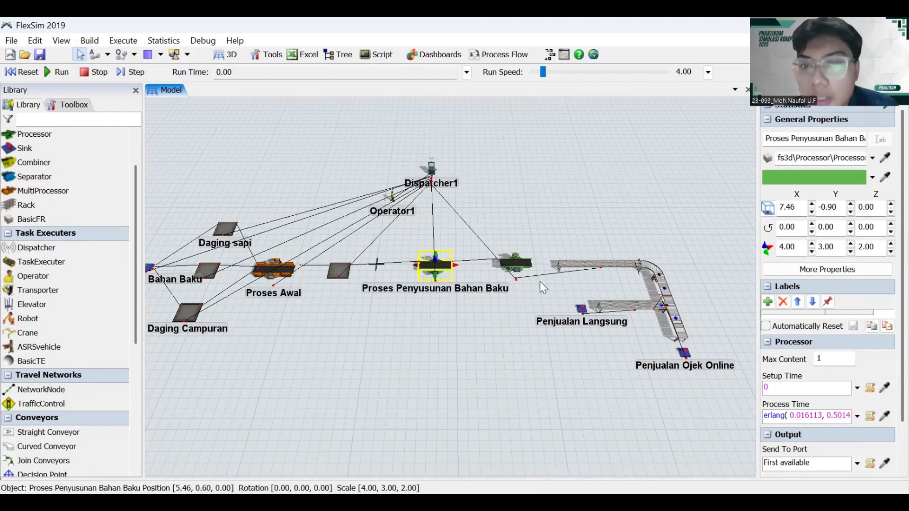
- Open the properties of Proses Pemanggangan and replace its Process Time with the copied expression
left_click(517, 261)
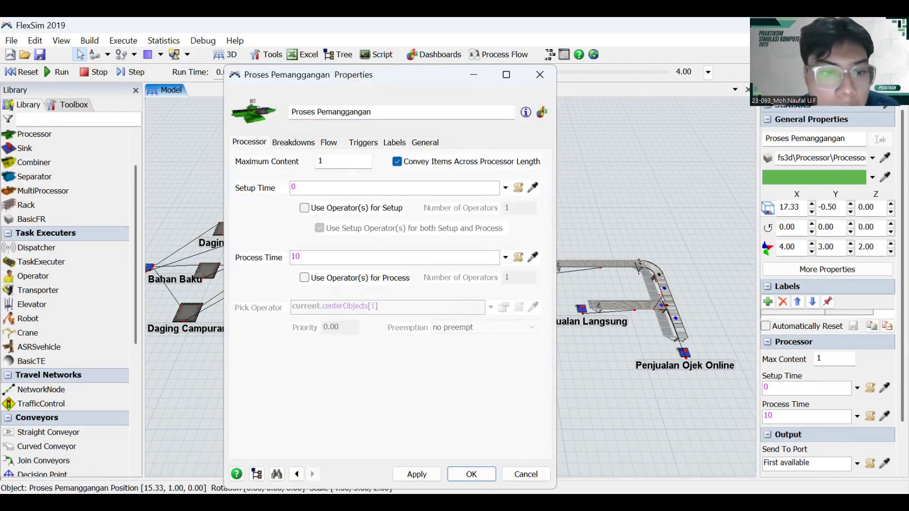
key("alt+Tab")
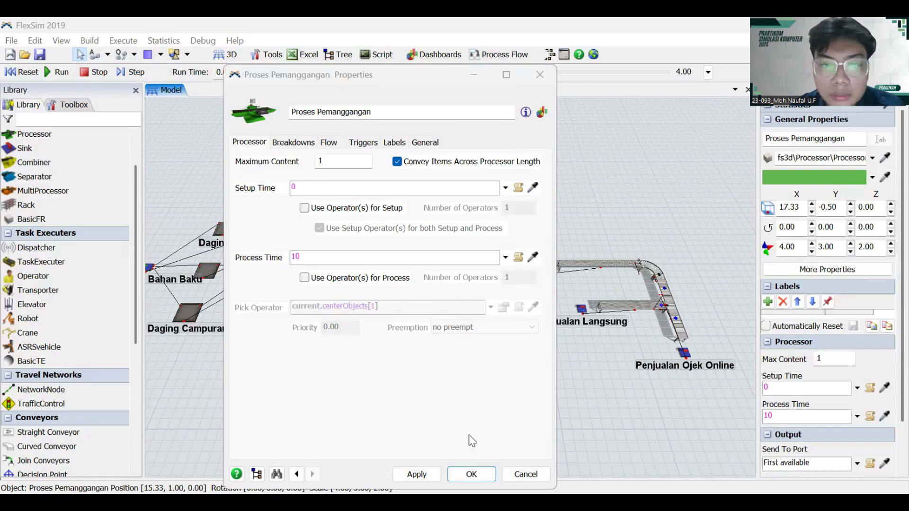
left_click(314, 255)
key("BackSpace")
key("BackSpace")
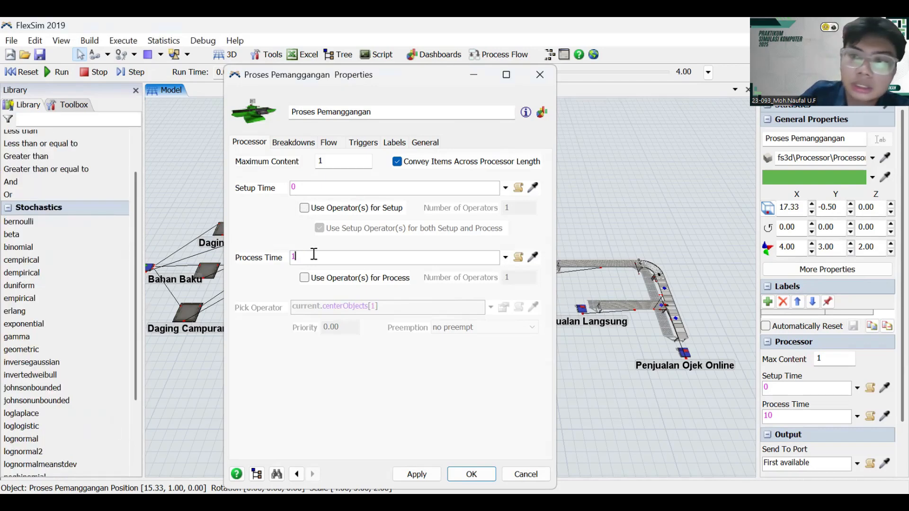
right_click(316, 259)
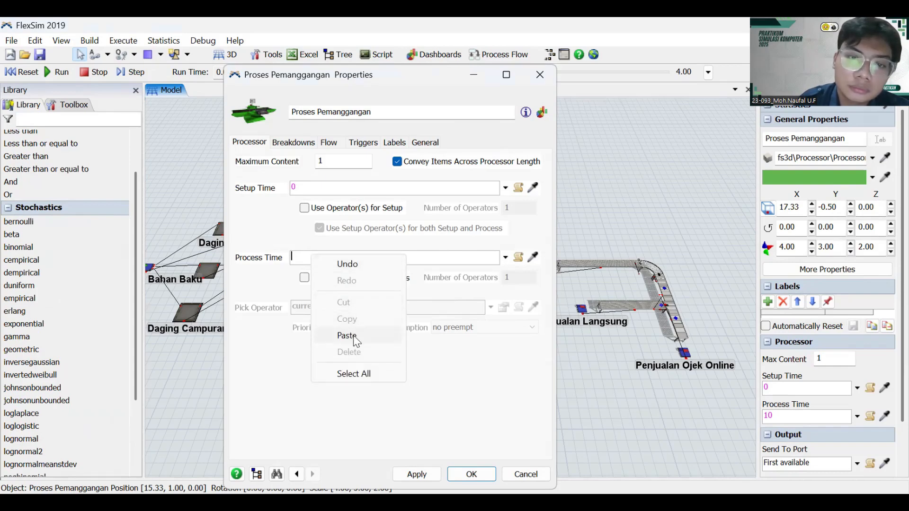
- Set the process time of Proses Pemanggangan to johnsonbounded(249.573816, 284.936209, -0.828238, 0.937287, getstream(current))
left_click(353, 334)
left_click(466, 256)
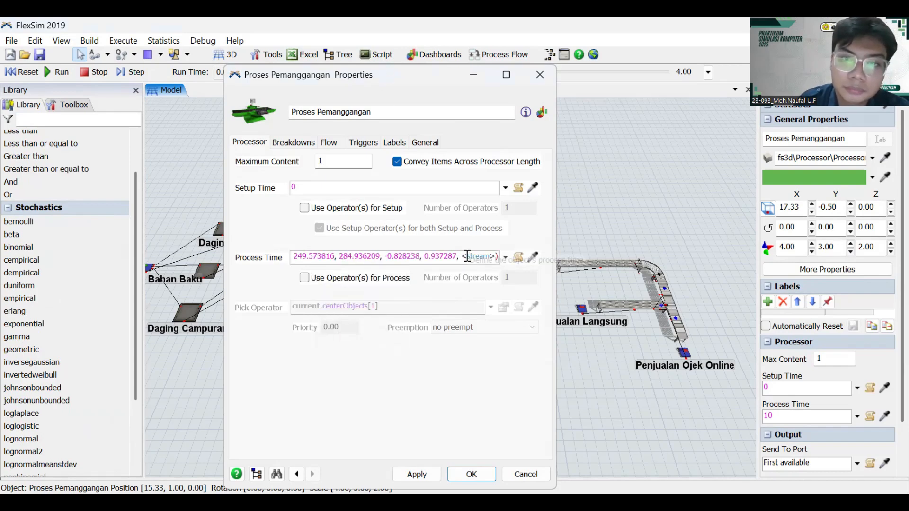
key("BackSpace")
type("get")
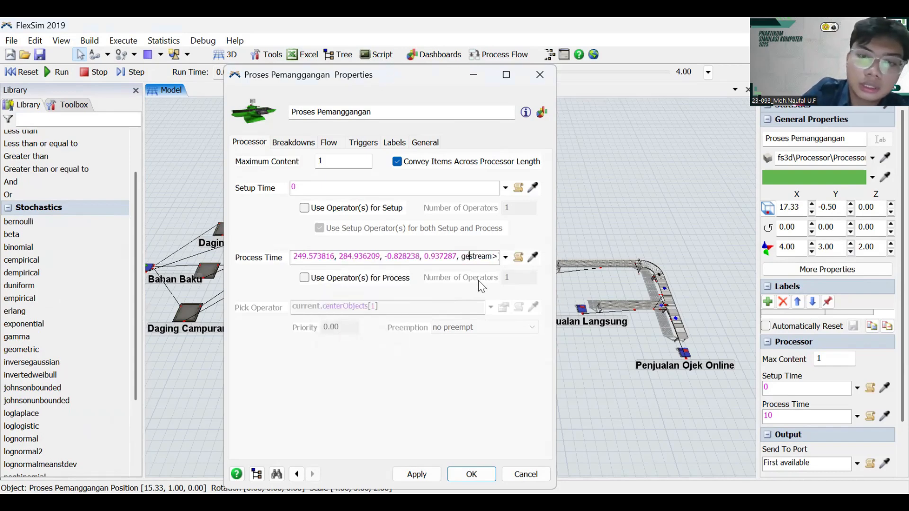
left_click(492, 255)
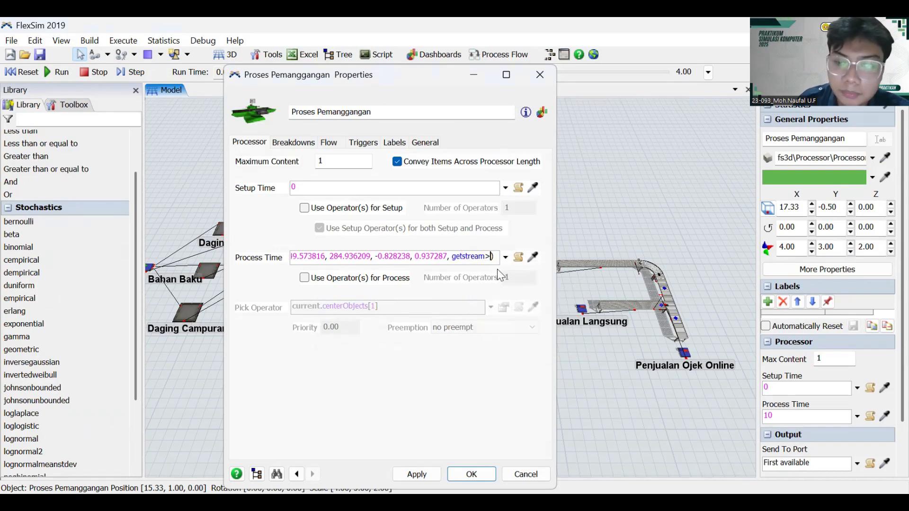
type("(c")
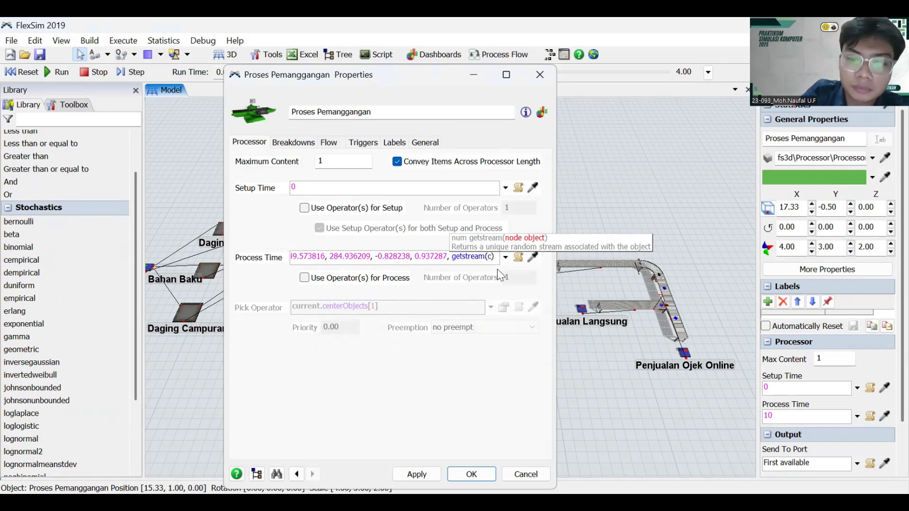
type("urrent")
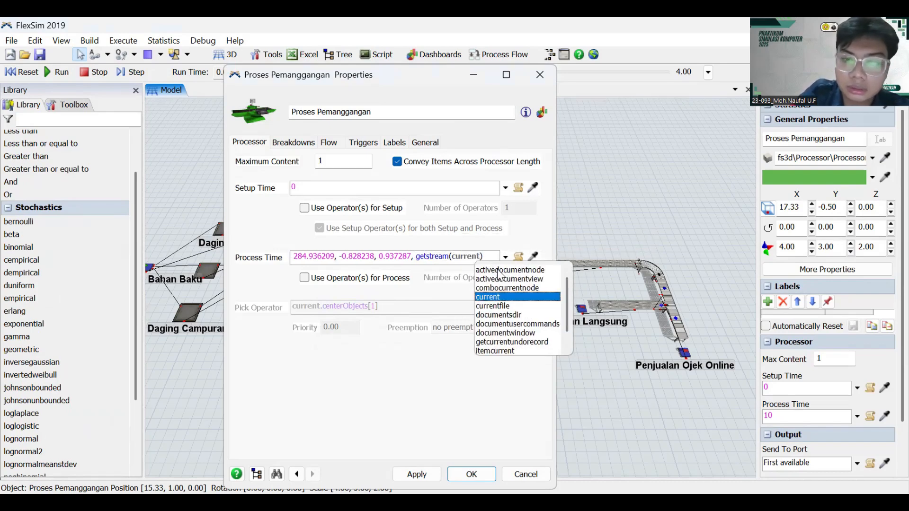
type(")")
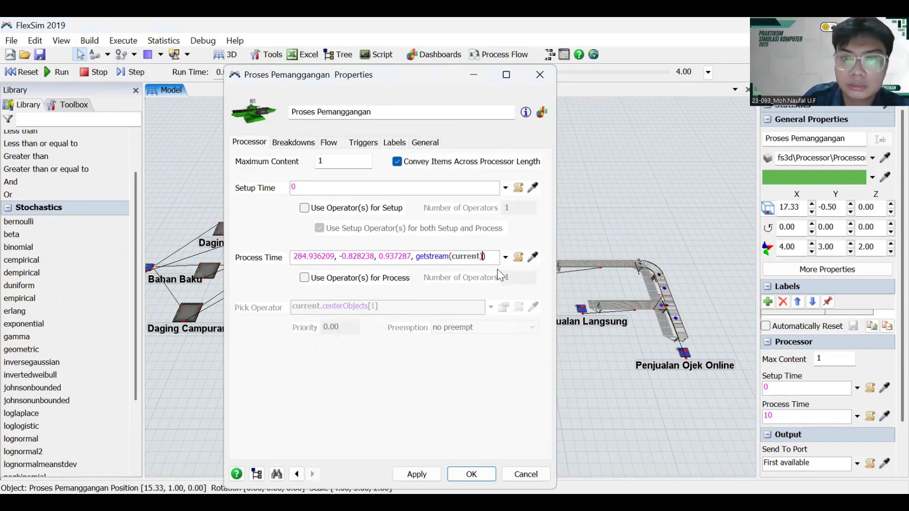
- Enable Use Transport for the output flow of Proses Pemanggangan and apply its properties
left_click(329, 142)
left_click(247, 196)
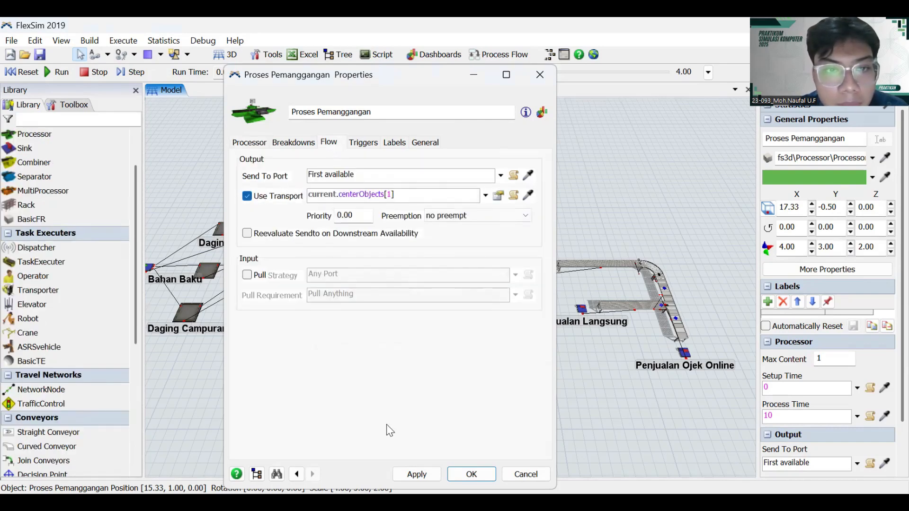
left_click(417, 474)
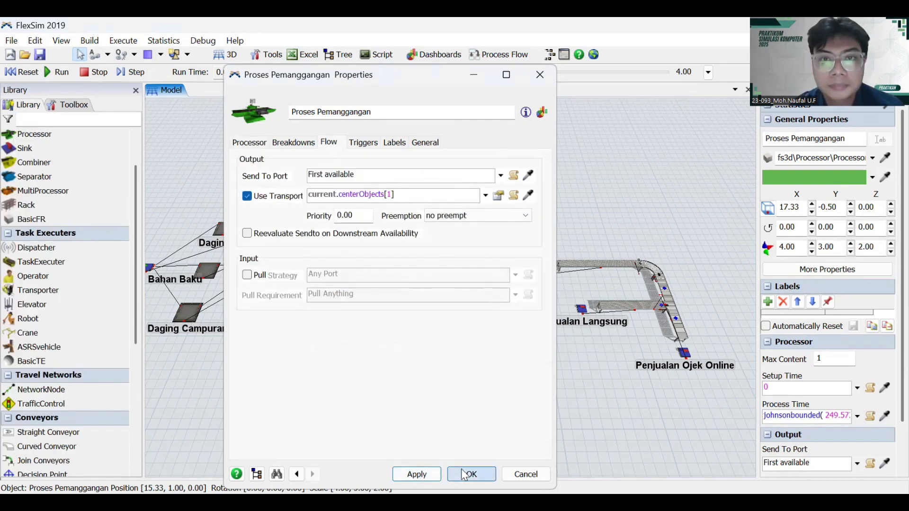
left_click(463, 474)
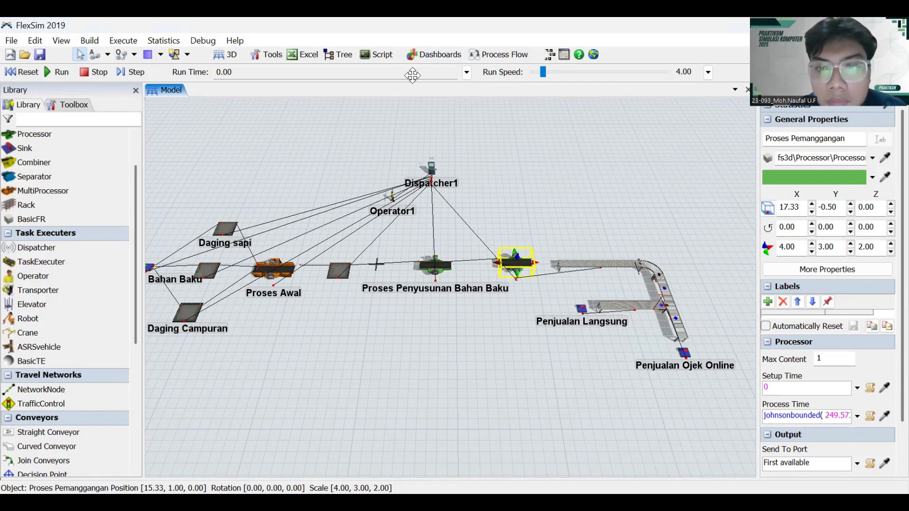
left_click(615, 243)
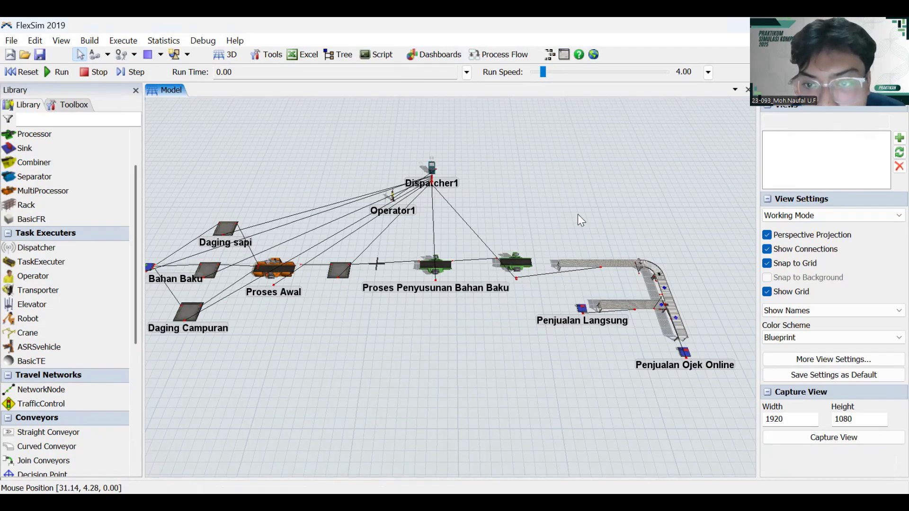
- Review Dispatcher1's Pass To options, set its queue strategy to Sort by TaskSequence Priority, and apply the properties
left_click_drag(657, 239, 636, 214)
left_click_drag(437, 147, 472, 147)
left_click_drag(508, 185, 512, 188)
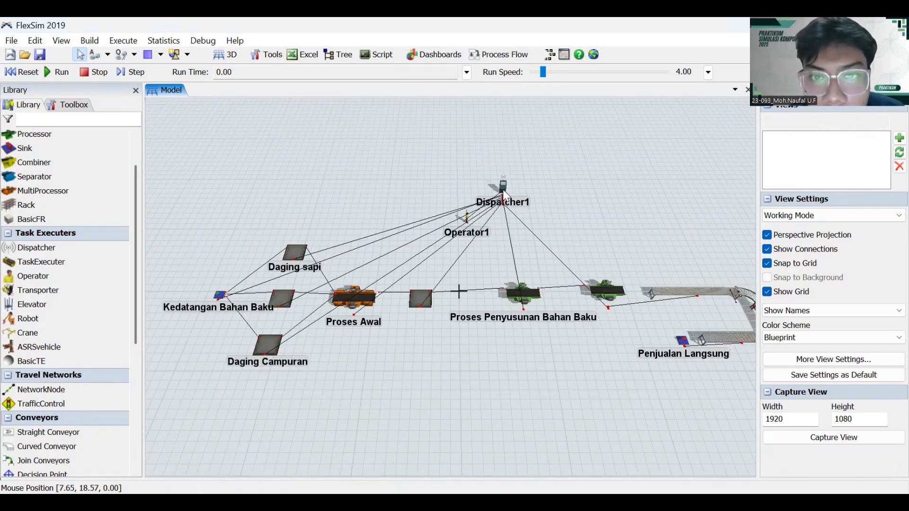
double_click(503, 188)
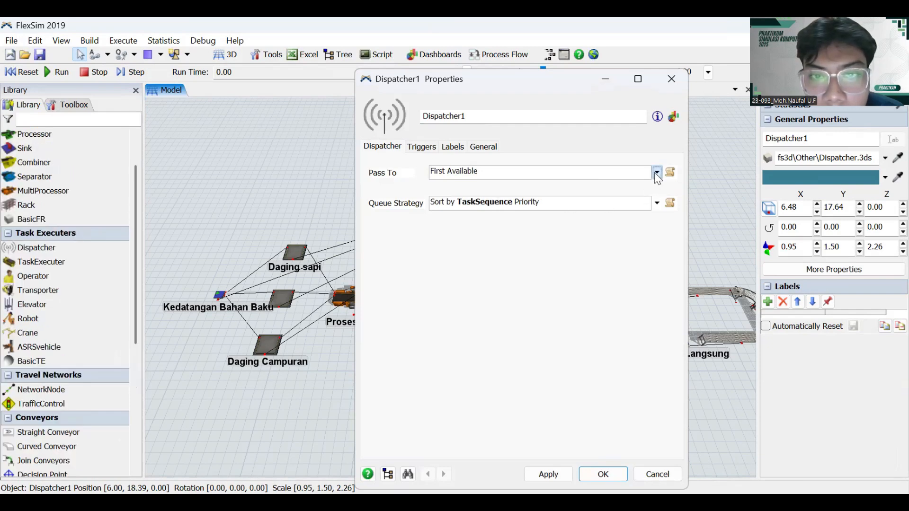
left_click(654, 173)
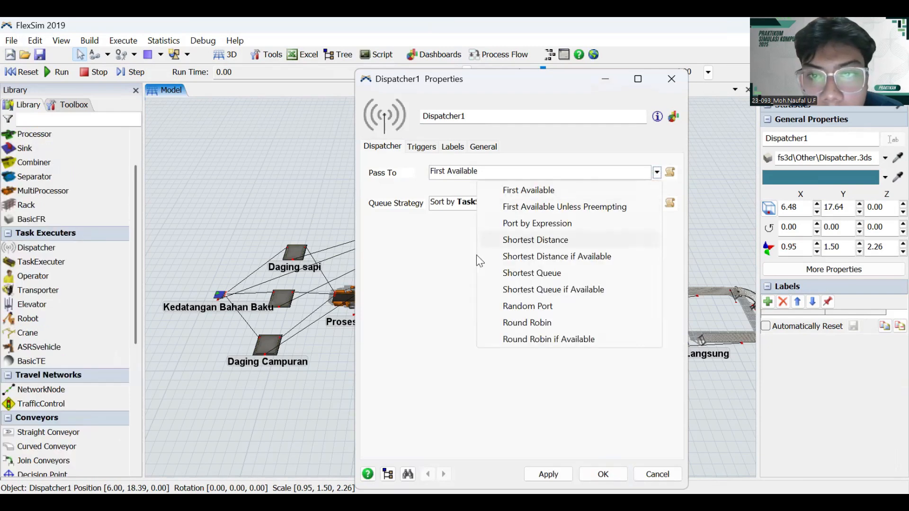
left_click(476, 254)
left_click(660, 207)
left_click(662, 207)
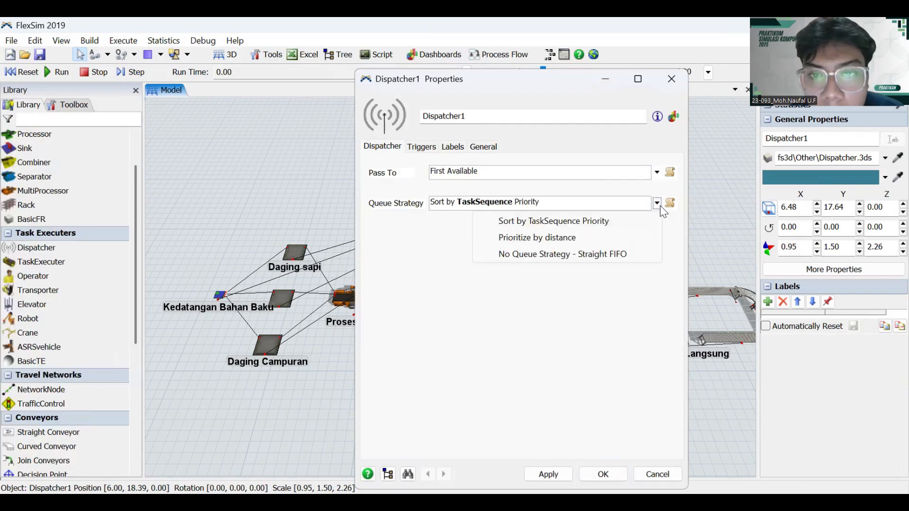
left_click(498, 221)
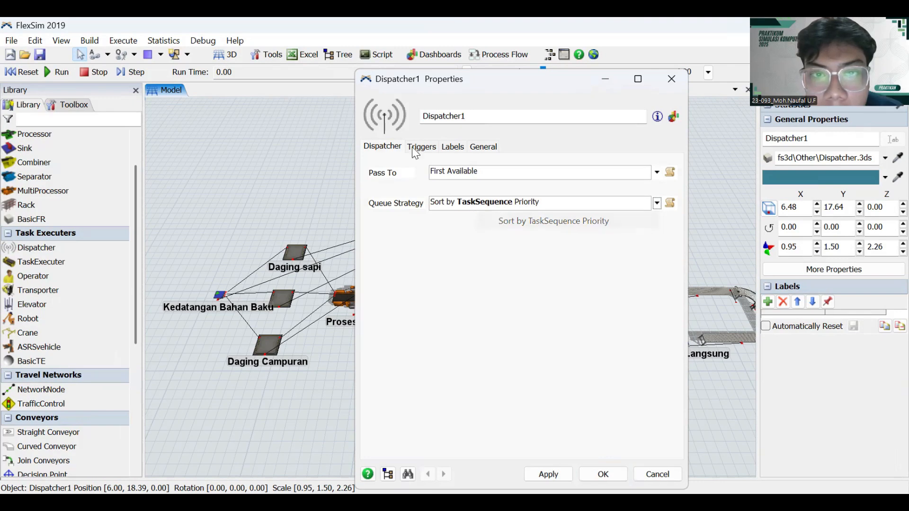
left_click(420, 146)
left_click(452, 146)
left_click(382, 148)
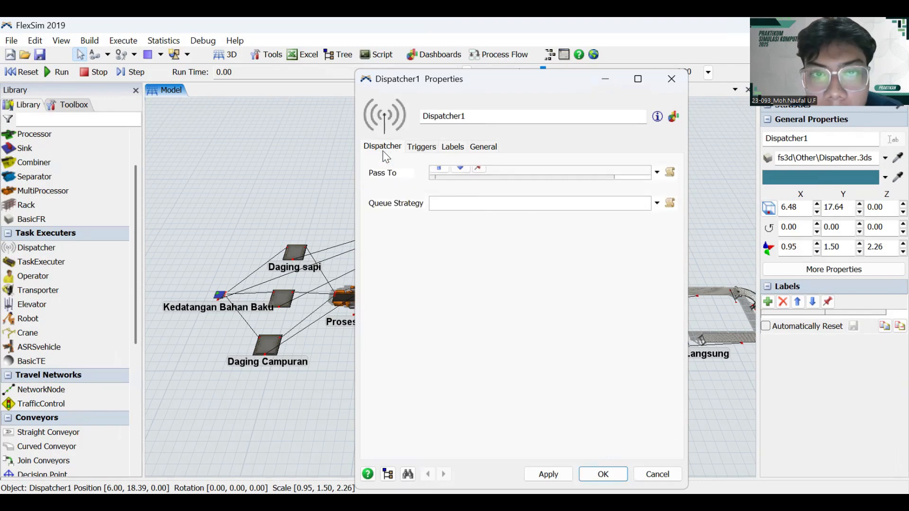
left_click(550, 474)
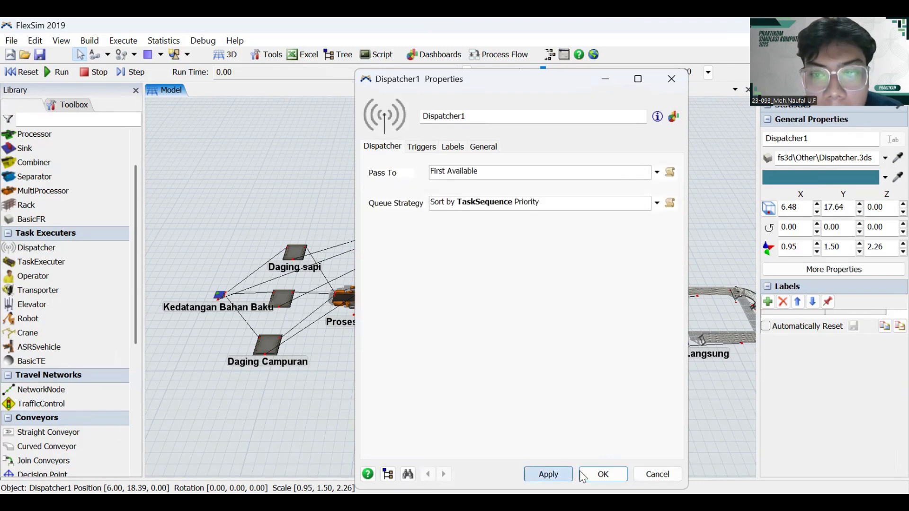
left_click(599, 473)
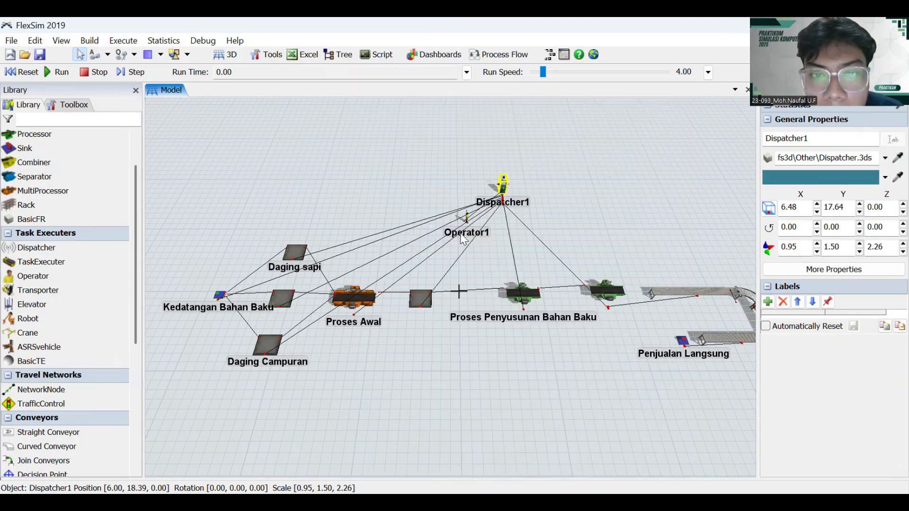
- Check the operator settings in Operator1's properties and close them
double_click(466, 214)
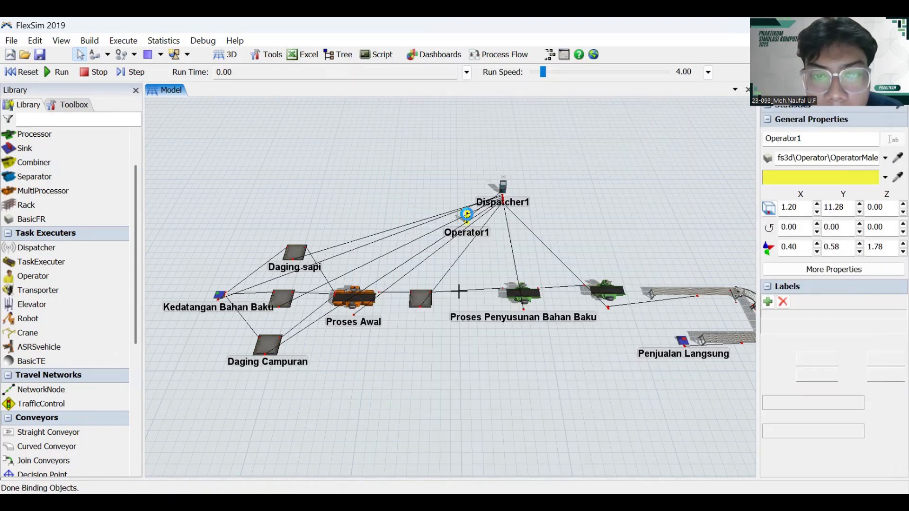
double_click(468, 219)
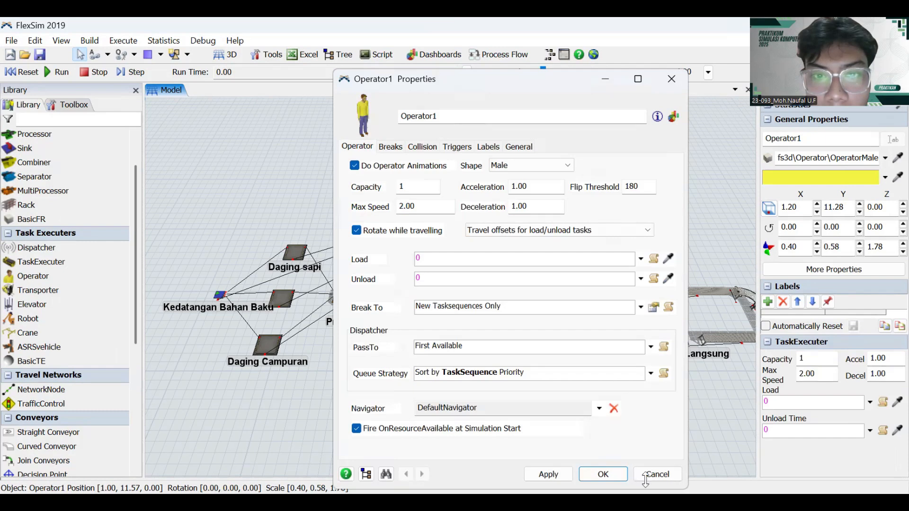
left_click(603, 474)
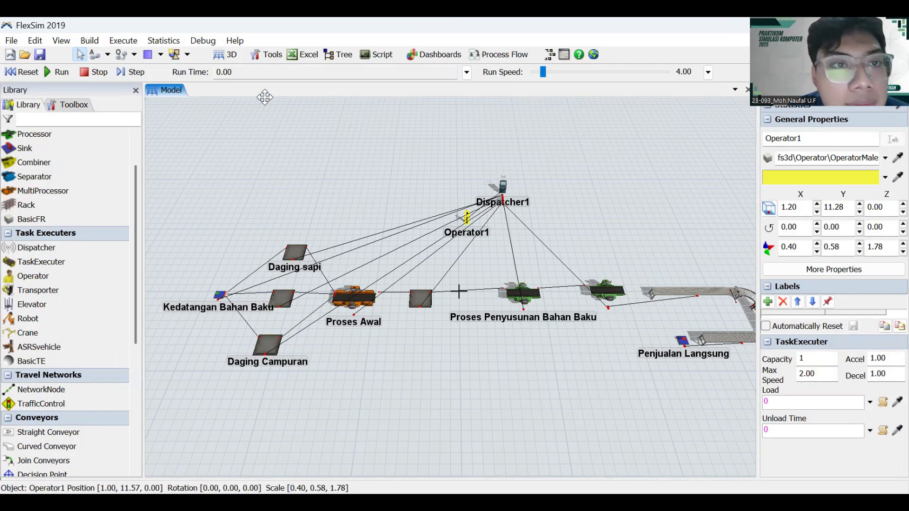
- Display the run time in seconds and enable a simulation stop time of 28800
left_click(466, 73)
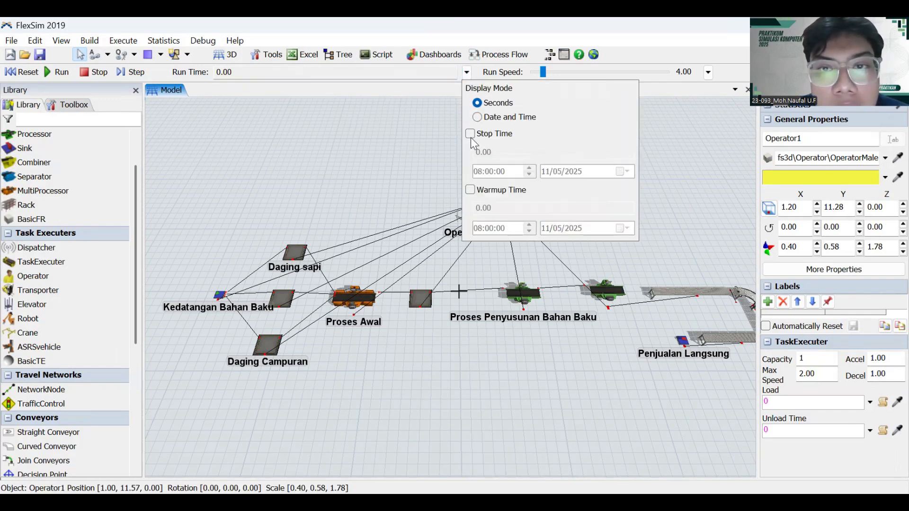
left_click(478, 117)
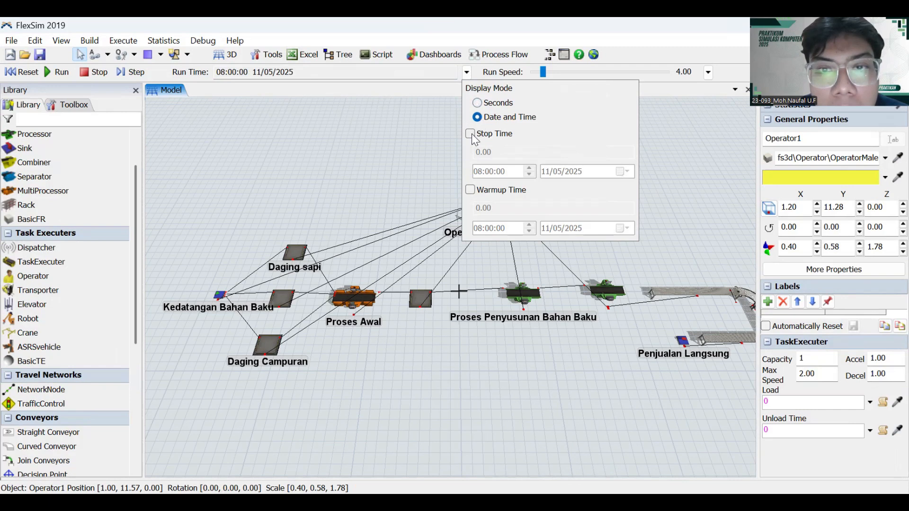
left_click(478, 103)
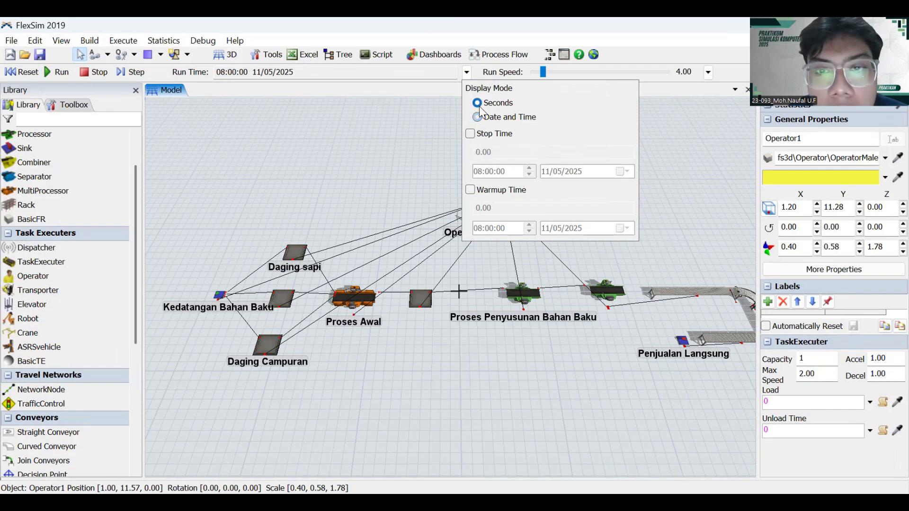
left_click(470, 134)
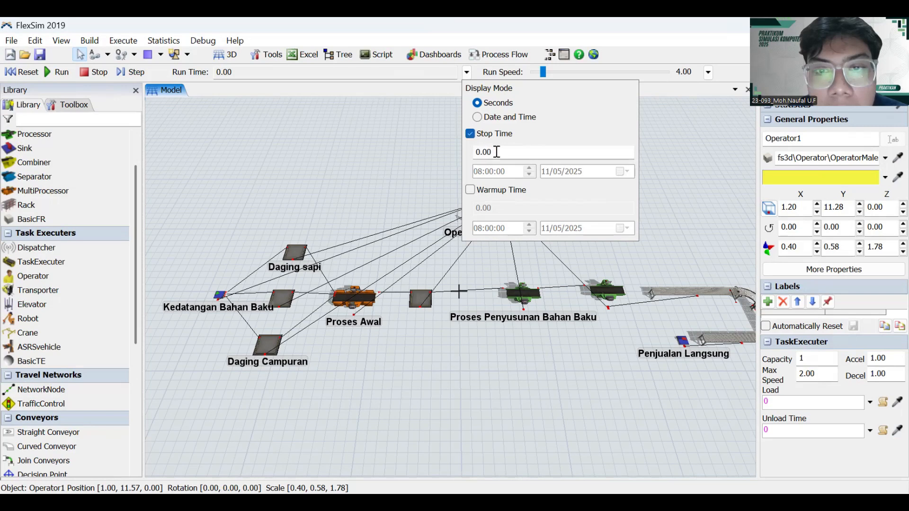
left_click(470, 153)
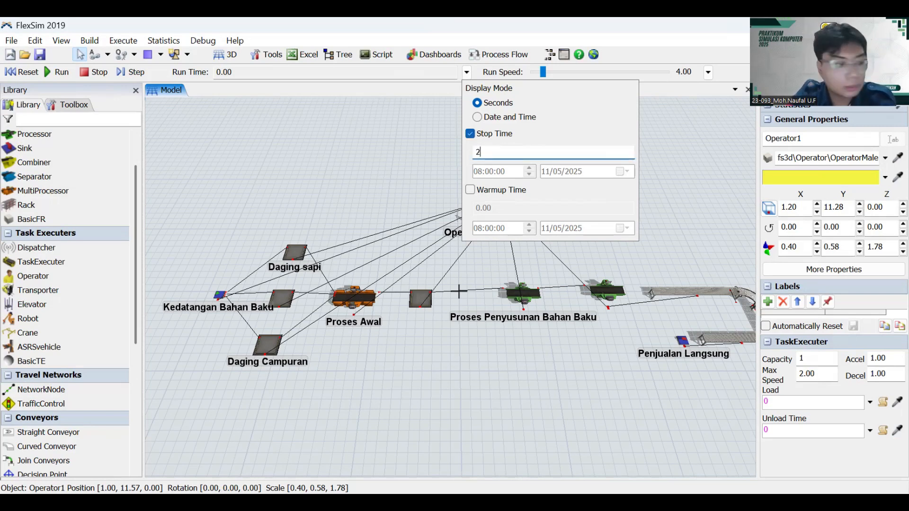
type("28800")
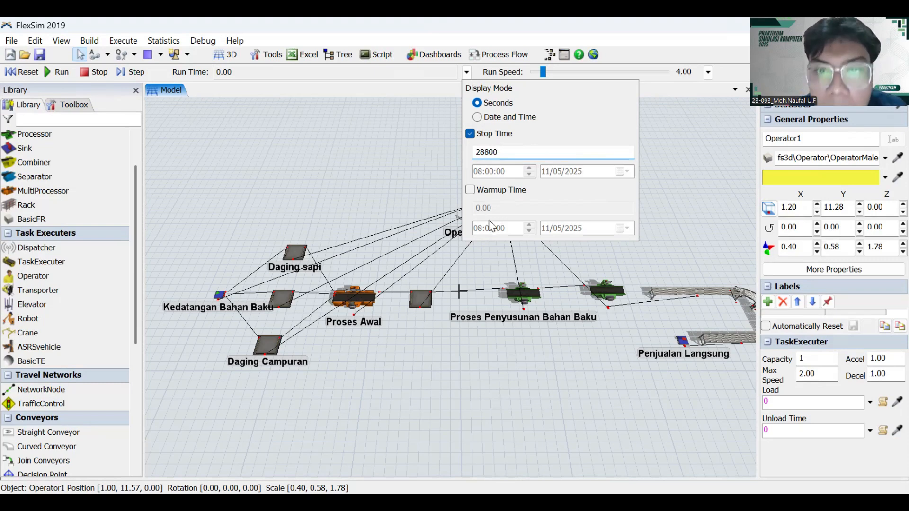
key("Return")
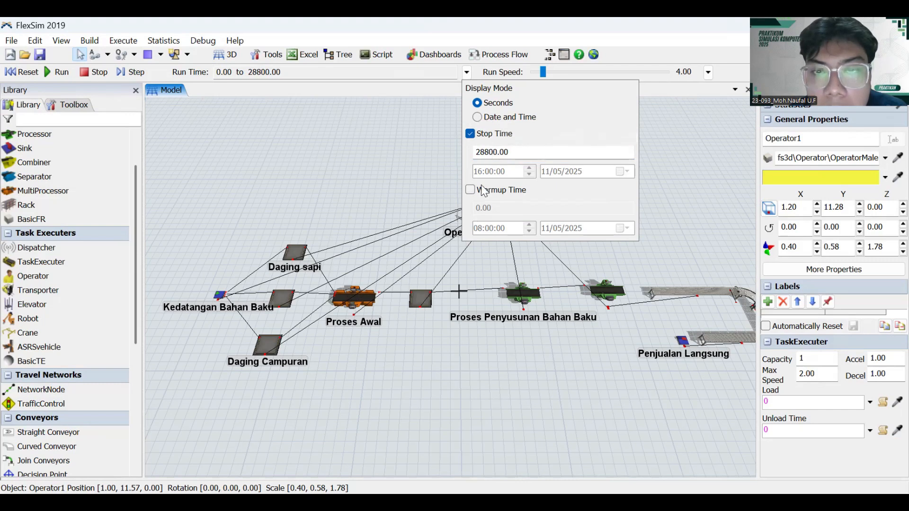
left_click(432, 129)
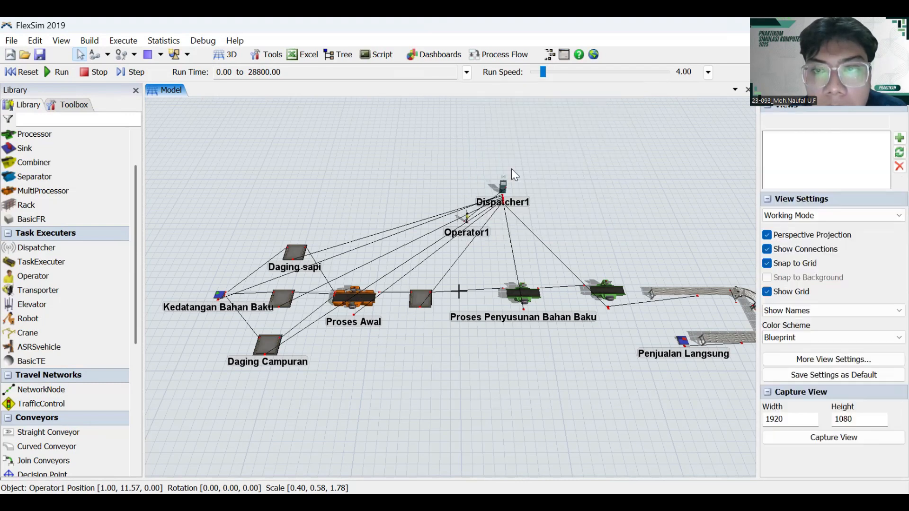
- Check the Compiler Console for messages and close it
right_click_drag(603, 191, 600, 327)
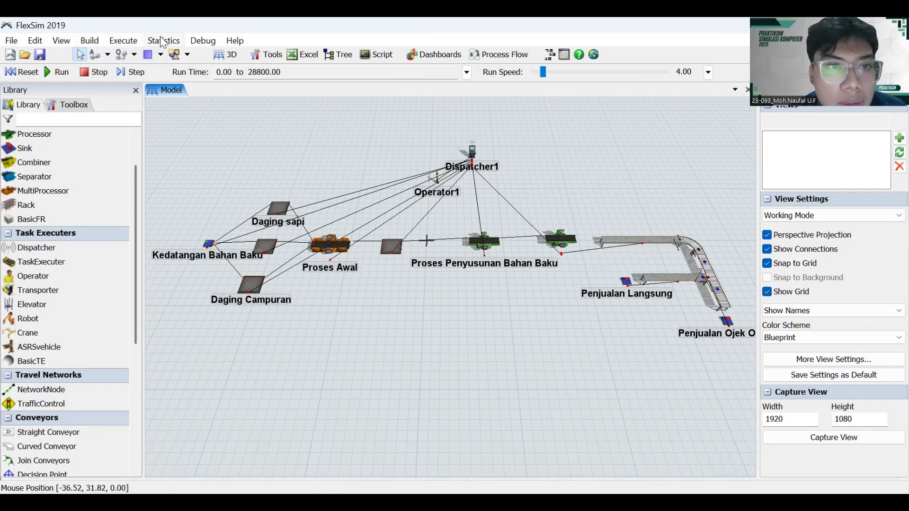
left_click(213, 42)
left_click(231, 85)
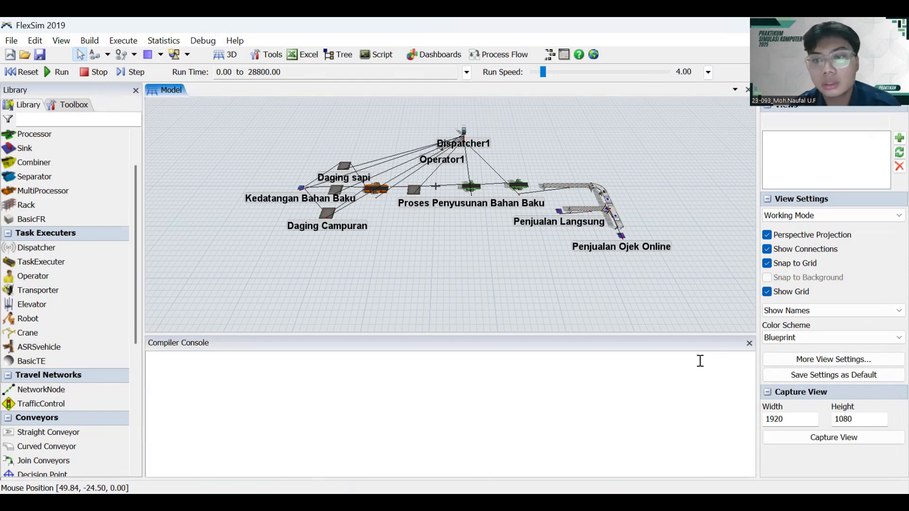
left_click(749, 343)
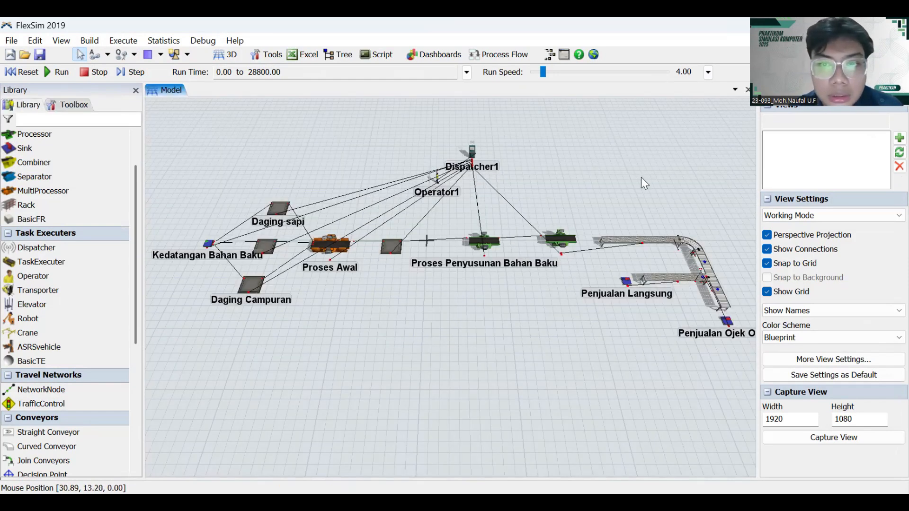
- Run the simulation to its stop time, raise the run speed to about 27812, and review the System Console messages
left_click(53, 73)
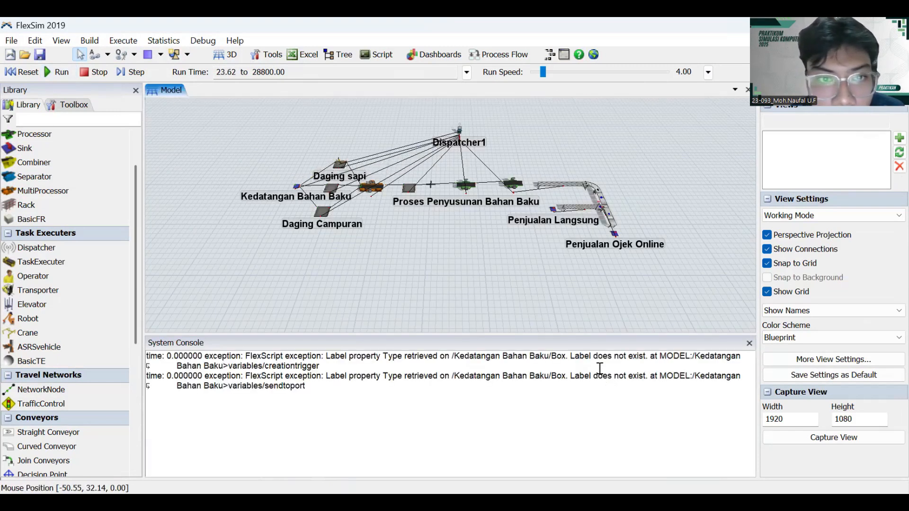
left_click_drag(620, 74, 622, 73)
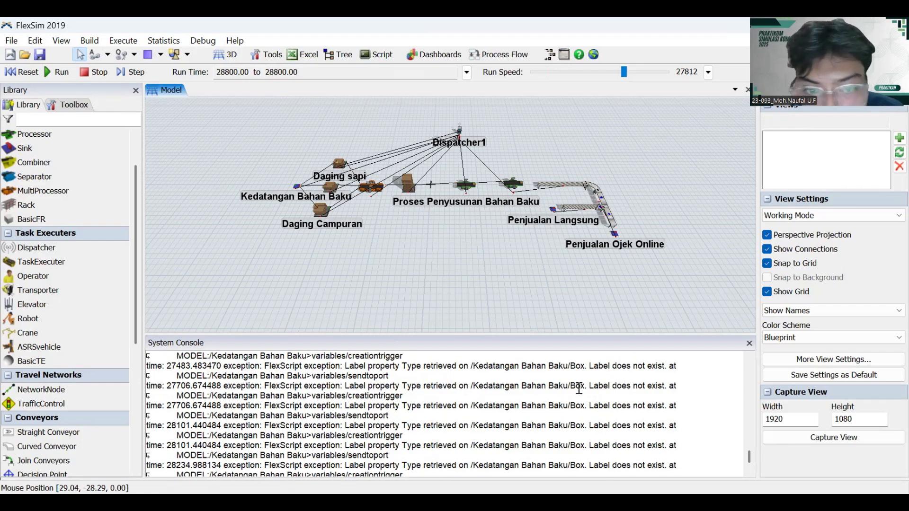
scroll(578, 388, "up", 10)
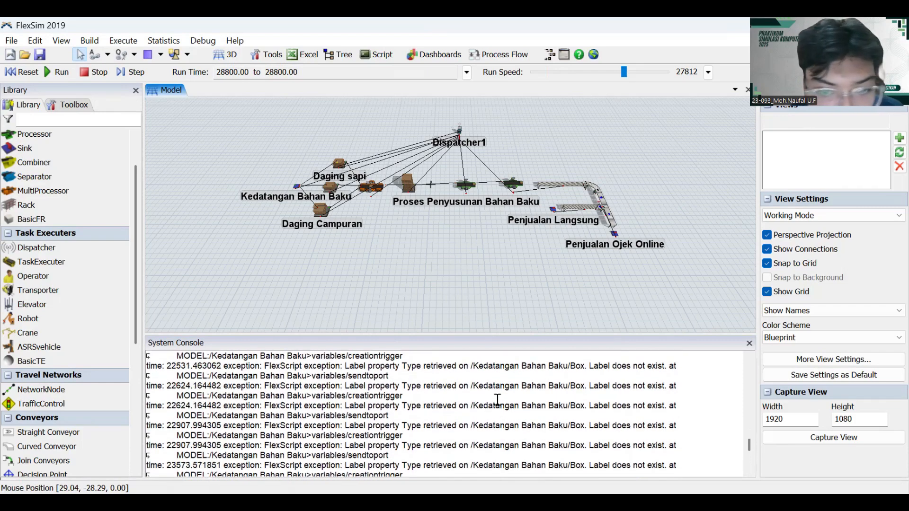
- Review the earlier FlexScript exception messages in the System Console
scroll(498, 400, "up", 14)
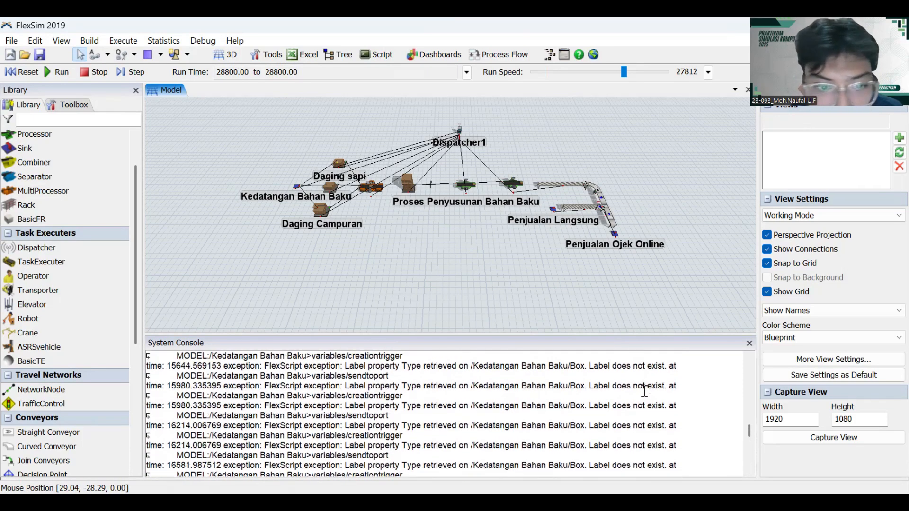
scroll(644, 391, "up", 4)
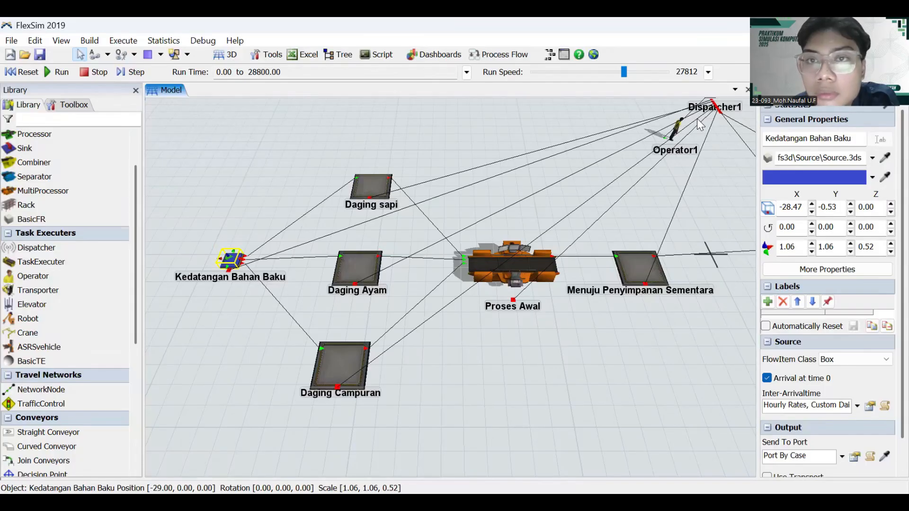
- Run the simulation to its 28800-second stop time with the whole process line in view
left_click(611, 363)
scroll(561, 325, "down", 3)
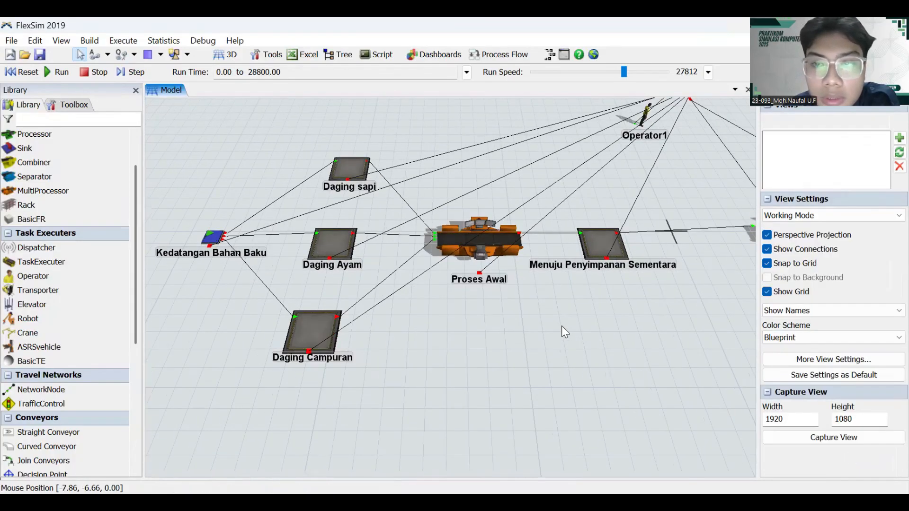
scroll(561, 326, "down", 2)
left_click_drag(586, 346, 515, 334)
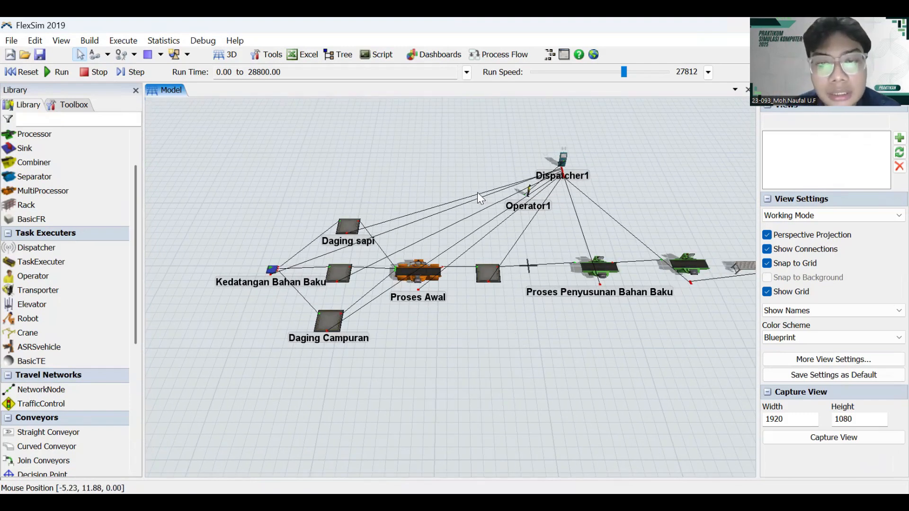
left_click_drag(405, 182, 383, 183)
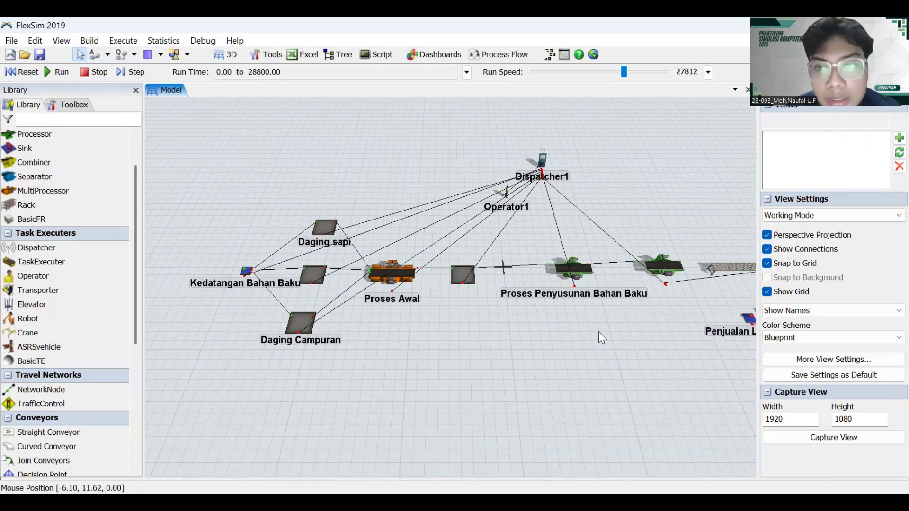
scroll(525, 298, "down", 4)
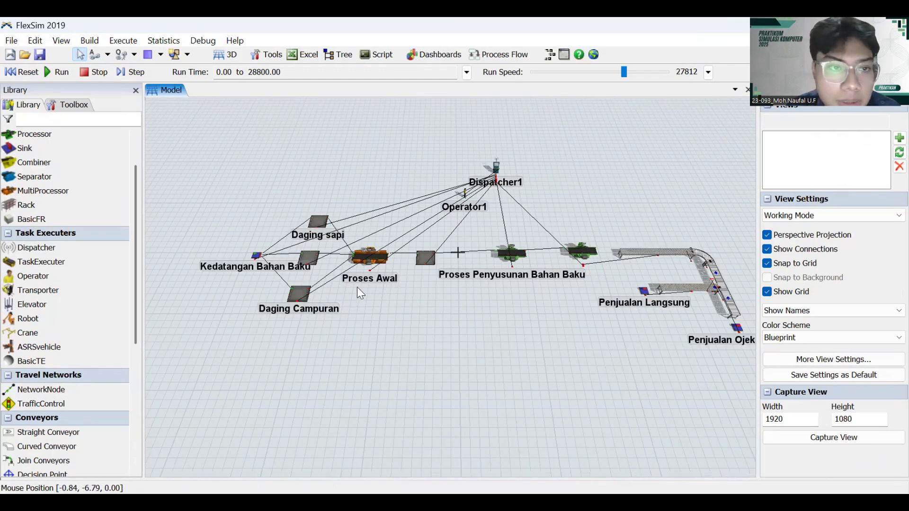
scroll(356, 287, "up", 2)
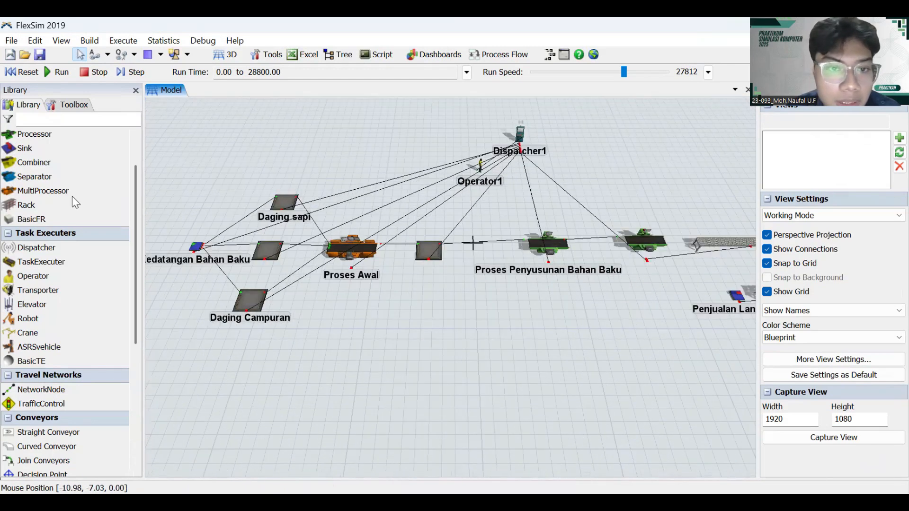
left_click(61, 72)
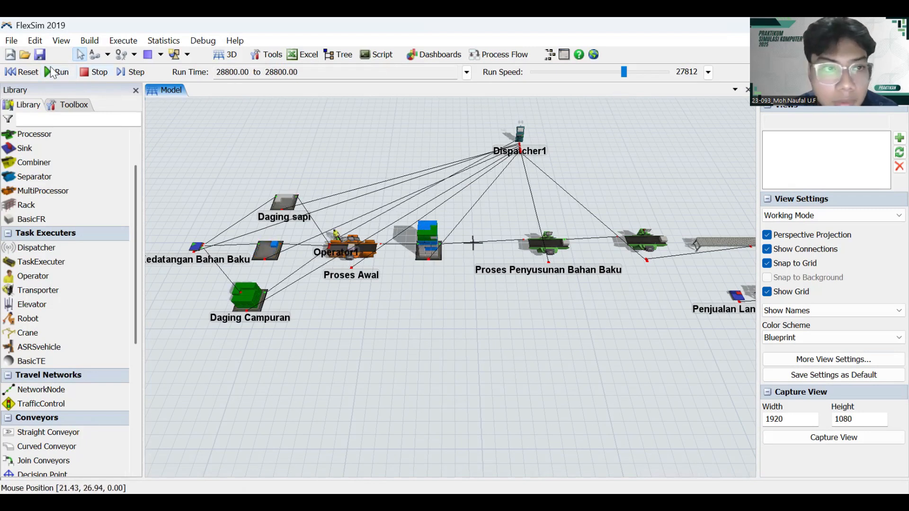
- Reset the model and rerun it to the stop time, raising the run speed from about 9.35 to about 26114
left_click(37, 75)
left_click(545, 73)
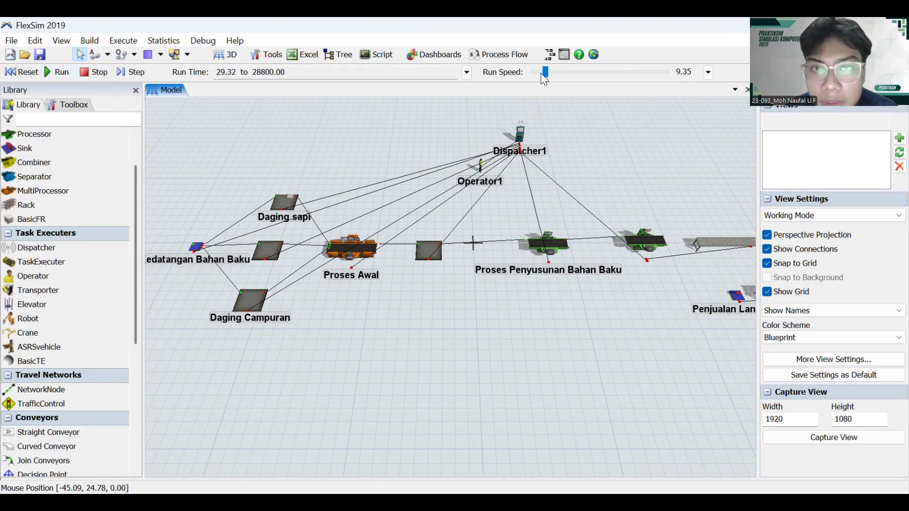
left_click_drag(546, 73, 622, 84)
left_click_drag(662, 164, 634, 163)
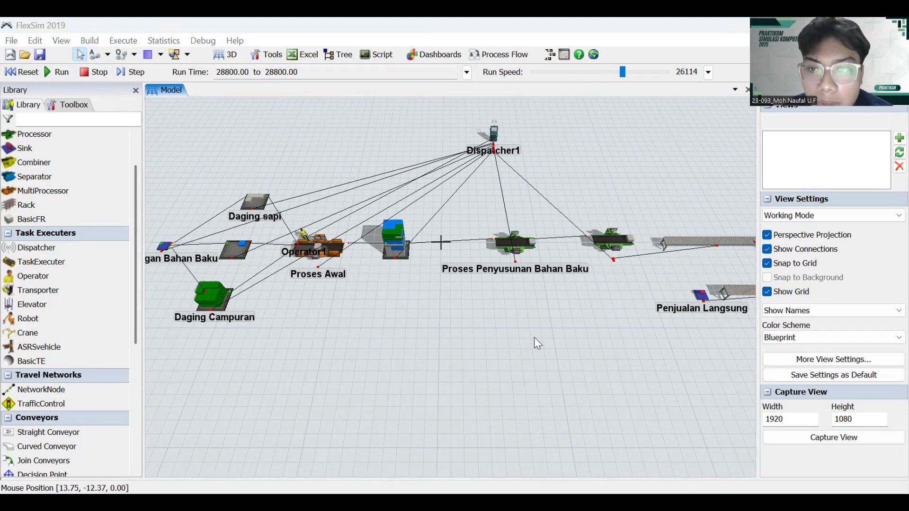
scroll(534, 337, "down", 3)
left_click_drag(533, 318, 512, 317)
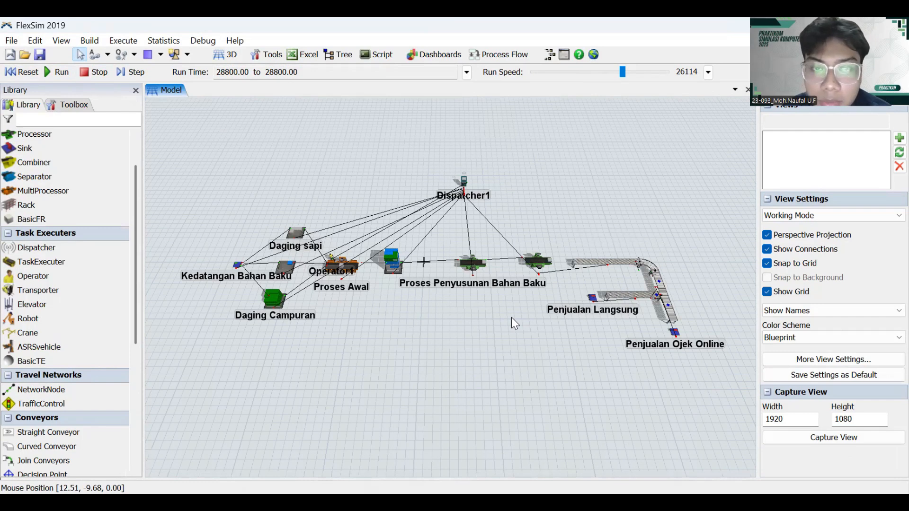
scroll(511, 318, "up", 1)
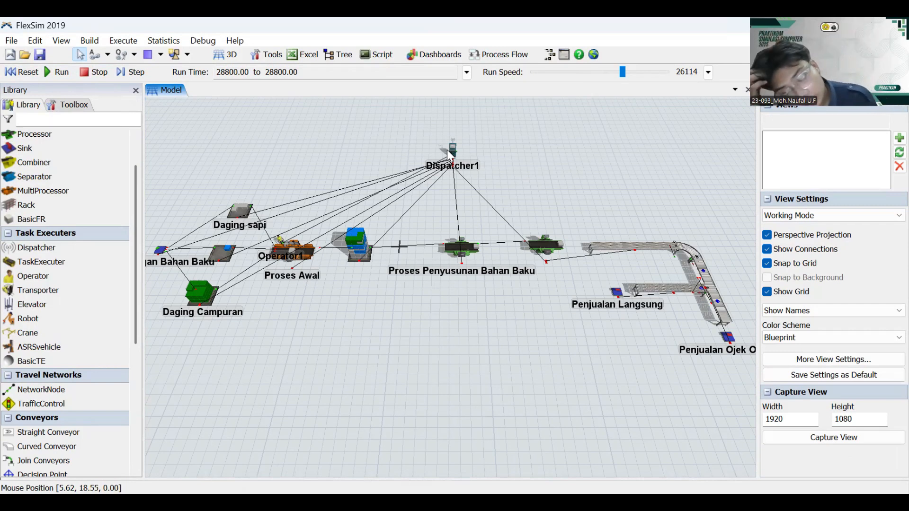
- Create a dashboard and add a WIP text table covering all sources, queues, multiprocessors and processors
left_click(441, 61)
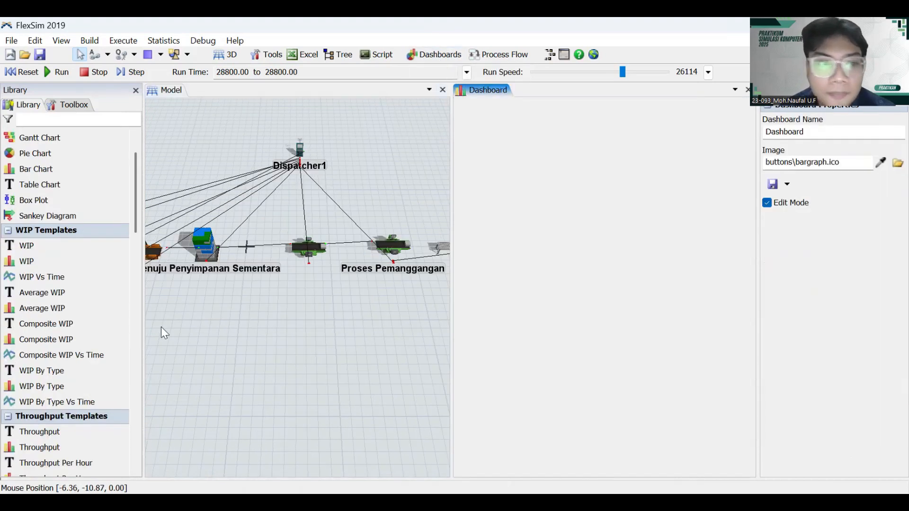
left_click_drag(54, 246, 620, 140)
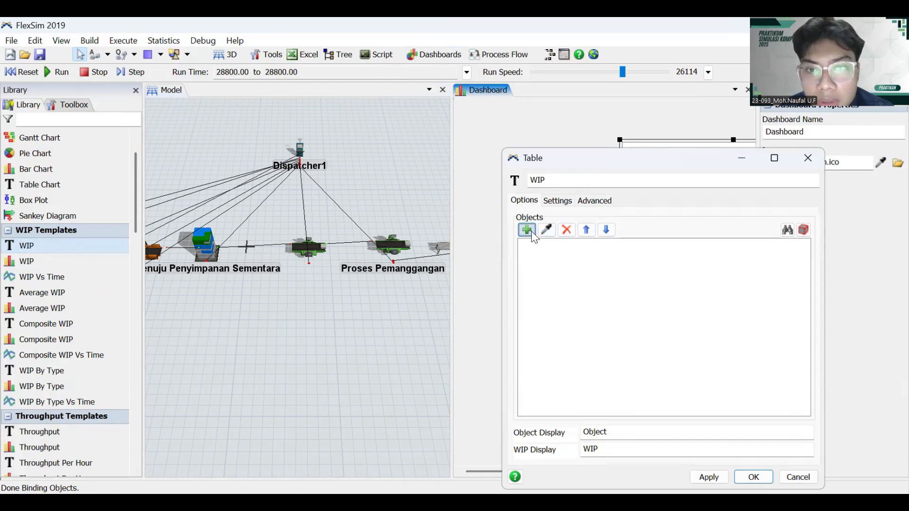
left_click(531, 231)
left_click(549, 250)
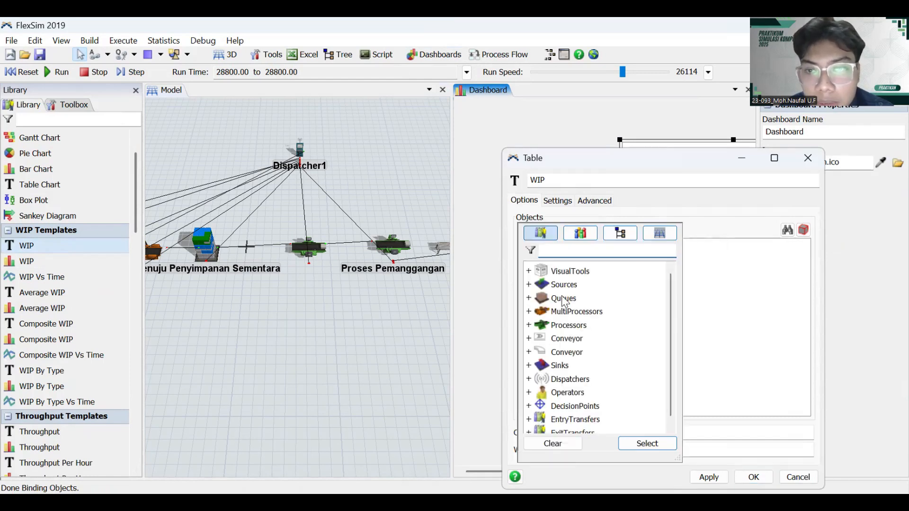
left_click(566, 286)
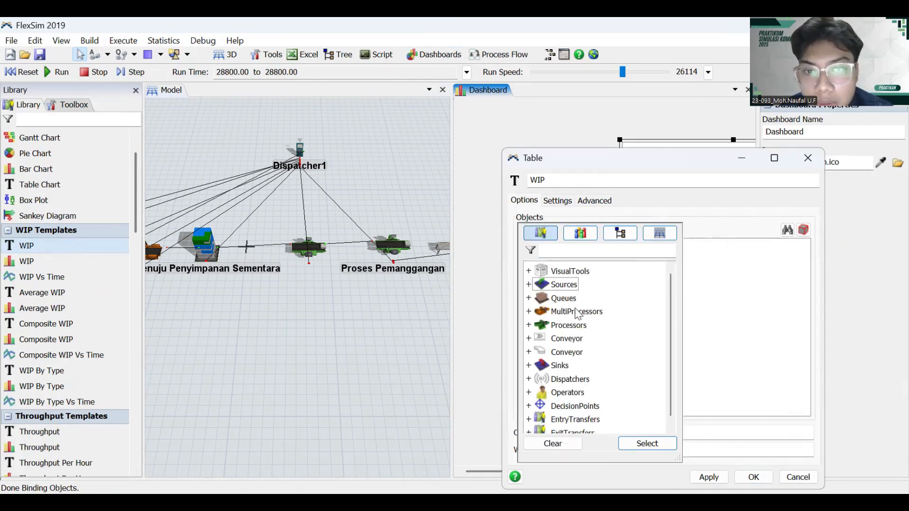
left_click(565, 298, "ctrl")
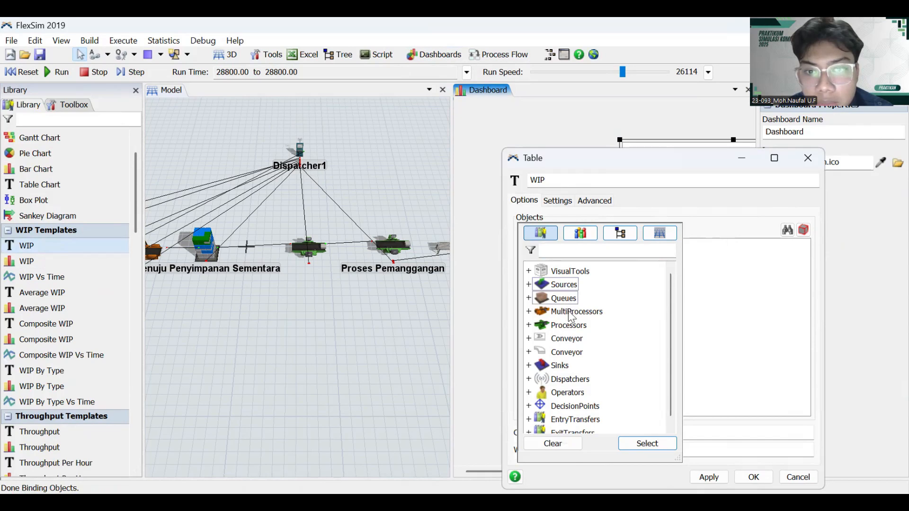
left_click(571, 312, "ctrl")
left_click(571, 326, "ctrl")
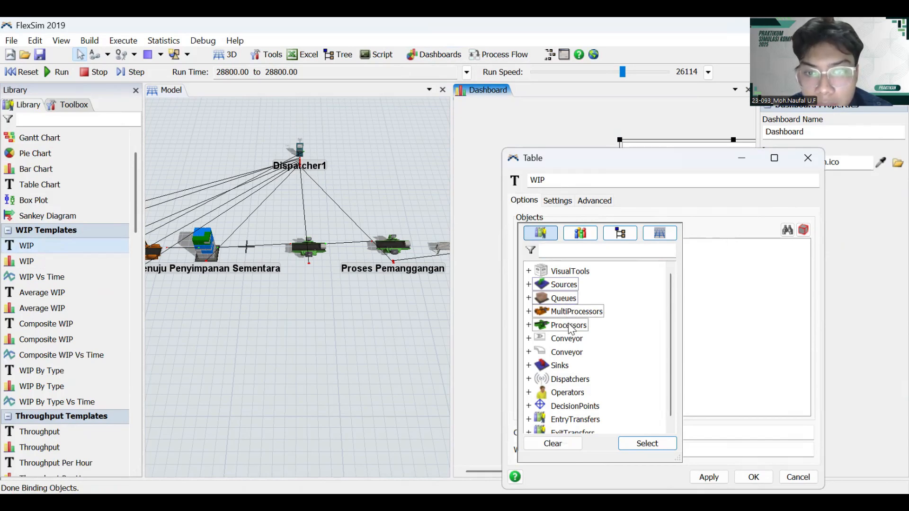
left_click(625, 440)
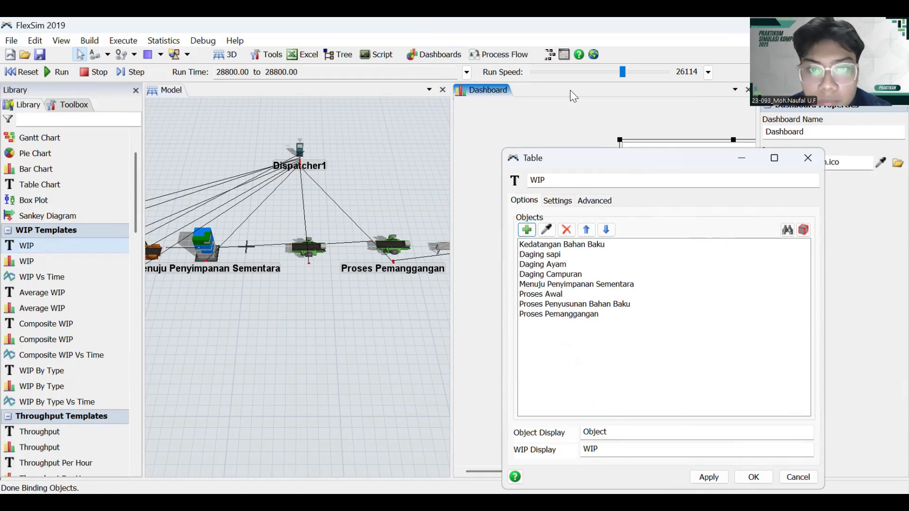
- Accept the WIP table's options, then place it in the dashboard's upper-left corner and enlarge it to span the width
left_click_drag(637, 153, 570, 90)
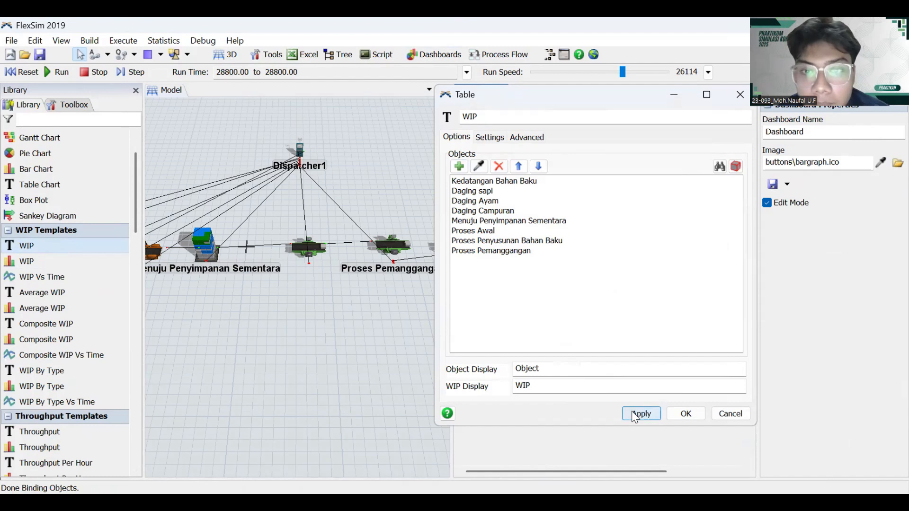
left_click(489, 138)
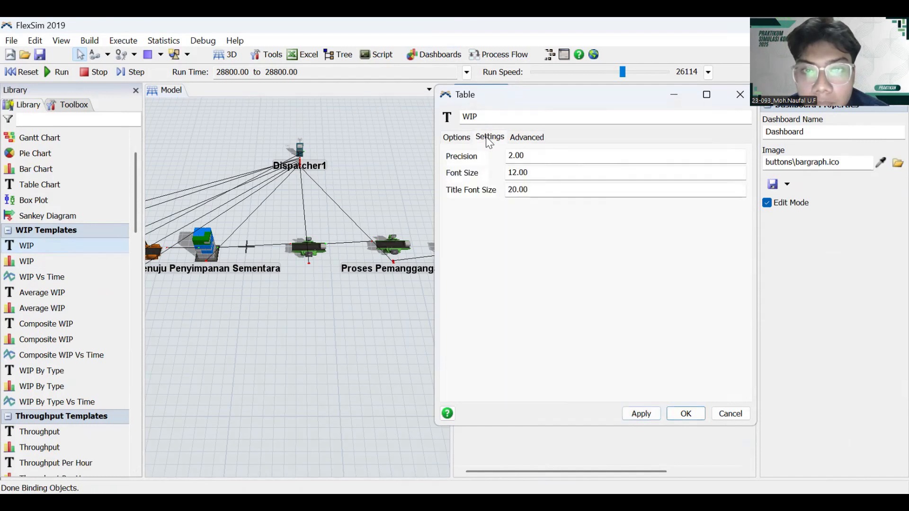
left_click(456, 137)
left_click(530, 240)
left_click(533, 230)
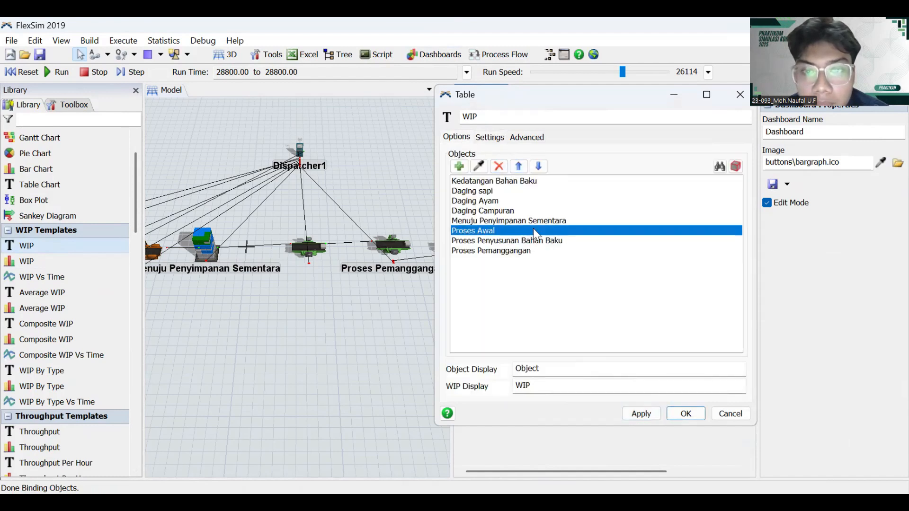
left_click(684, 413)
left_click_drag(639, 131, 507, 97)
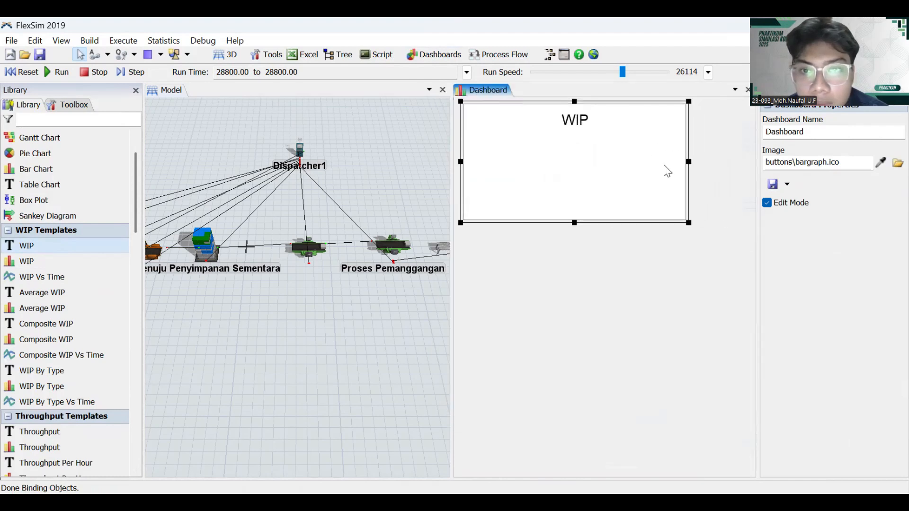
left_click_drag(689, 222, 747, 268)
- Add a State Bar chart below the WIP table covering all sources, queues, multiprocessors and processors
scroll(51, 340, "down", 6)
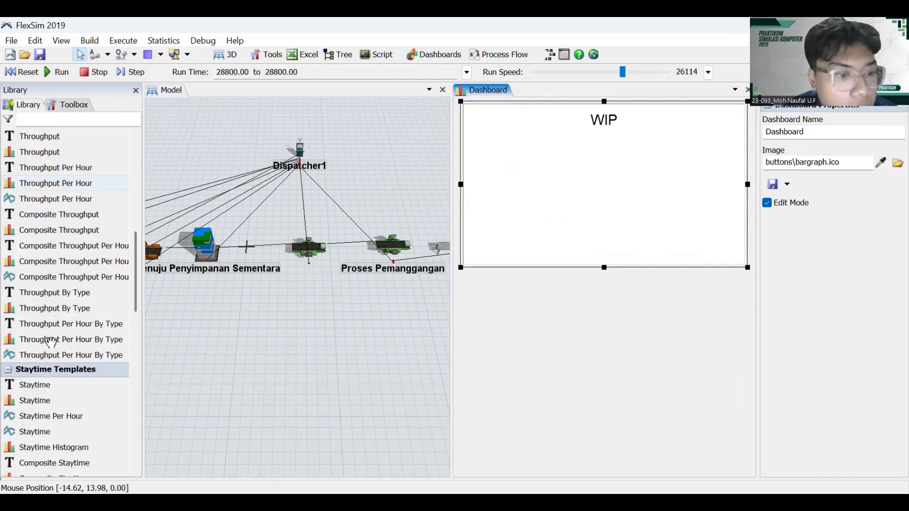
scroll(51, 341, "down", 7)
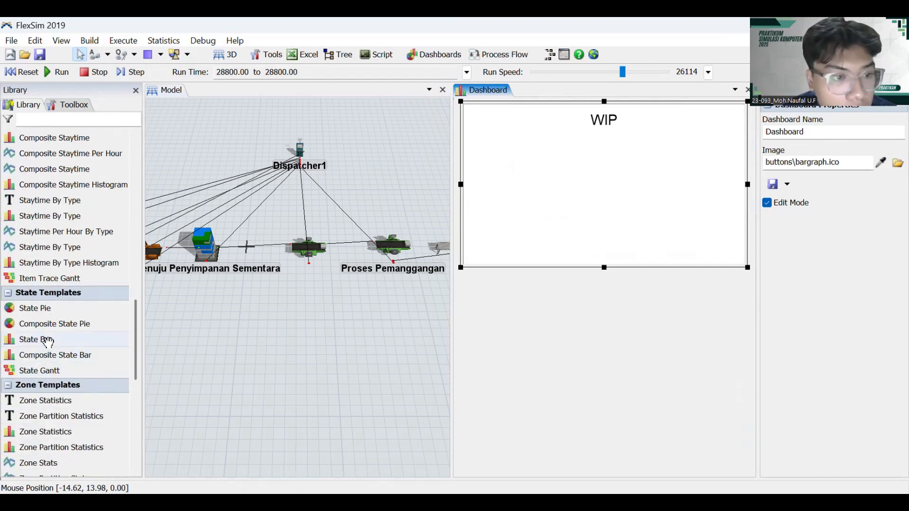
left_click_drag(48, 341, 576, 337)
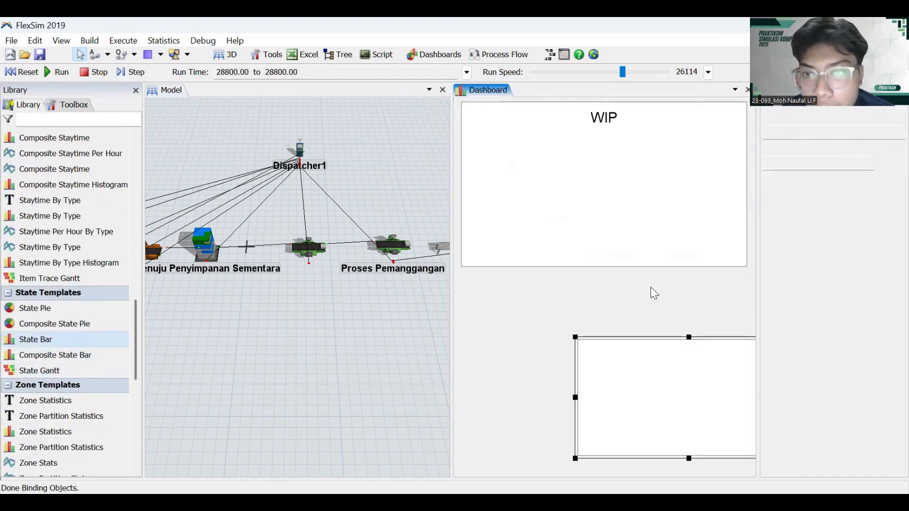
left_click(526, 225)
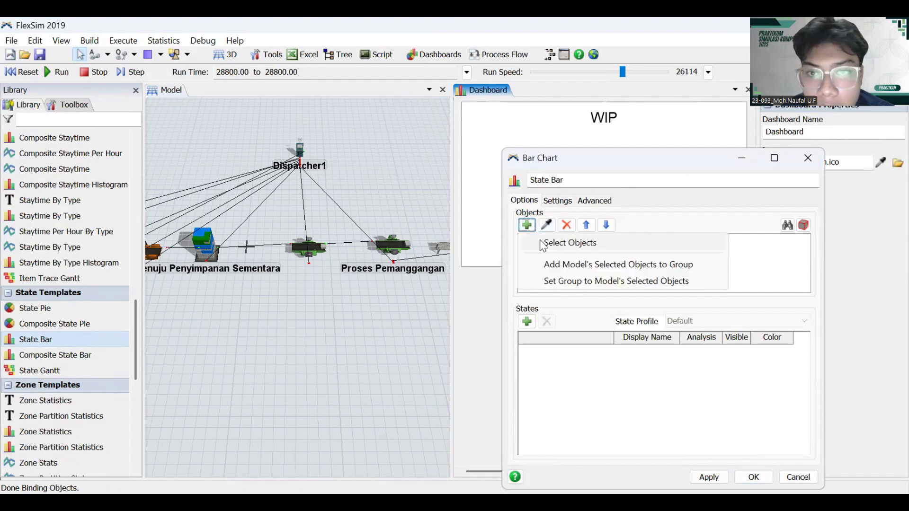
left_click(563, 266)
left_click_drag(557, 295, 567, 327)
left_click(636, 437)
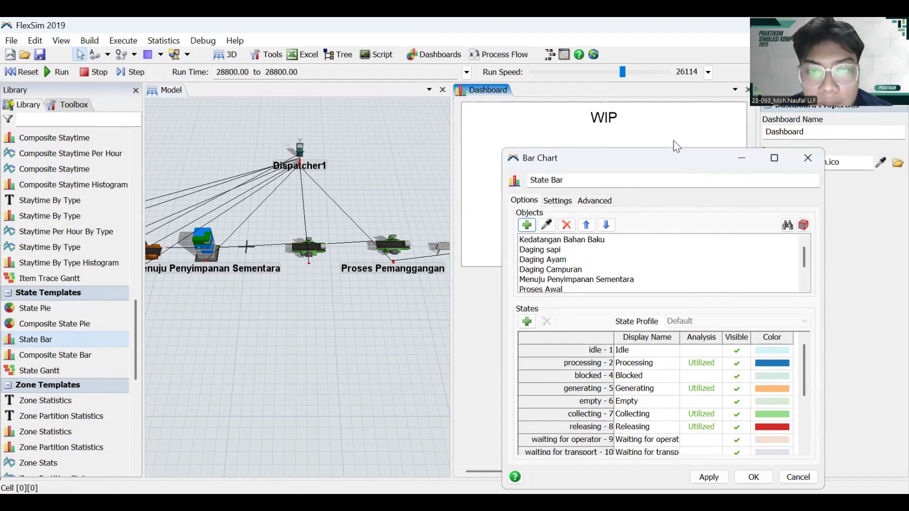
- Remove Kedatangan Bahan Baku from the State Bar chart's objects and check the remaining entries
scroll(482, 201, "down", 3)
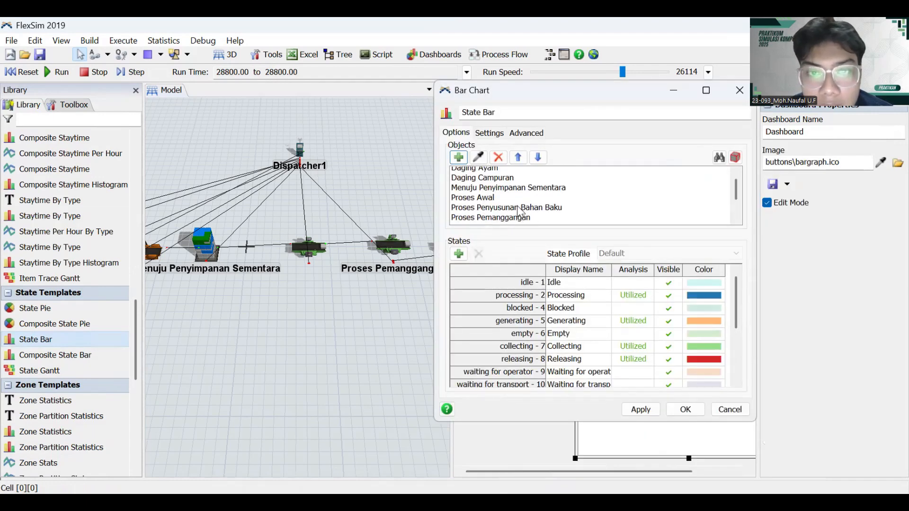
scroll(519, 211, "up", 1)
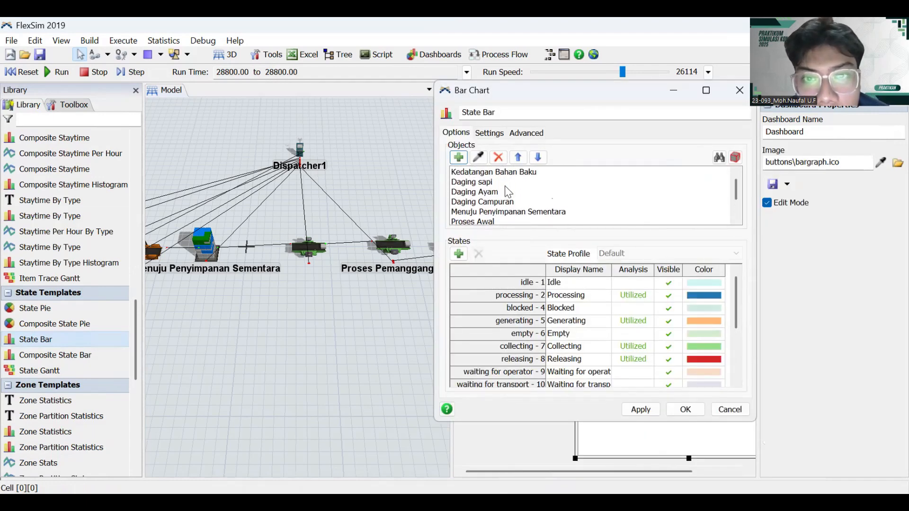
scroll(507, 190, "down", 1)
scroll(507, 191, "up", 1)
left_click(509, 171)
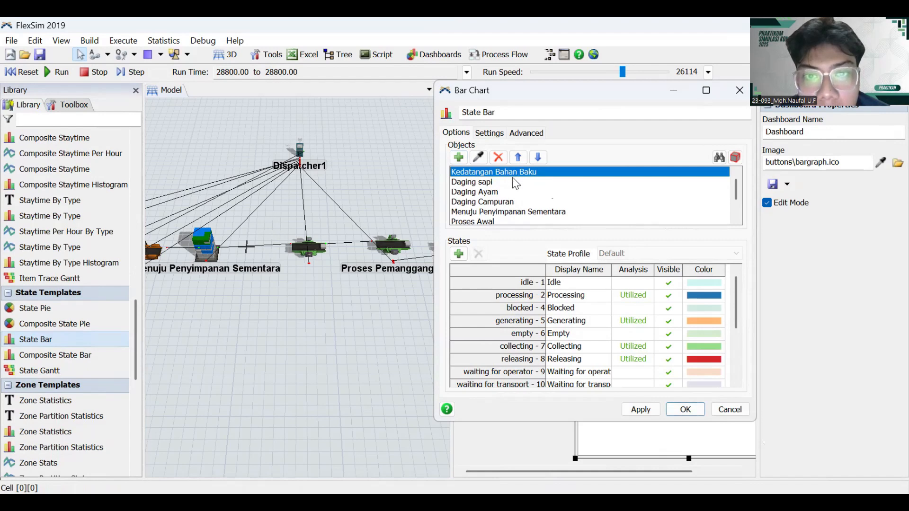
left_click(498, 157)
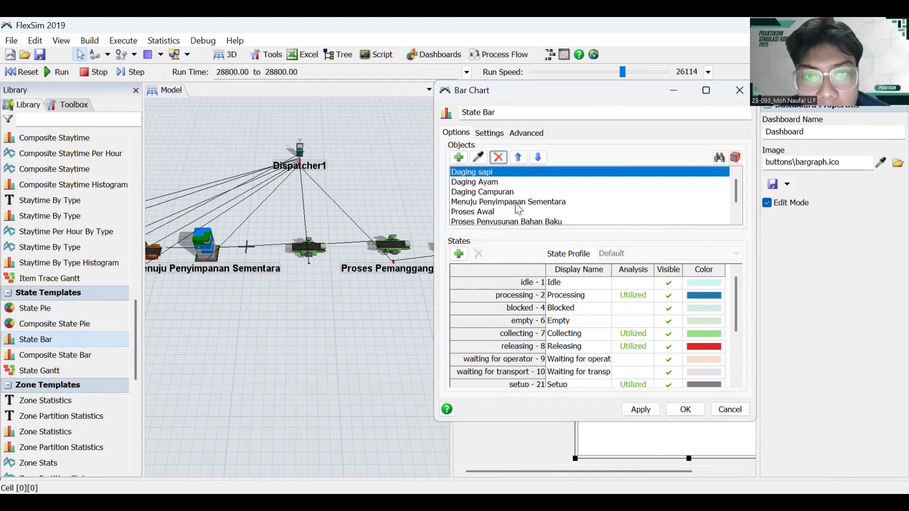
scroll(519, 212, "down", 1)
scroll(519, 212, "up", 1)
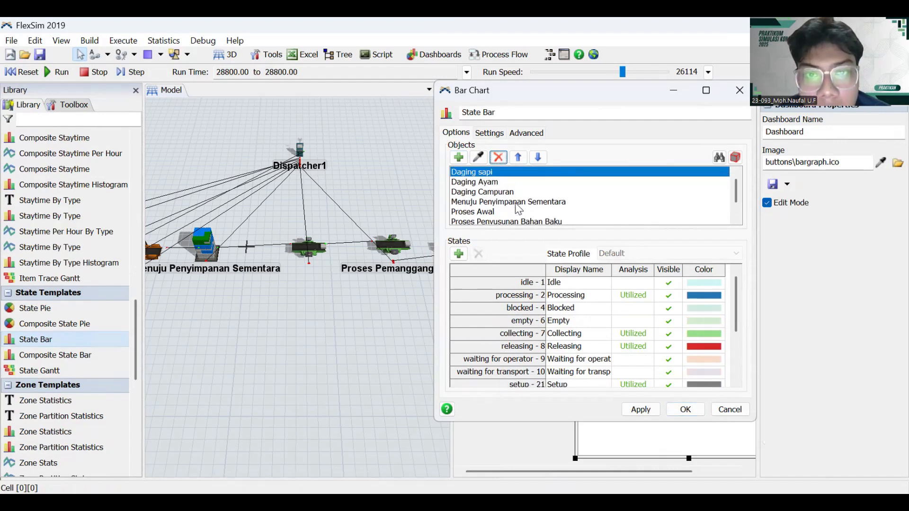
scroll(519, 212, "down", 1)
- Set the State Bar's analysis to Utilized for idle and blocked, and to Excluded for empty, collecting and releasing
left_click(633, 283)
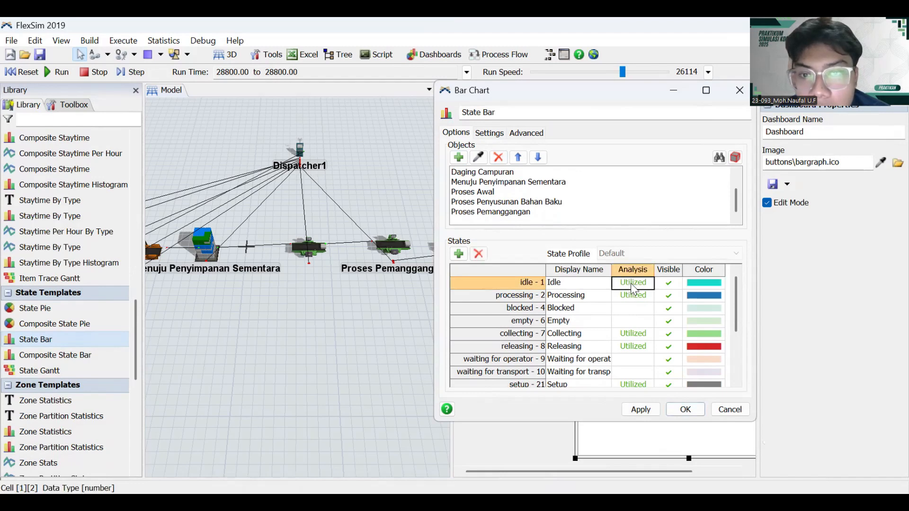
left_click(632, 308)
left_click(633, 320)
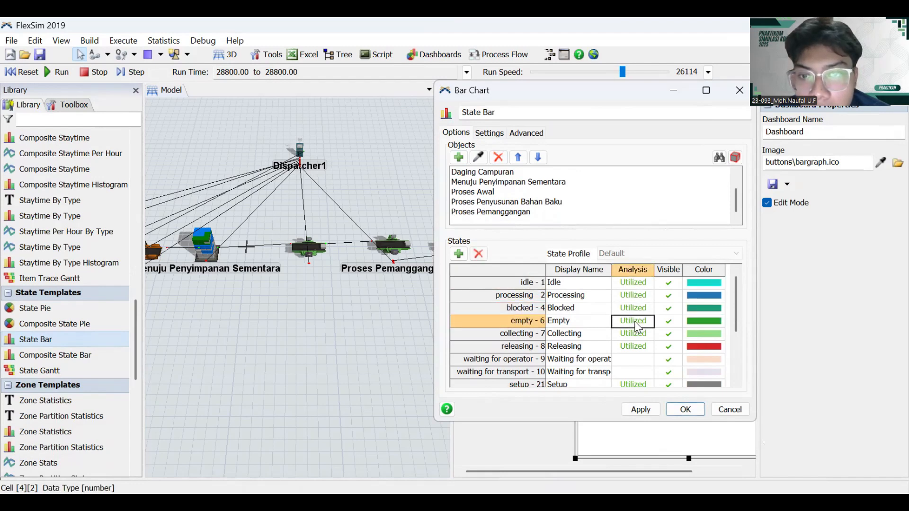
left_click(635, 322)
left_click(635, 333)
left_click(634, 334)
left_click(637, 346)
left_click(637, 335)
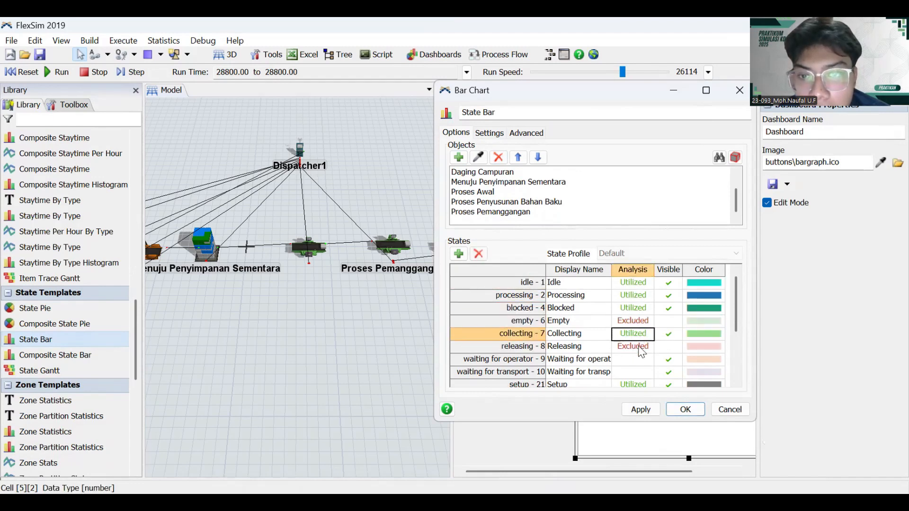
left_click(639, 335)
- Set the State Bar's analysis to Excluded for waiting for operator, waiting for transport and setup
left_click(640, 359)
left_click(640, 359)
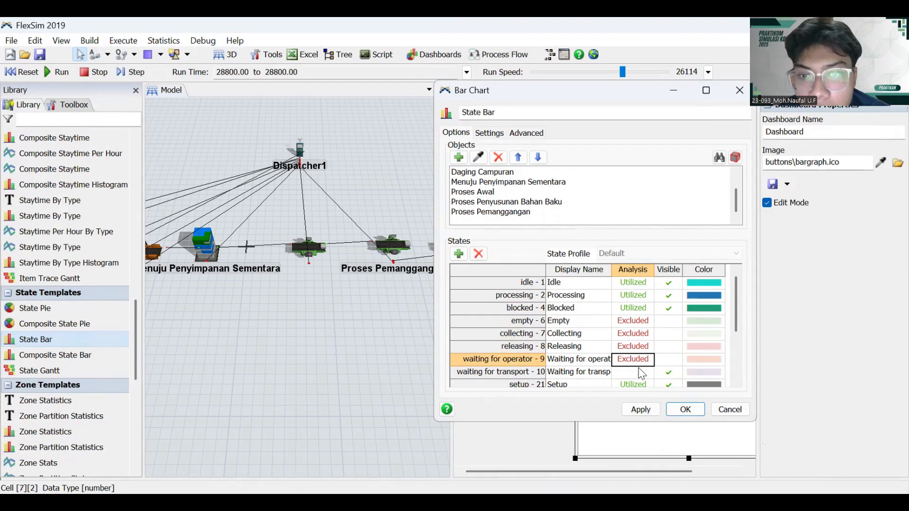
left_click(638, 371)
left_click(638, 371)
left_click(638, 382)
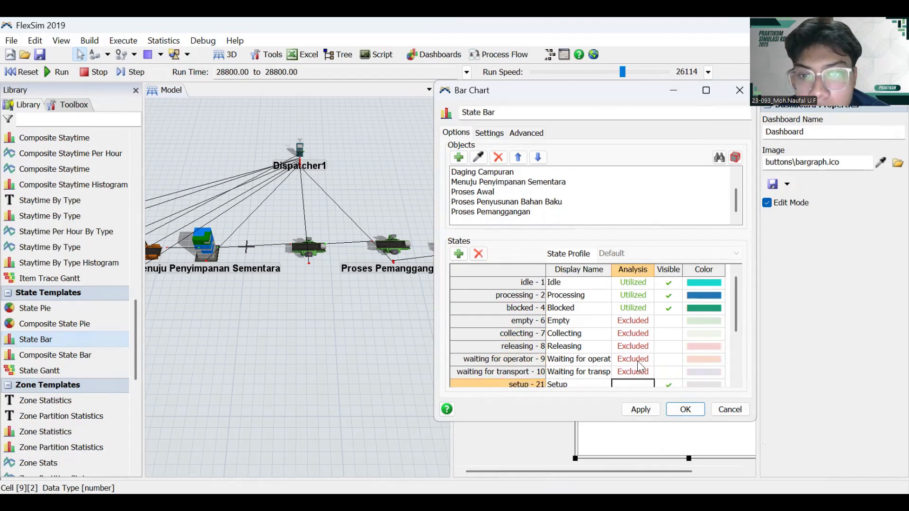
scroll(637, 361, "down", 2)
left_click(639, 311)
scroll(640, 312, "up", 2)
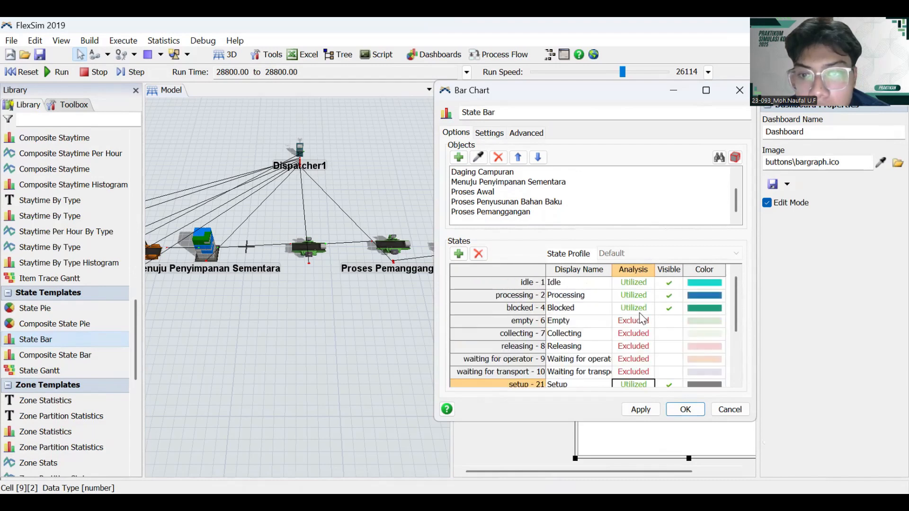
left_click(642, 372)
left_click(644, 381)
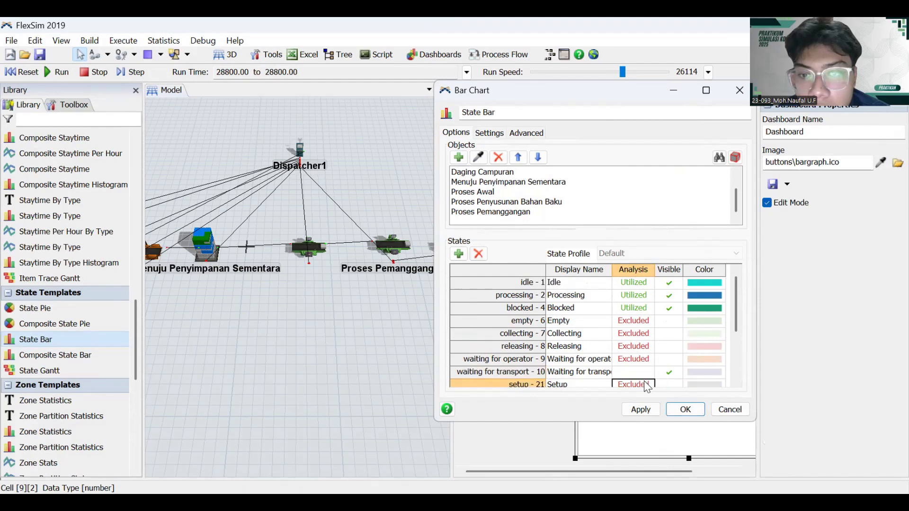
left_click(644, 372)
left_click(644, 372)
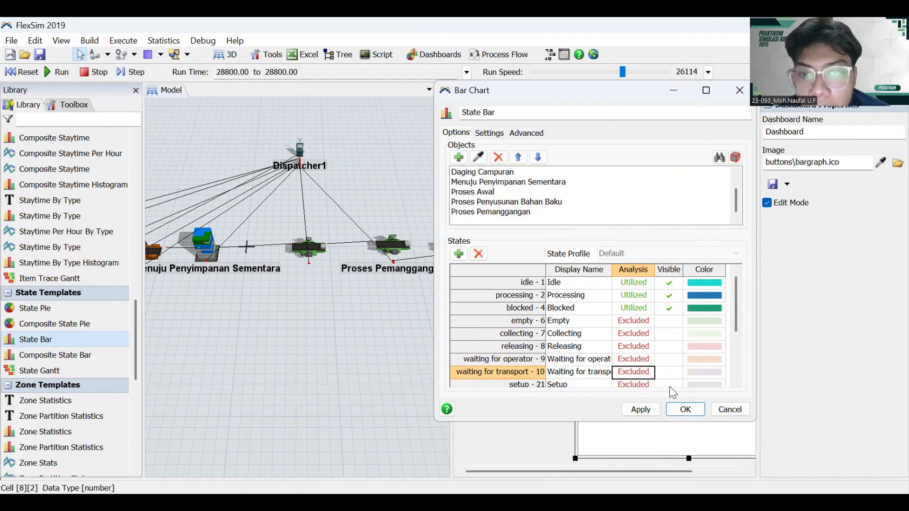
- Apply the State Bar's options, then place the chart directly below the WIP table and enlarge it to the same width
left_click(641, 409)
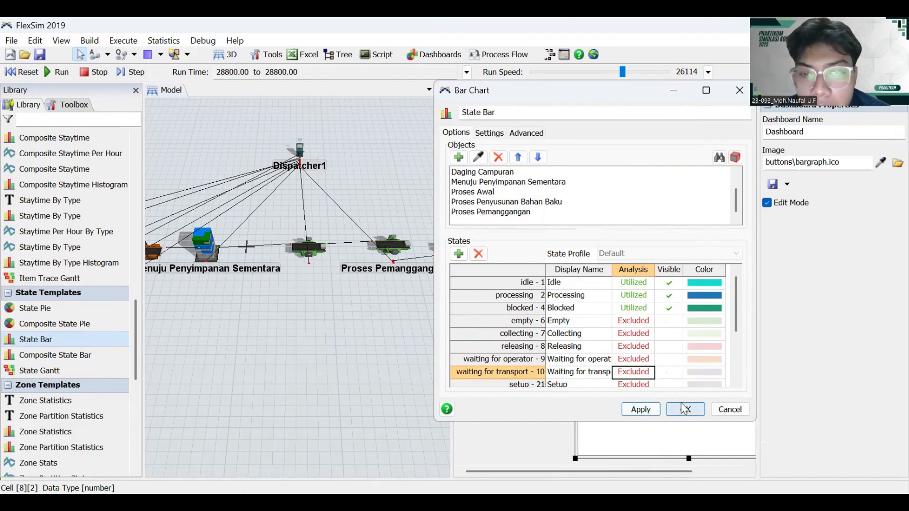
left_click(685, 409)
left_click_drag(661, 225, 548, 275)
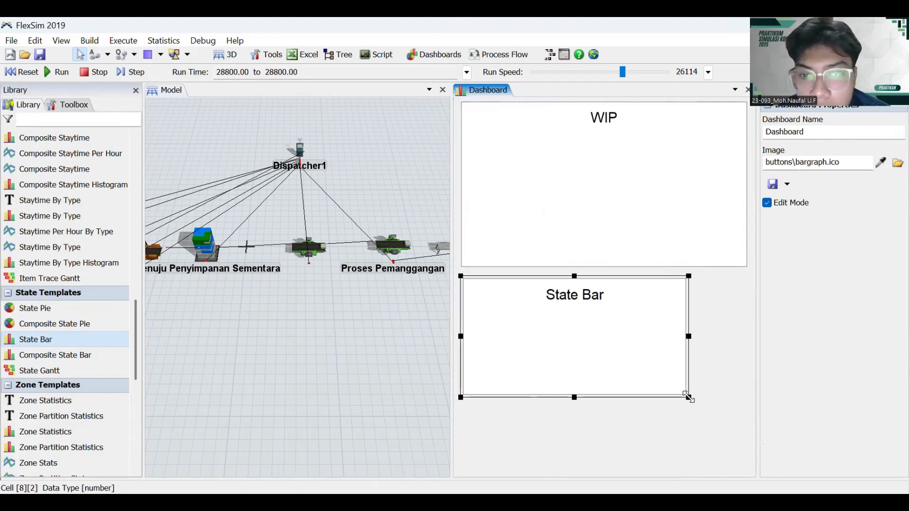
left_click_drag(688, 398, 747, 460)
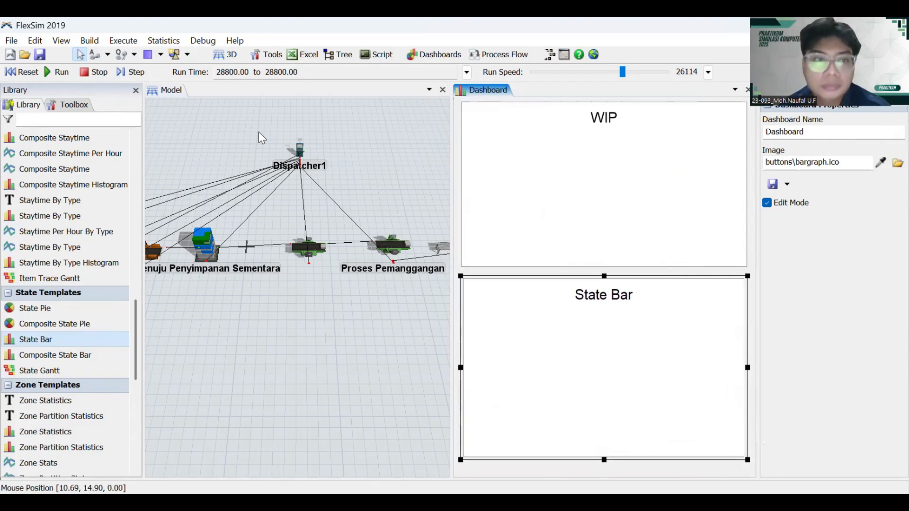
- Reset and rerun the model to its stop time, then examine each process's idle, processing and blocked shares in the State Bar chart
left_click(31, 76)
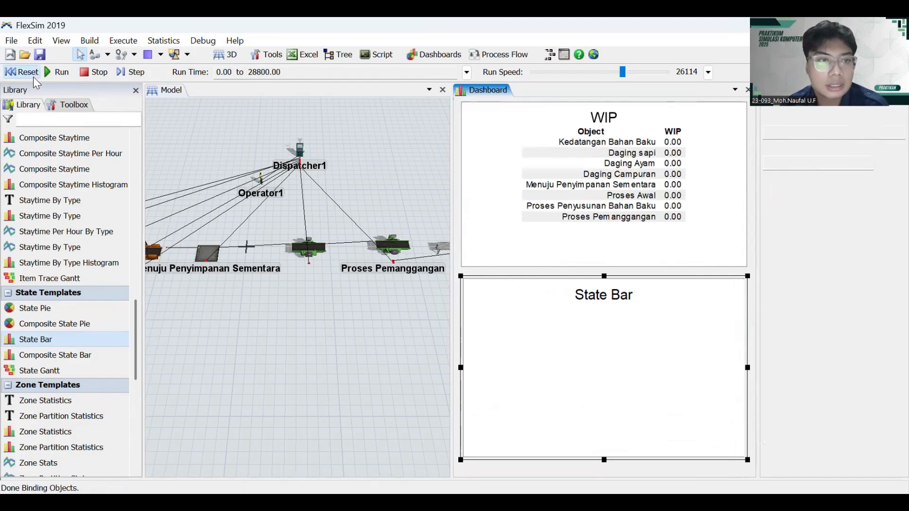
left_click(66, 76)
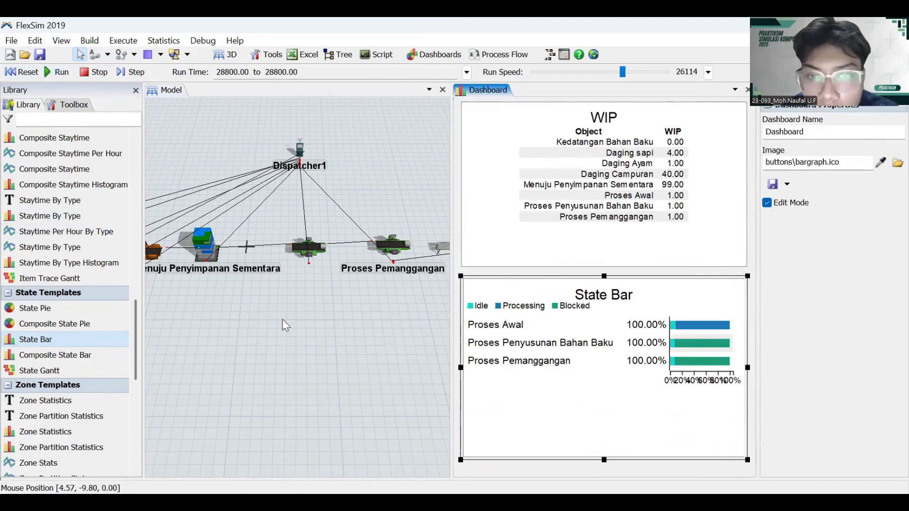
left_click_drag(283, 320, 377, 261)
scroll(322, 268, "down", 3)
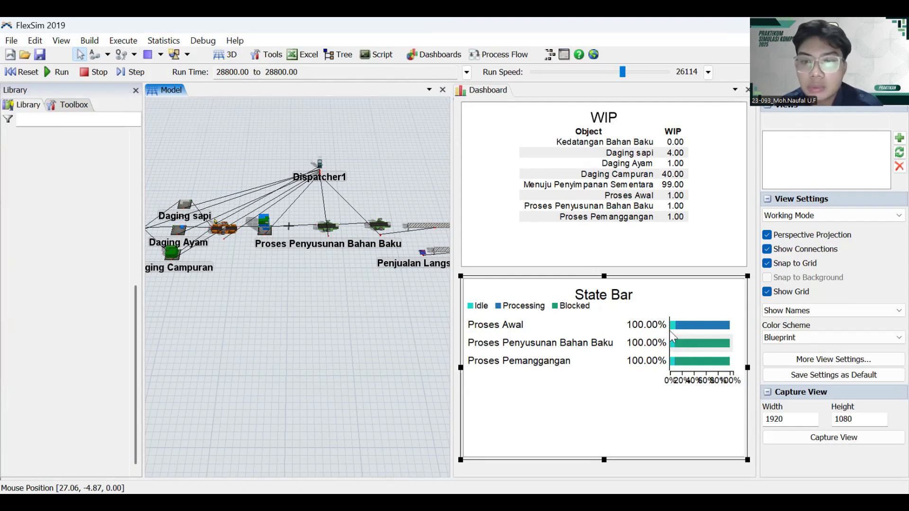
mouse_move(672, 330)
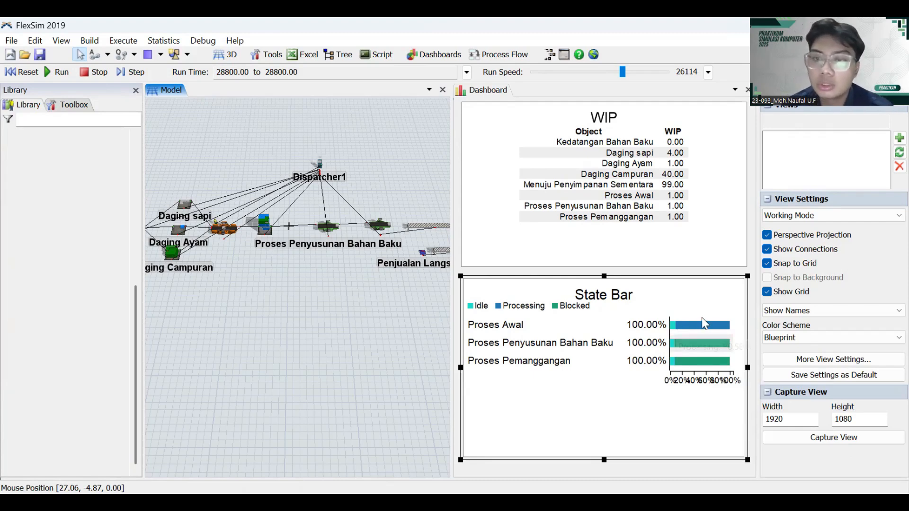
mouse_move(710, 330)
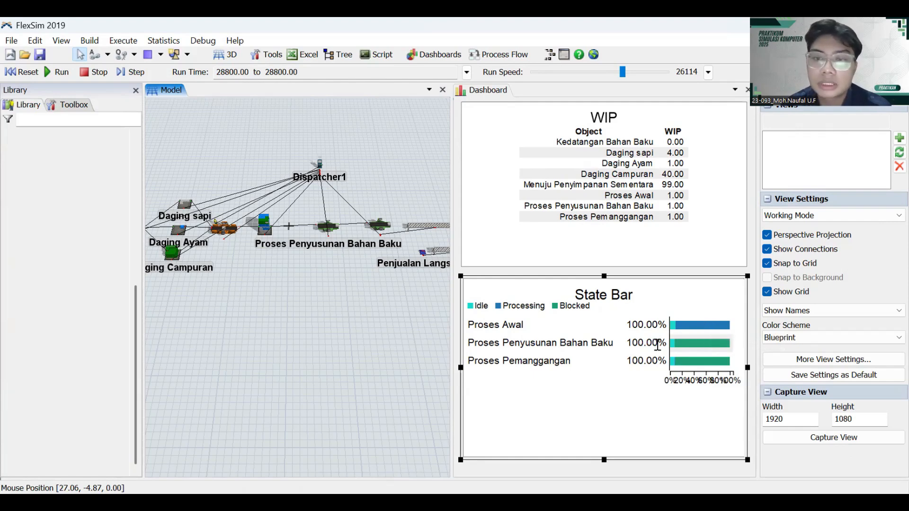
mouse_move(673, 348)
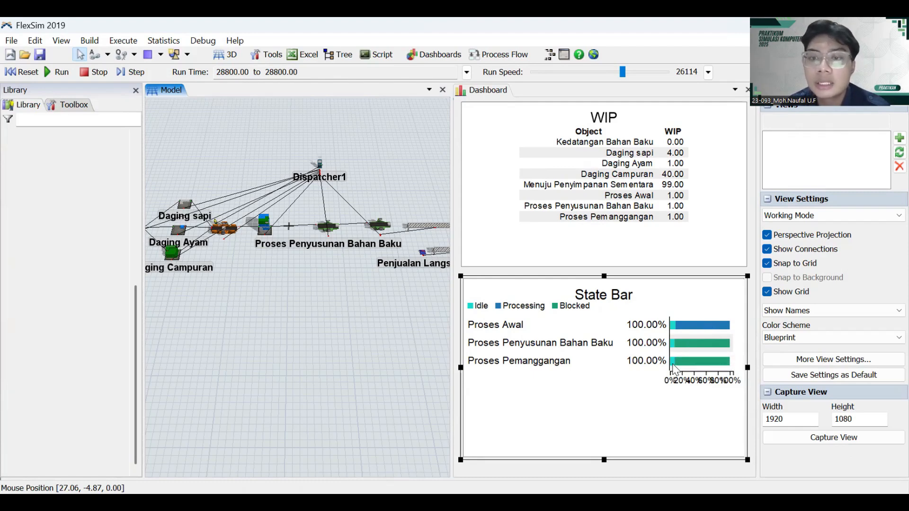
mouse_move(674, 369)
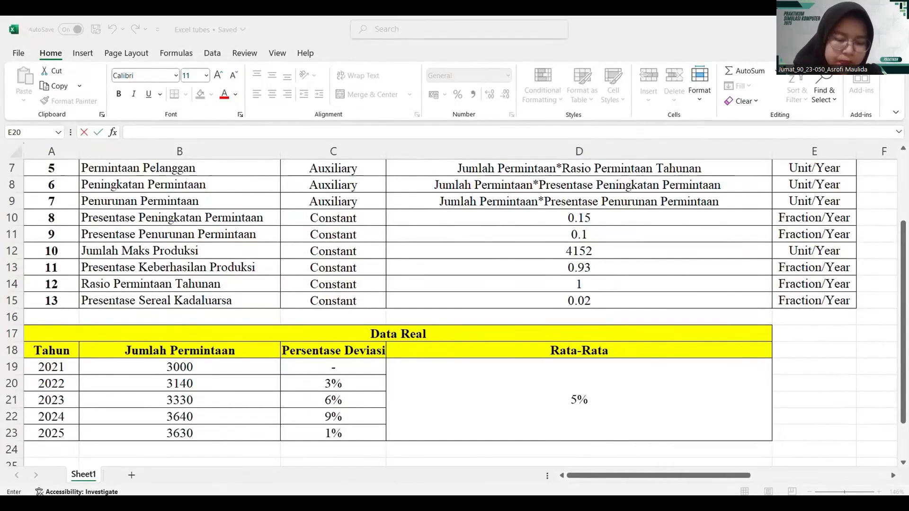
- Switch to Vensim and start a new model with an initial time of 2021 and a final time of 2030
key("alt+Tab")
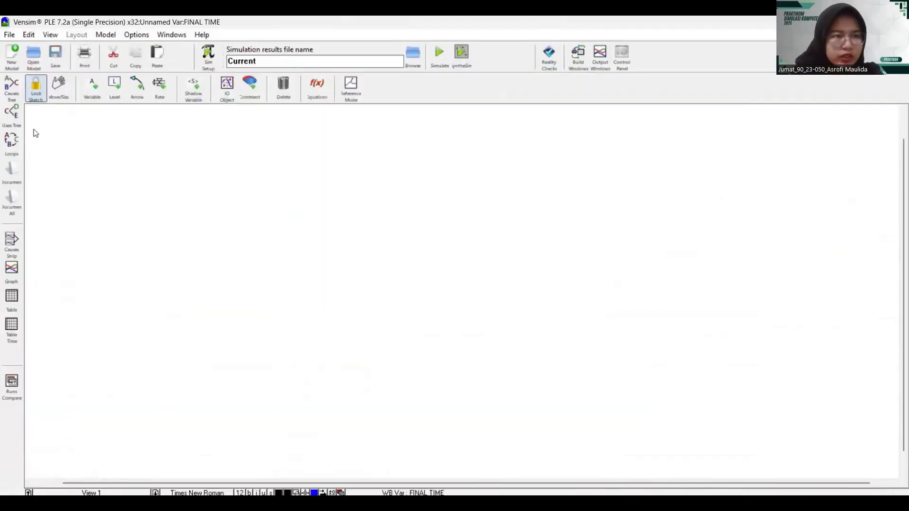
left_click(12, 38)
left_click(42, 47)
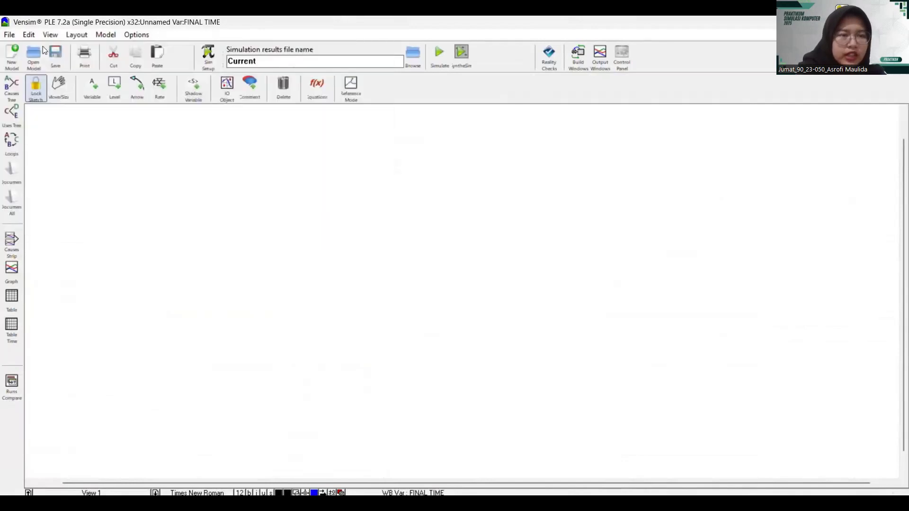
left_click(117, 113)
key("BackSpace")
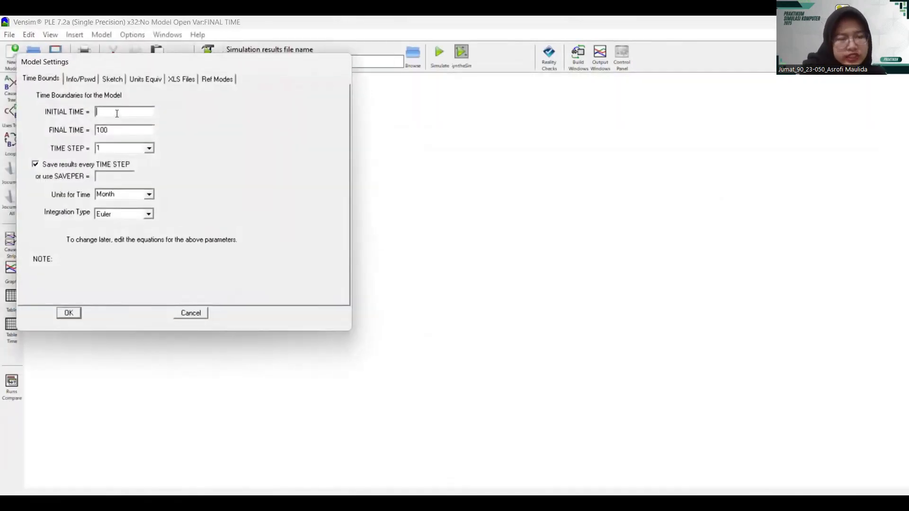
type("2021")
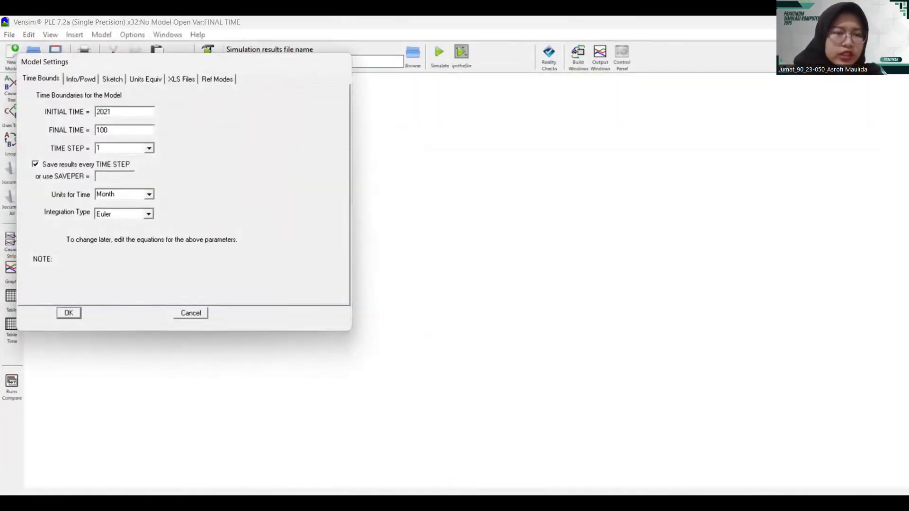
left_click(111, 130)
key("BackSpace")
key("BackSpace")
key("BackSpace")
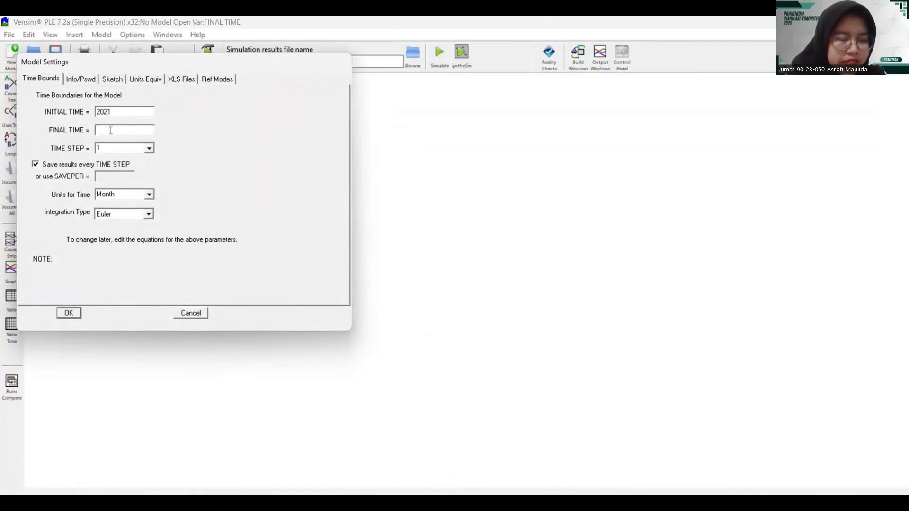
type("2030")
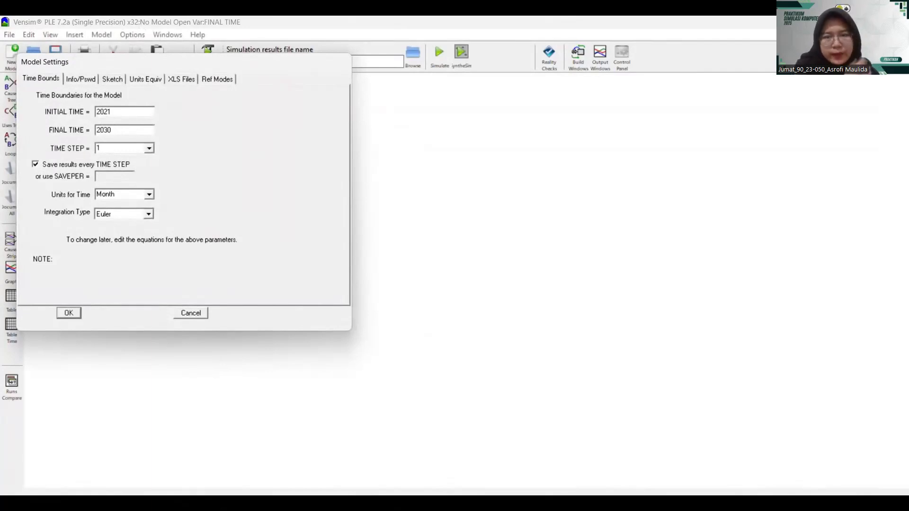
- Set the model's units for time to Year and accept the model settings
left_click(149, 194)
scroll(151, 226, "up", 1)
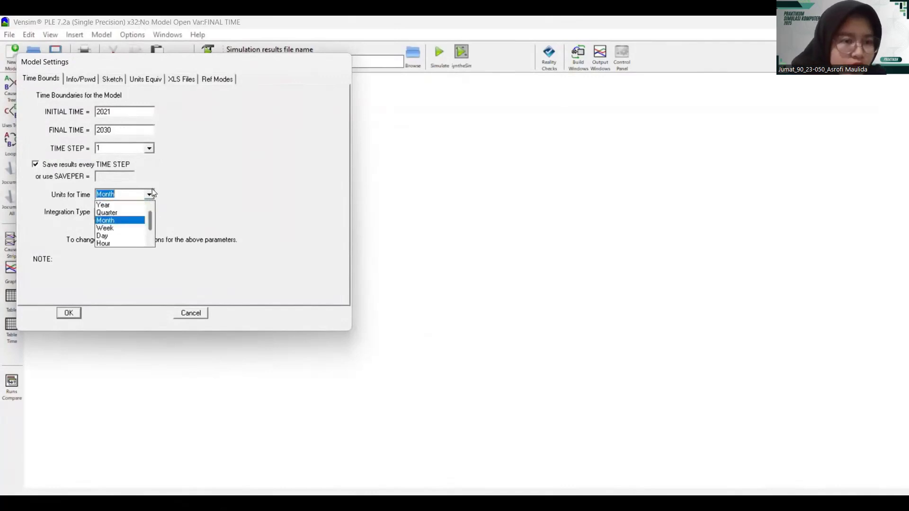
scroll(152, 192, "down", 2)
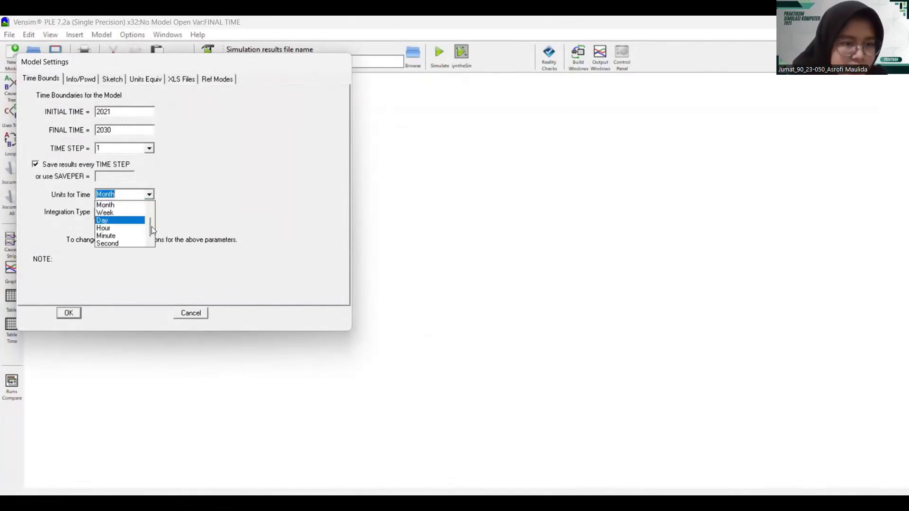
scroll(151, 227, "up", 1)
left_click(129, 207)
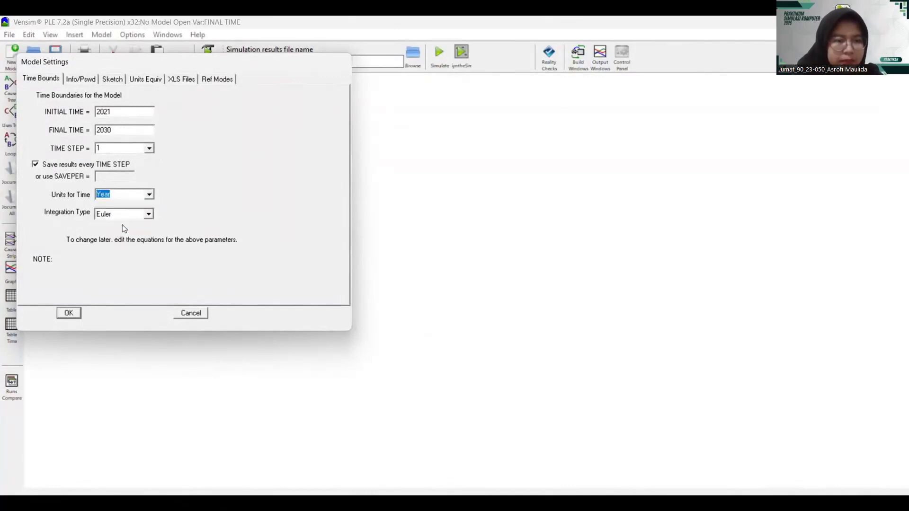
left_click(66, 313)
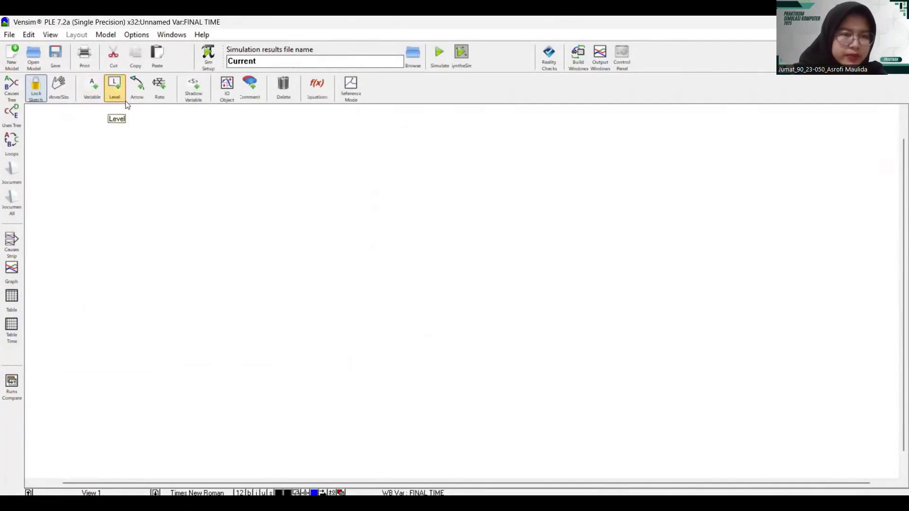
- Add a variable named "ketersediaan stock kebab" near the middle of the empty sketch
left_click(95, 88)
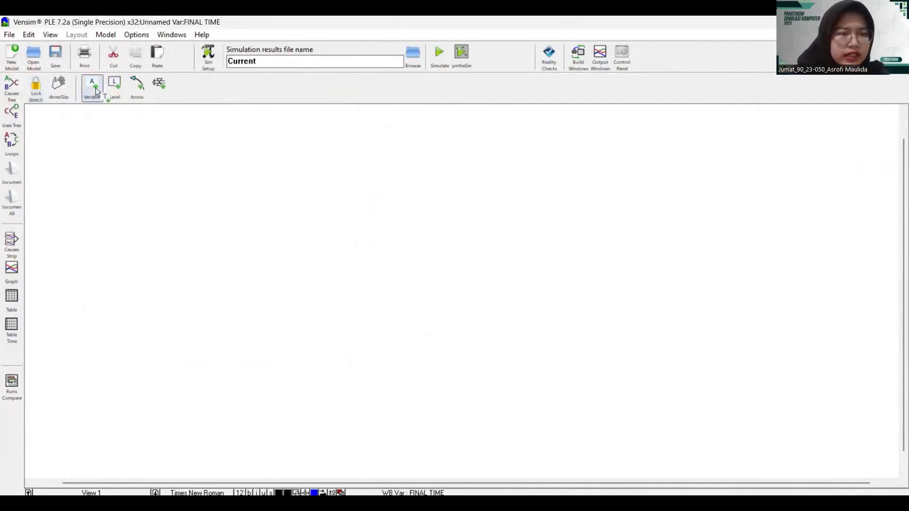
left_click(404, 245)
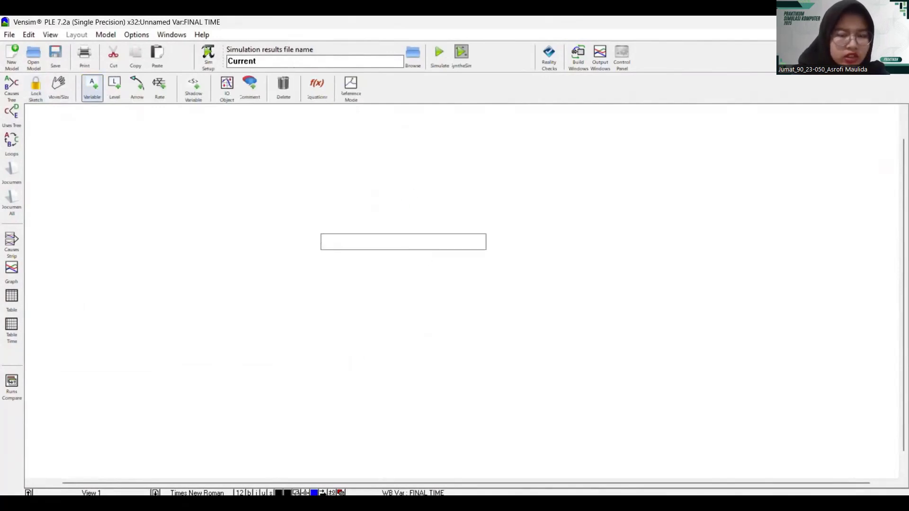
type("ketersediaan ")
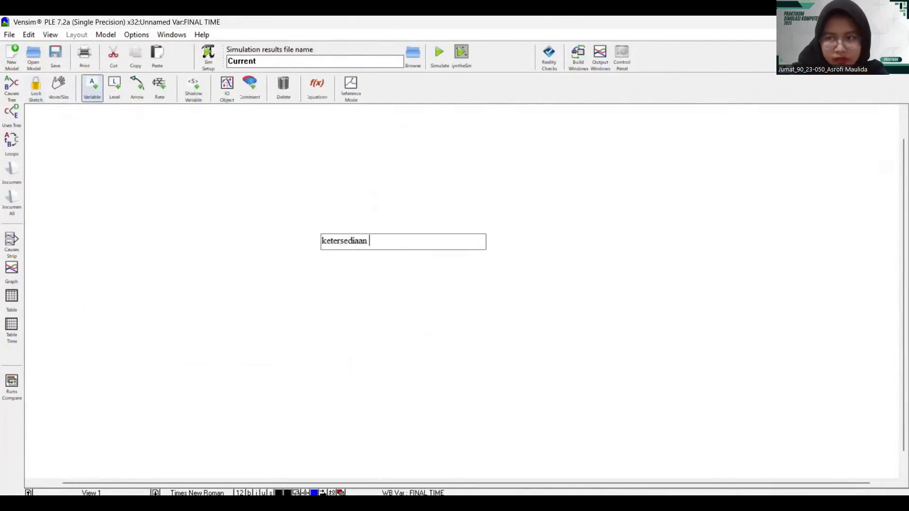
type("stock ke")
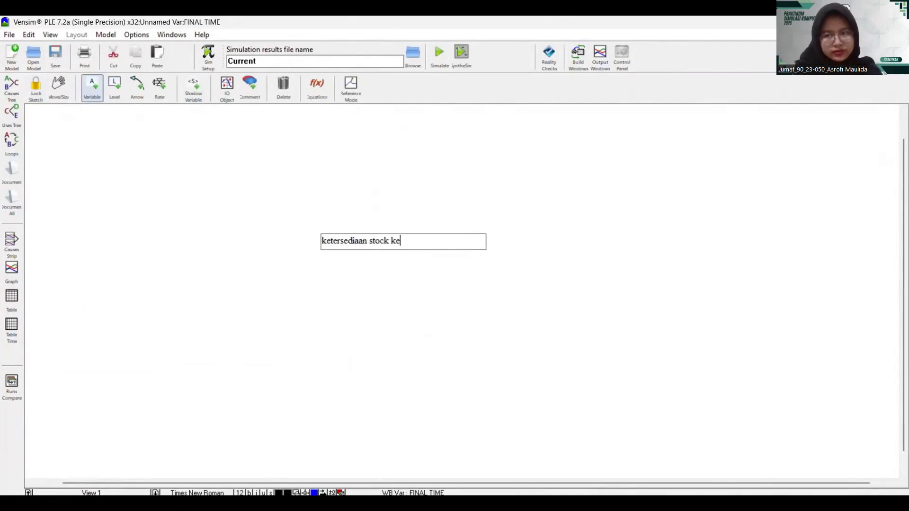
type("bab")
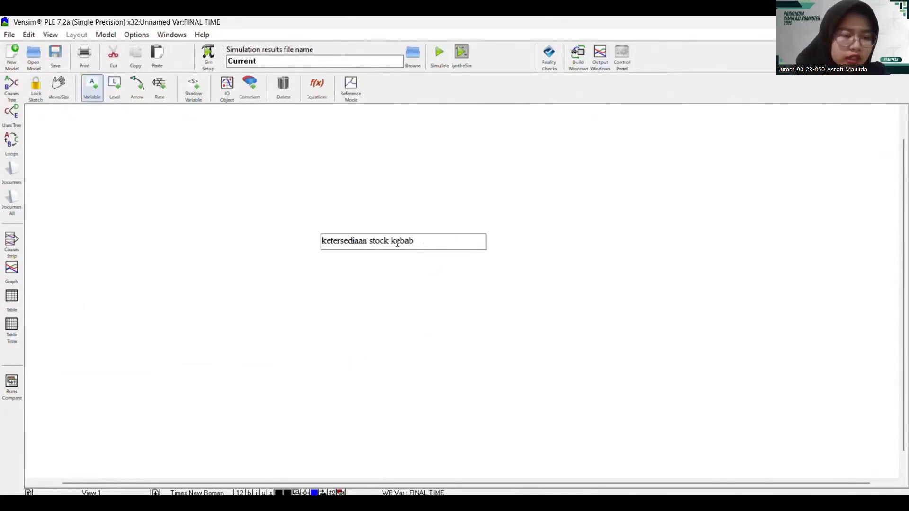
- Add the variables "kebab hasil produksi" up and to the left of "ketersediaan stock kebab", and "kebab kedaluarsa di gudang" up and to its right
left_click(157, 166)
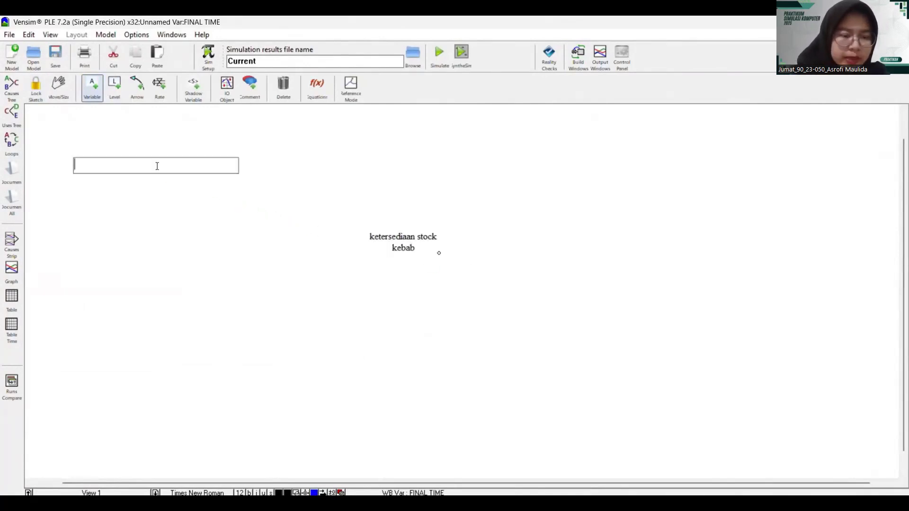
type("kebab ")
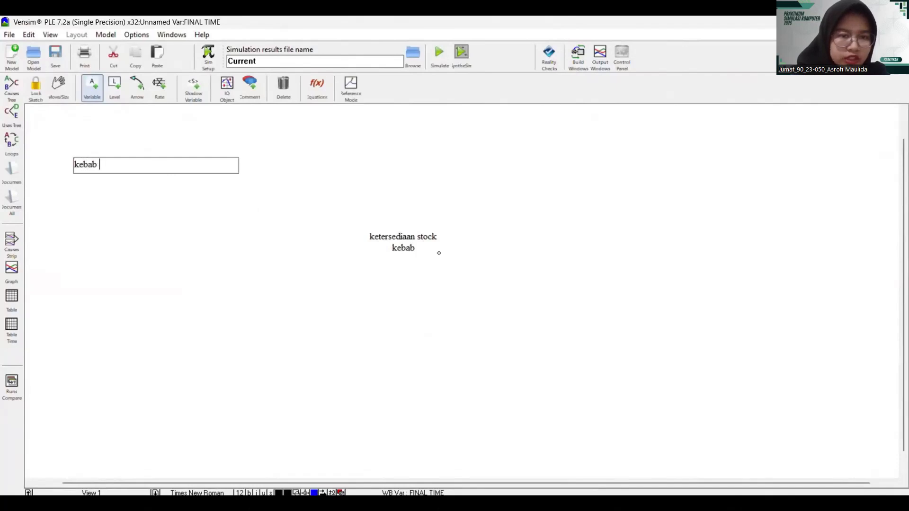
type("hasil produksi")
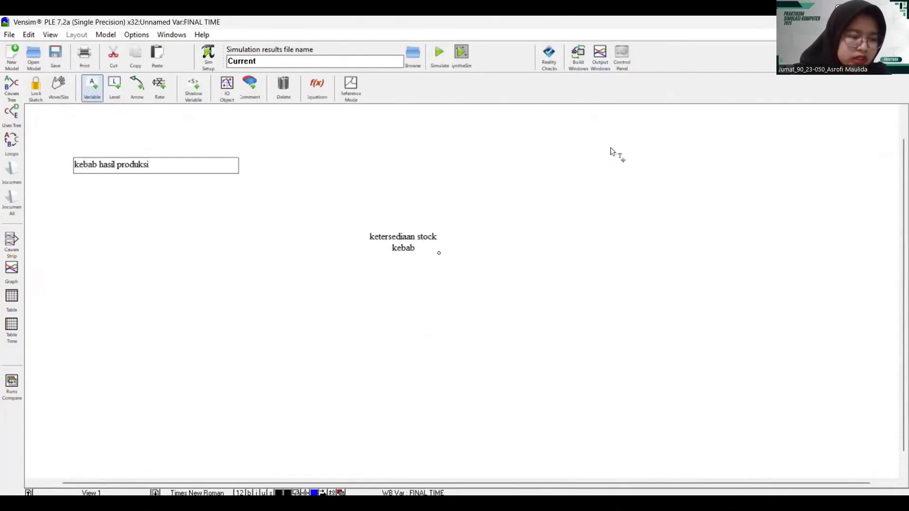
key("Return")
left_click(628, 165)
type("keb")
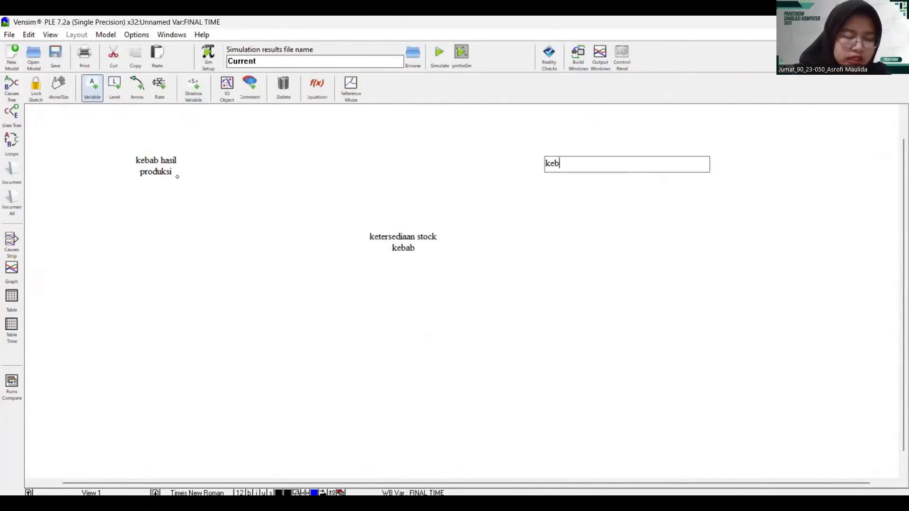
type("ab kedalu")
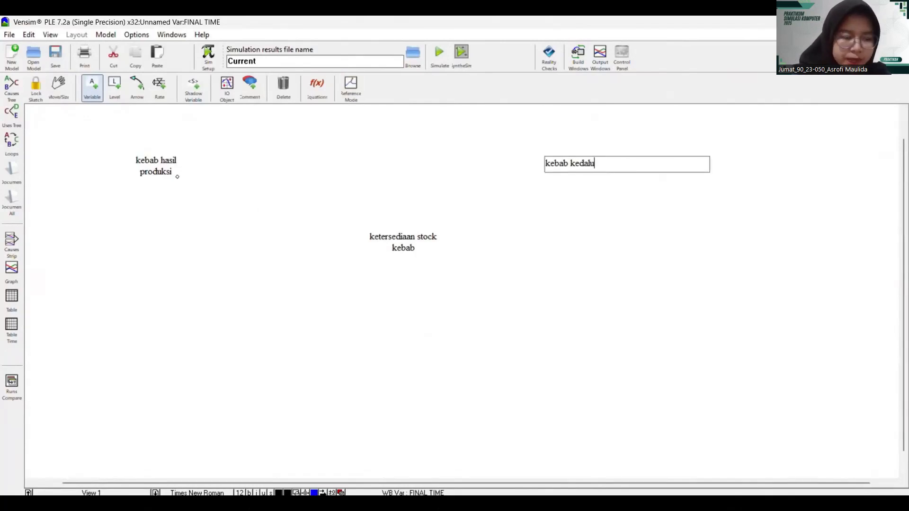
type("arsa di gudang")
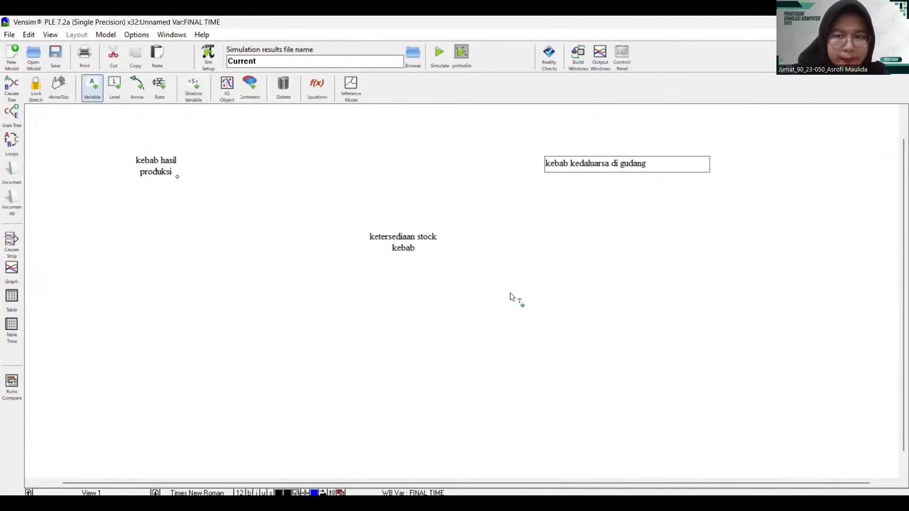
- Add a variable named "permintaan pelanggan" below and to the left of "ketersediaan stock kebab"
left_click(289, 320)
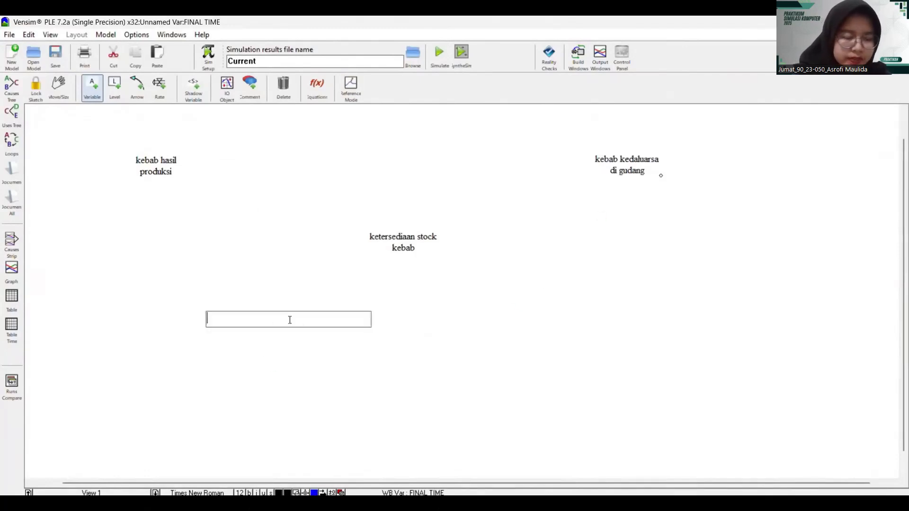
type("p")
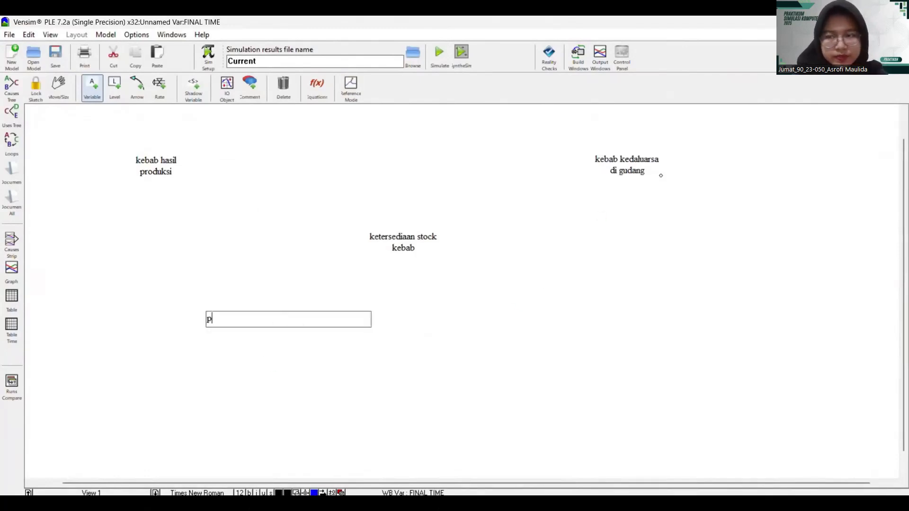
type("ermintaan p")
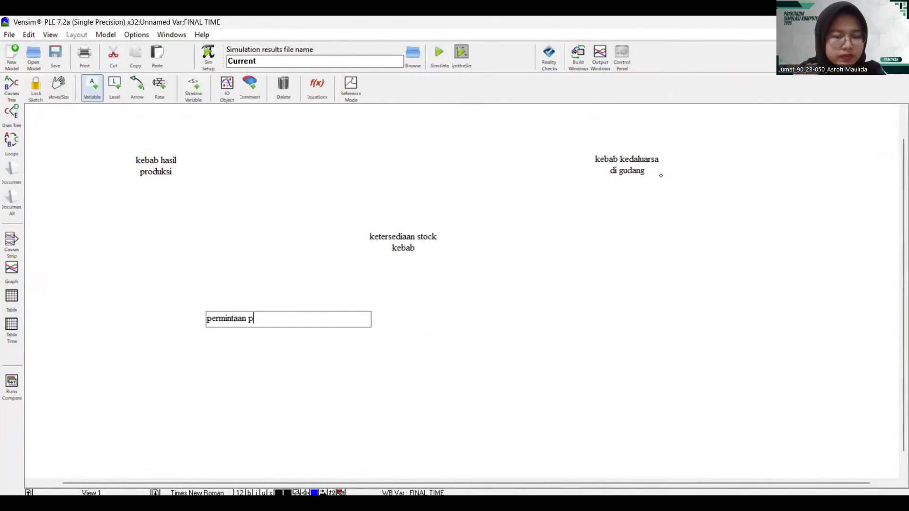
type("elanggan")
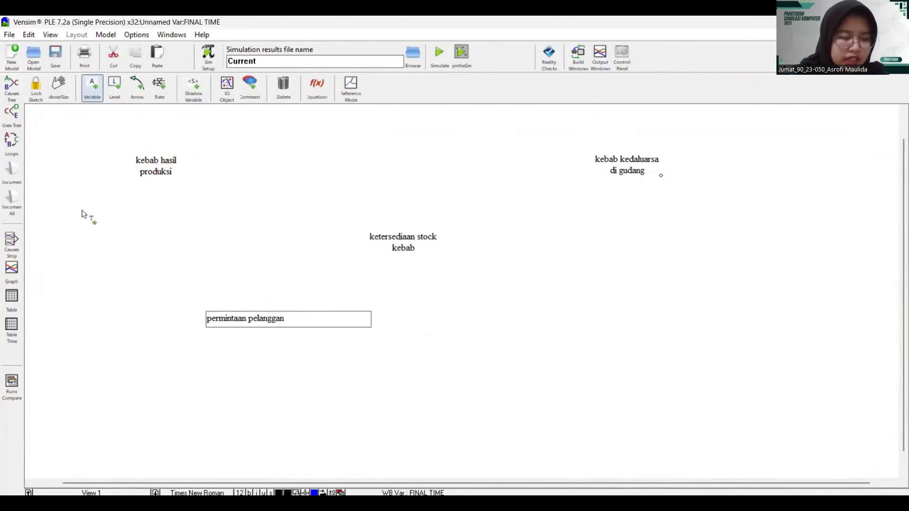
key("Return")
- Add a variable named "jumlah produksi maksimal" above and to the left of "kebab hasil produksi"
left_click(59, 136)
type("ju")
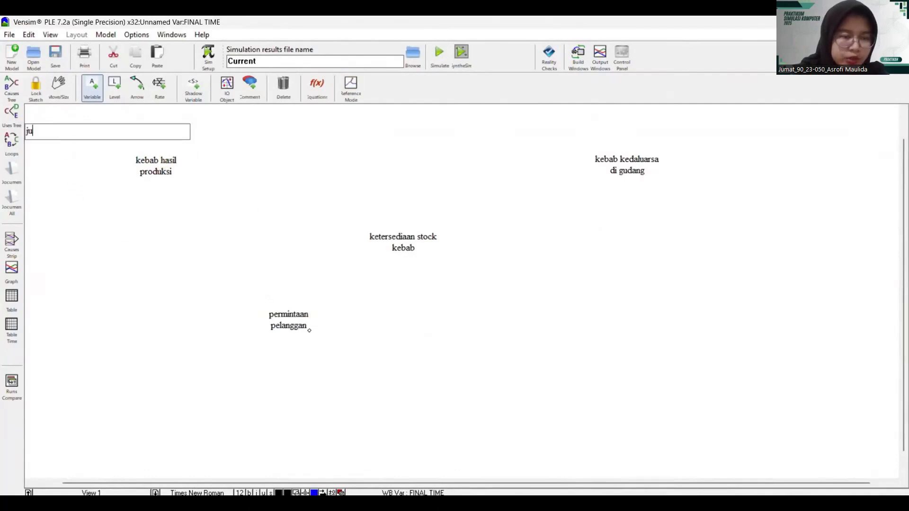
type("mlah p")
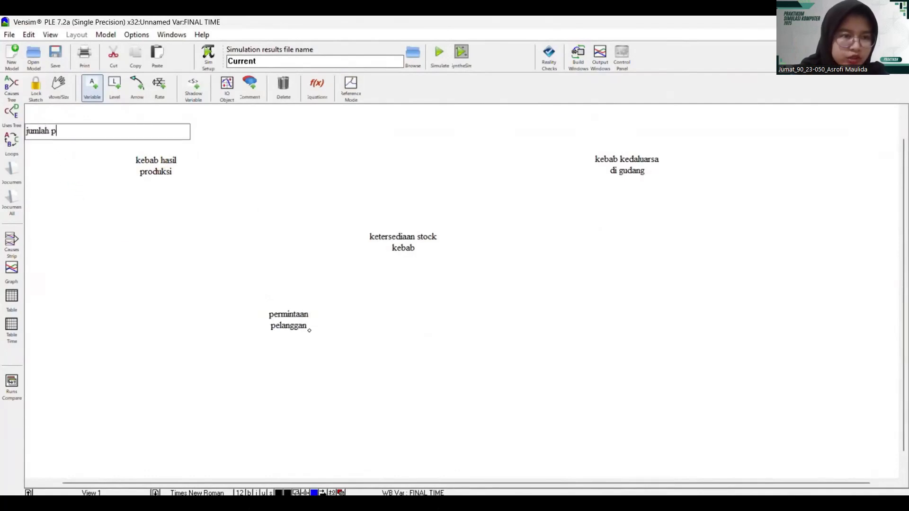
type("roduksi maksimal")
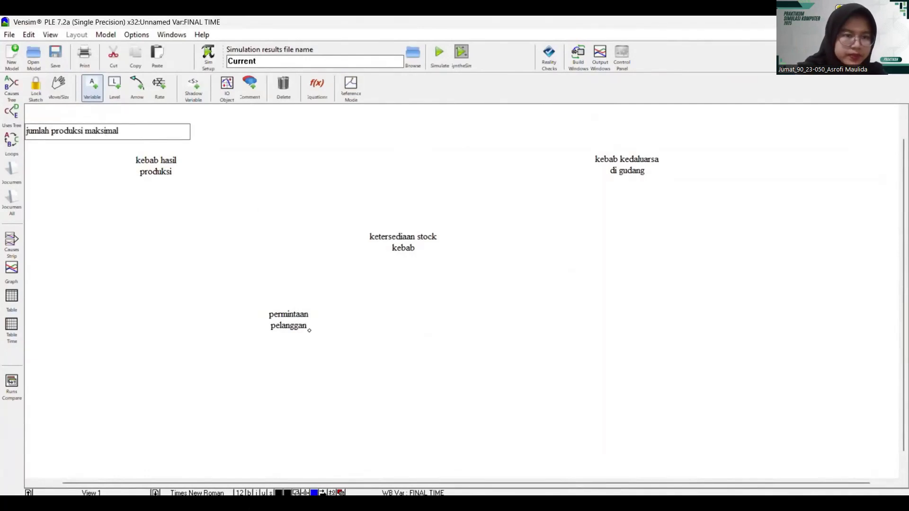
- Add the variables "presentase keberhasilan produksi" below "kebab hasil produksi" and "presentase kebab kedaluarsa" beside "kebab kedaluarsa di gudang"
left_click(91, 248)
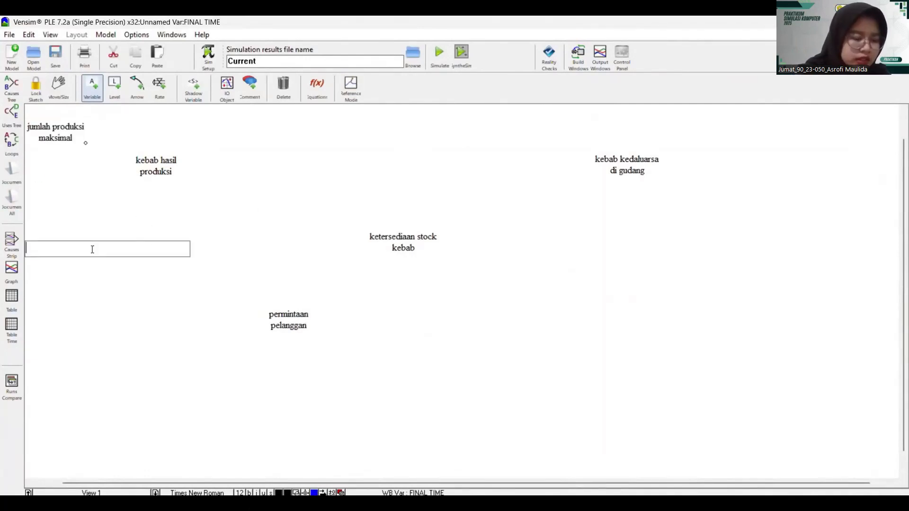
type("y")
key("BackSpace")
type("tingkat ke")
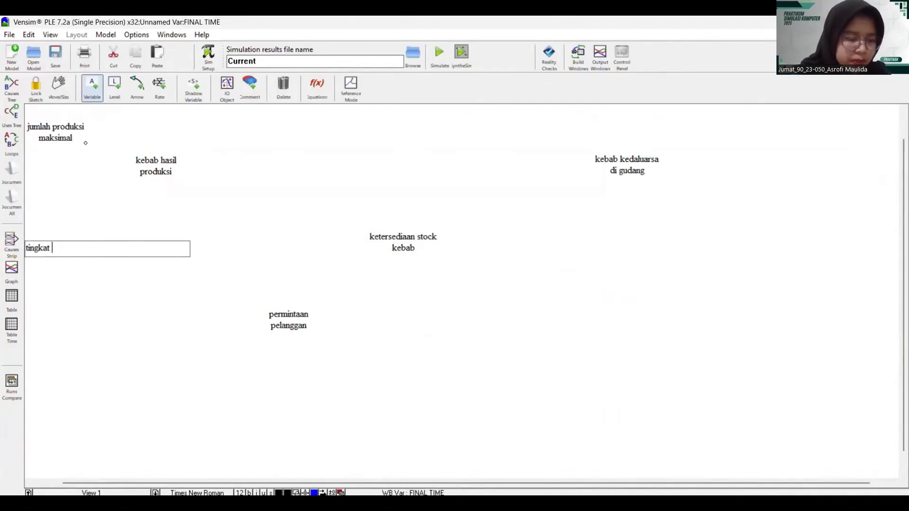
key("BackSpace")
key("BackSpace")
key("BackSpace")
key("BackSpace")
key("BackSpace")
key("BackSpace")
key("BackSpace")
key("BackSpace")
type("presentase keberhasilan produksi")
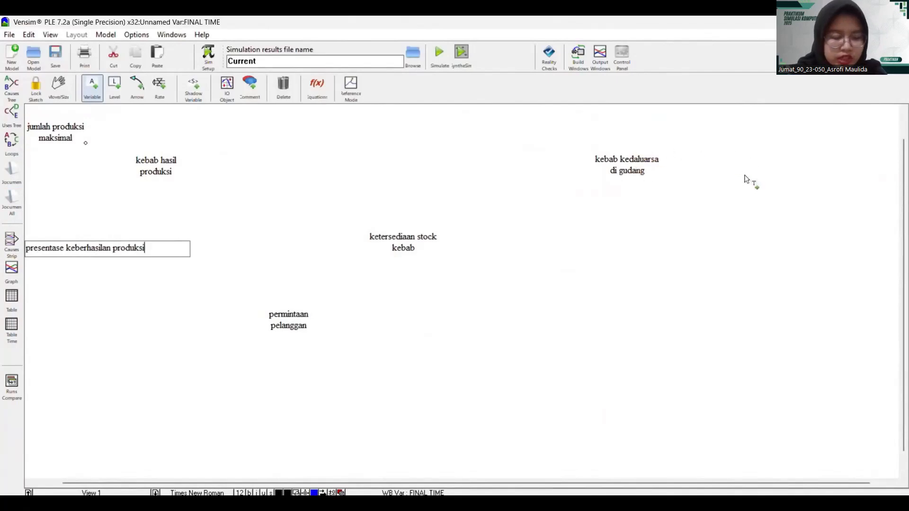
left_click(726, 190)
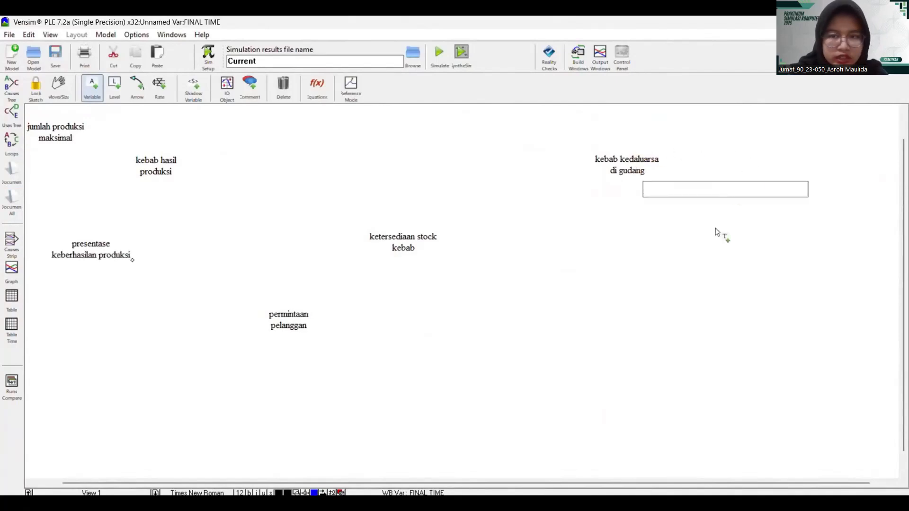
type("presentase kebab kedaluarsa")
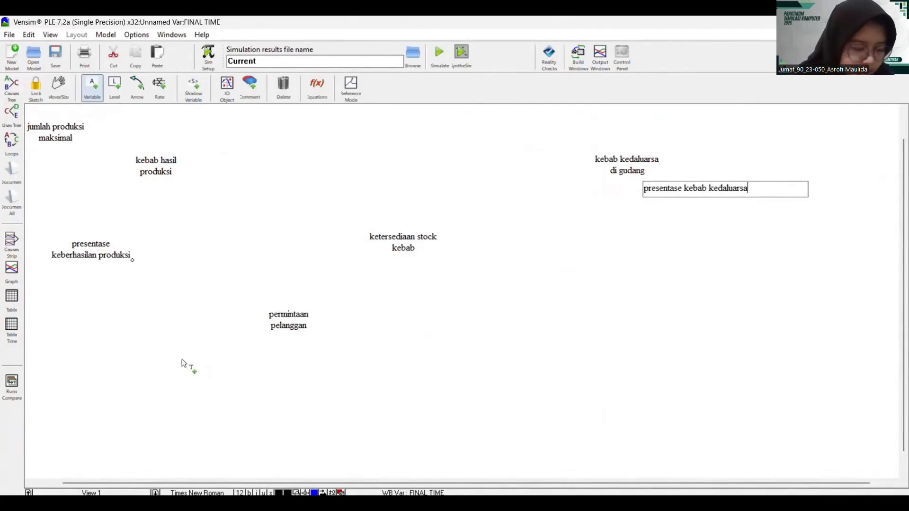
- Add the variables "rasio permintaan tahunan" and "jumlah permintaan" below "permintaan pelanggan", one on each side of it
left_click(183, 363)
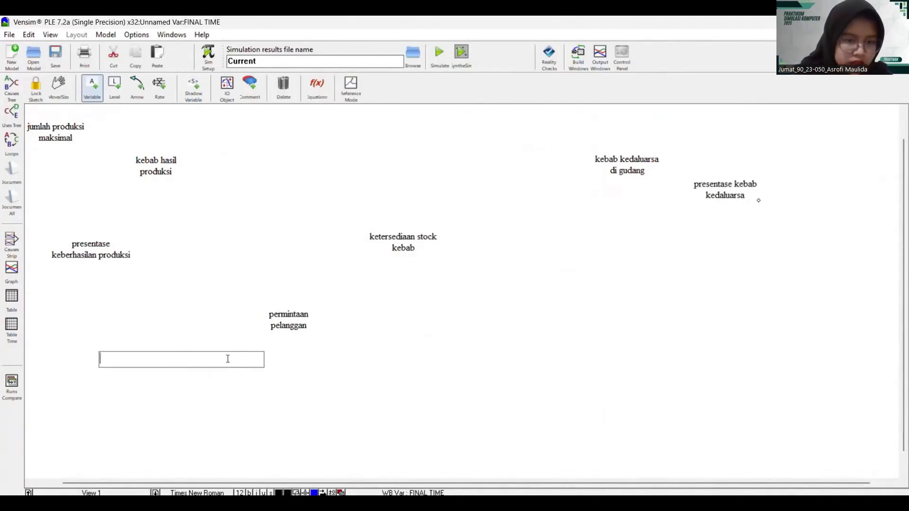
type("rasio permintaan tahunan")
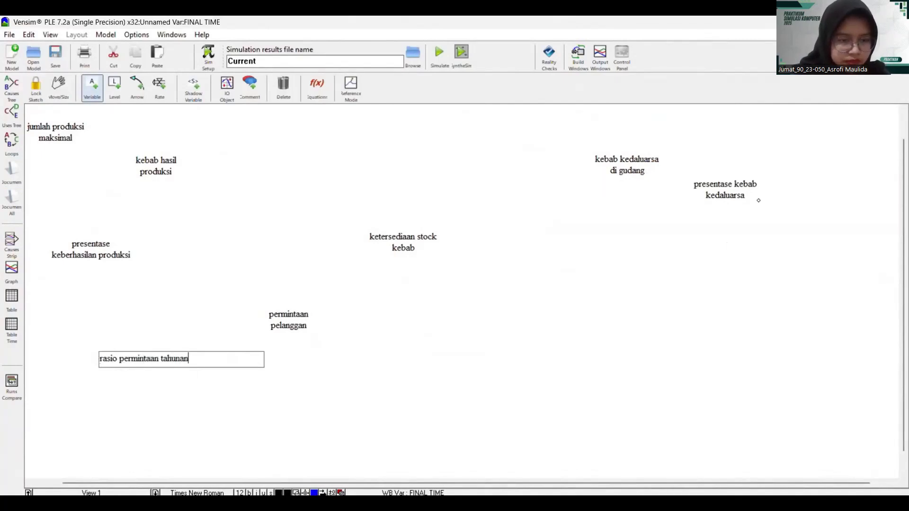
left_click(360, 359)
type("jumlah permintaan")
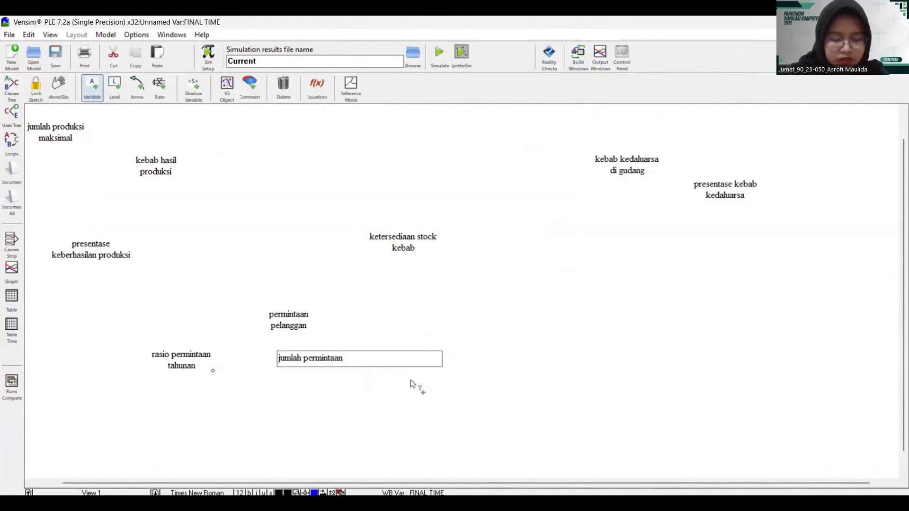
- Add the variables "peningkatan permintaan" above and "penurunan permintaan" below "jumlah permintaan", both slightly to its right
left_click(470, 293)
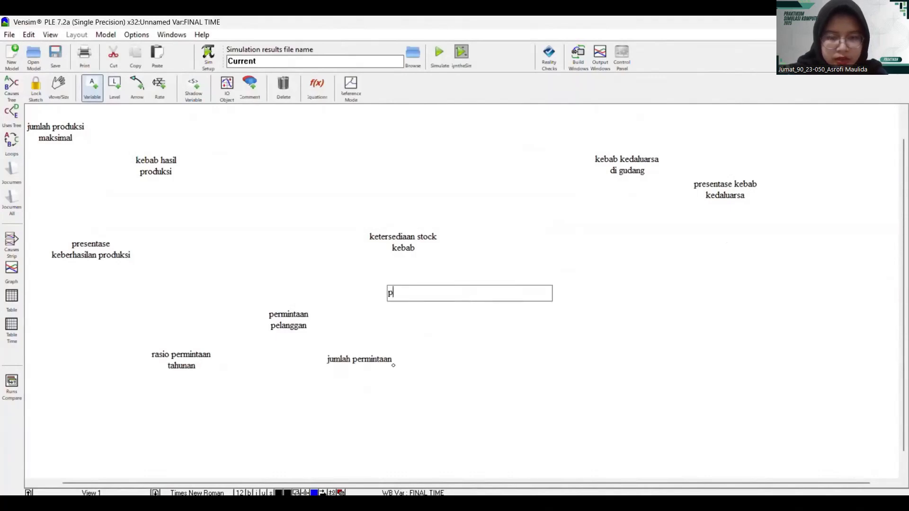
type("peningkatan permintaan")
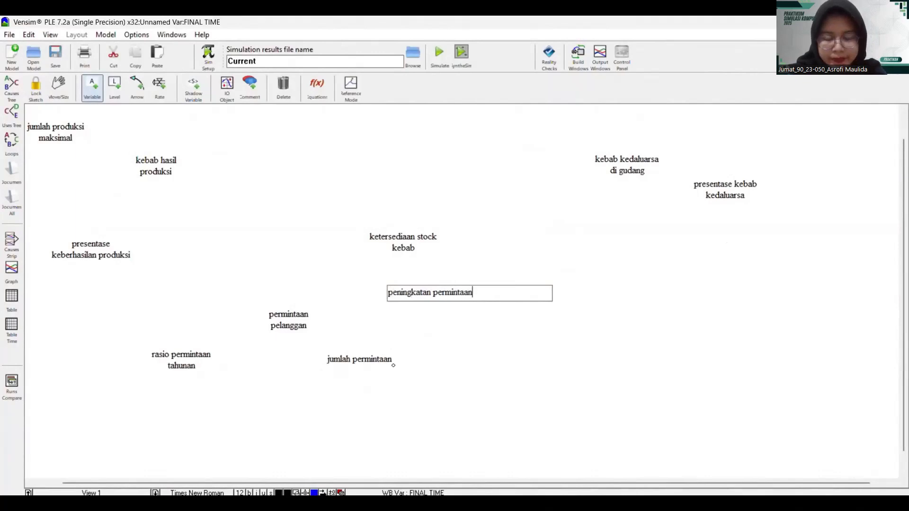
left_click(406, 405)
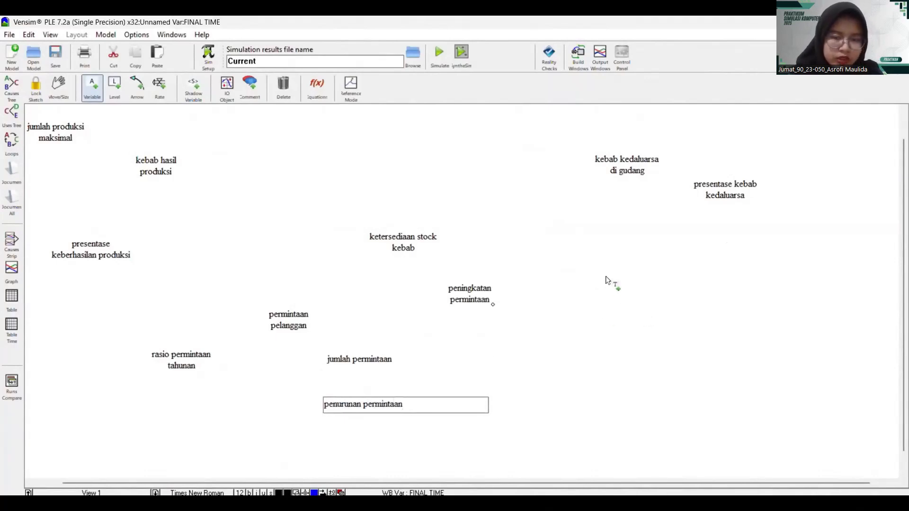
- Add the variables "presentase peningkatan permintaan" and, below it, "presentase penurunan permintaan" to the right of "peningkatan permintaan"
left_click(617, 264)
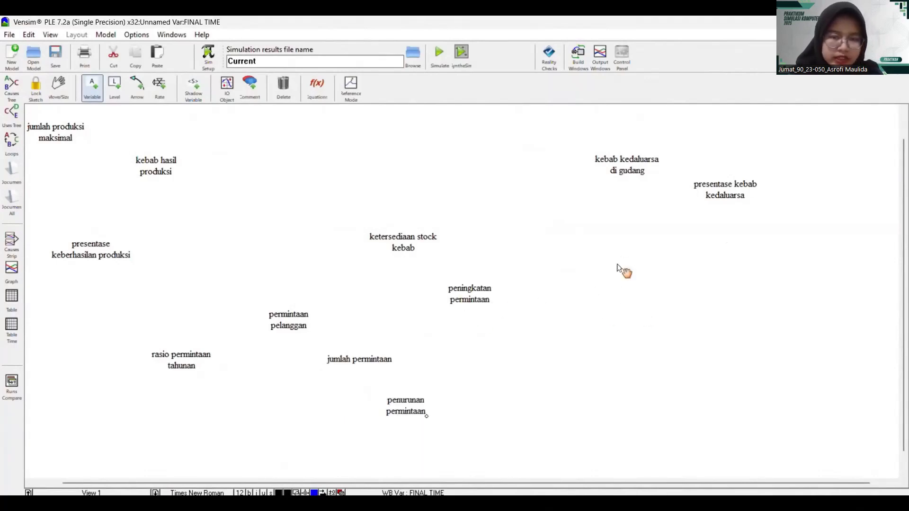
type("presentase peningkatan permintaan")
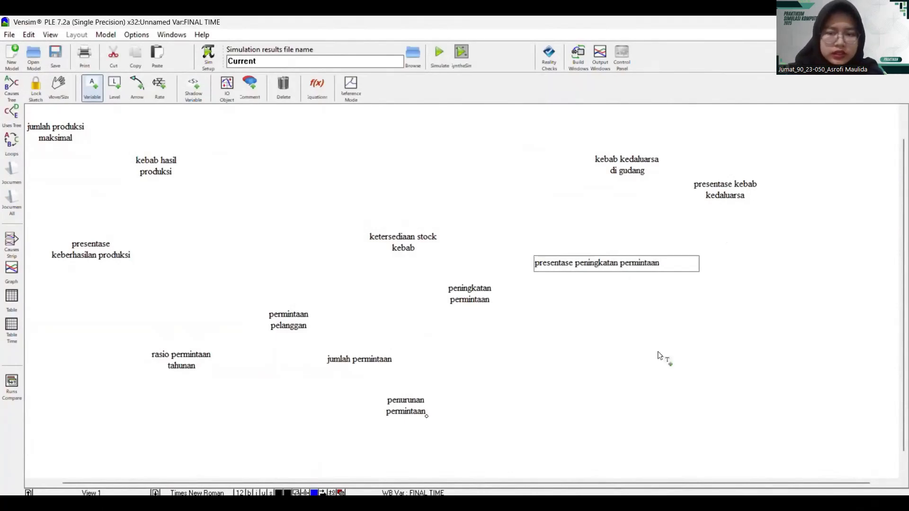
key("Return")
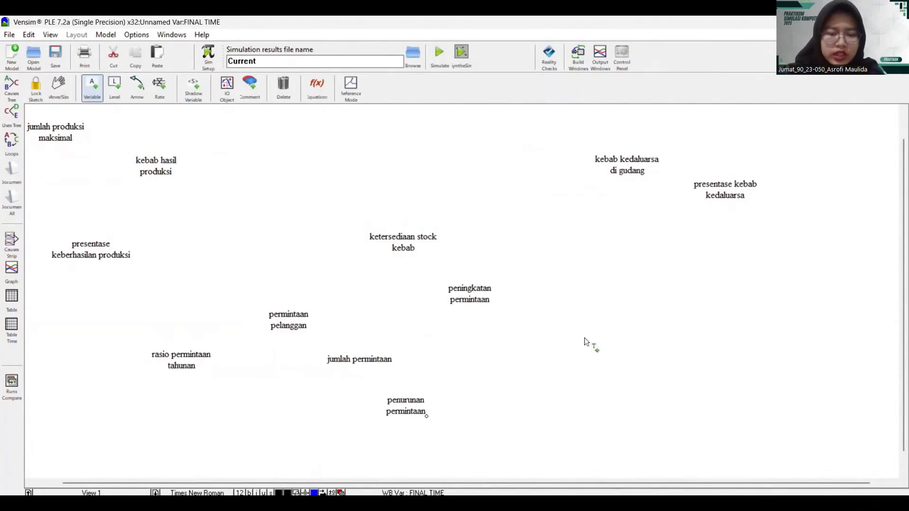
left_click(585, 338)
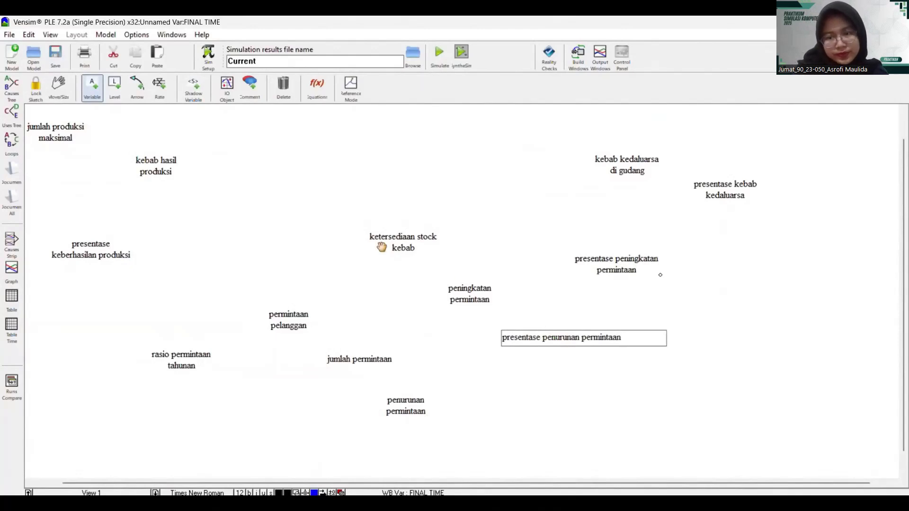
- Shift "ketersediaan stock kebab" and the three production variables to the right, and widen "kebab hasil produksi" so its name fits on one line
left_click(65, 97)
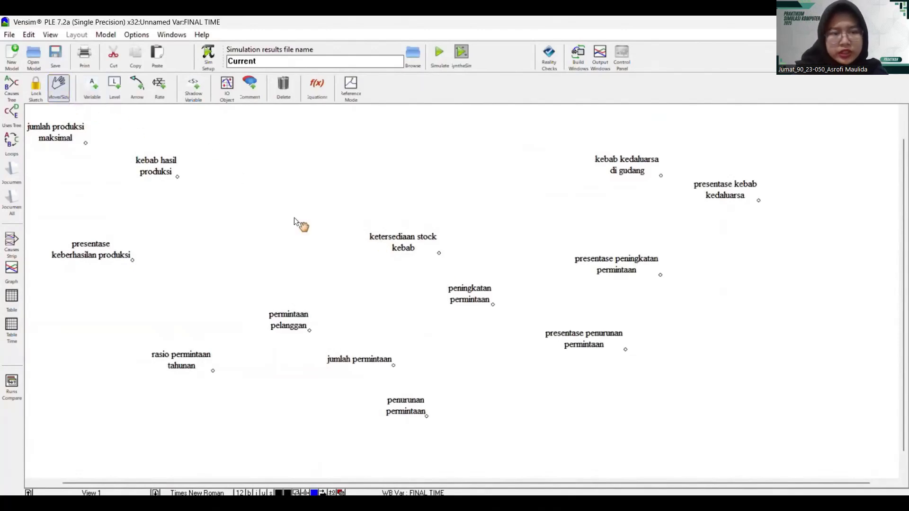
left_click_drag(401, 247, 431, 246)
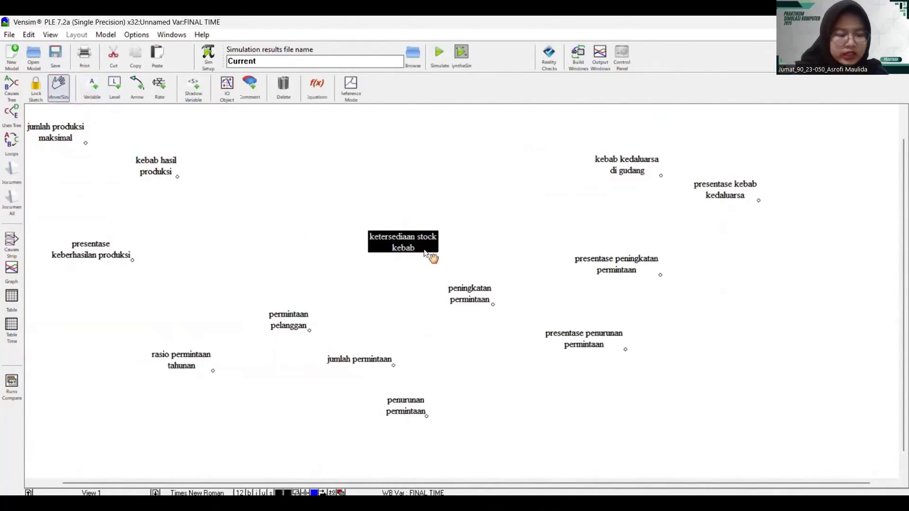
left_click(155, 167)
left_click_drag(276, 195, 275, 195)
left_click_drag(61, 131, 181, 137)
left_click_drag(97, 249, 171, 254)
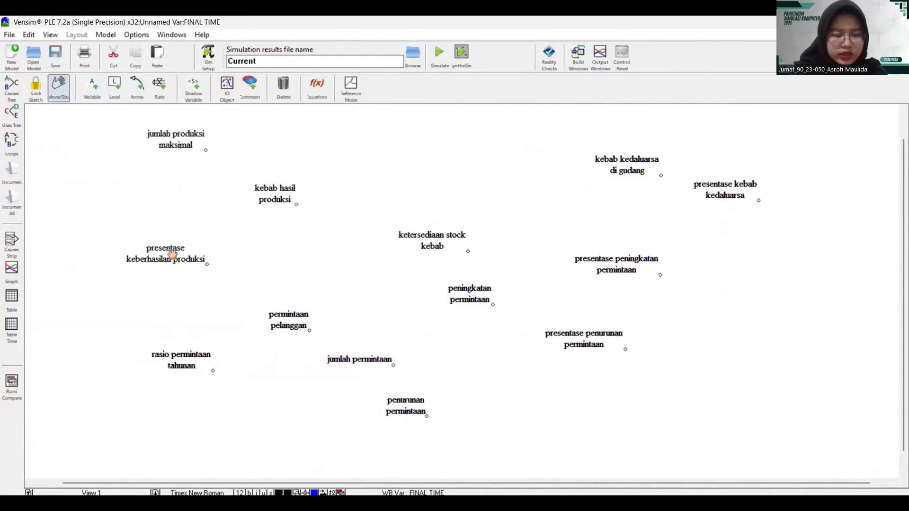
left_click_drag(296, 204, 332, 215)
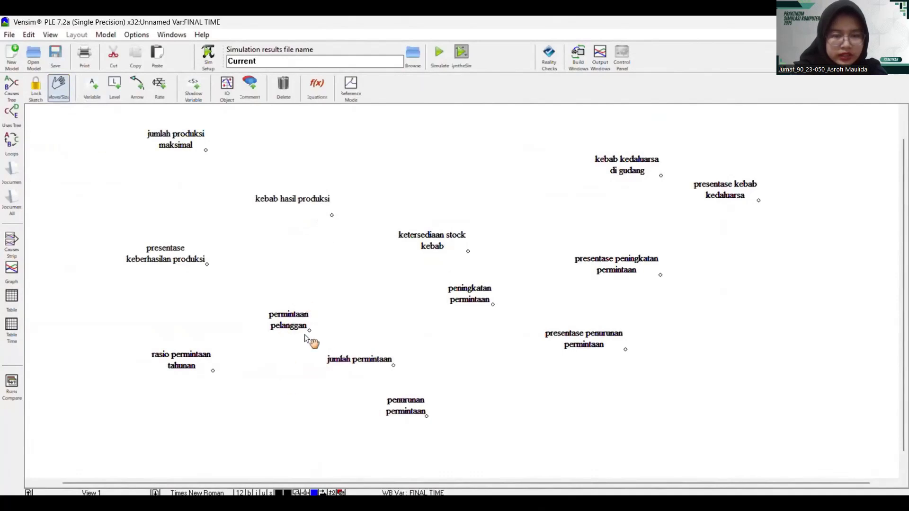
- Nudge "permintaan pelanggan" up slightly, and move "penurunan permintaan" and "presentase peningkatan permintaan" farther right to space out the demand variables
left_click_drag(291, 322, 285, 315)
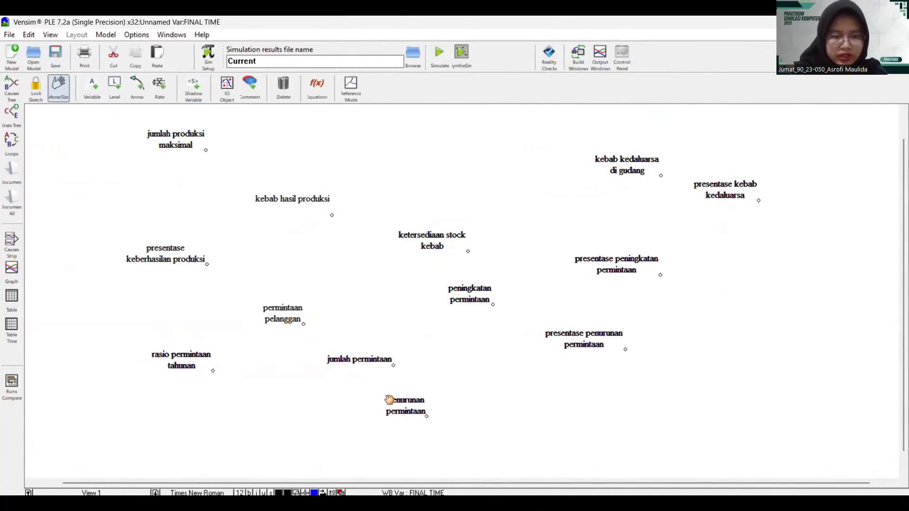
left_click_drag(388, 400, 482, 404)
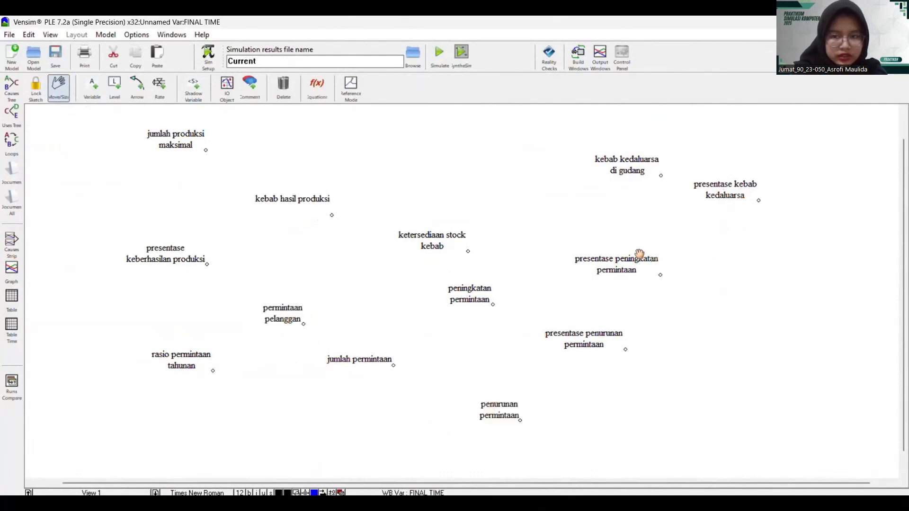
left_click_drag(624, 269, 710, 289)
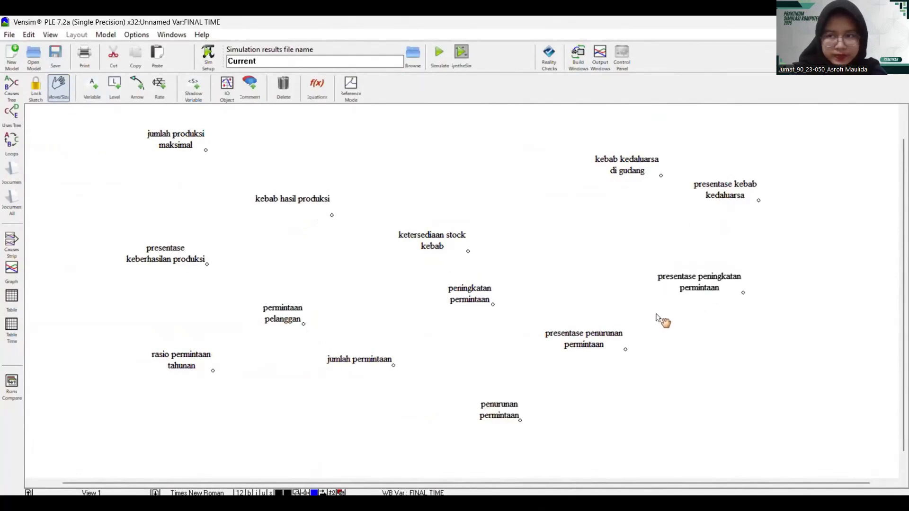
- Move "presentase penurunan permintaan" right and down below "presentase peningkatan permintaan", and shift "peningkatan permintaan" to the right
left_click_drag(651, 369, 598, 345)
left_click_drag(588, 338, 697, 368)
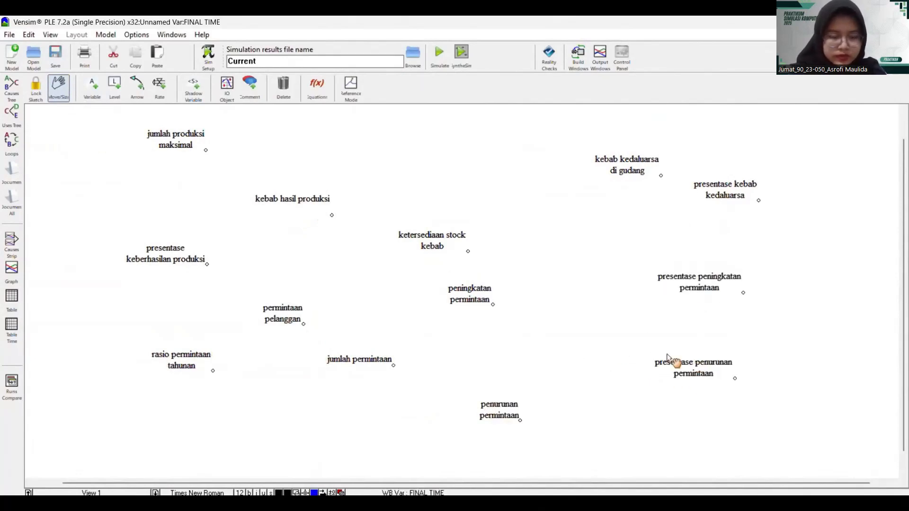
left_click(475, 301)
left_click_drag(541, 303, 544, 311)
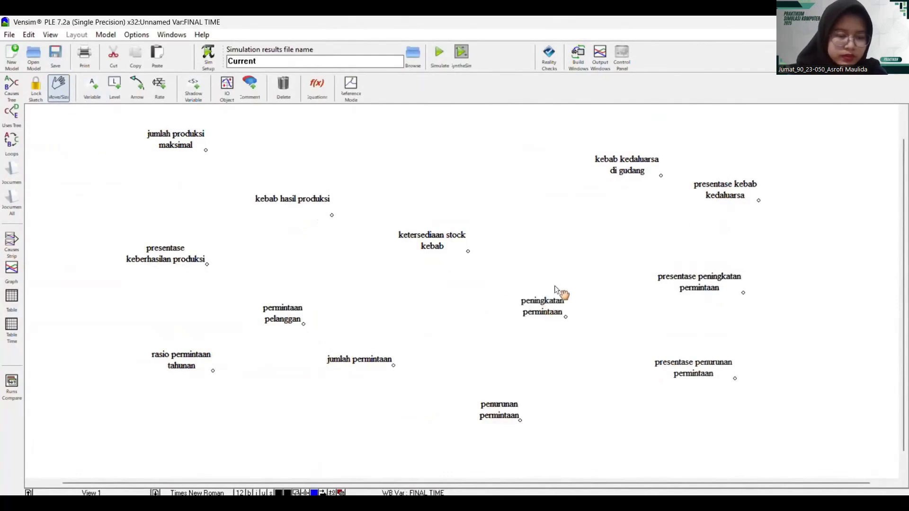
- Move "kebab kedaluarsa di gudang" to the left and nudge "presentase kebab kedaluarsa" slightly up and left
left_click(625, 168)
left_click_drag(625, 168, 551, 164)
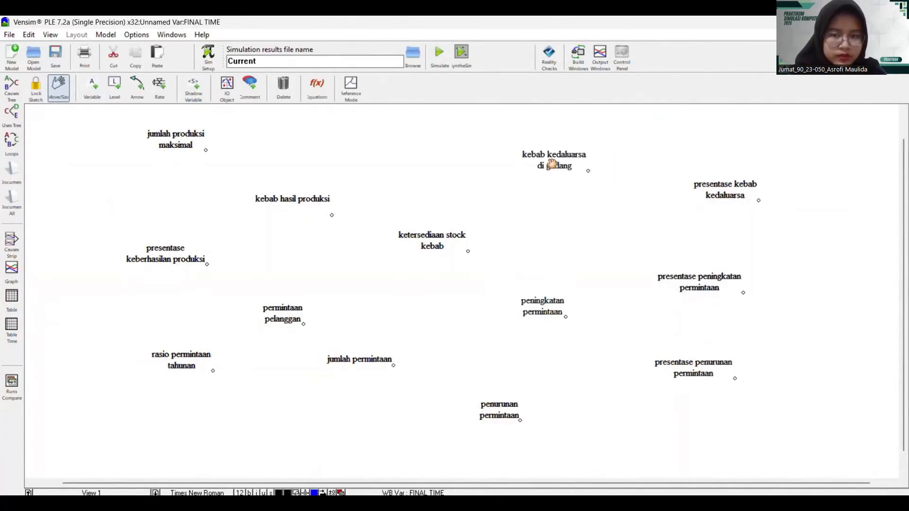
left_click(727, 194)
left_click_drag(728, 194, 715, 188)
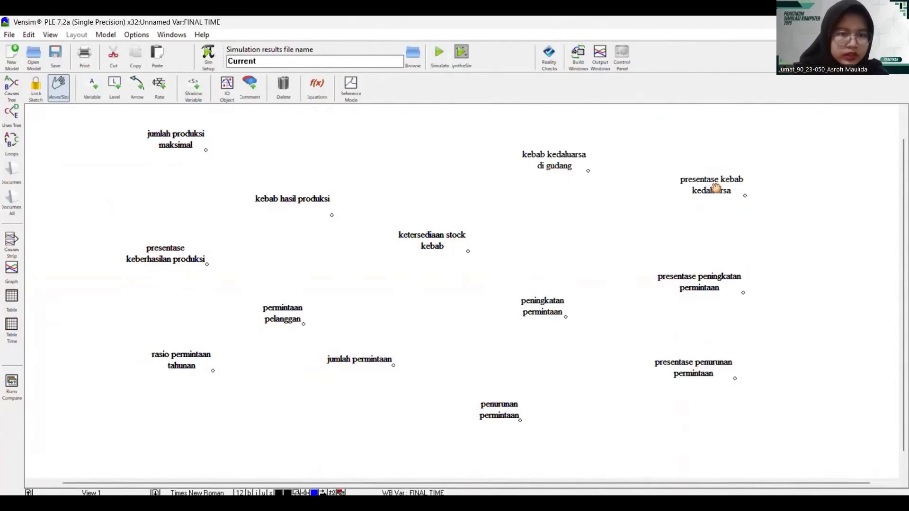
- Draw curved arrows from "kebab hasil produksi" and from "permintaan pelanggan" to "ketersediaan stock kebab"
left_click(137, 99)
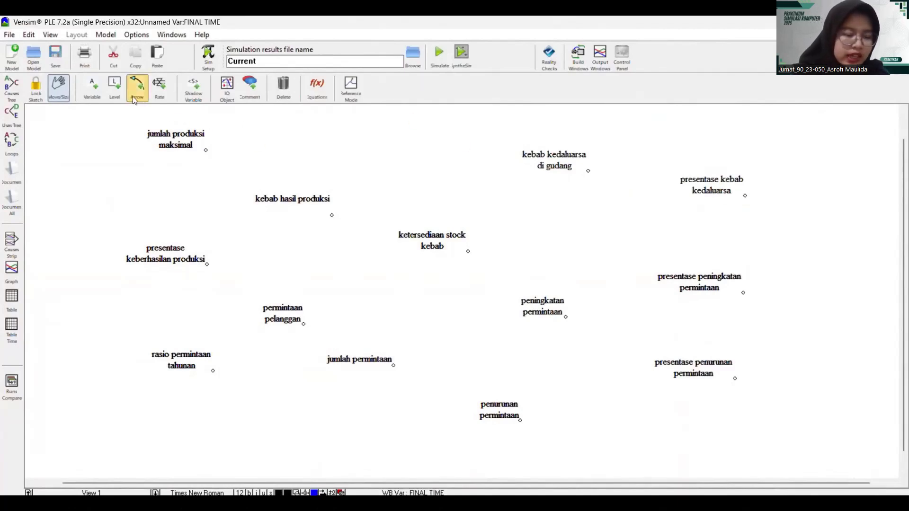
left_click(133, 97)
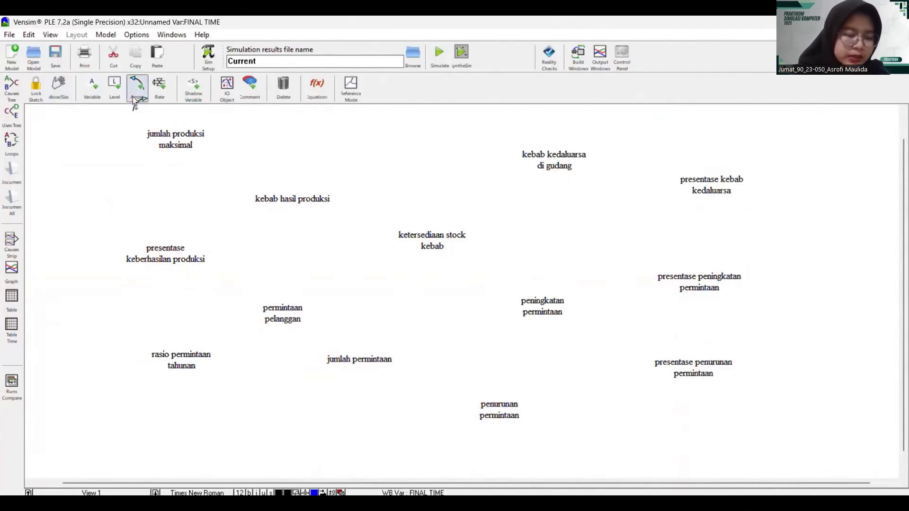
left_click(293, 200)
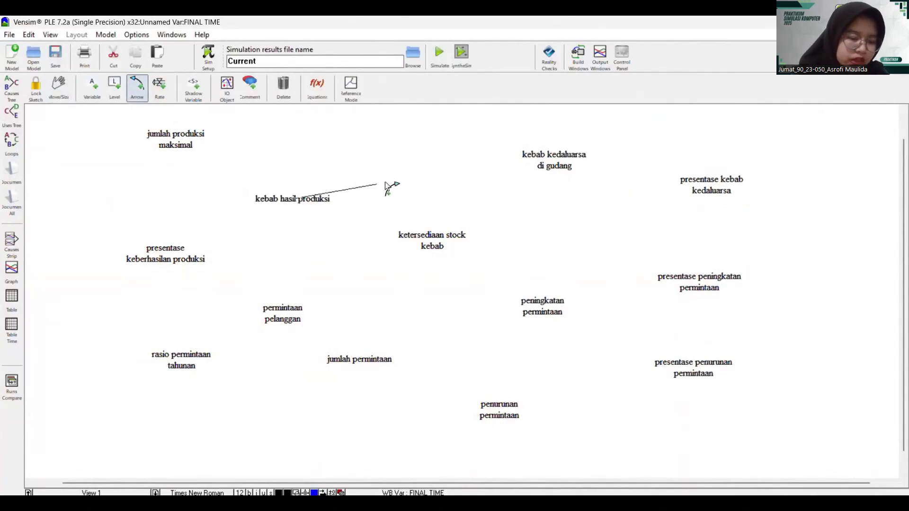
left_click(436, 240)
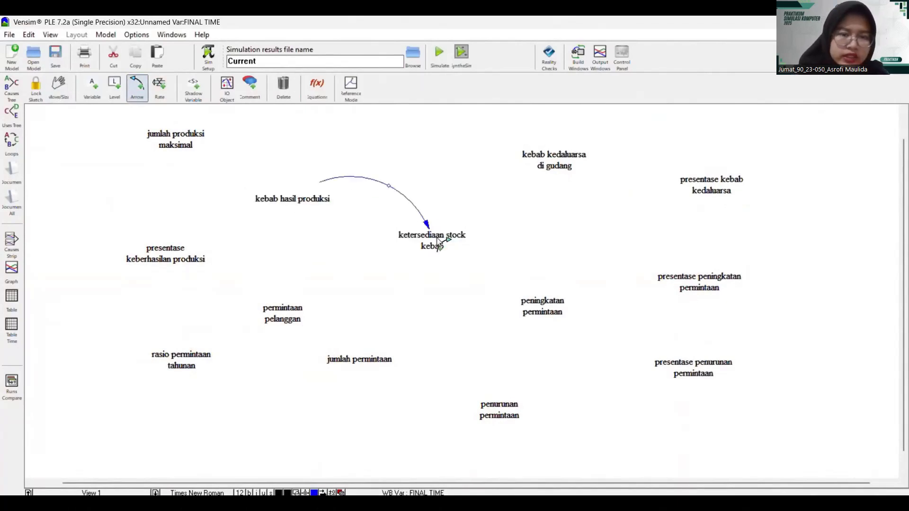
left_click(286, 314)
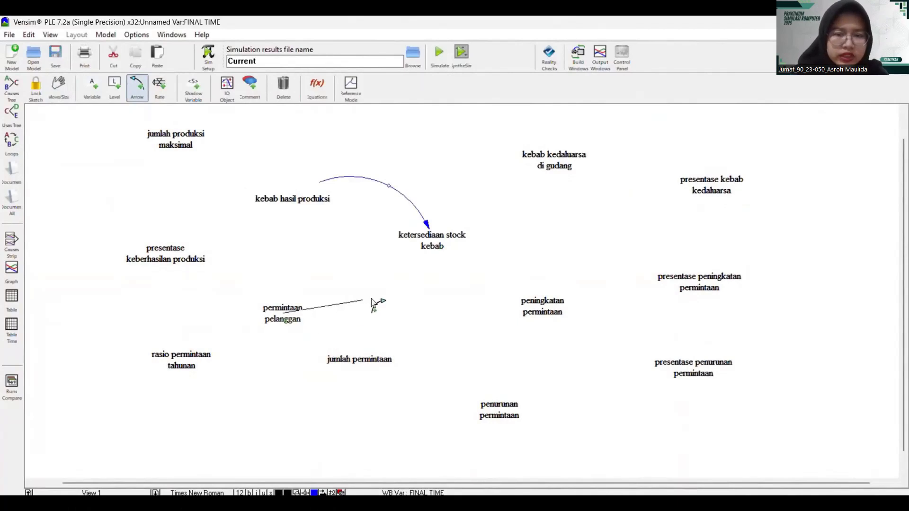
left_click(432, 246)
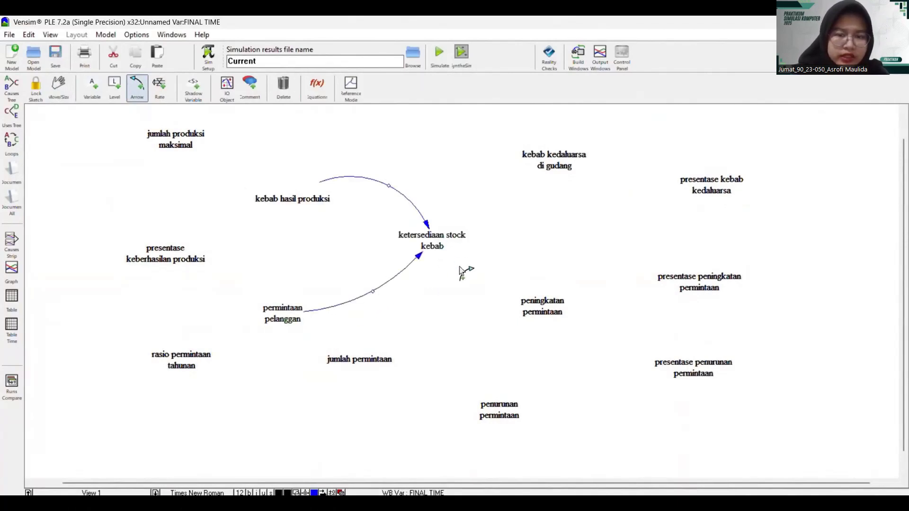
- Link "ketersediaan stock kebab" and "kebab kedaluarsa di gudang" with two curved arrows, one in each direction
left_click(442, 237)
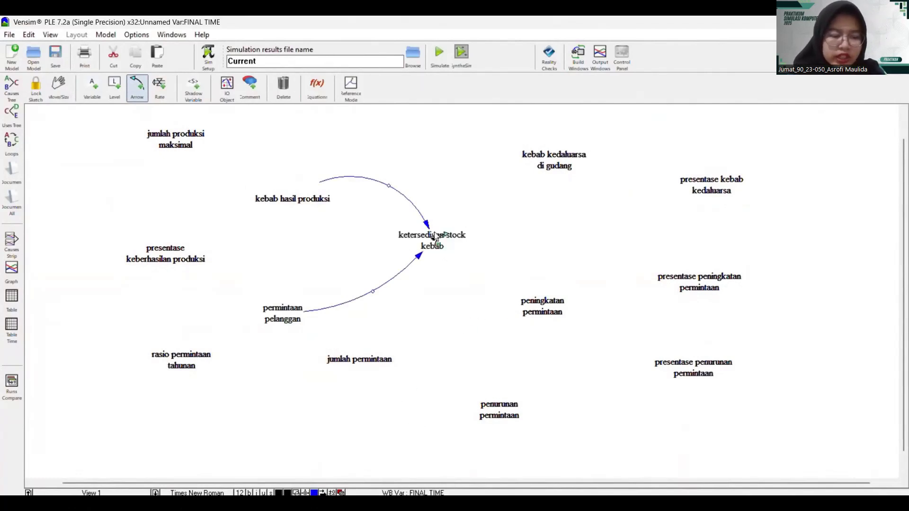
left_click(555, 158)
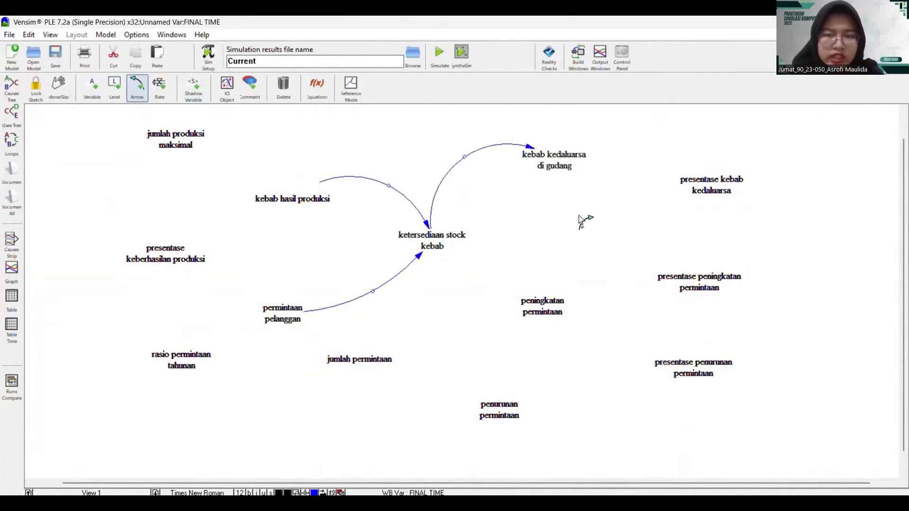
left_click(554, 170)
left_click(515, 218)
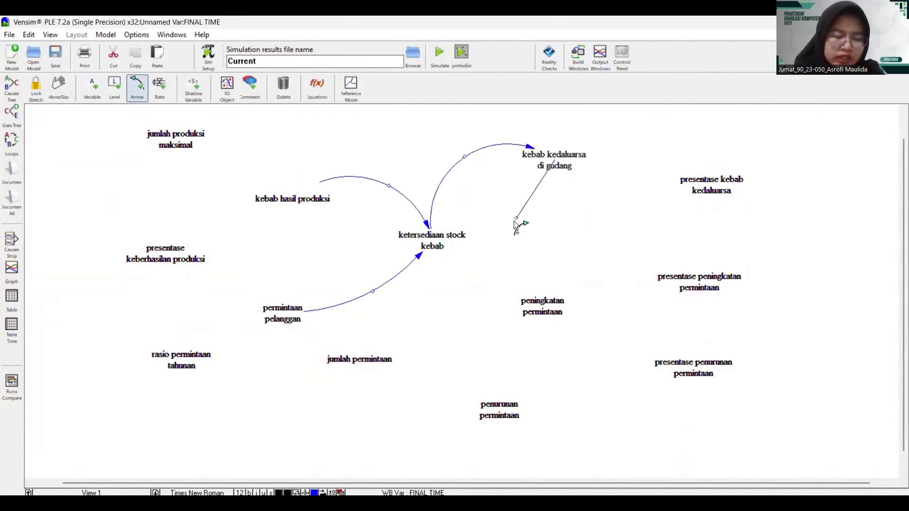
left_click(447, 249)
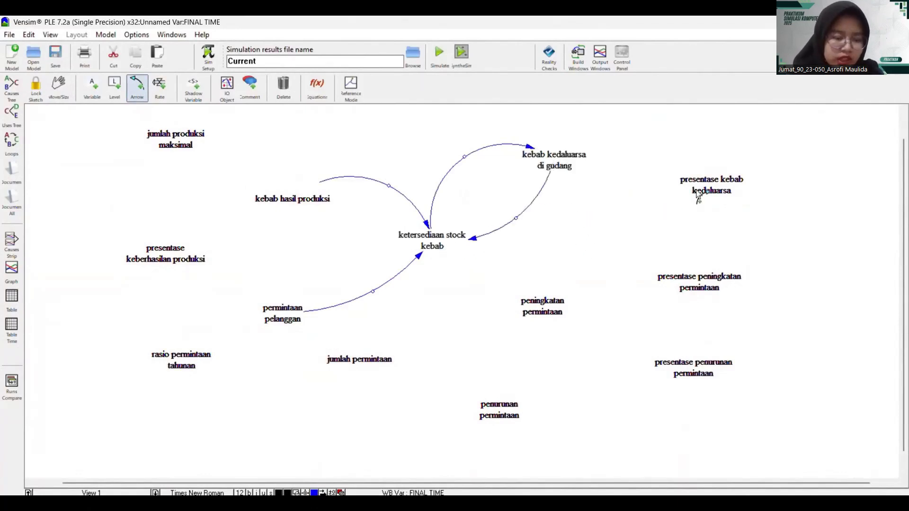
- Draw a curved arrow from "presentase kebab kedaluarsa" to "kebab kedaluarsa di gudang"
left_click(701, 179)
left_click(654, 140)
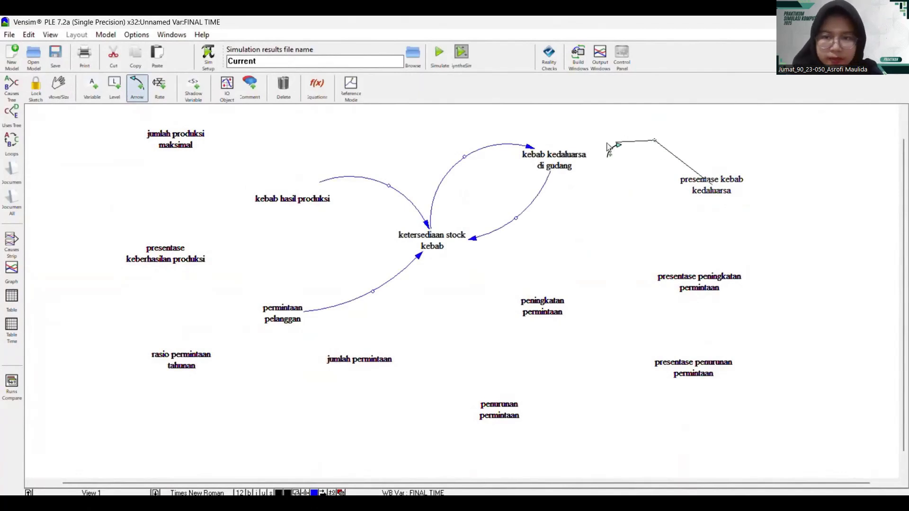
left_click(561, 169)
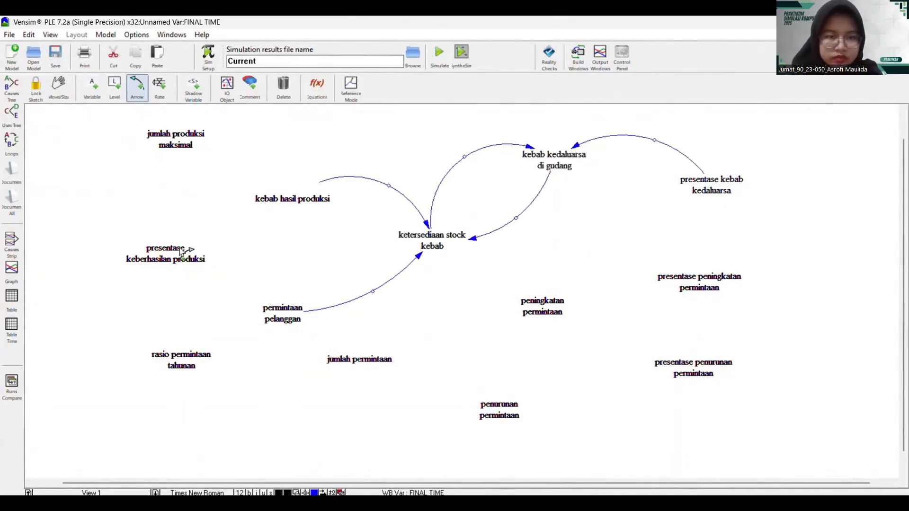
- Connect "presentase keberhasilan produksi" to "kebab hasil produksi" with an arrow, keeping the percentage variable lower left of its target
left_click(180, 252)
left_click_drag(180, 253, 284, 238)
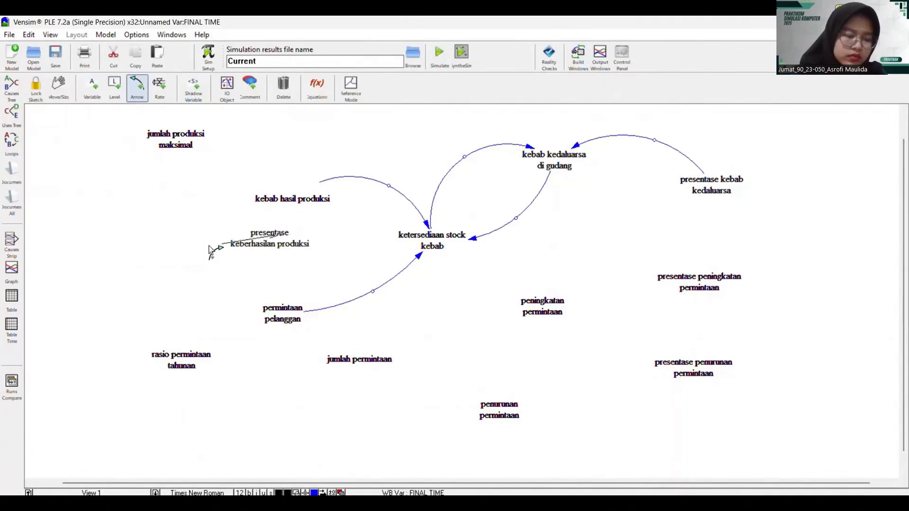
left_click(279, 242)
left_click(299, 202)
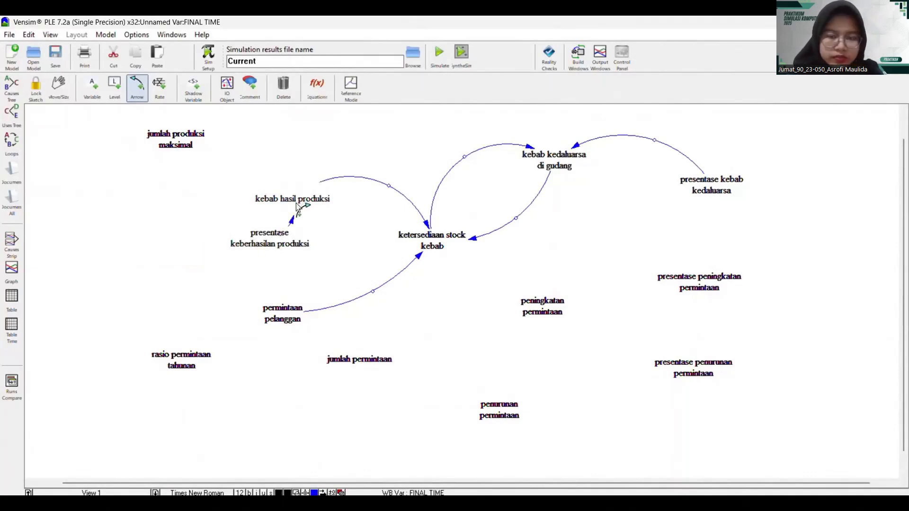
left_click(59, 87)
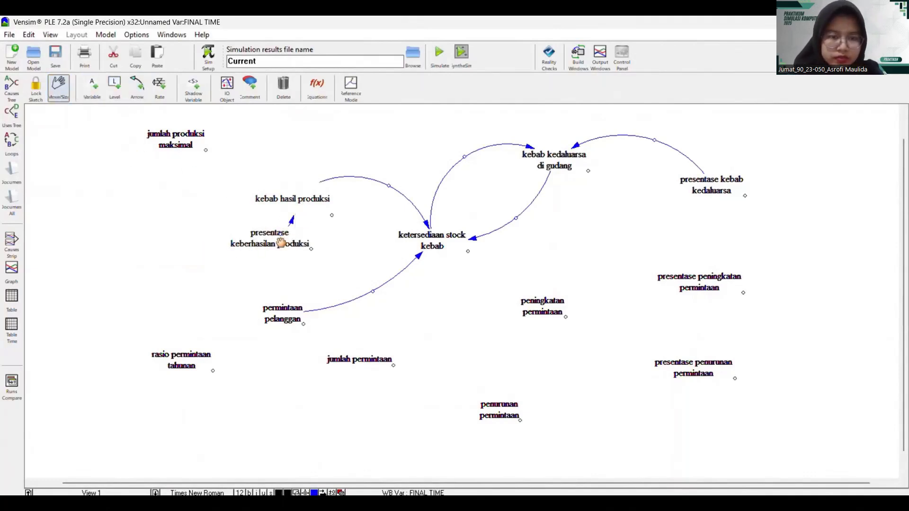
left_click(284, 239)
left_click_drag(216, 244, 184, 253)
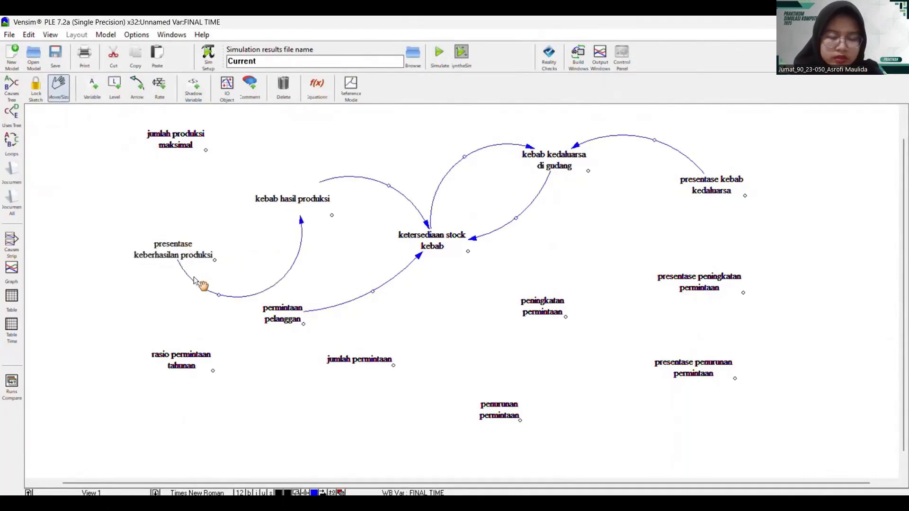
- Draw a curved arrow from "jumlah produksi maksimal" to "kebab hasil produksi"
left_click(136, 88)
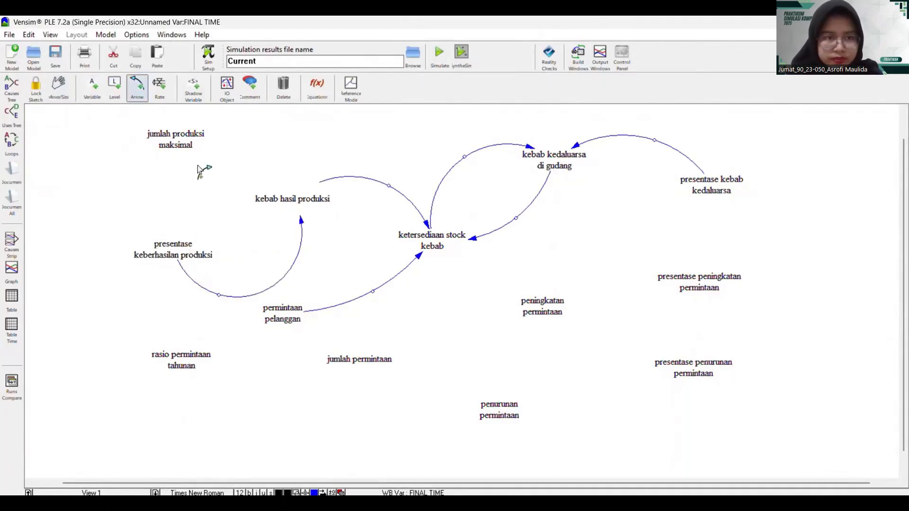
left_click(180, 131)
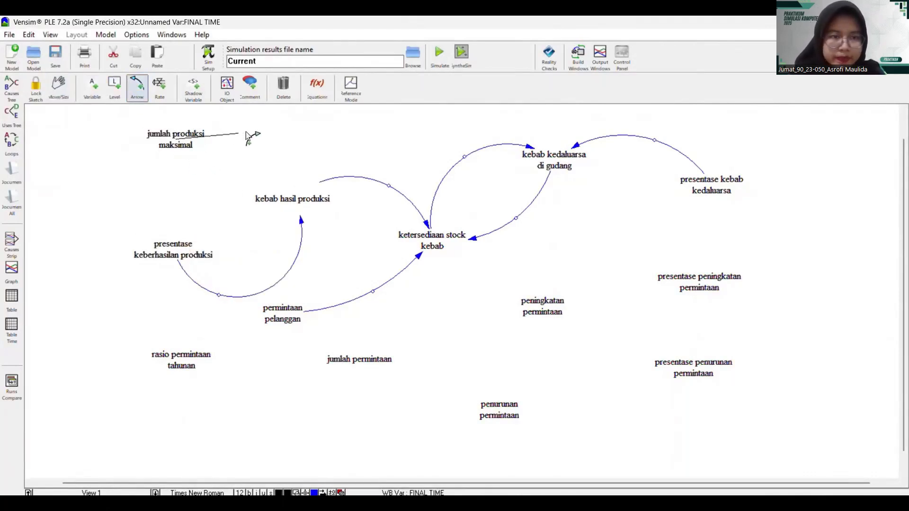
left_click(297, 201)
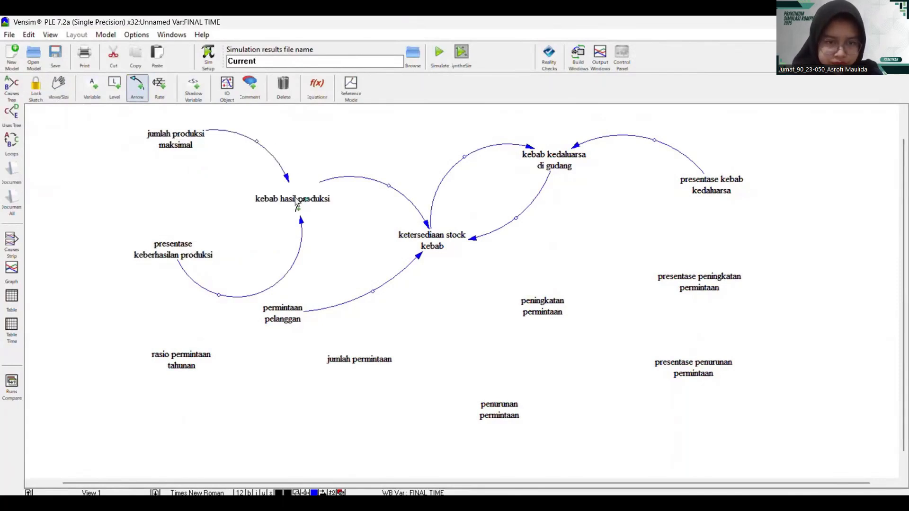
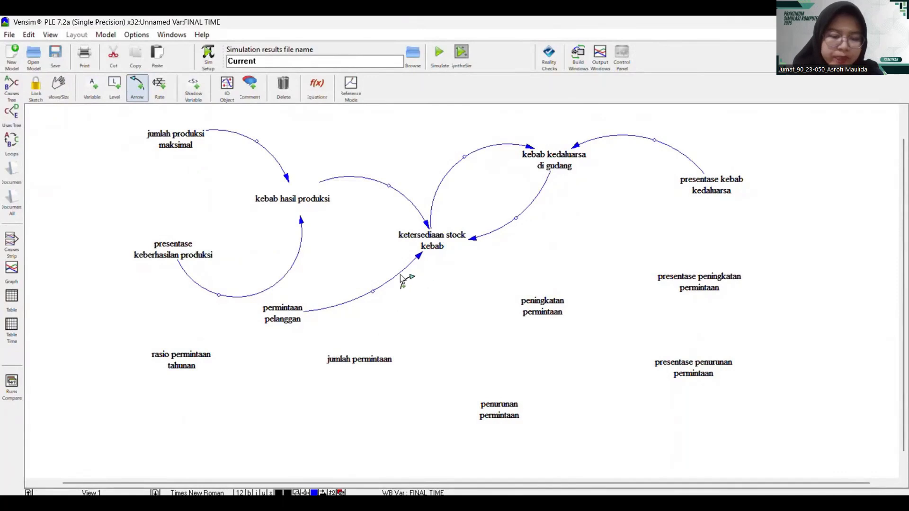
- Draw curved arrows from "rasio permintaan tahunan" and from "jumlah permintaan" to "permintaan pelanggan"
left_click(182, 364)
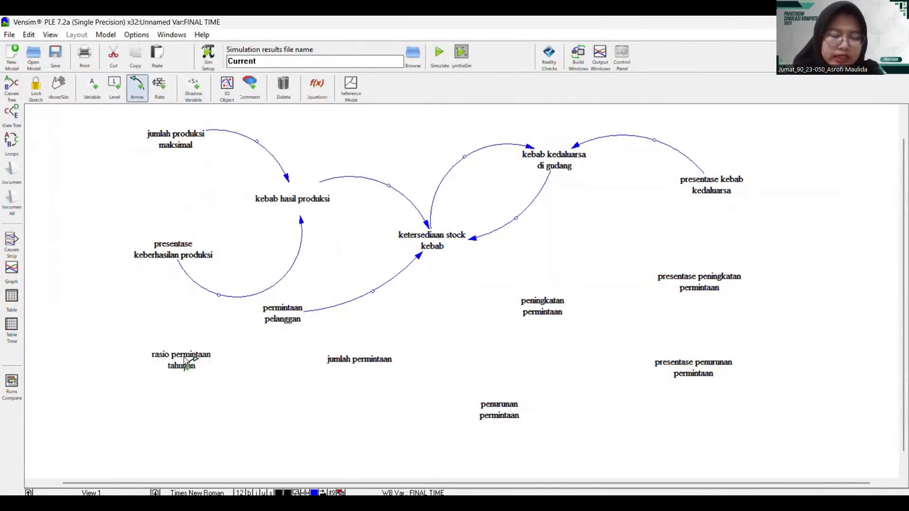
left_click(216, 326)
left_click(279, 321)
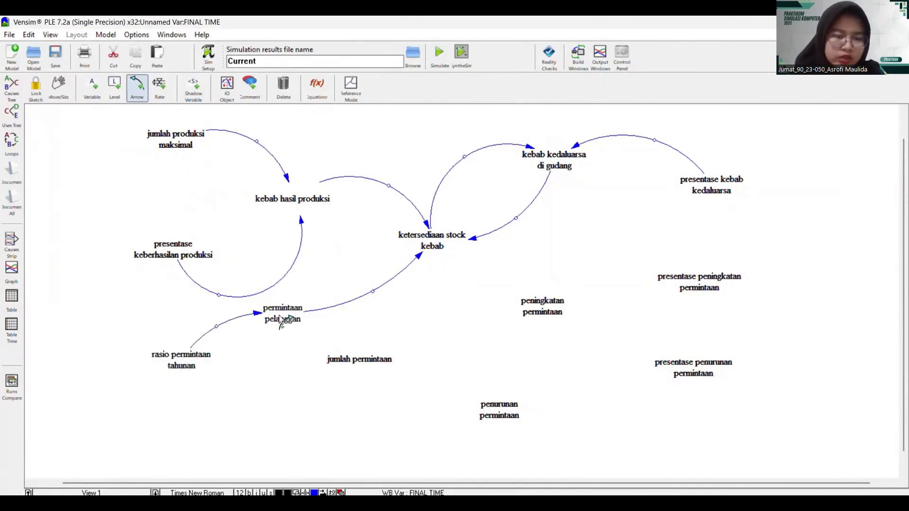
left_click(366, 363)
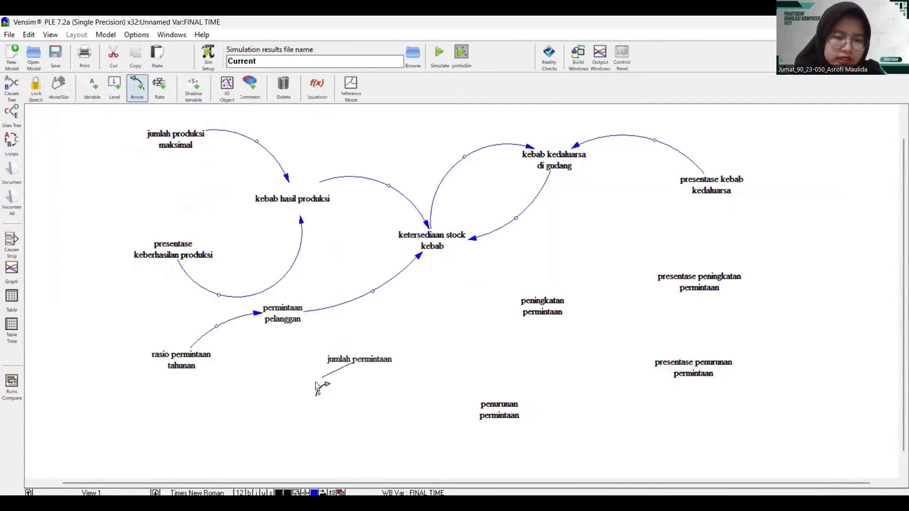
left_click(290, 371)
left_click(278, 324)
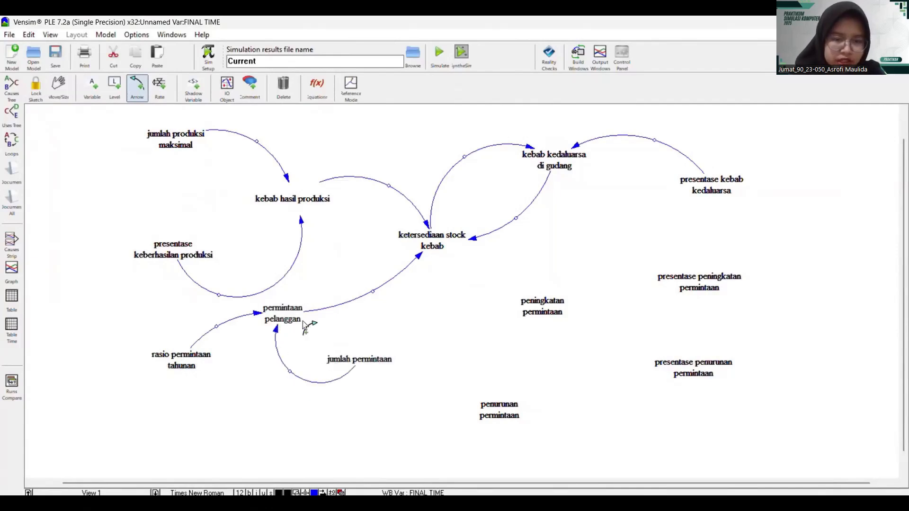
- Link "jumlah permintaan" and "peningkatan permintaan" with two curved arrows, one in each direction
left_click(372, 361)
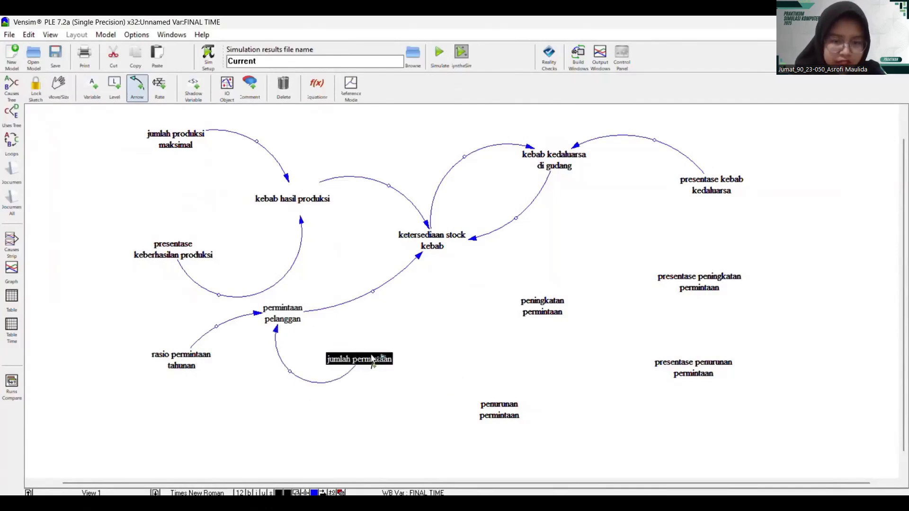
left_click(441, 304)
left_click(542, 309)
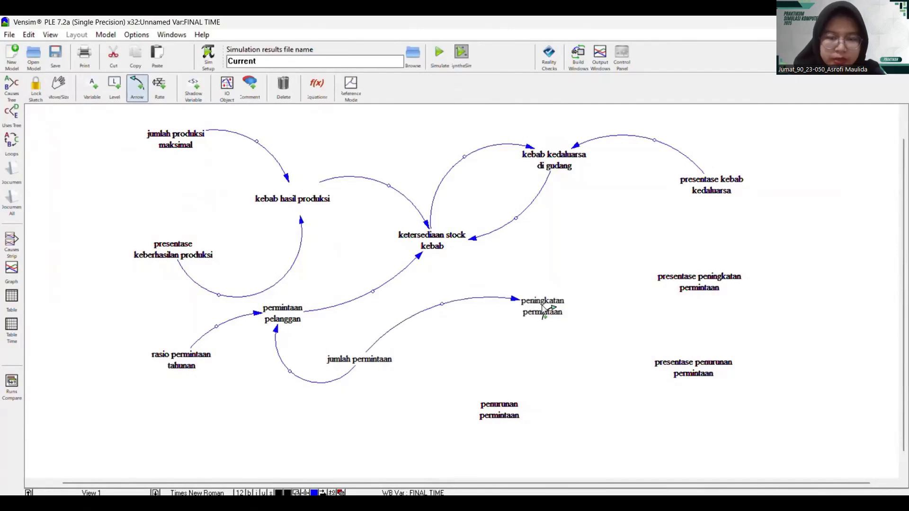
left_click(543, 310)
left_click(466, 353)
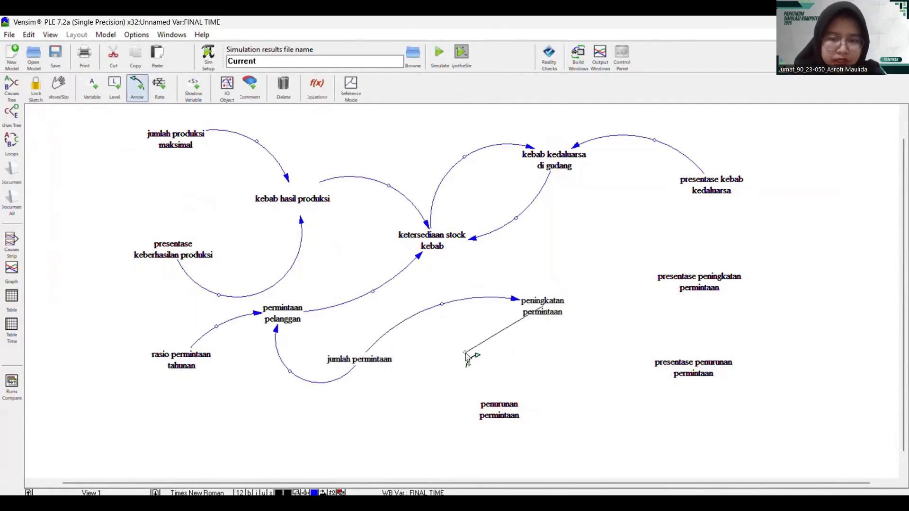
left_click(369, 363)
- Reposition "jumlah permintaan" slightly lower, between "permintaan pelanggan" and "penurunan permintaan"
left_click_drag(364, 363, 435, 423)
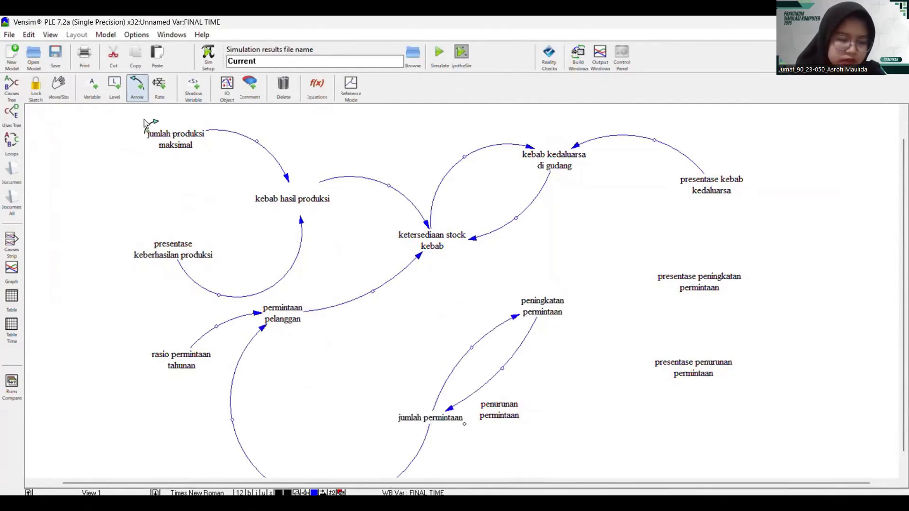
left_click(59, 86)
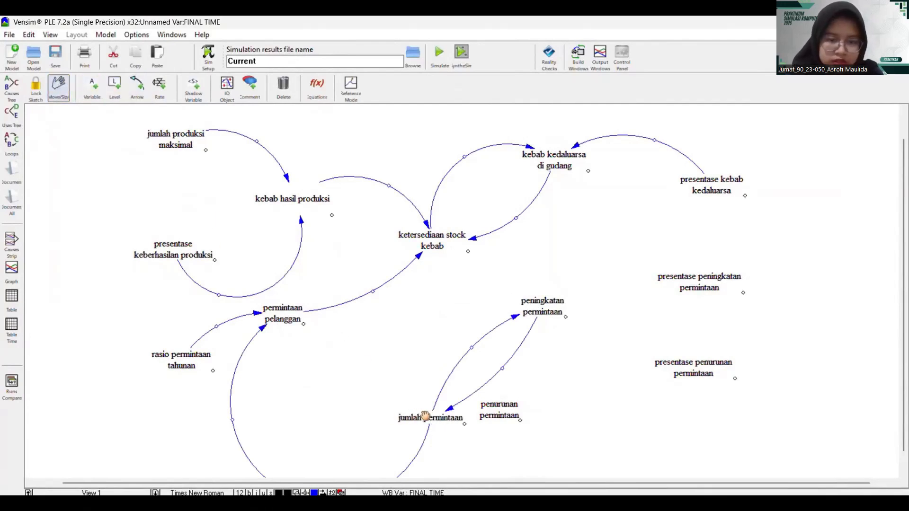
left_click_drag(429, 421, 374, 381)
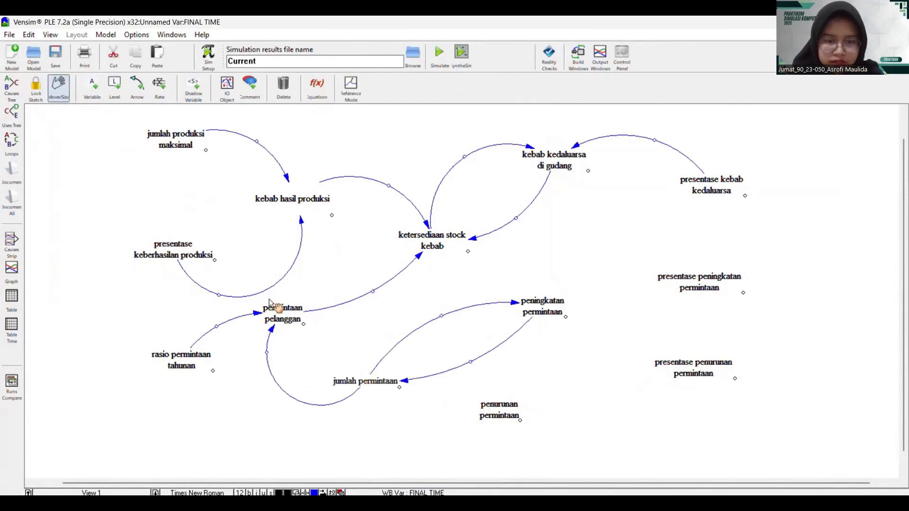
- Link "jumlah permintaan" and "penurunan permintaan" with two curved arrows, one in each direction
left_click(142, 95)
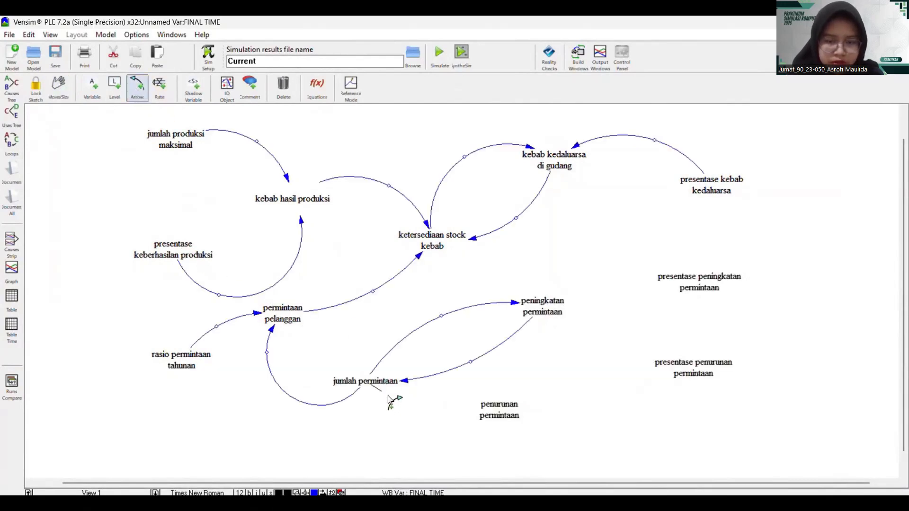
left_click(435, 420)
left_click(496, 417)
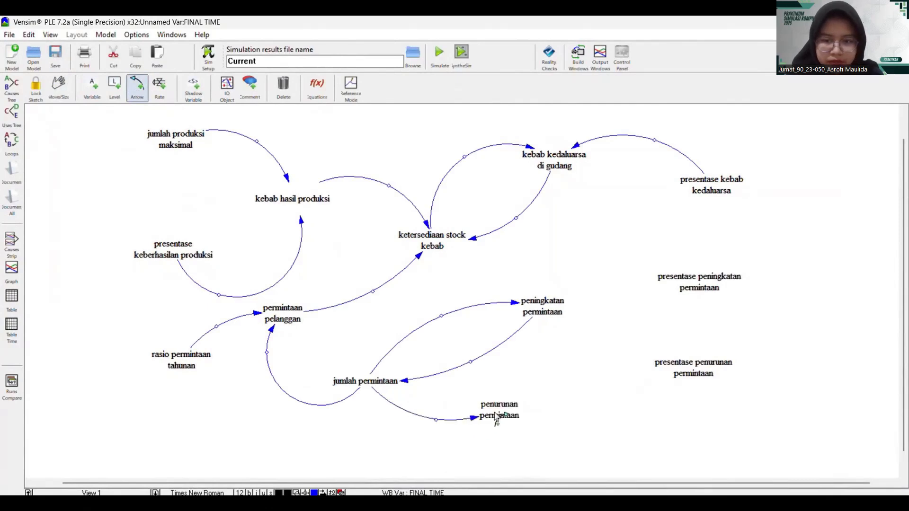
left_click(497, 410)
left_click(455, 386)
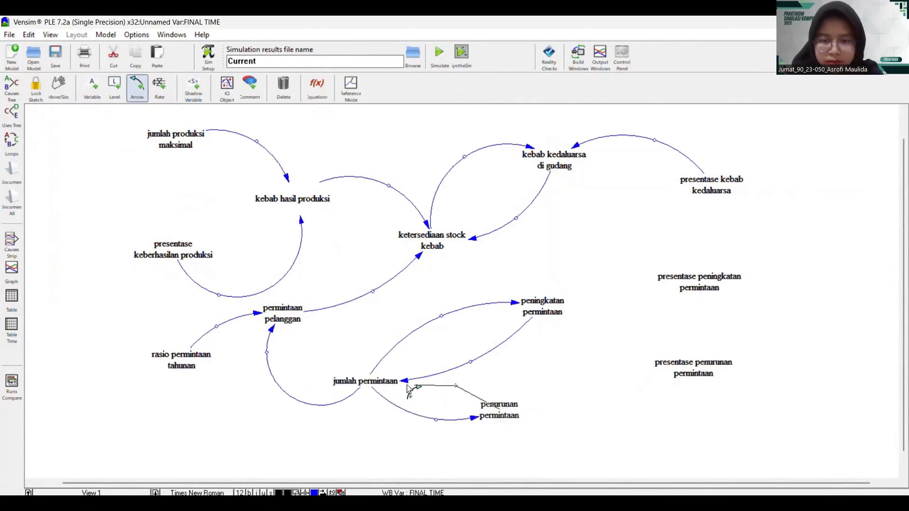
left_click(385, 381)
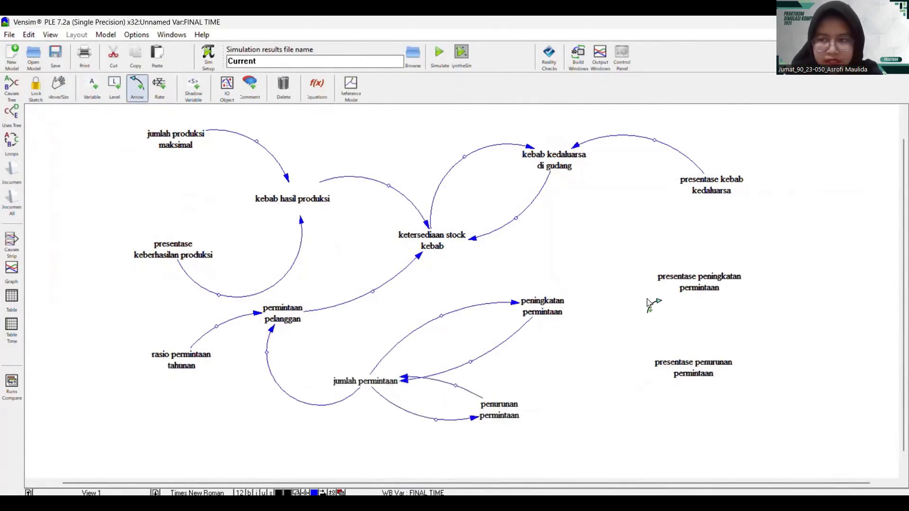
- Draw curved arrows from "presentase peningkatan permintaan" to "peningkatan permintaan" and from "presentase penurunan permintaan" to "penurunan permintaan"
left_click(696, 283)
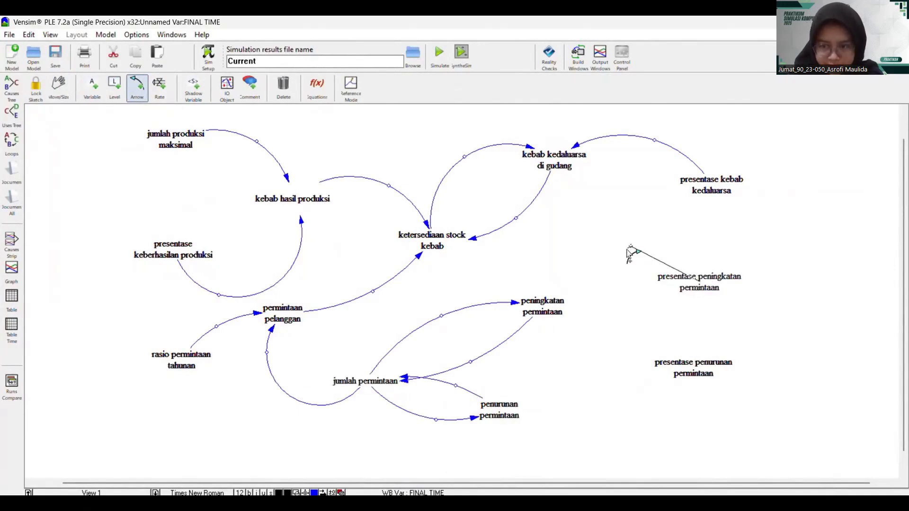
left_click(631, 246)
left_click(545, 307)
left_click(667, 381)
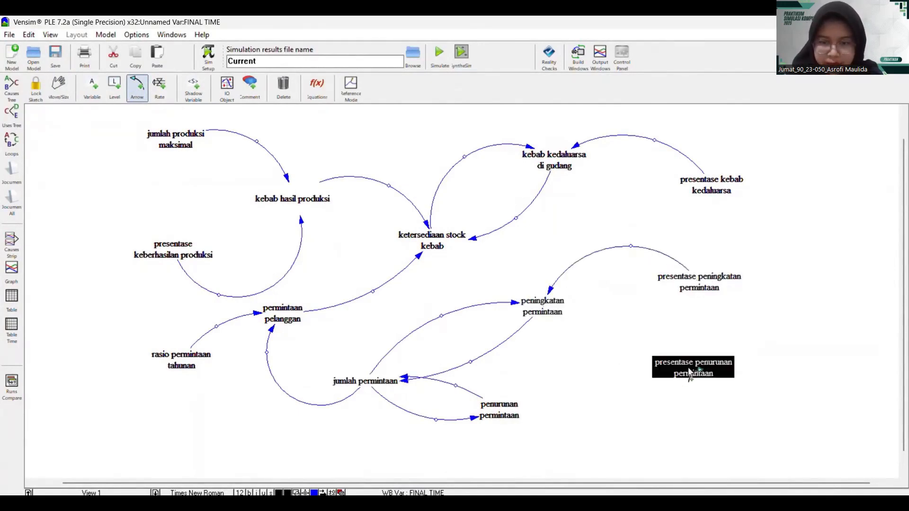
left_click(605, 400)
left_click(519, 421)
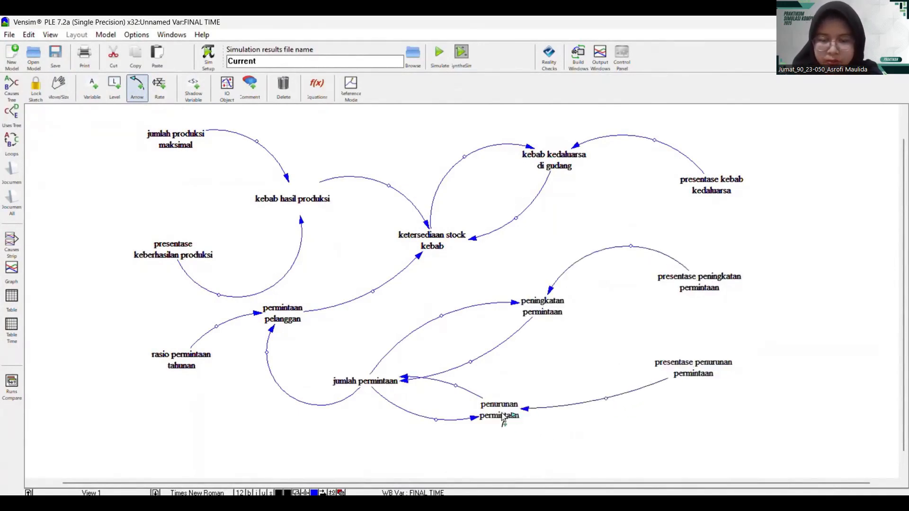
- Reposition "presentase keberhasilan produksi" slightly to the right, below "jumlah produksi maksimal"
left_click(64, 93)
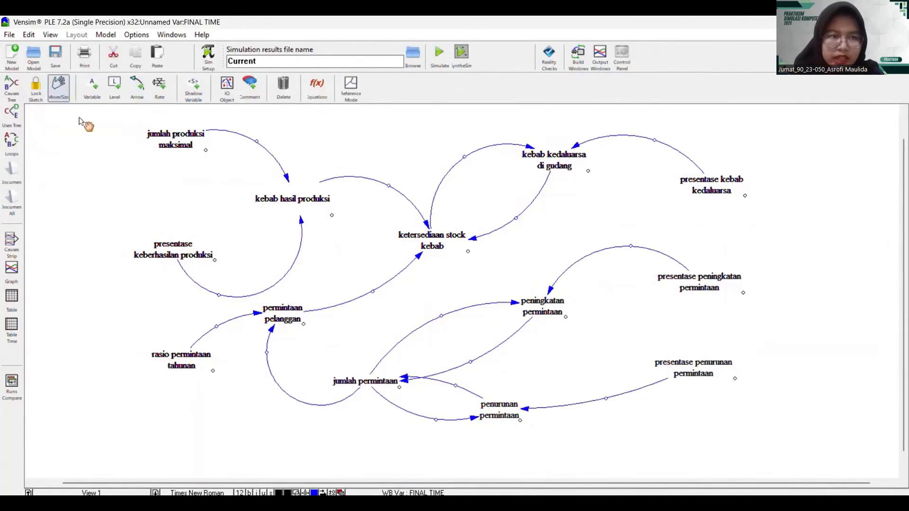
left_click(149, 246)
left_click_drag(147, 243, 196, 254)
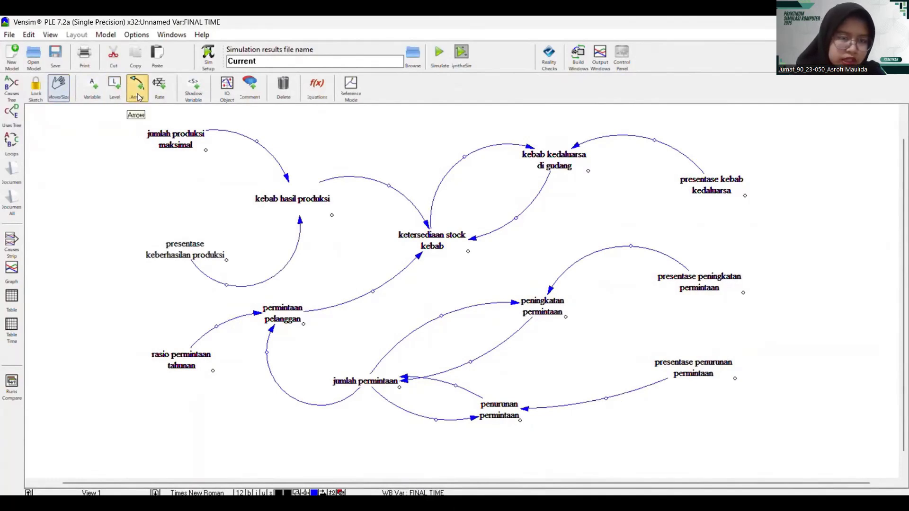
- Set + polarity on the arrows from "jumlah produksi maksimal" and "presentase keberhasilan produksi" to "kebab hasil produksi"
left_click(290, 183)
right_click(289, 183)
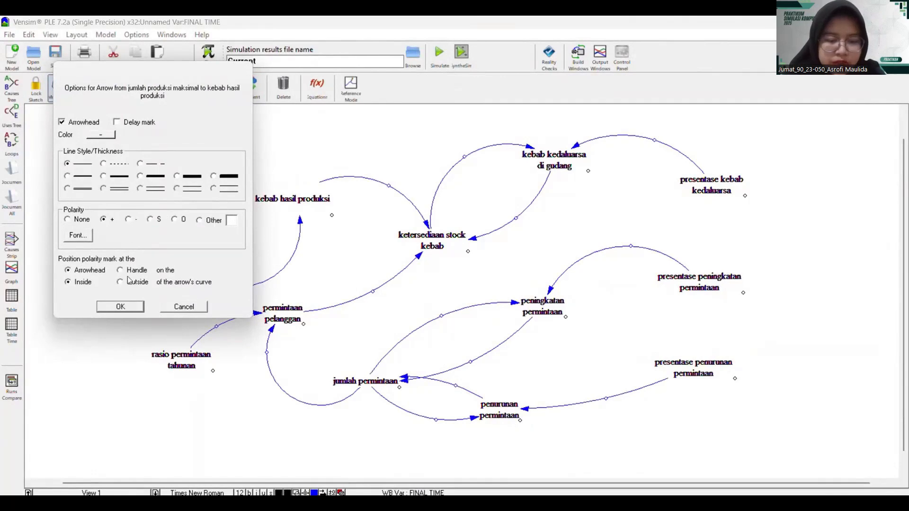
left_click(127, 310)
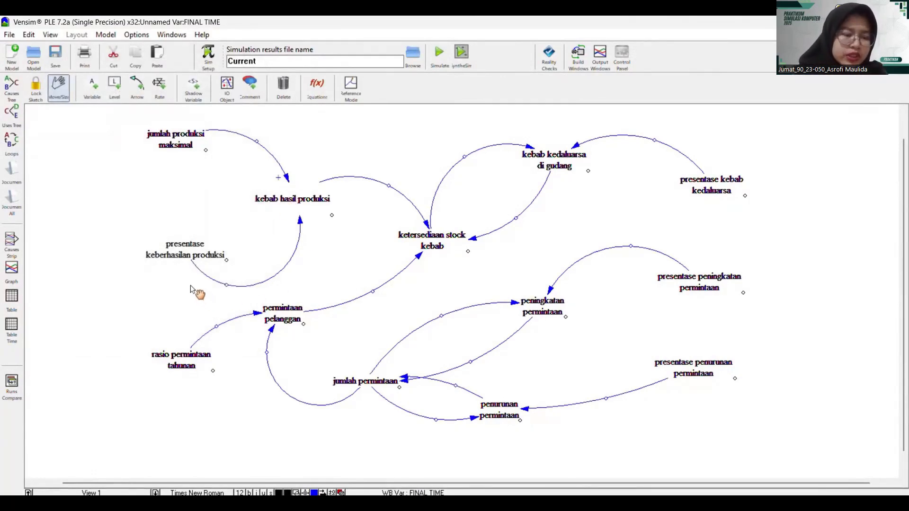
right_click(300, 220)
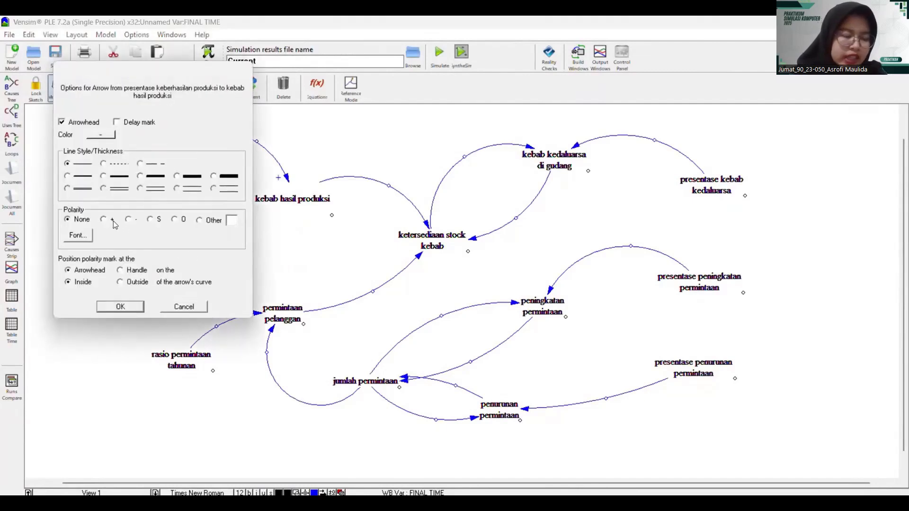
left_click(121, 307)
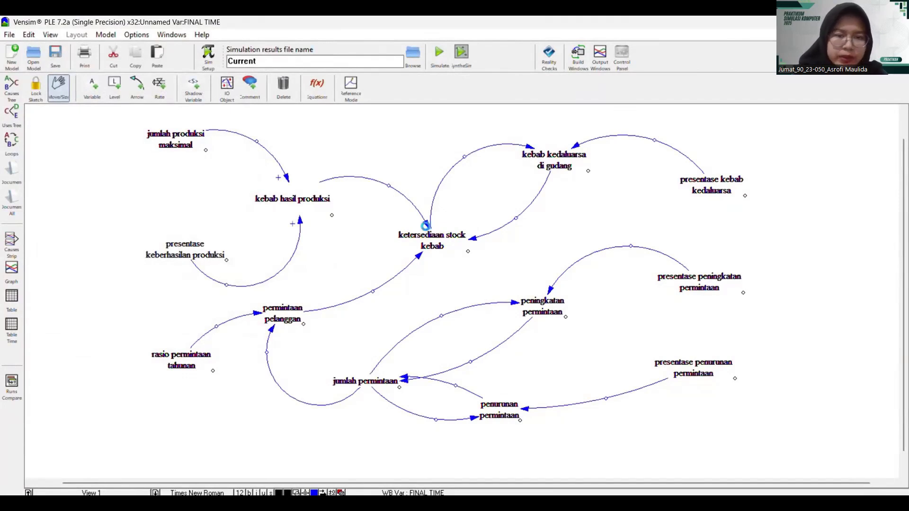
- Set + polarity on the arrows from "kebab hasil produksi" to "ketersediaan stock kebab" and from "ketersediaan stock kebab" to "kebab kedaluarsa di gudang"
right_click(425, 226)
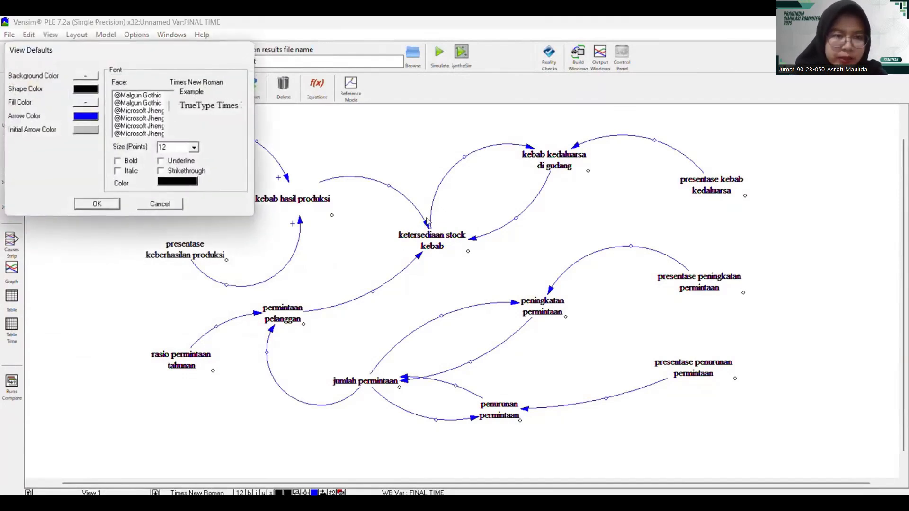
left_click(160, 204)
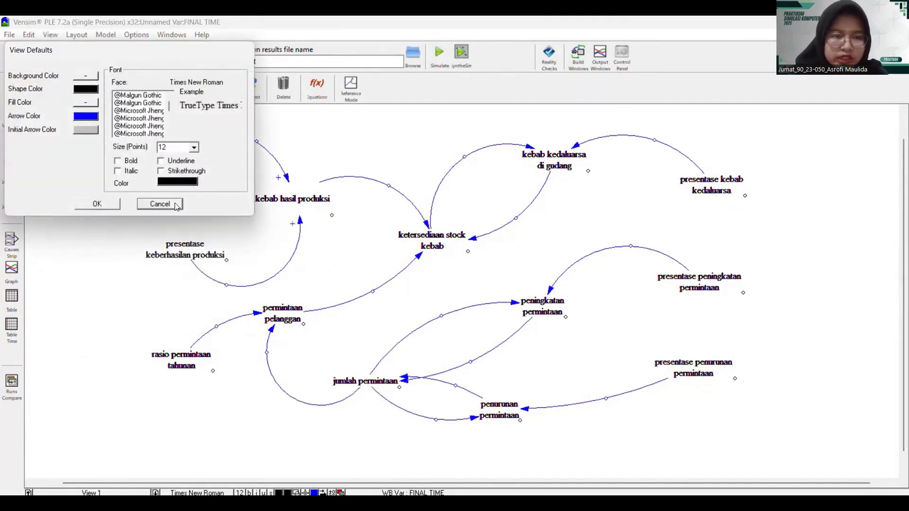
right_click(426, 223)
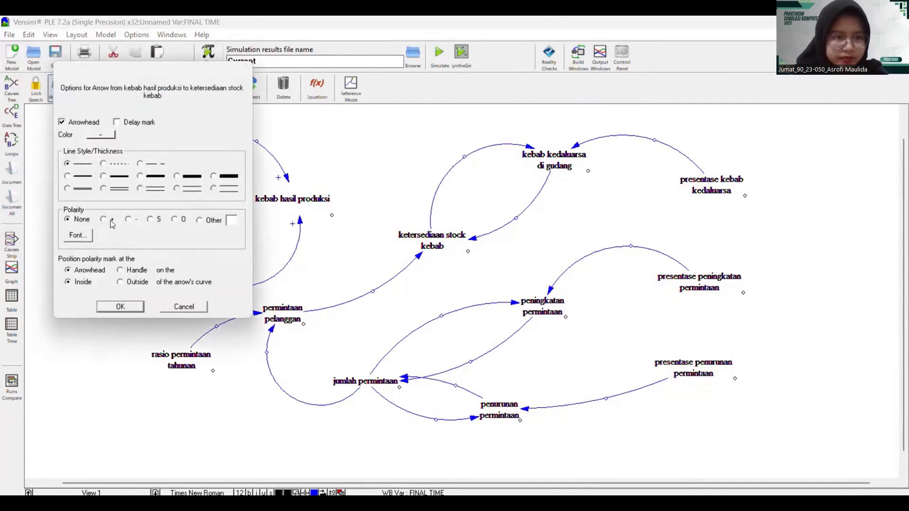
left_click(121, 306)
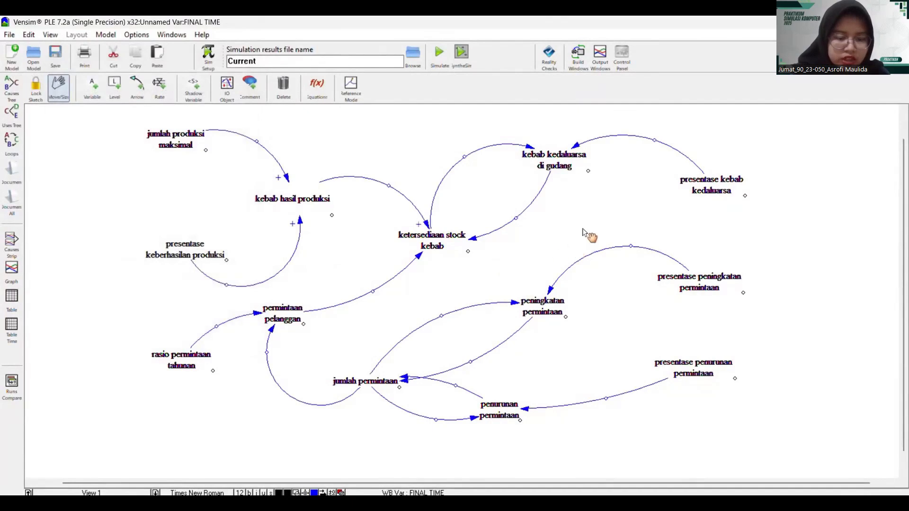
right_click(533, 147)
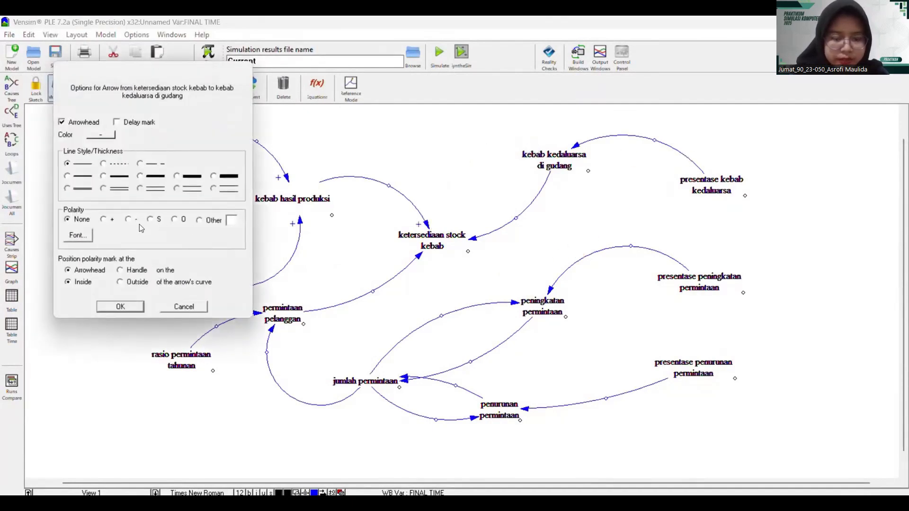
left_click(121, 307)
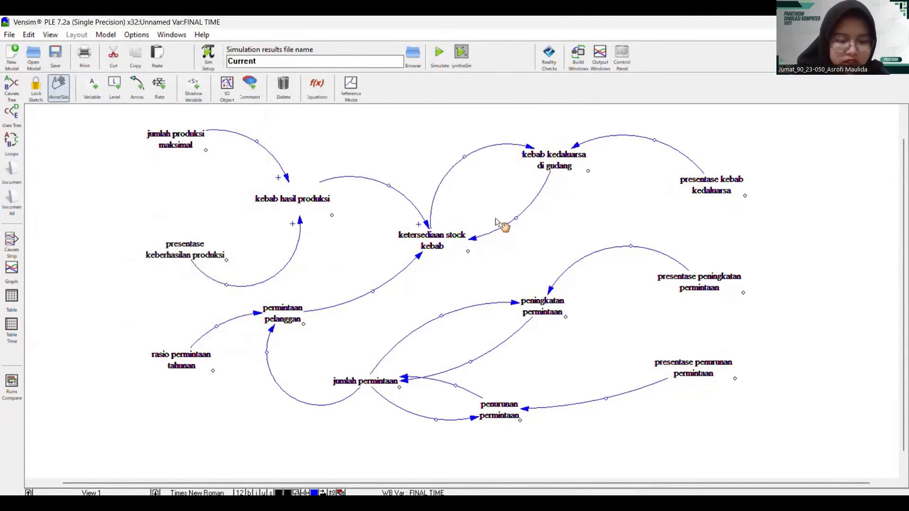
- Set - polarity on the arrow from "kebab kedaluarsa di gudang" to "ketersediaan stock kebab" and shift "kebab kedaluarsa di gudang" slightly to the right
right_click(470, 240)
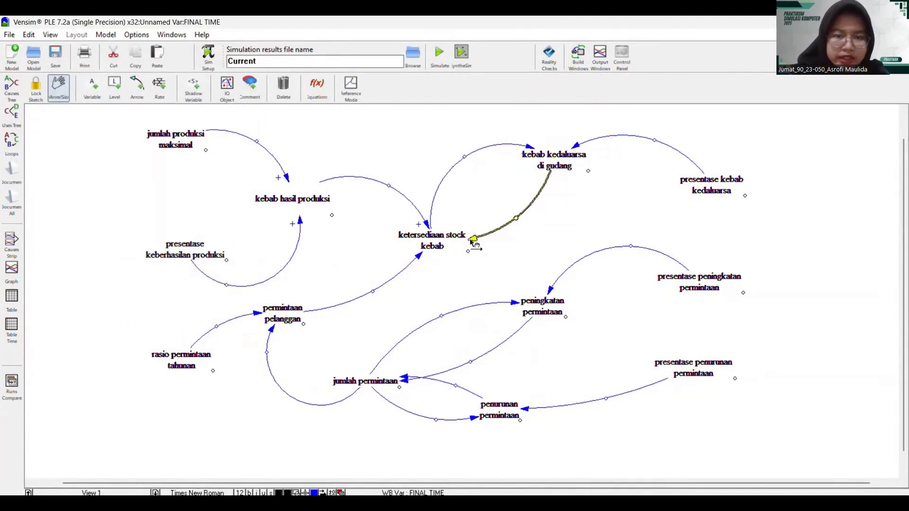
left_click(127, 220)
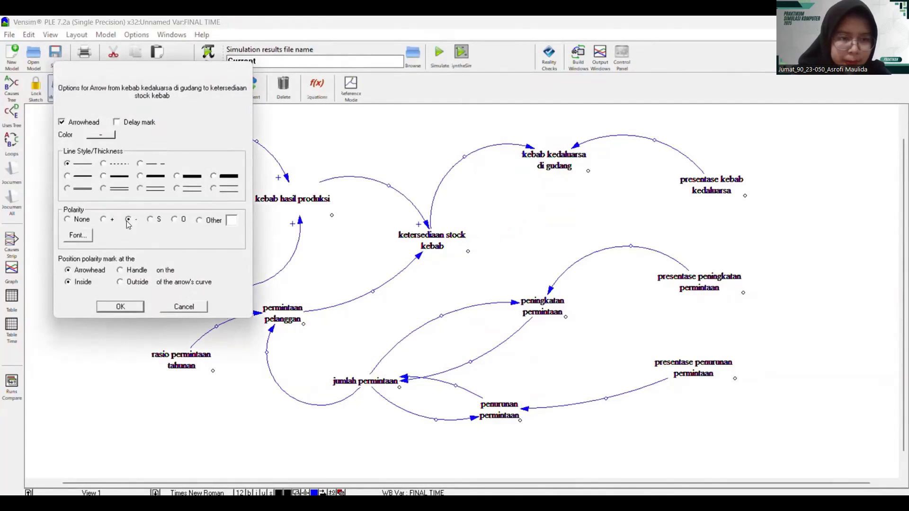
left_click(120, 306)
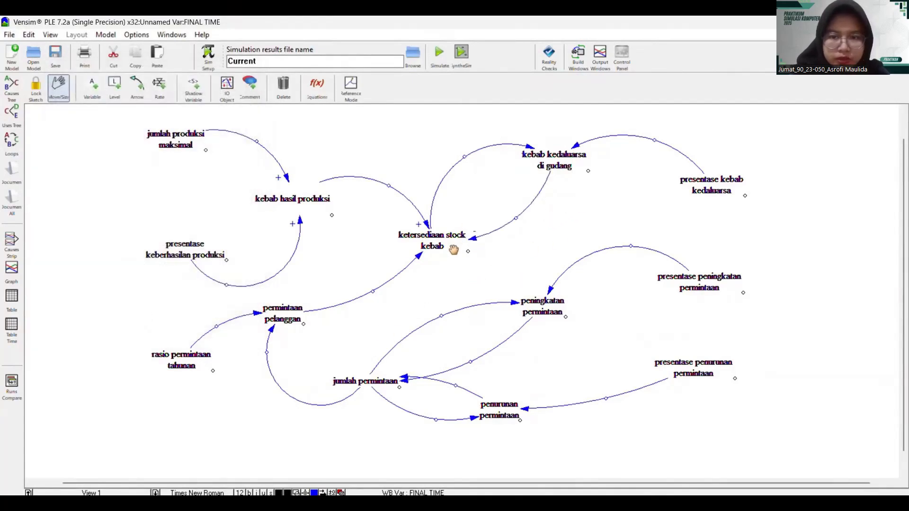
mouse_move(551, 154)
left_mouse_down()
mouse_move(572, 166)
mouse_move(559, 155)
left_mouse_up()
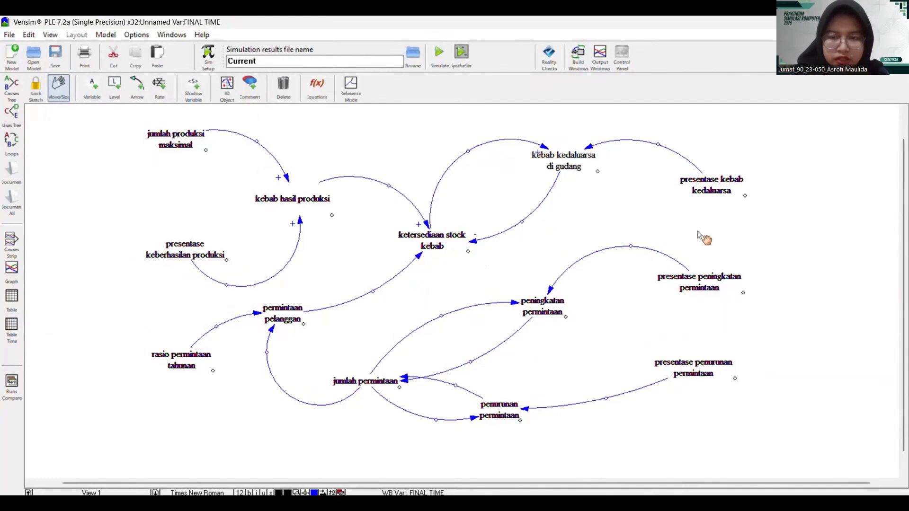
- Set + polarity on the arrow from "presentase kebab kedaluarsa" and - polarity on the arrow from "permintaan pelanggan" to "ketersediaan stock kebab"
right_click(588, 150)
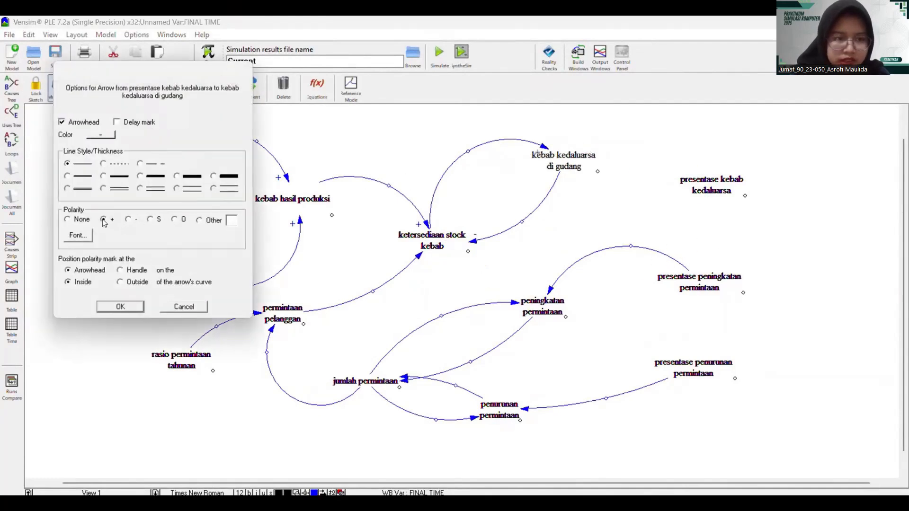
left_click(120, 306)
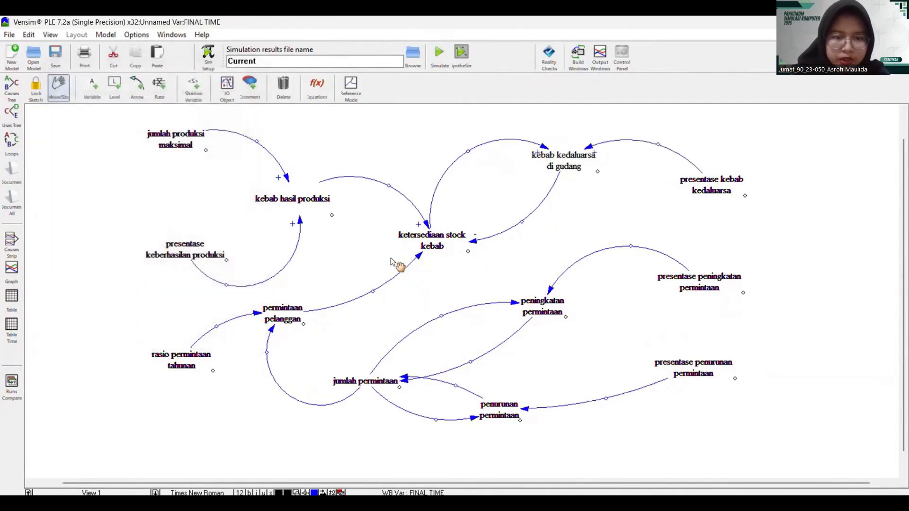
right_click(420, 257)
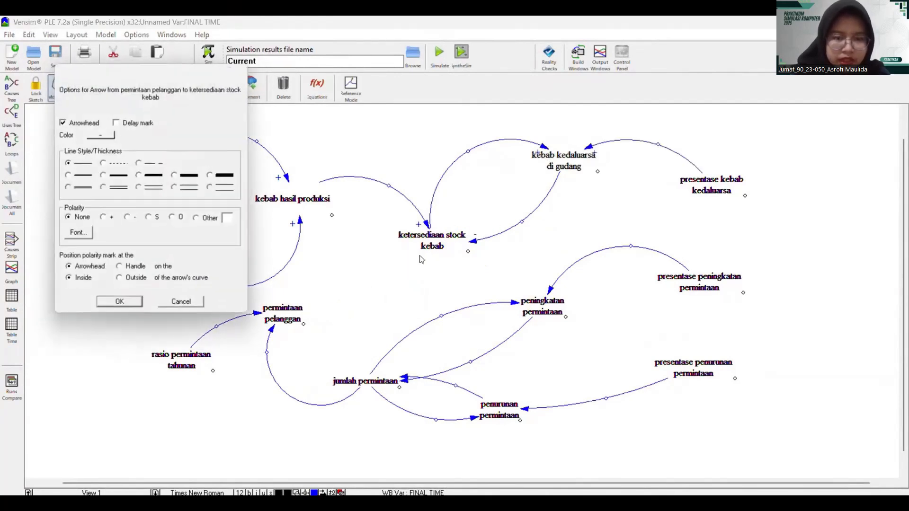
left_click(138, 305)
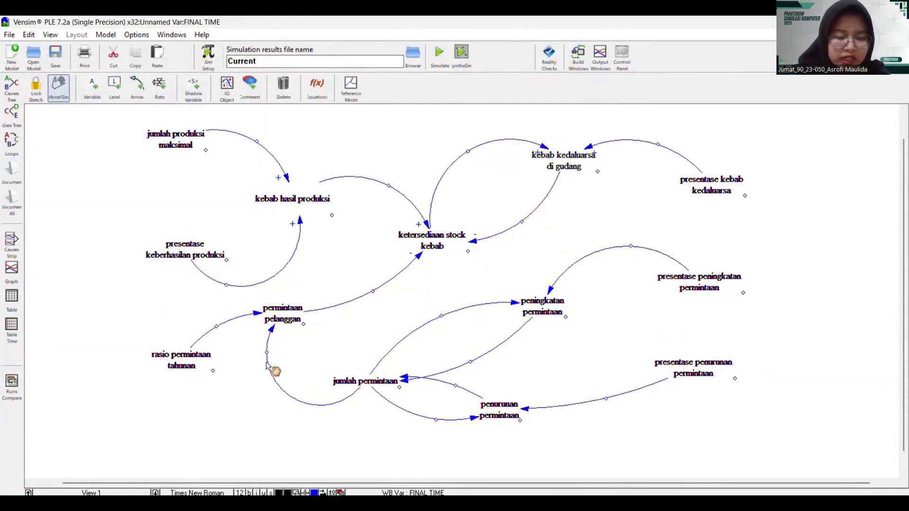
- Set + polarity on the arrows from "rasio permintaan tahunan" and from "jumlah permintaan" to "permintaan pelanggan"
left_click(258, 314)
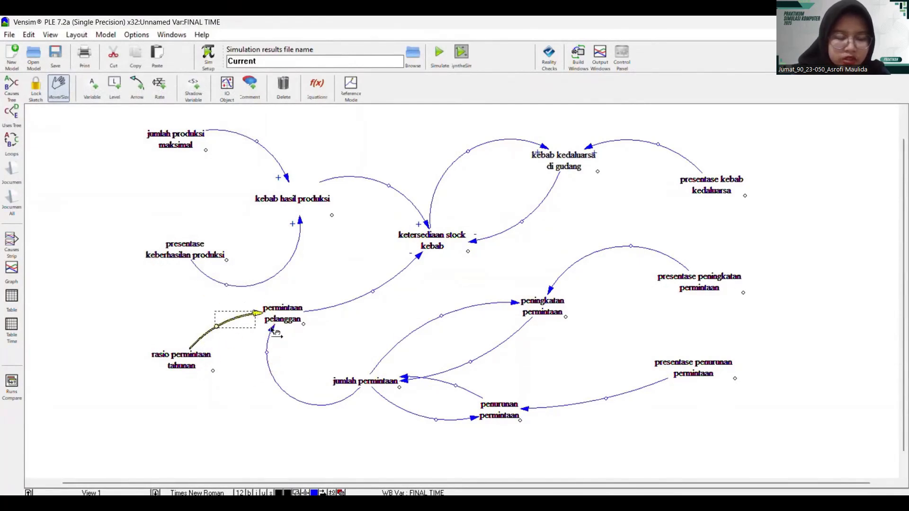
right_click(256, 313)
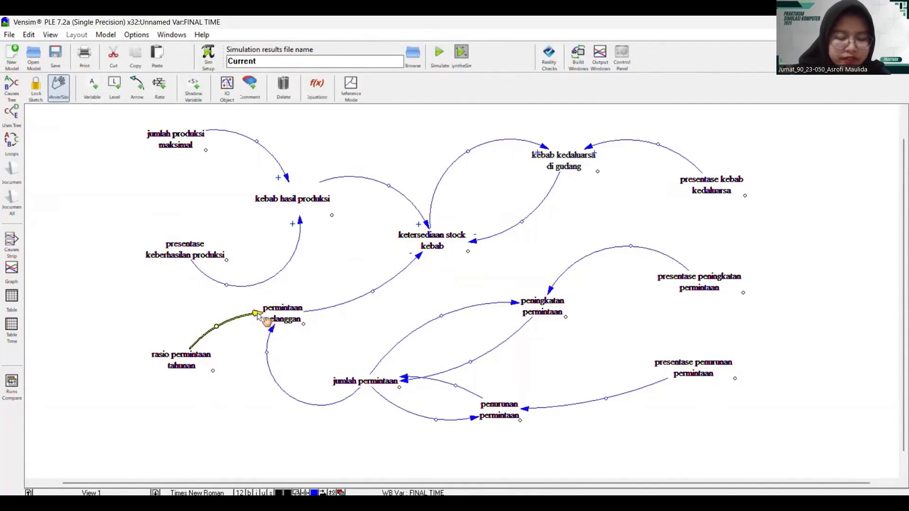
left_click(106, 221)
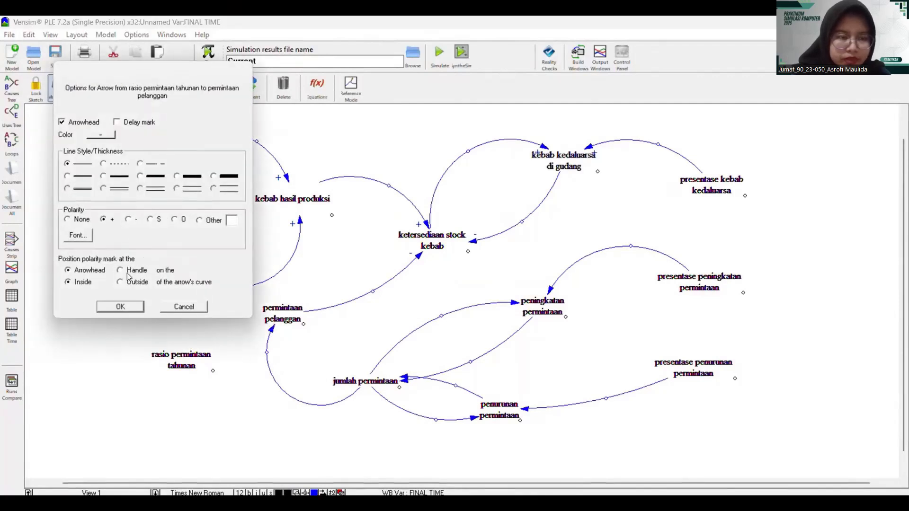
left_click(121, 306)
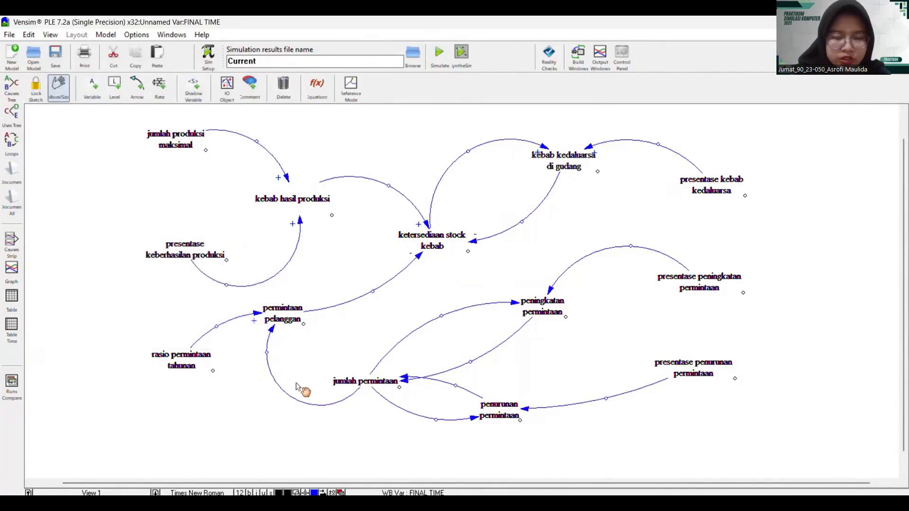
left_click(271, 328)
right_click(271, 328)
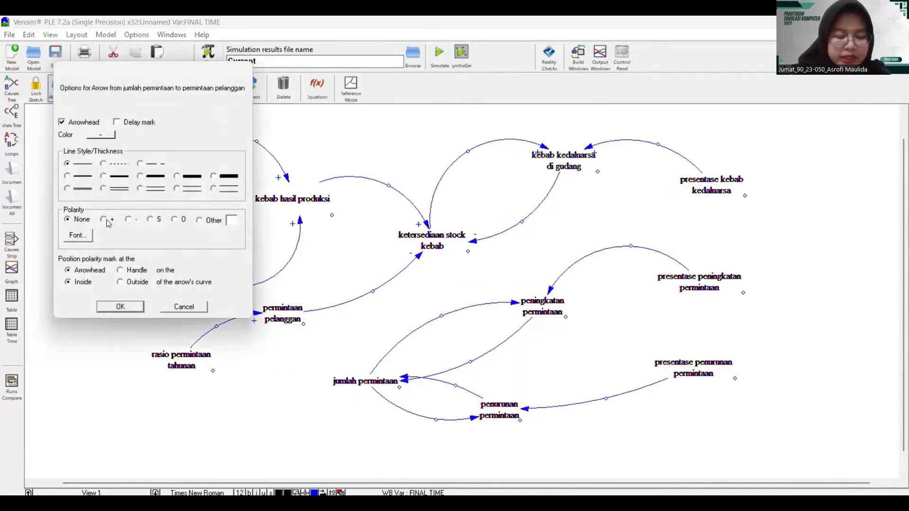
left_click(120, 307)
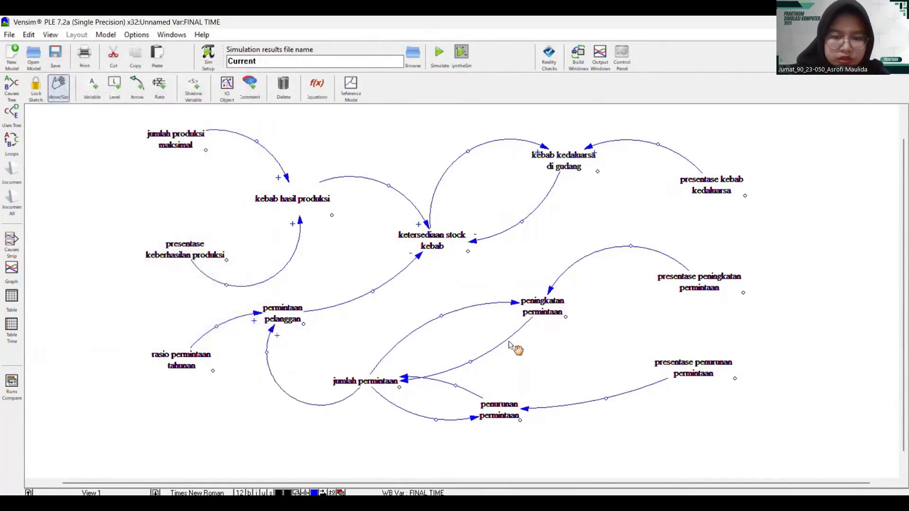
- Reshape the arrows from "peningkatan permintaan" and "penurunan permintaan" to "jumlah permintaan" so that their arrowheads are spaced apart
right_click(405, 382)
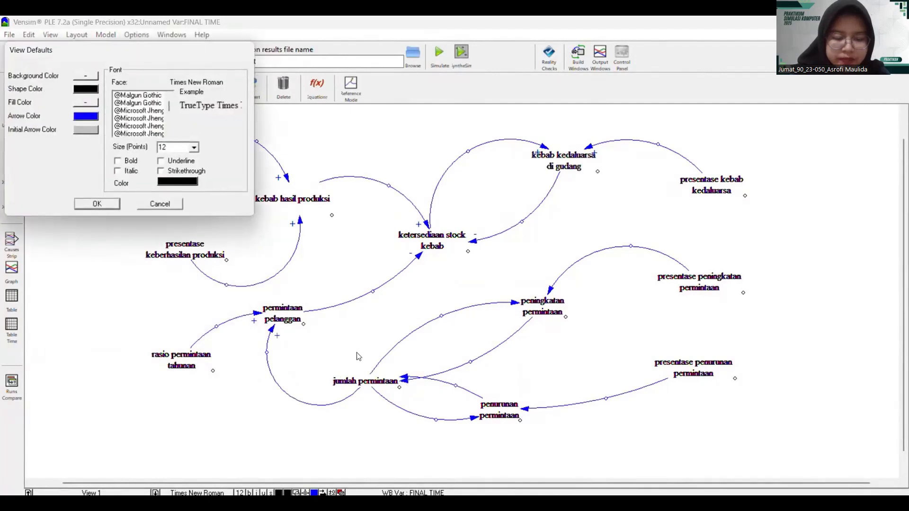
left_click(163, 202)
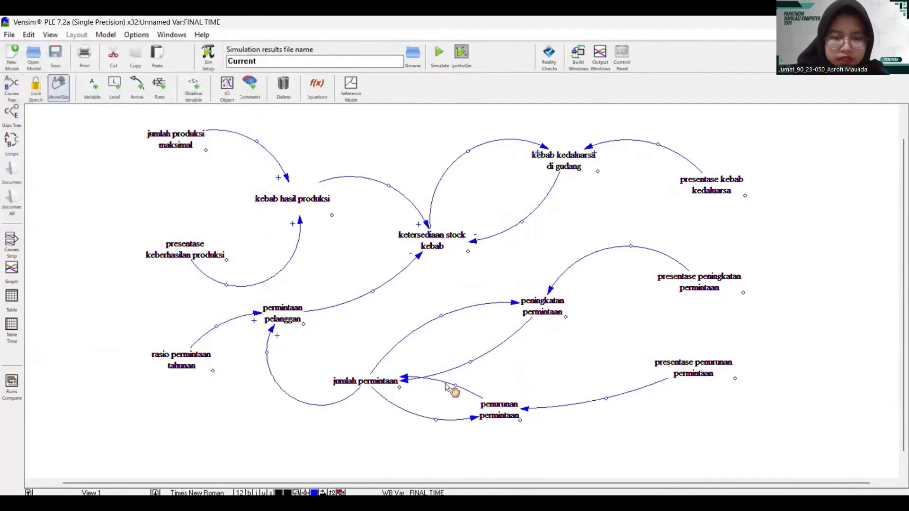
mouse_move(469, 362)
left_mouse_down()
mouse_move(476, 369)
mouse_move(464, 354)
left_mouse_up()
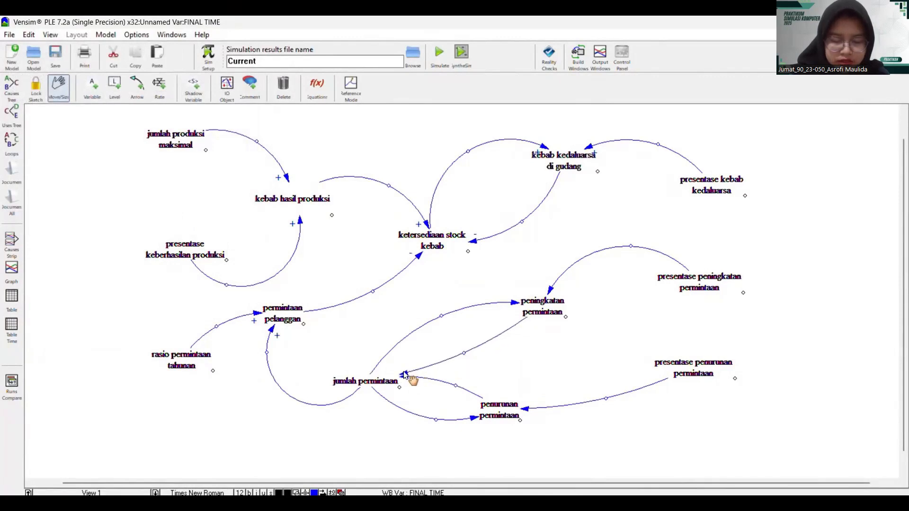
left_click(455, 385)
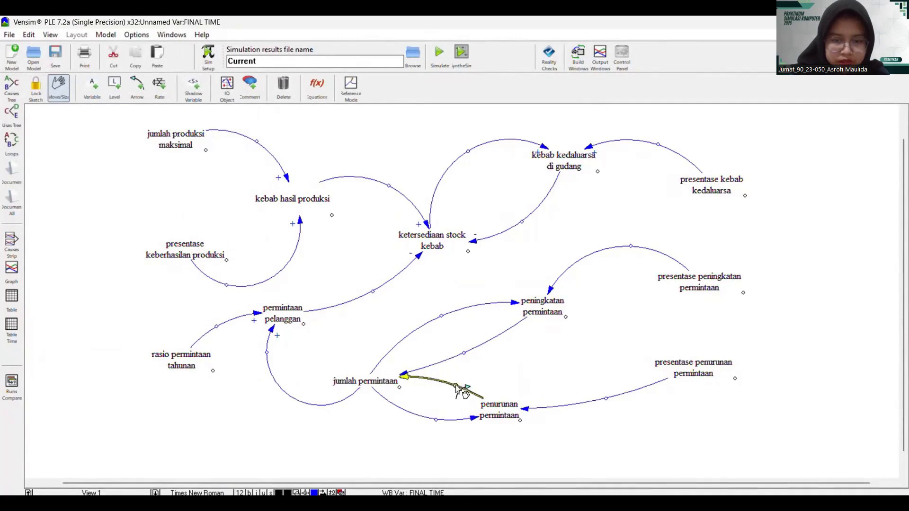
left_click_drag(455, 385, 452, 388)
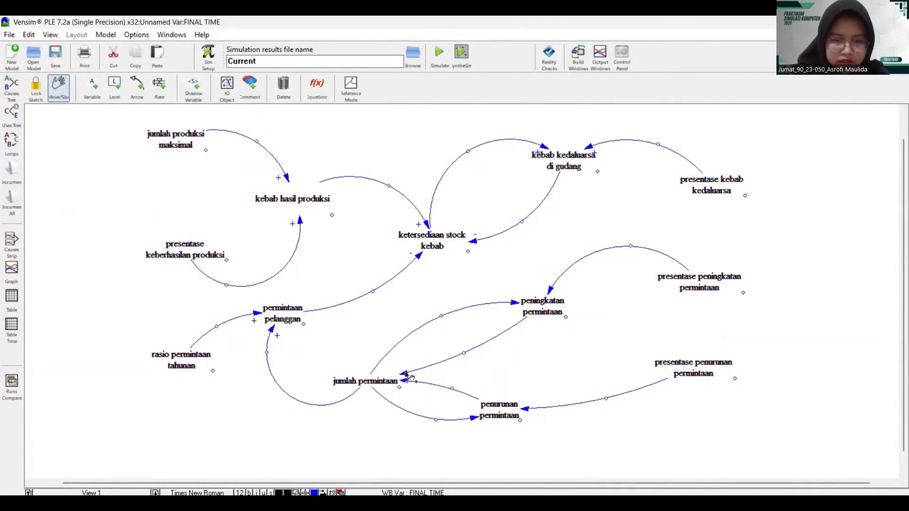
- Set + polarity on the arrow from "peningkatan permintaan" and - polarity on the arrow from "penurunan permintaan" to "jumlah permintaan"
right_click(339, 329)
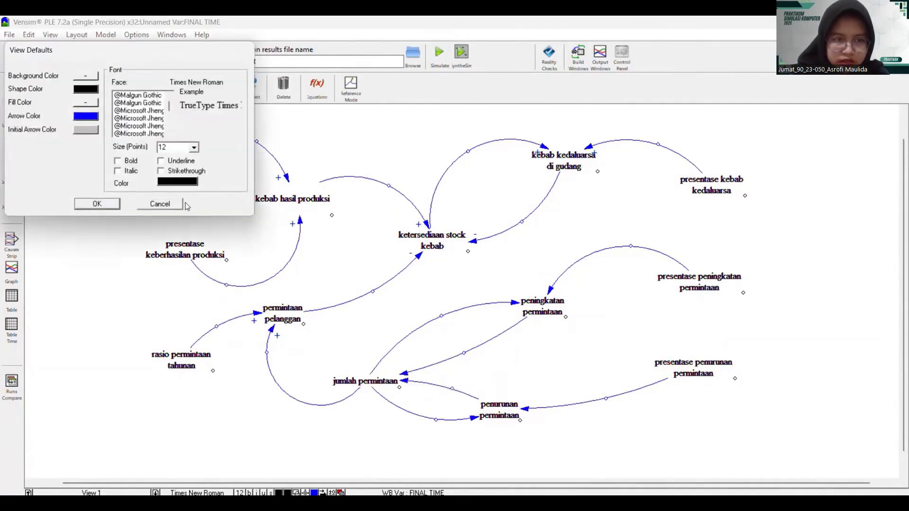
left_click(173, 208)
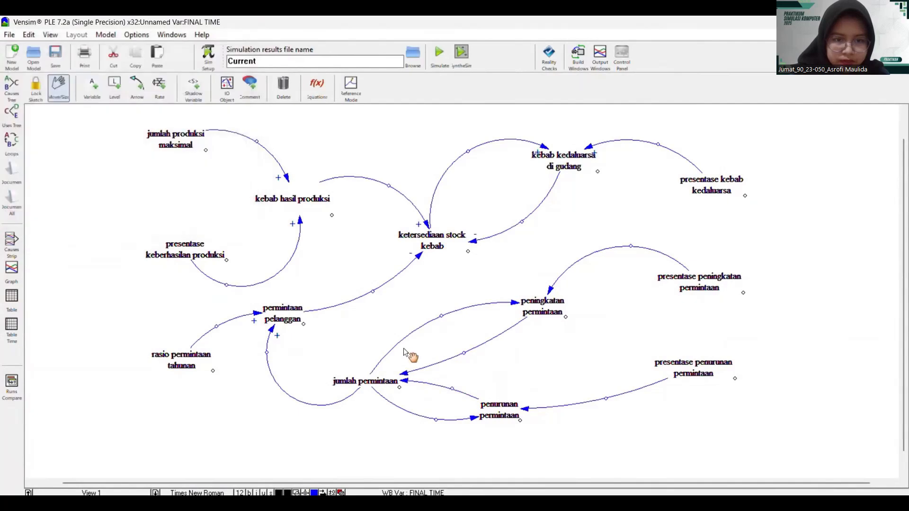
left_click(405, 374)
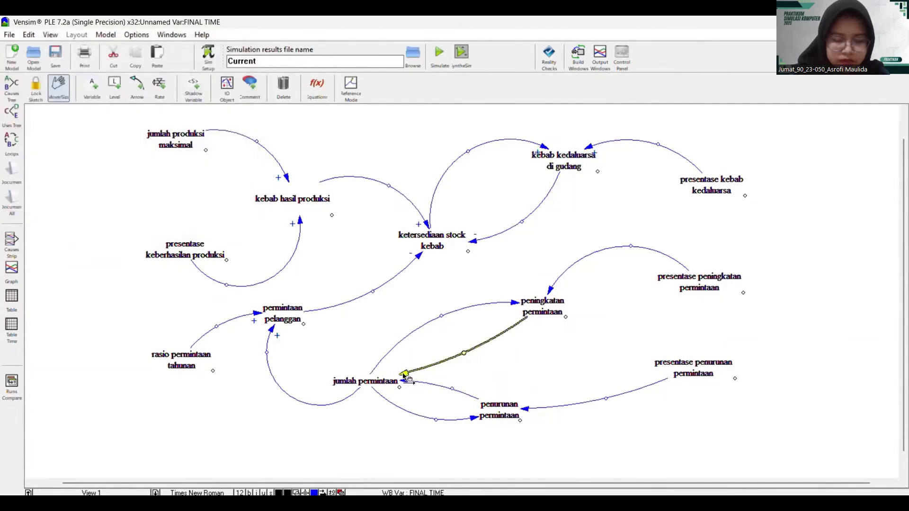
key("Delete")
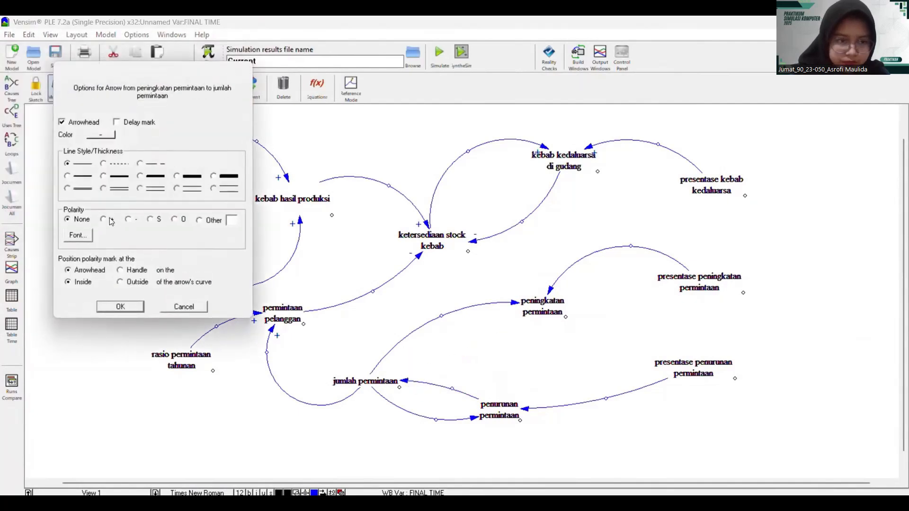
left_click(109, 220)
left_click(121, 307)
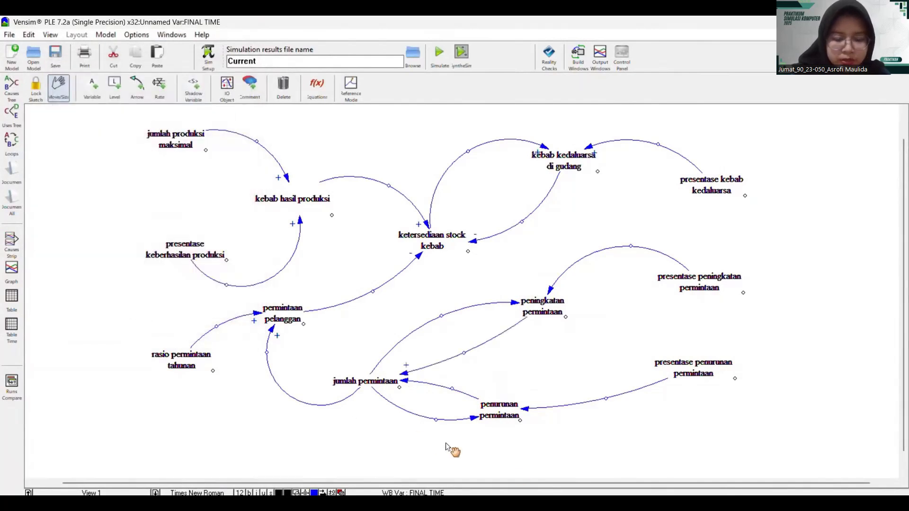
right_click(406, 384)
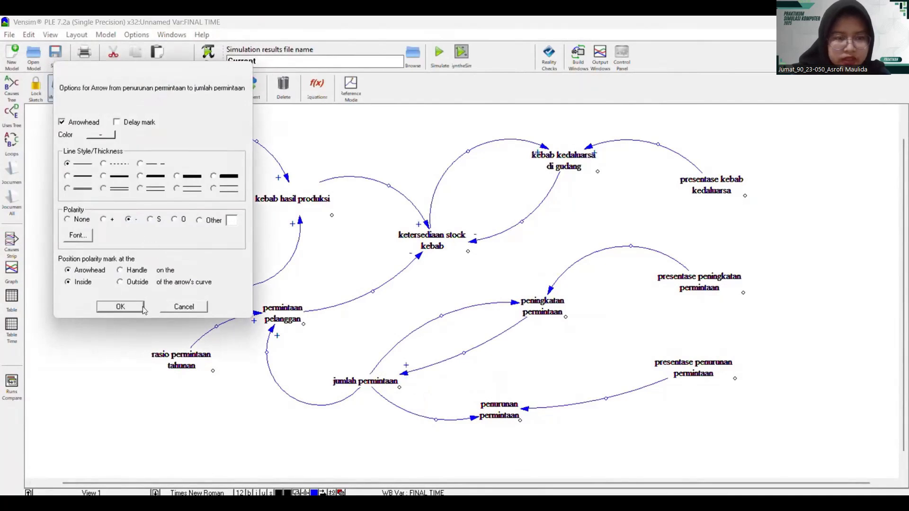
left_click(141, 307)
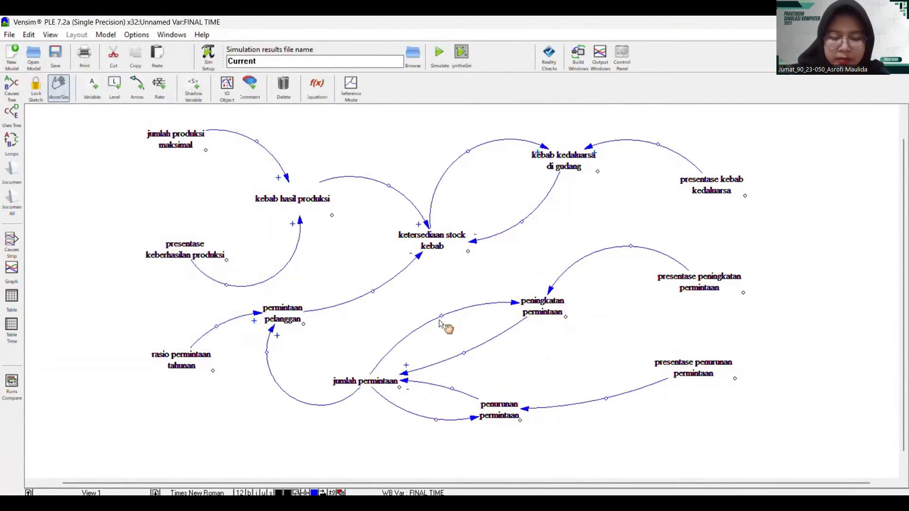
- Set + polarity on the arrows from "jumlah permintaan" to "peningkatan permintaan" and to "penurunan permintaan"
right_click(516, 304)
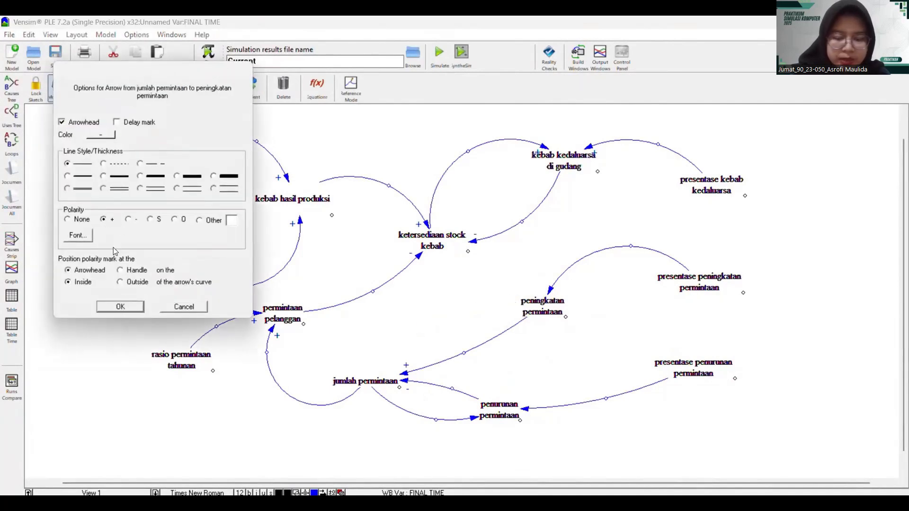
left_click(122, 306)
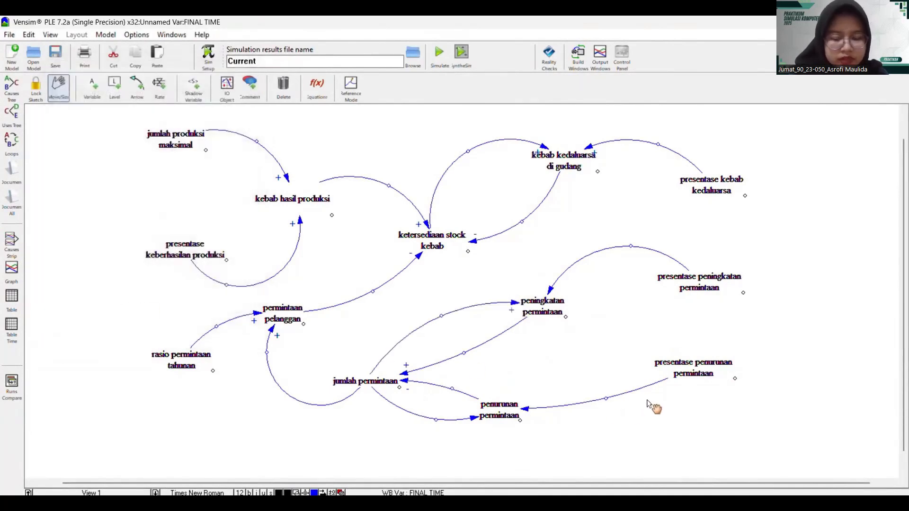
right_click(475, 420)
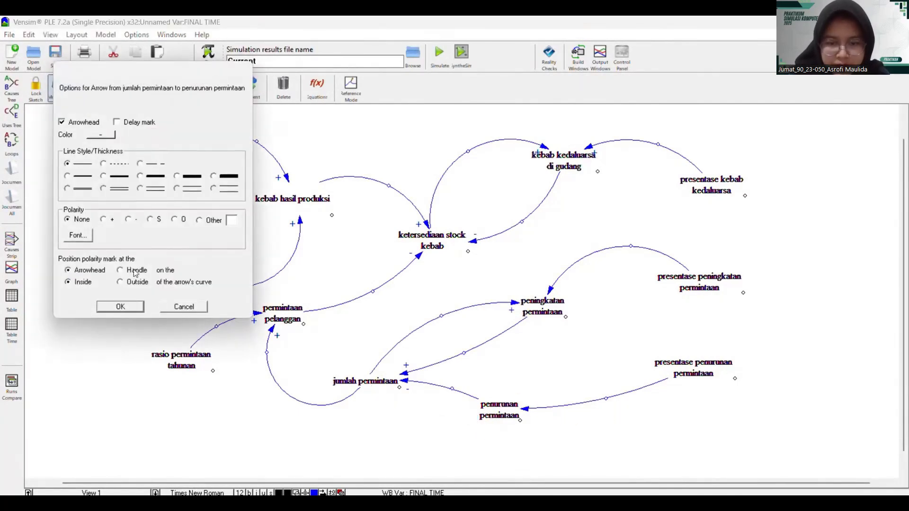
left_click(103, 219)
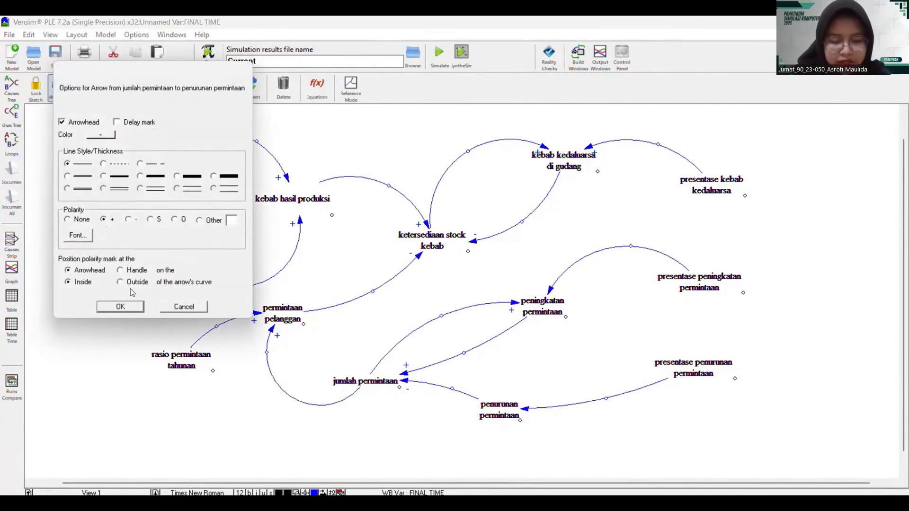
left_click(132, 307)
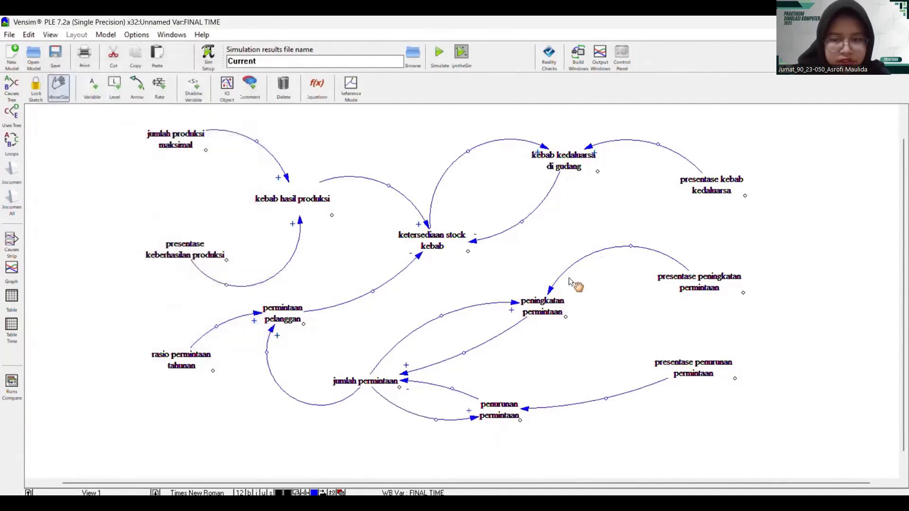
- Set + polarity on the arrows from "presentase peningkatan permintaan" to "peningkatan permintaan" and from "presentase penurunan permintaan" to "penurunan permintaan"
right_click(550, 292)
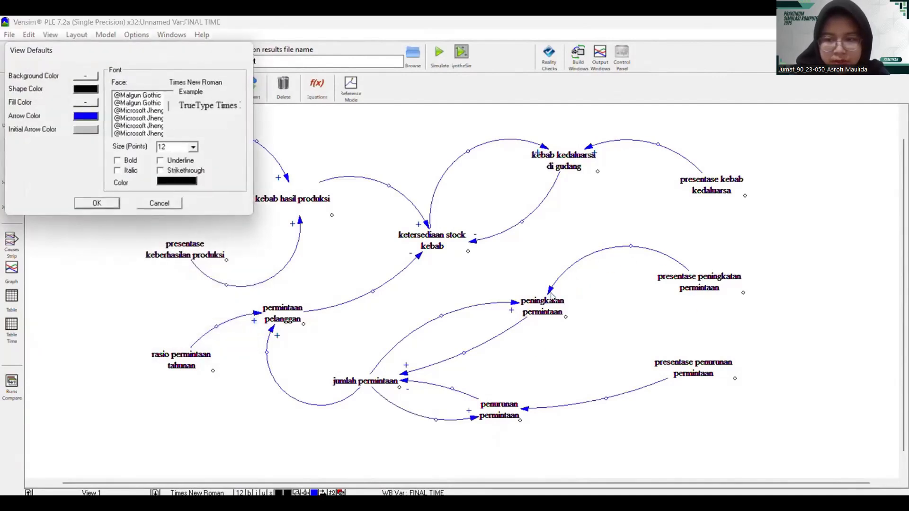
left_click(176, 209)
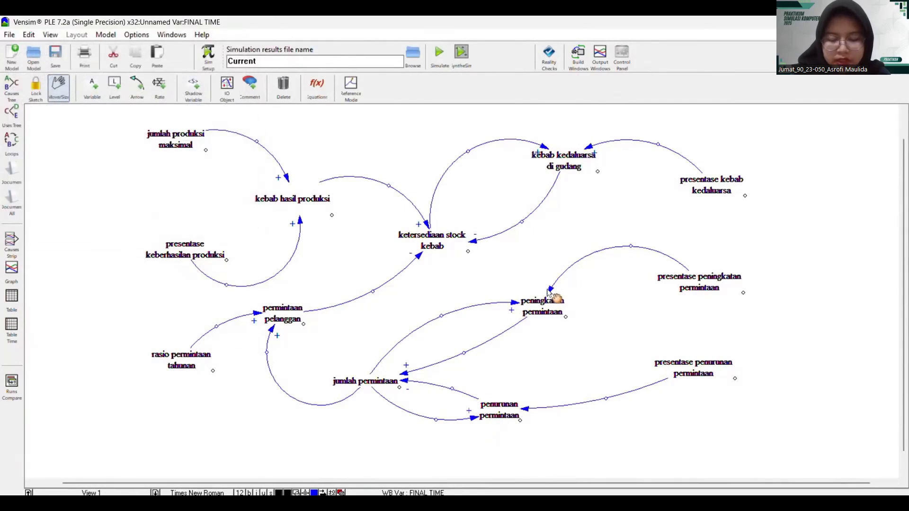
right_click(550, 290)
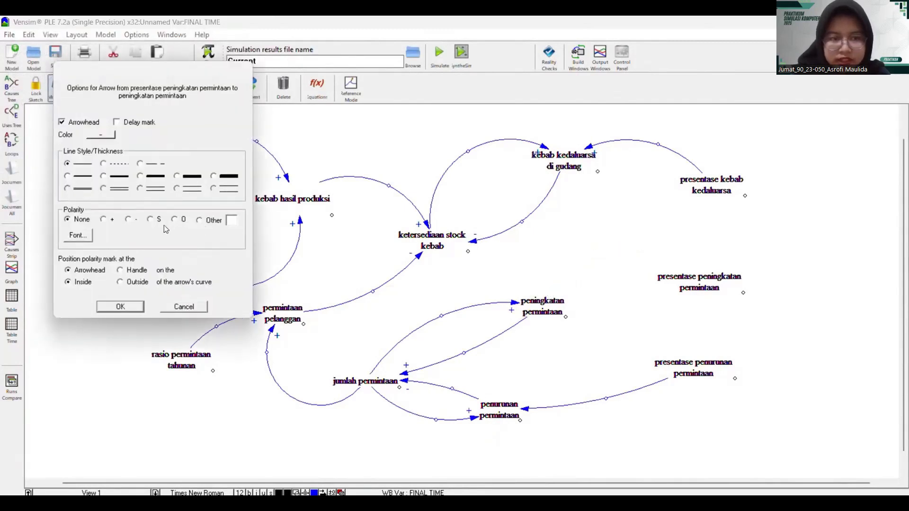
left_click(106, 220)
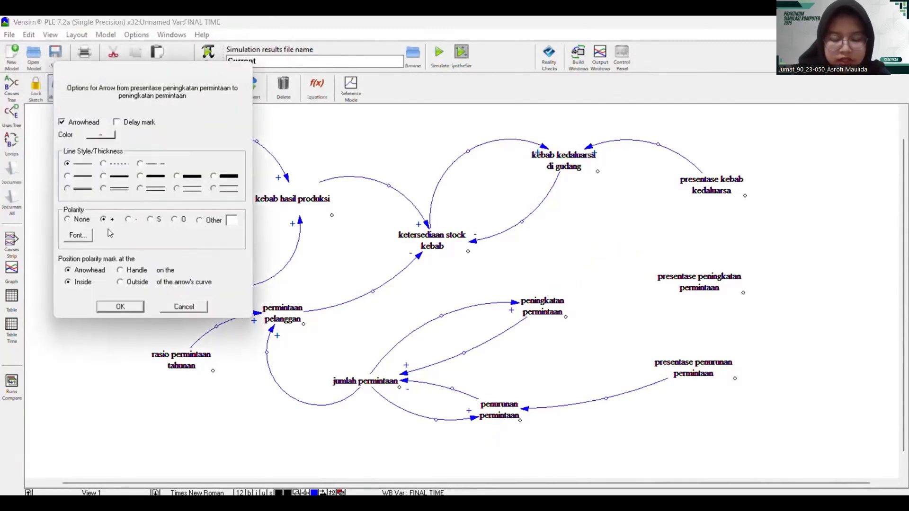
left_click(124, 307)
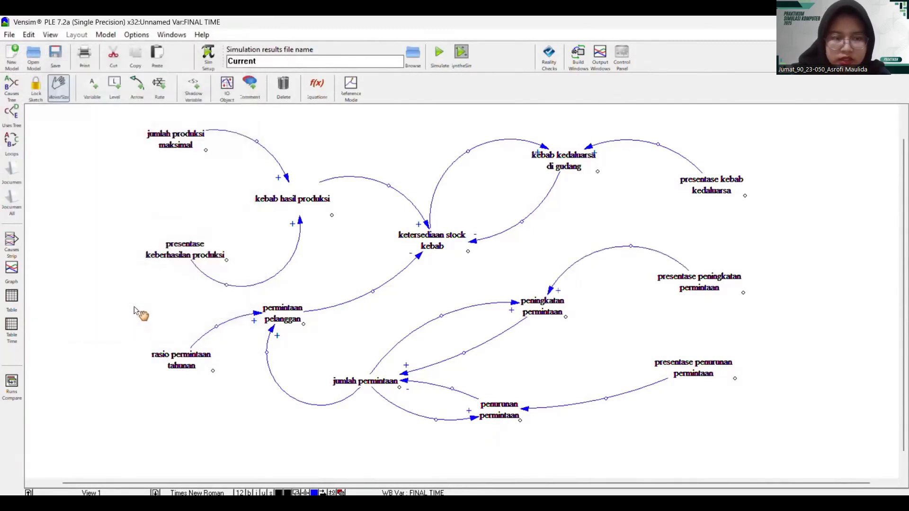
right_click(522, 408)
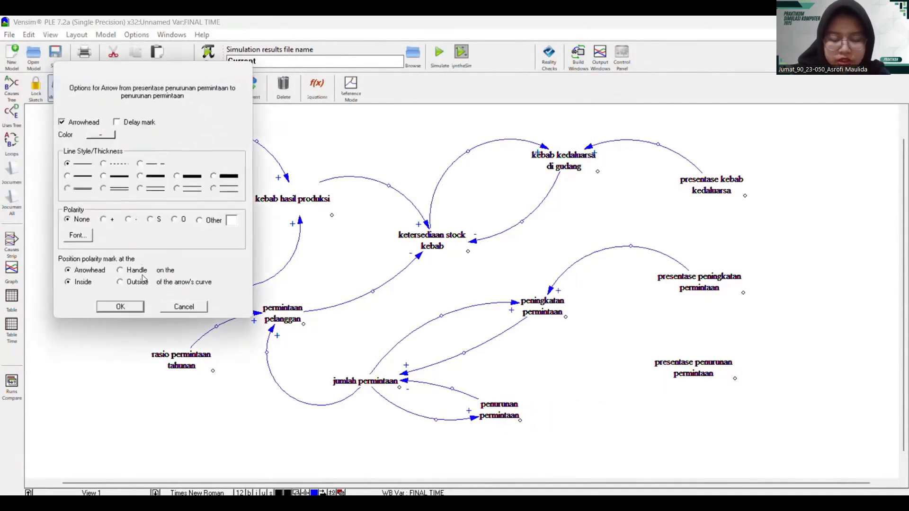
left_click(103, 220)
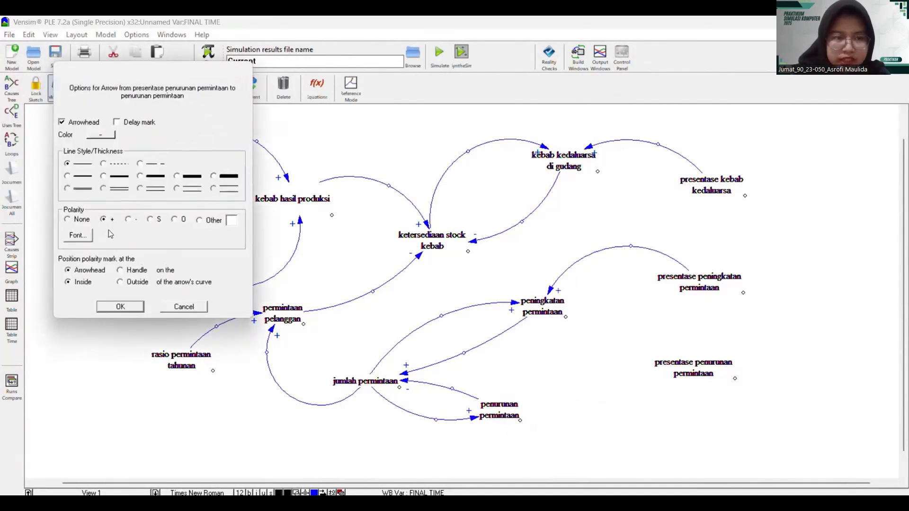
left_click(136, 307)
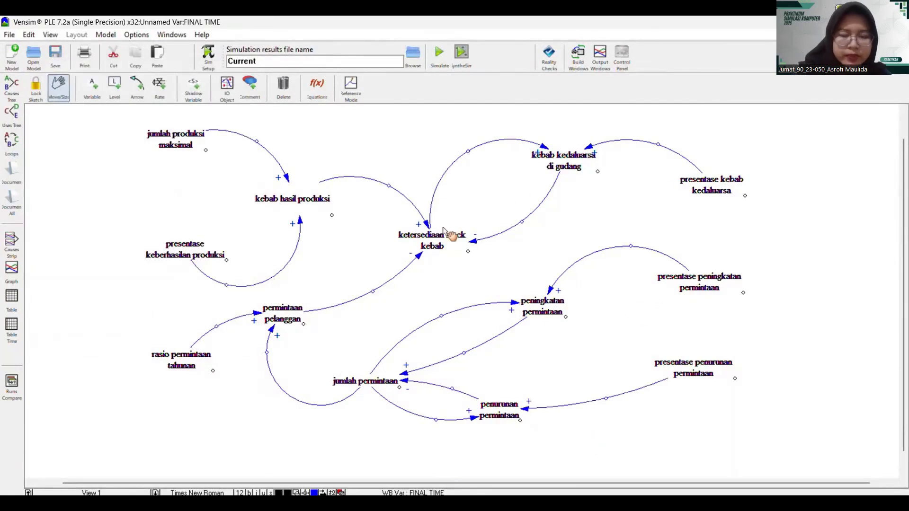
key("ctrl+a")
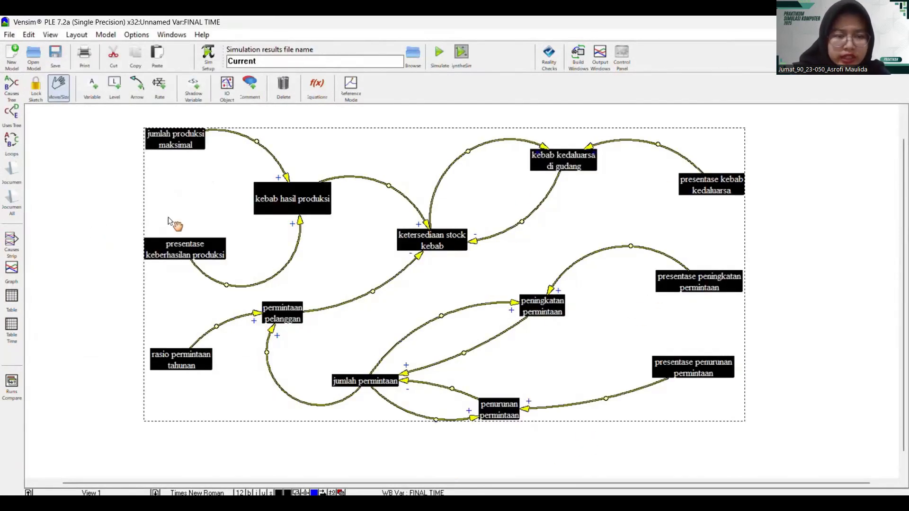
right_click(179, 245)
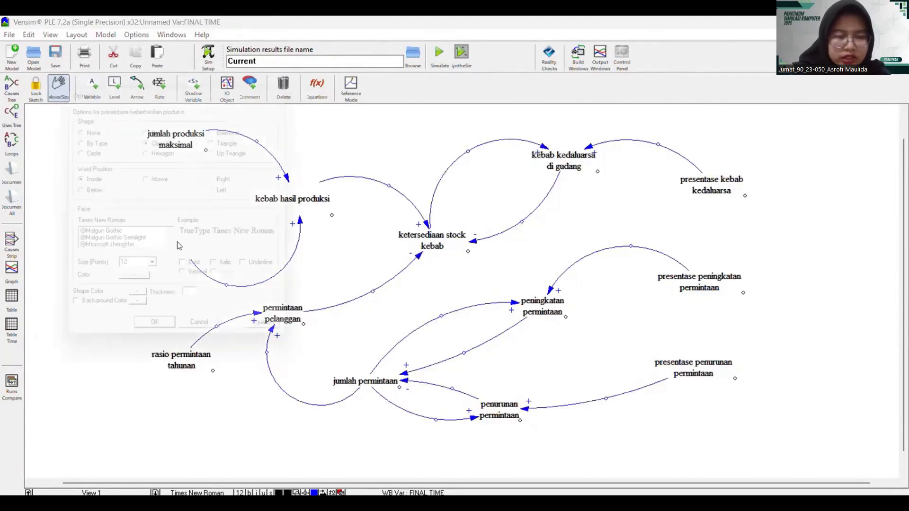
left_click(219, 341)
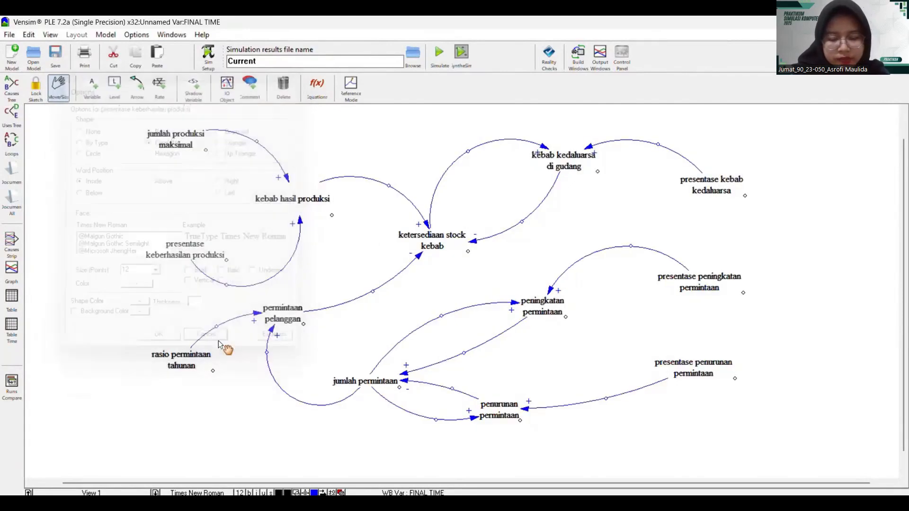
- Change the view's default arrow color to yellow for all arrows in the diagram
key("ctrl+a")
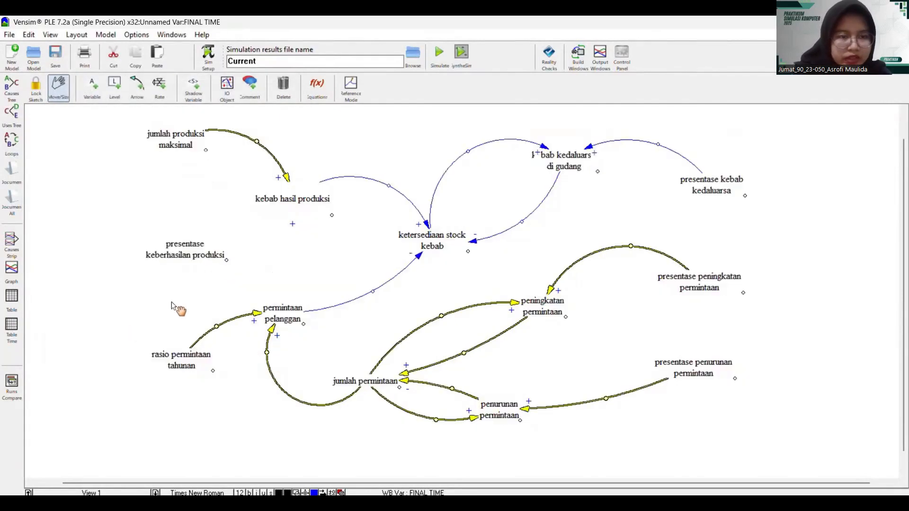
right_click(172, 302)
left_click(85, 116)
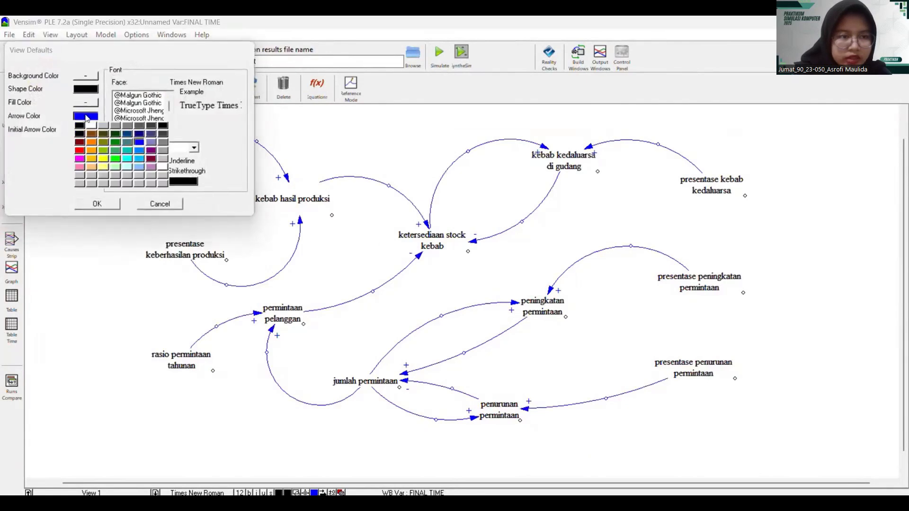
left_click(104, 159)
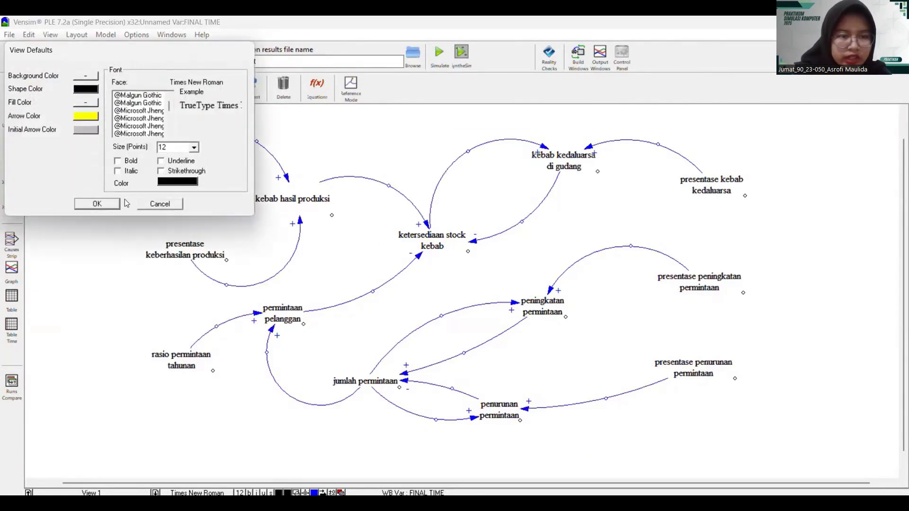
left_click(107, 203)
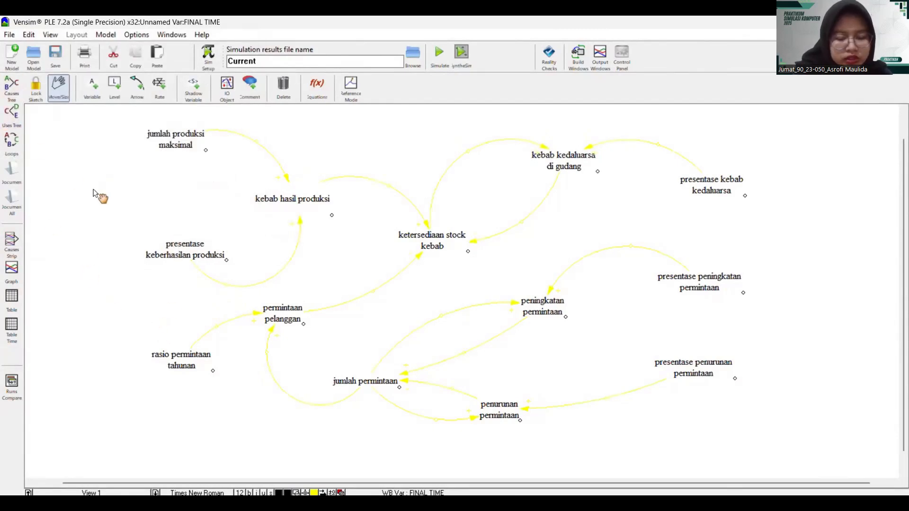
- Display the causes tree for "ketersediaan stock kebab" without saving the sketch for automated backup
left_click(432, 256)
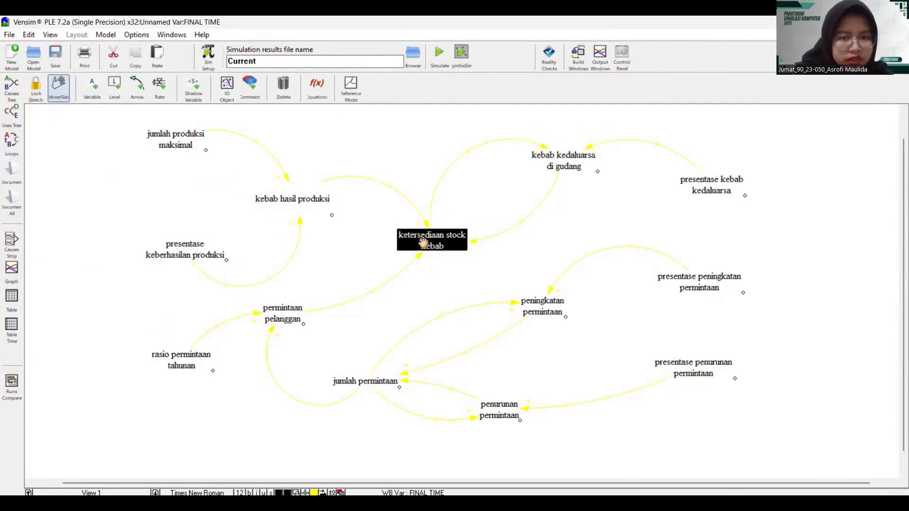
left_click(11, 100)
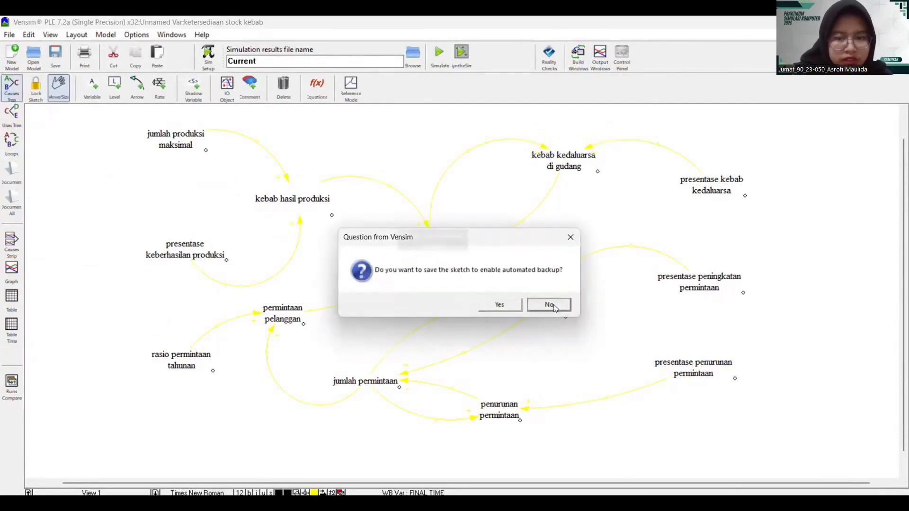
left_click(549, 306)
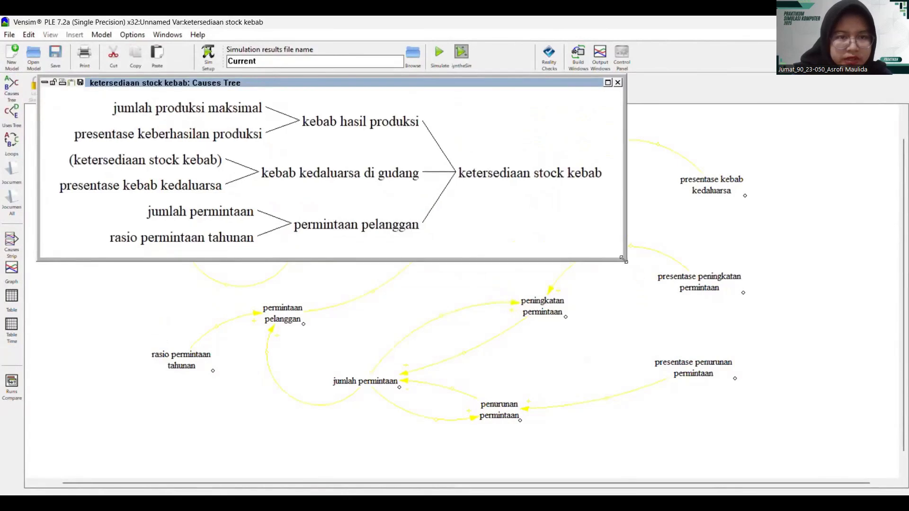
- Enlarge and close the causes tree window, and save the model as "tugas besae CLD" in the TUBES folder
left_click_drag(623, 258, 683, 341)
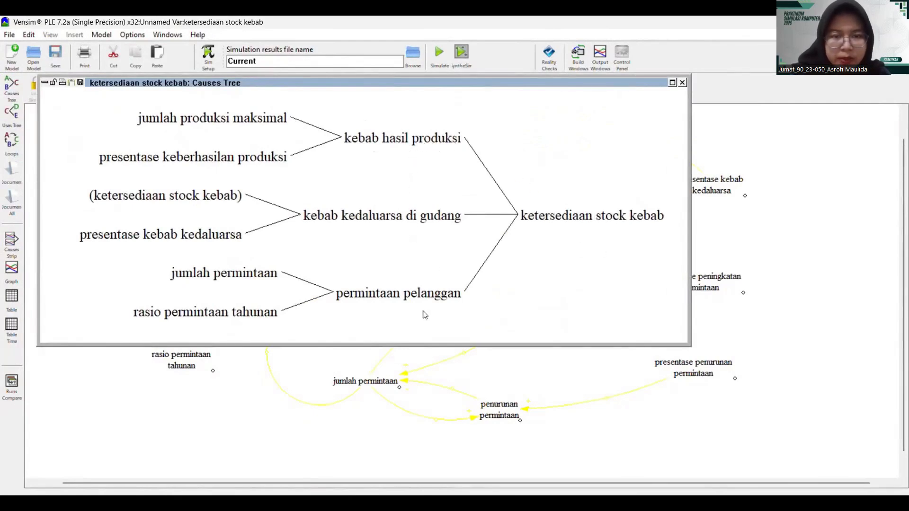
left_click(681, 82)
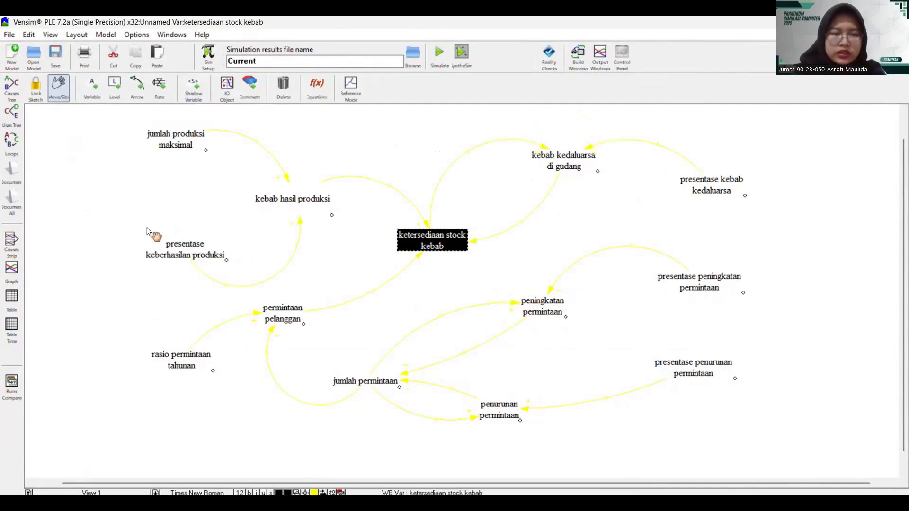
left_click(9, 36)
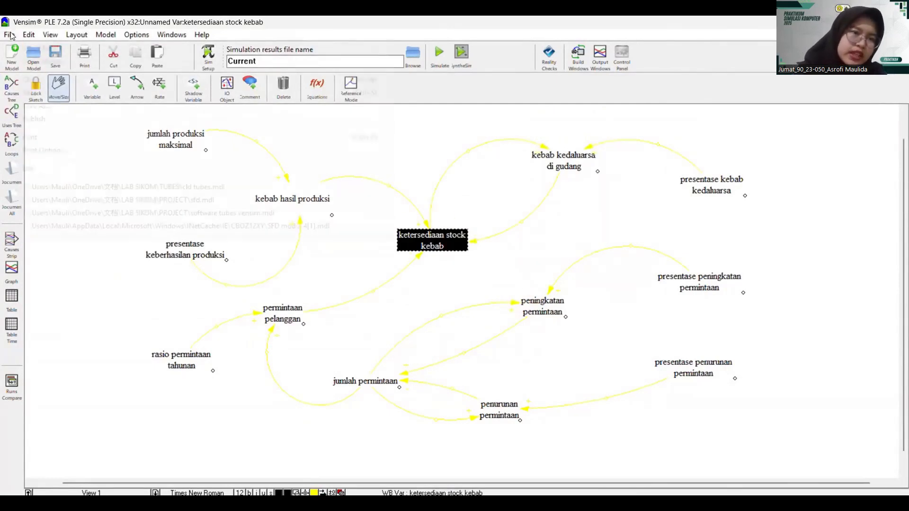
left_click(201, 186)
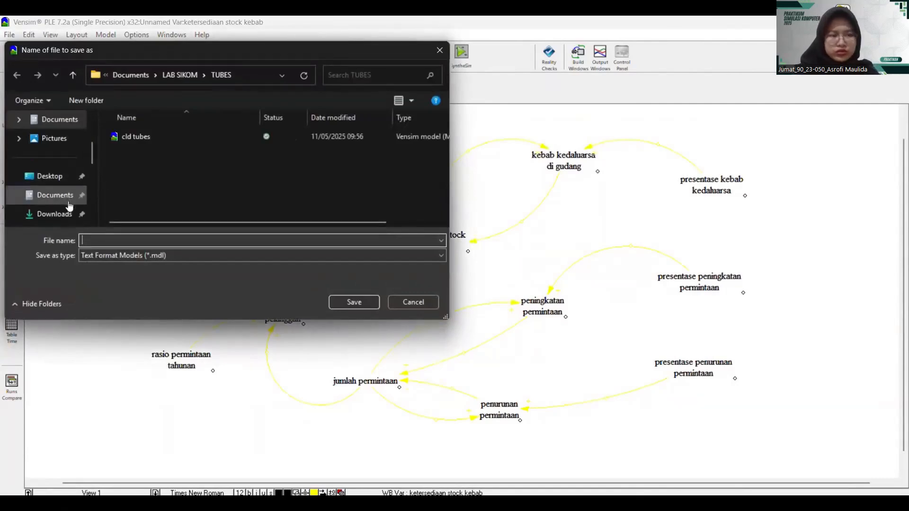
type("tugas besae CLD")
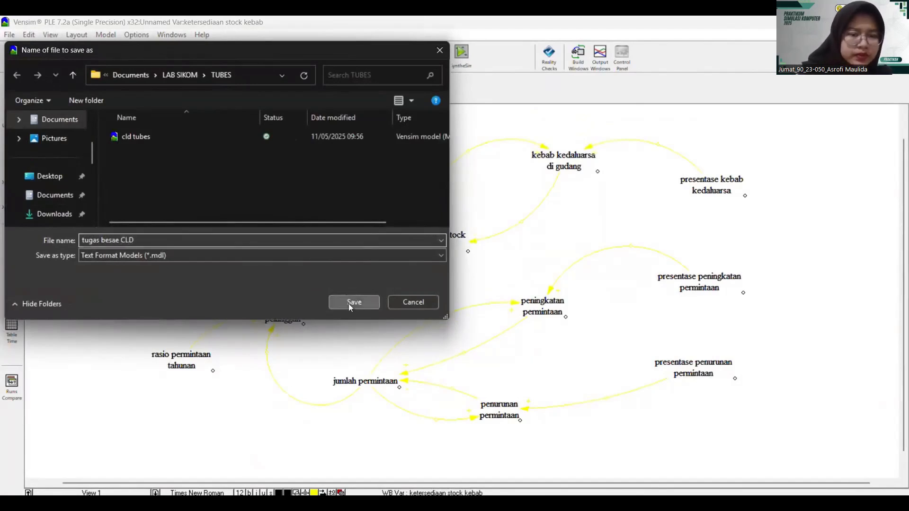
left_click(348, 302)
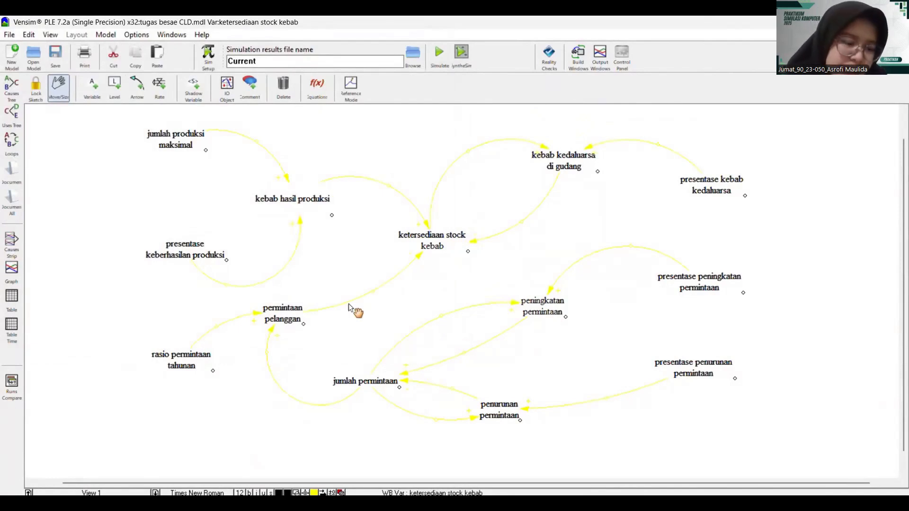
- Create a new model with initial time 2021, final time 2030 and Year as the time unit
left_click(9, 35)
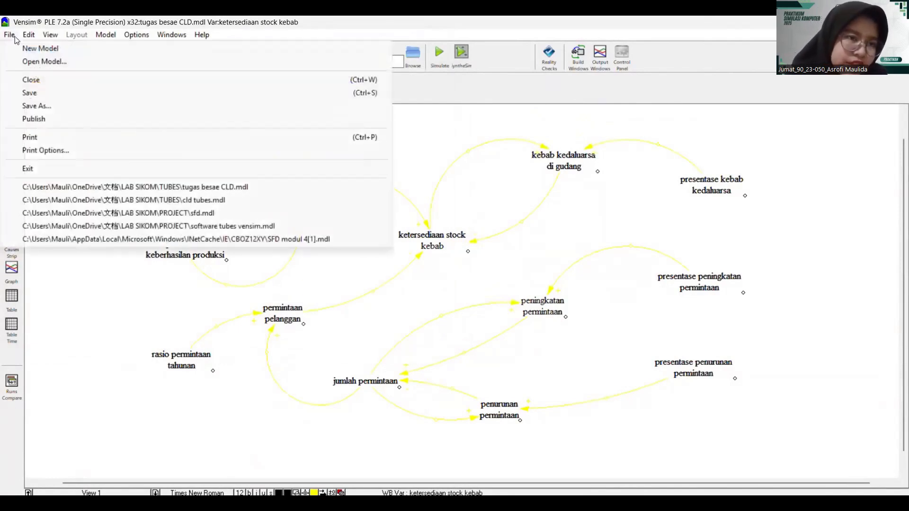
mouse_move(29, 34)
left_click(44, 48)
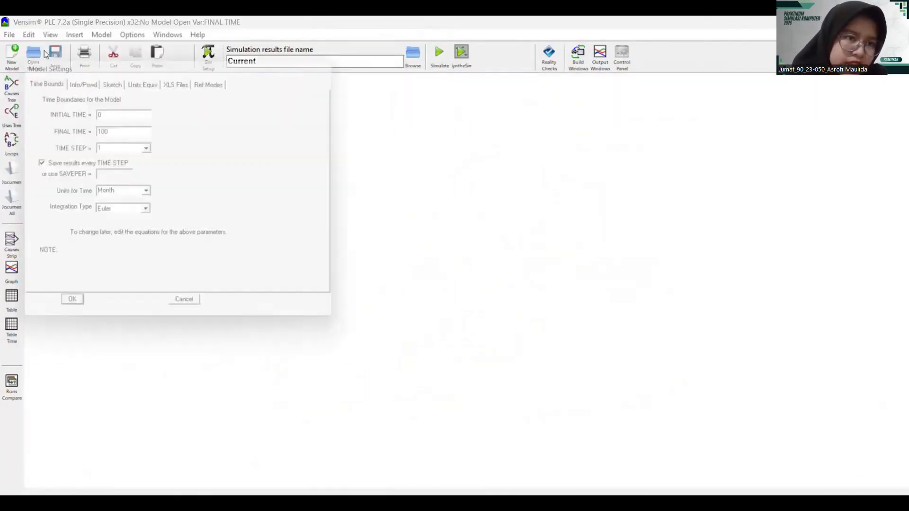
type("2021")
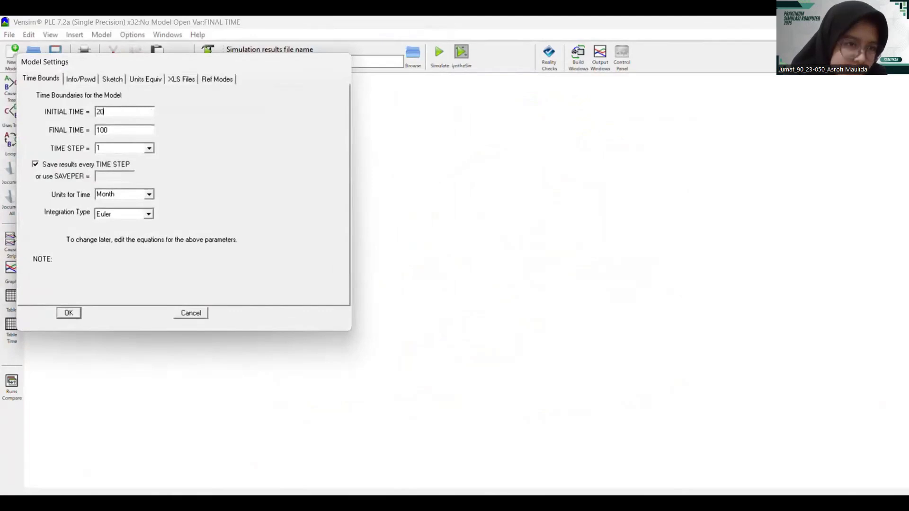
double_click(119, 126)
type("2030")
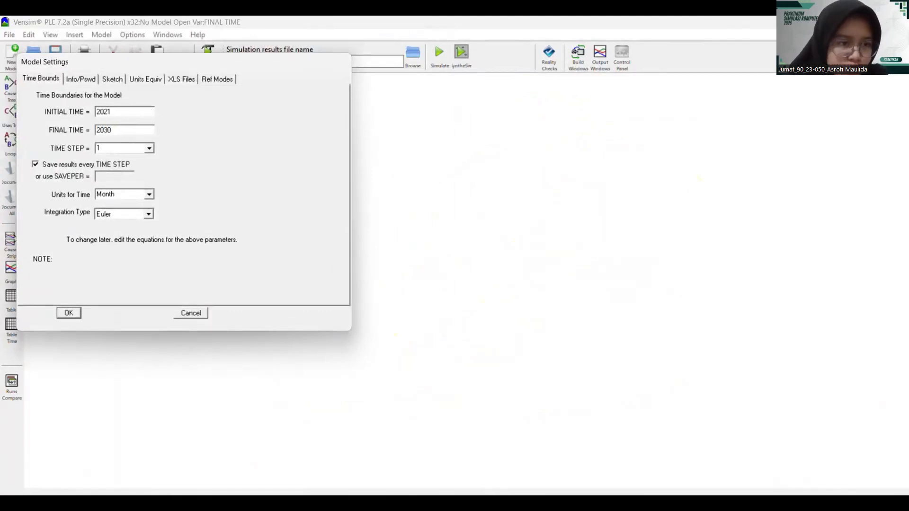
left_click(149, 194)
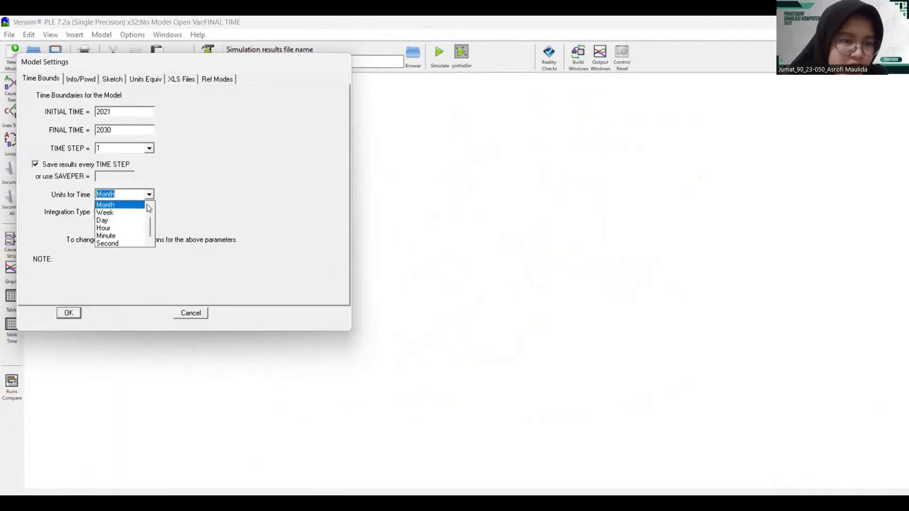
scroll(151, 215, "up", 2)
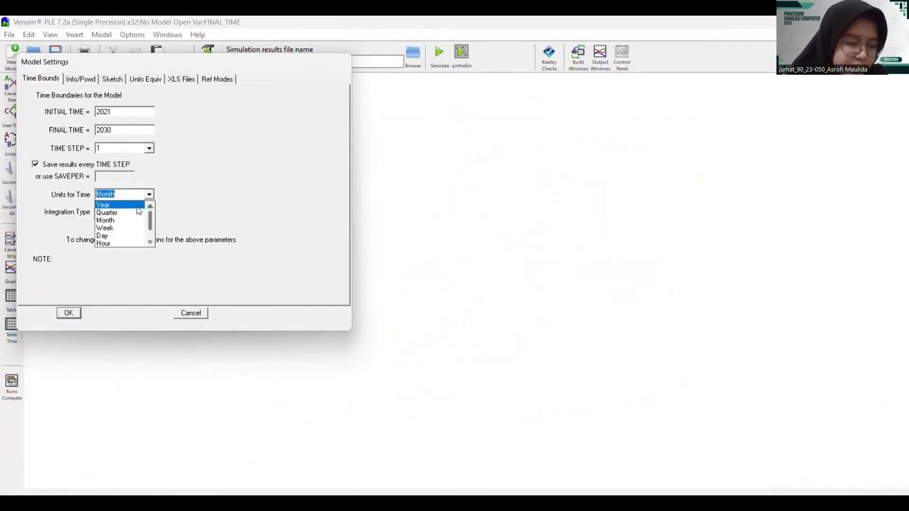
left_click(137, 205)
left_click(69, 313)
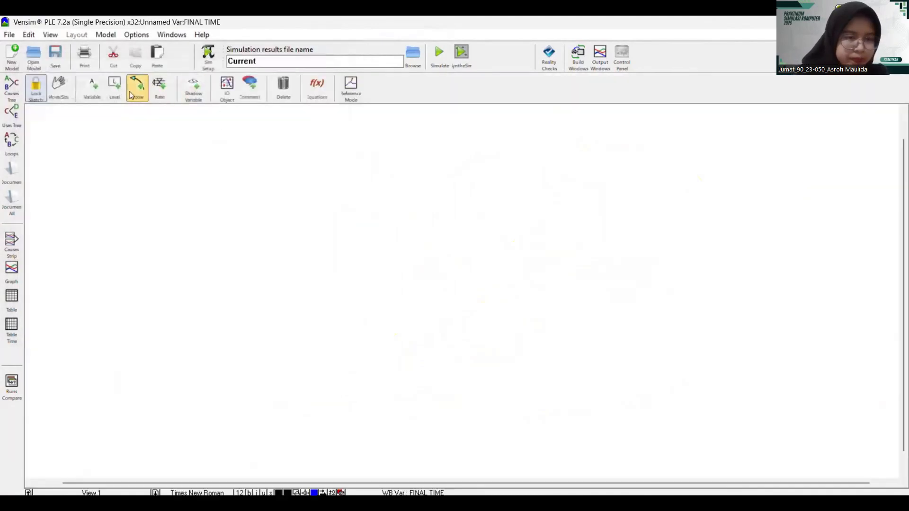
- Add two level variables, "jumlah permintaan" and, below it, "ketersediaan stock kebab"
left_click(115, 88)
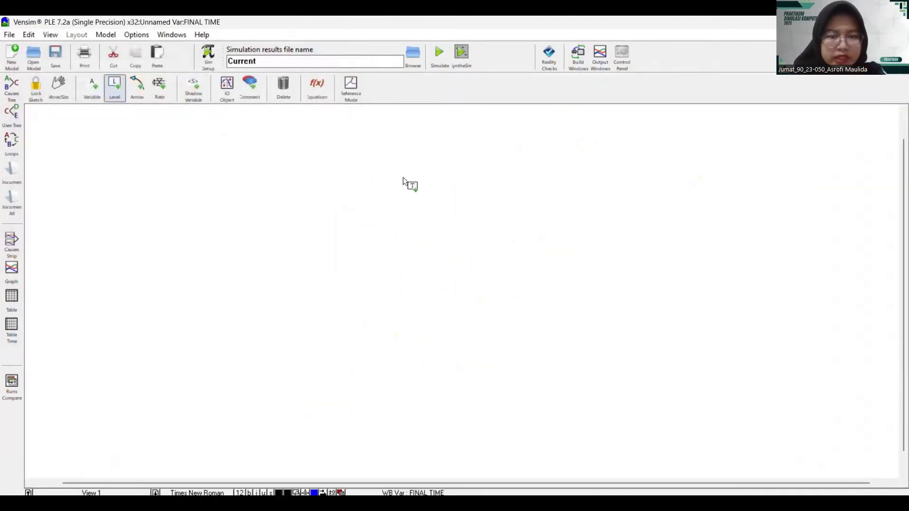
left_click(424, 179)
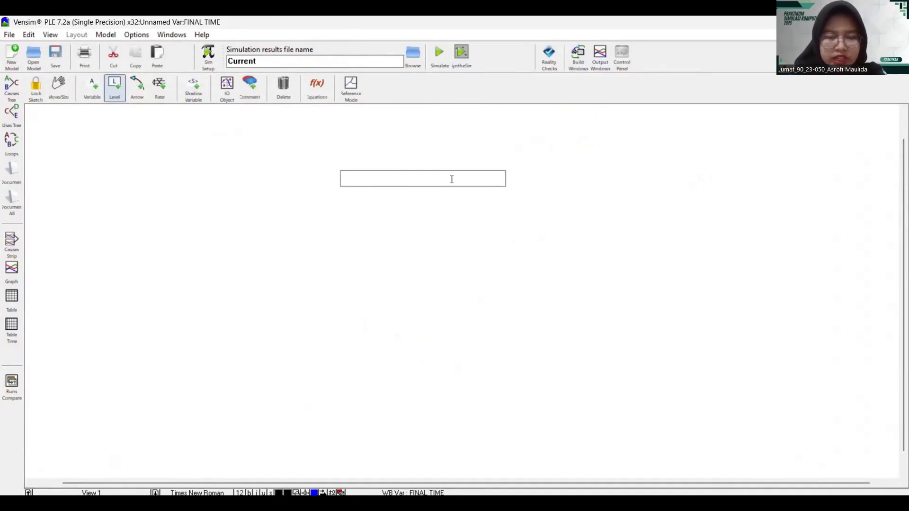
type("jumlah p")
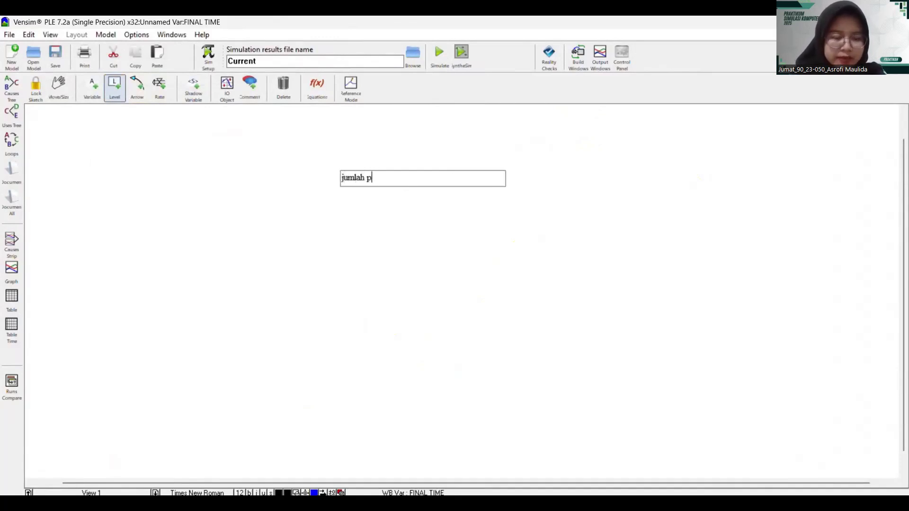
type("ermintaan")
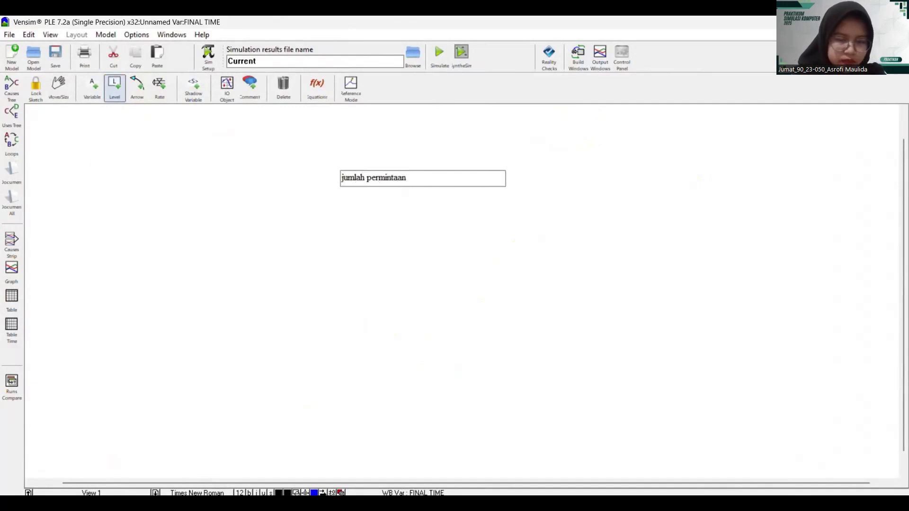
left_click(396, 293)
type("k")
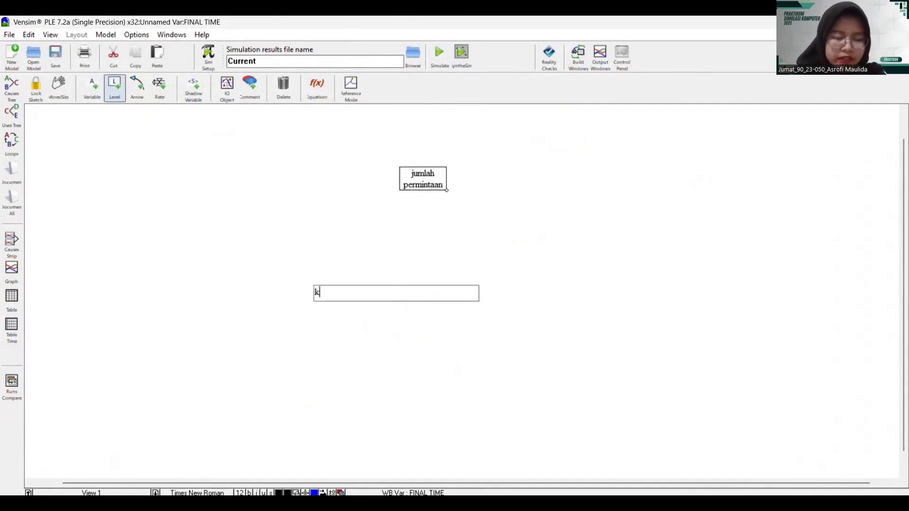
type("etersed")
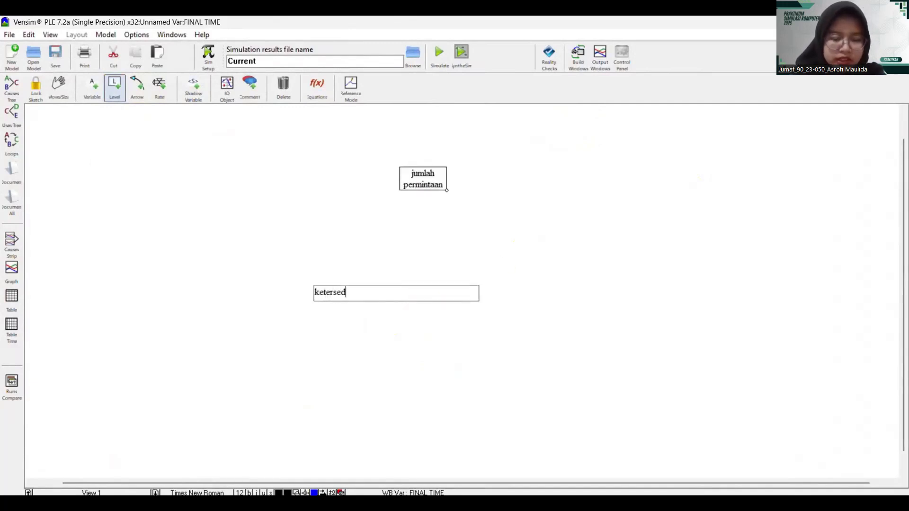
type("iaan stoc")
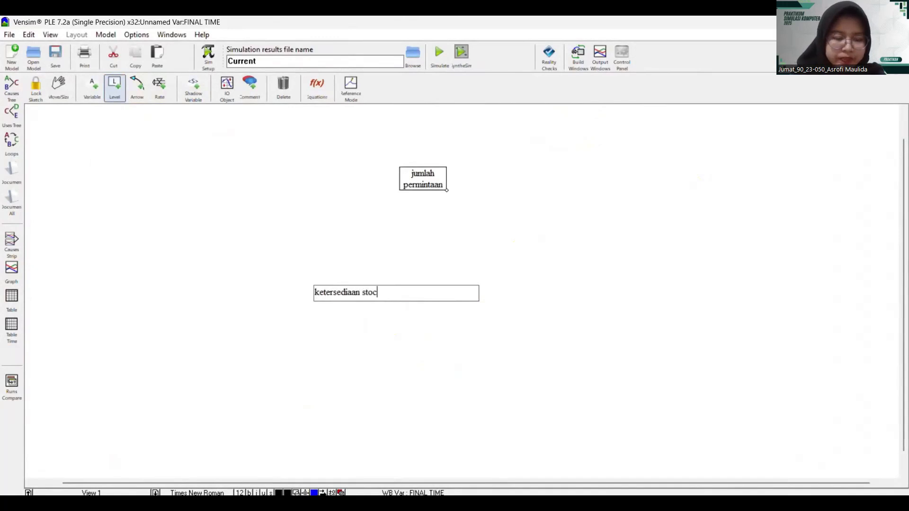
type("k kebab")
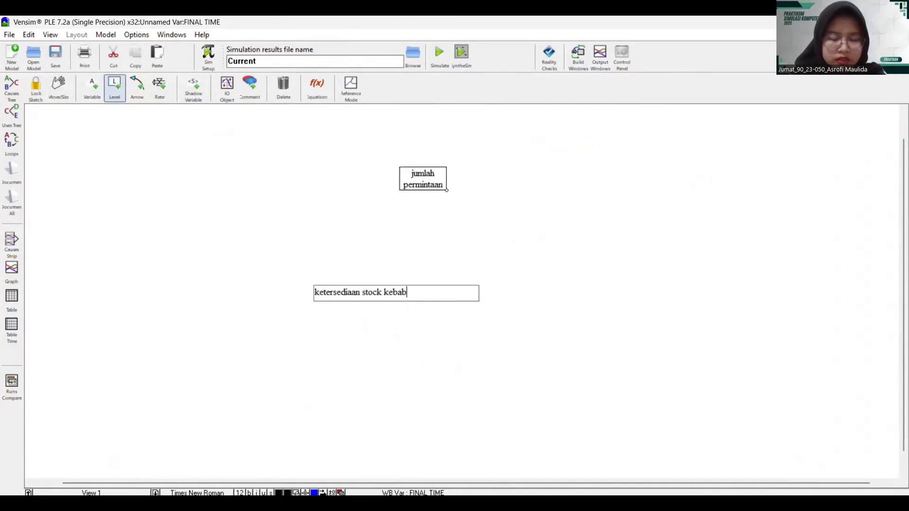
- Enlarge the "jumlah permintaan" and "ketersediaan stock kebab" boxes to a similar size and align them one above the other
left_click(58, 88)
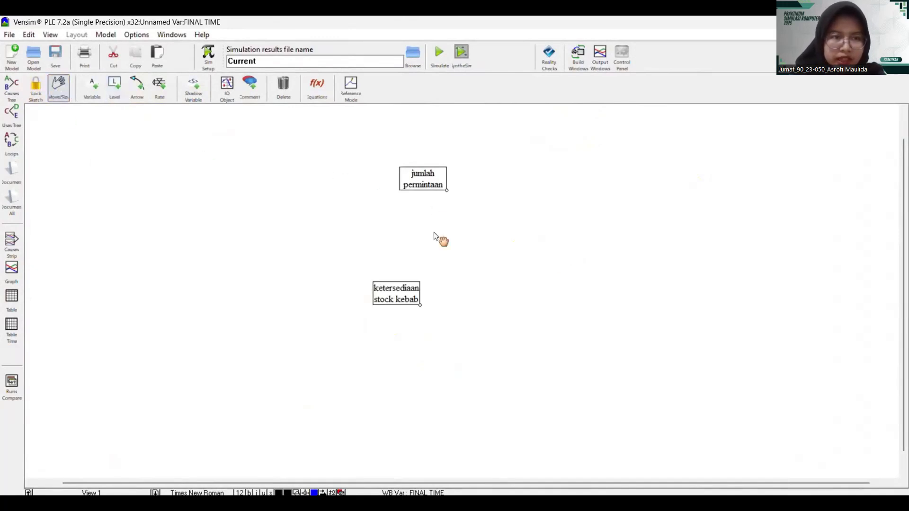
left_click_drag(447, 189, 521, 230)
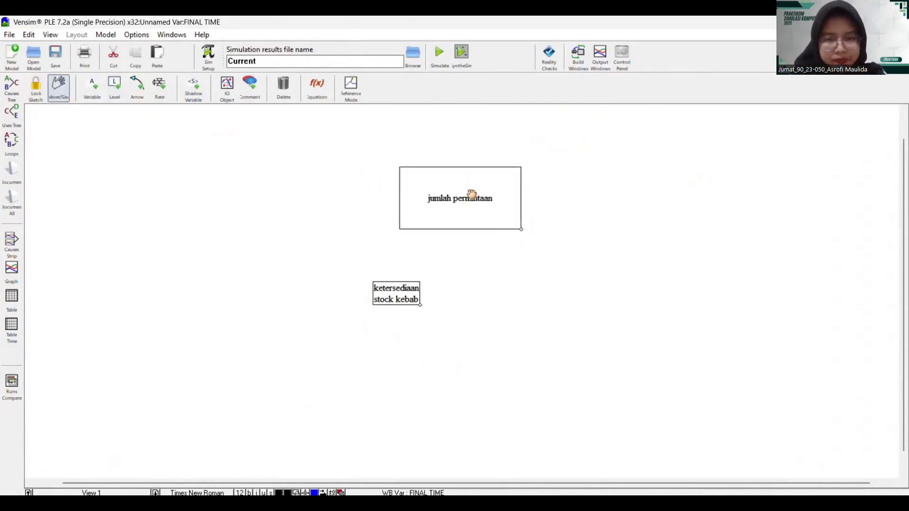
left_click_drag(470, 194, 452, 192)
left_click_drag(404, 294, 524, 356)
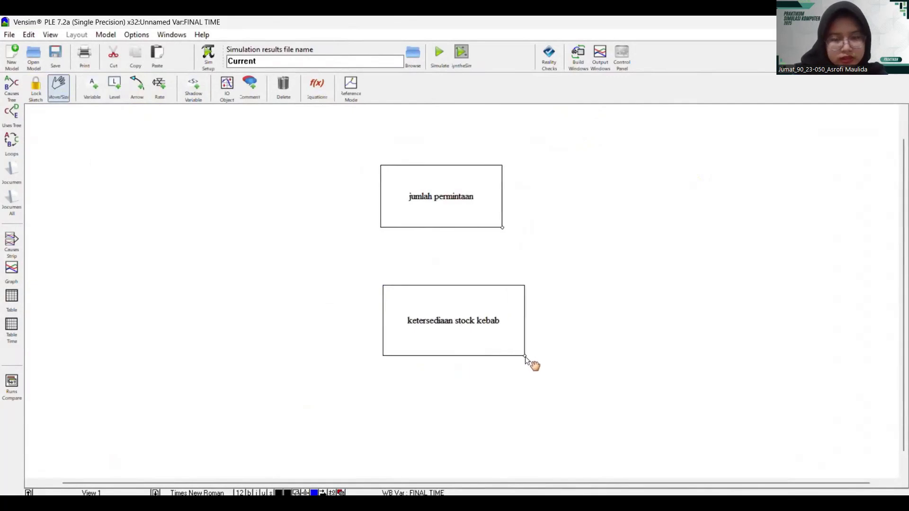
left_click_drag(502, 228, 527, 240)
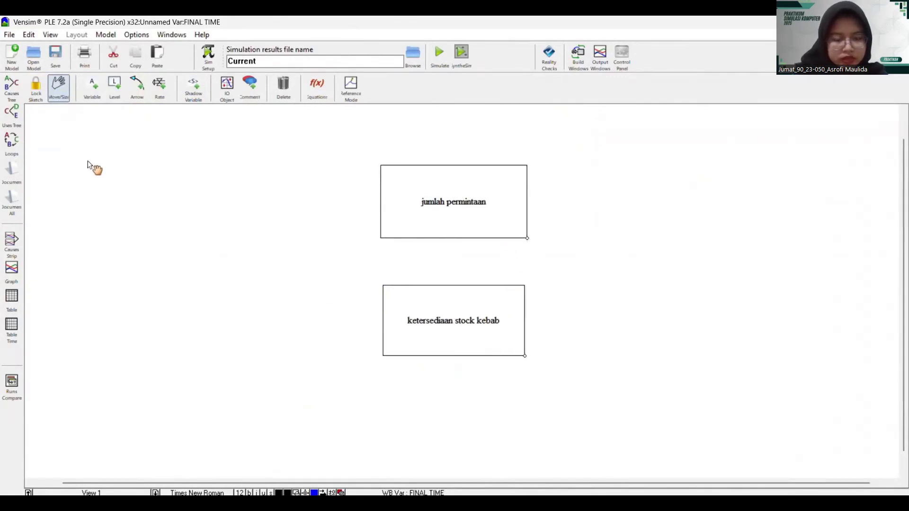
- Add an inflow rate "peningkatan permintaan" from a cloud into "jumlah permintaan"
left_click(154, 90)
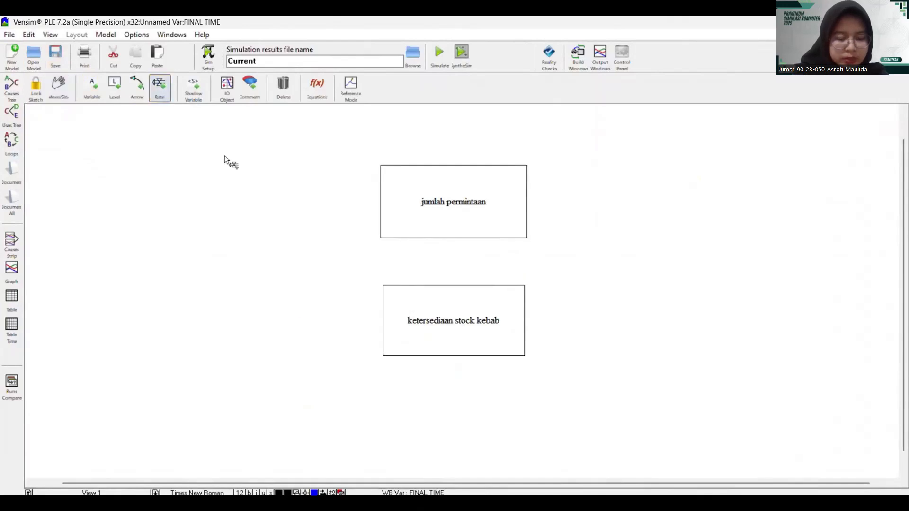
left_click(240, 199)
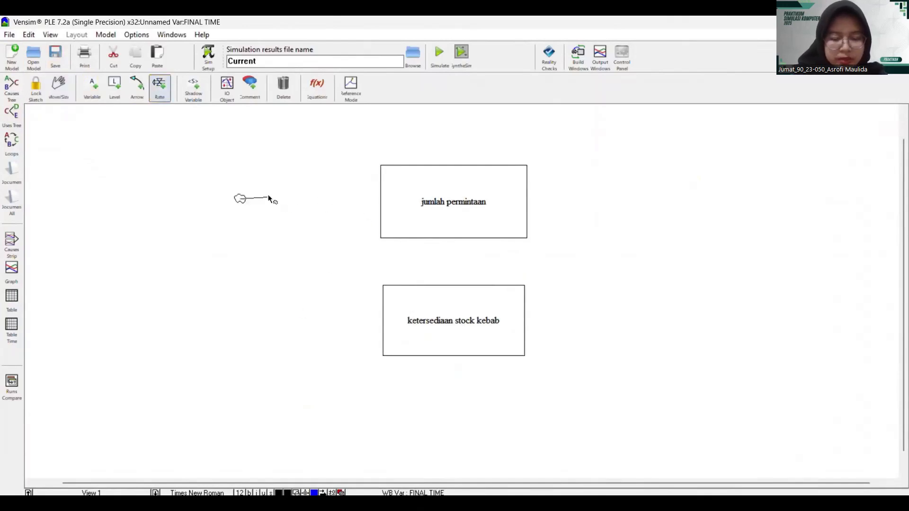
left_click(400, 202)
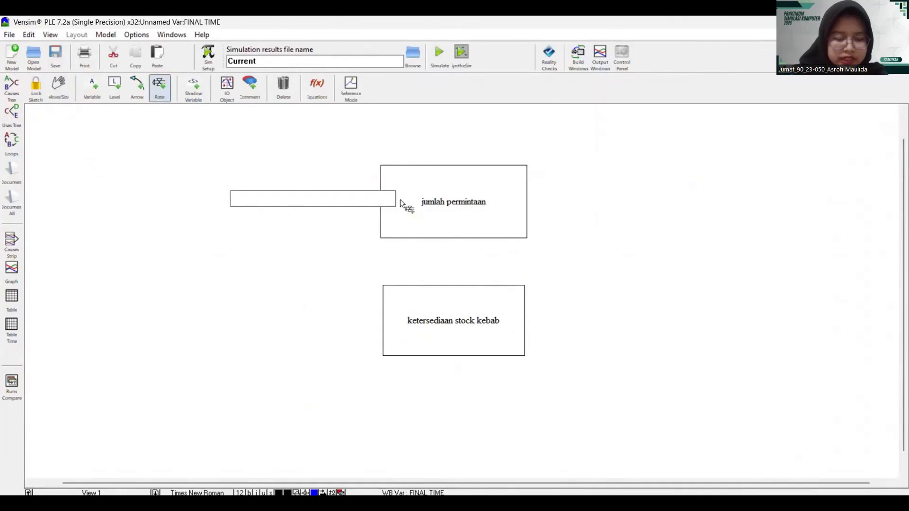
type("pening")
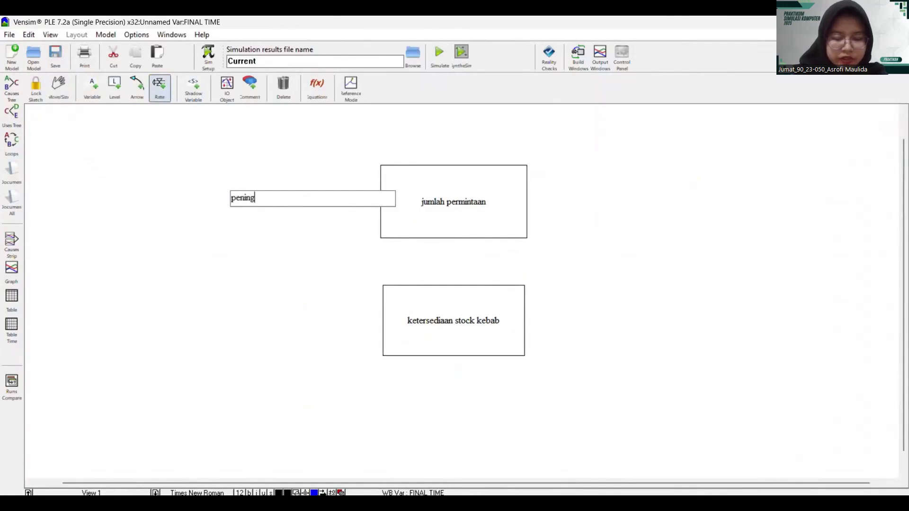
type("katan permintaan")
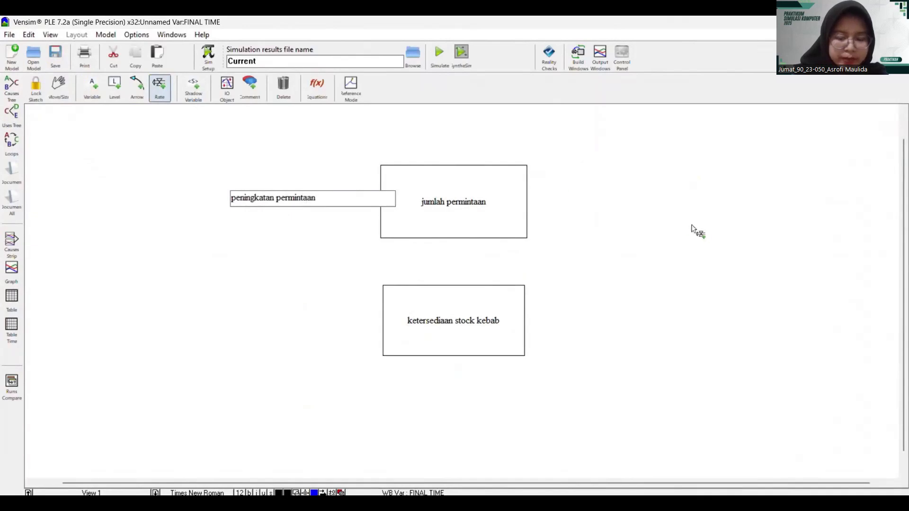
key("Return")
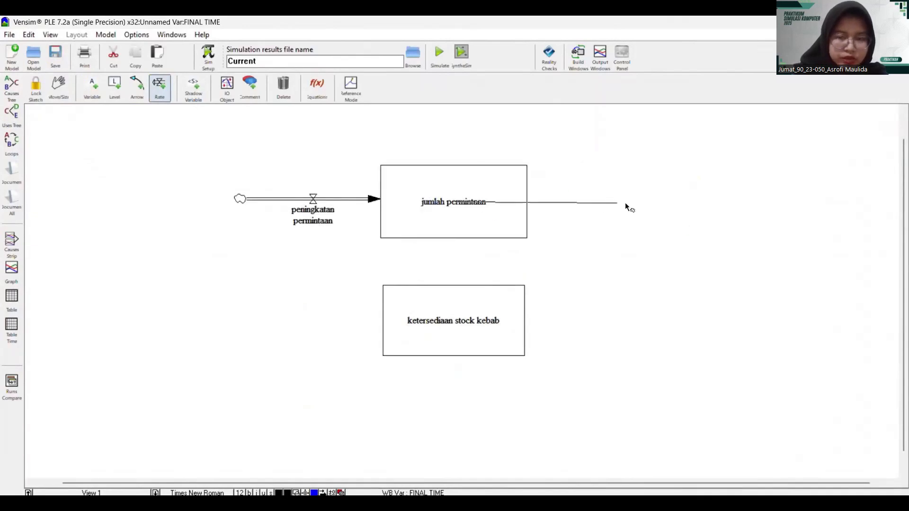
- Add an outflow rate "penurunan permintaan" from "jumlah permintaan" to a cloud
left_click(645, 199)
left_click(645, 201)
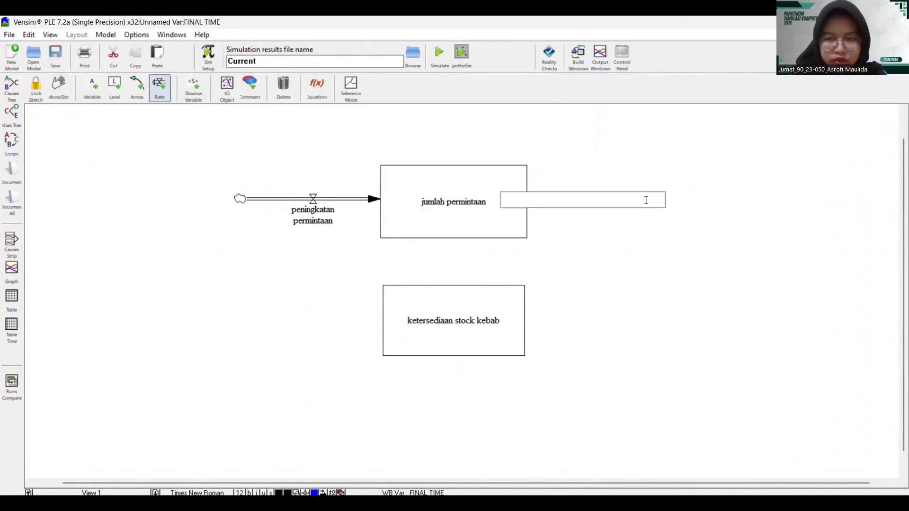
type("penurun")
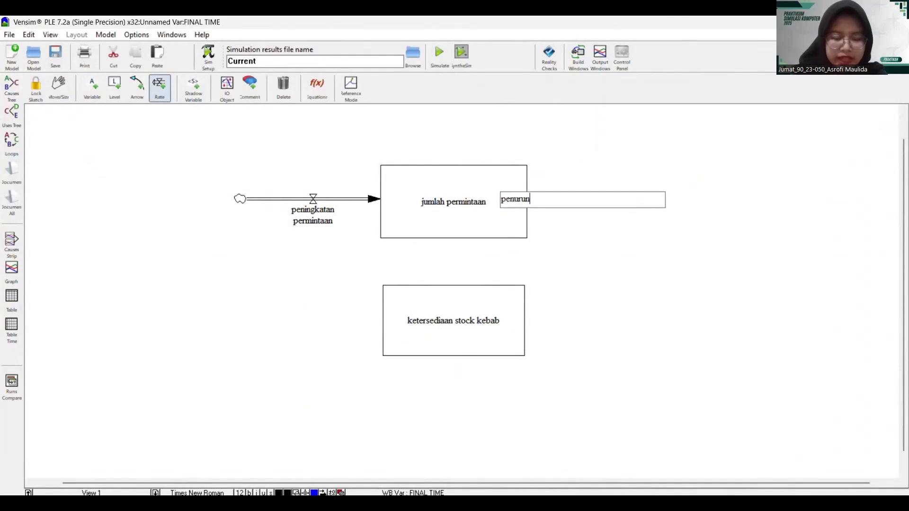
type("an permintaan")
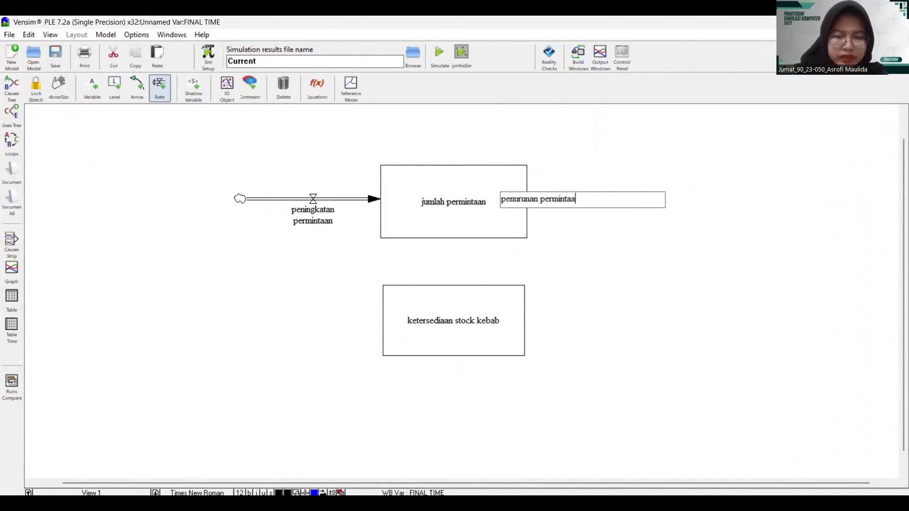
- Add an inflow rate "kebab hasil produksi" from a cloud into "ketersediaan stock kebab"
left_click(236, 319)
left_click(236, 319)
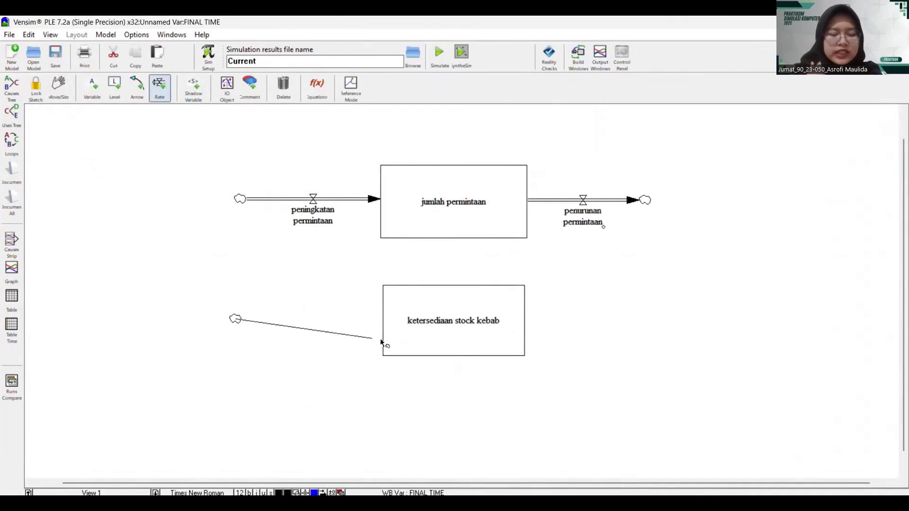
left_click(405, 320)
left_click(405, 321)
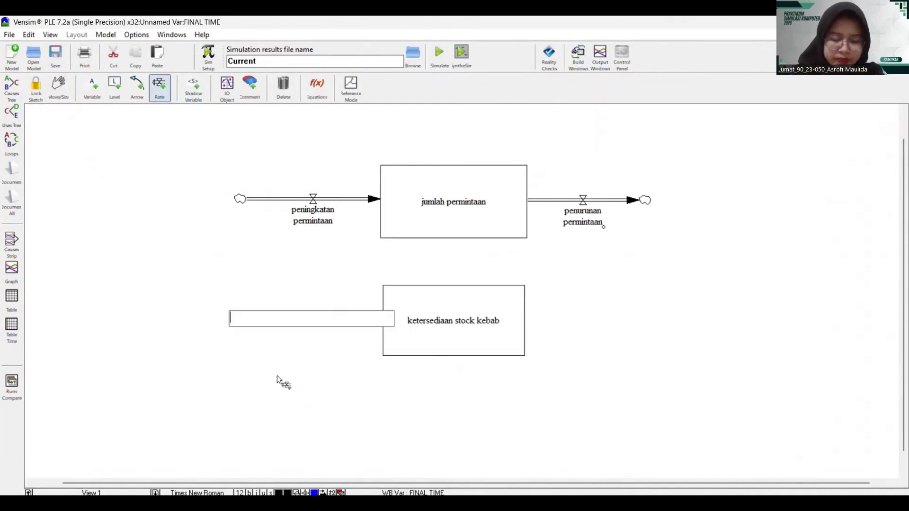
type("k")
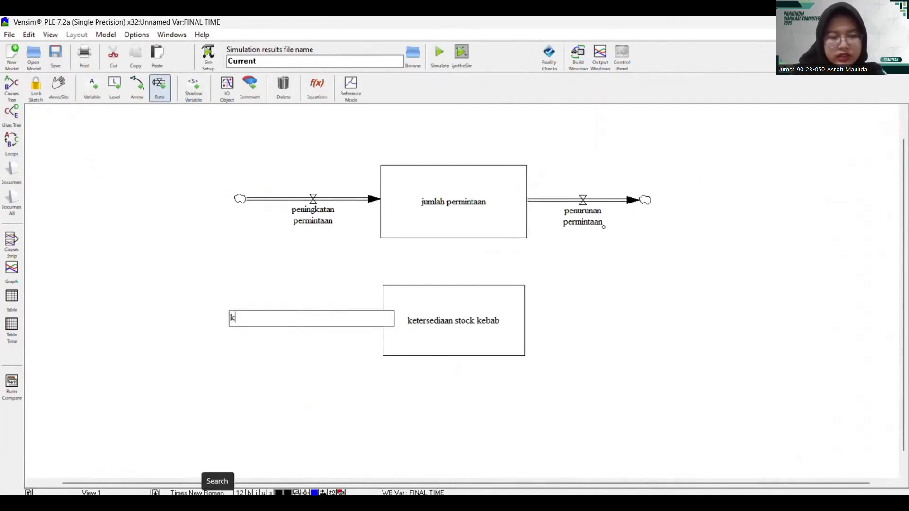
type("eb")
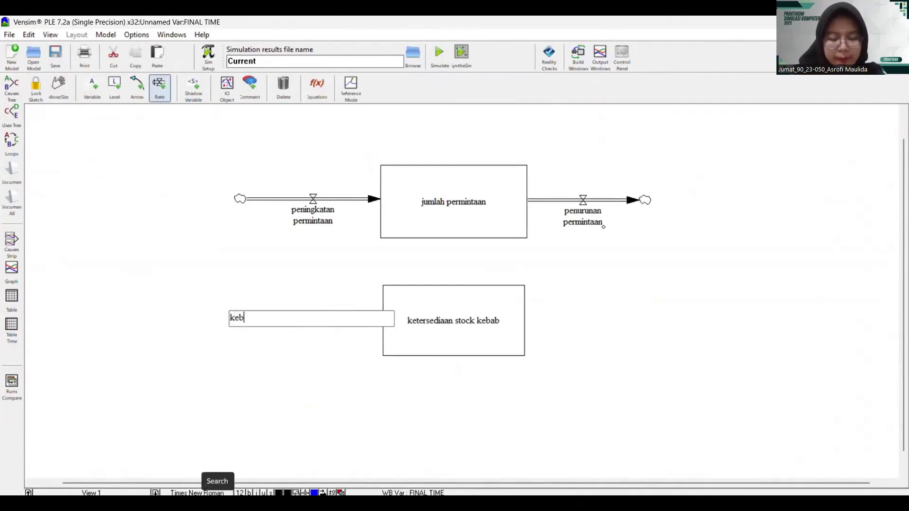
type("ab hasil p")
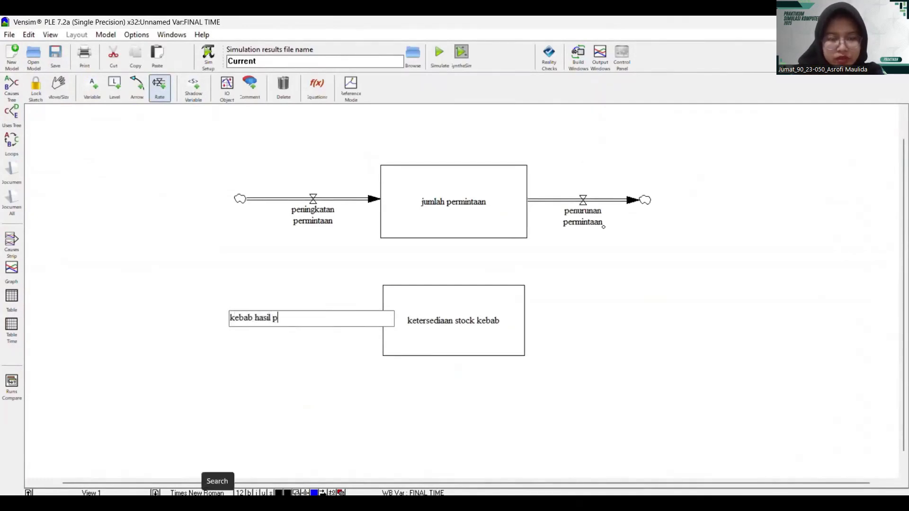
type("roduksi")
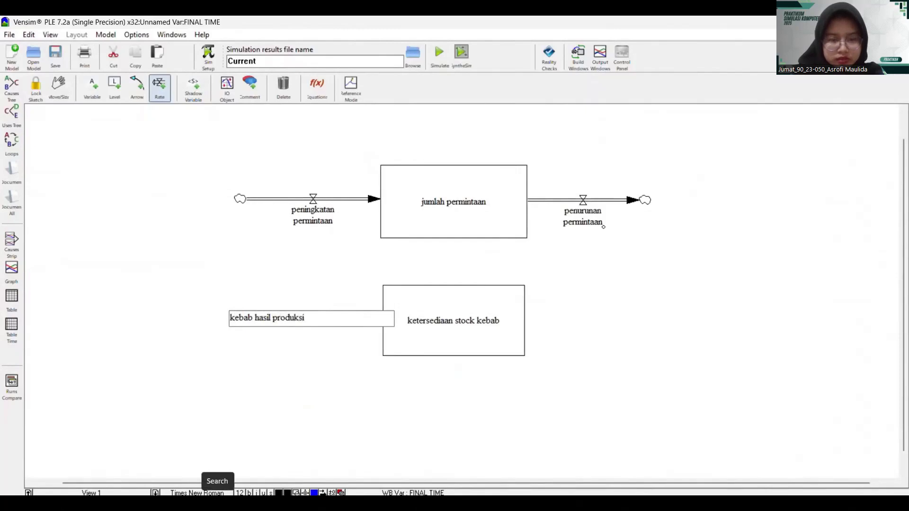
- Add an outflow rate "permintaan pelanggan" from the upper part of "ketersediaan stock kebab" to a cloud
left_click(497, 290)
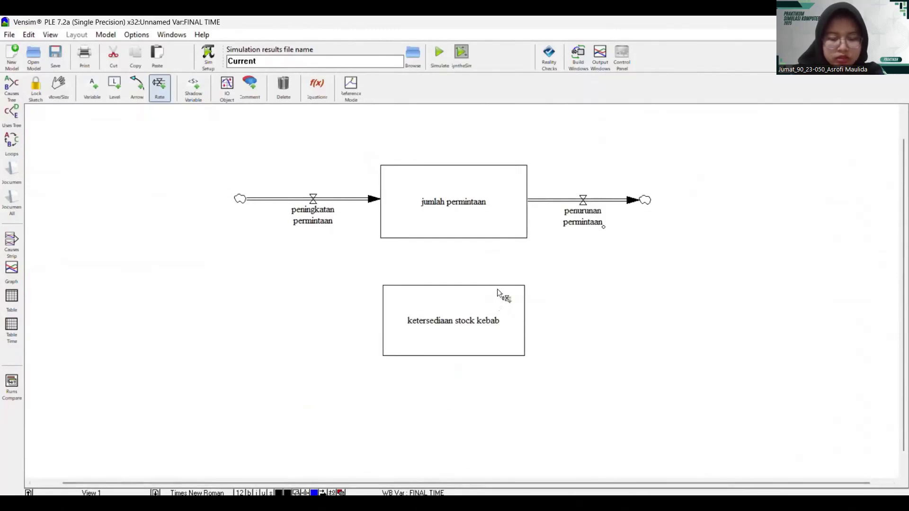
left_click(498, 290)
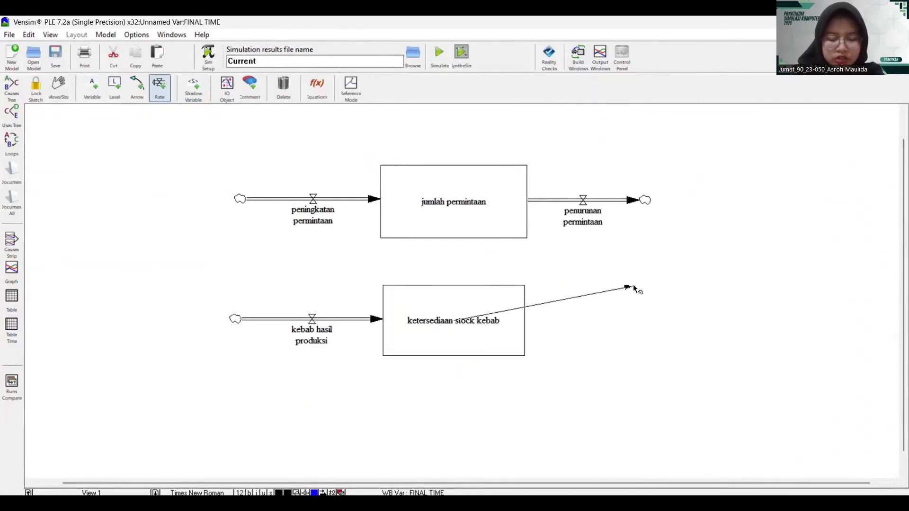
left_click(634, 288)
type("permi")
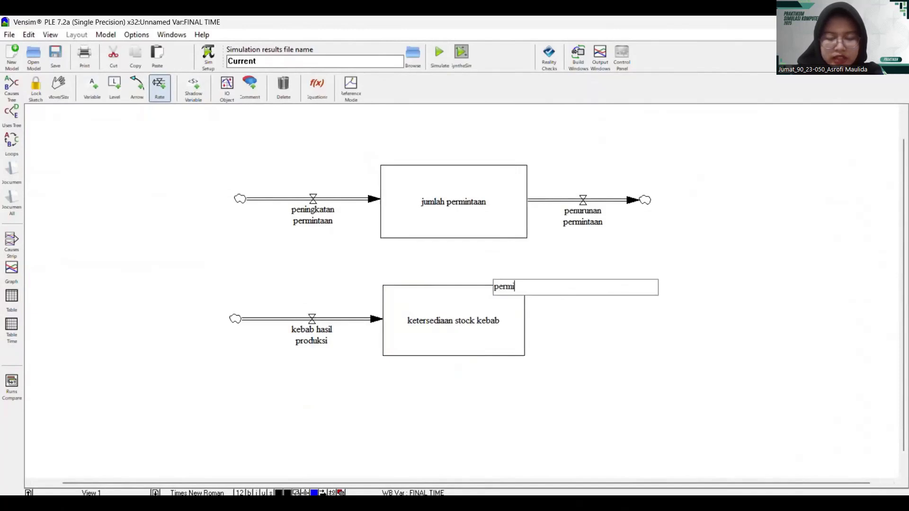
type("ntaan pelanggan")
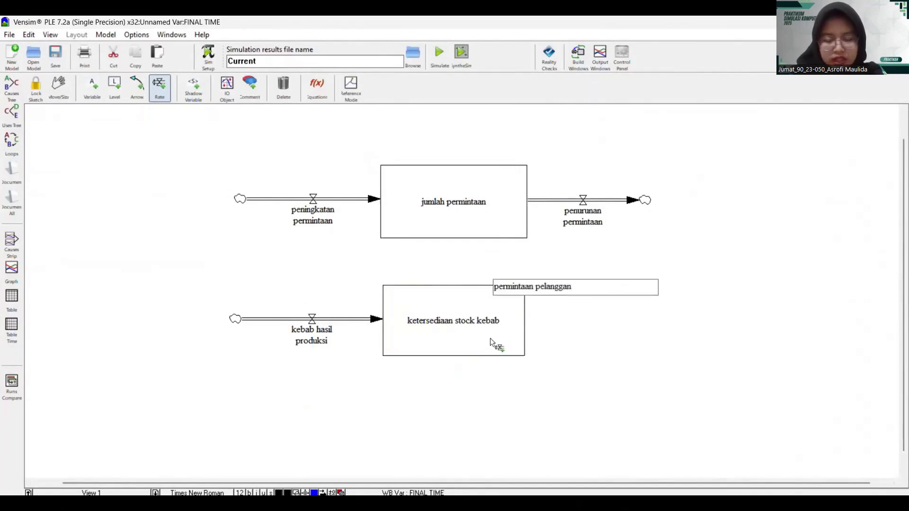
key("Return")
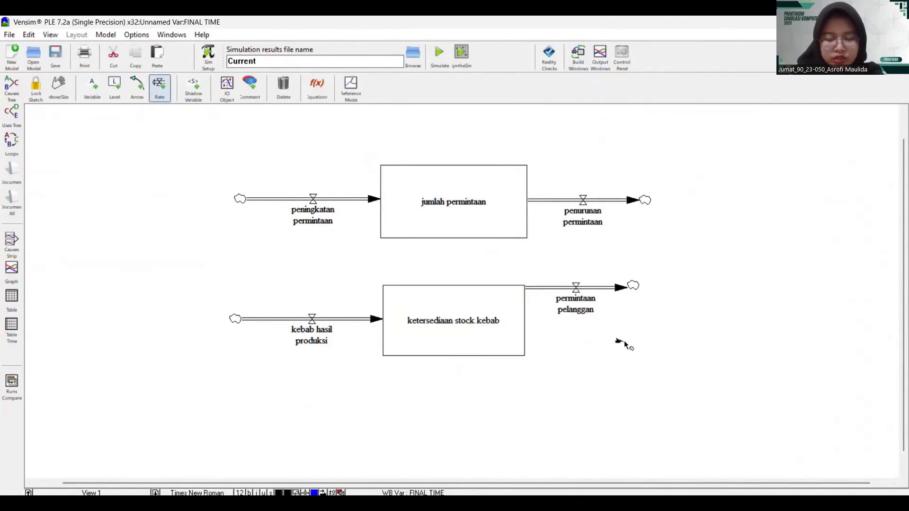
- Add a second outflow rate "kebab kedaluarsa di gudang" from the lower part of "ketersediaan stock kebab" to a cloud
left_click(639, 348)
type("keb")
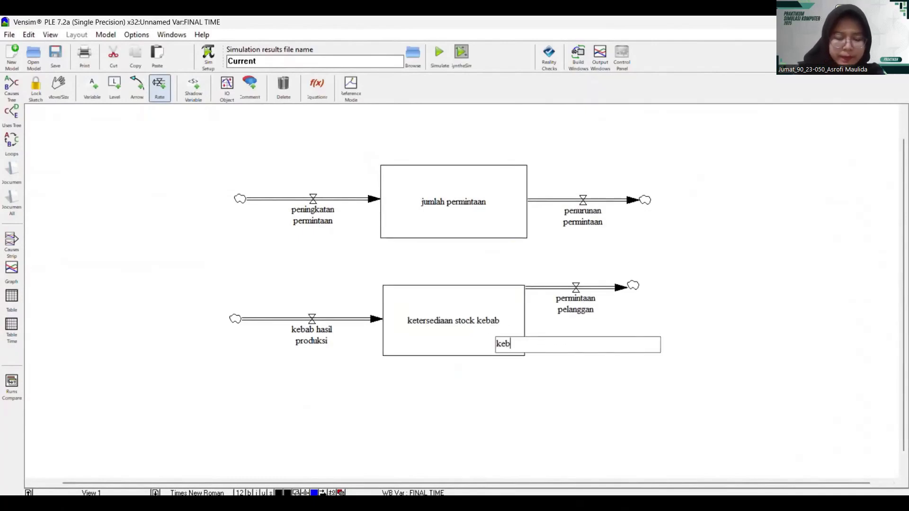
type("ab kedaluar")
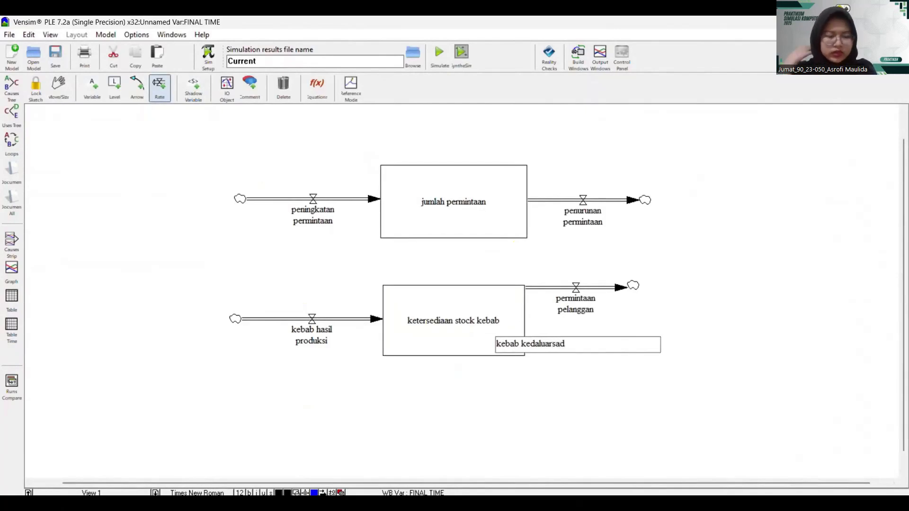
type("sa di")
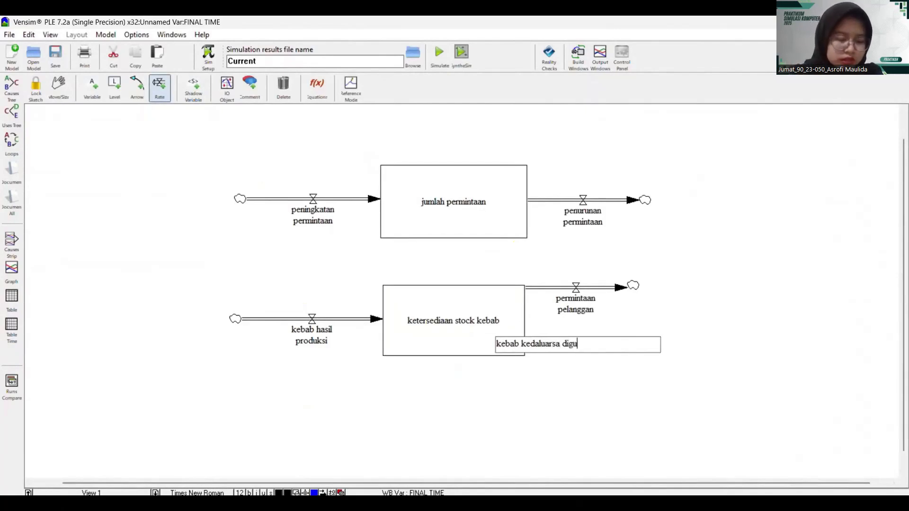
type(" gudang")
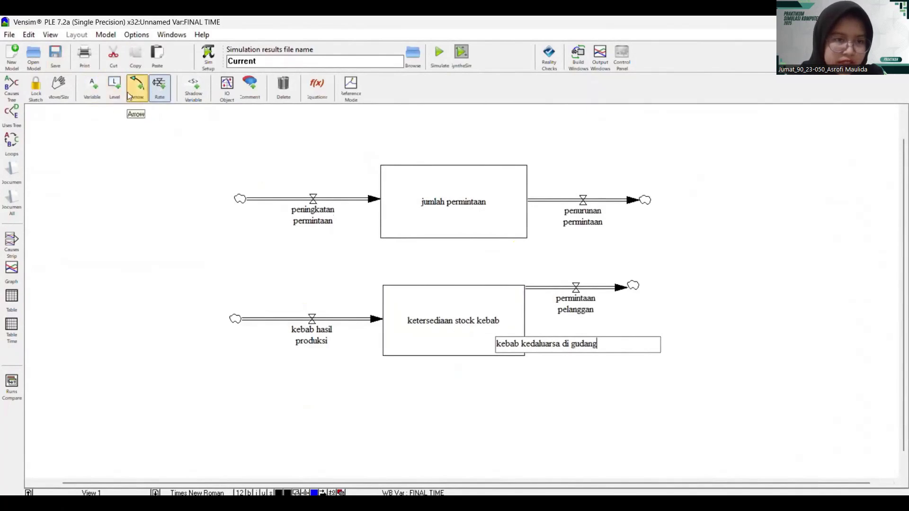
- Add a variable "pesentase peningkatan permintaan" above and left of the "peningkatan permintaan" inflow
left_click(92, 87)
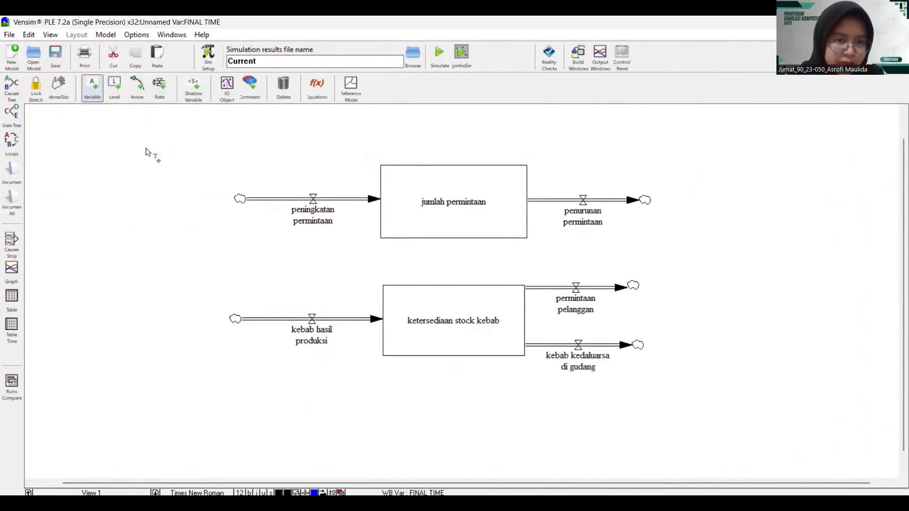
left_click(133, 149)
type("p")
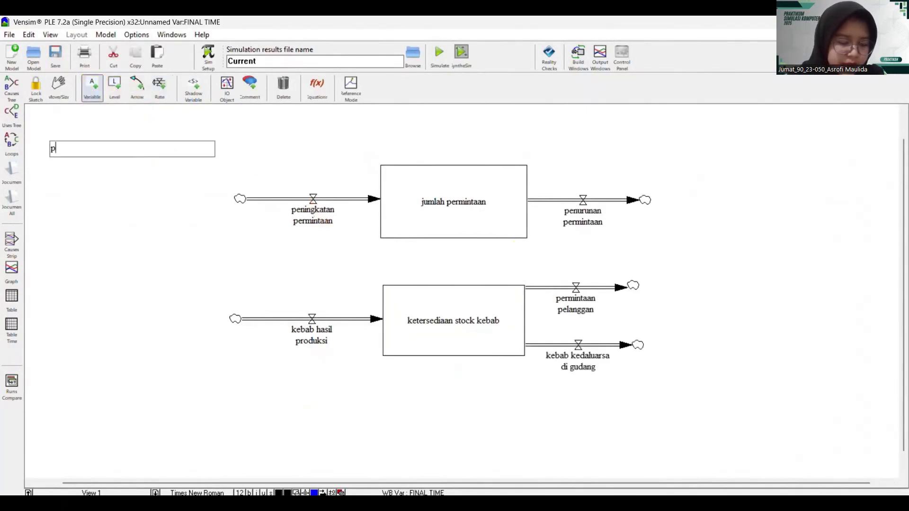
type("esentase peni")
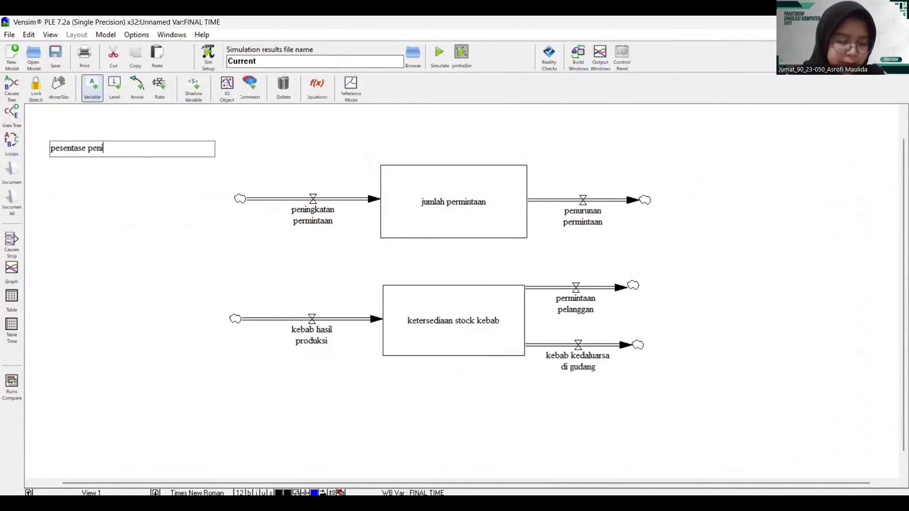
type("ngkatan ")
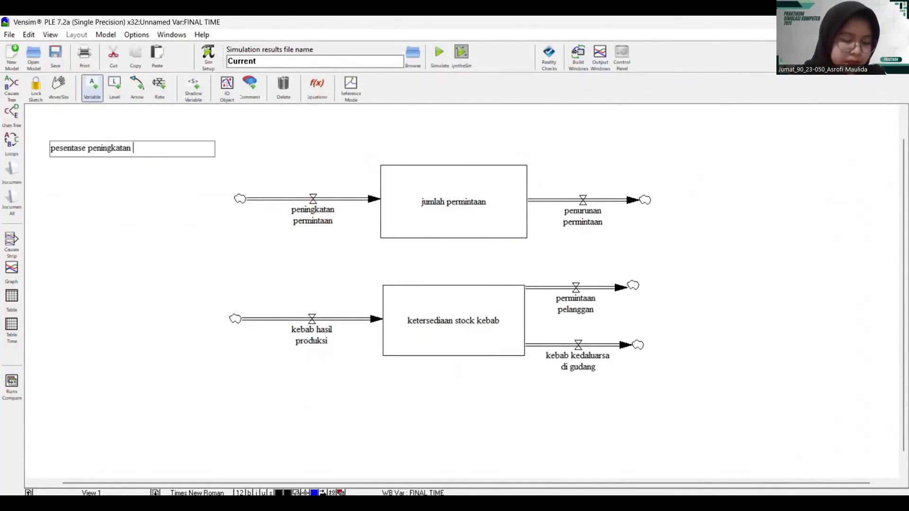
type("permintaan")
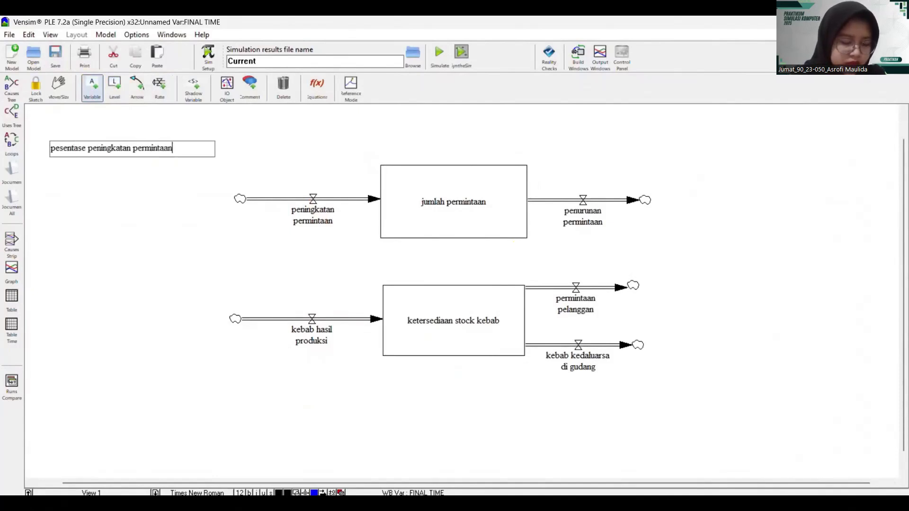
- Add a variable "presentase penurunan permintaan" above and right of the "penurunan permintaan" outflow
left_click(744, 163)
type("presen")
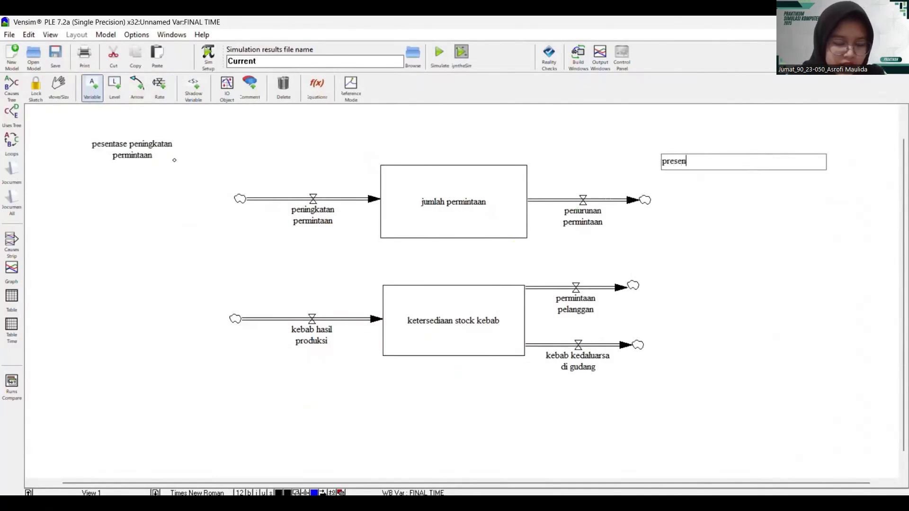
type("tase ")
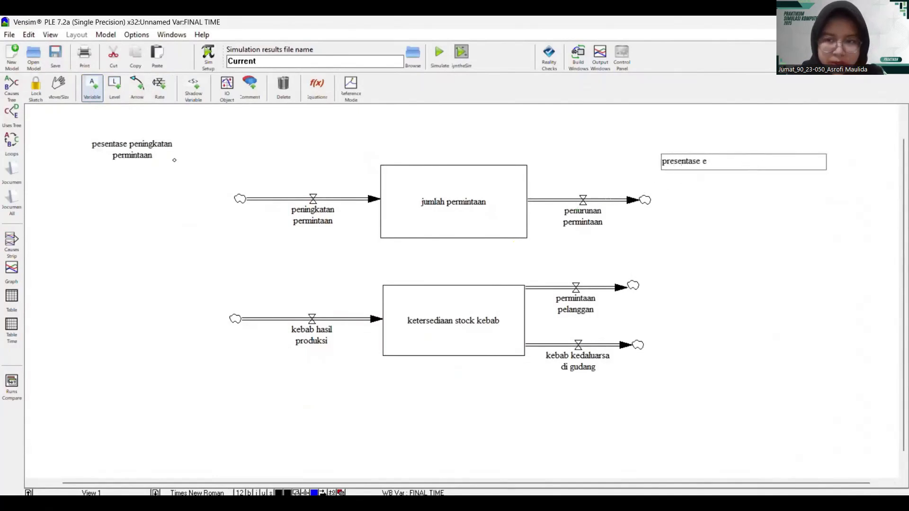
type("penurunan p")
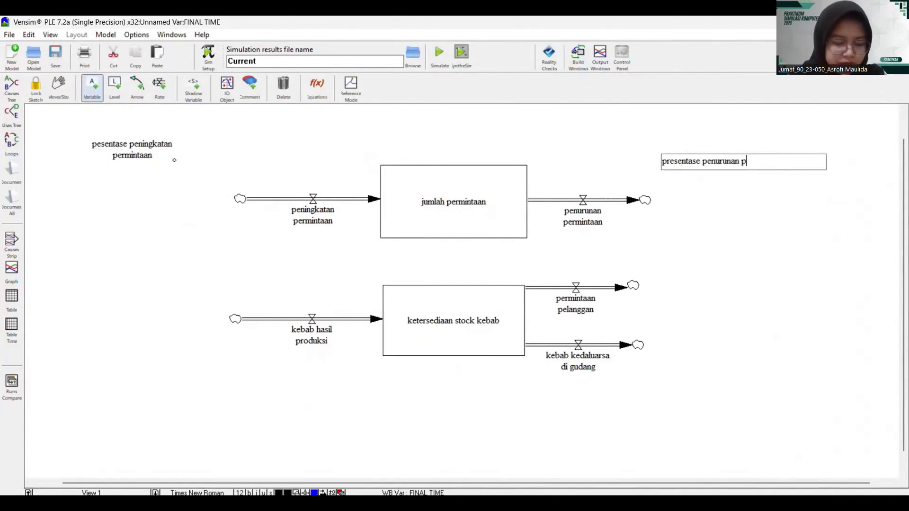
type("ermintaan")
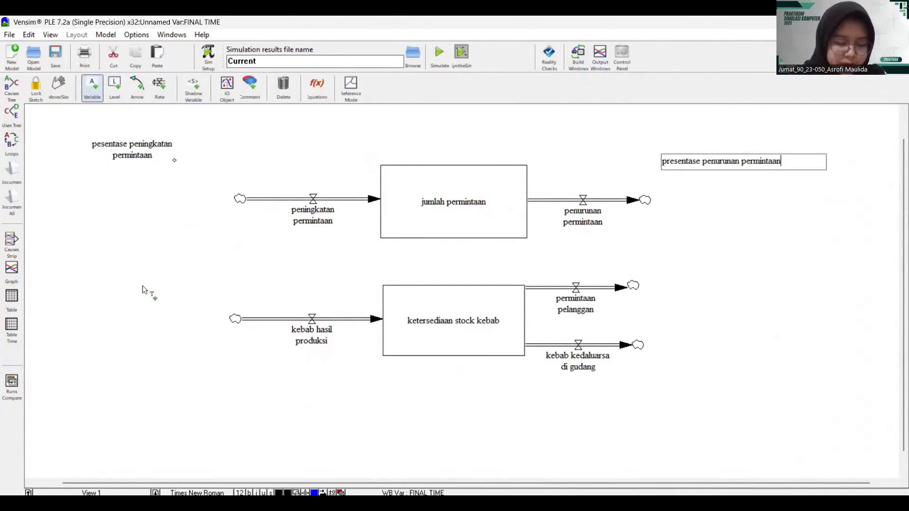
- Add a variable "jumlah maksimal produksi" above and left of the "kebab hasil produksi" inflow
left_click(104, 266)
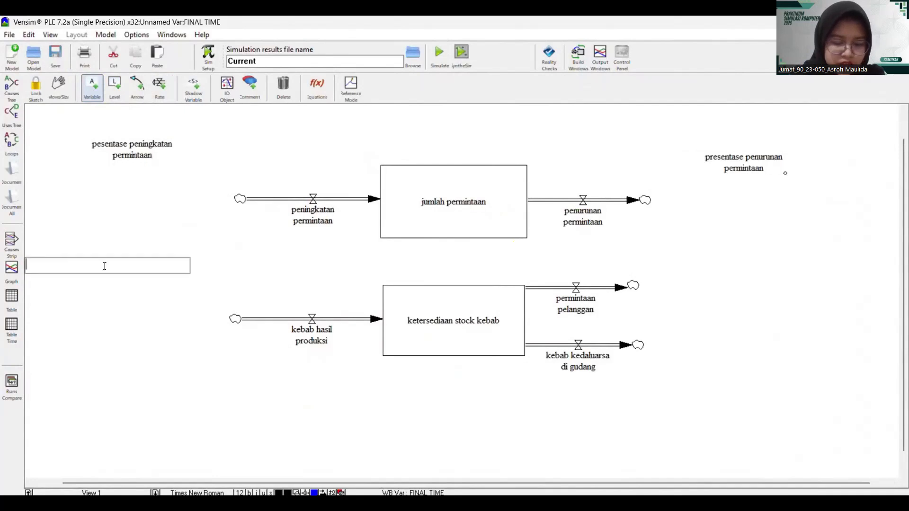
type("jumlah ")
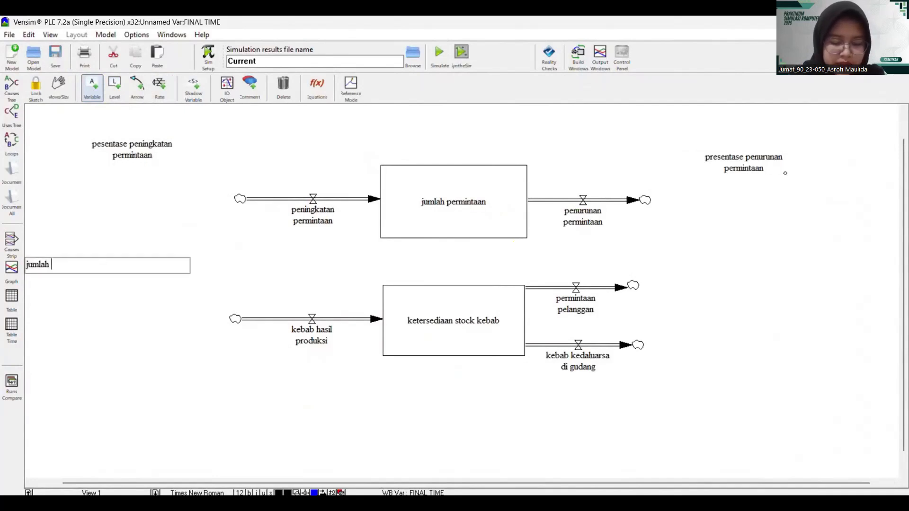
type("maksimal pro")
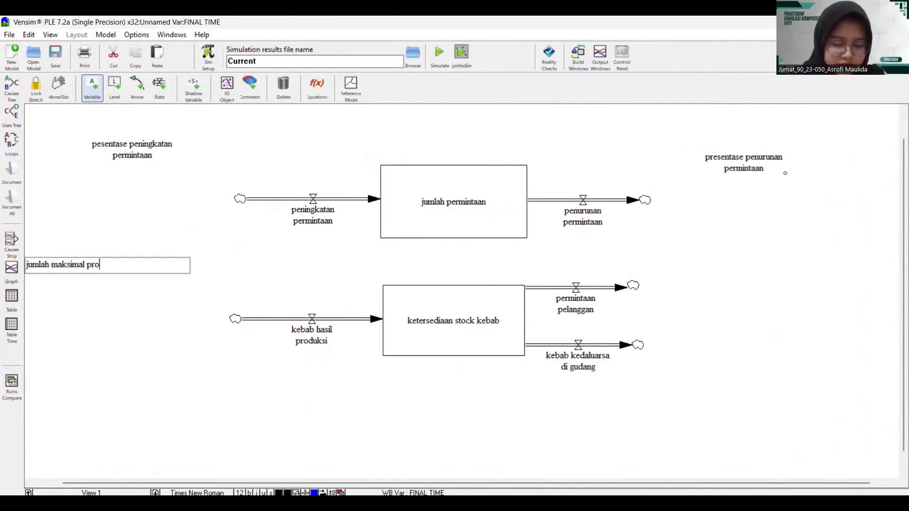
type("duksi")
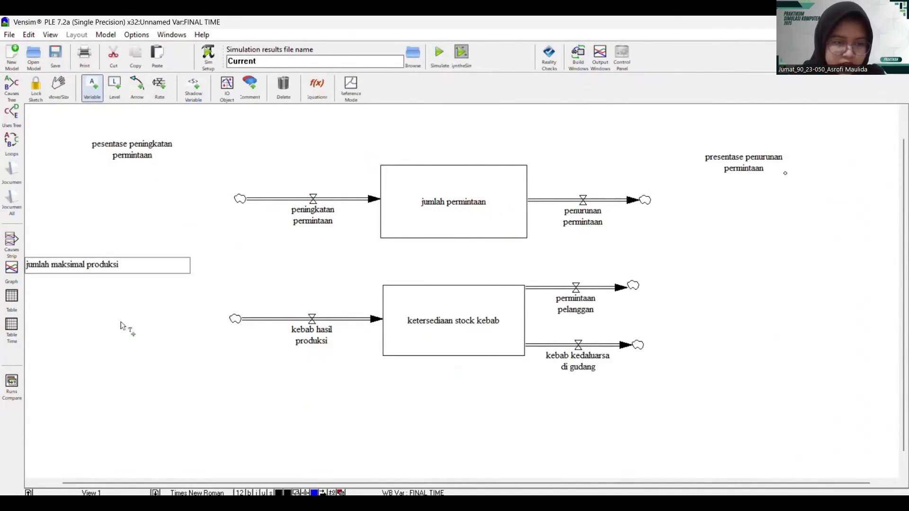
- Add a variable "presentase keberhasilan produksi" below and left of the "kebab hasil produksi" inflow
left_click(138, 375)
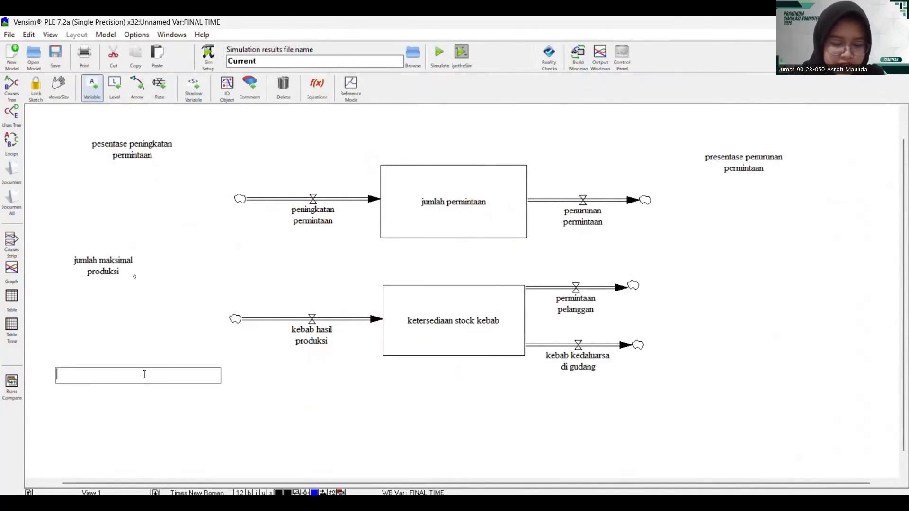
type("presentase")
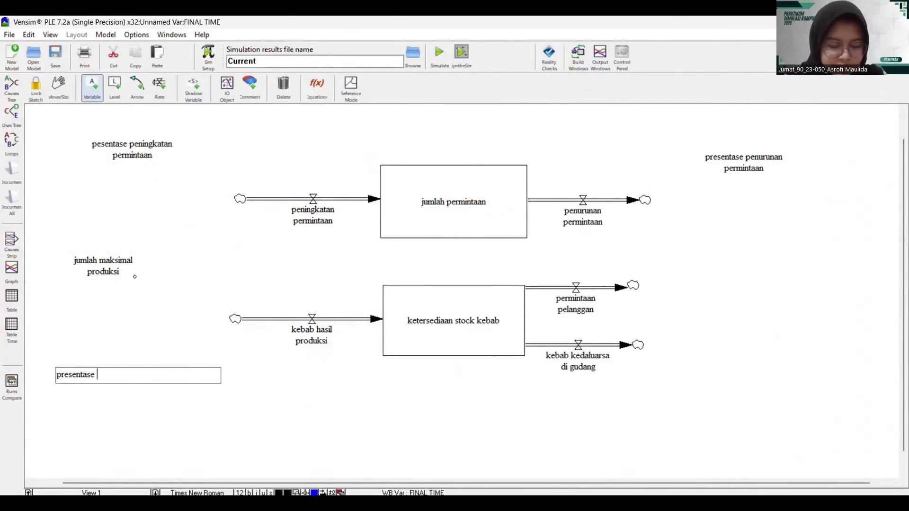
type(" k")
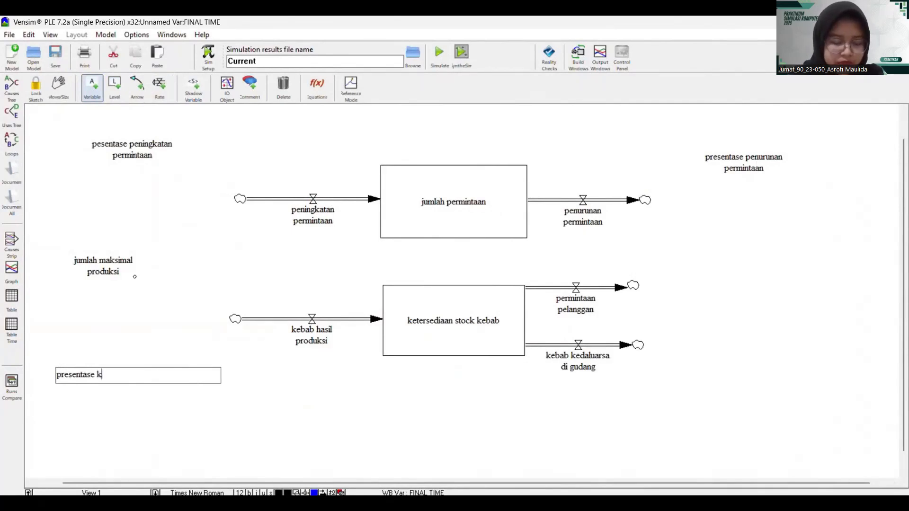
type("rberhas")
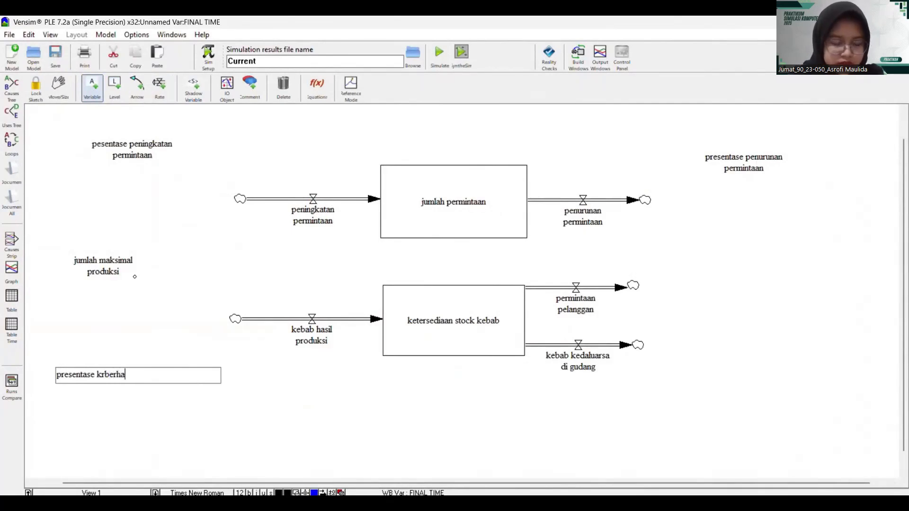
key("BackSpace")
key("BackSpace")
key("BackSpace")
key("BackSpace")
key("BackSpace")
key("BackSpace")
type("en")
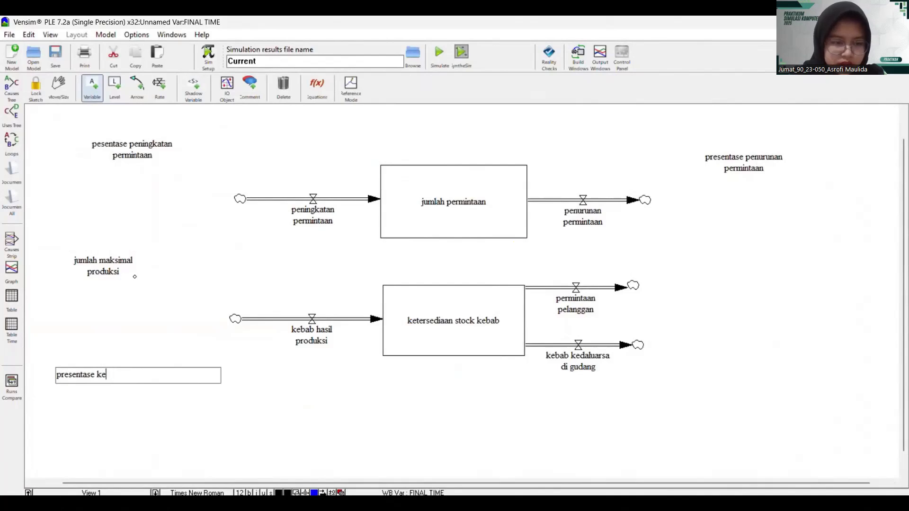
type("raasilan produksi")
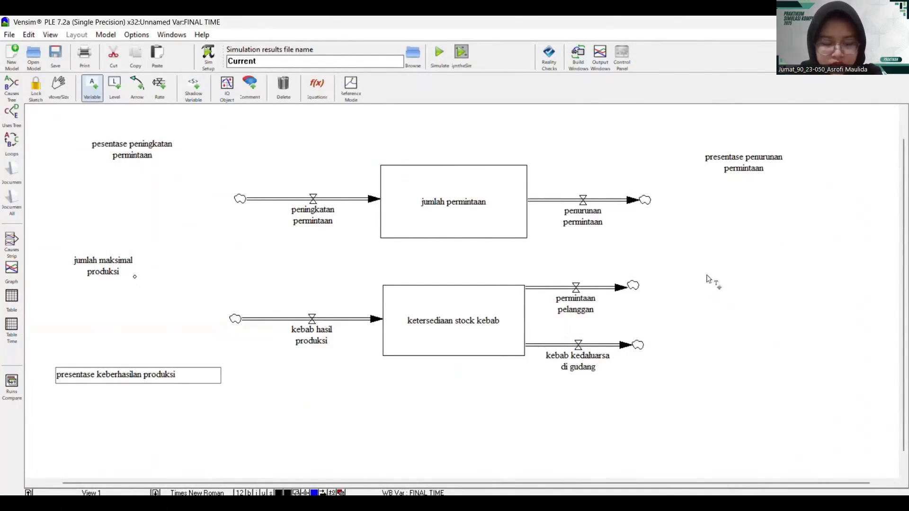
- Add a variable "presentase kebab kedaluarsa" below and right of the "kebab kedaluarsa di gudang" outflow
left_click(698, 393)
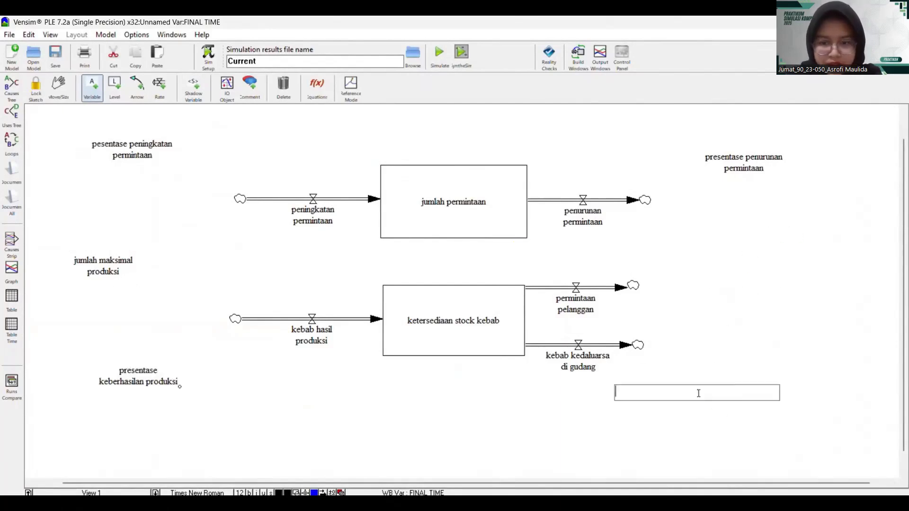
type("presenta")
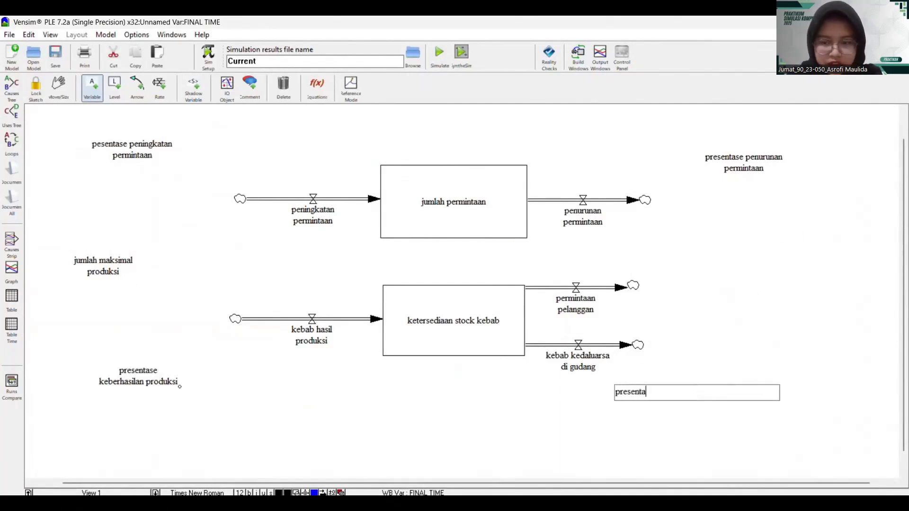
type("se kebab k")
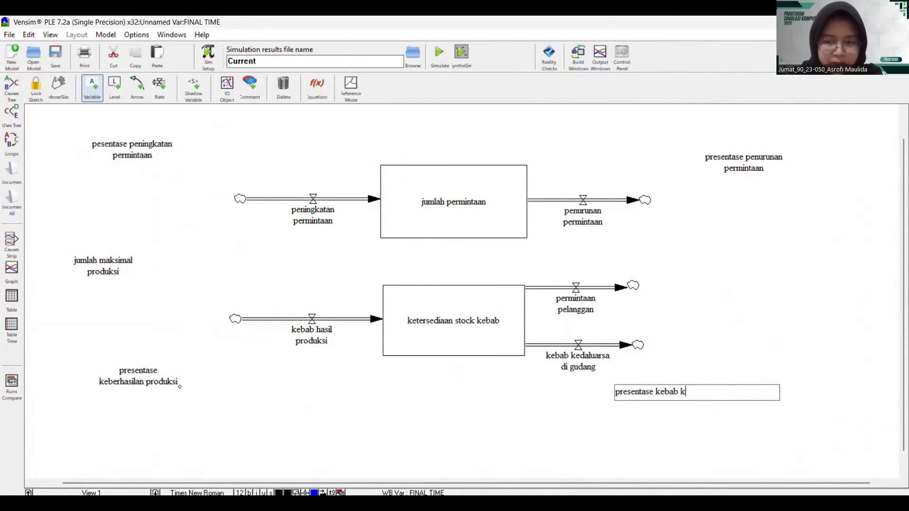
type("edaluarsa")
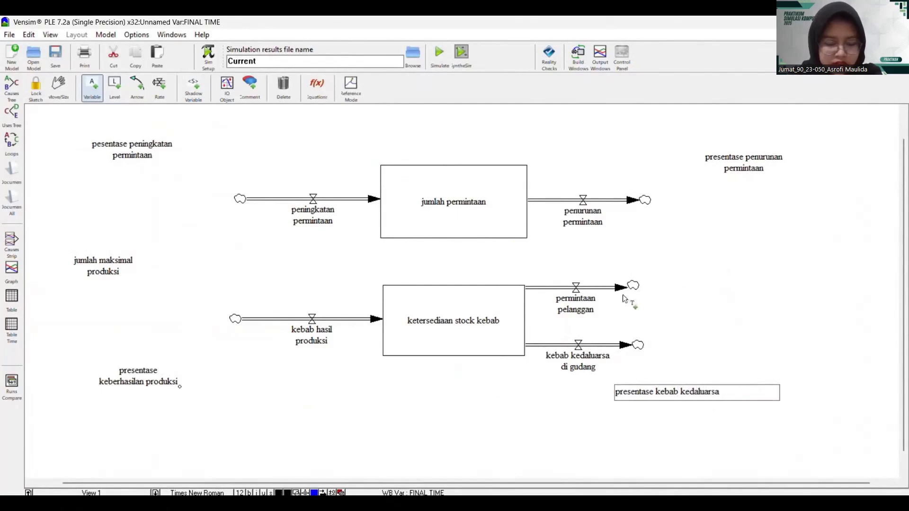
- Add a variable "rasio permintaan tahunan" above and right of the "permintaan pelanggan" outflow
left_click(717, 267)
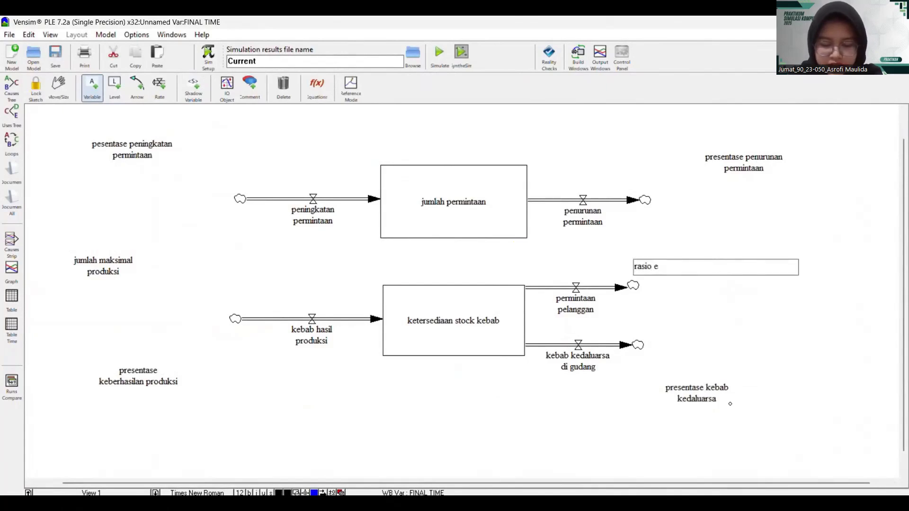
type("rasio permi")
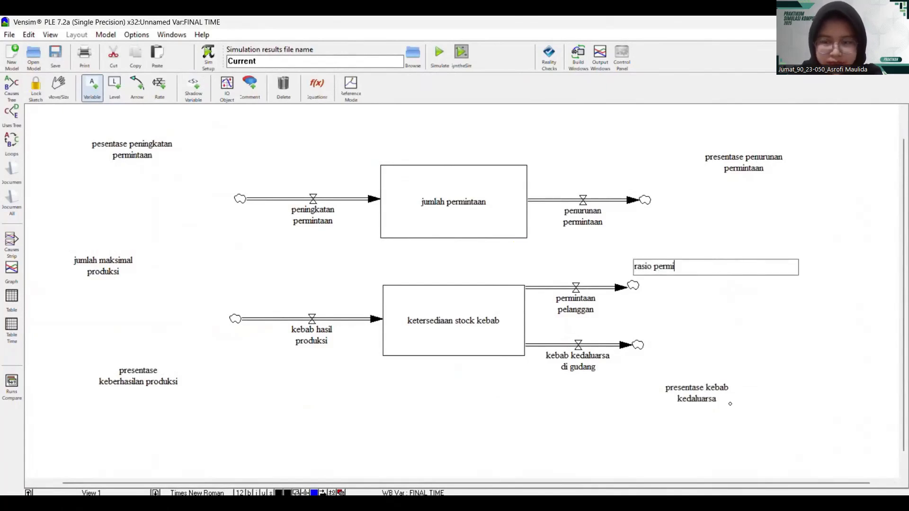
type("ntaan tahunan")
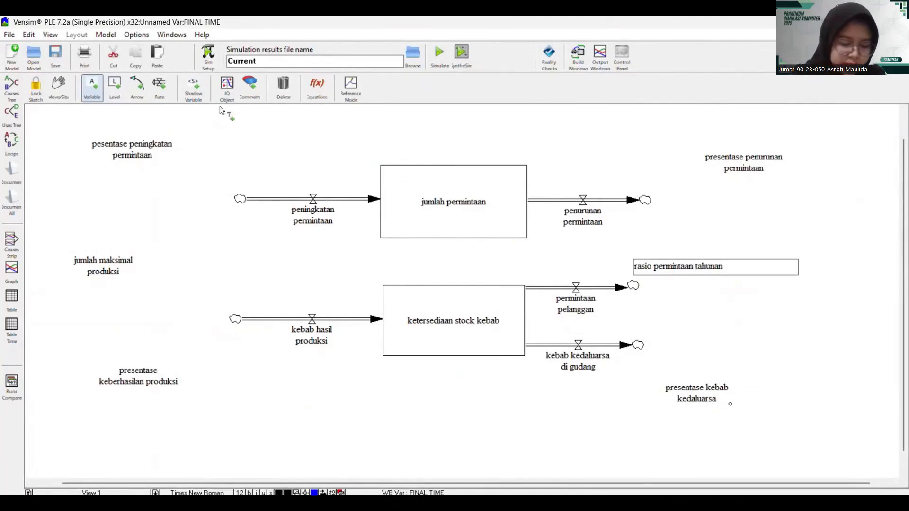
- Move "jumlah maksimal produksi" slightly right and "presentase keberhasilan produksi" slightly down so they line up beneath "pesentase peningkatan permintaan"
left_click(58, 87)
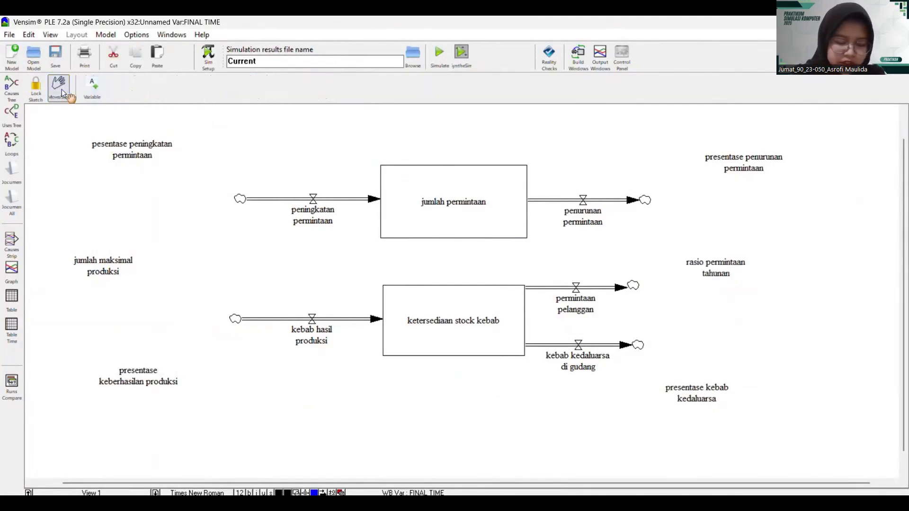
left_click(118, 269)
left_click_drag(118, 270, 141, 270)
left_click(151, 379)
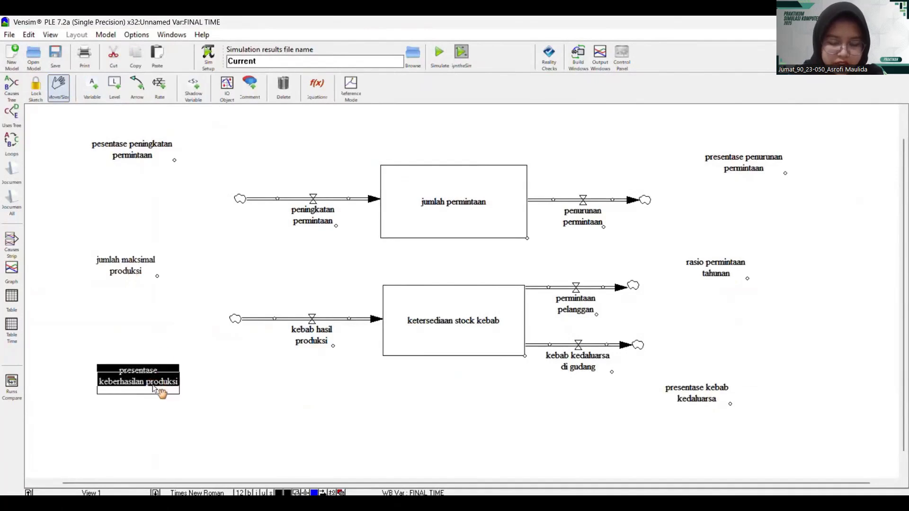
left_click_drag(143, 388, 141, 403)
- Reposition "presentase penurunan permintaan", "rasio permintaan tahunan" and "presentase kebab kedaluarsa" into one vertical column beside the outflows
left_click_drag(759, 168, 739, 149)
left_click(728, 267)
left_click_drag(729, 268, 735, 262)
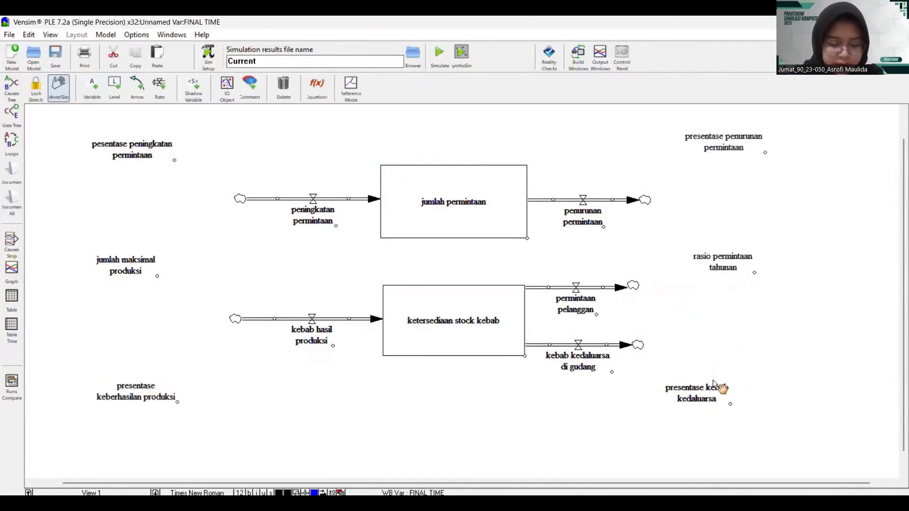
left_click(711, 395)
left_click_drag(711, 398, 742, 396)
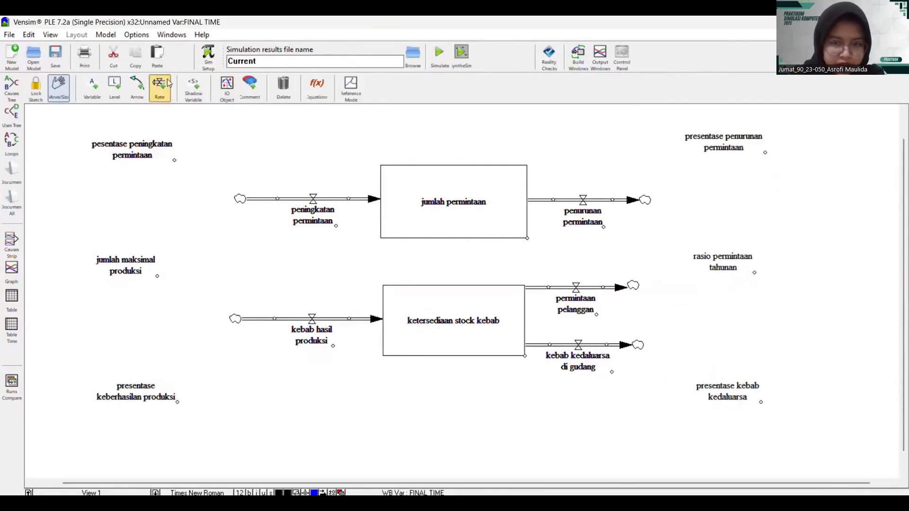
- Draw a curved arrow from "pesentase peningkatan permintaan" to the valve of the "peningkatan permintaan" inflow
left_click(143, 95)
left_click(138, 89)
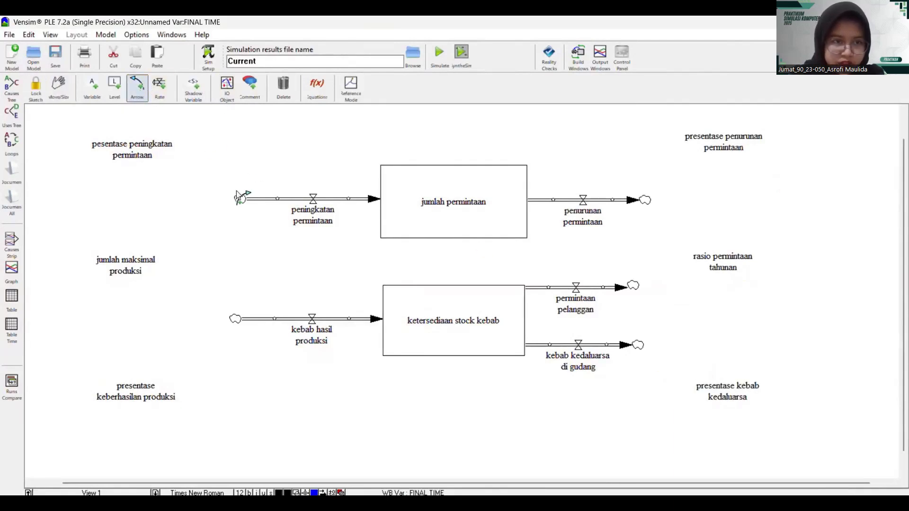
left_click(145, 148)
left_click(245, 146)
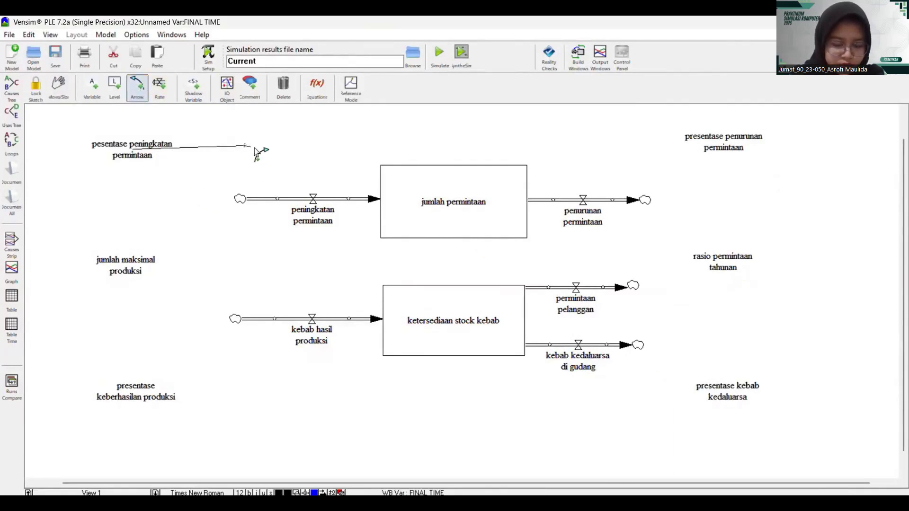
left_click(311, 196)
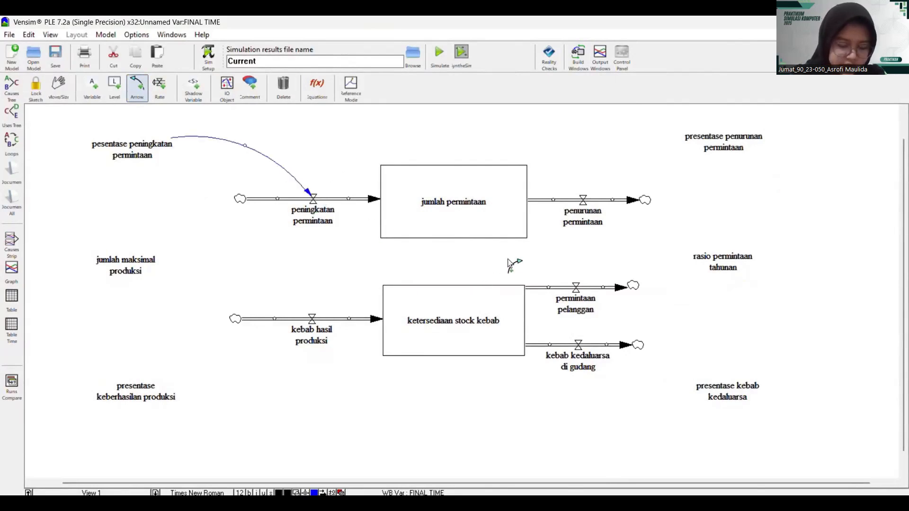
- Draw an upward-arching arrow from the "jumlah permintaan" stock to the "peningkatan permintaan" valve, and start another arrow from the same stock
left_click(426, 196)
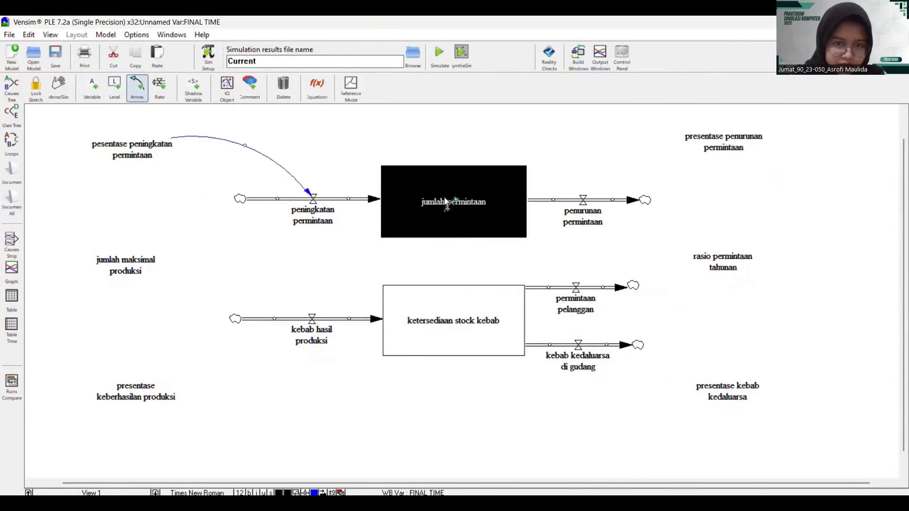
left_click(370, 129)
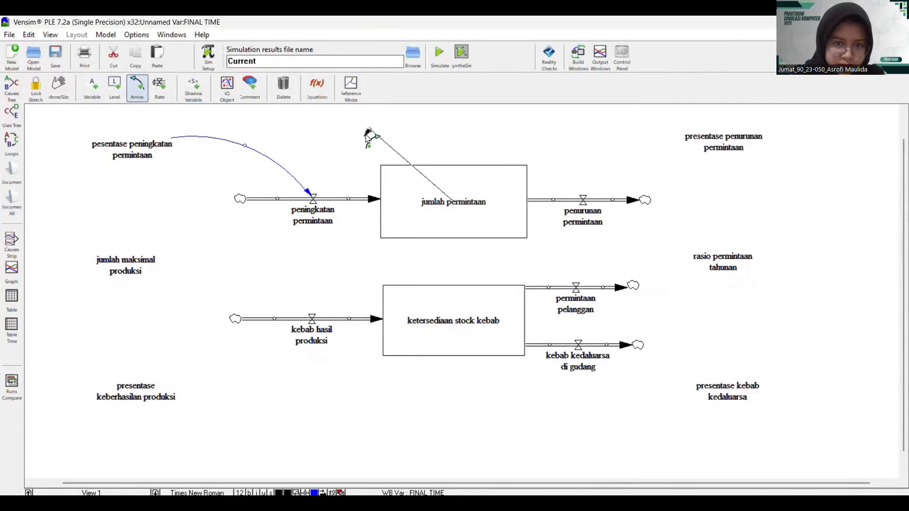
left_click(314, 197)
left_click(464, 200)
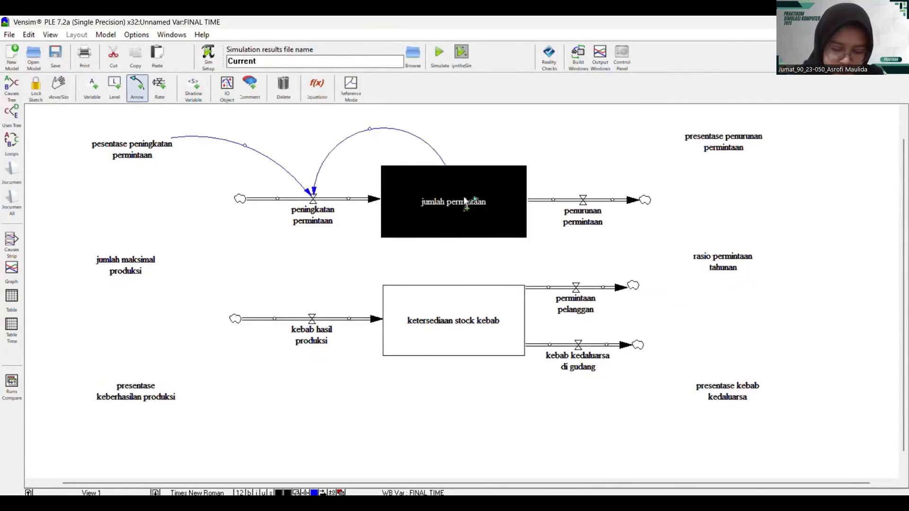
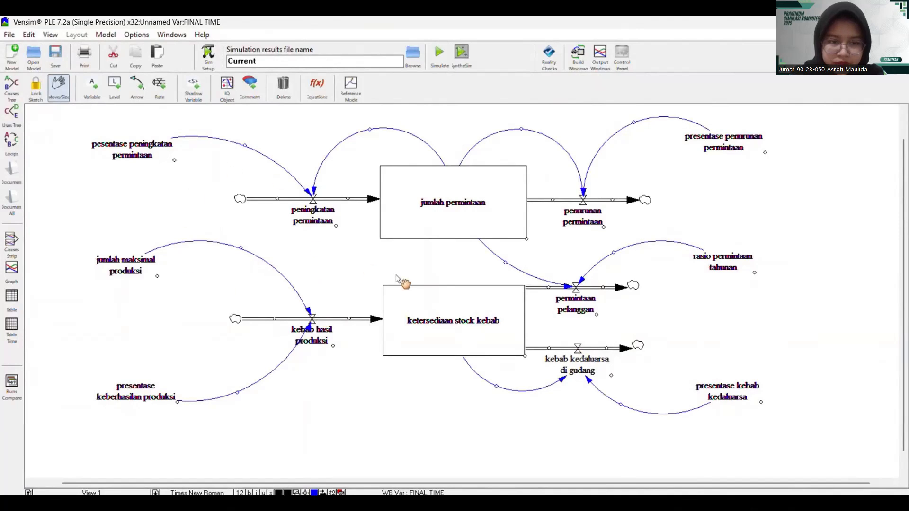
- Examine the causes tree of the "ketersediaan stock kebab" stock in an enlarged window without saving the sketch, and close it
left_click(453, 319)
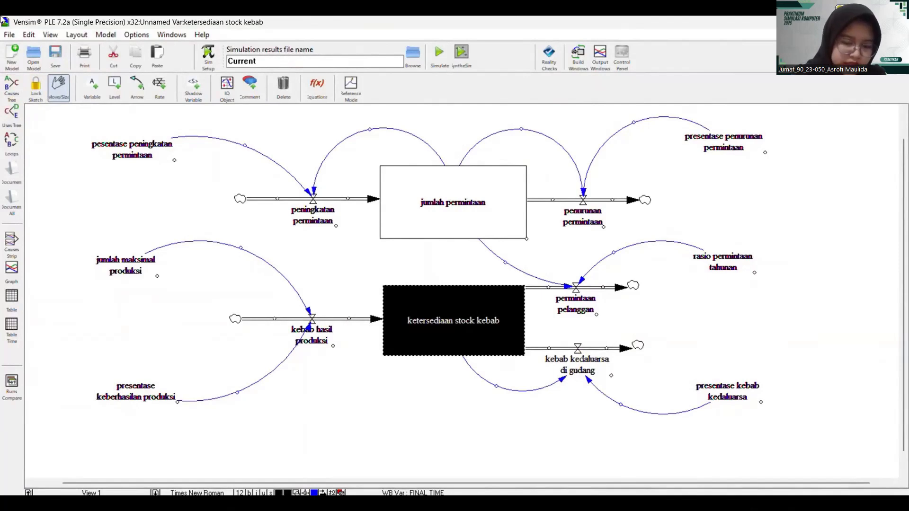
left_click(13, 94)
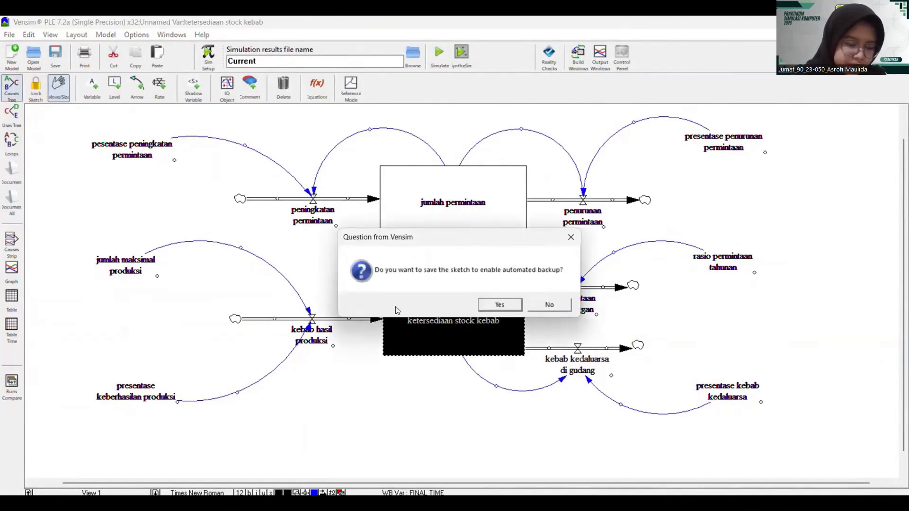
left_click(549, 305)
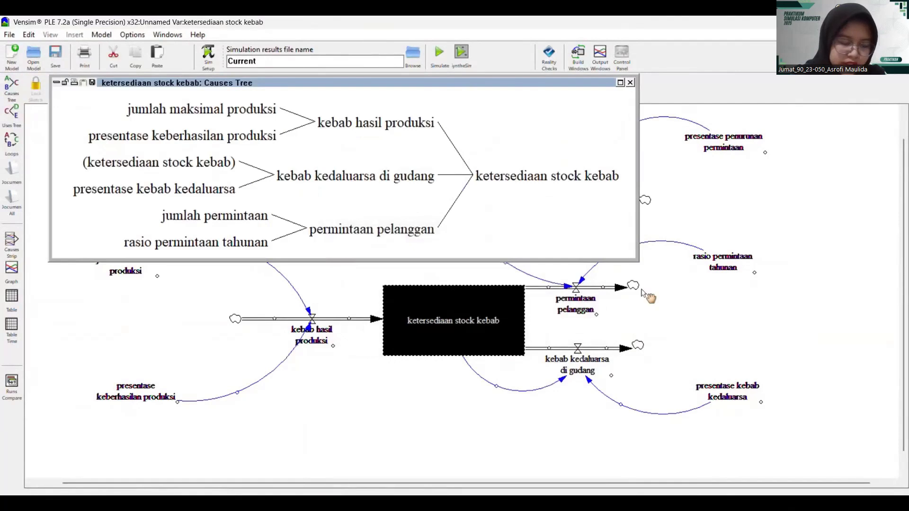
left_click_drag(636, 256, 696, 327)
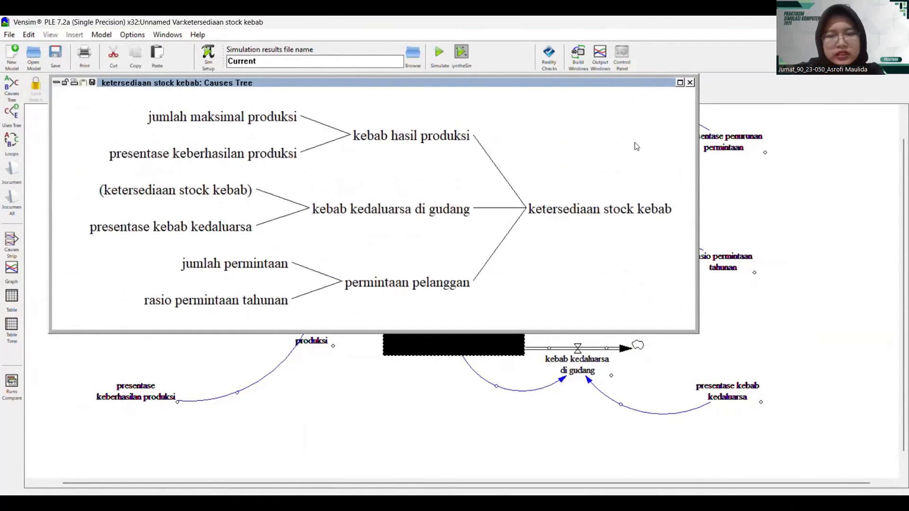
left_click(690, 82)
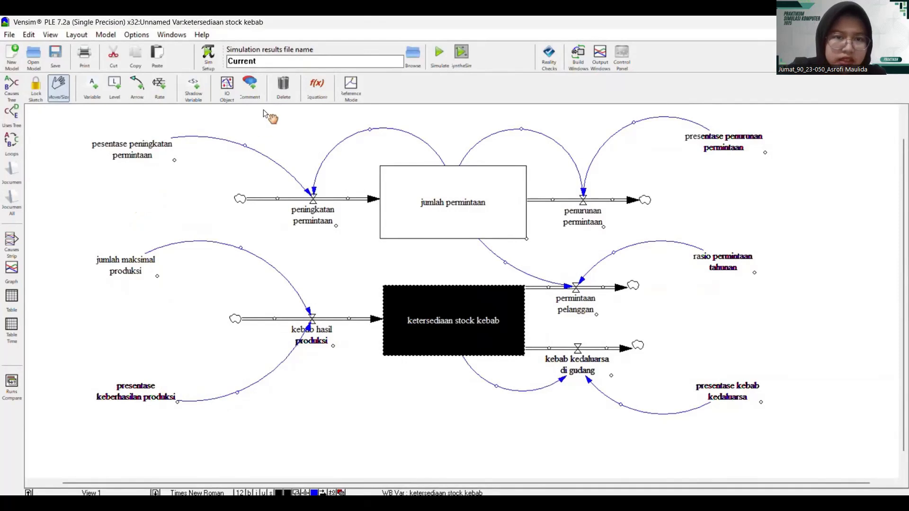
- Define the "jumlah permintaan" stock with units "unit" and an initial value of 3000
left_click(316, 85)
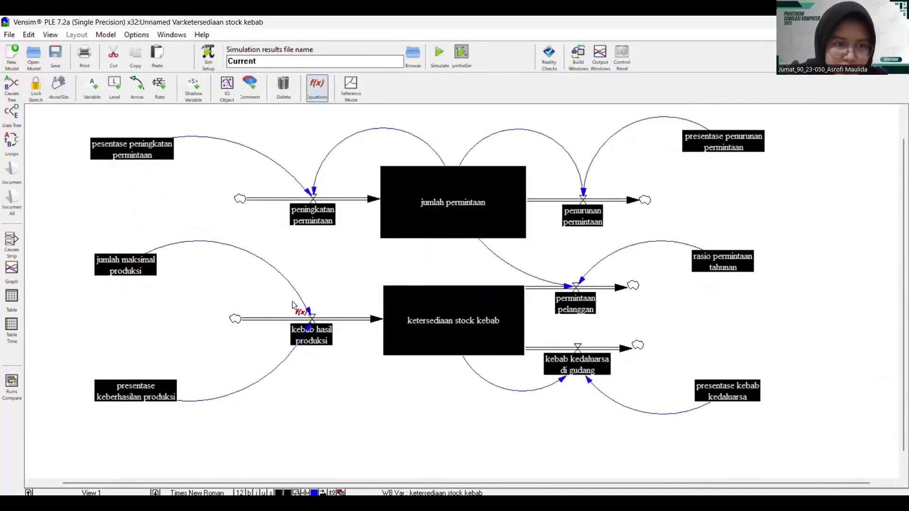
left_click(449, 208)
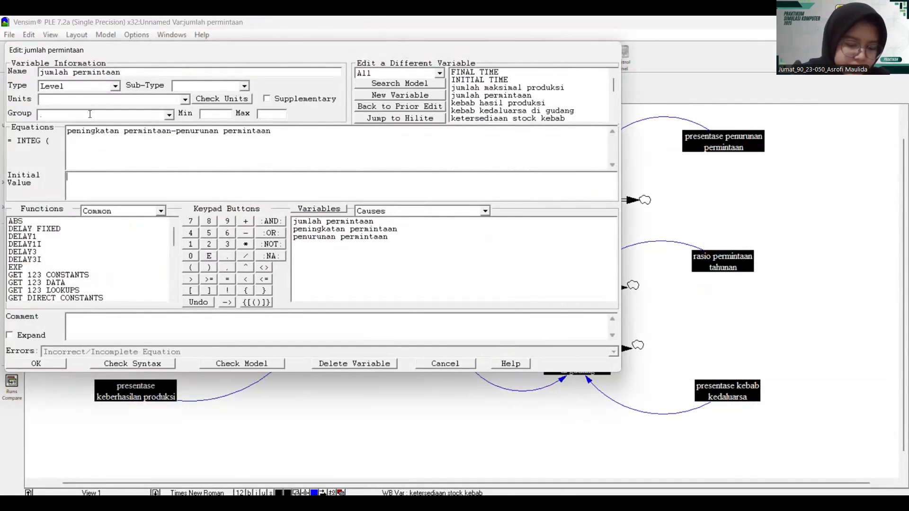
left_click(60, 99)
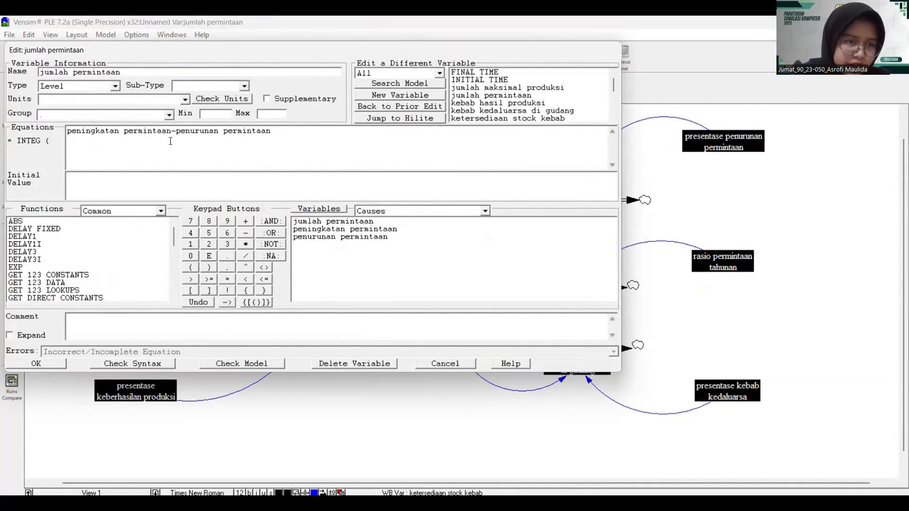
type("unit")
left_click(160, 182)
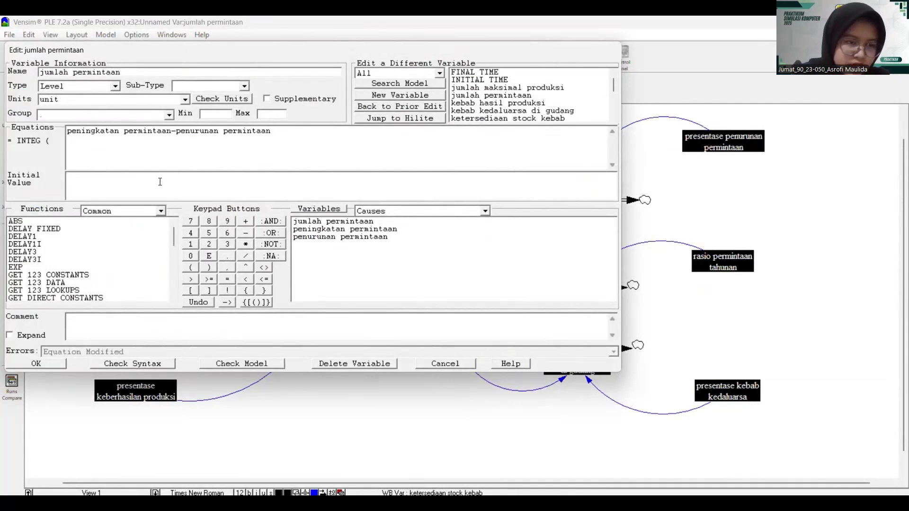
type("3000")
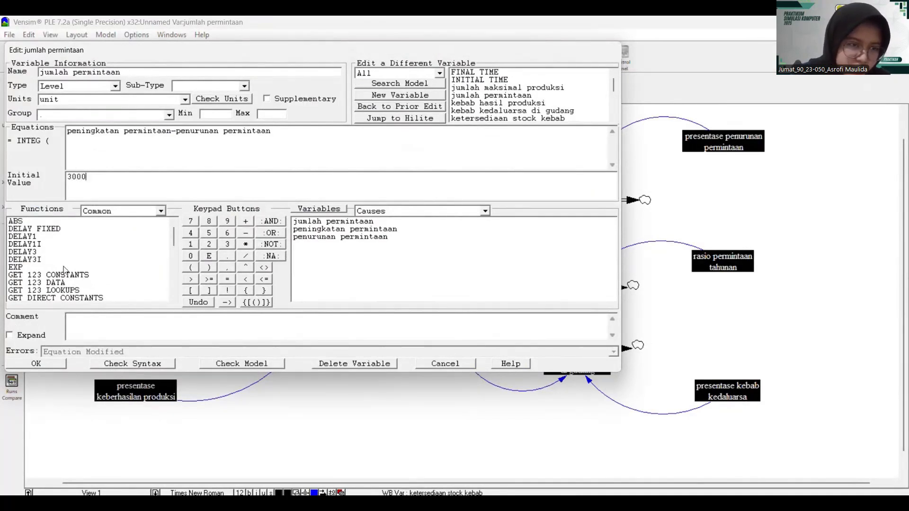
left_click(41, 363)
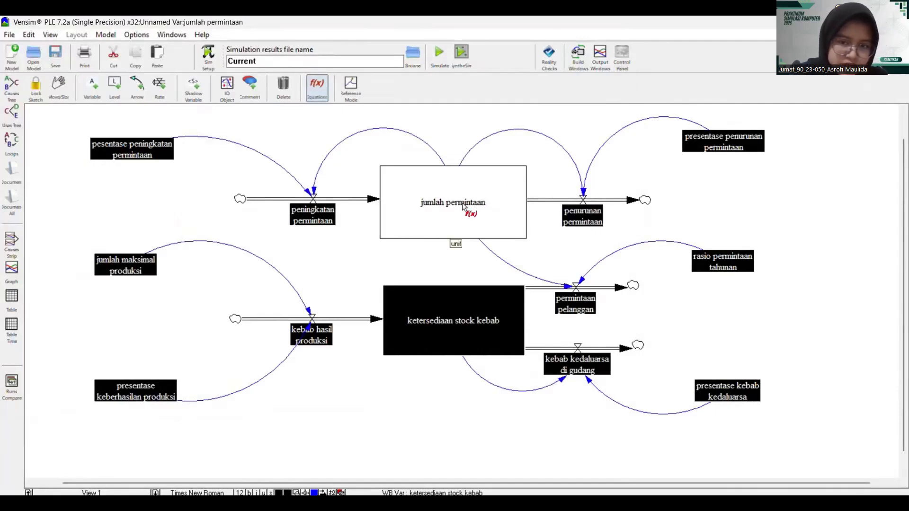
- Define the "peningkatan permintaan" flow as jumlah permintaan*pesentase peningkatan permintaan, with units "unit/year"
left_click(310, 211)
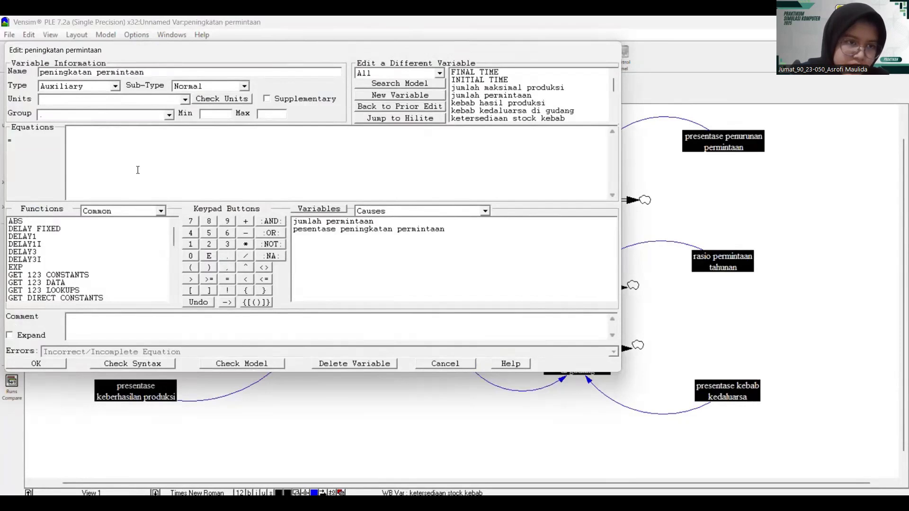
left_click(364, 221)
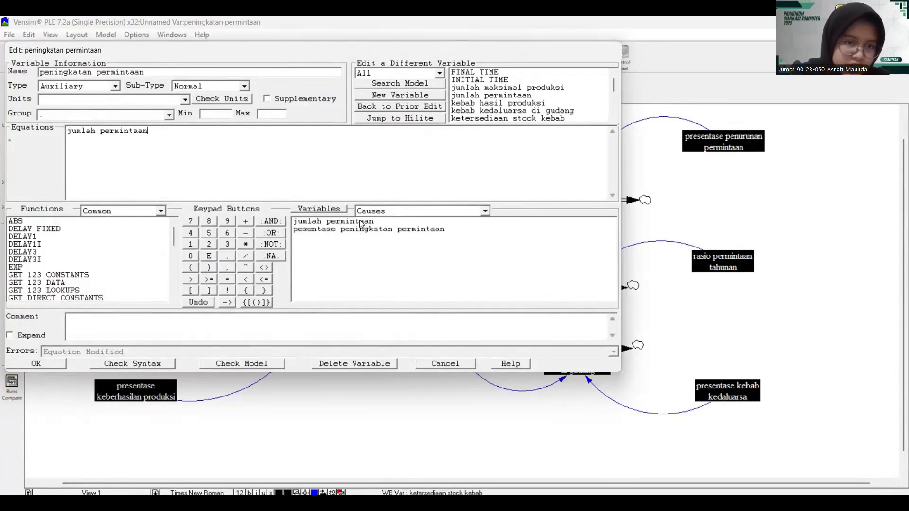
left_click(246, 243)
left_click(316, 229)
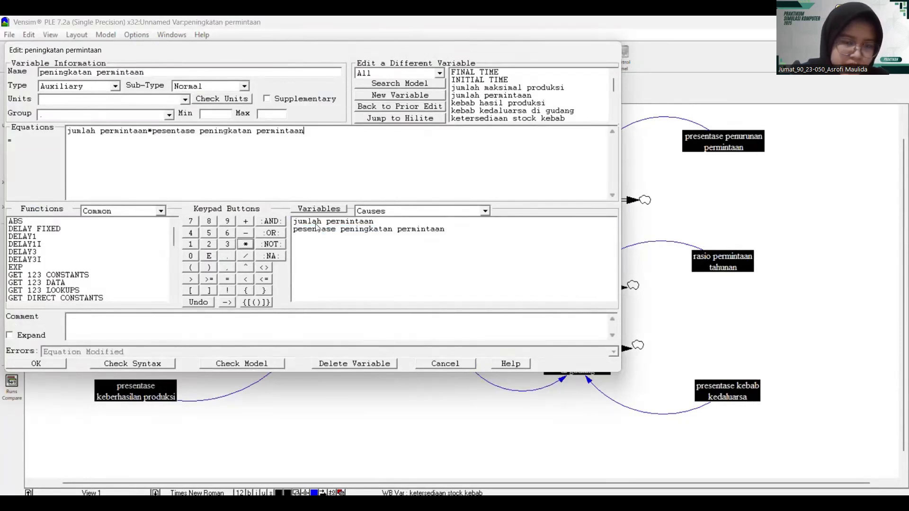
left_click(119, 97)
type("unit")
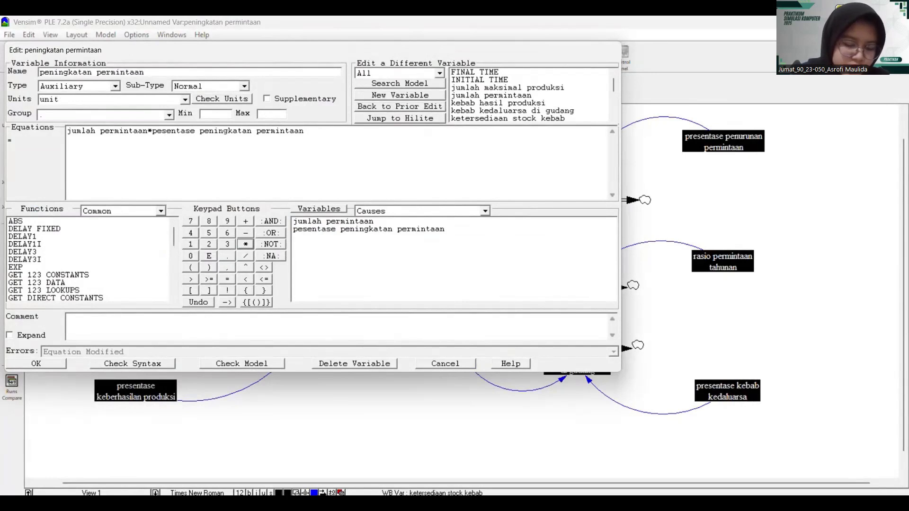
type("/year")
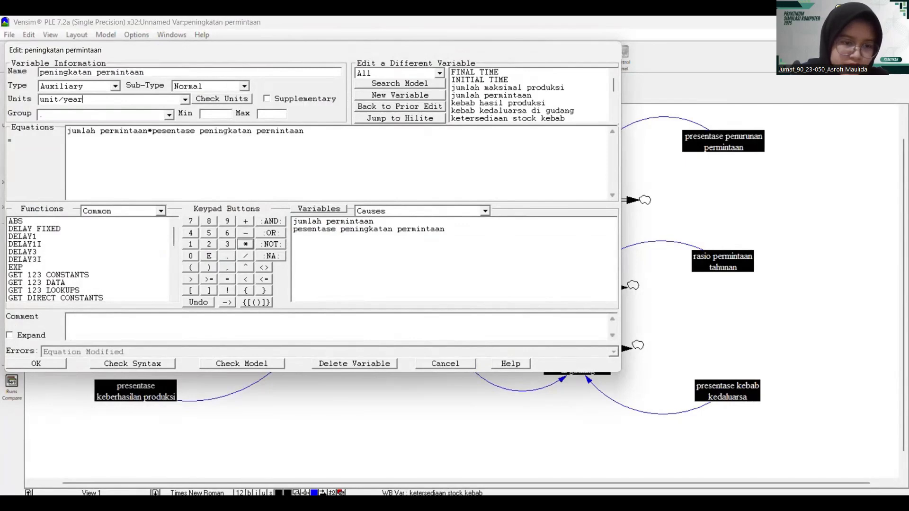
left_click(37, 363)
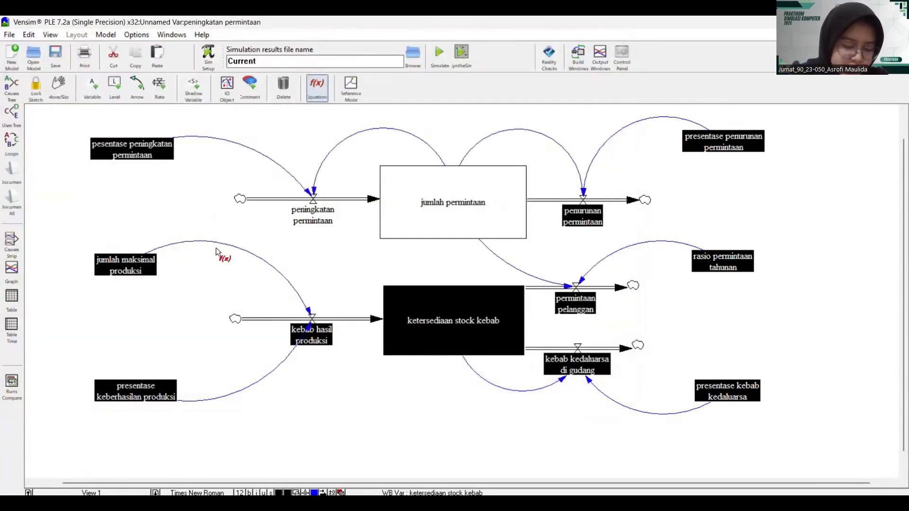
- Define the "pesentase peningkatan permintaan" constant as 0.15, with units "fraction/year"
left_click(142, 160)
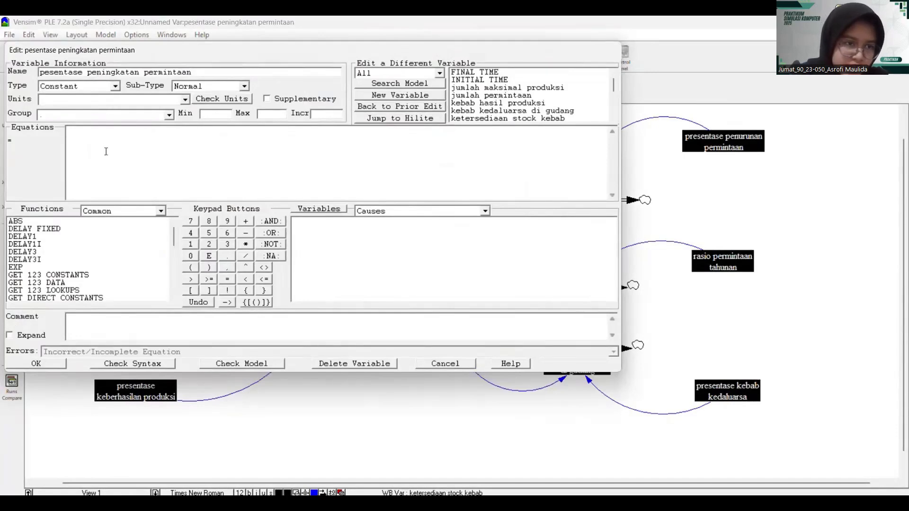
left_click(96, 102)
type("fraction/year")
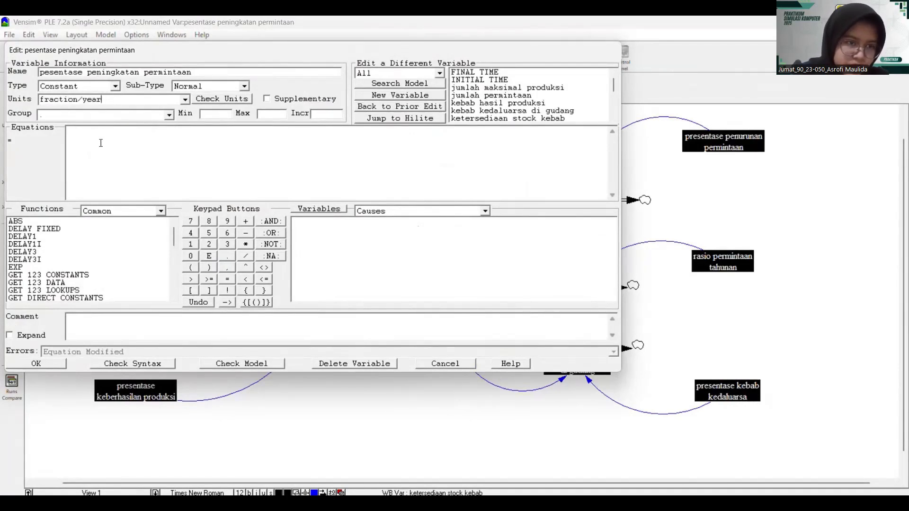
left_click(100, 142)
type("0.15")
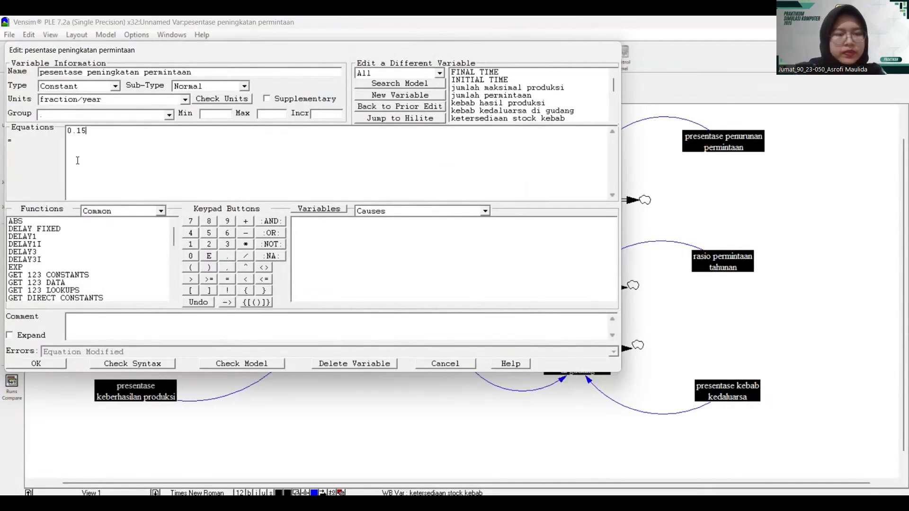
left_click(44, 365)
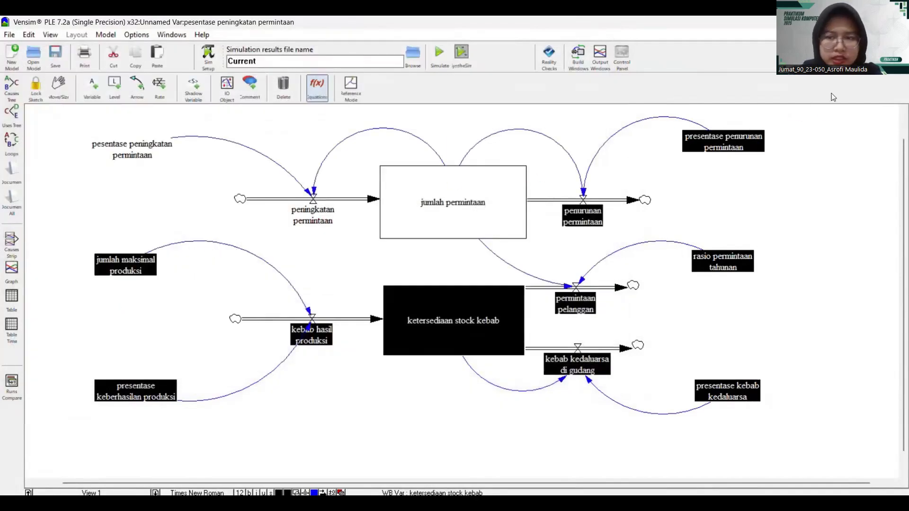
- Define the "presentase penurunan permintaan" constant as 0.1, with units "fraction/year"
left_click(735, 140)
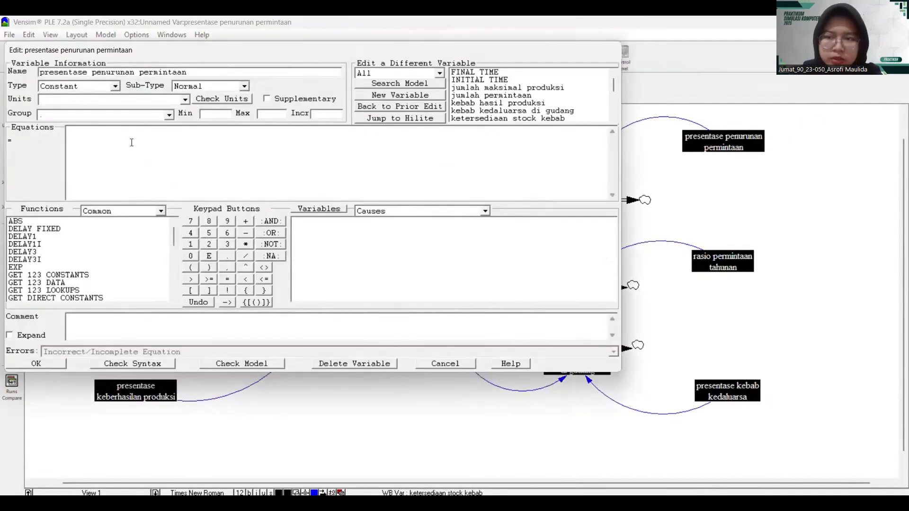
type("0.1")
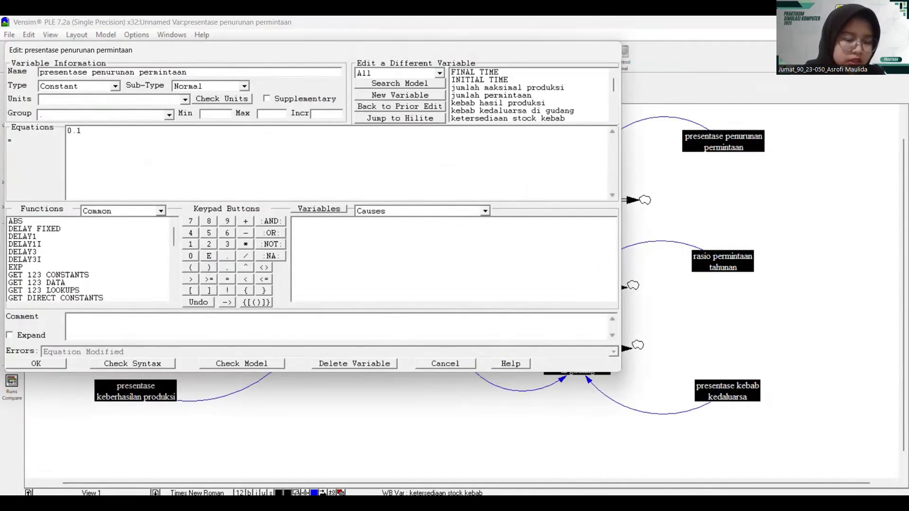
left_click(71, 98)
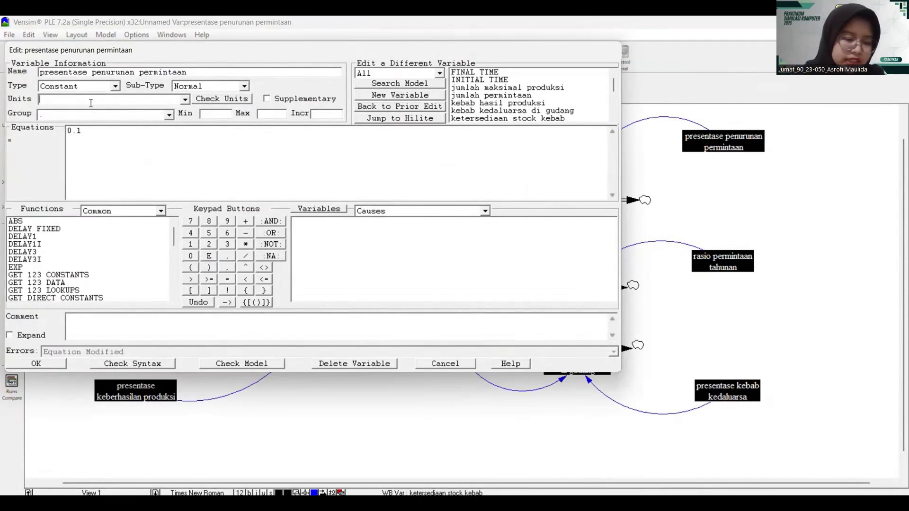
type("fracti")
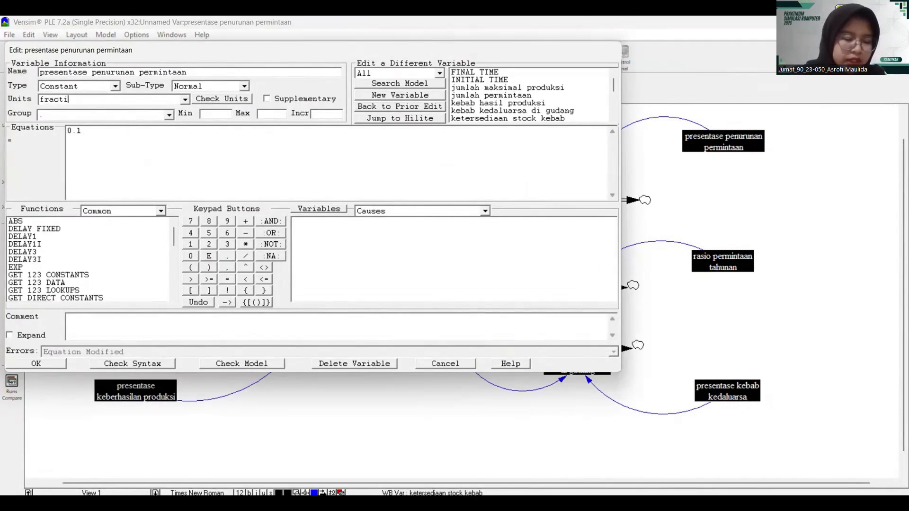
type("on/ye")
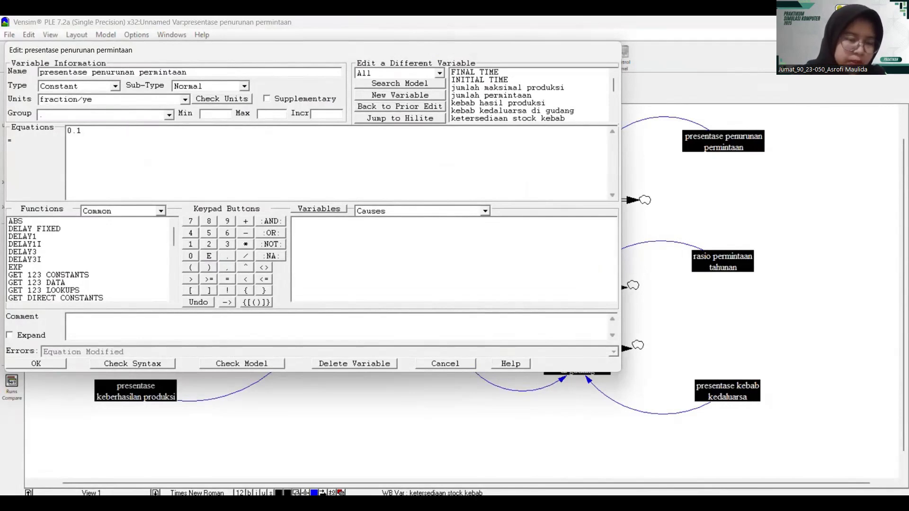
type("ar")
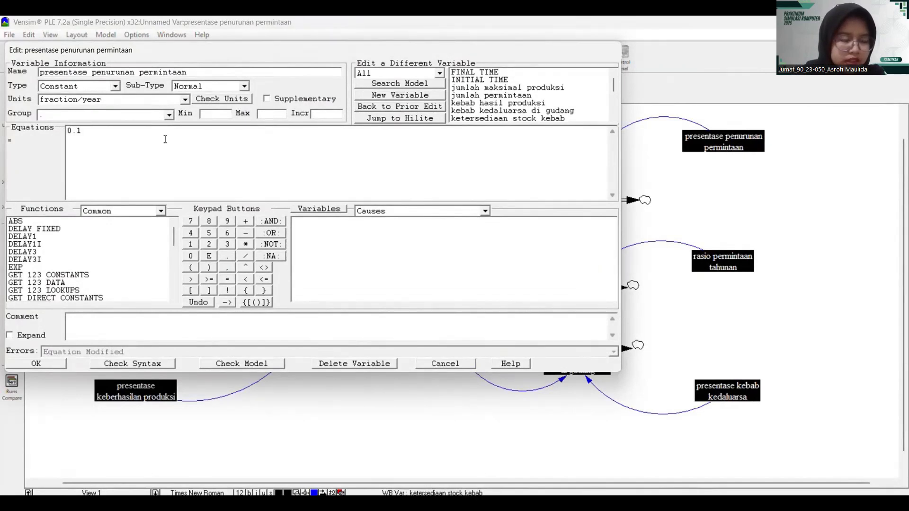
left_click(47, 367)
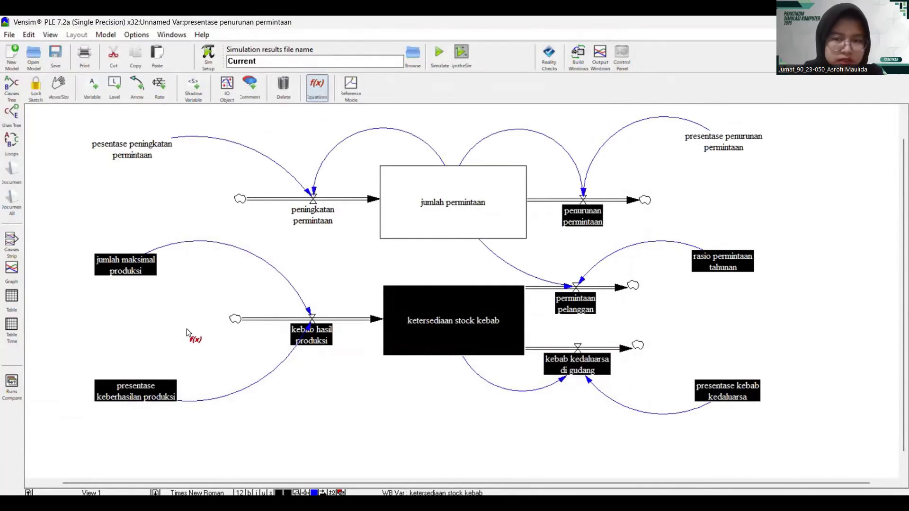
- Define the "penurunan permintaan" flow as jumlah permintaan*presentase penurunan permintaan, with units "unit/year"
left_click(580, 218)
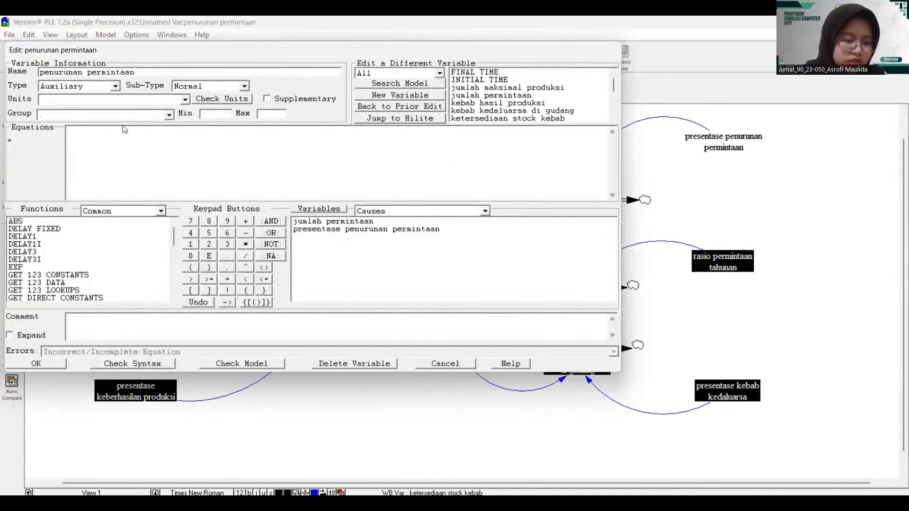
left_click(97, 100)
type("uni")
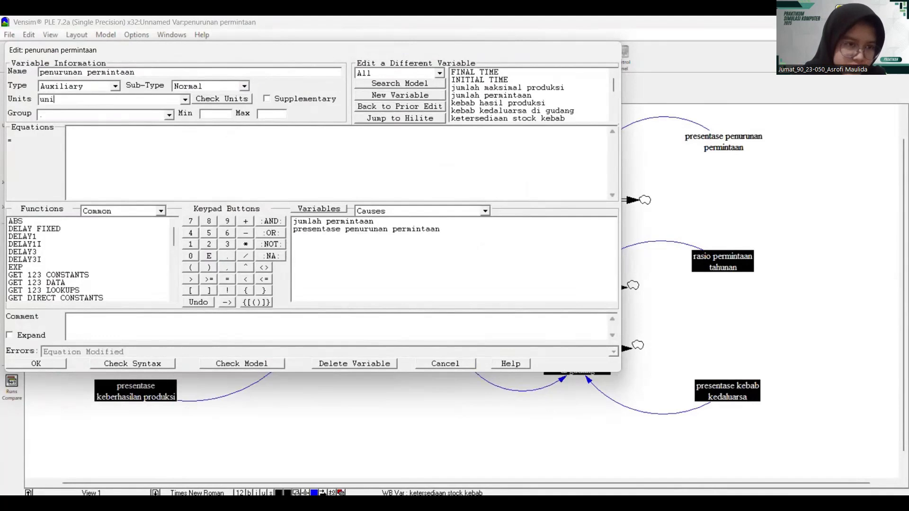
type("t/year")
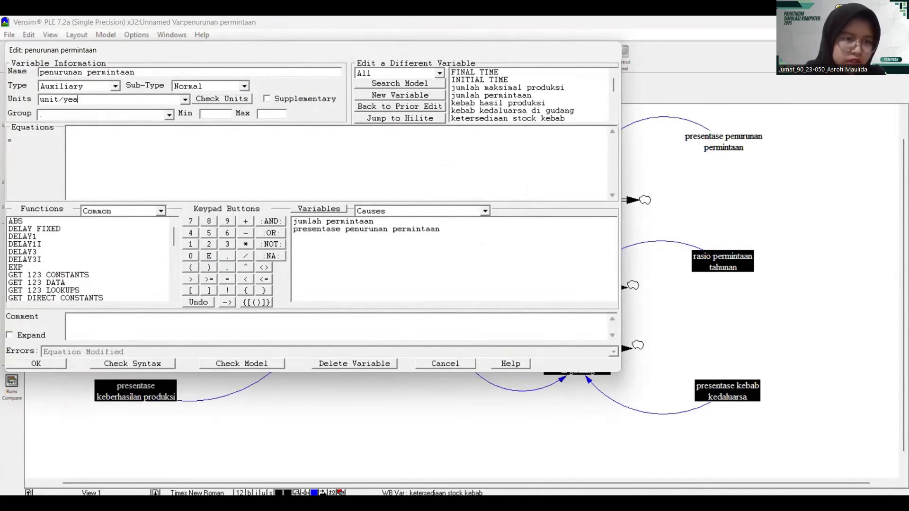
left_click(112, 140)
left_click(330, 224)
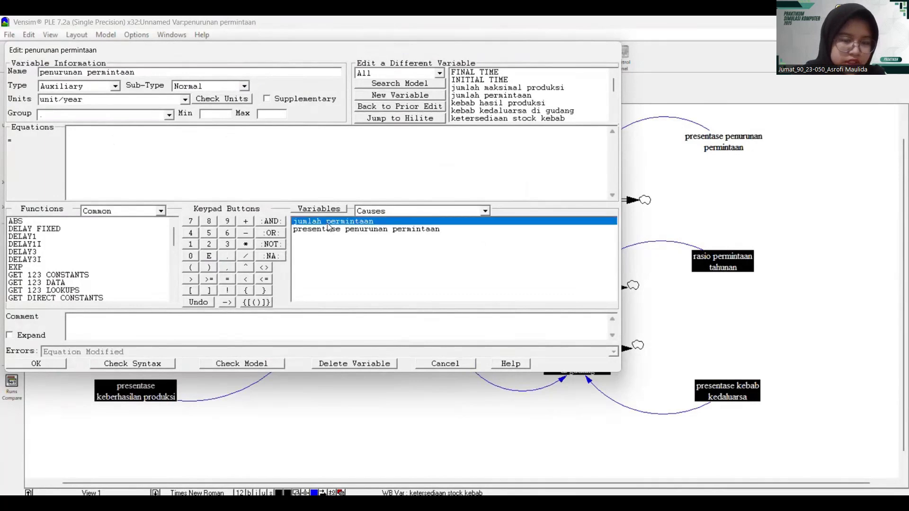
left_click(245, 243)
left_click(331, 229)
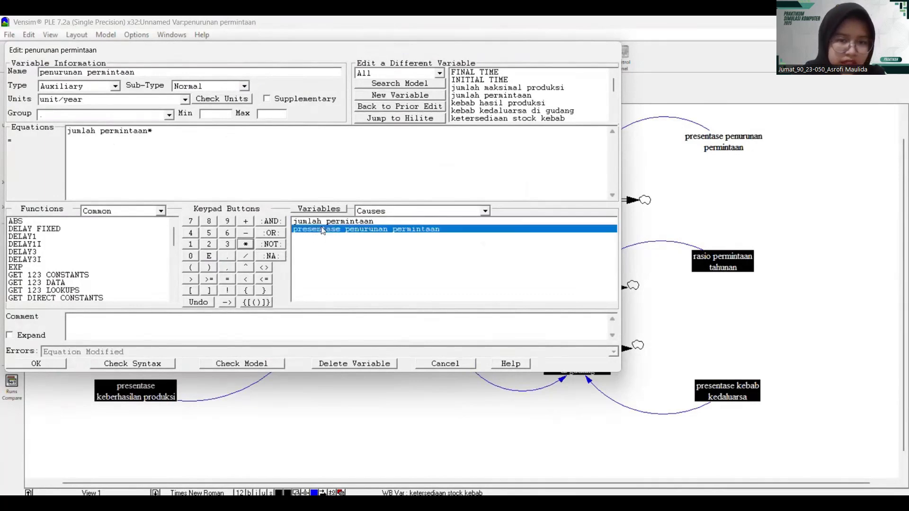
left_click(50, 365)
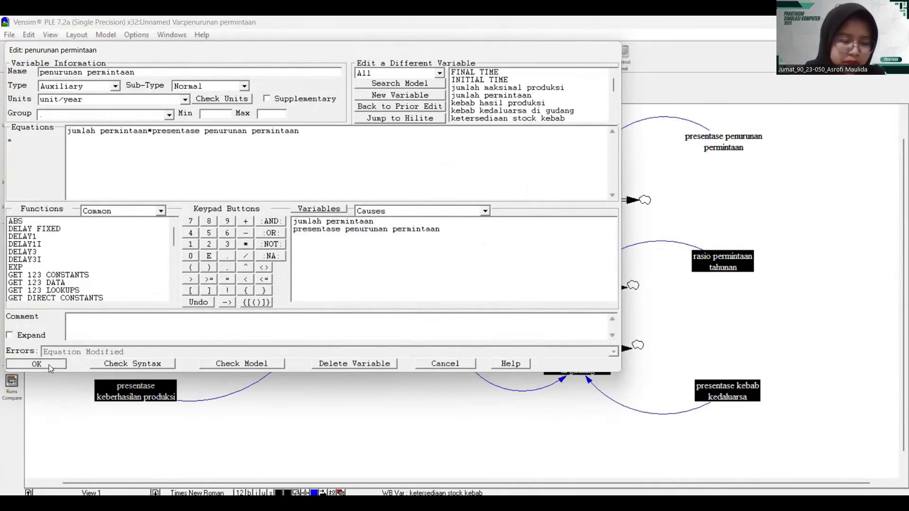
- Define the "ketersediaan stock kebab" stock with an initial value of 2000 and units "unit"
left_click(455, 318)
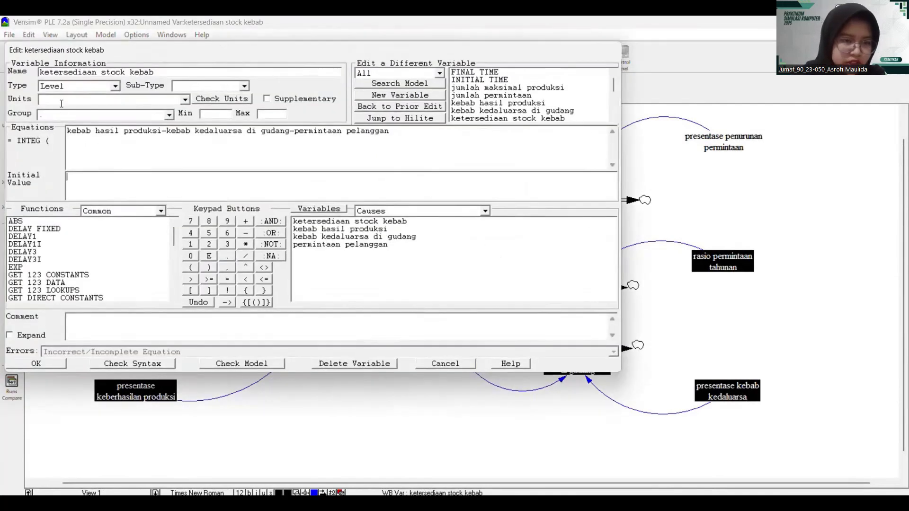
type("2000")
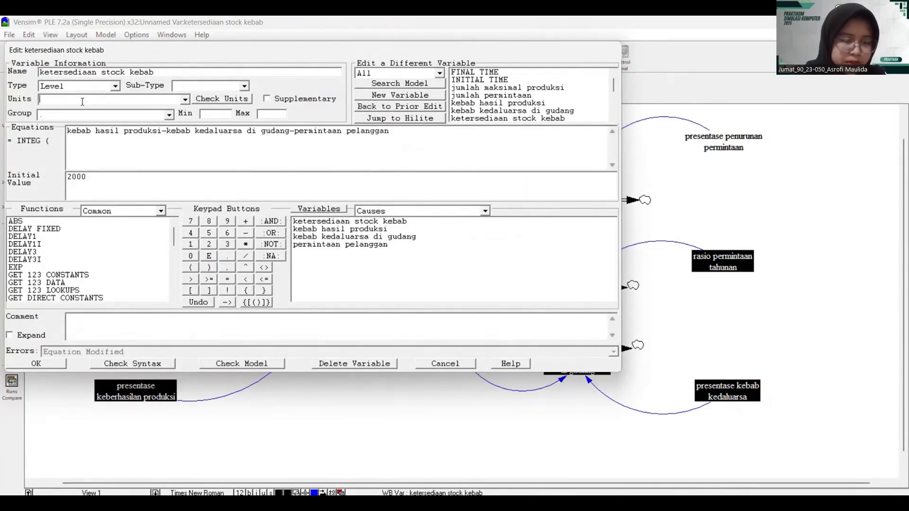
type("unit")
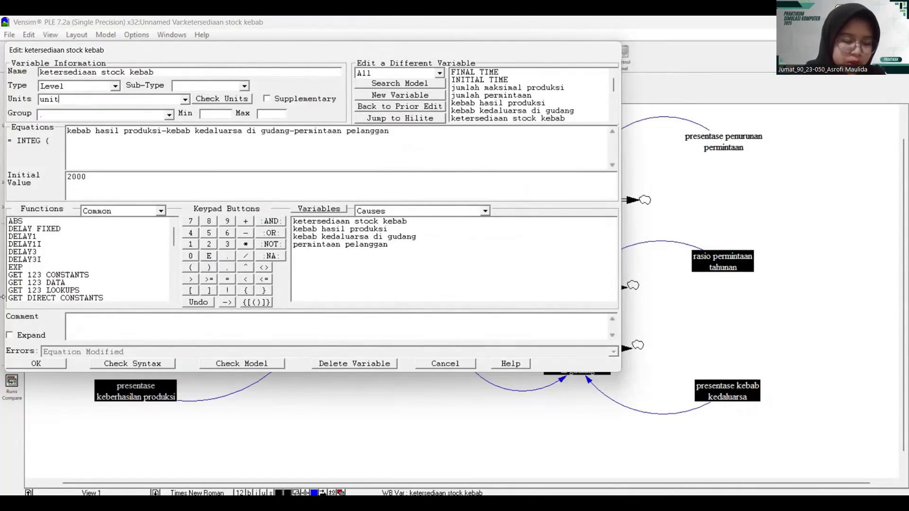
left_click(45, 365)
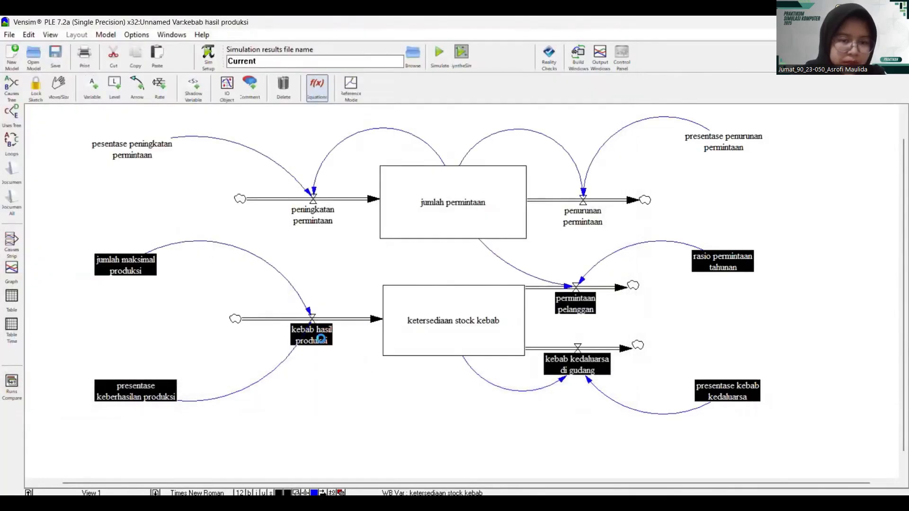
- Define the "kebab hasil produksi" flow as jumlah maksimal produksi*presentase keberhasilan produksi, with units "unit/year"
left_click(326, 337)
left_click(89, 98)
type("unit/year")
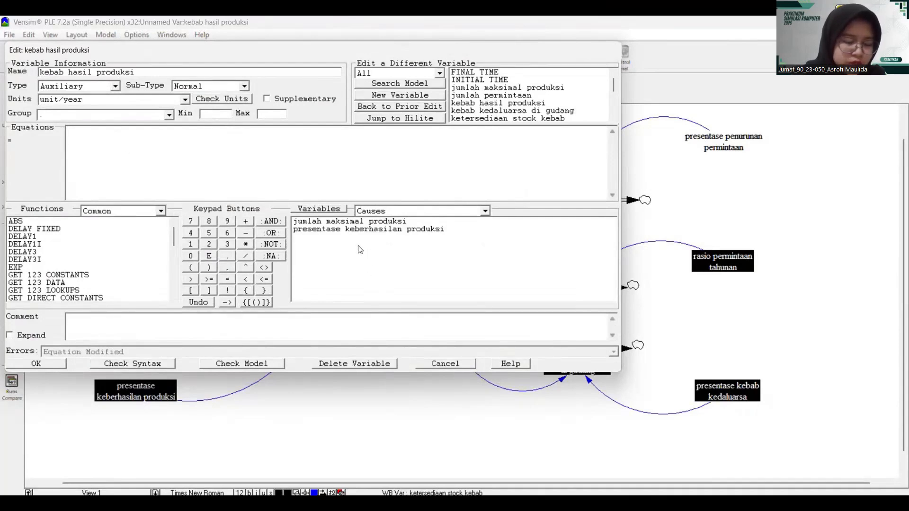
left_click(350, 222)
left_click(245, 244)
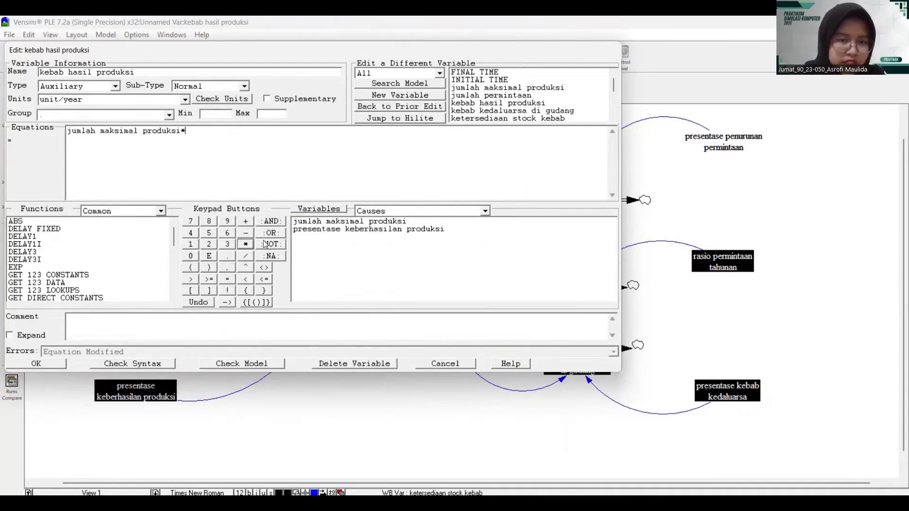
left_click(312, 230)
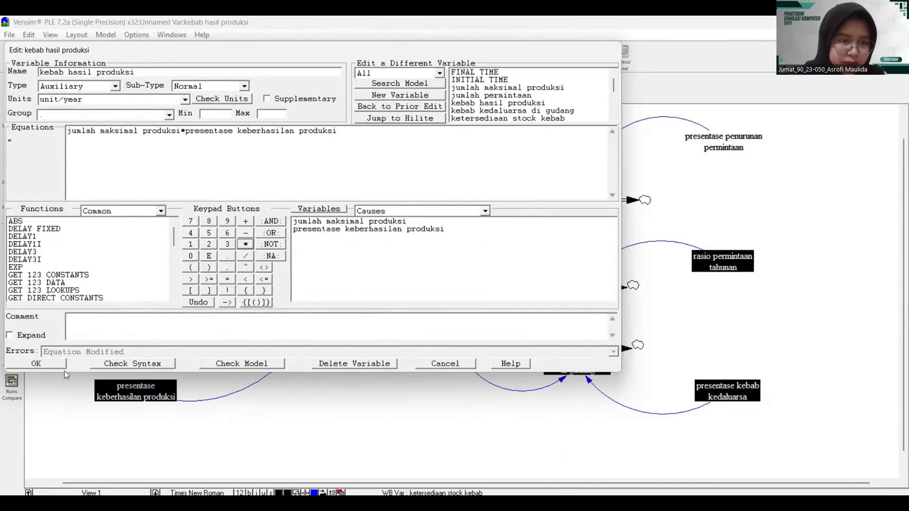
left_click(36, 363)
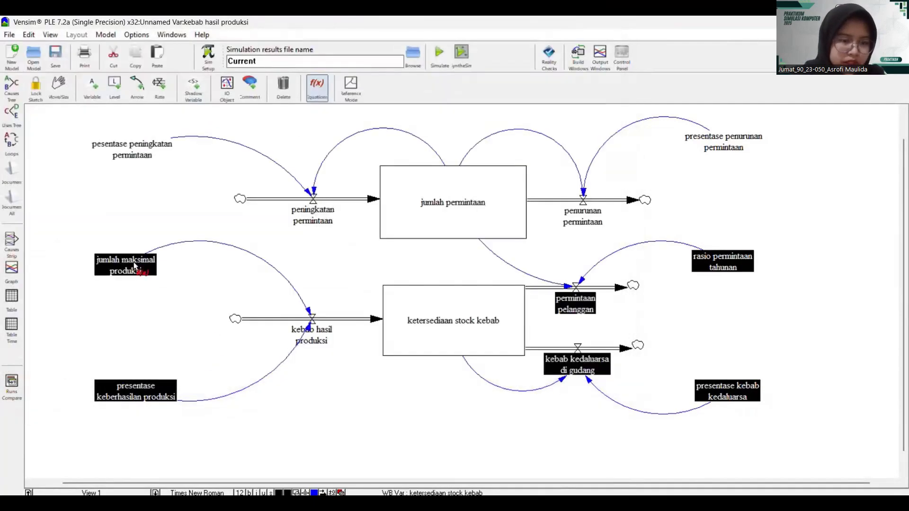
- Define the "jumlah maksimal produksi" constant as 4152, with units "unit/year"
left_click(135, 263)
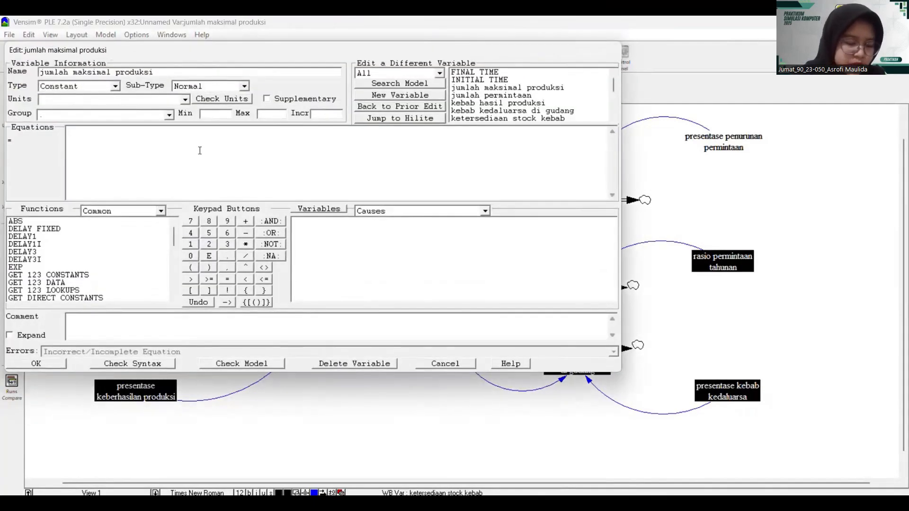
left_click(71, 99)
type("unit")
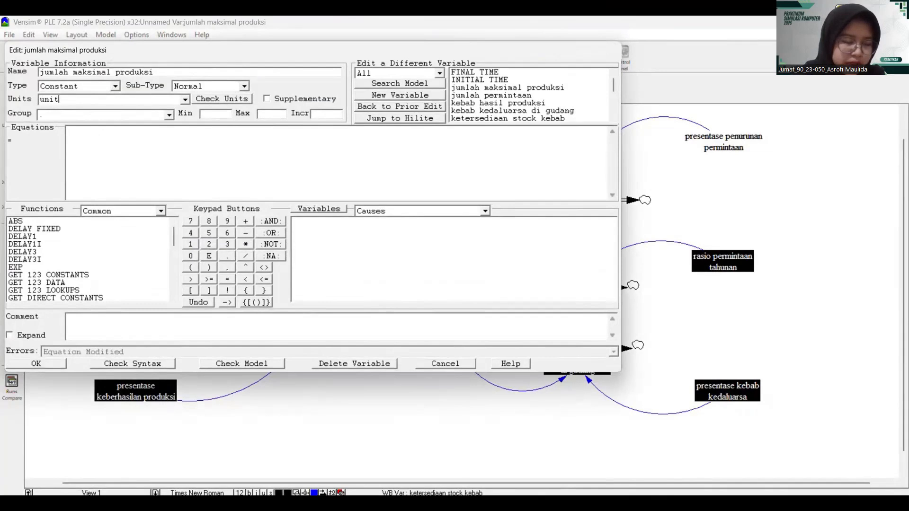
type("/ye")
key("BackSpace")
type("r")
left_click(141, 140)
type("41")
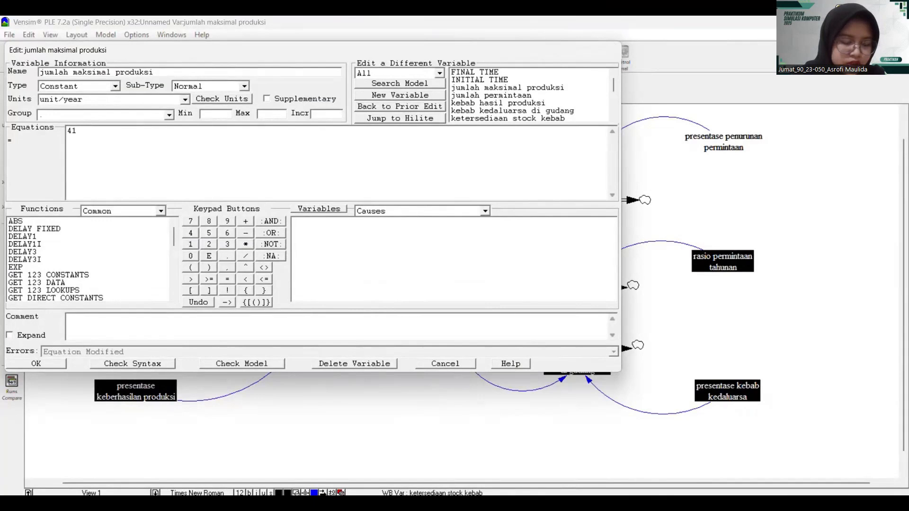
type("52")
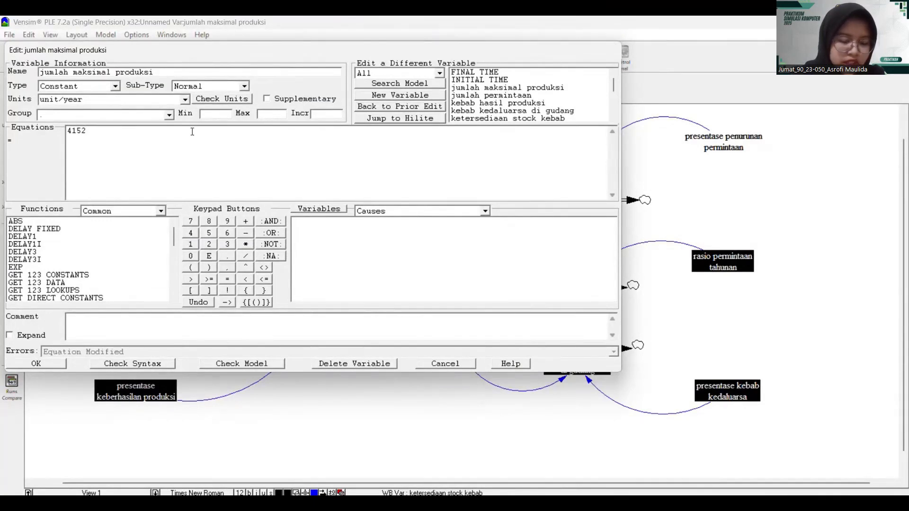
left_click(43, 363)
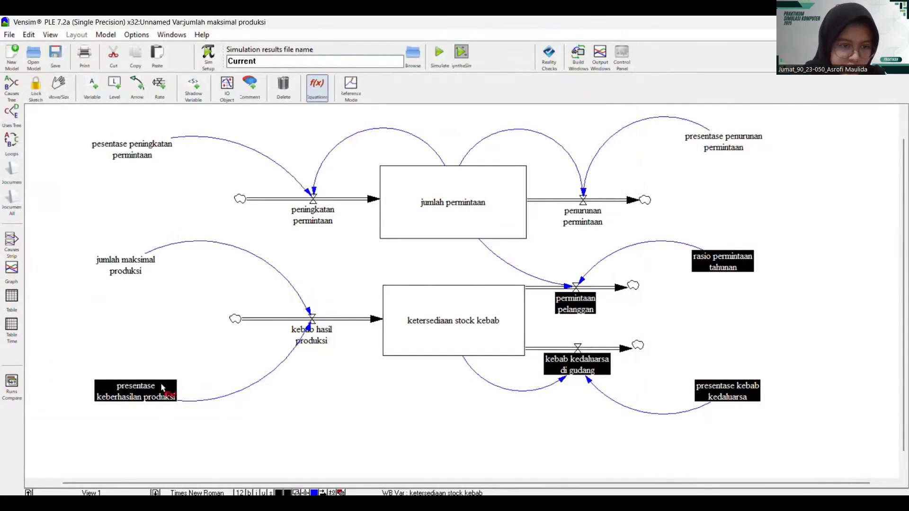
- Define the "presentase keberhasilan produksi" constant as 0.93, with units "fraction"
left_click(124, 388)
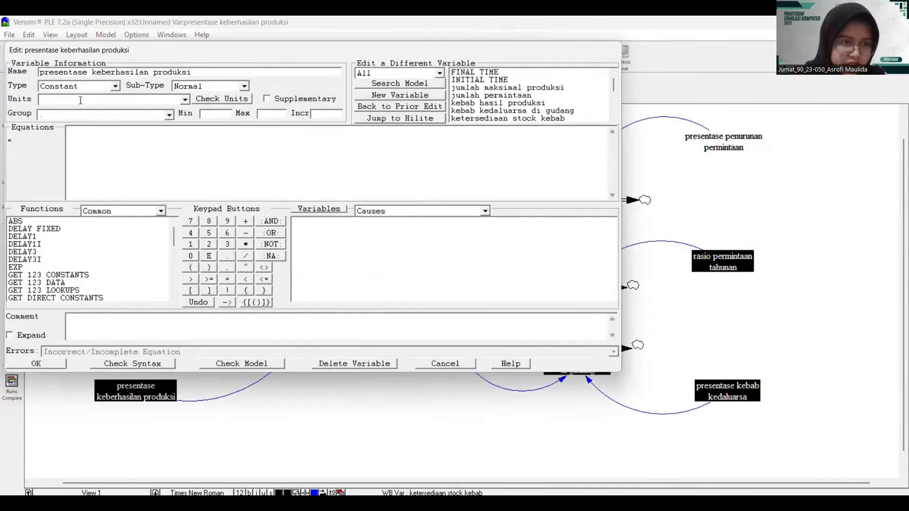
type("fraction")
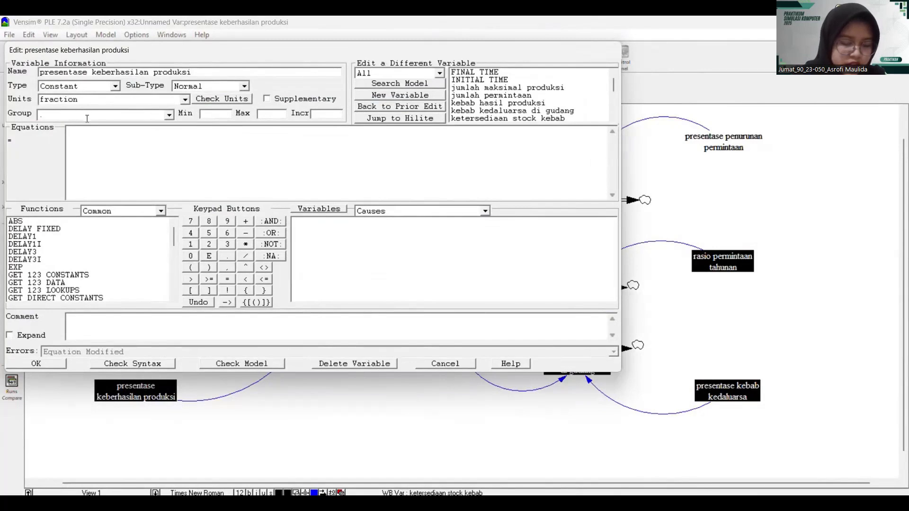
left_click(101, 140)
type("0.93")
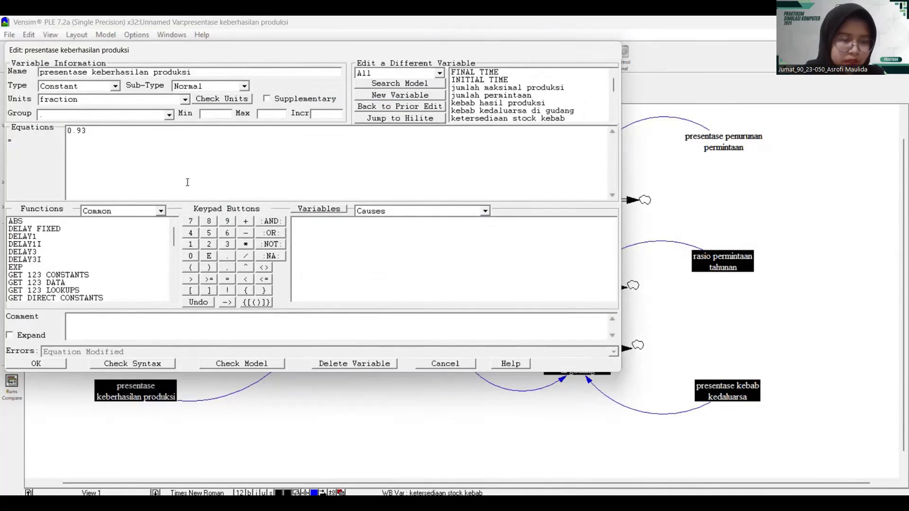
left_click(38, 368)
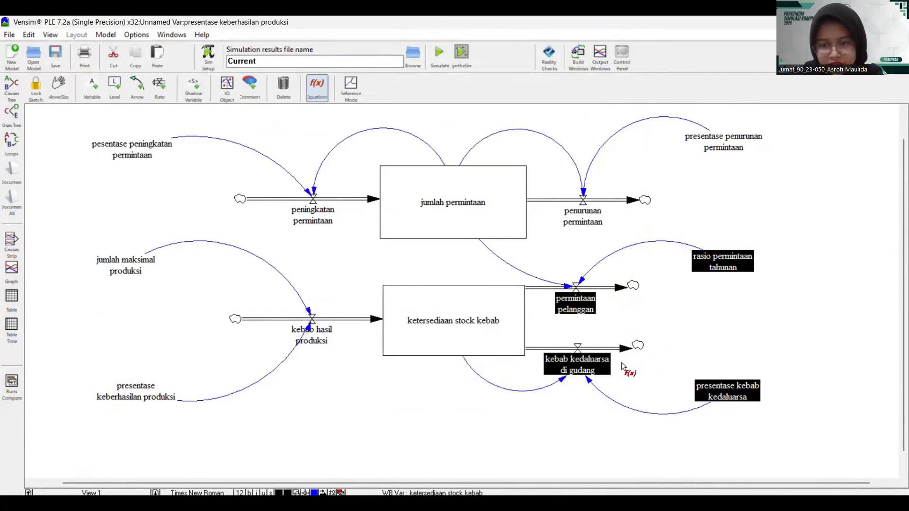
- Define the "kebab kedaluarsa di gudang" flow as ketersediaan stock kebab*presentase kebab kedaluarsa, with units "unit/year"
left_click(579, 364)
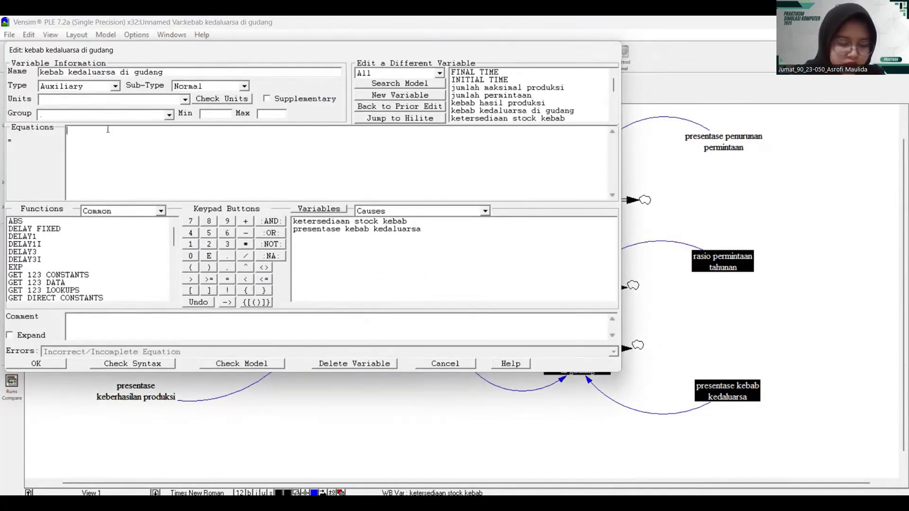
left_click(339, 222)
left_click(245, 243)
left_click(324, 230)
left_click(99, 98)
type("unit/year")
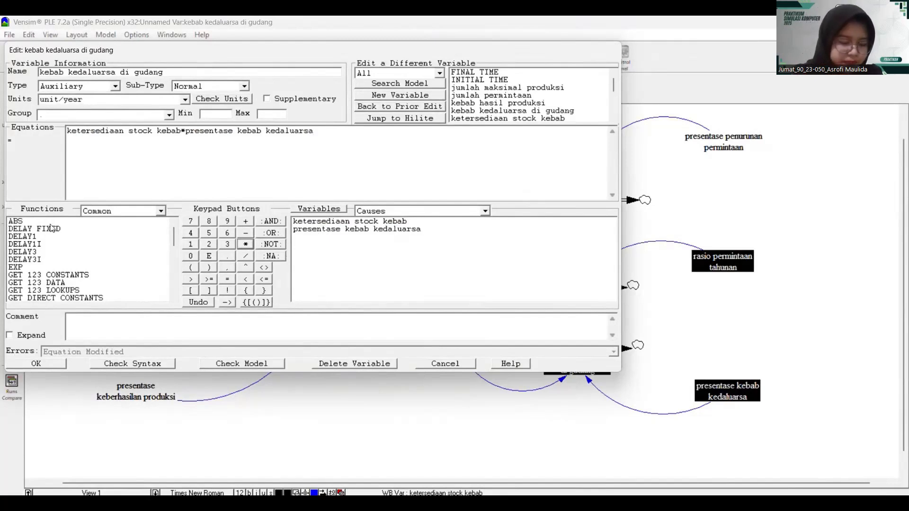
left_click(50, 366)
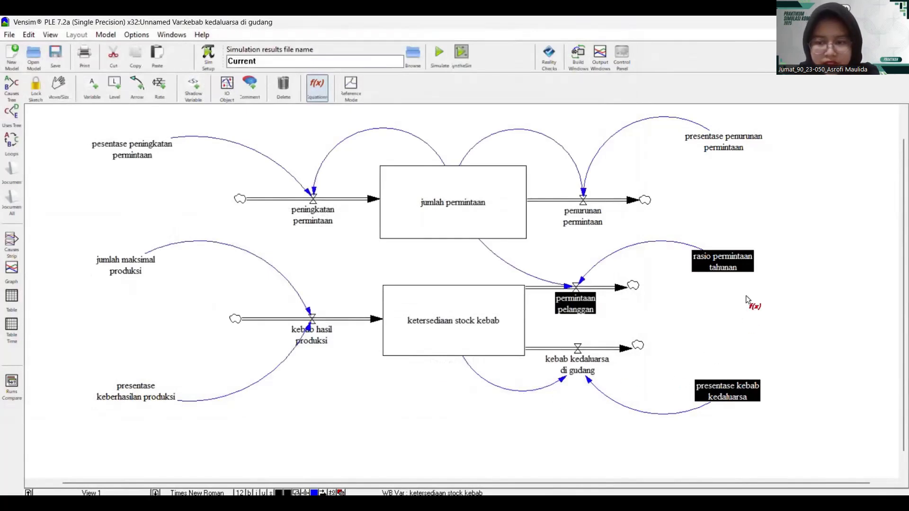
- Define the "presentase kebab kedaluarsa" constant as 0.02, with units "fraction/year"
left_click(733, 393)
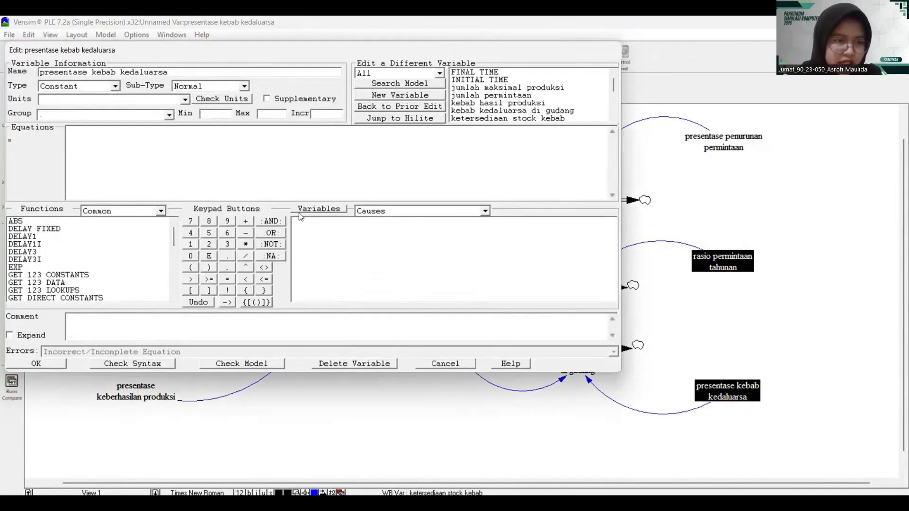
left_click(119, 100)
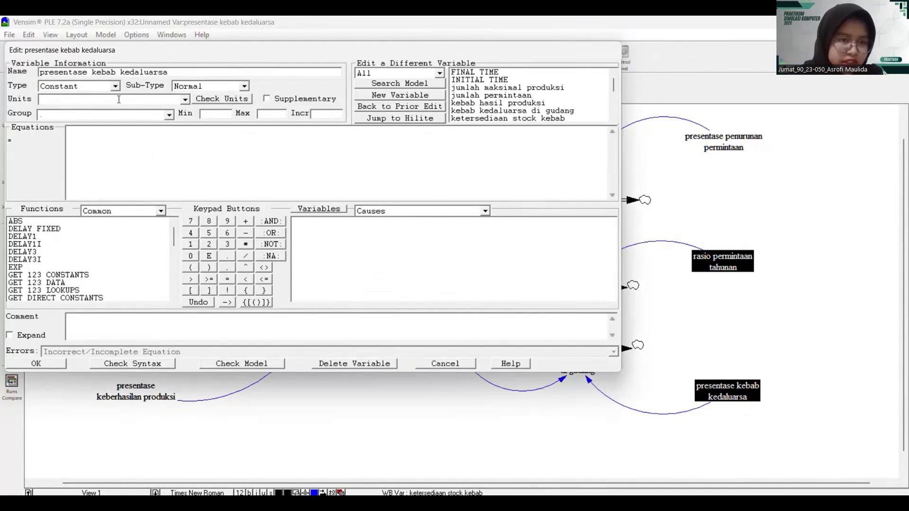
type("fractio")
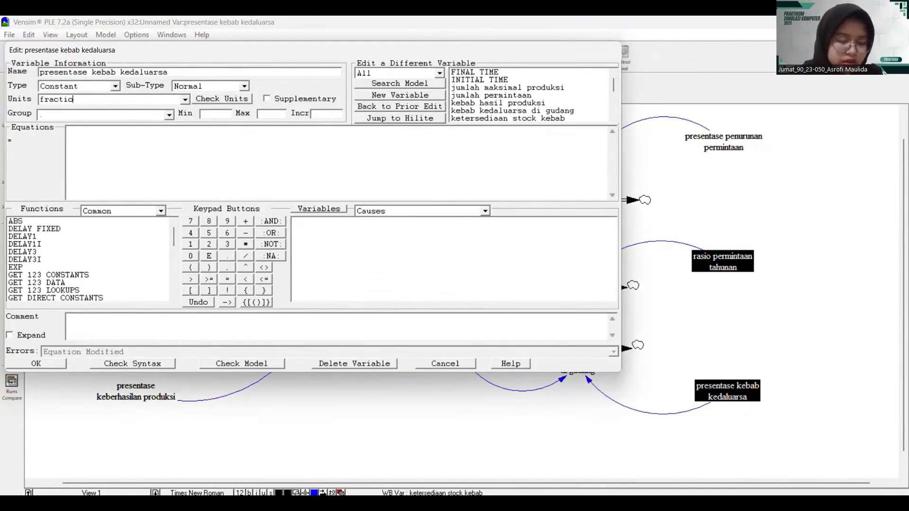
type("n/")
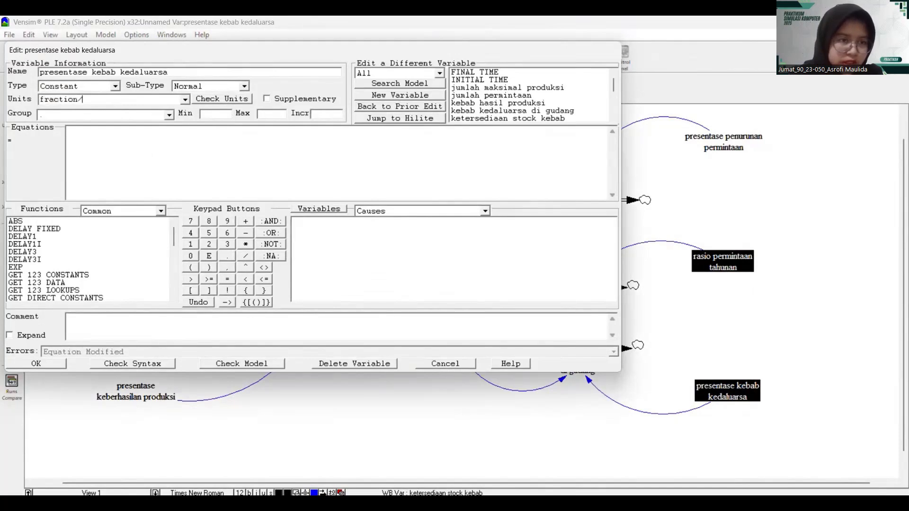
type("uear")
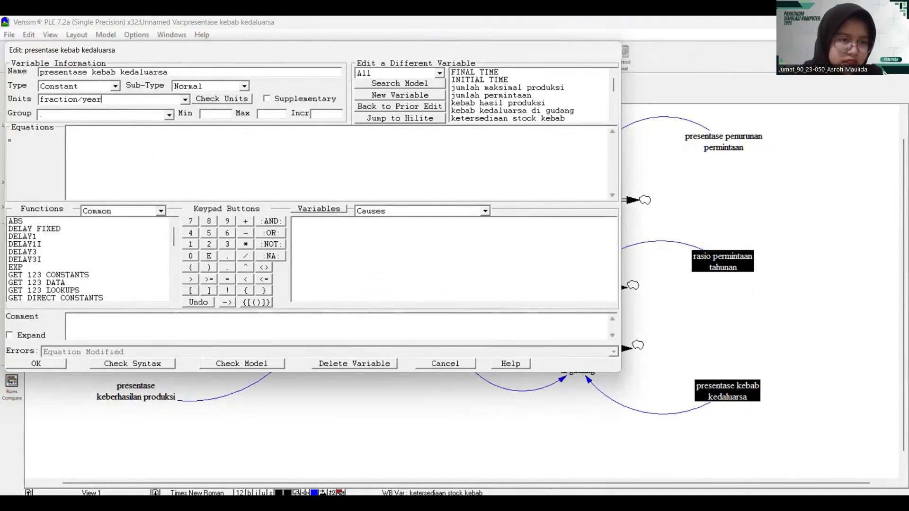
left_click(129, 145)
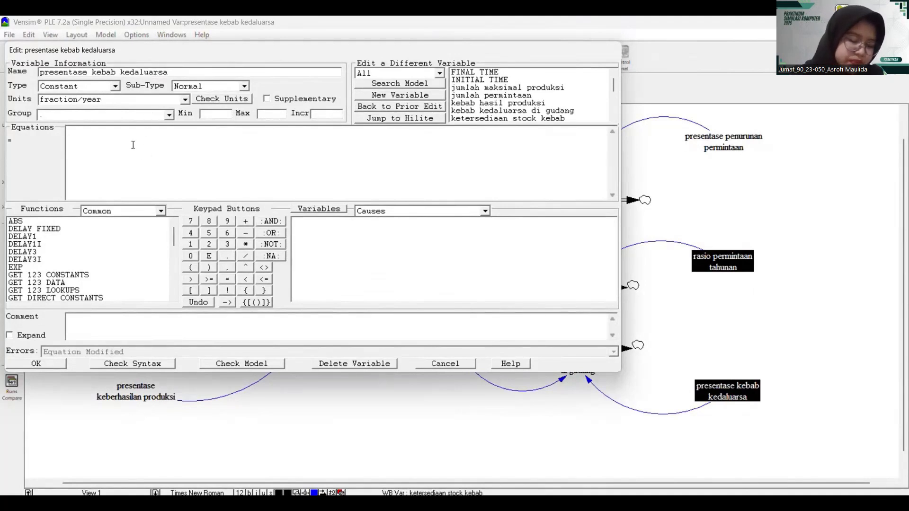
type("0.02")
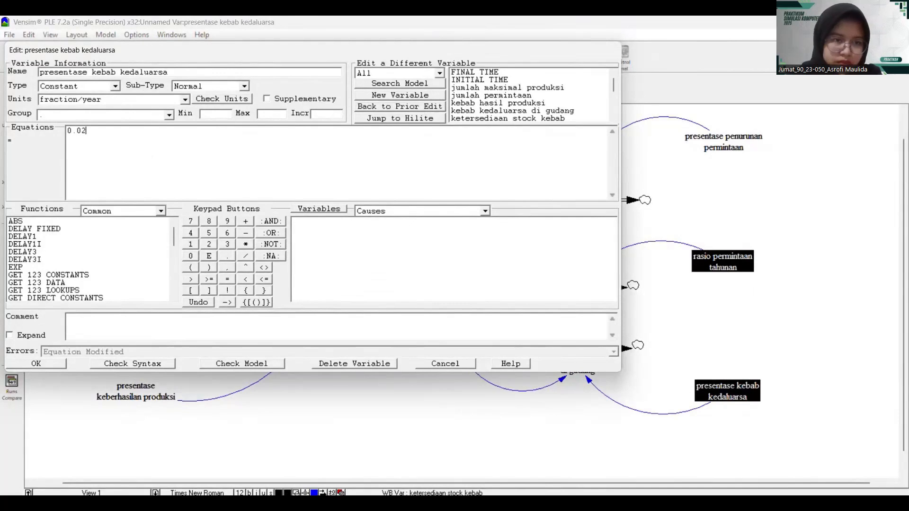
left_click(36, 363)
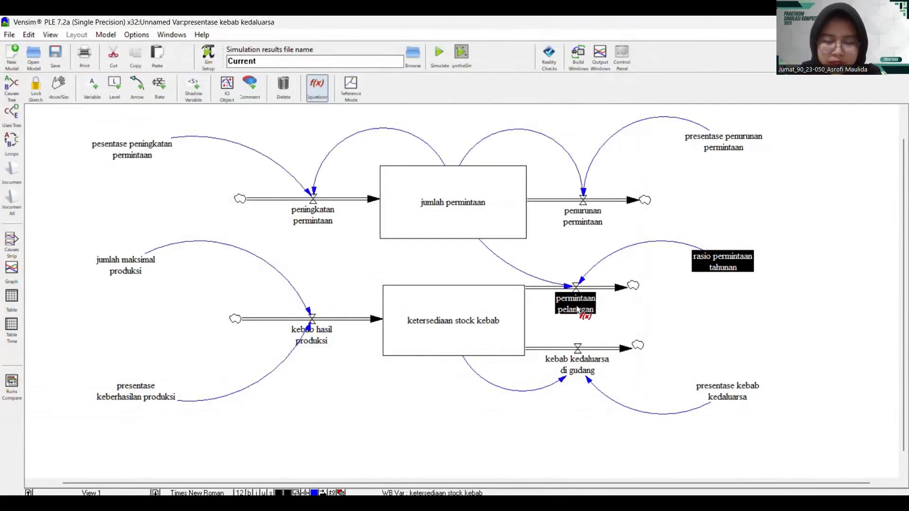
- Define the "permintaan pelanggan" flow as jumlah permintaan*rasio permintaan tahunan, with units "unit/year"
left_click(576, 308)
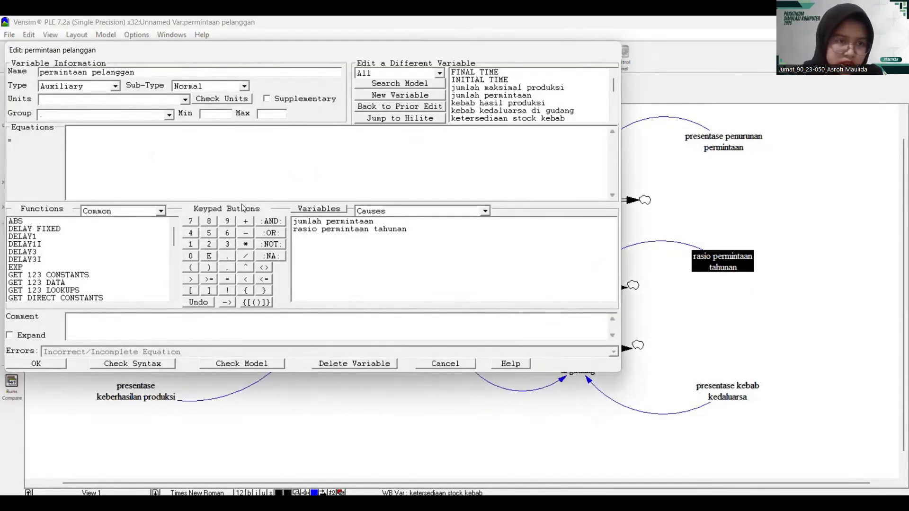
left_click(93, 97)
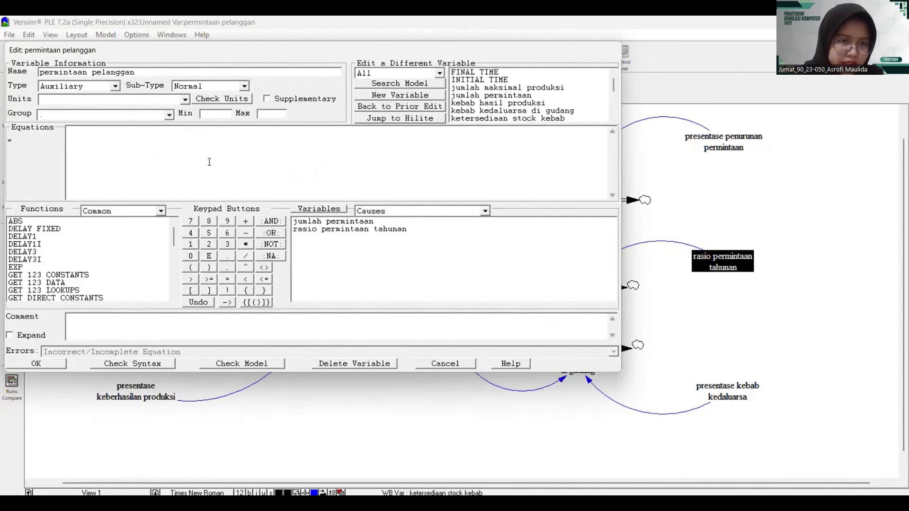
type("unit")
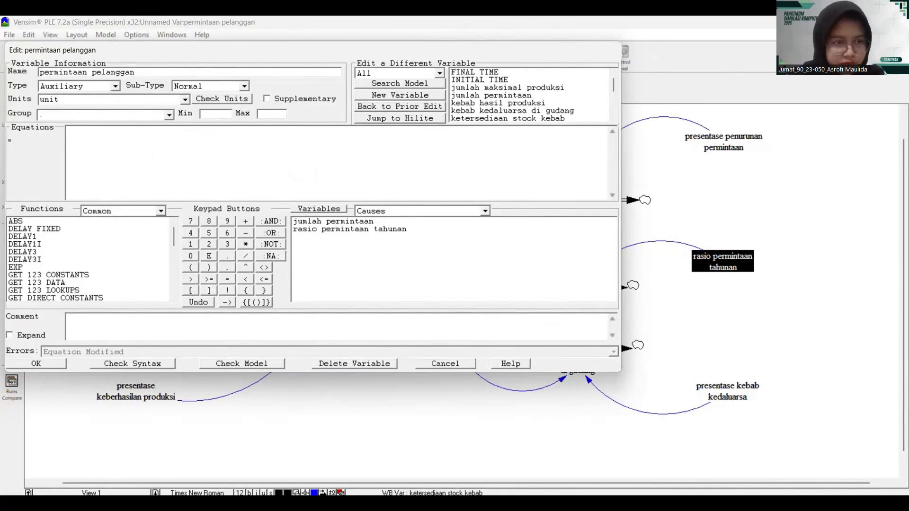
type("/year")
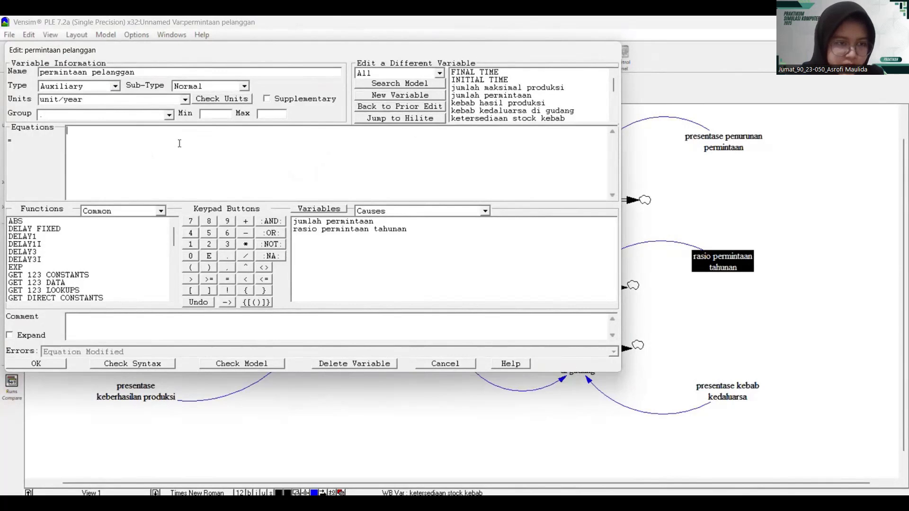
left_click(353, 221)
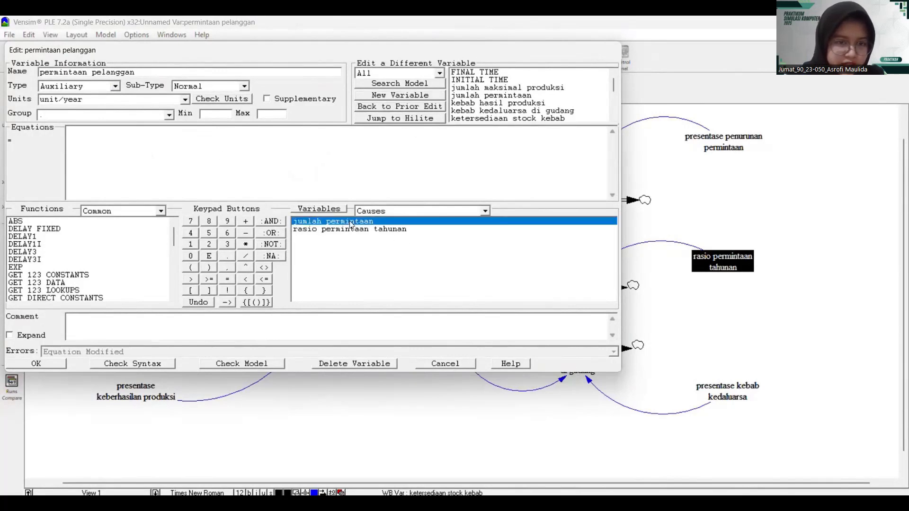
left_click(245, 244)
left_click(349, 229)
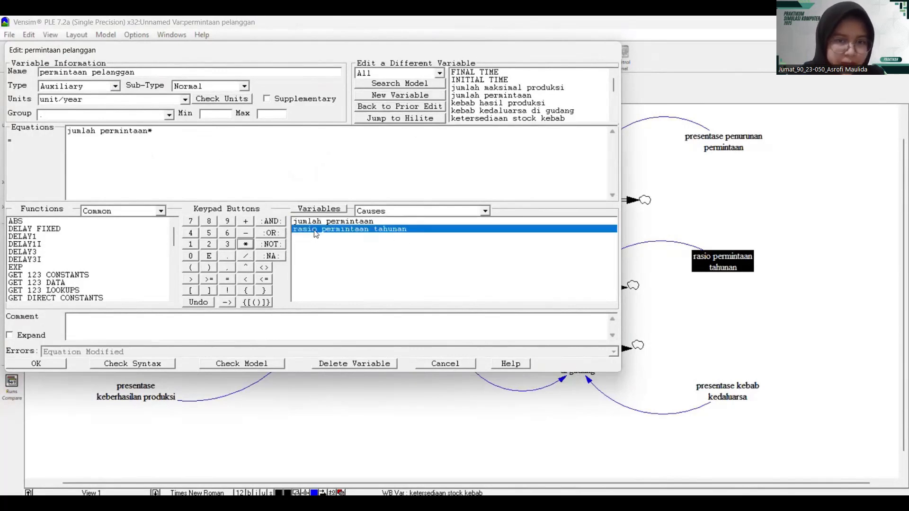
left_click(57, 366)
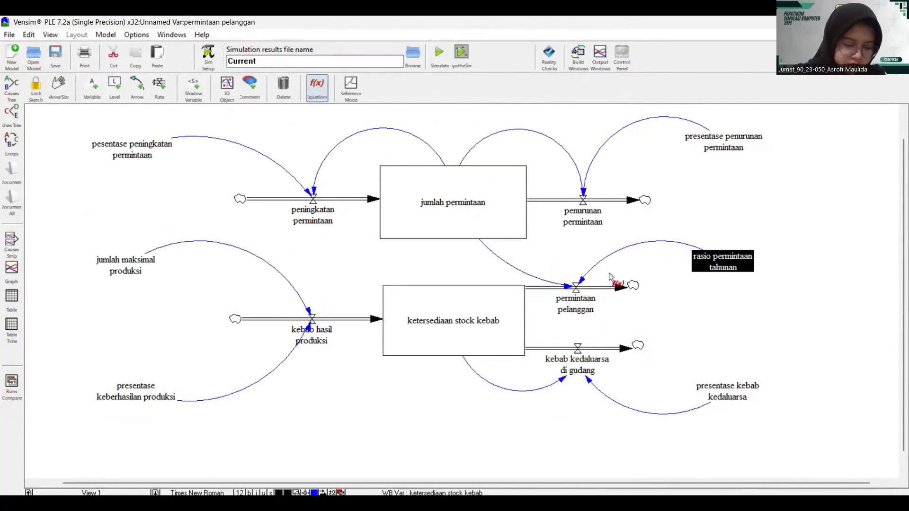
- Define the "rasio permintaan tahunan" constant as 1, with units "fraction/year"
left_click(716, 264)
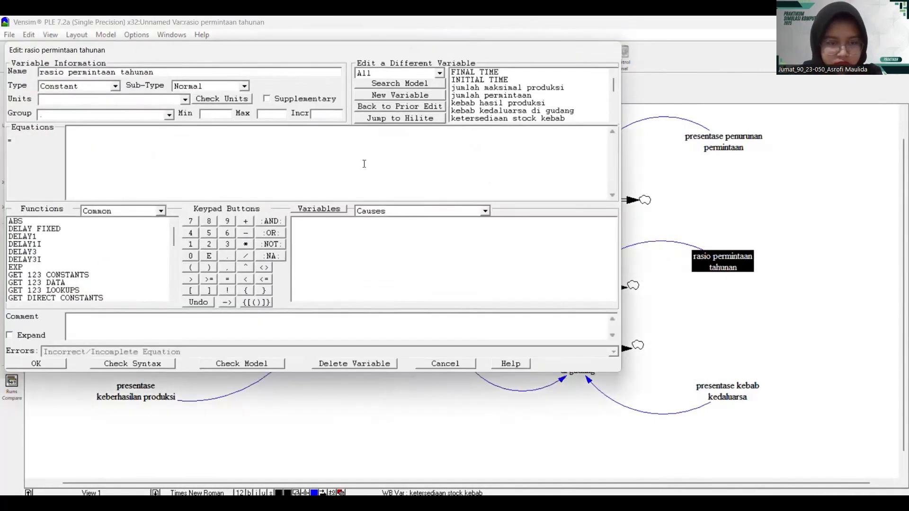
left_click(73, 101)
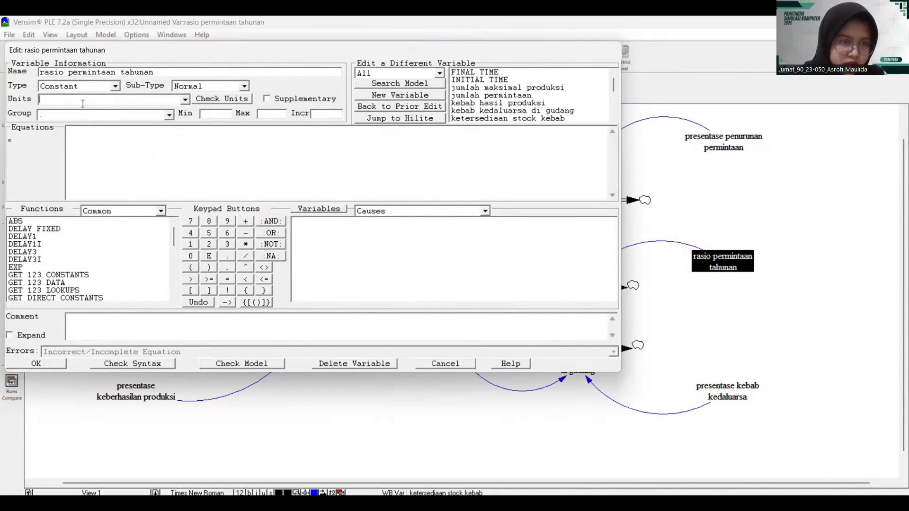
type("fra")
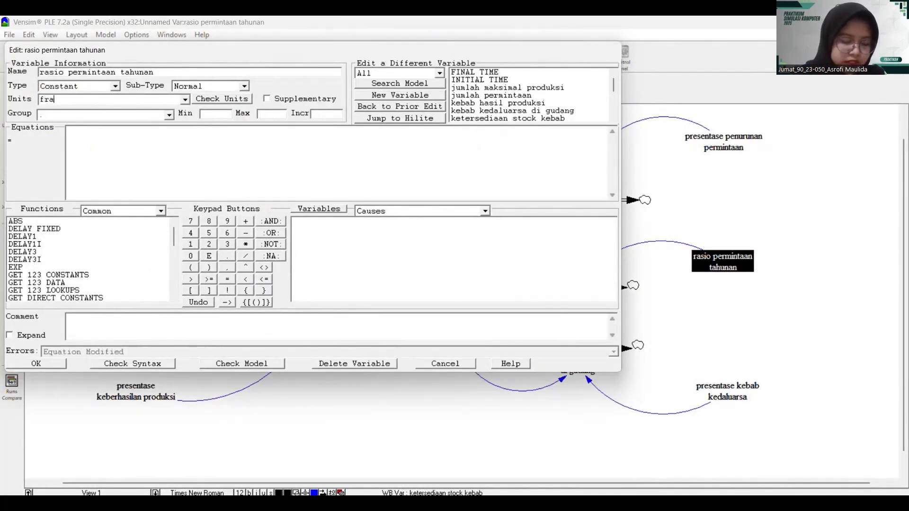
type("ction/year")
left_click(131, 136)
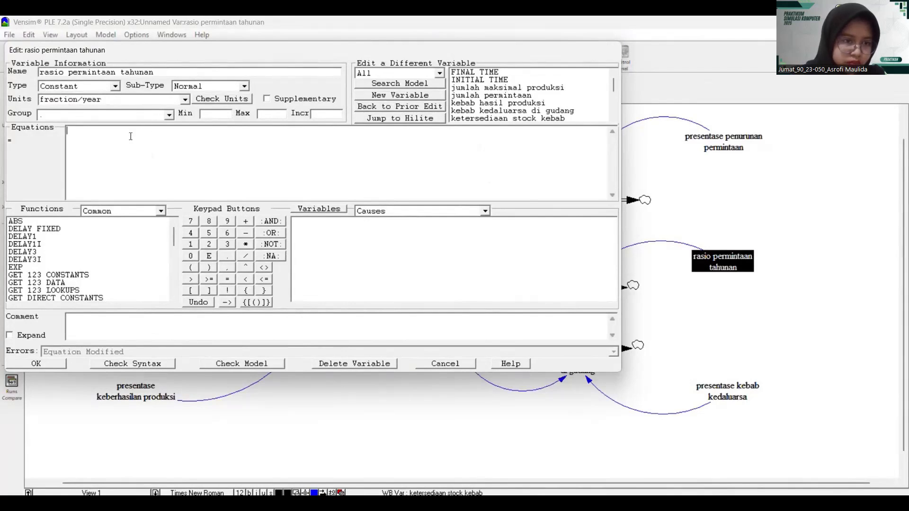
type("1")
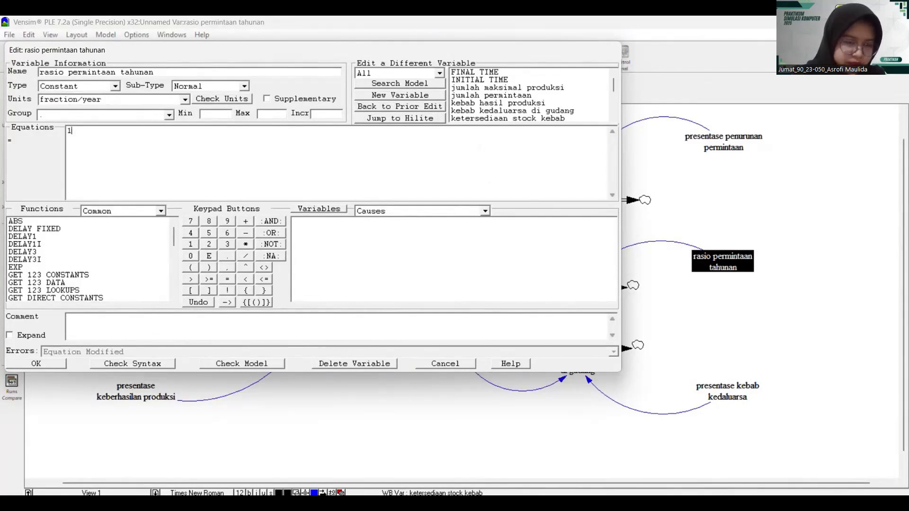
left_click(48, 363)
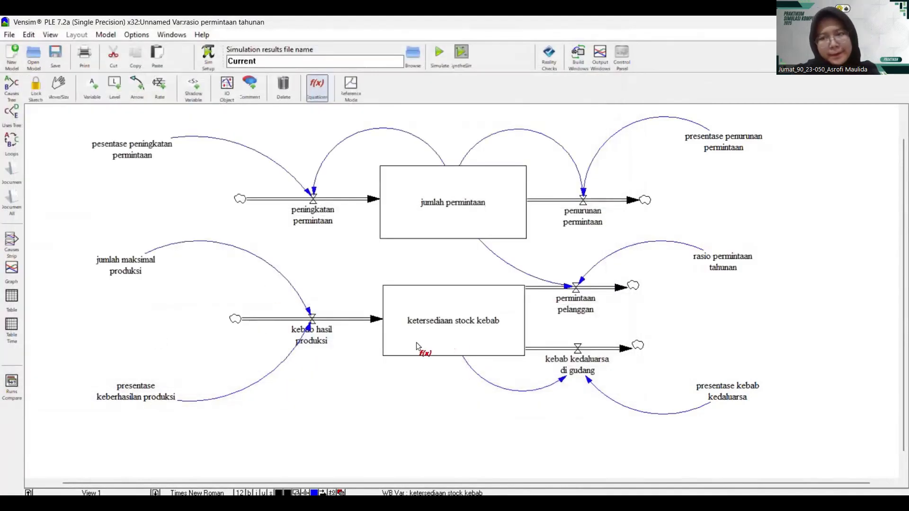